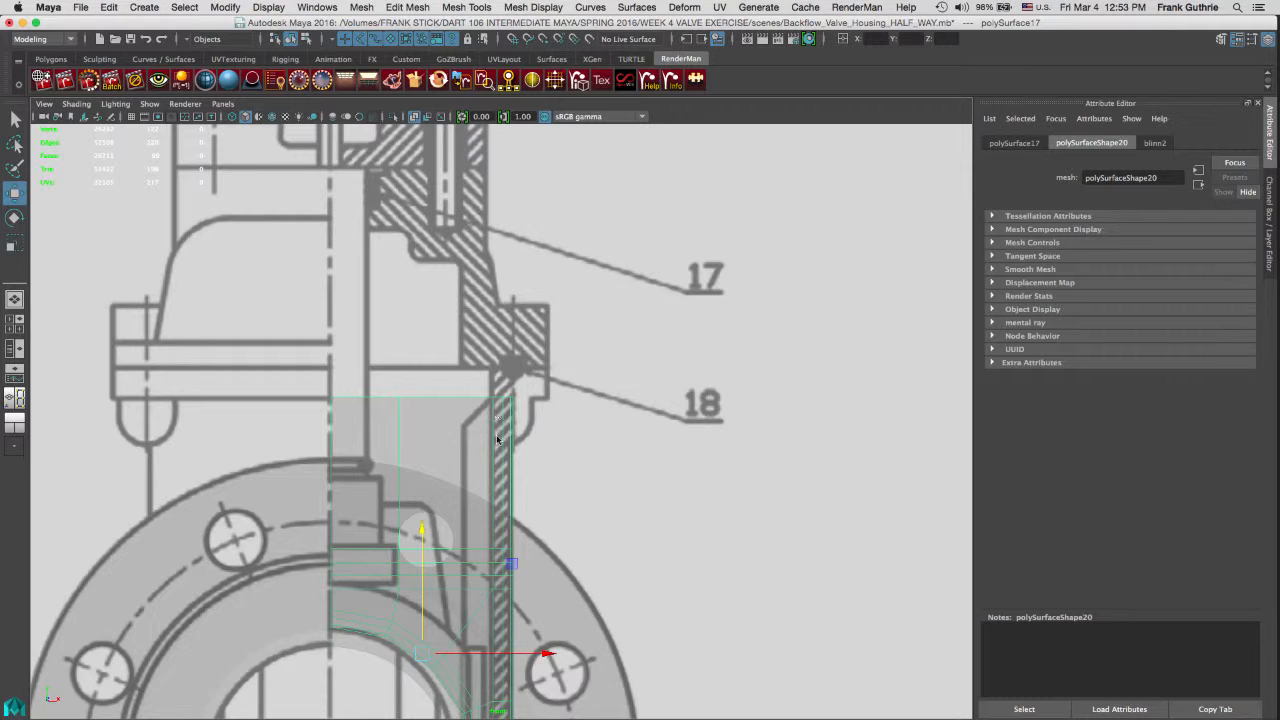
Step: Compare the top of the valve body mesh with the blueprint's flange and bolt bosses in the perspective, side and front views
key(space)
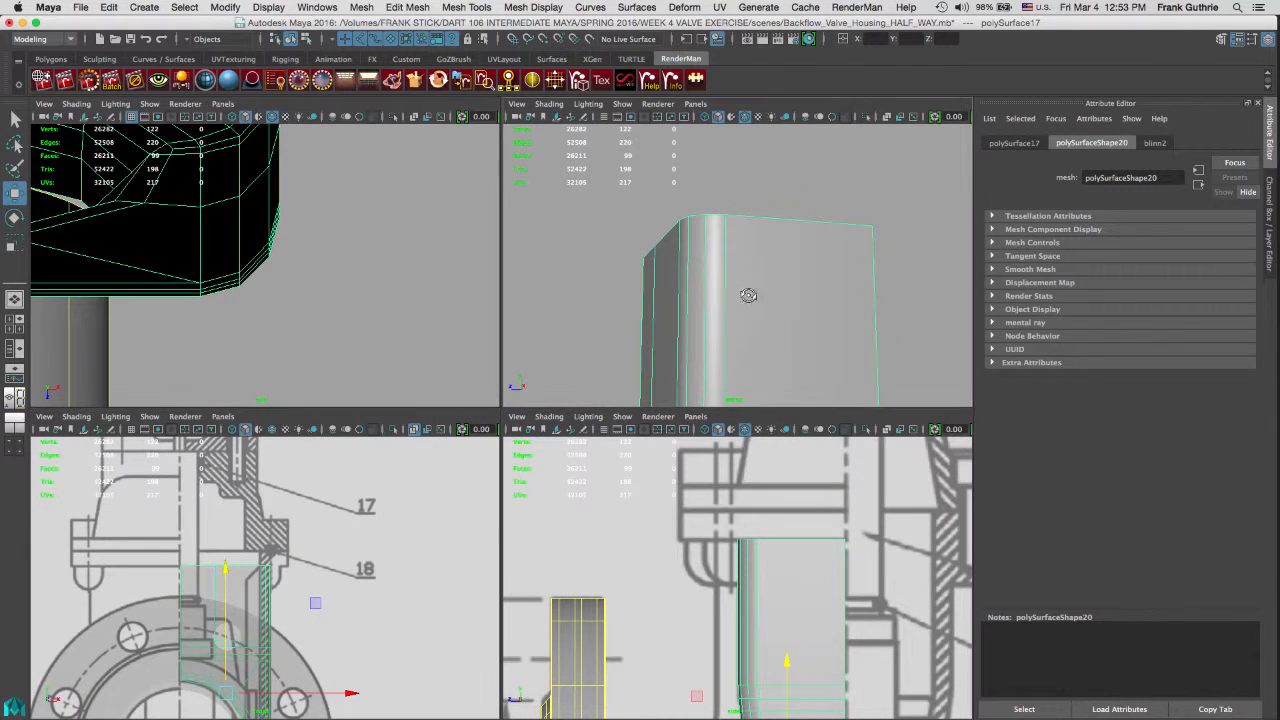
key(f)
alt+drag(778, 277, 772, 183)
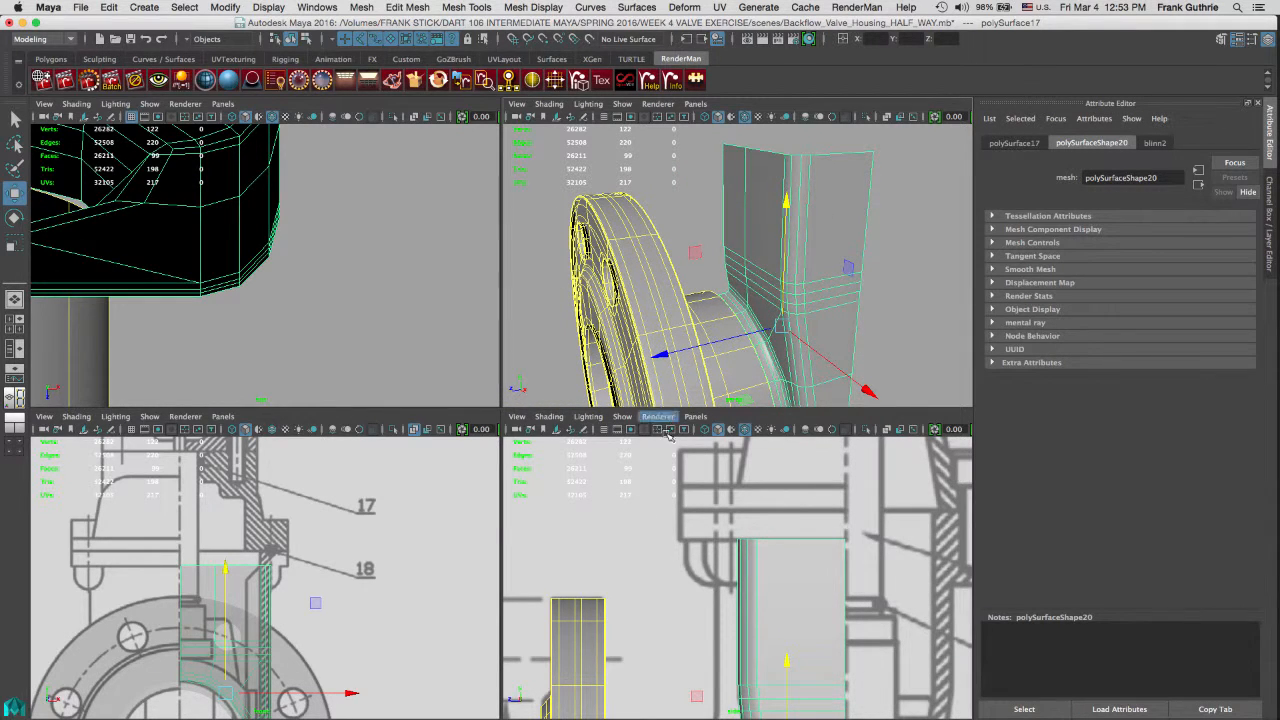
key(space)
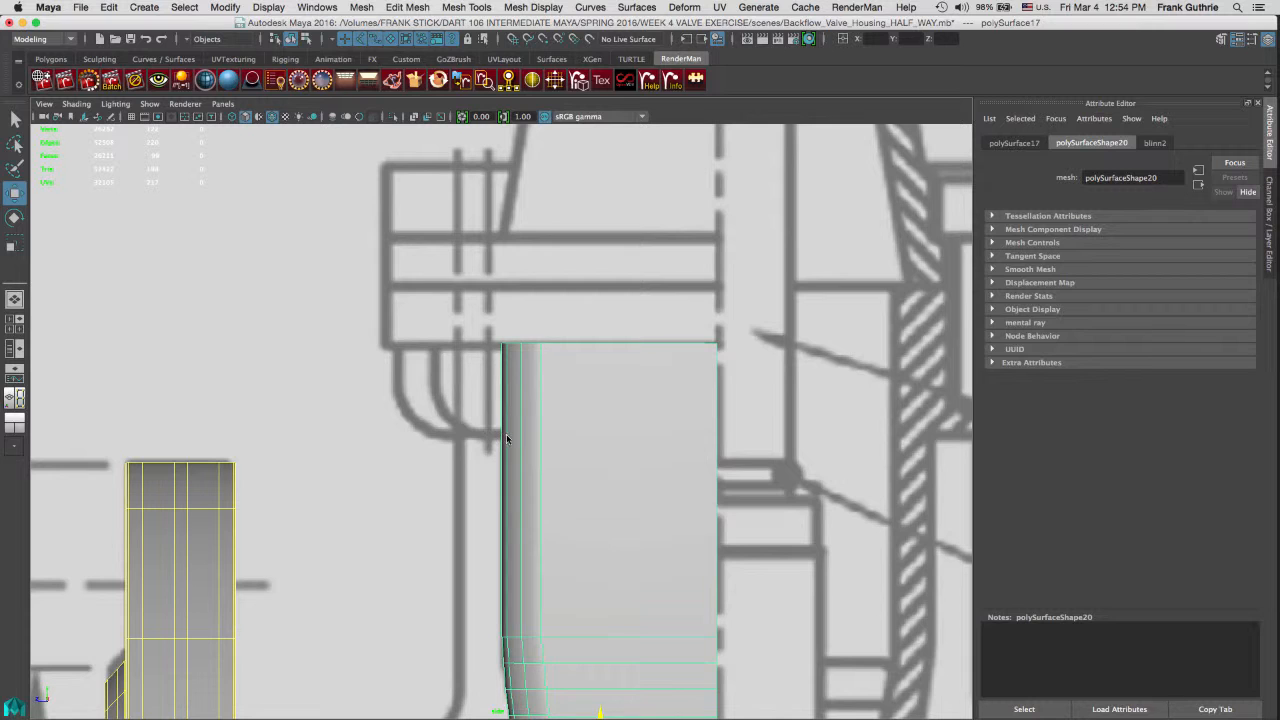
key(space)
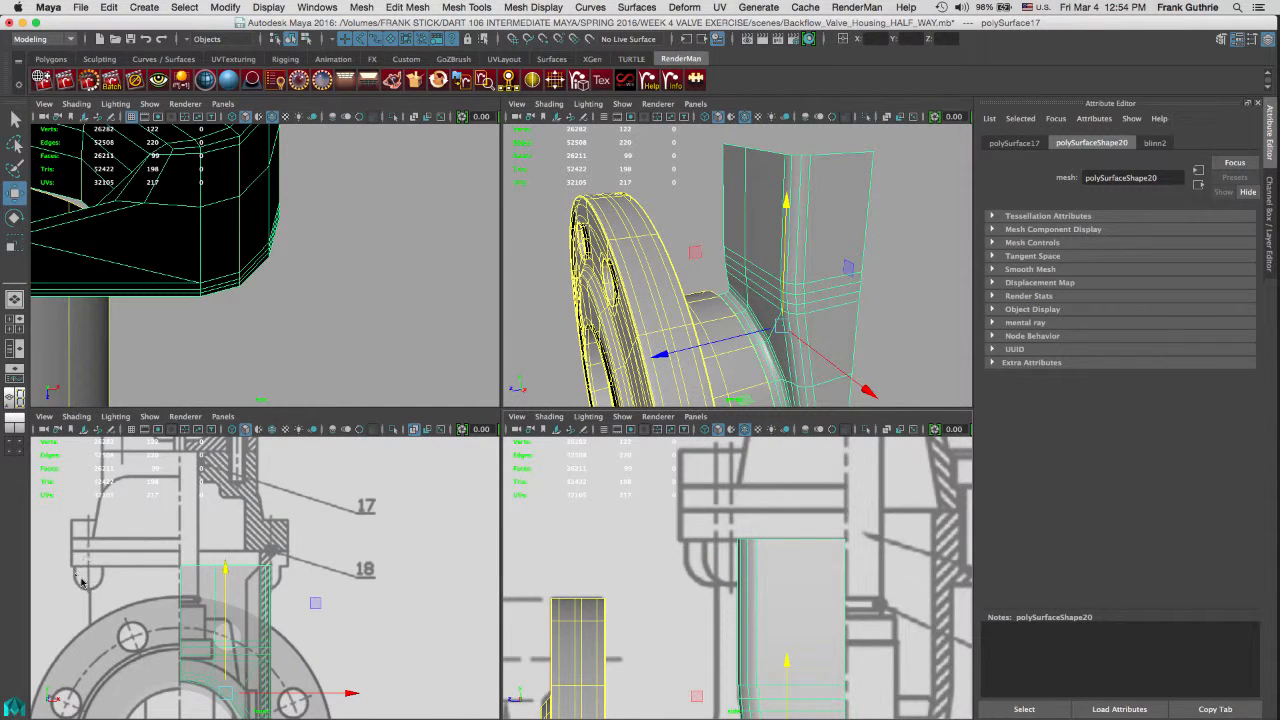
key(space)
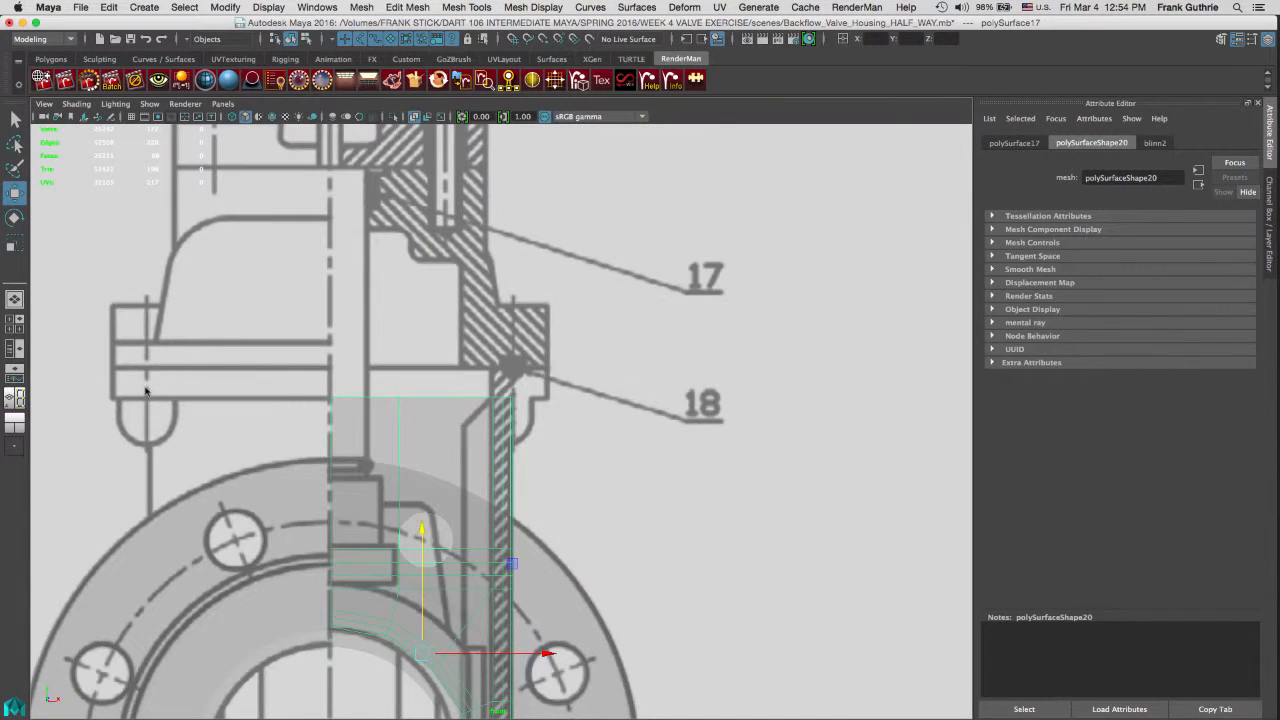
mouse_move(322, 352)
alt+middle_down()
mouse_move(580, 289)
mouse_move(500, 334)
mouse_move(398, 327)
alt+middle_up()
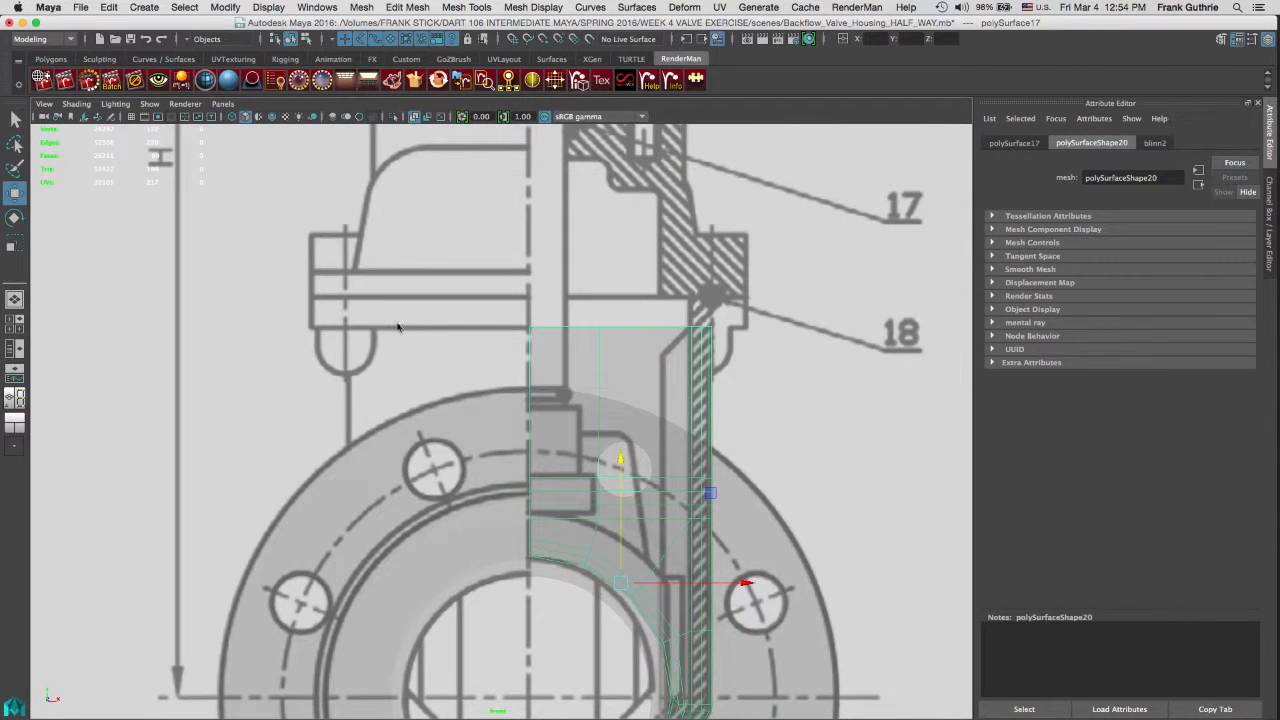
Step: Switch to Photoshop and examine the flange and bolt bosses on the upper row of valve reference photos, including the cutaway
key(super+Tab)
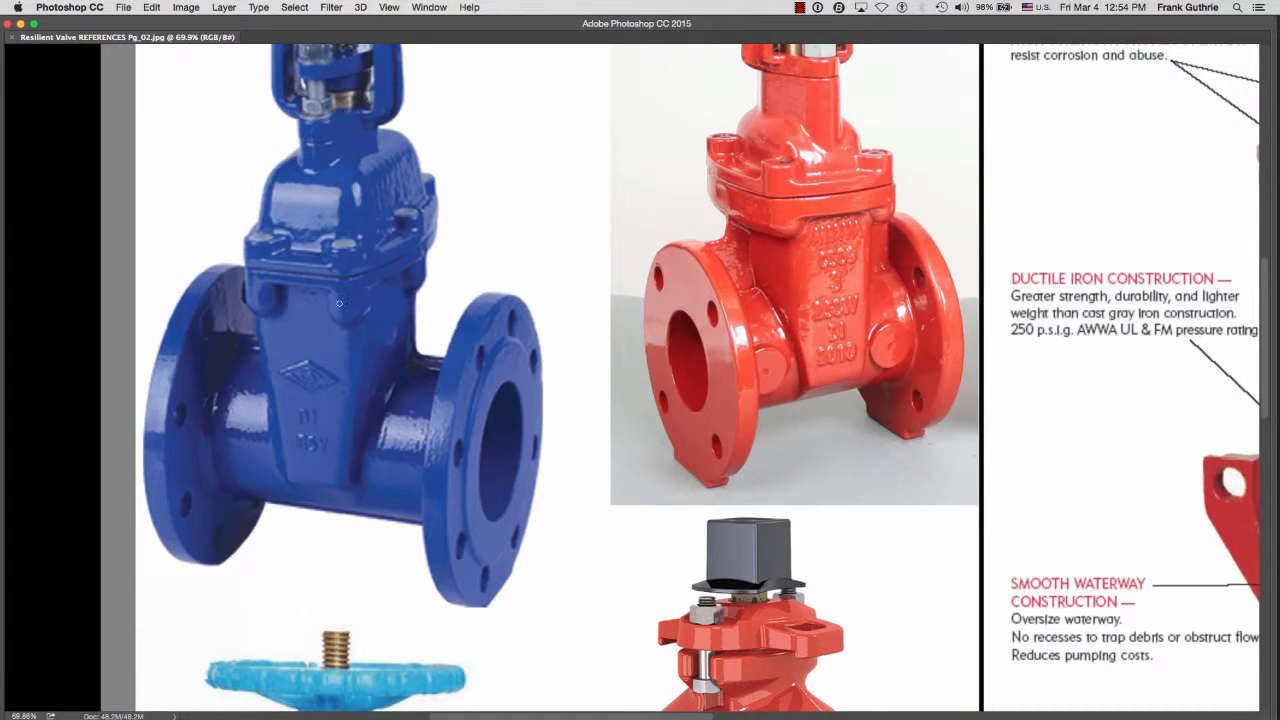
drag(256, 323, 326, 304)
drag(271, 251, 381, 326)
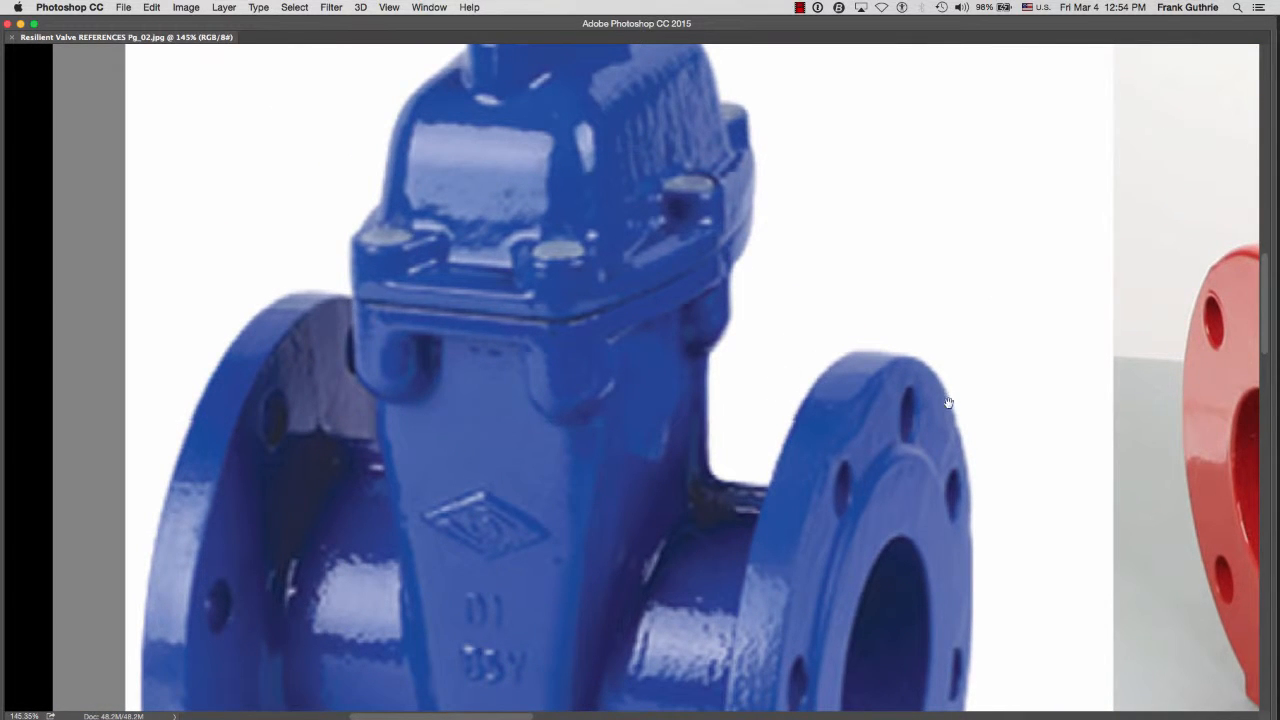
drag(949, 403, 379, 298)
drag(870, 190, 537, 375)
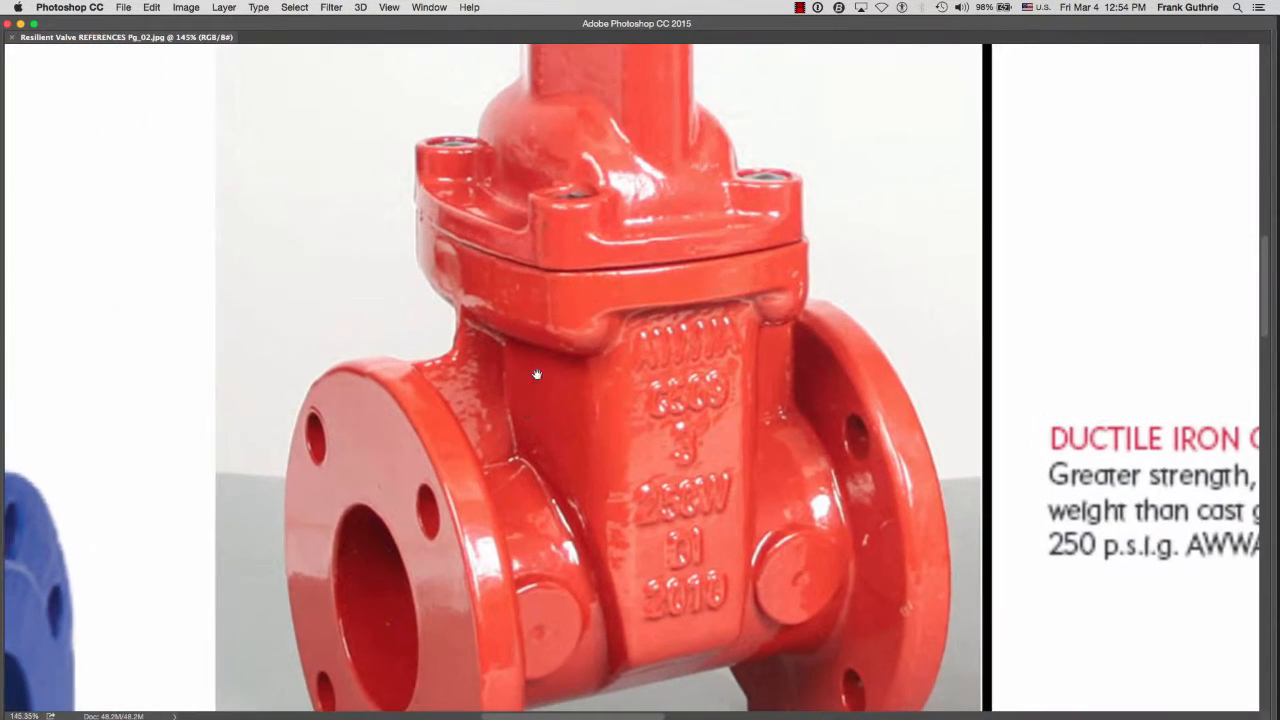
drag(927, 329, 691, 379)
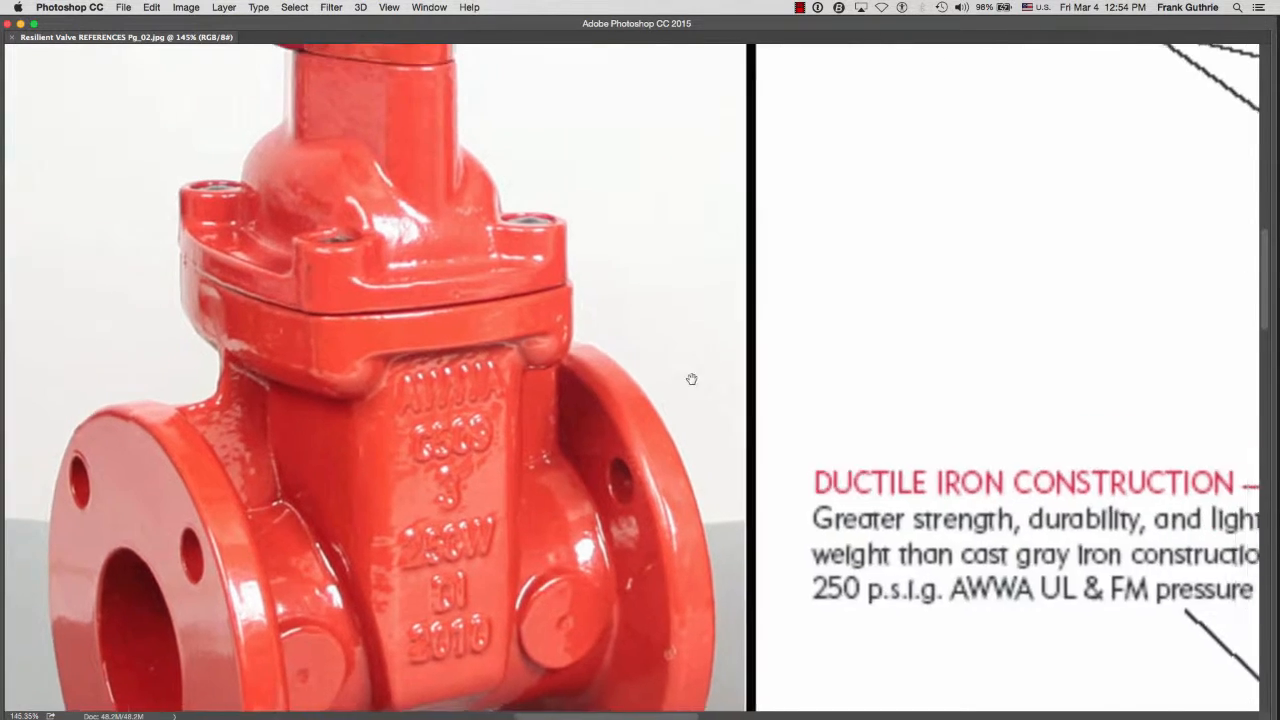
drag(1231, 314, 591, 323)
drag(1199, 272, 486, 343)
drag(787, 283, 763, 291)
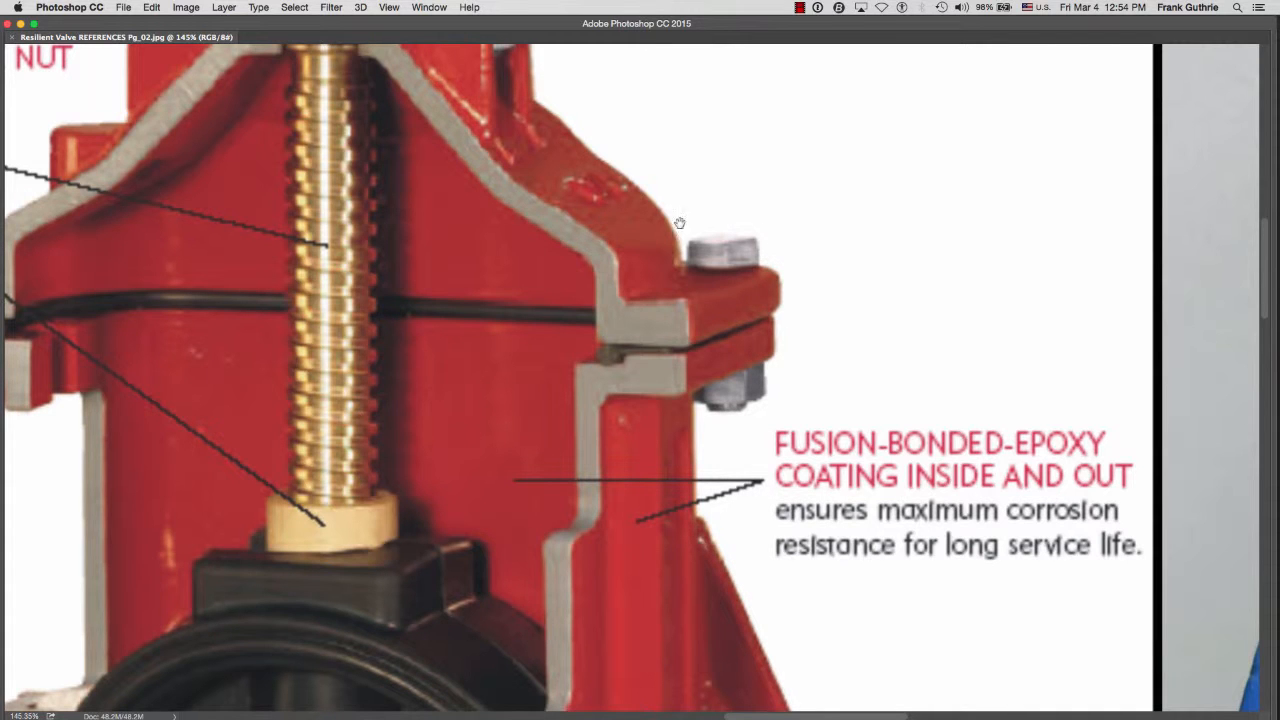
drag(869, 346, 265, 352)
drag(1177, 384, 609, 301)
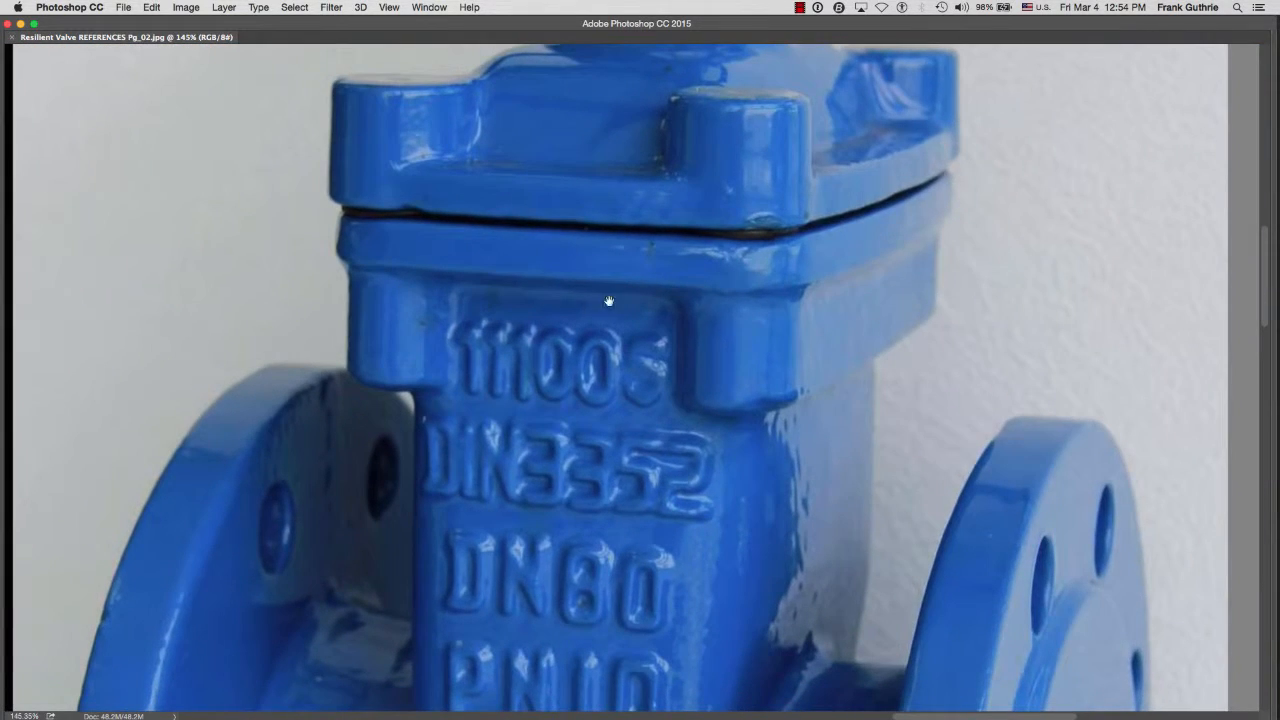
drag(776, 498, 781, 183)
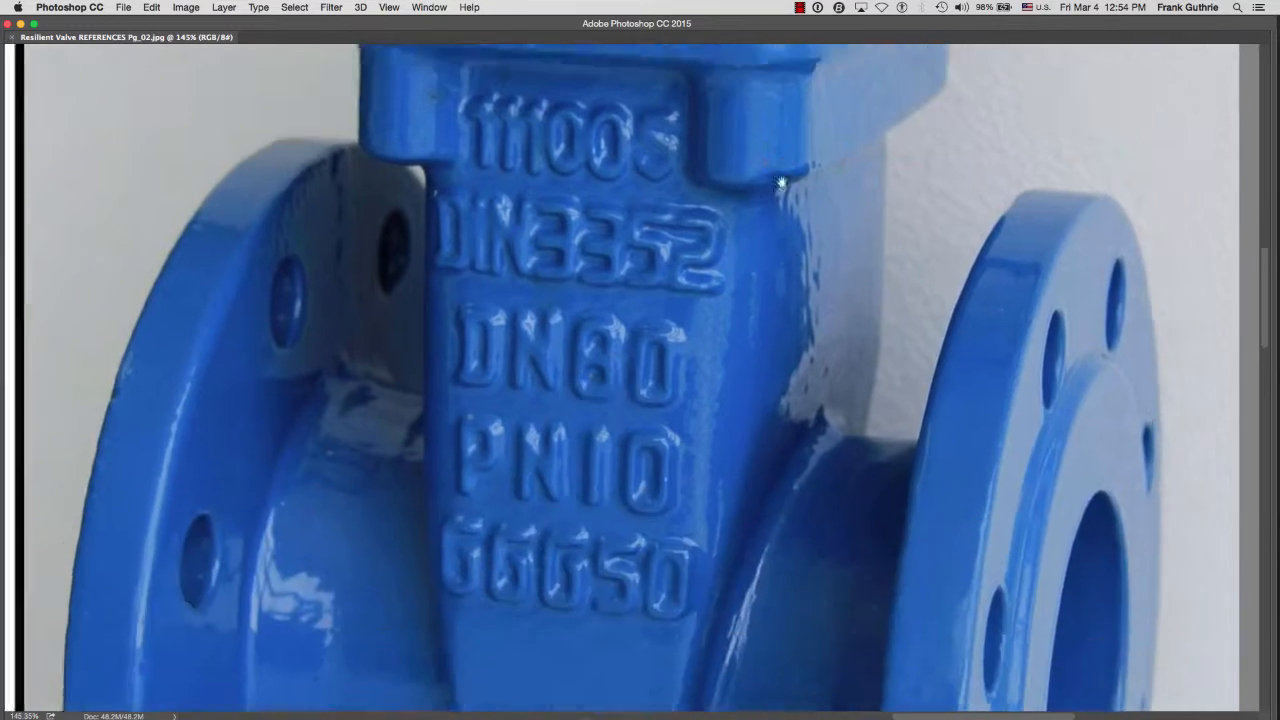
Step: Examine how the bolt bosses and flanges meet the valve bodies in the lower row of reference photos
scroll(781, 183, down, 15)
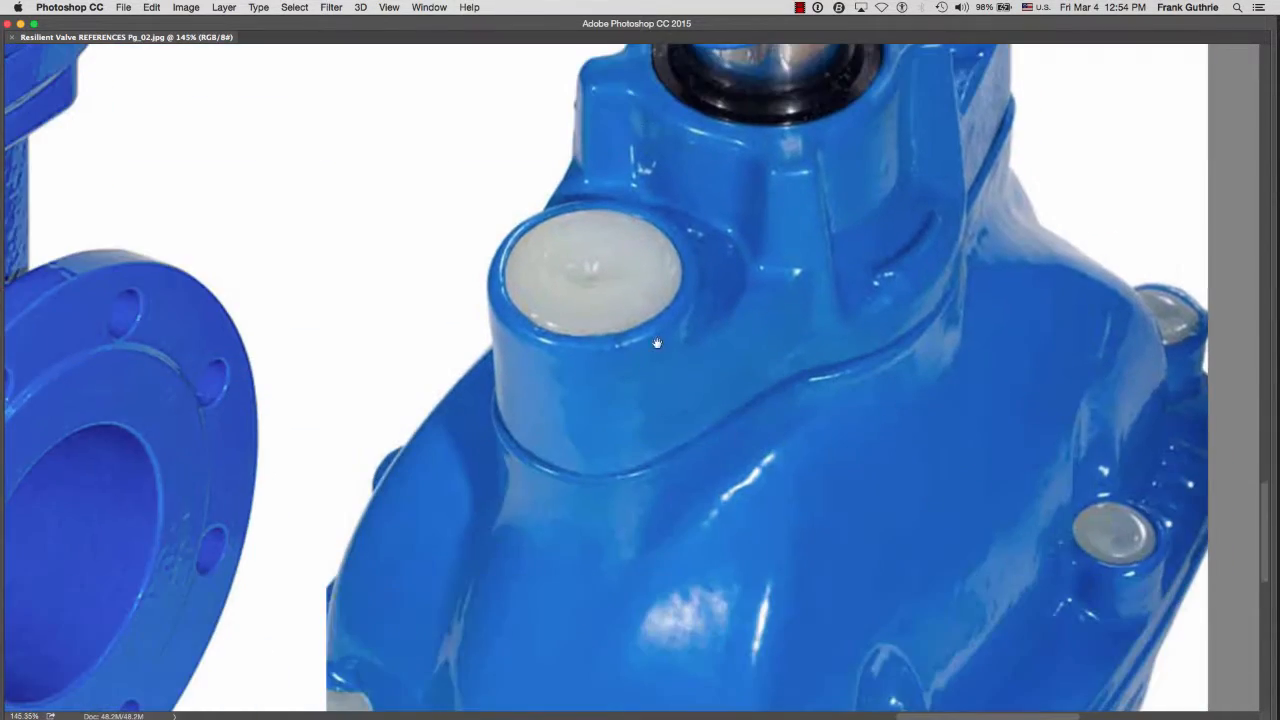
drag(678, 683, 1134, 450)
drag(543, 220, 861, 505)
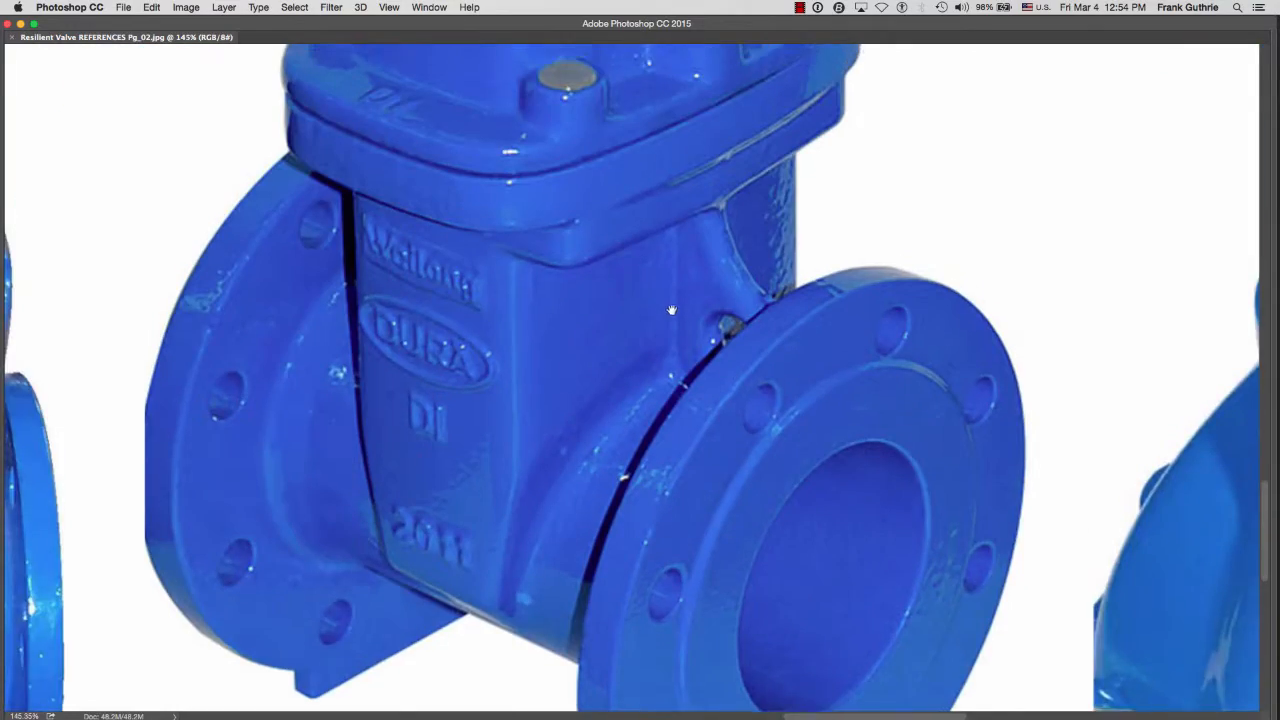
drag(672, 310, 749, 396)
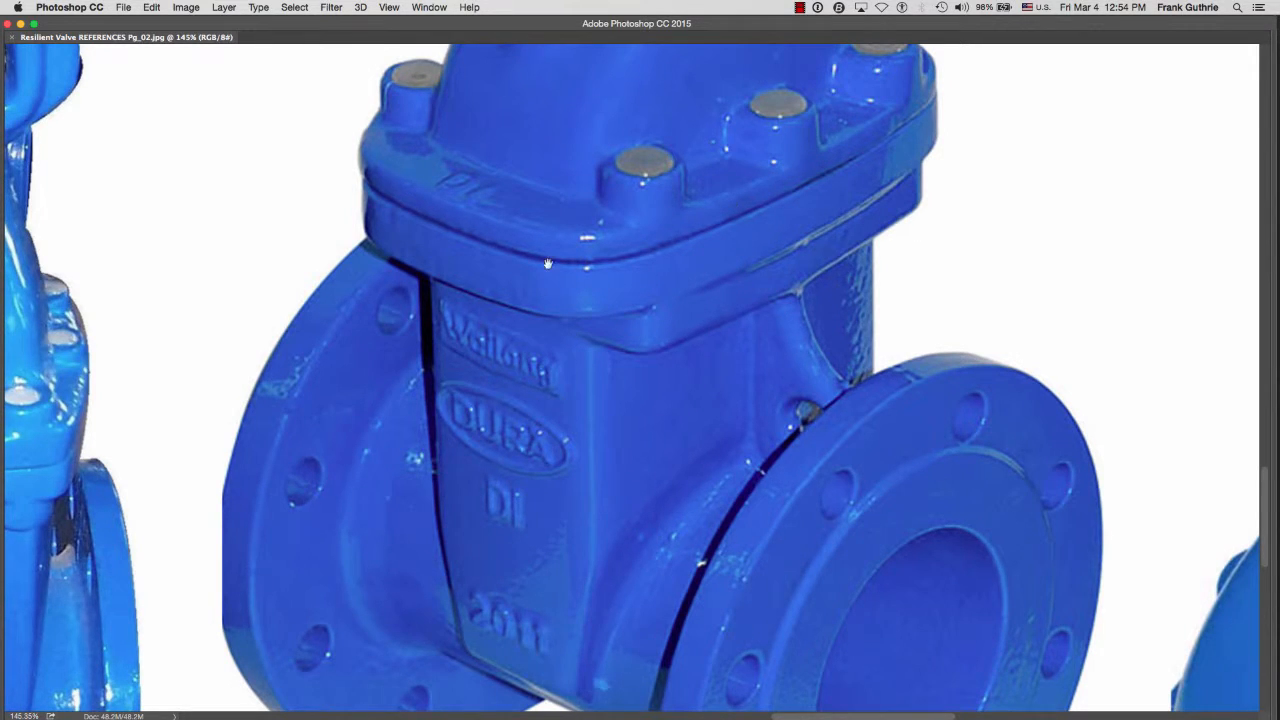
drag(324, 290, 845, 292)
drag(510, 456, 658, 234)
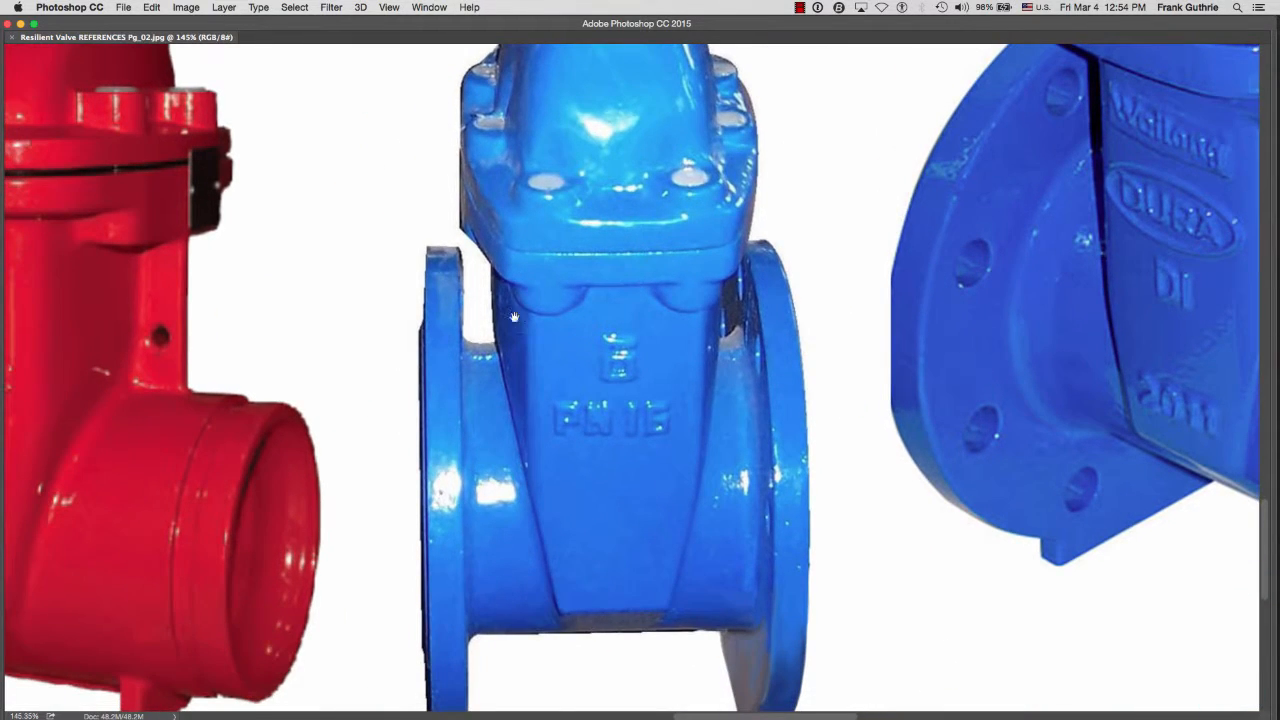
scroll(471, 286, left, 10)
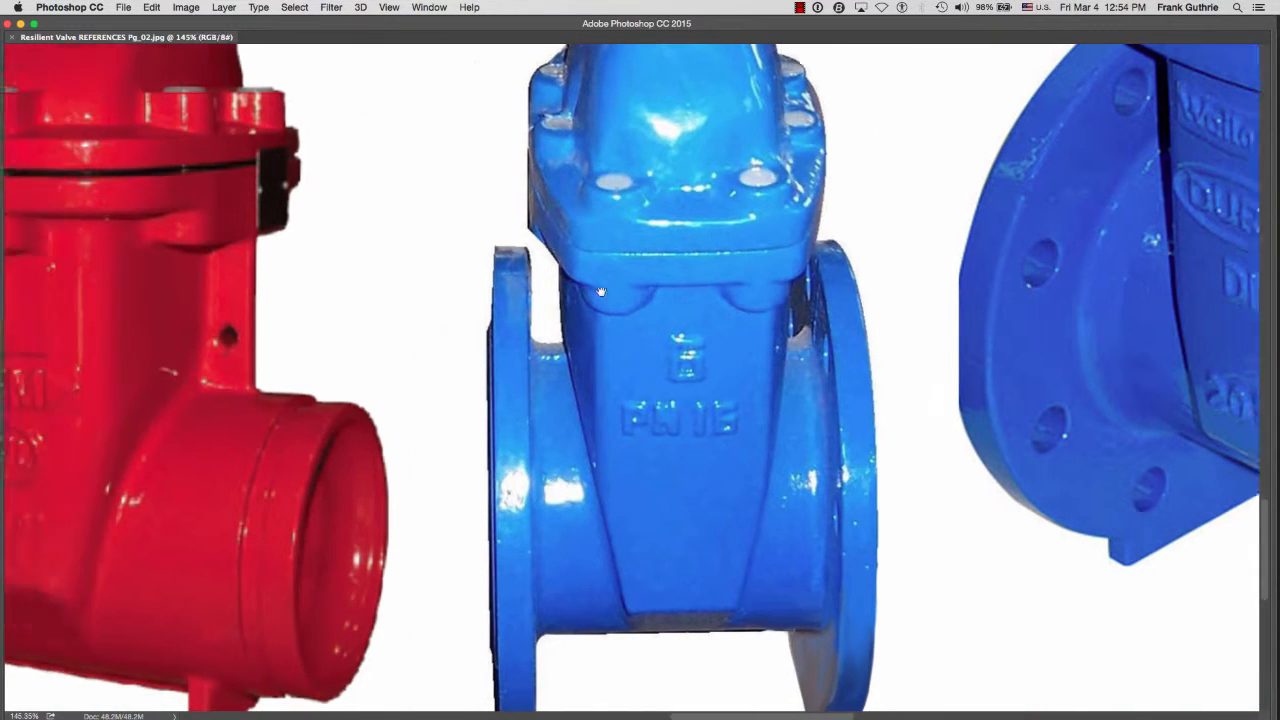
scroll(486, 271, left, 12)
scroll(486, 271, up, 4)
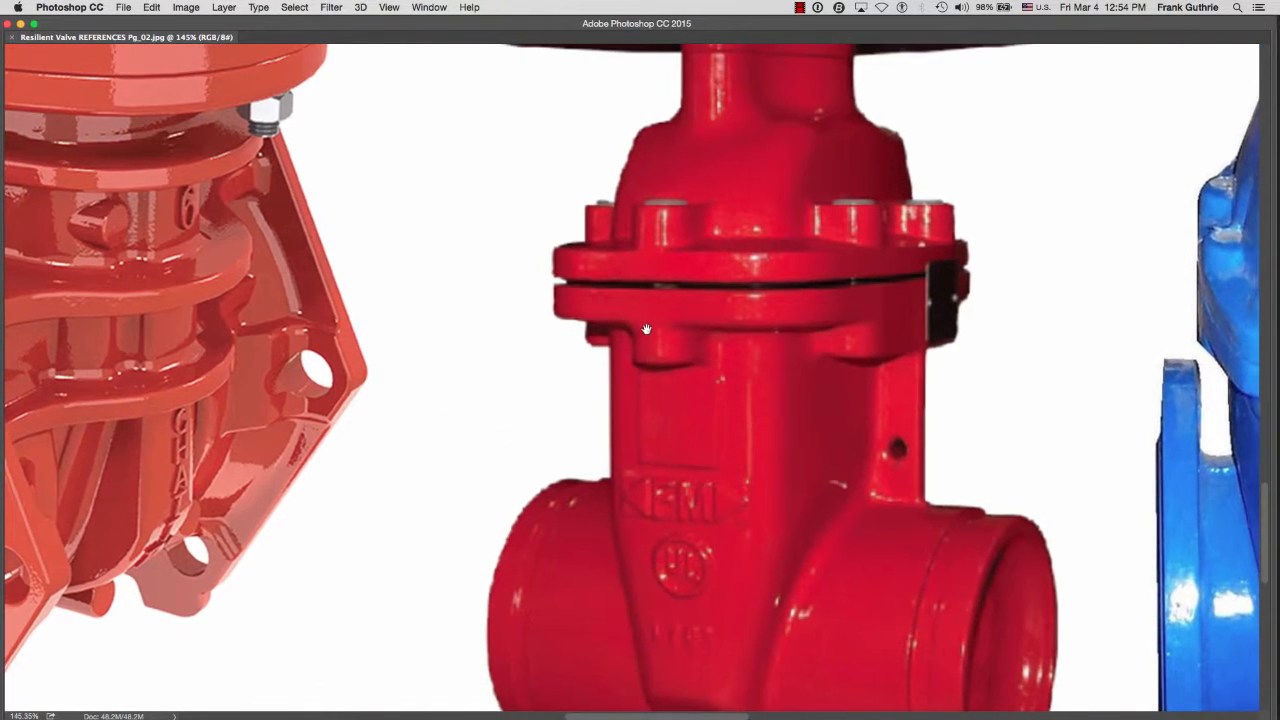
scroll(864, 226, left, 14)
scroll(864, 226, up, 8)
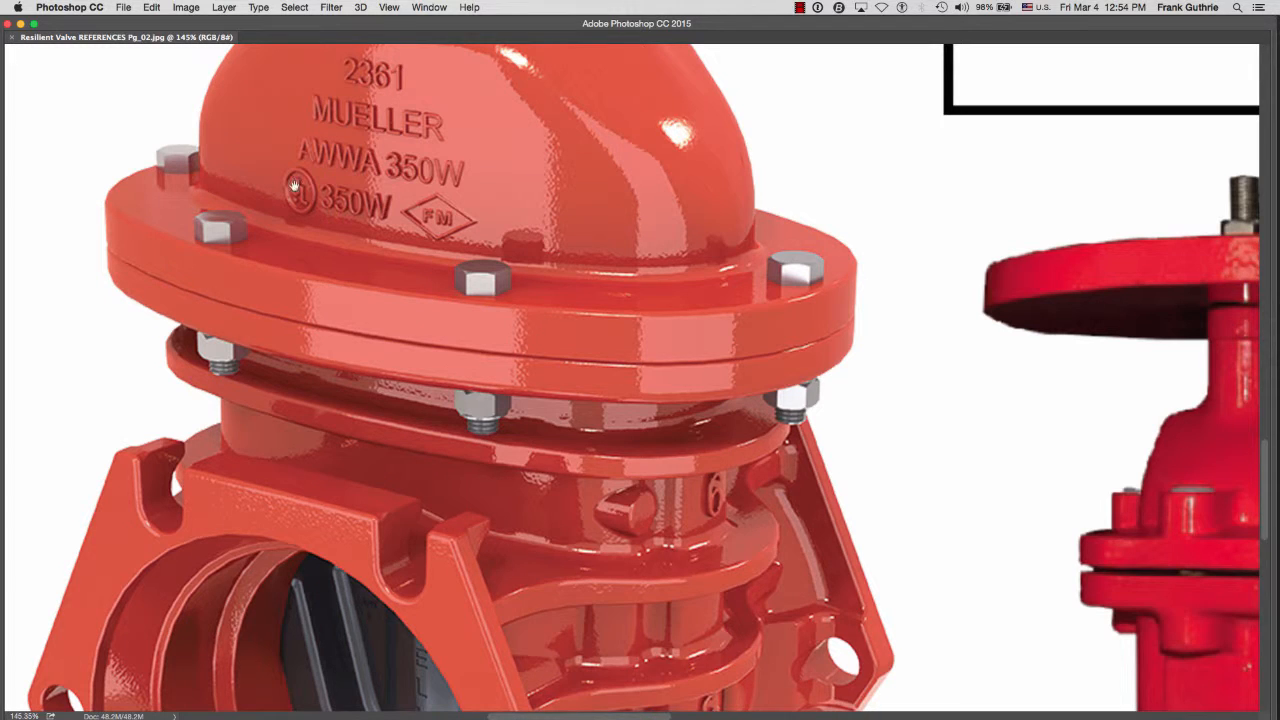
scroll(219, 330, left, 20)
scroll(219, 330, up, 12)
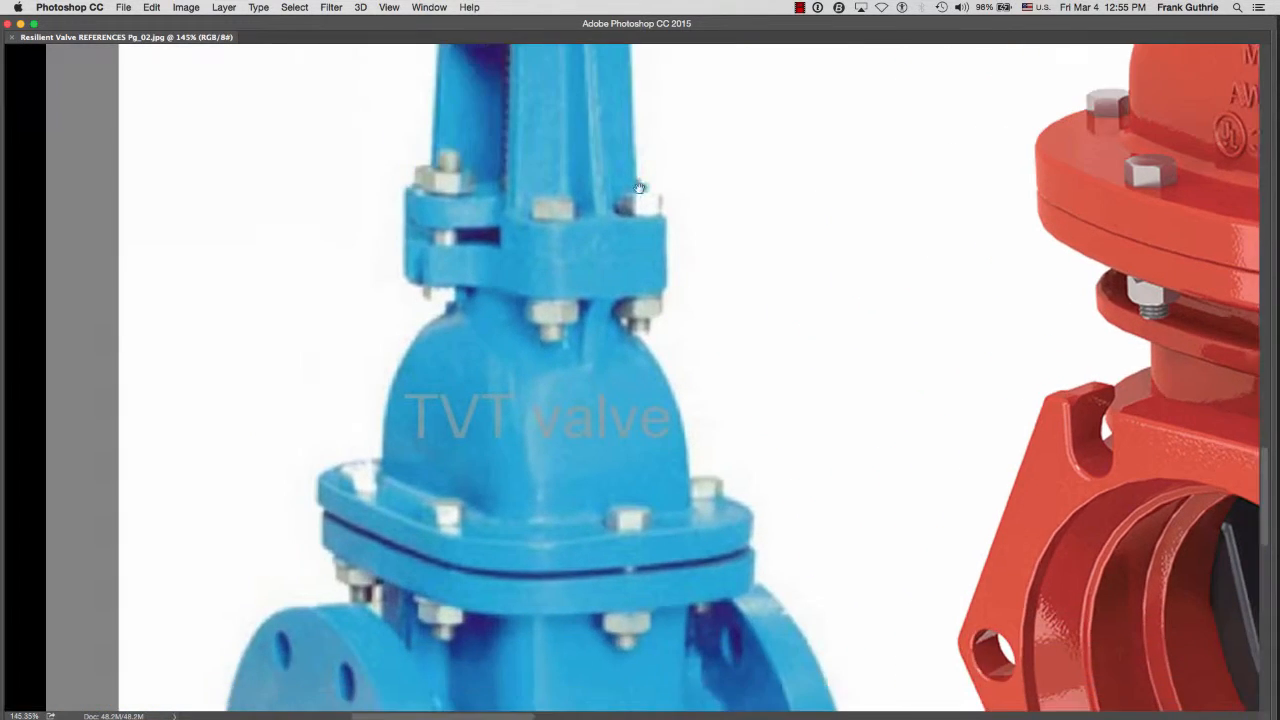
Step: Review the upper-row valves' flanges, necks and handwheel again, ending with the whole reference sheet in view
scroll(591, 440, up, 20)
scroll(591, 440, left, 4)
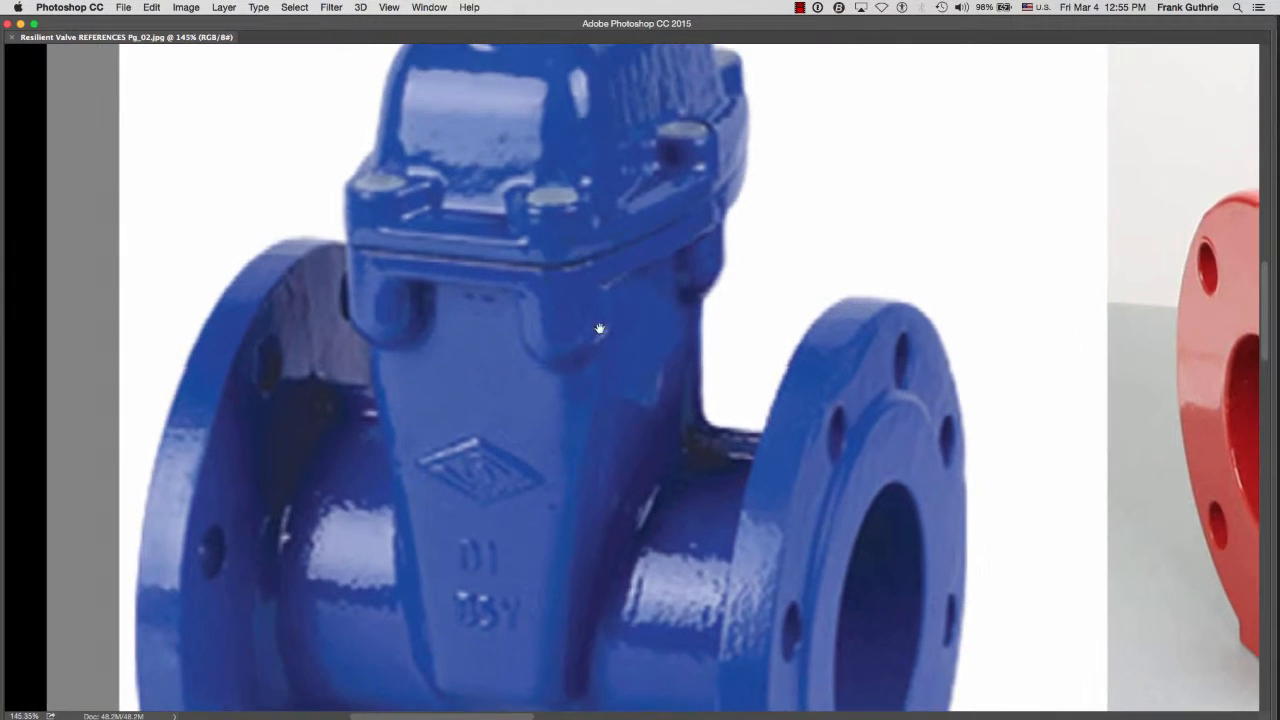
scroll(595, 265, up, 3)
scroll(595, 265, left, 1)
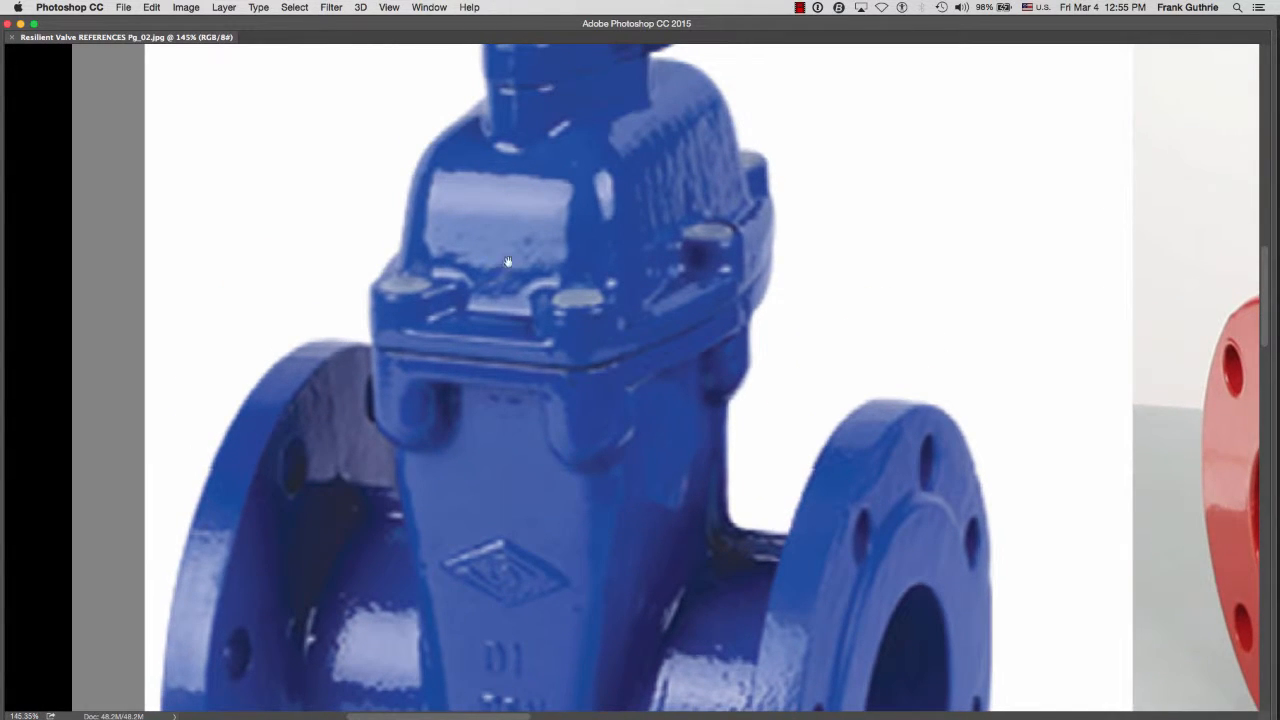
scroll(911, 263, right, 20)
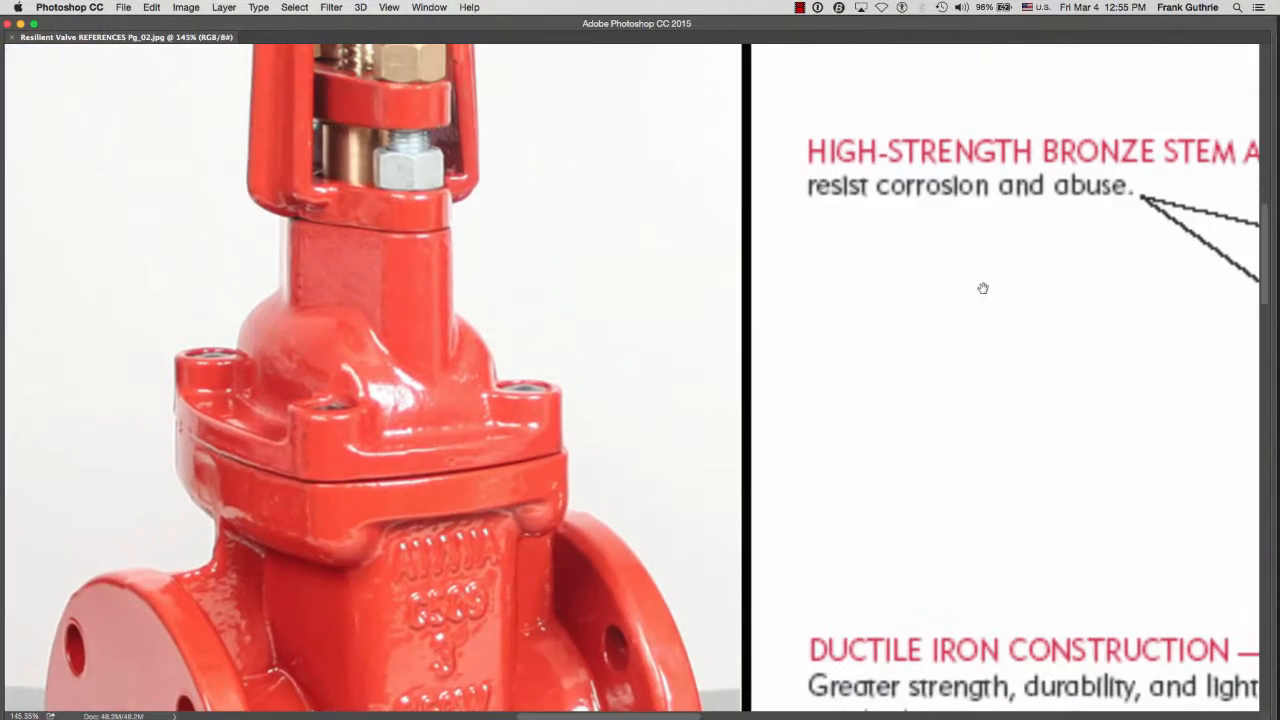
scroll(1021, 272, right, 20)
scroll(1021, 272, up, 18)
scroll(909, 366, down, 8)
scroll(809, 306, up, 5)
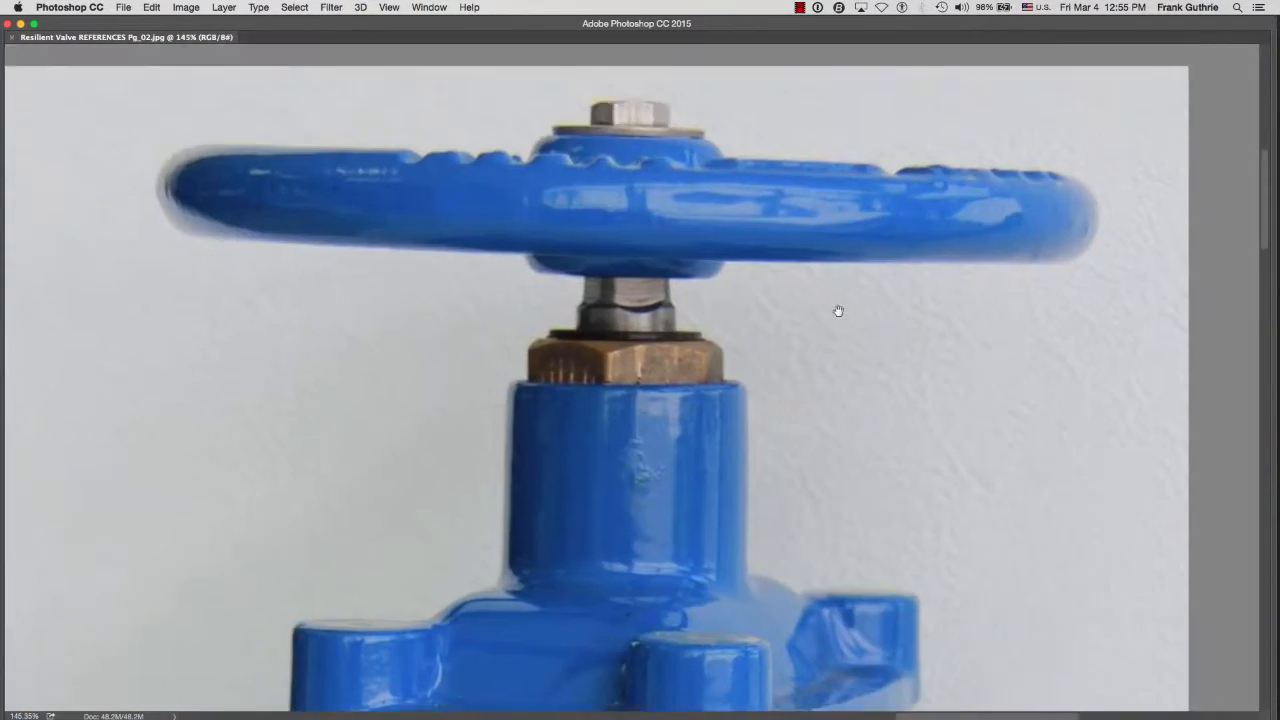
scroll(837, 309, down, 10)
key(super+0)
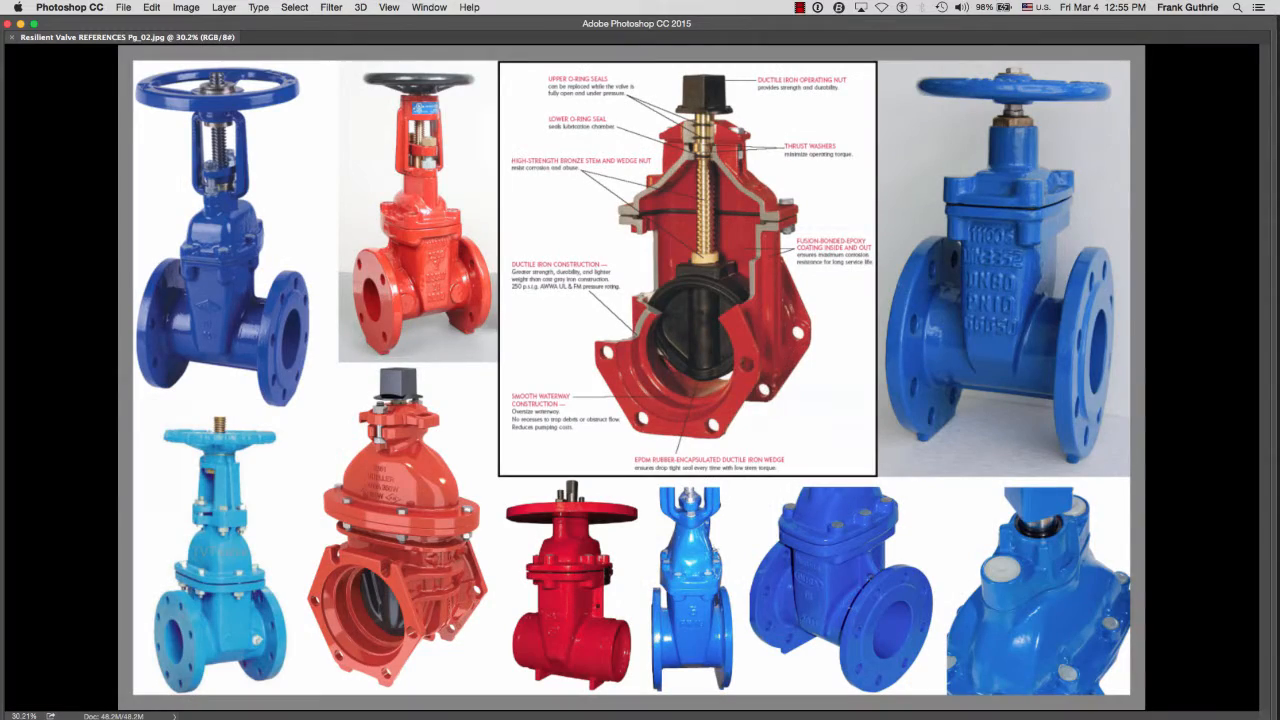
Step: Study the bolt caps, bosses and flange corners up close across the blue and red valve reference photos
super+drag(997, 571, 1059, 537)
drag(1178, 545, 852, 383)
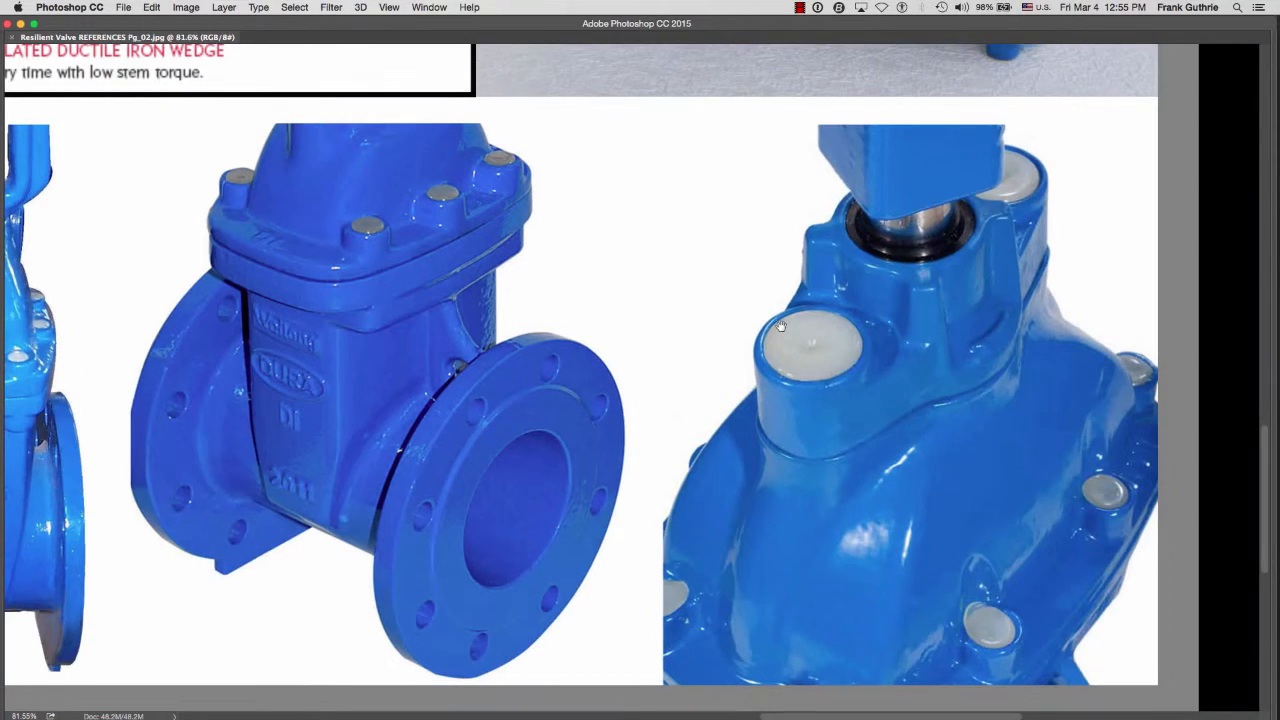
drag(1113, 410, 923, 322)
drag(376, 298, 1131, 329)
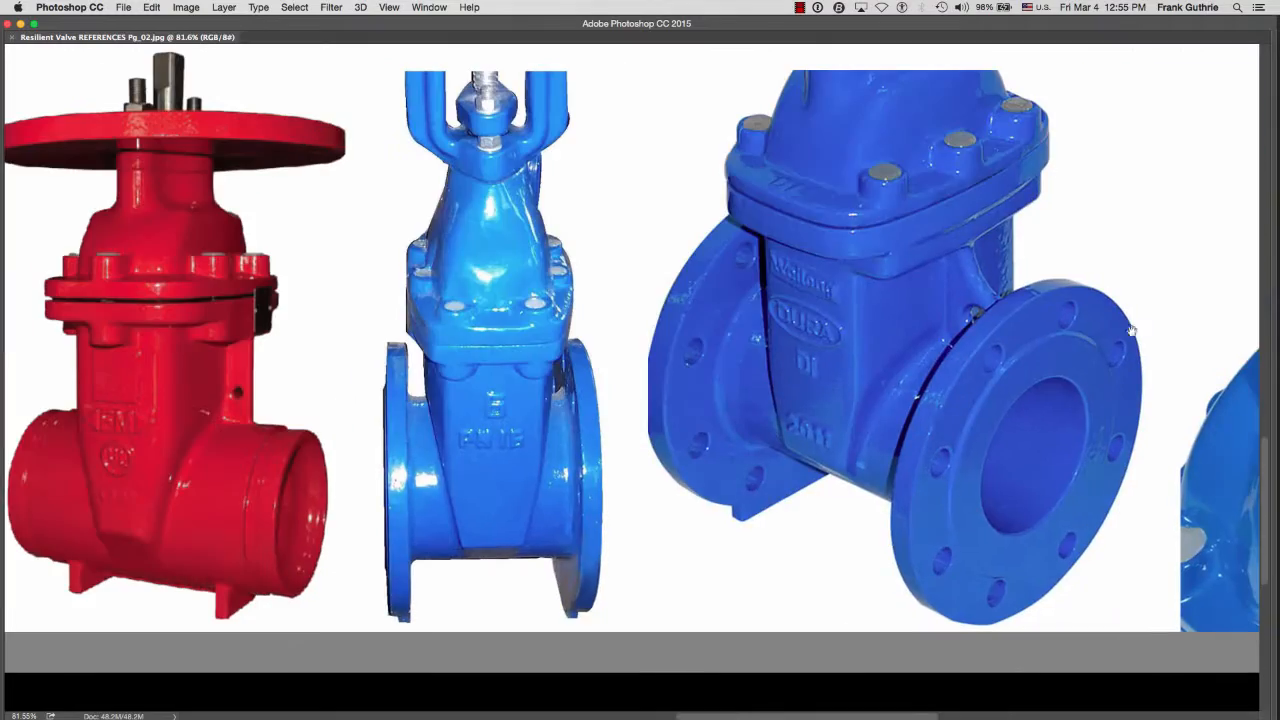
drag(127, 282, 752, 331)
drag(445, 183, 990, 349)
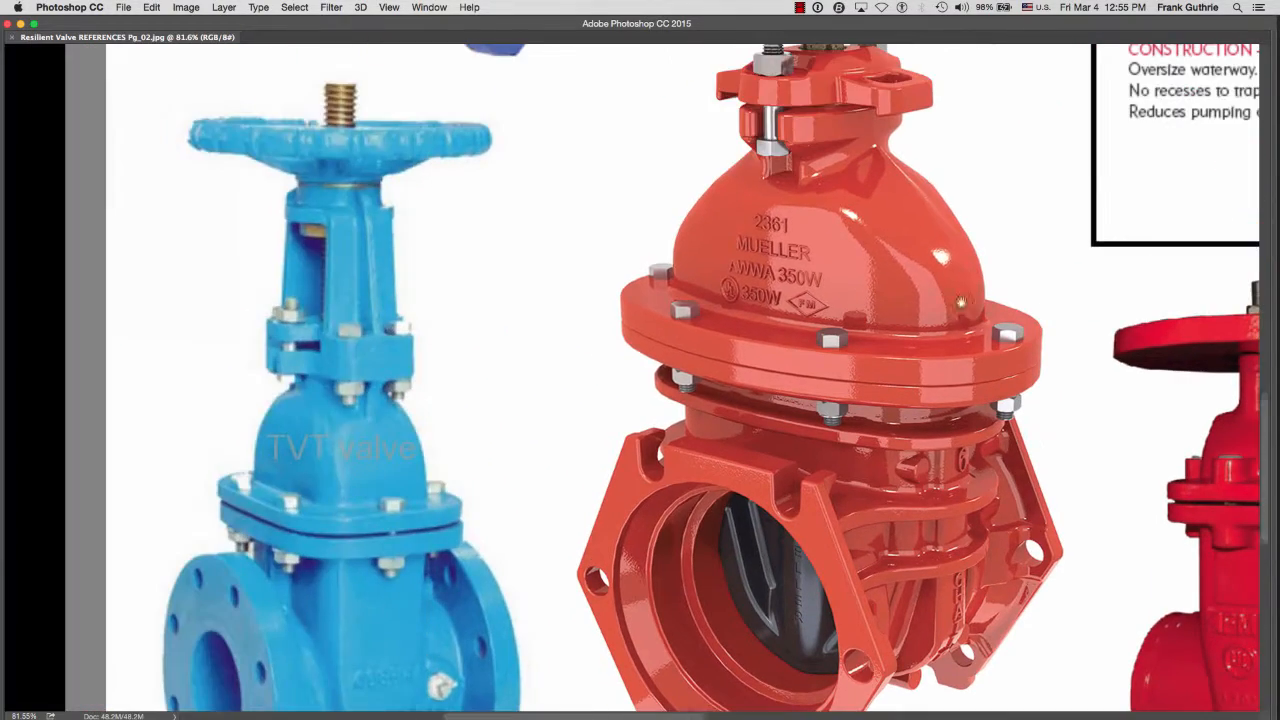
drag(518, 338, 598, 690)
super+drag(428, 290, 490, 288)
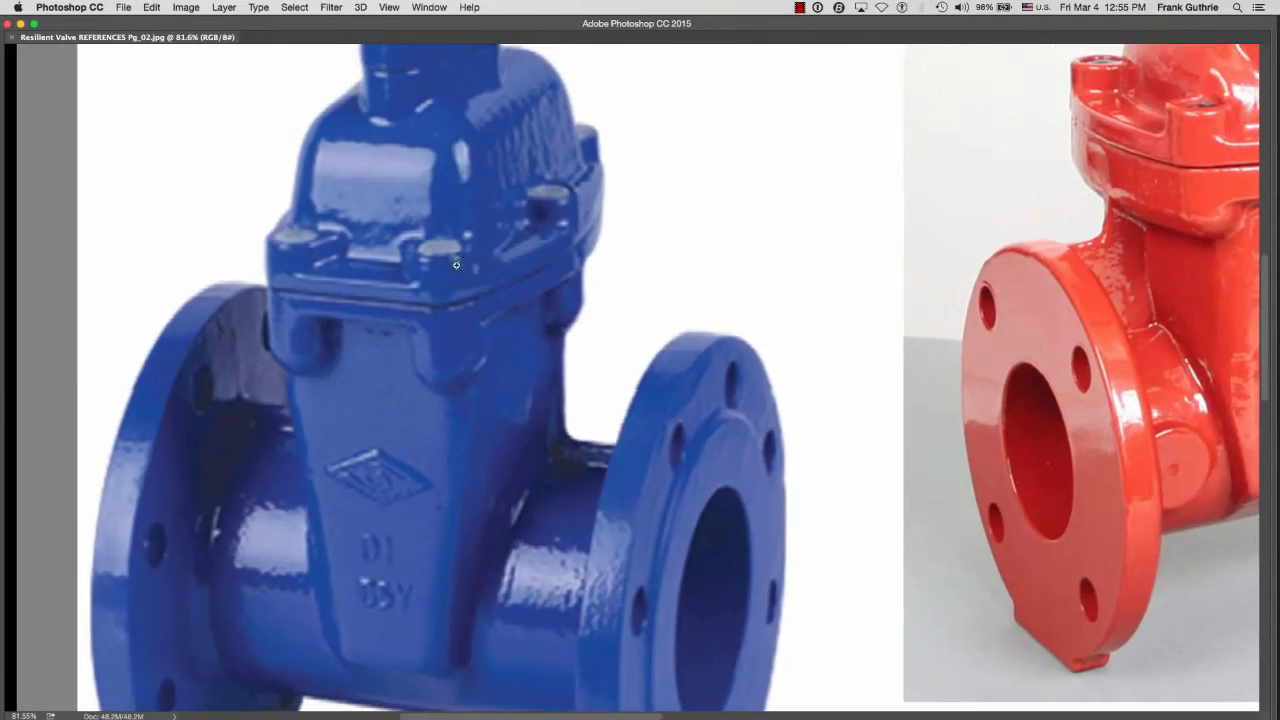
drag(1188, 143, 607, 346)
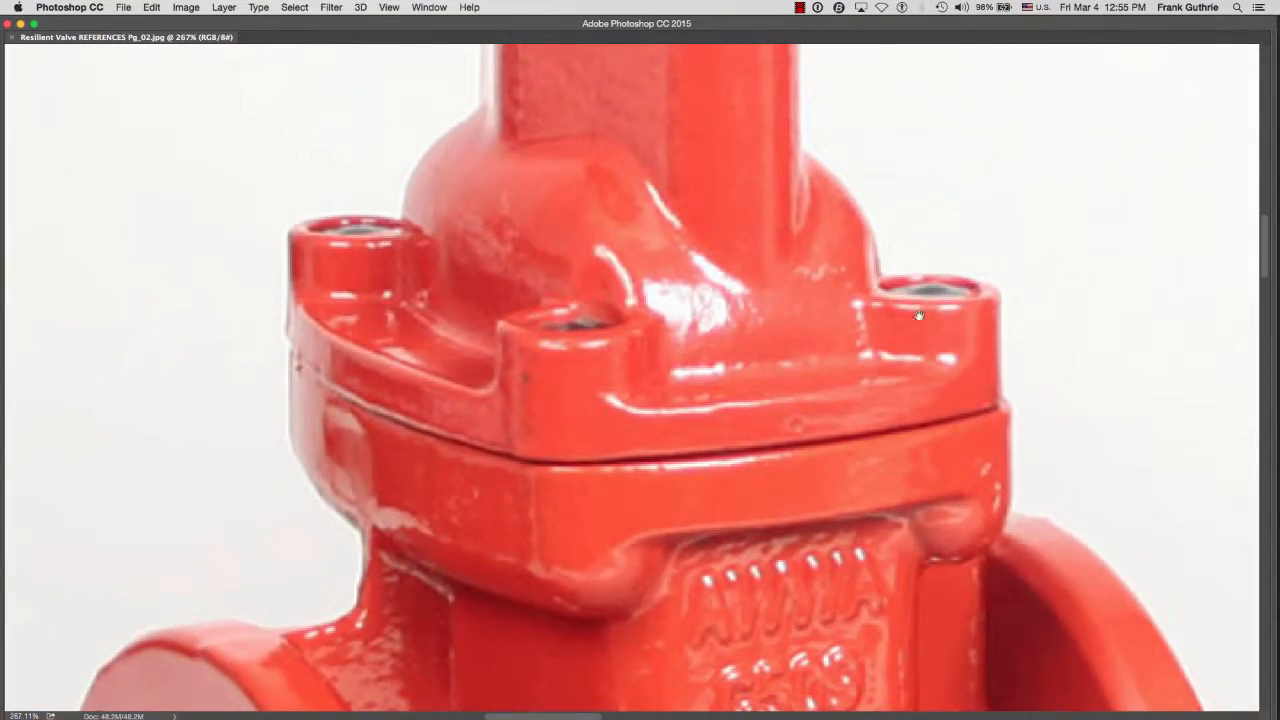
mouse_move(696, 377)
super+mouse_down()
mouse_move(470, 368)
mouse_move(661, 241)
super+mouse_up()
super+drag(296, 410, 395, 345)
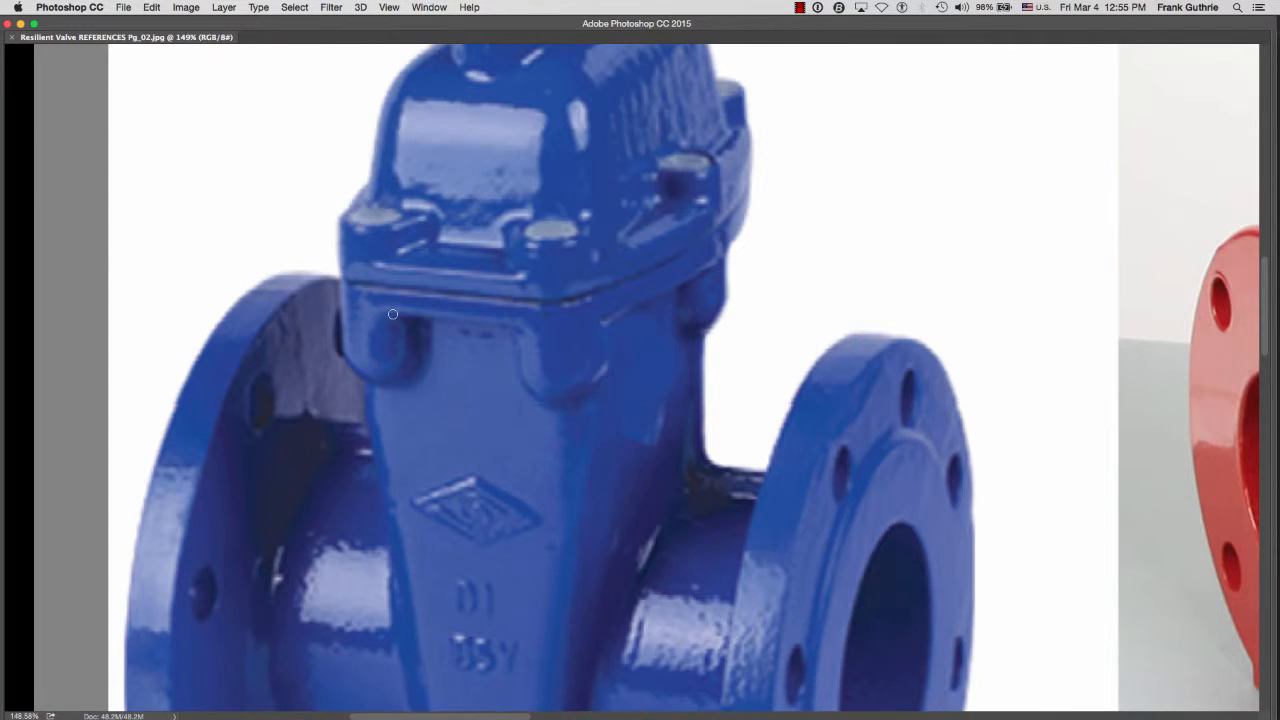
key(super+0)
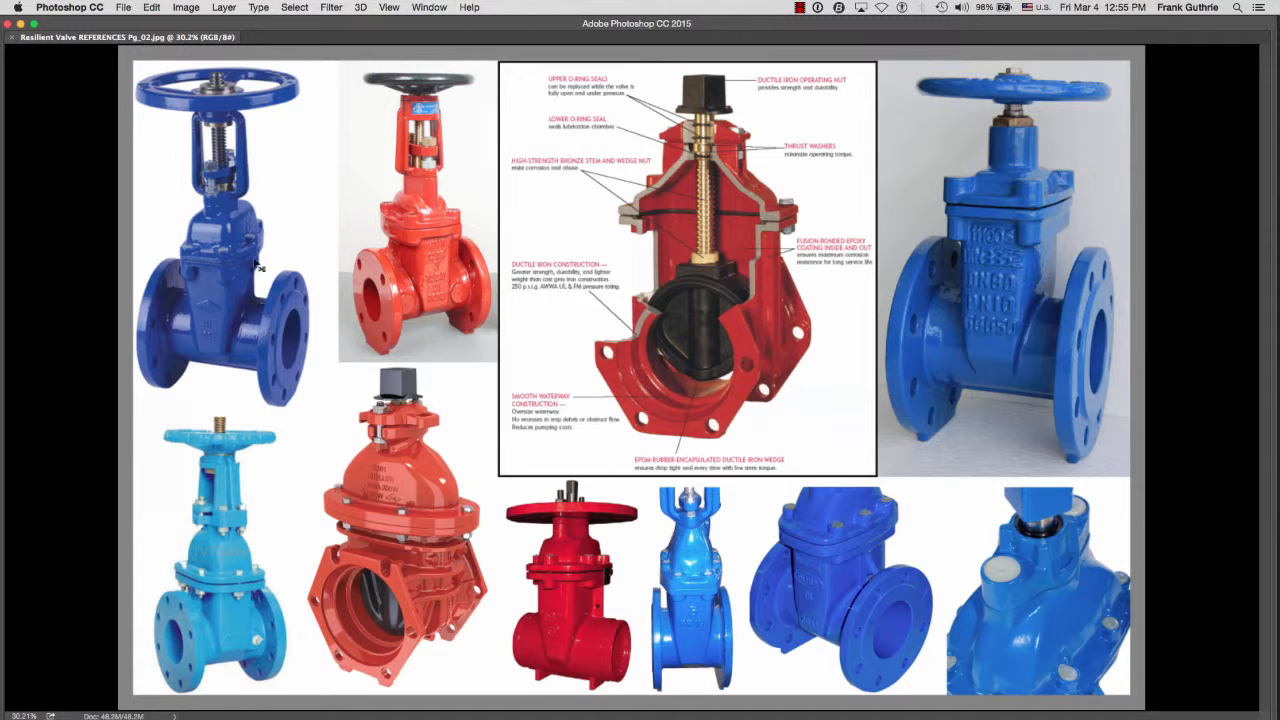
Step: Switch back to Maya and show the valve body mesh in a full-size perspective view
key(super+Tab)
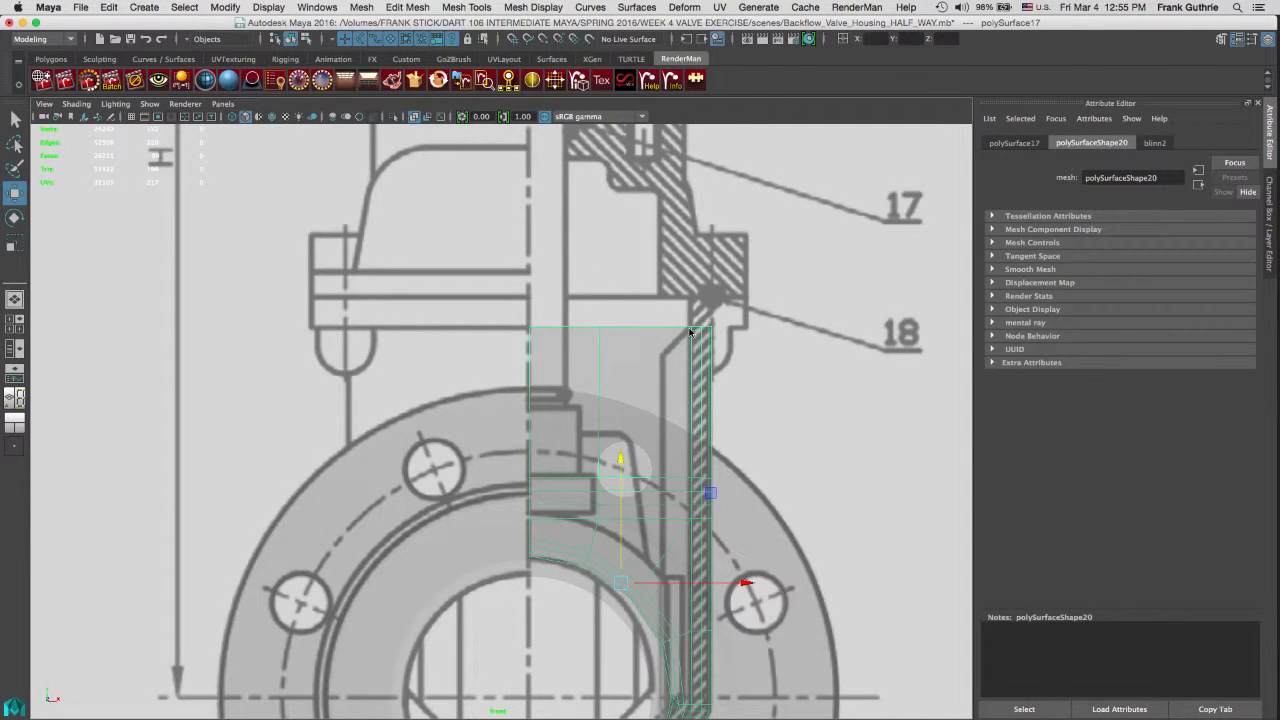
key(space)
key(space)
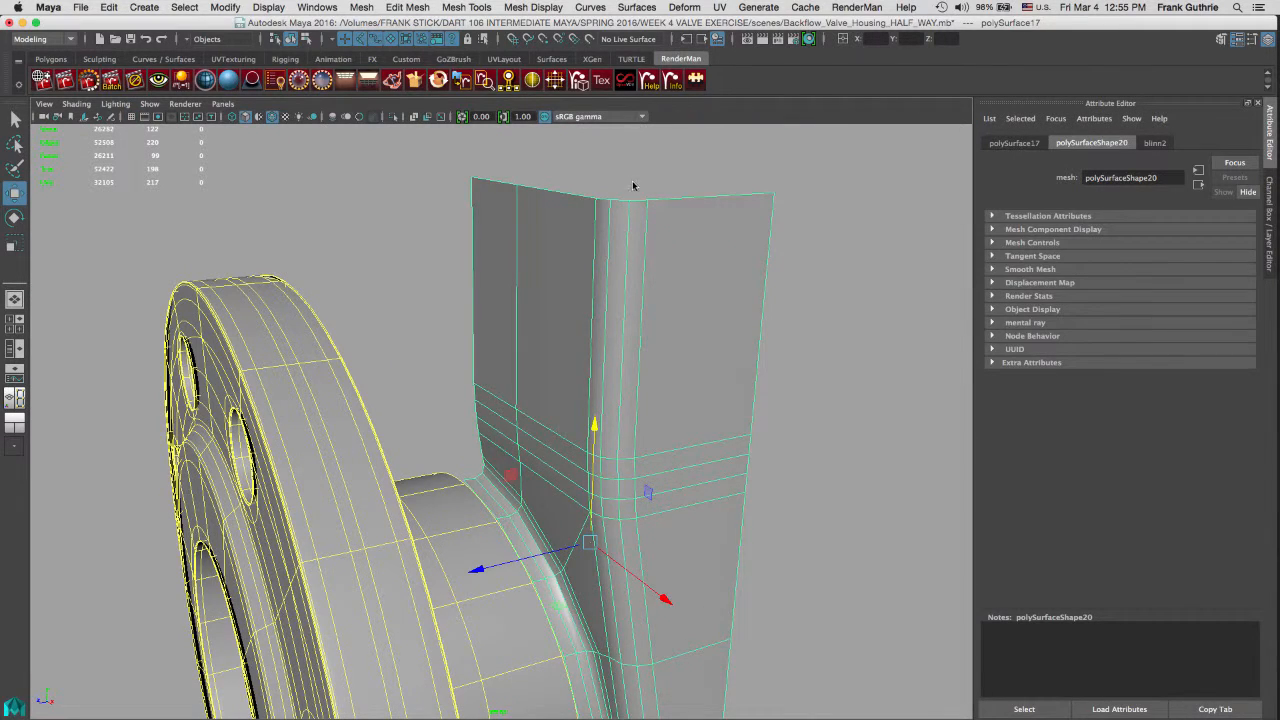
Step: Show the valve body mesh in all four views against the blueprint
alt+drag(633, 185, 560, 257)
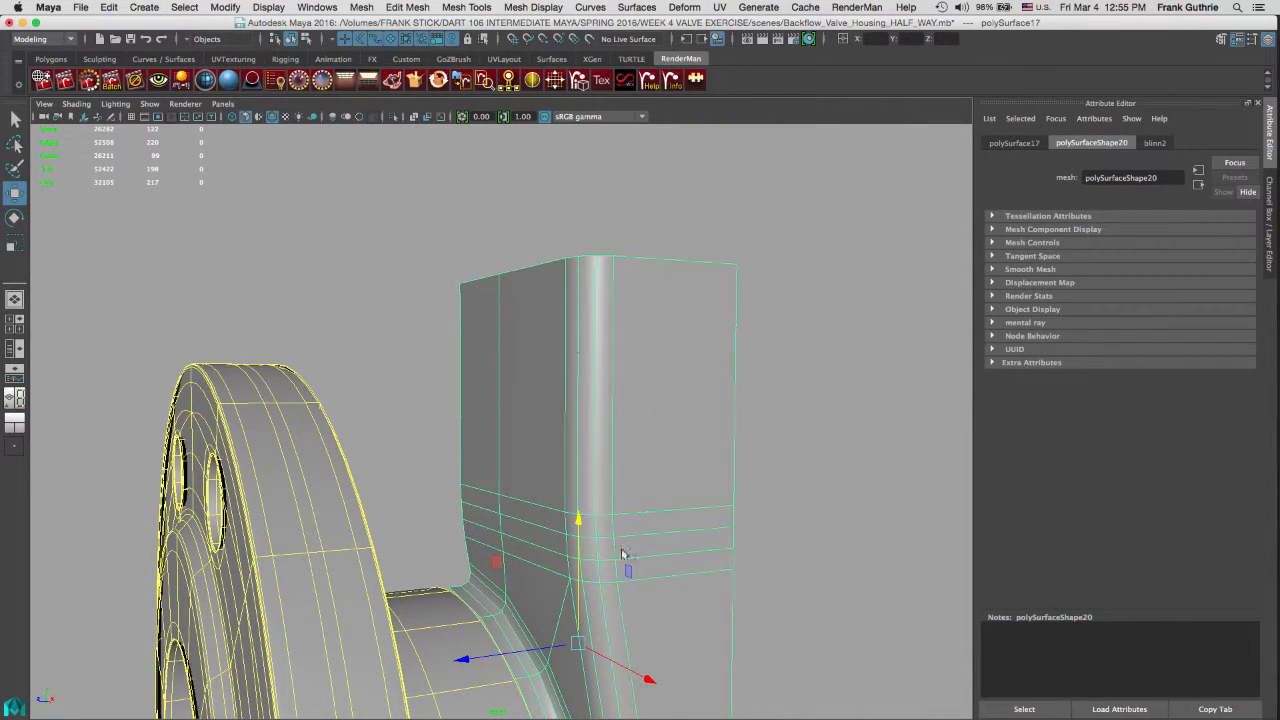
key(space)
key(space)
key(space)
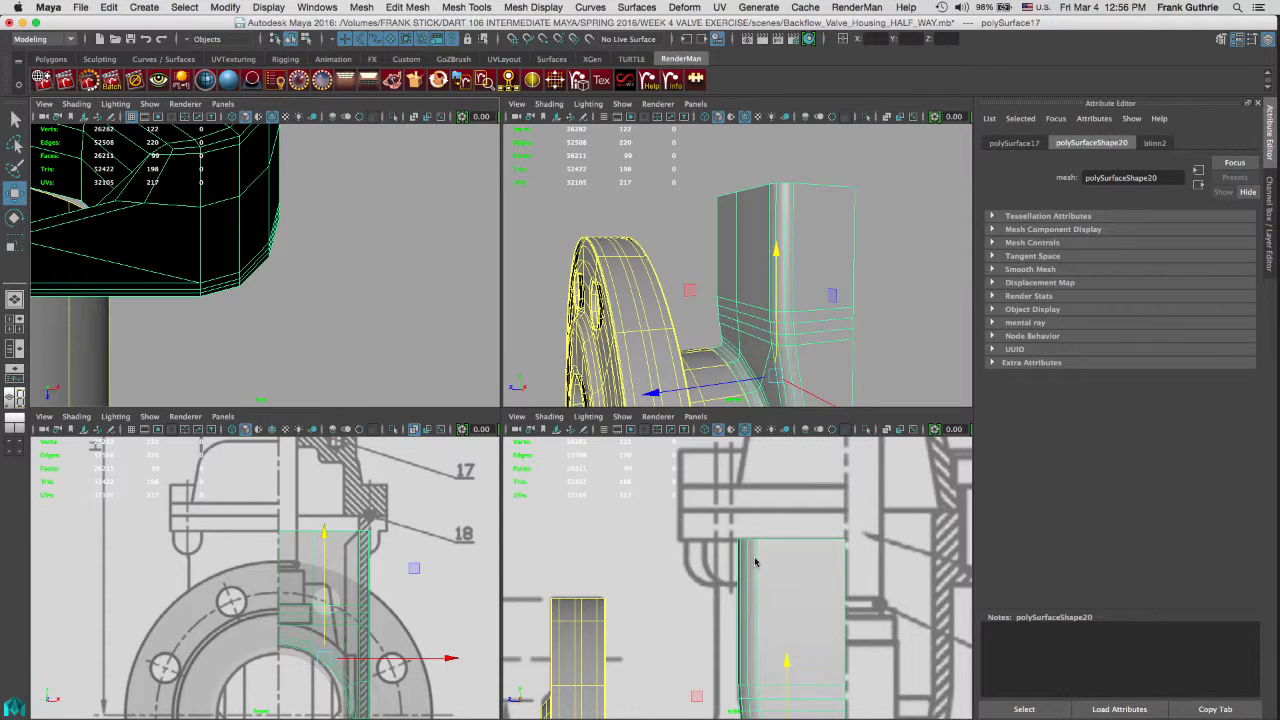
Step: Switch to Photoshop and examine the bolt bosses beneath the upper flange on the blue and red valve photos
key(super+Tab)
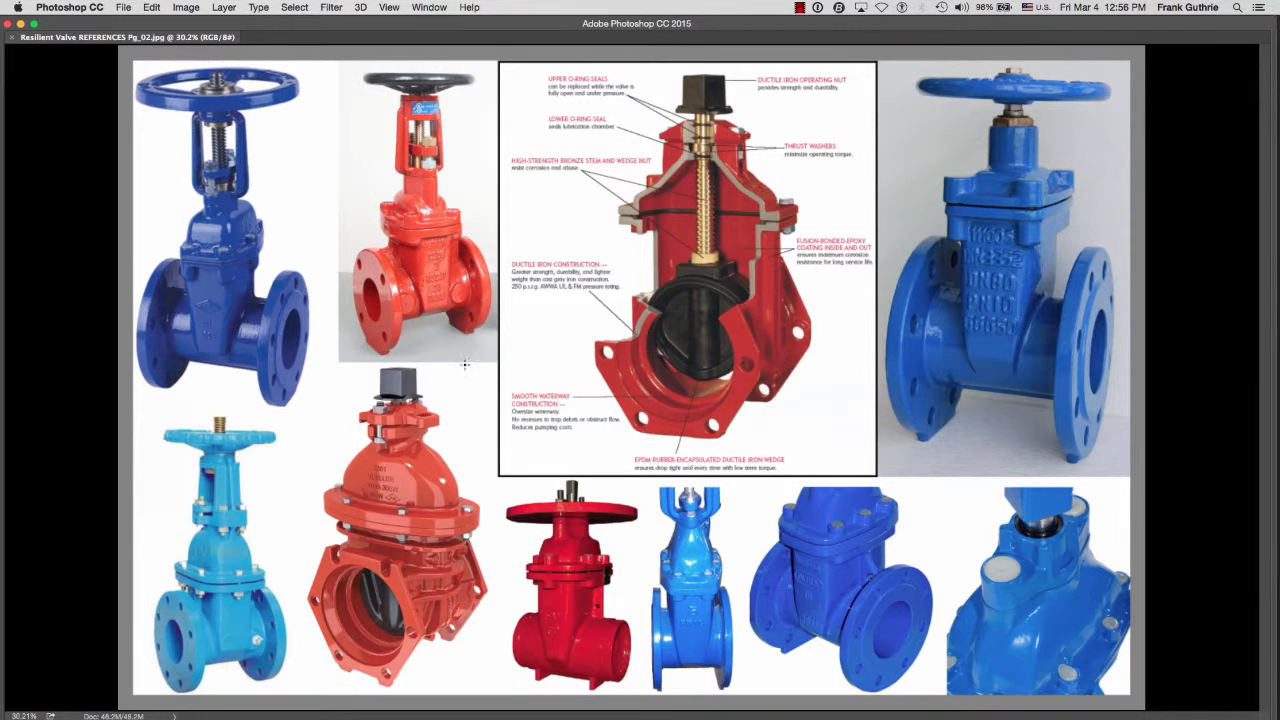
super+drag(555, 580, 705, 575)
drag(521, 280, 970, 643)
drag(353, 135, 949, 586)
drag(360, 193, 685, 467)
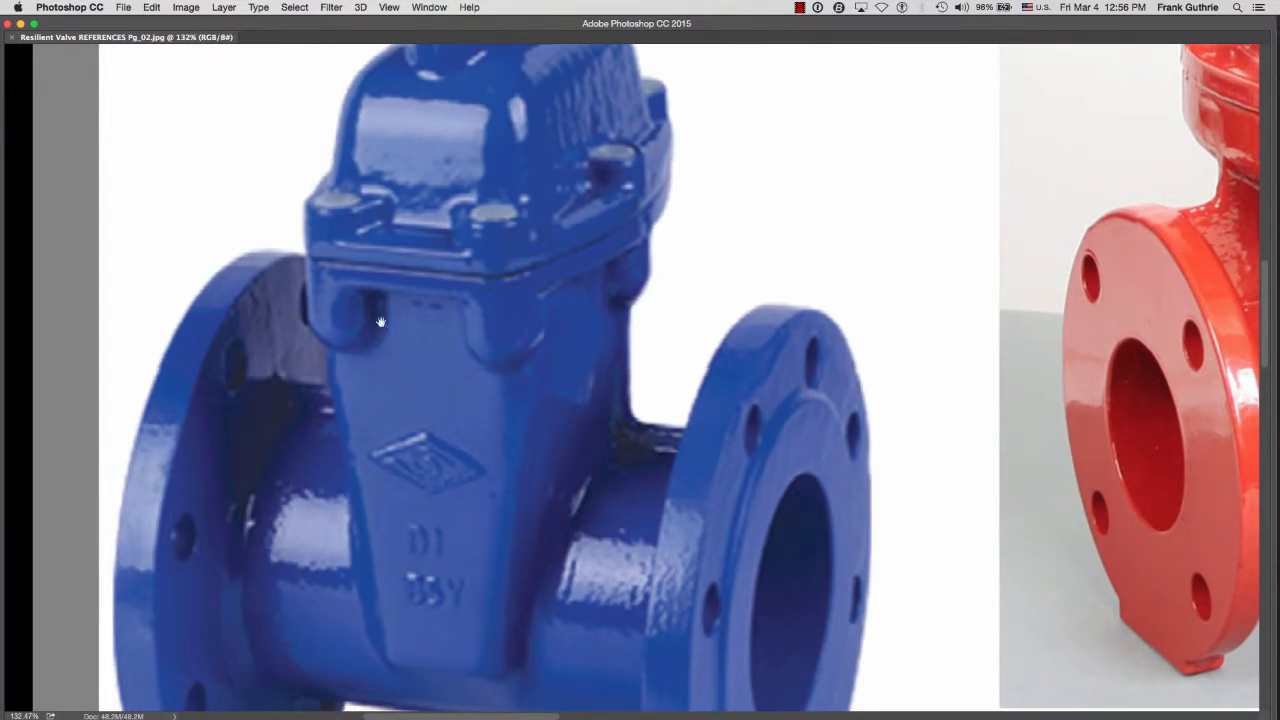
drag(1023, 280, 446, 378)
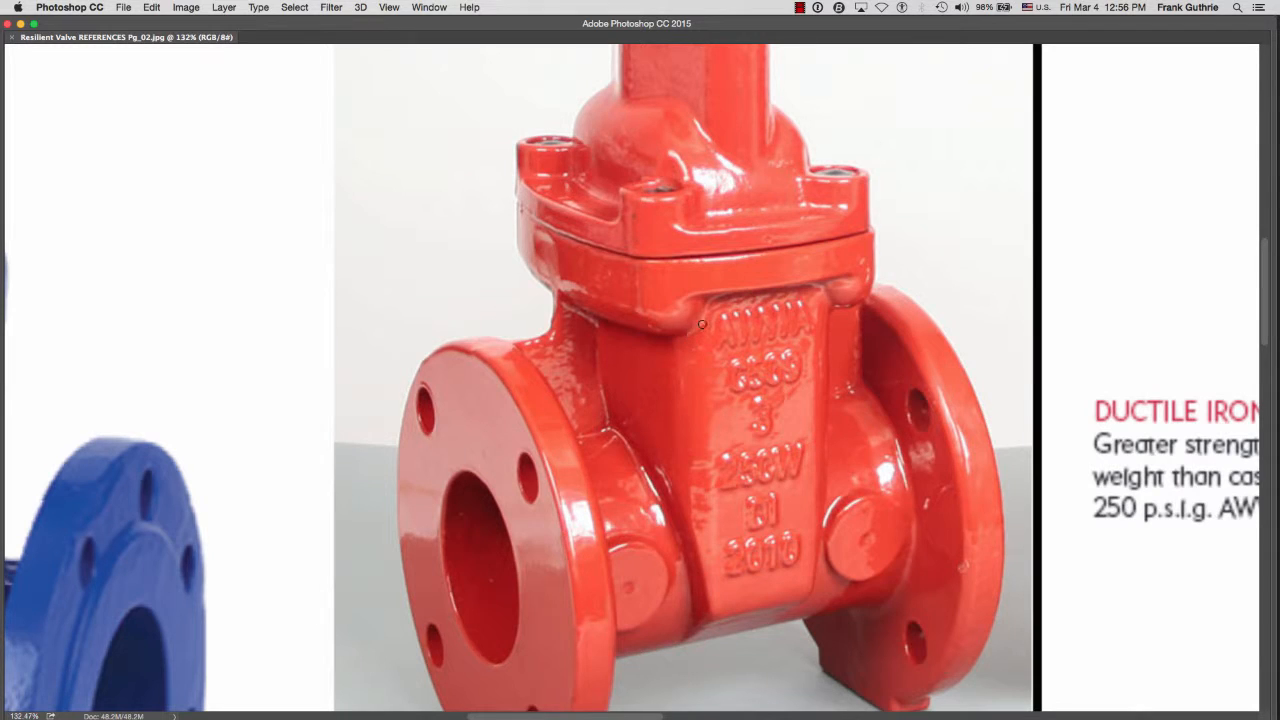
Step: Switch back to Maya, deselect the mesh and detach the Booleans commands as a floating palette
key(super+Tab)
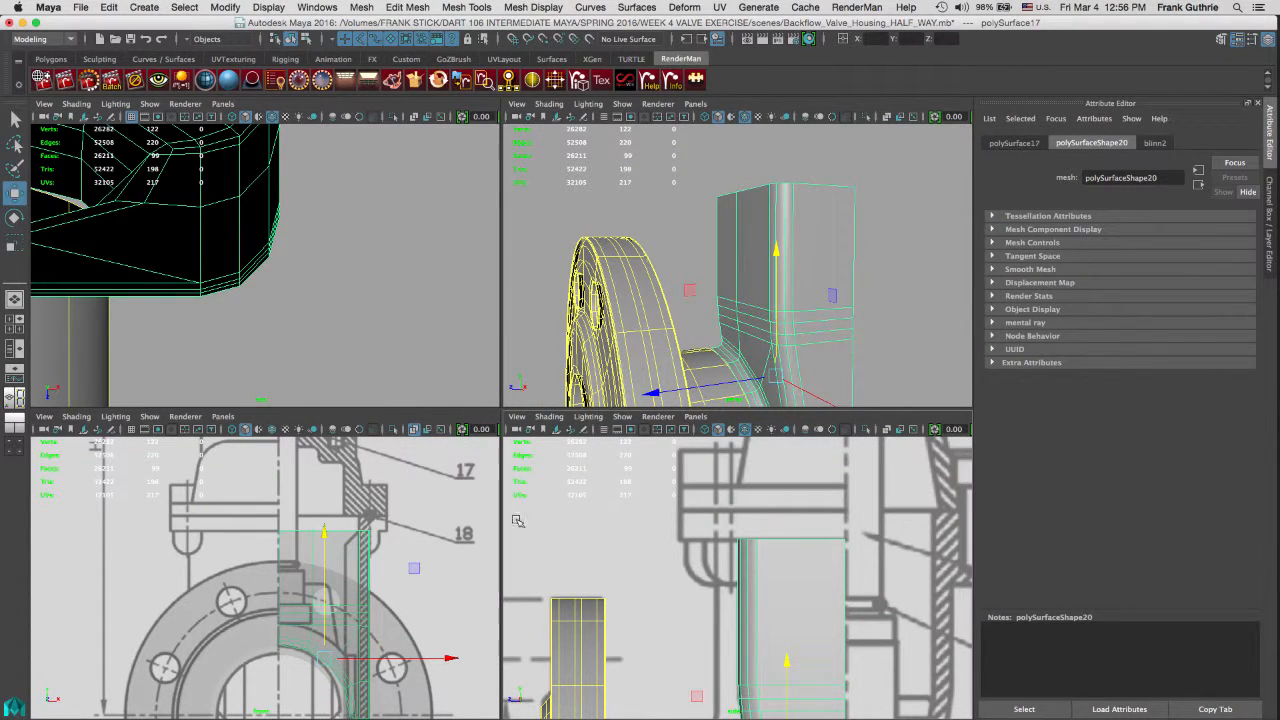
click(762, 169)
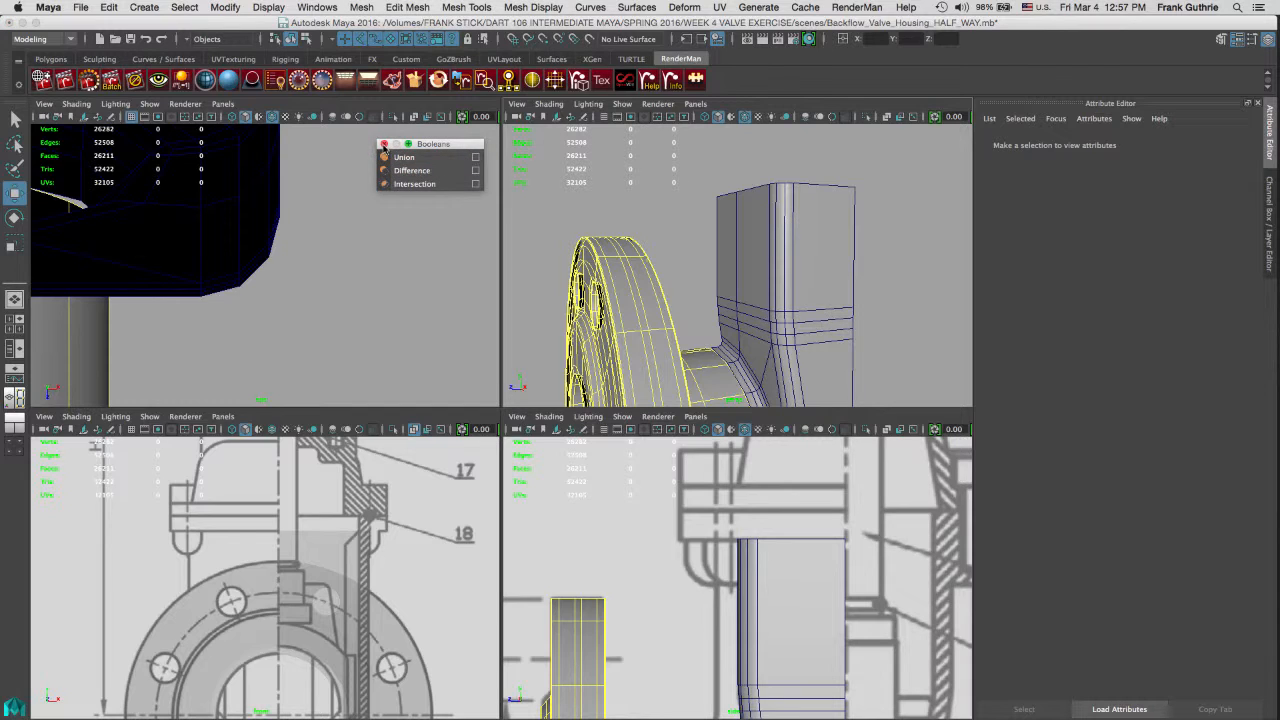
click(383, 144)
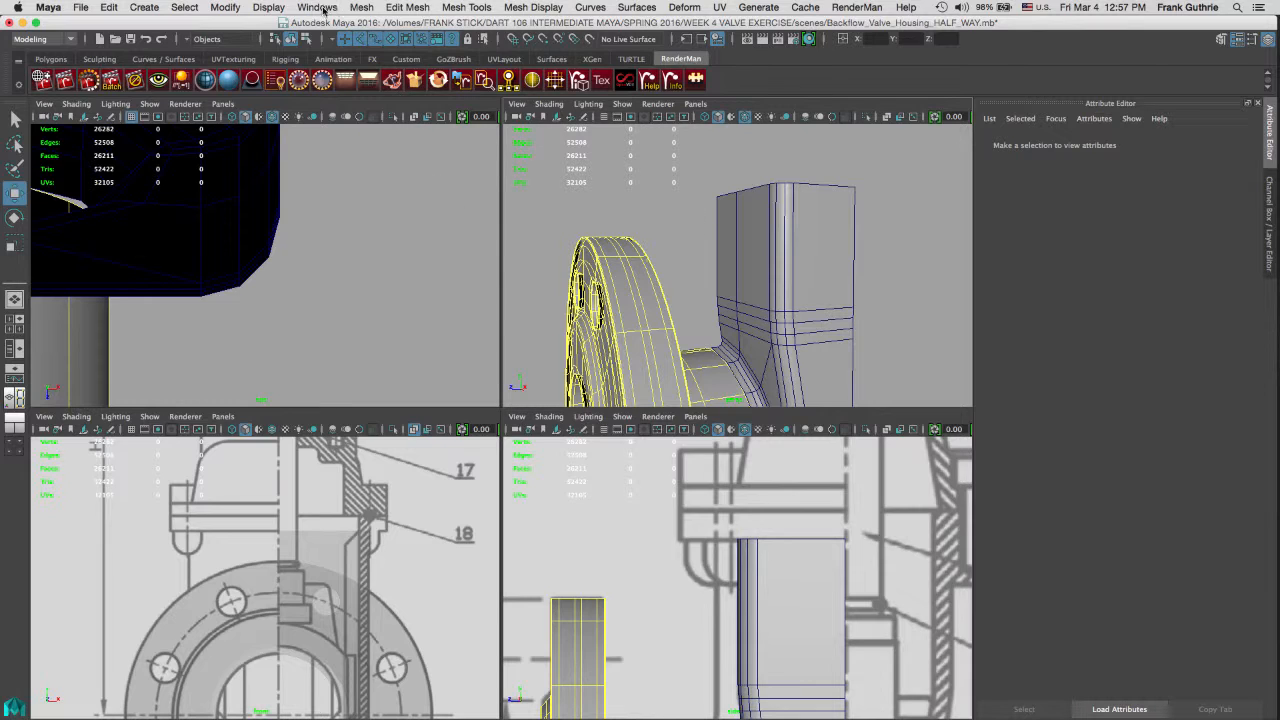
click(361, 7)
mouse_move(400, 42)
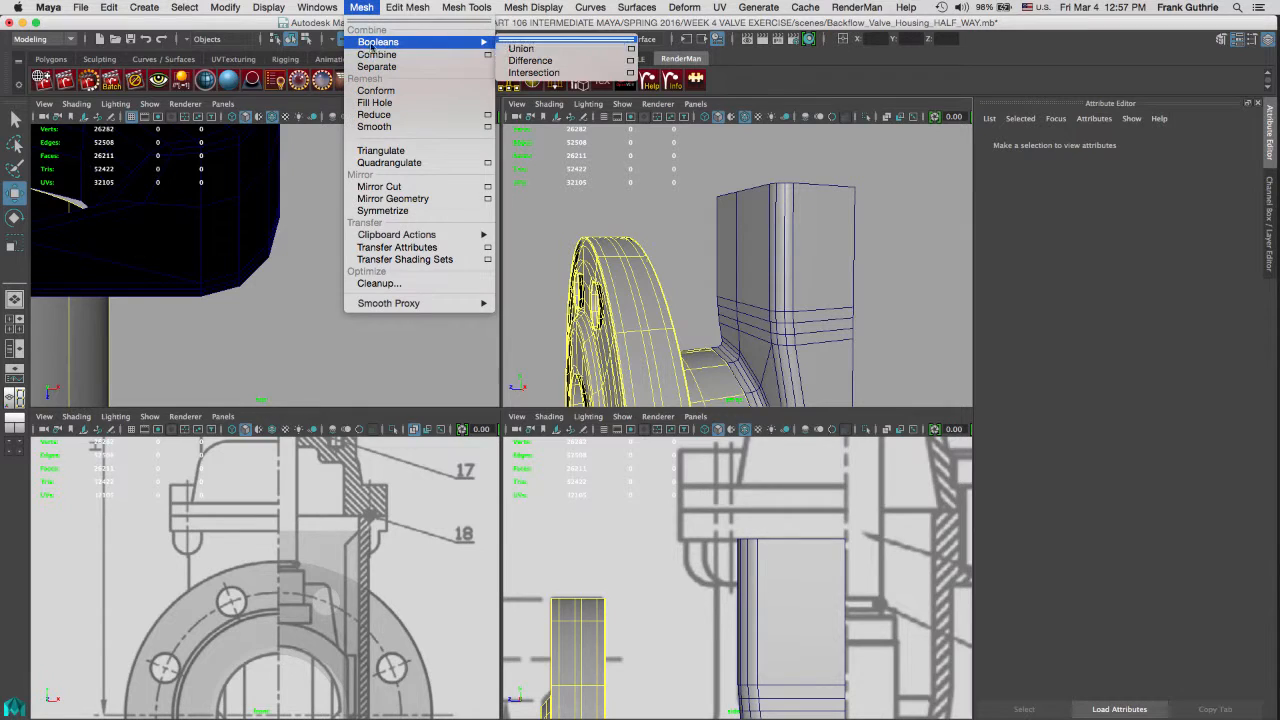
click(540, 39)
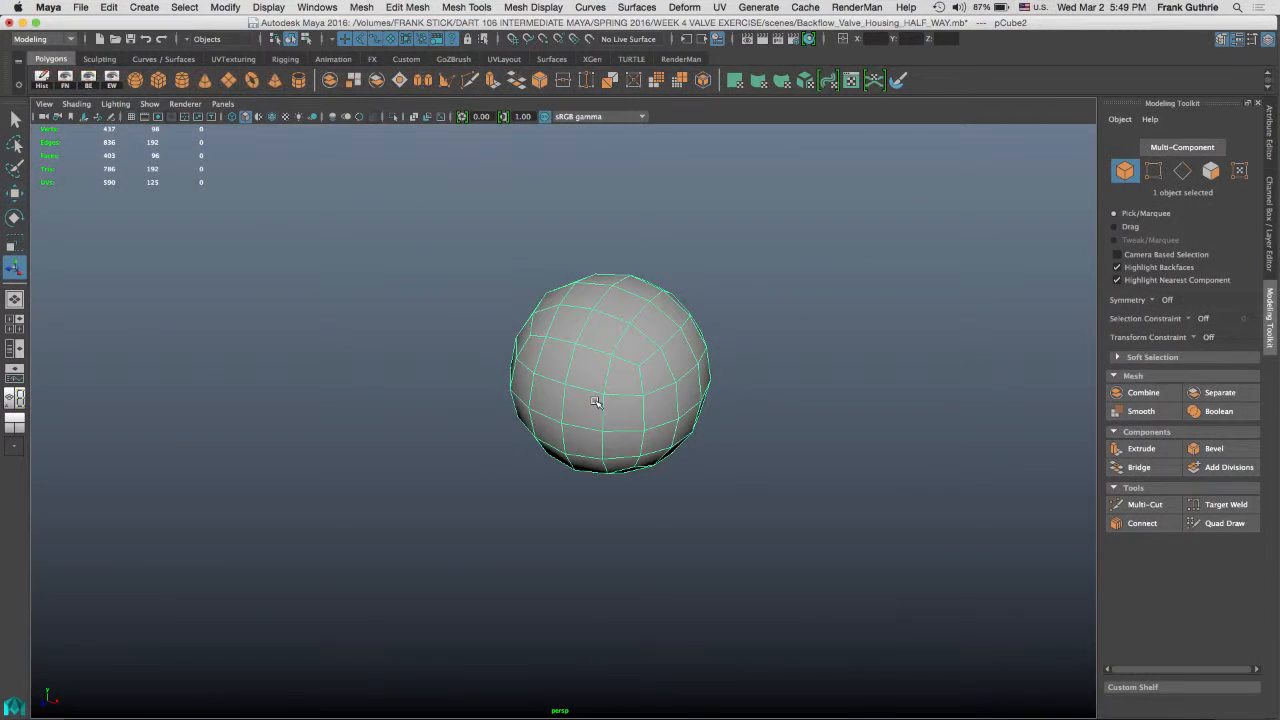
Step: Cut a horizontal line across the valve body below the half-sphere and separate the five faces above it
scroll(694, 334, up, 5)
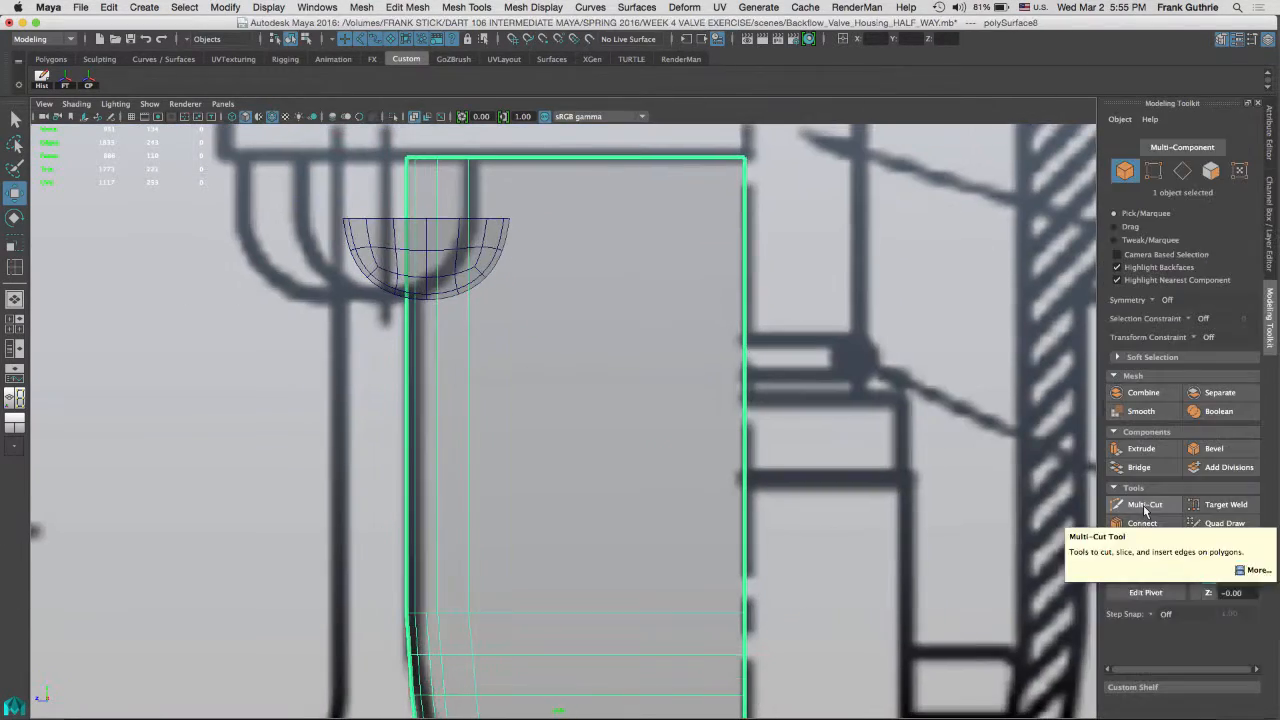
click(1145, 504)
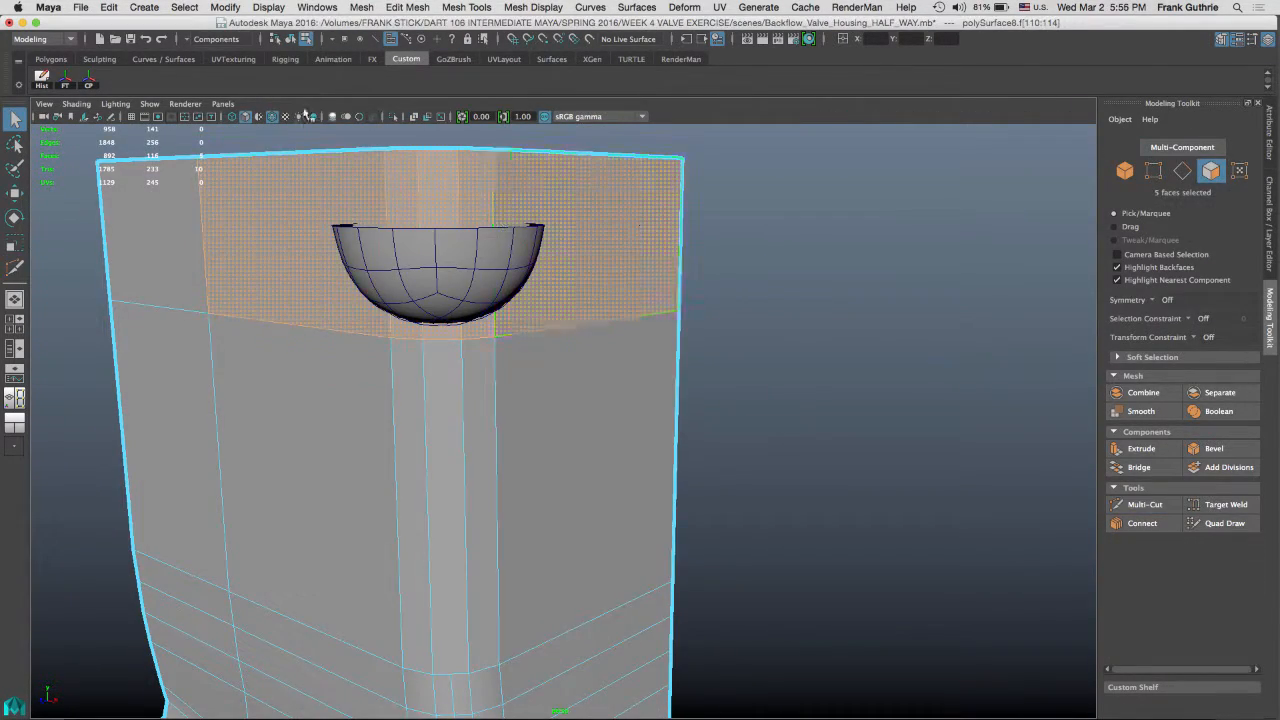
click(407, 7)
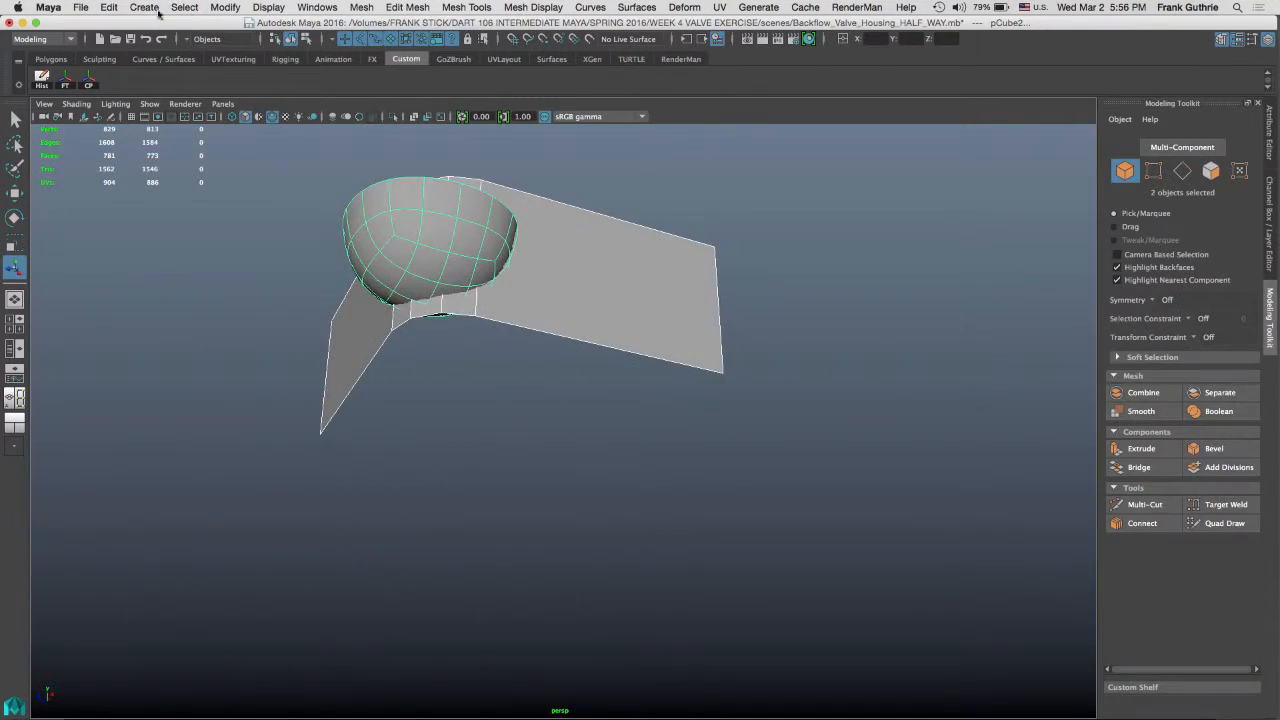
Step: Combine the half-sphere and the separated corner strip with a Boolean Union
click(361, 7)
mouse_move(420, 42)
alt+drag(640, 330, 520, 400)
click(132, 173)
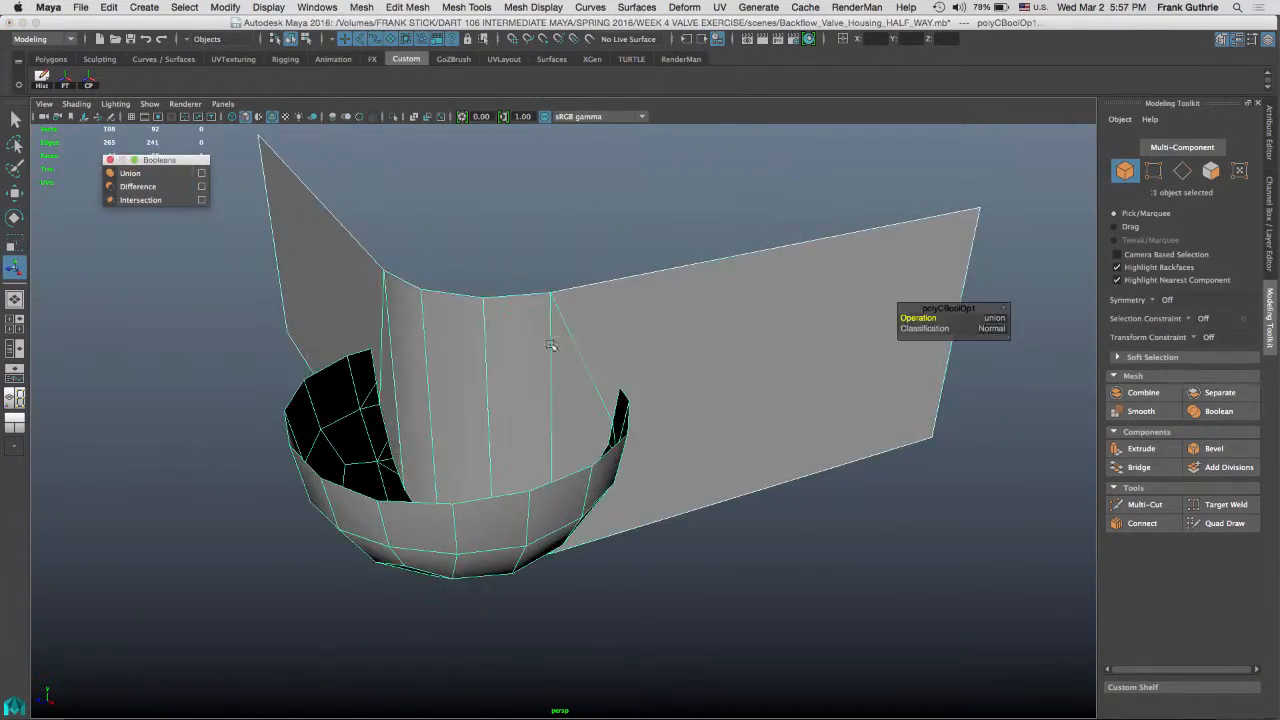
mouse_move(551, 343)
alt+mouse_down()
mouse_move(557, 437)
mouse_move(514, 560)
alt+mouse_up()
Step: Select the surplus faces on the united half-sphere and strip and delete them
right_drag(514, 322, 514, 360)
alt+drag(514, 360, 470, 345)
click(15, 144)
key(space)
key(space)
mouse_move(606, 186)
mouse_down()
mouse_move(600, 291)
mouse_move(598, 224)
mouse_up()
key(Delete)
Step: Cut new edges into the strip around the half-sphere with the Multi-Cut tool
key(space)
key(space)
mouse_move(737, 266)
alt+mouse_down()
mouse_move(652, 365)
mouse_move(620, 370)
mouse_move(700, 380)
mouse_move(560, 360)
mouse_move(745, 331)
mouse_move(686, 346)
mouse_move(760, 350)
alt+mouse_up()
click(1144, 505)
alt+drag(751, 414, 600, 400)
click(591, 406)
alt+drag(523, 346, 600, 330)
click(657, 189)
key(space)
key(space)
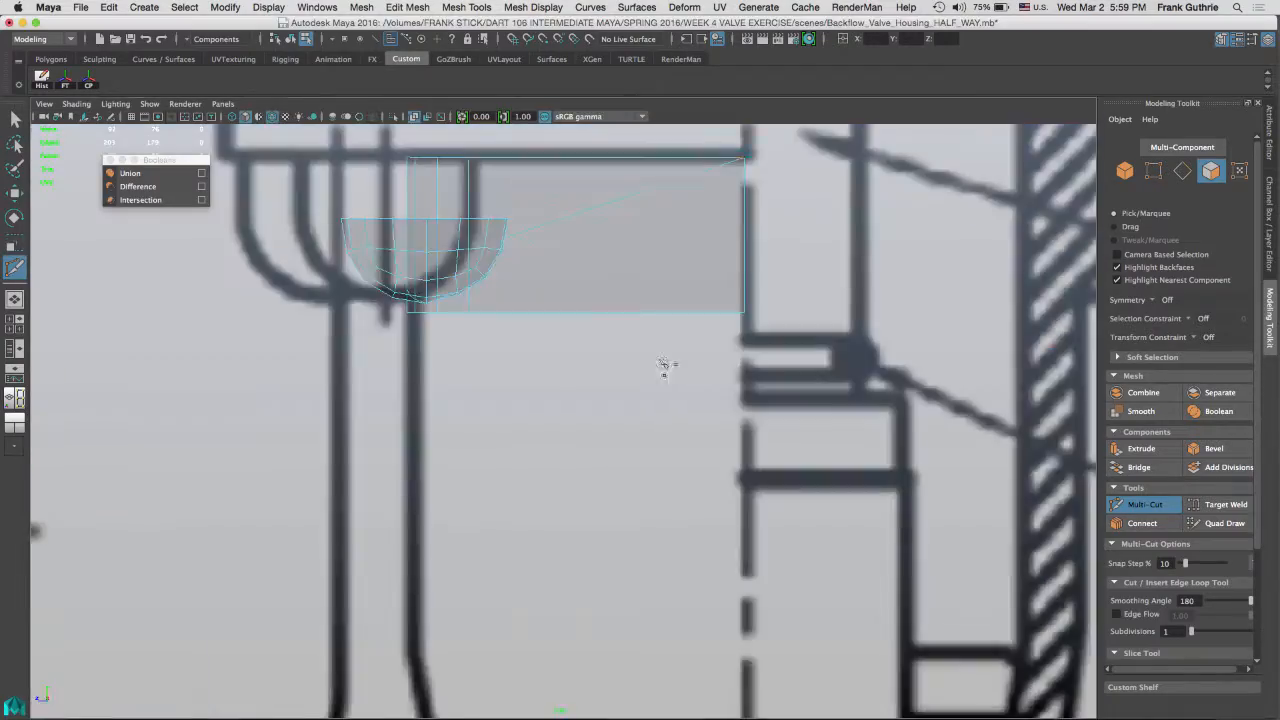
key(space)
key(space)
alt+drag(663, 366, 560, 330)
Step: Try deleting a face of the strip beside the half-sphere and undo the deletion
key(q)
click(434, 163)
key(w)
alt+drag(434, 200, 520, 345)
right_drag(711, 349, 711, 400)
alt+drag(780, 370, 650, 325)
right_drag(640, 380, 640, 326)
drag(583, 326, 645, 384)
right_drag(645, 384, 645, 436)
click(760, 440)
key(Delete)
alt+drag(760, 440, 513, 340)
key(super+z)
key(q)
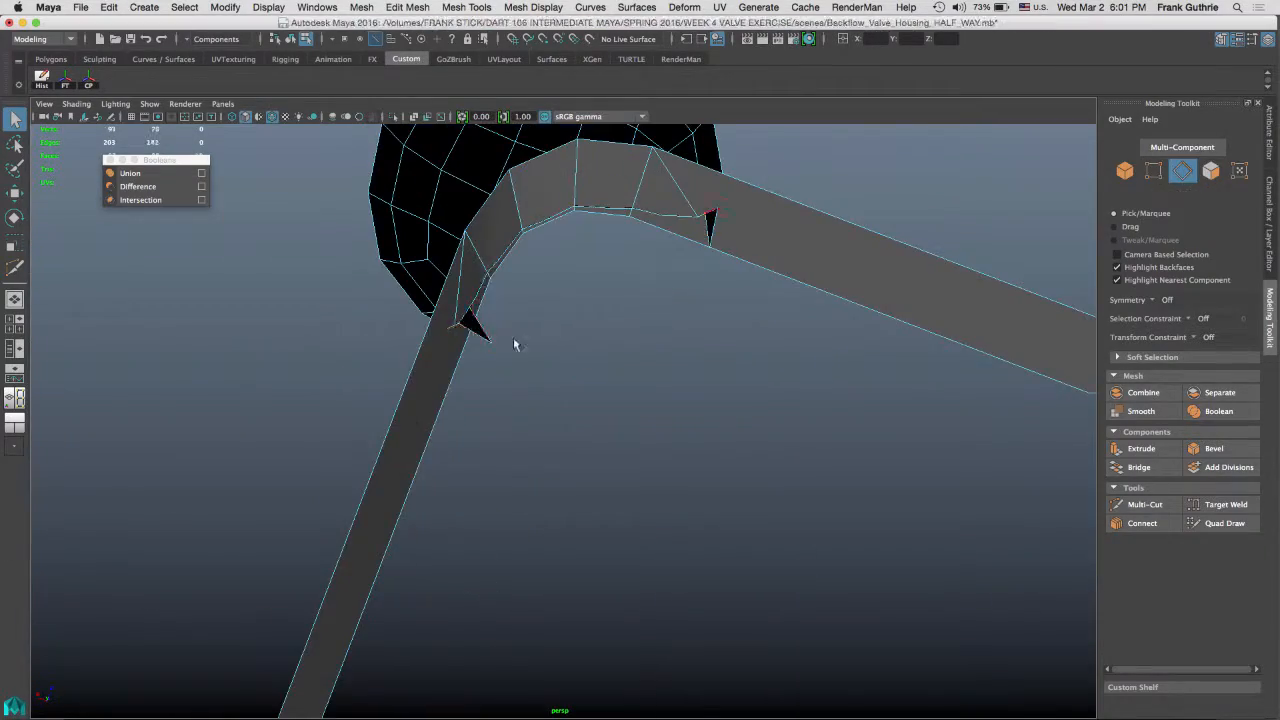
Step: Delete the flat sections of the strip on either side of the half-sphere boss
right_drag(513, 340, 513, 392)
alt+drag(513, 392, 730, 290)
click(351, 460)
click(730, 290)
key(Delete)
Step: Delete the leftover boss faces overlapping the housing corner, using layer1 as a reference with the FLANGE layer hidden
click(1269, 224)
click(1130, 625)
click(1130, 625)
alt+drag(791, 411, 482, 345)
click(482, 350)
key(Delete)
click(1130, 598)
mouse_move(690, 330)
alt+mouse_down()
mouse_move(594, 234)
mouse_move(569, 554)
mouse_move(620, 297)
mouse_move(674, 314)
alt+mouse_up()
key(Delete)
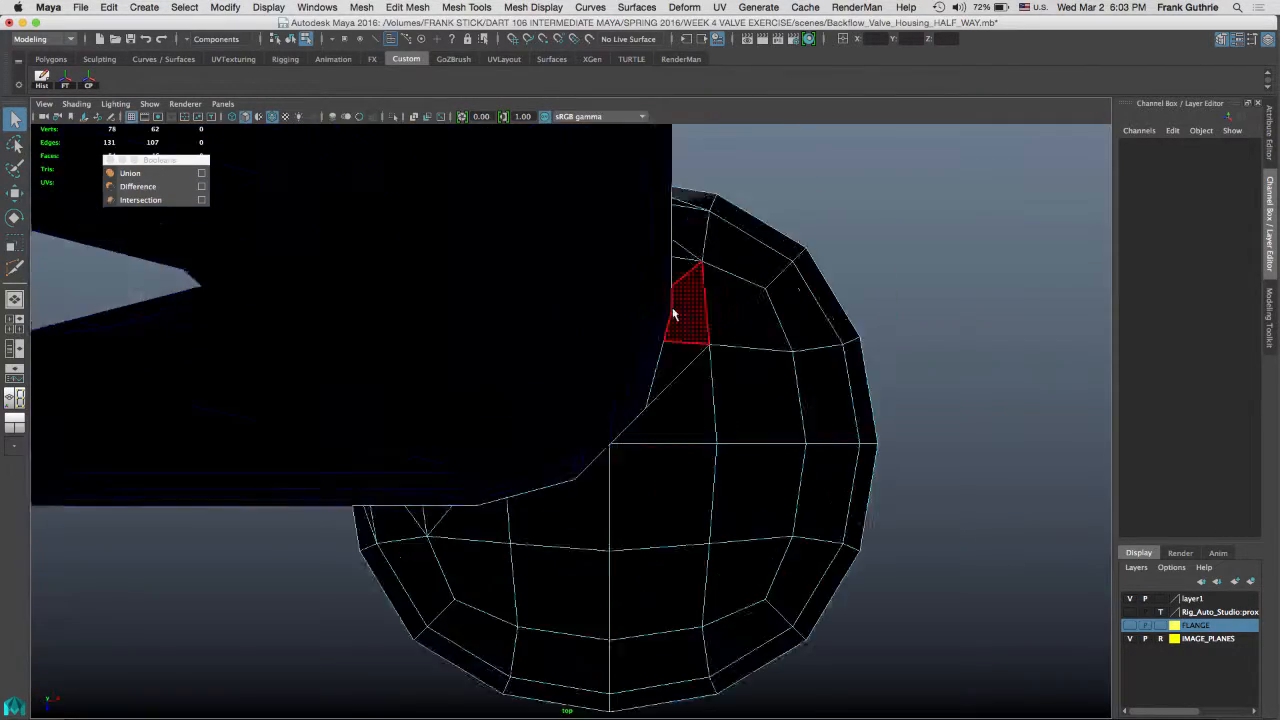
Step: Hide layer1, use a layout with the Outliner, and delete the boss mesh's history
click(1130, 598)
right_drag(297, 251, 363, 231)
click(14, 349)
click(42, 80)
Step: Thicken the border edge display and extrude the boss's lower border edges downward into a wall
key(w)
right_drag(524, 322, 524, 287)
mouse_move(524, 287)
alt+mouse_down()
mouse_move(671, 526)
mouse_move(657, 279)
mouse_move(665, 420)
mouse_move(545, 300)
alt+mouse_up()
double_click(678, 582)
click(51, 59)
click(111, 80)
click(434, 258)
alt+drag(600, 340, 651, 389)
key(w)
Step: Merge the clustered vertices where the extruded wall meets the half-sphere, comparing the shape with layer1
click(1130, 598)
alt+drag(760, 310, 560, 360)
right_drag(560, 360, 500, 360)
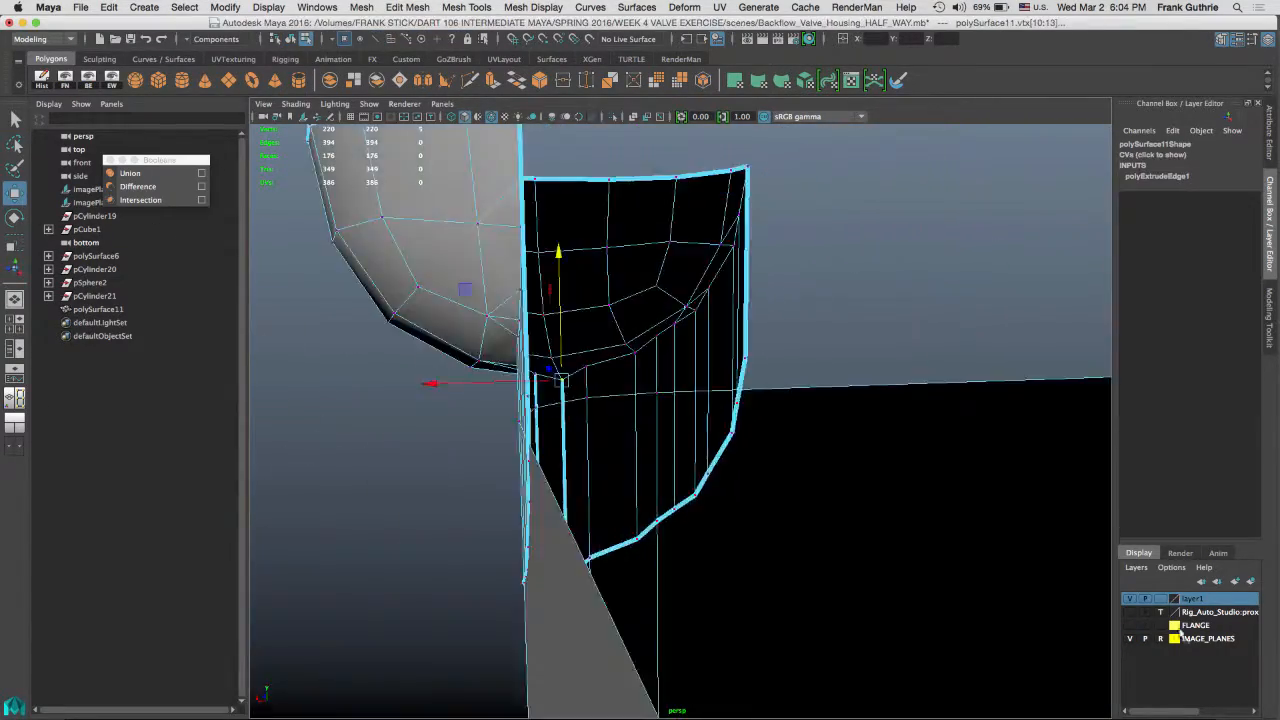
click(1130, 598)
alt+drag(560, 370, 743, 337)
shift+right_drag(743, 337, 743, 301)
alt+drag(743, 337, 580, 204)
shift+right_drag(578, 192, 578, 152)
alt+drag(600, 330, 860, 330)
click(1130, 598)
Step: Select the 19 vertices along the extruded wall's lower border and align them with the body's top edge
right_drag(874, 323, 811, 323)
drag(866, 296, 712, 546)
shift+drag(463, 293, 660, 546)
alt+drag(860, 400, 1020, 455)
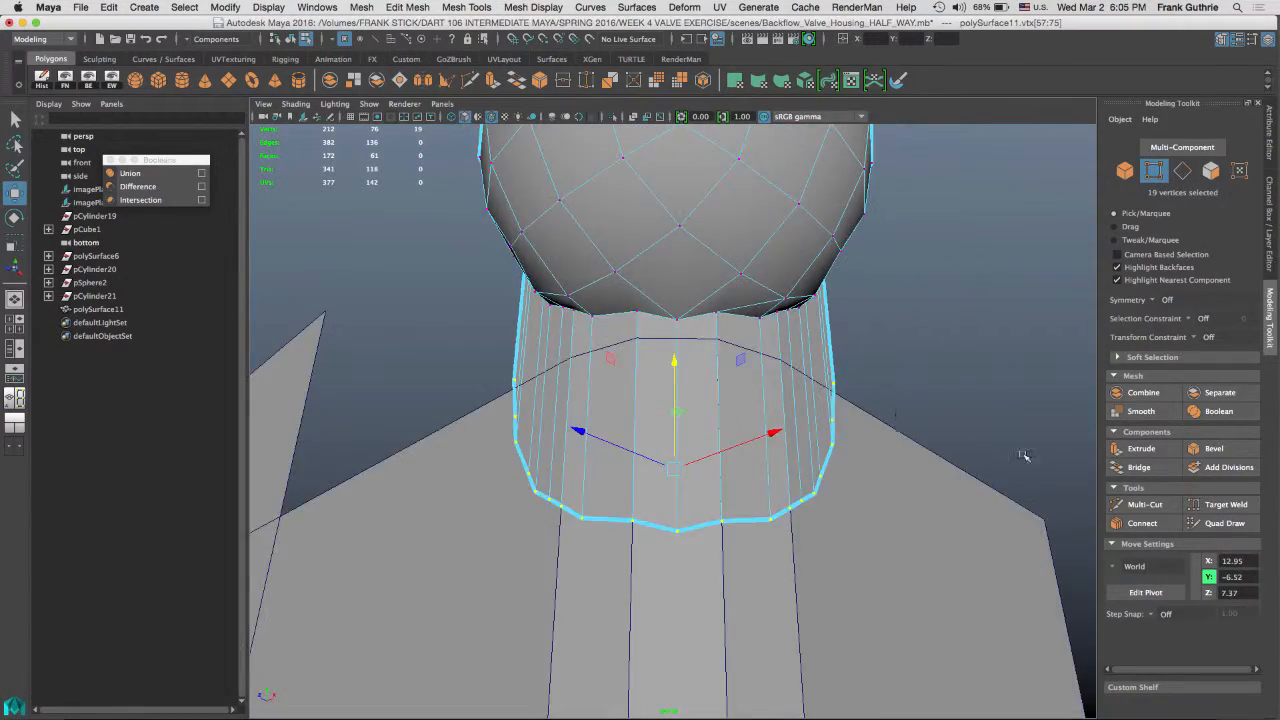
Step: Delete the extra vertical edges from the wall beneath the half-sphere
right_drag(700, 330, 700, 285)
alt+drag(760, 360, 660, 350)
shift+click(712, 318)
shift+click(771, 373)
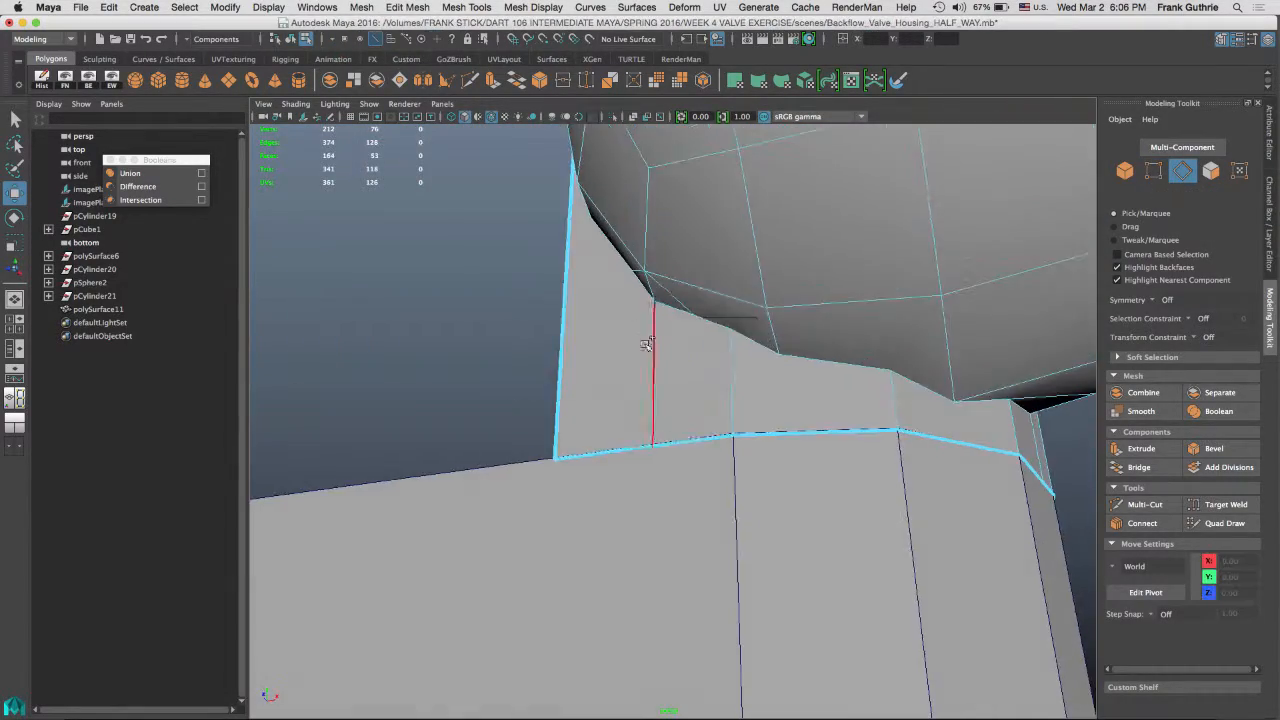
shift+click(648, 343)
key(Delete)
Step: Examine from several angles how the wall's lower edge lines up with the valve body's top edge vertices
alt+drag(651, 414, 610, 440)
click(600, 451)
click(760, 381)
click(880, 310)
alt+drag(760, 381, 690, 410)
click(840, 437)
mouse_move(840, 437)
alt+mouse_down()
mouse_move(646, 390)
mouse_move(666, 331)
mouse_move(671, 380)
alt+mouse_up()
scroll(666, 331, up, 5)
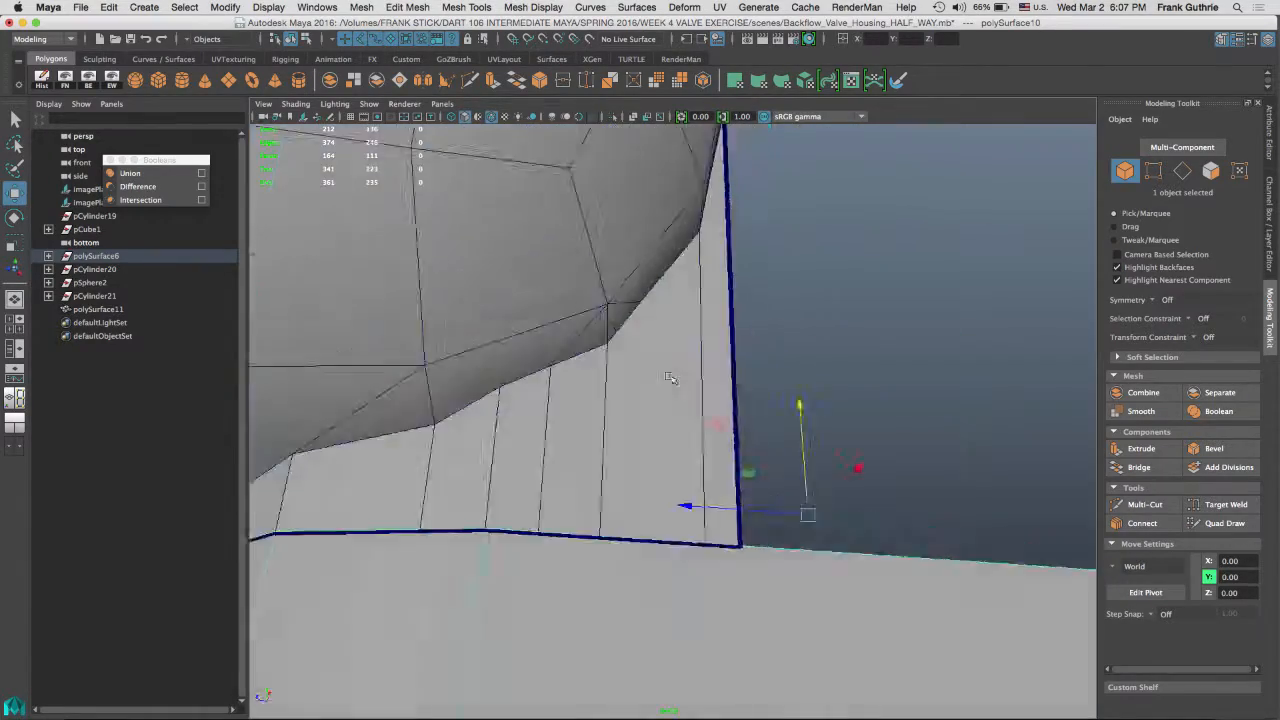
right_drag(671, 380, 671, 335)
alt+drag(671, 380, 629, 309)
Step: Turn off the wireframe overlay and inspect the shaded transition between the boss and the valve body
right_drag(629, 309, 692, 289)
click(930, 260)
click(491, 117)
alt+drag(660, 371, 707, 371)
click(707, 371)
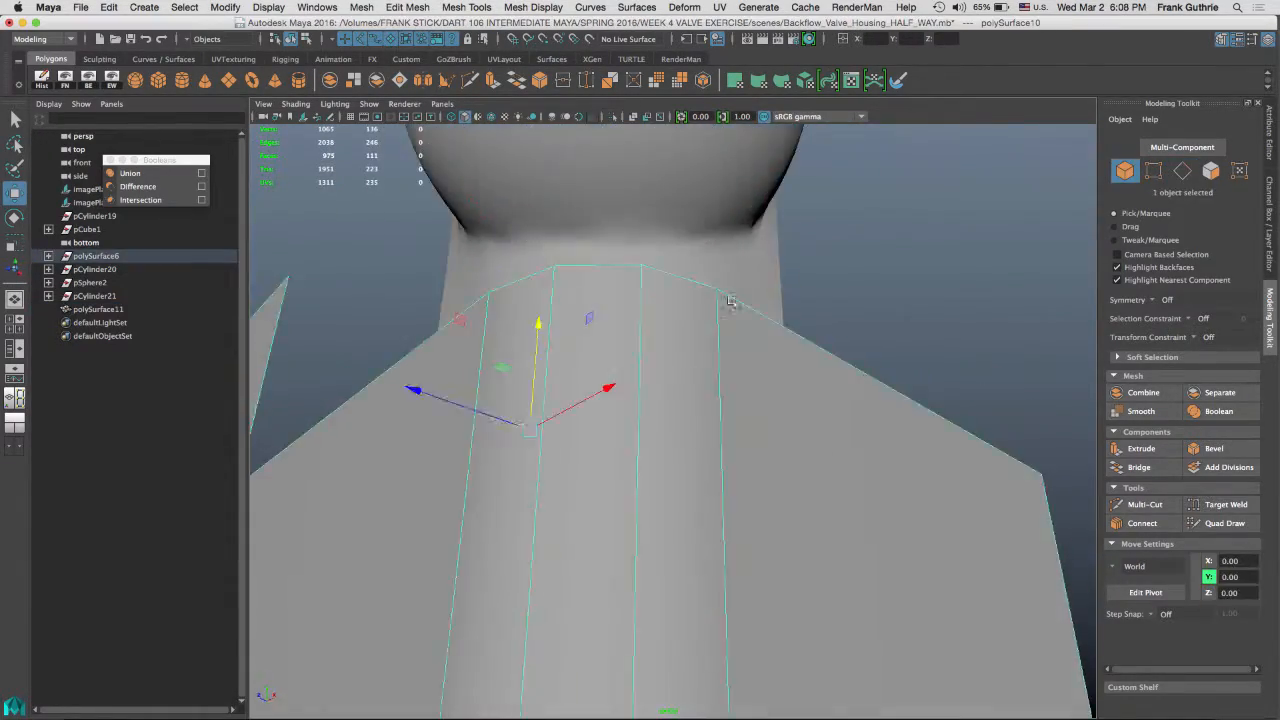
Step: Select the boss mesh polySurface11, frame it, and hide the IMAGE_PLANES layer
click(98, 309)
key(f)
scroll(700, 370, up, 3)
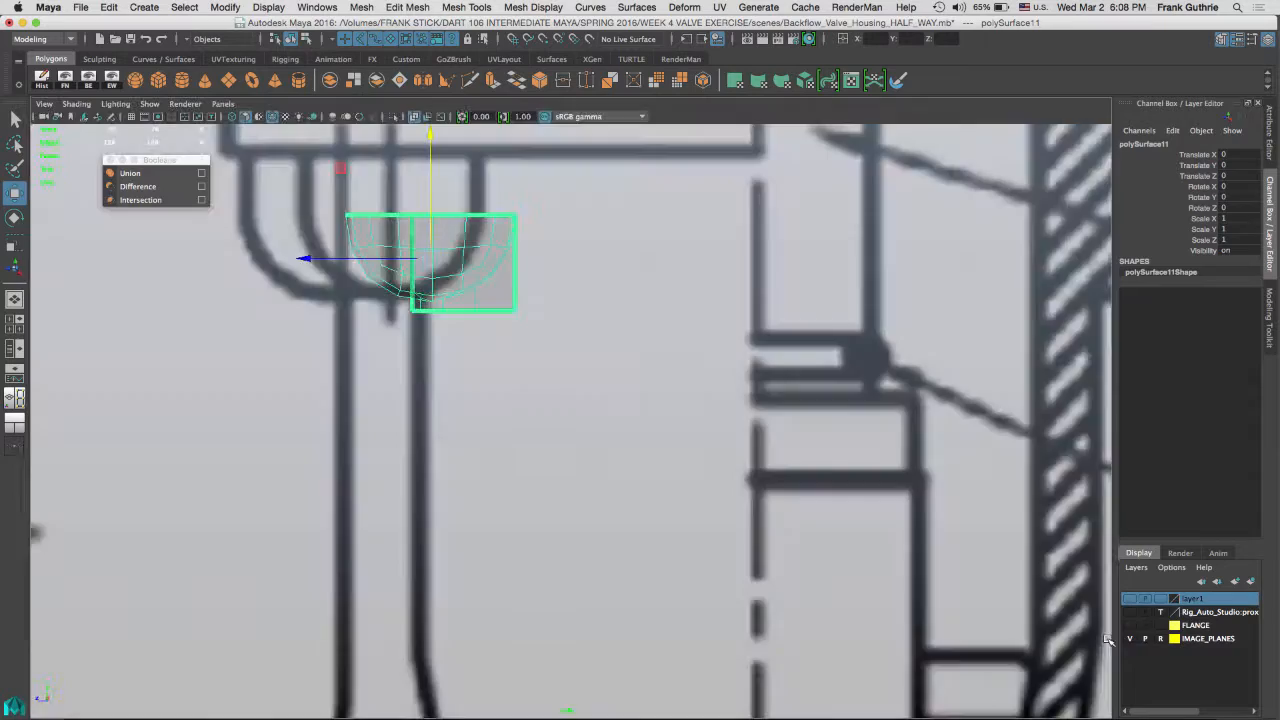
click(1130, 638)
key(space)
key(space)
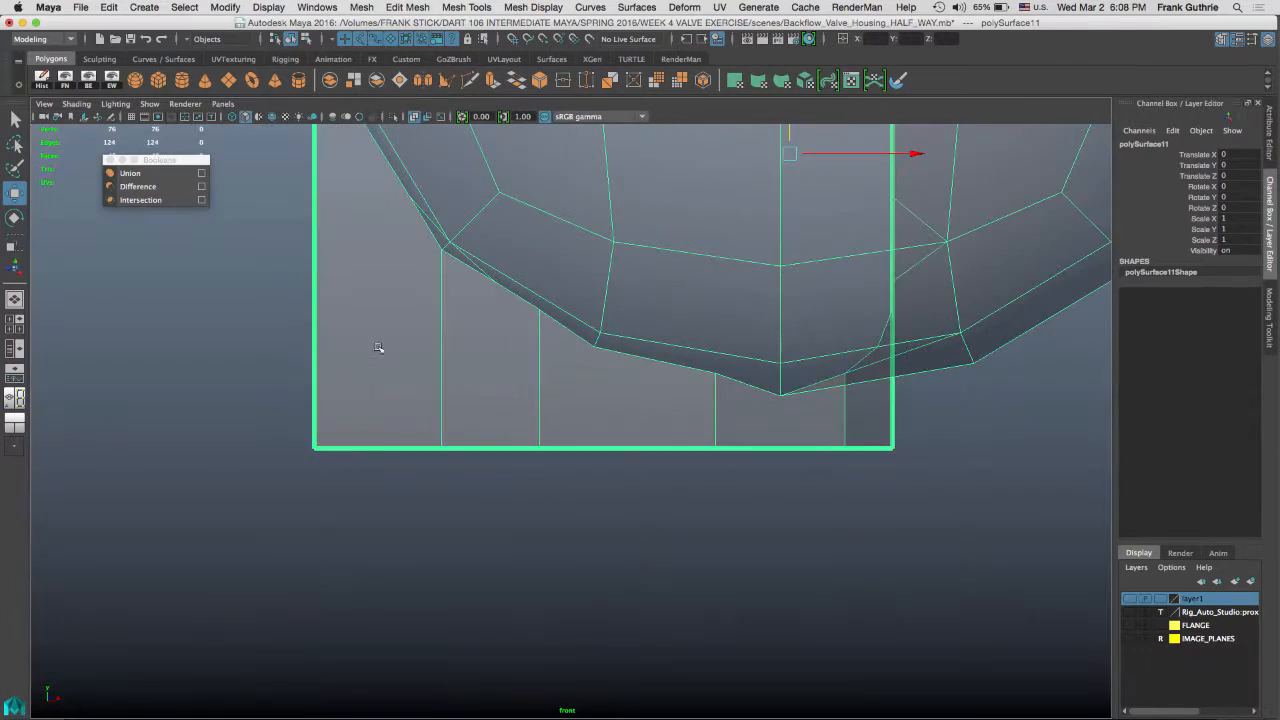
Step: Remove surplus vertices and vertical edges from both sides of the boss's lower wall
right_drag(383, 349, 325, 349)
drag(292, 415, 460, 482)
key(space)
key(space)
click(688, 337)
alt+drag(688, 337, 667, 303)
alt+middle_drag(667, 303, 657, 382)
click(487, 406)
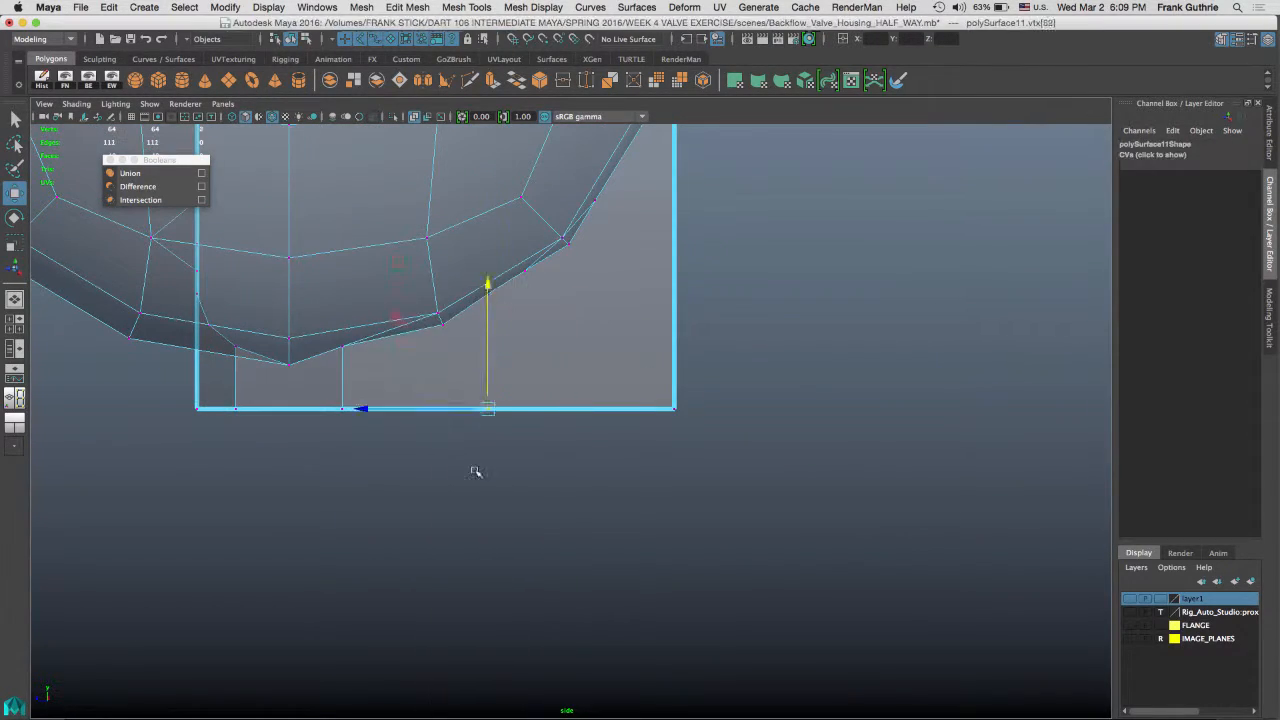
Step: Try deleting a vertex on the lower border of the boss's wall and undo the deletion
key(Delete)
key(q)
key(ctrl+z)
click(675, 407)
key(space)
key(space)
alt+drag(619, 341, 594, 363)
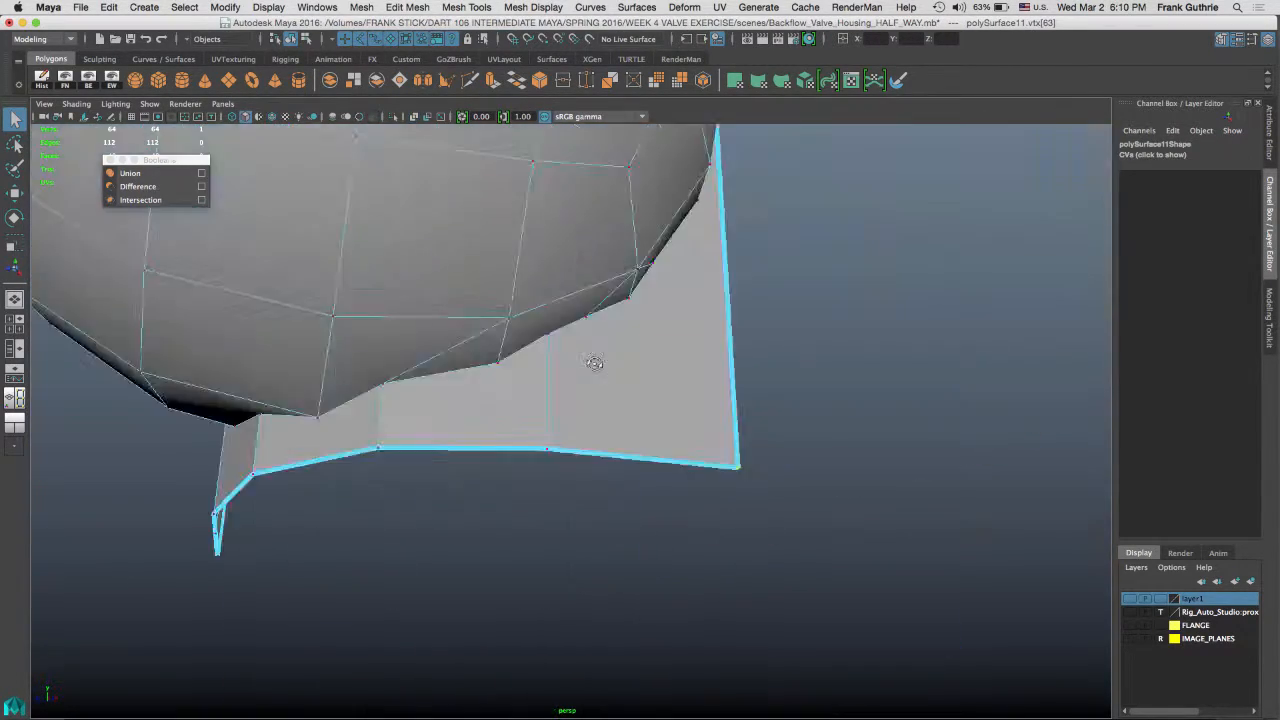
Step: Try inserting an edge loop into the boss mesh at a relative distance from the edge, and undo it
key(space)
key(space)
right_drag(657, 367, 657, 312)
click(688, 400)
shift+right_drag(633, 440, 690, 487)
click(110, 160)
click(128, 186)
key(space)
key(space)
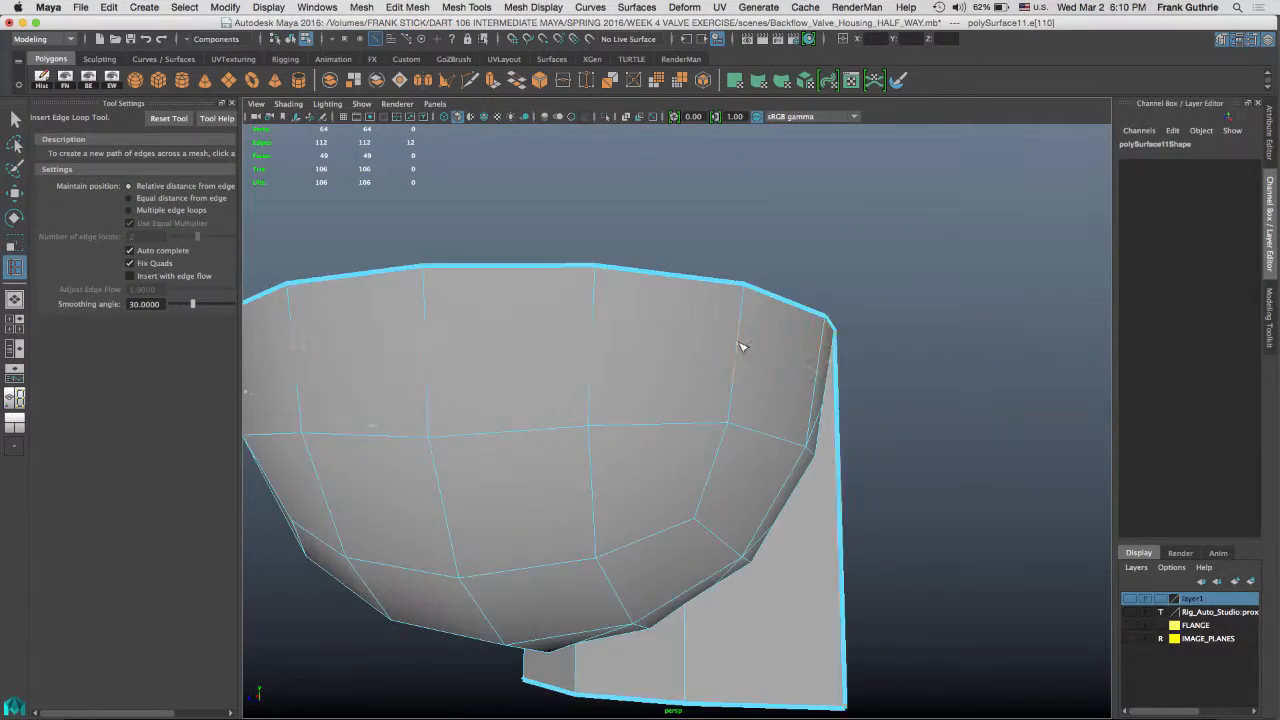
click(742, 345)
alt+drag(742, 345, 526, 483)
key(ctrl+z)
Step: Cut an edge across the lower wall from the boss's rim to the wall's outer vertical edge with Multi-Cut in the side view
alt+drag(659, 291, 692, 377)
key(space)
key(space)
key(q)
right_drag(692, 377, 740, 332)
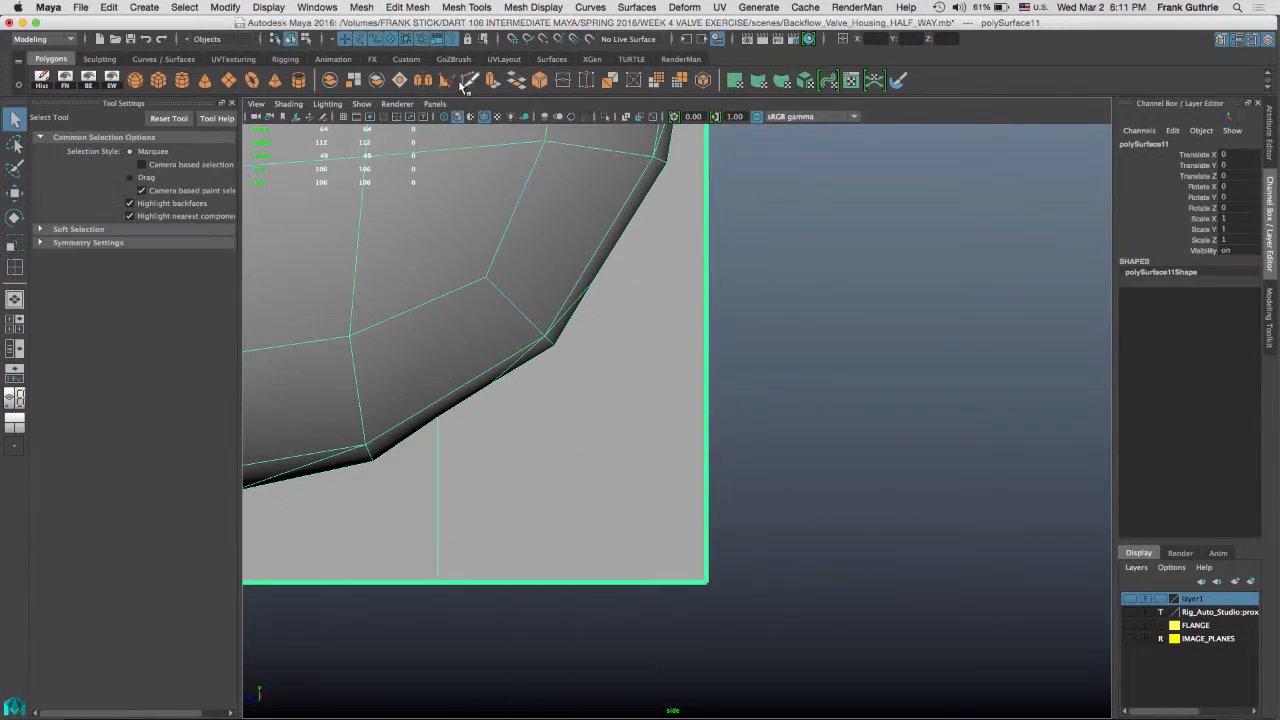
click(470, 80)
click(466, 7)
click(468, 119)
scroll(377, 511, up, 3)
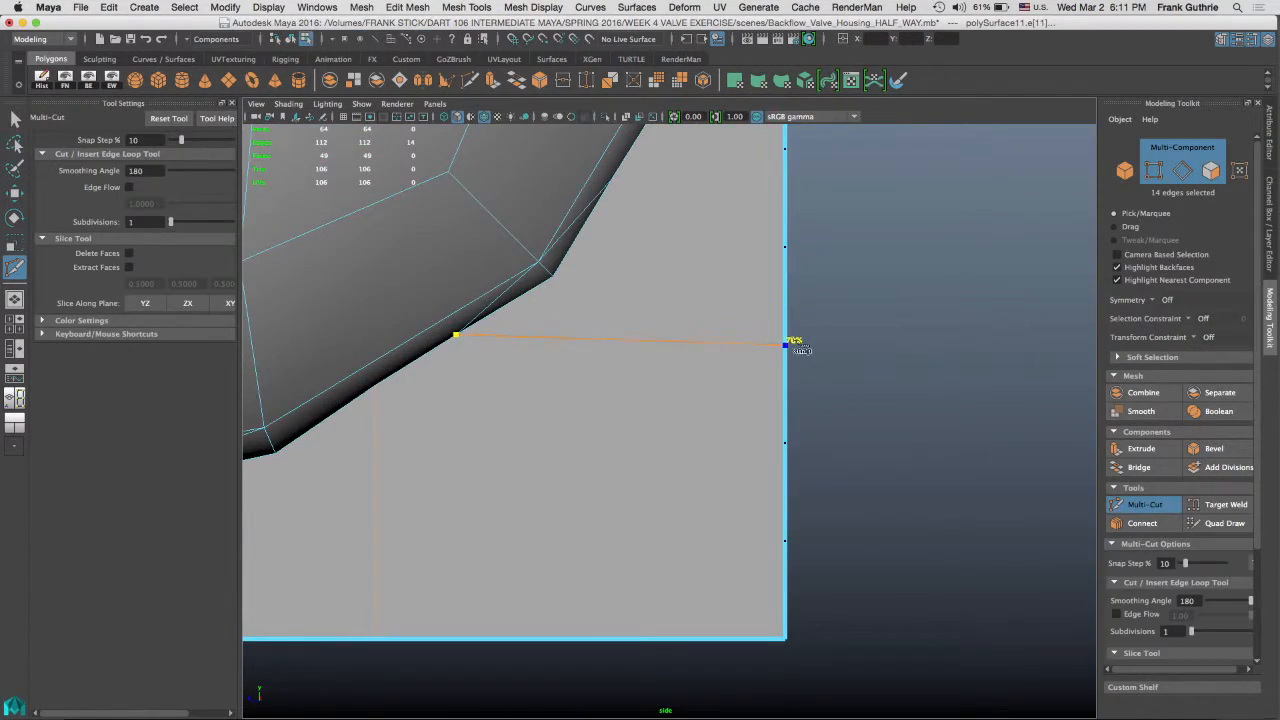
click(786, 336)
key(Return)
Step: Move the new vertex on the wall's outer edge level with the cut's starting point on the boss rim
right_drag(677, 354, 615, 354)
click(786, 329)
key(w)
middle_drag(543, 337, 456, 335)
Step: Cut two more edges across the wall, from vertices on the boss's rim to the wall's outer vertical edge
right_drag(600, 343, 600, 290)
click(375, 385)
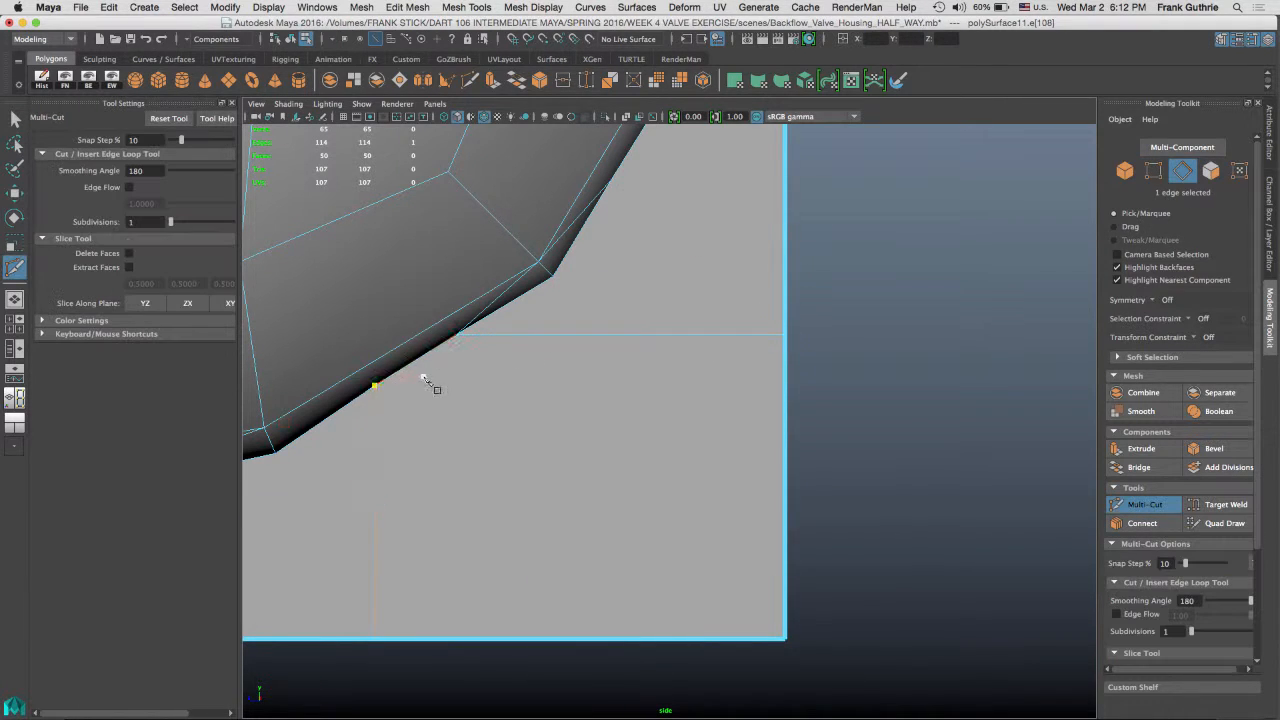
alt+middle_drag(424, 378, 549, 259)
click(500, 266)
click(911, 289)
alt+middle_drag(800, 377, 629, 568)
click(508, 346)
click(741, 371)
Step: Cut further edges across the wall around the boss with Multi-Cut
alt+middle_drag(741, 371, 690, 576)
mouse_move(700, 314)
alt+mouse_down()
mouse_move(791, 278)
mouse_move(723, 366)
mouse_move(720, 320)
mouse_move(800, 400)
mouse_move(620, 400)
mouse_move(700, 325)
alt+mouse_up()
click(634, 306)
ctrl+click(920, 460)
click(875, 325)
click(429, 350)
alt+middle_drag(700, 325, 685, 415)
click(689, 306)
click(551, 316)
alt+middle_drag(560, 260, 586, 400)
alt+drag(586, 314, 734, 326)
alt+middle_drag(734, 326, 420, 370)
Step: Delete a surplus edge on the boss mesh and show layer1
key(q)
click(634, 266)
key(ctrl+Delete)
click(1269, 224)
click(1130, 598)
Step: Delete the remaining surplus edges around the boss and clear the mesh's construction history
alt+drag(617, 308, 614, 271)
key(ctrl+Delete)
key(ctrl+Delete)
click(697, 280)
key(ctrl+Delete)
click(566, 298)
shift+right_drag(626, 297, 574, 320)
alt+drag(574, 320, 566, 283)
key(alt+shift+d)
Step: Cut an edge from a vertex on the rounded boss surface to the vertex on the wall seam, and delete a surplus edge nearby
shift+right_drag(566, 283, 634, 374)
click(730, 312)
click(602, 362)
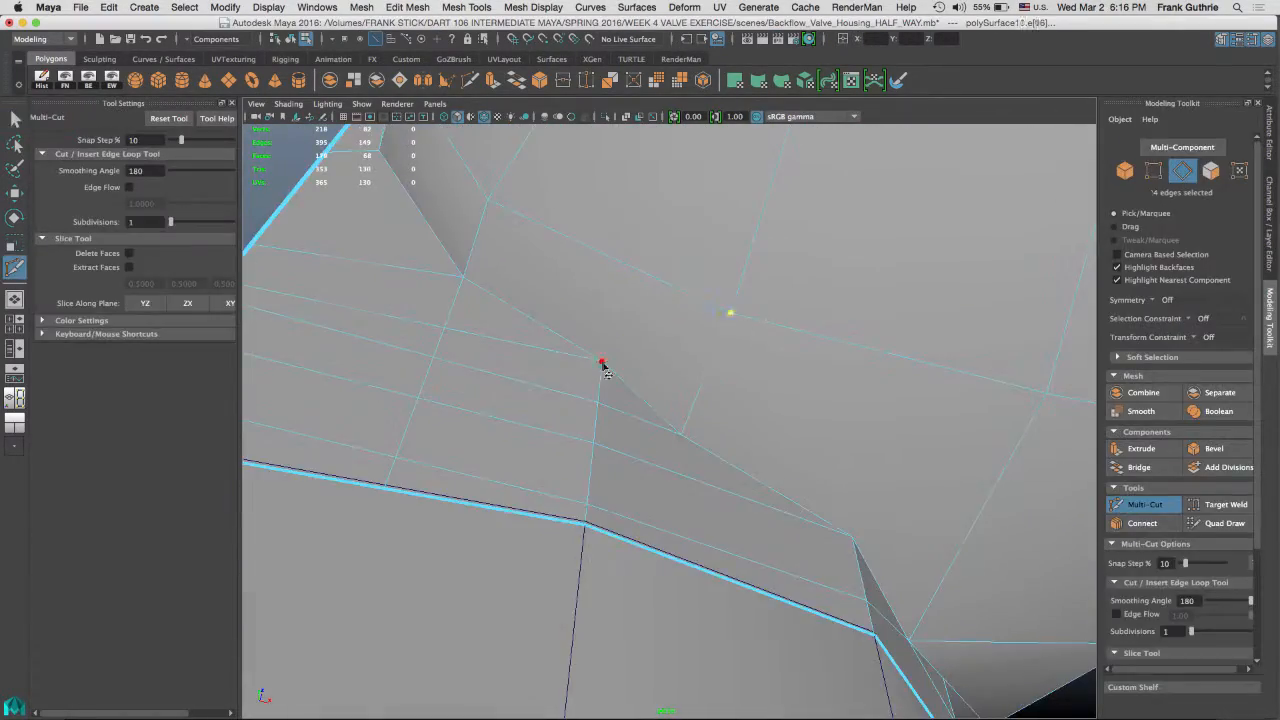
key(q)
alt+drag(602, 366, 600, 324)
right_drag(600, 324, 598, 287)
alt+drag(598, 287, 640, 250)
key(ctrl+Delete)
Step: Cut another short edge where the boss surface meets the wall and delete the surplus edge beside it
shift+right_drag(640, 250, 694, 300)
click(786, 322)
click(800, 370)
key(q)
alt+drag(800, 370, 480, 303)
click(571, 360)
key(ctrl+Delete)
Step: In the top view, cut a horizontal edge from the midpoint of the body's slanted corner edge to the nearest boss vertex
key(space)
key(space)
click(469, 81)
click(757, 243)
click(968, 241)
alt+middle_drag(867, 147, 724, 265)
Step: Delete the diagonal edge running from the body's corner vertex to the boss vertex above the new cut
key(q)
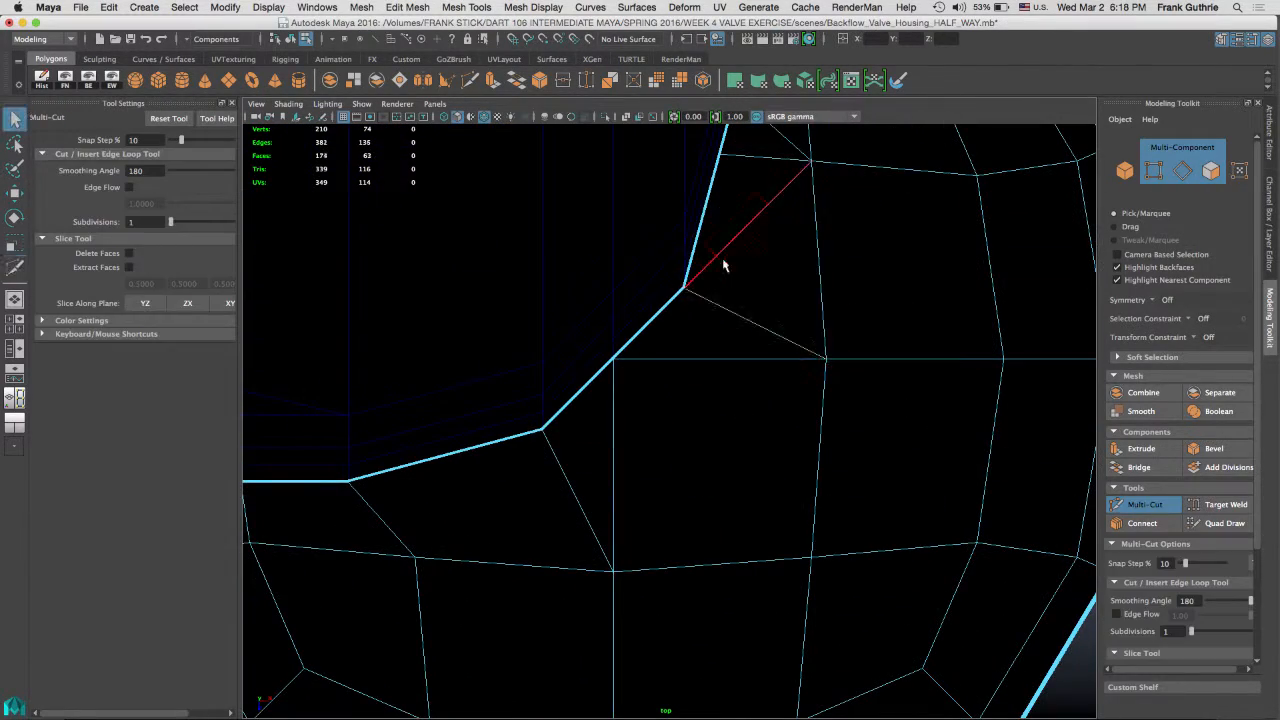
right_drag(900, 260, 900, 205)
click(748, 225)
key(Delete)
Step: Cut new edges into the boss's inner faces starting from the midpoint of the body's slanted corner edge
alt+middle_drag(731, 383, 702, 284)
click(469, 81)
click(584, 260)
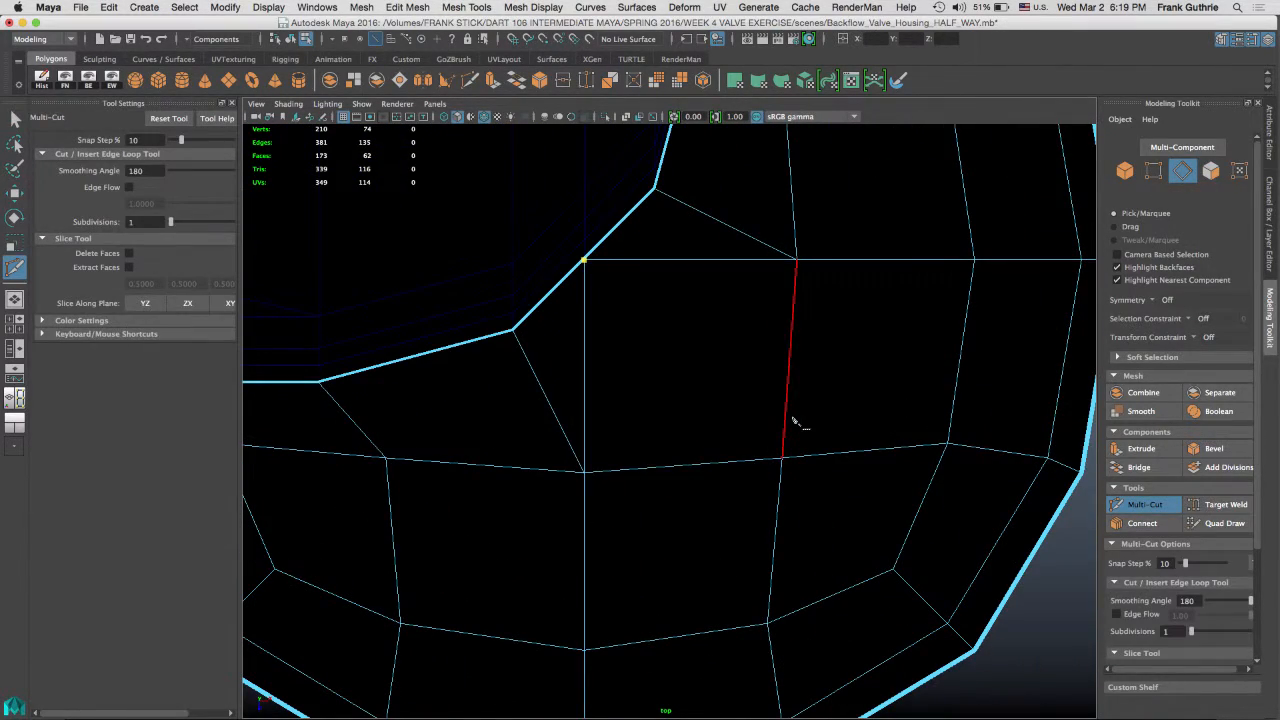
key(space)
key(space)
Step: Delete three surplus edges on the wall beside the seam with the boss in the perspective view
alt+drag(828, 460, 700, 300)
key(w)
click(765, 295)
shift+right_drag(688, 312, 620, 331)
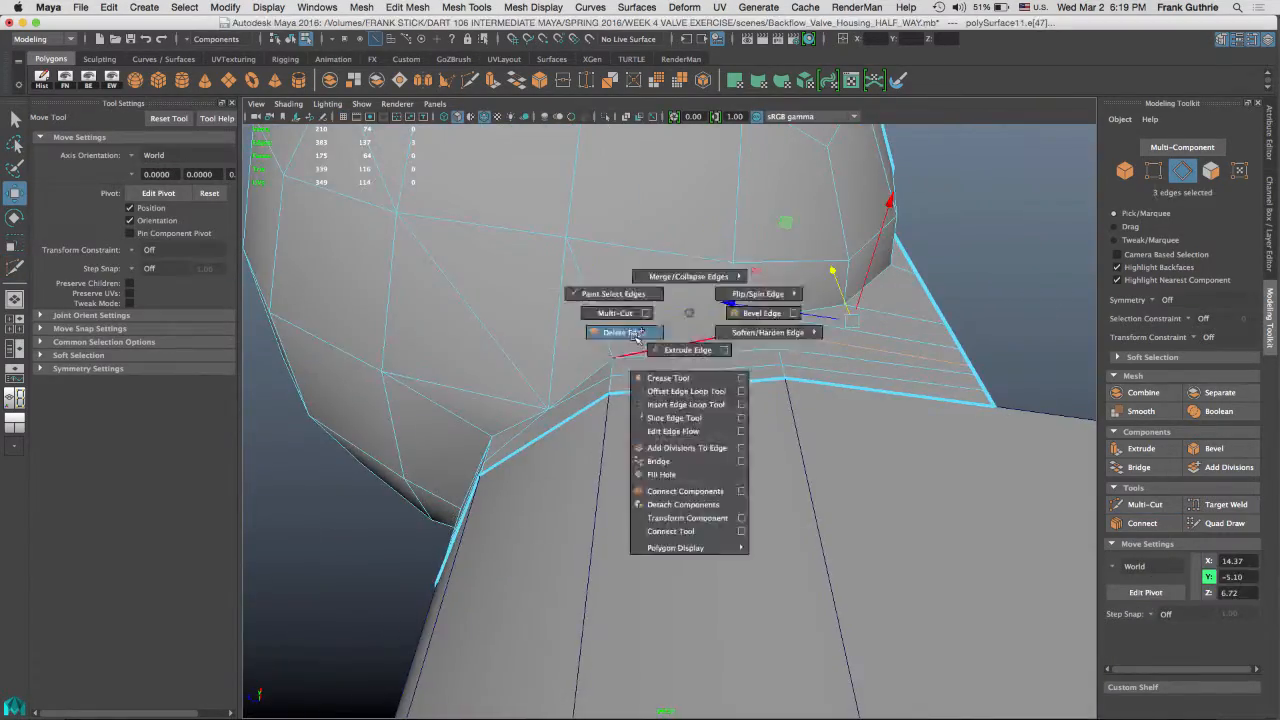
alt+drag(620, 331, 514, 300)
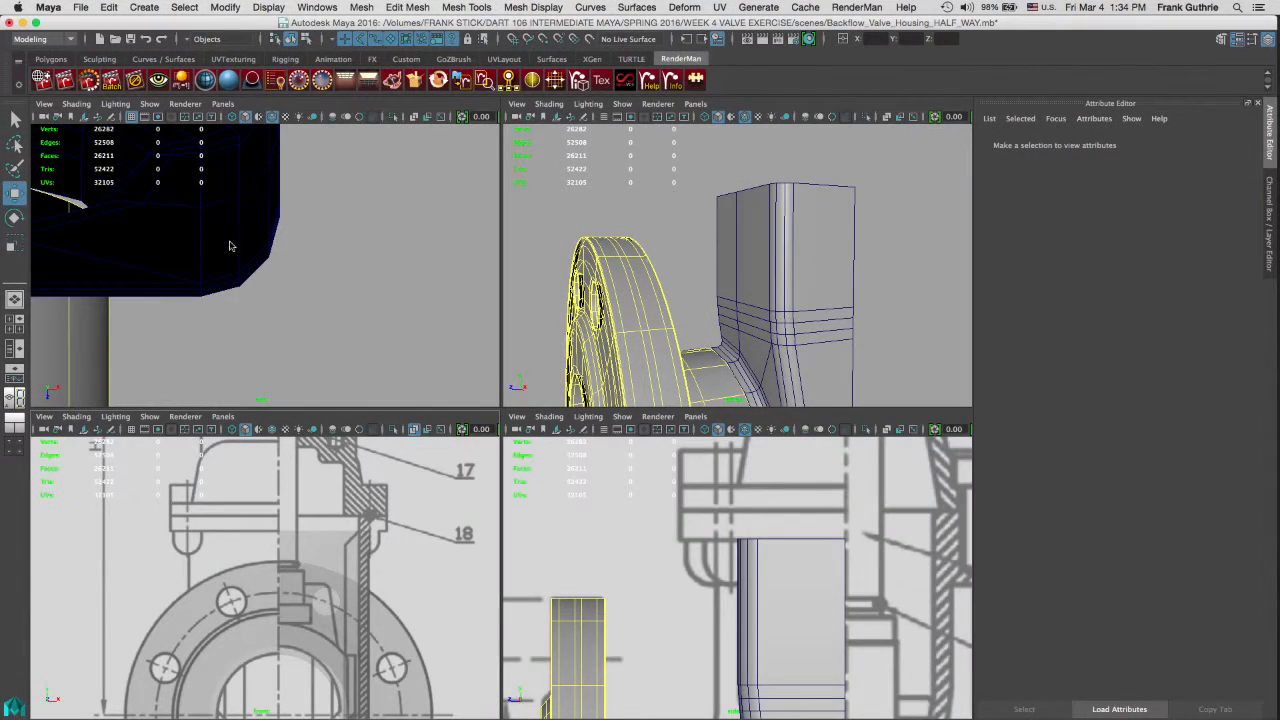
Step: Create a polygon sphere over the body's rounded corner and freeze its transformations
click(52, 59)
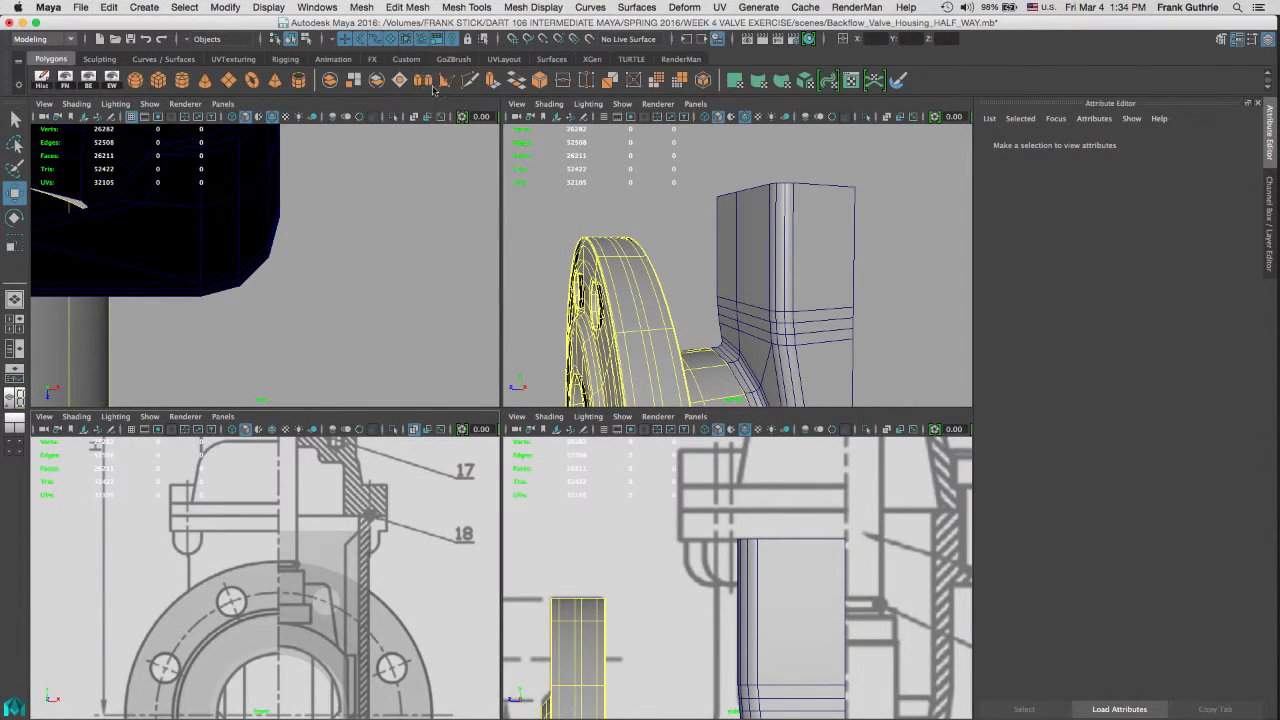
click(136, 82)
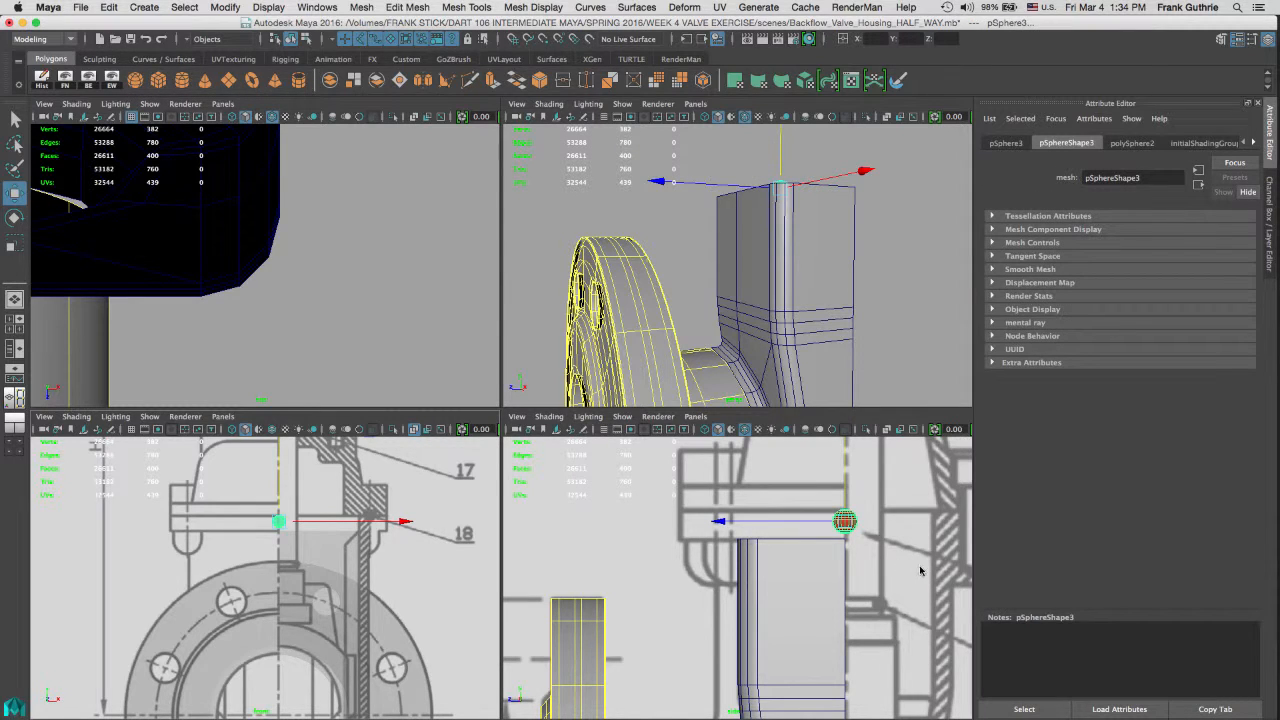
alt+middle_drag(832, 574, 784, 577)
key(space)
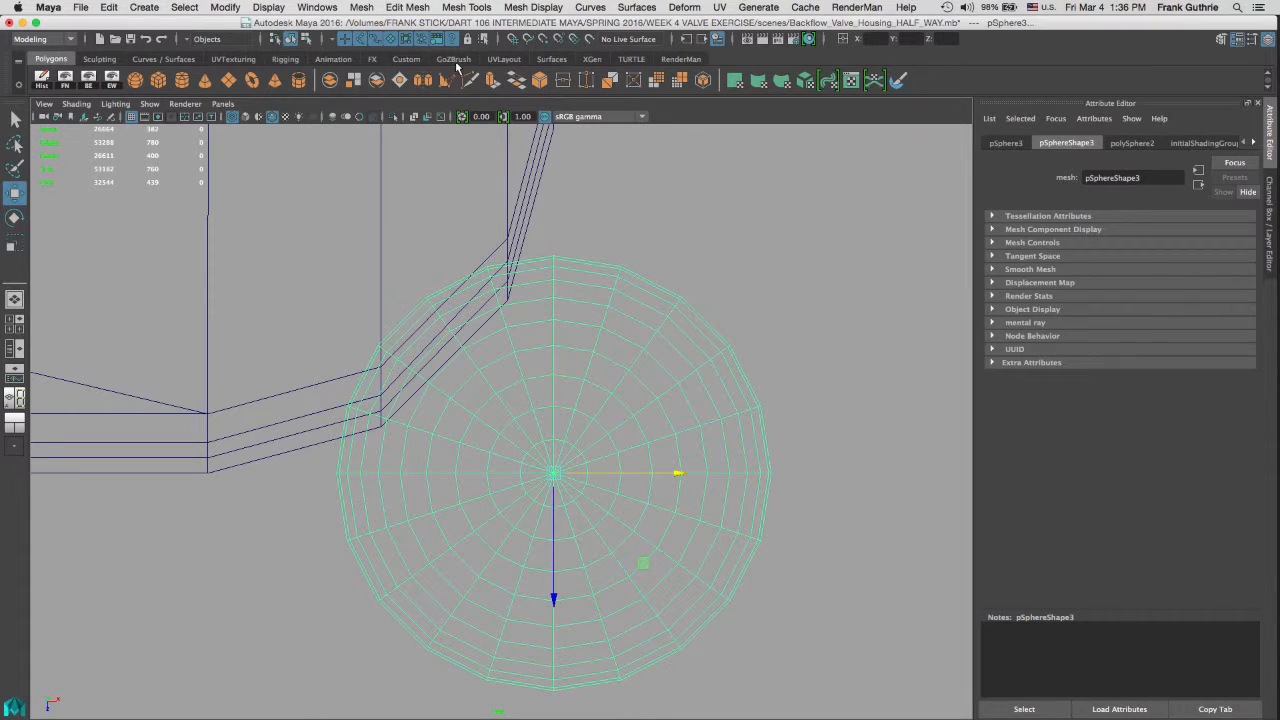
click(407, 59)
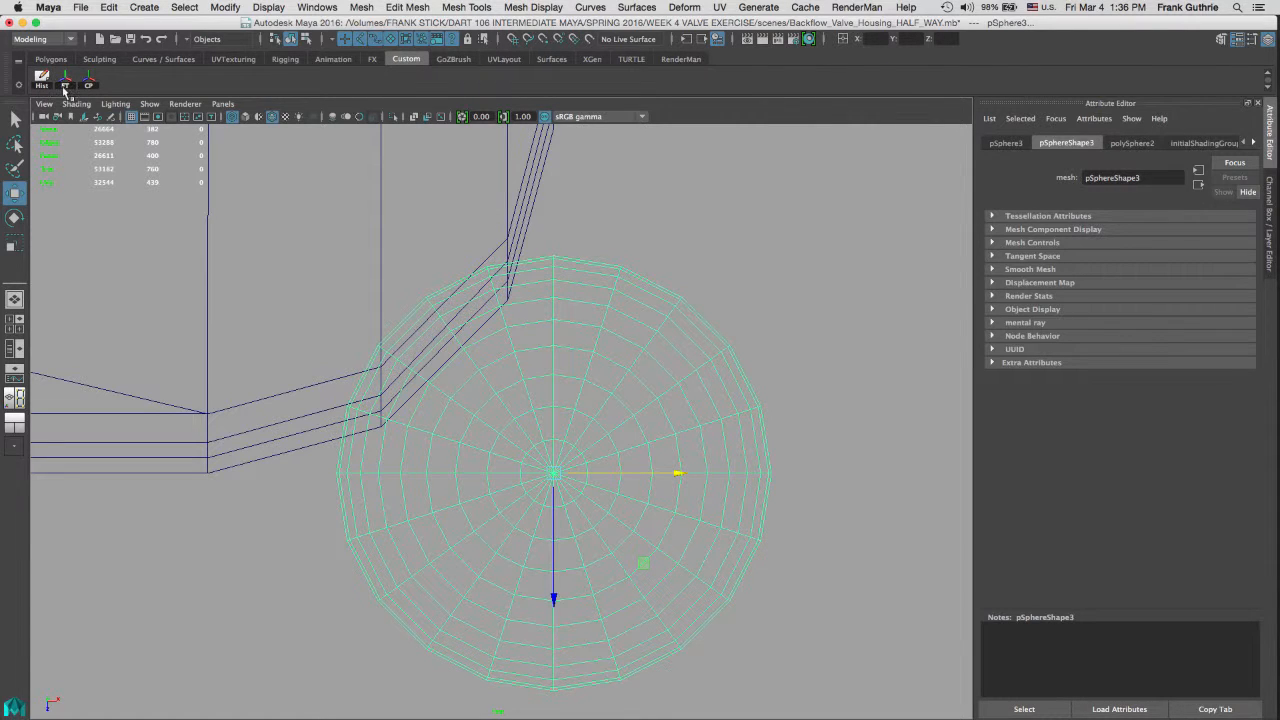
click(67, 87)
Step: Set the sphere's axis subdivisions to 14 and move it about 1.16 units along X, clear of the body corner
click(1270, 225)
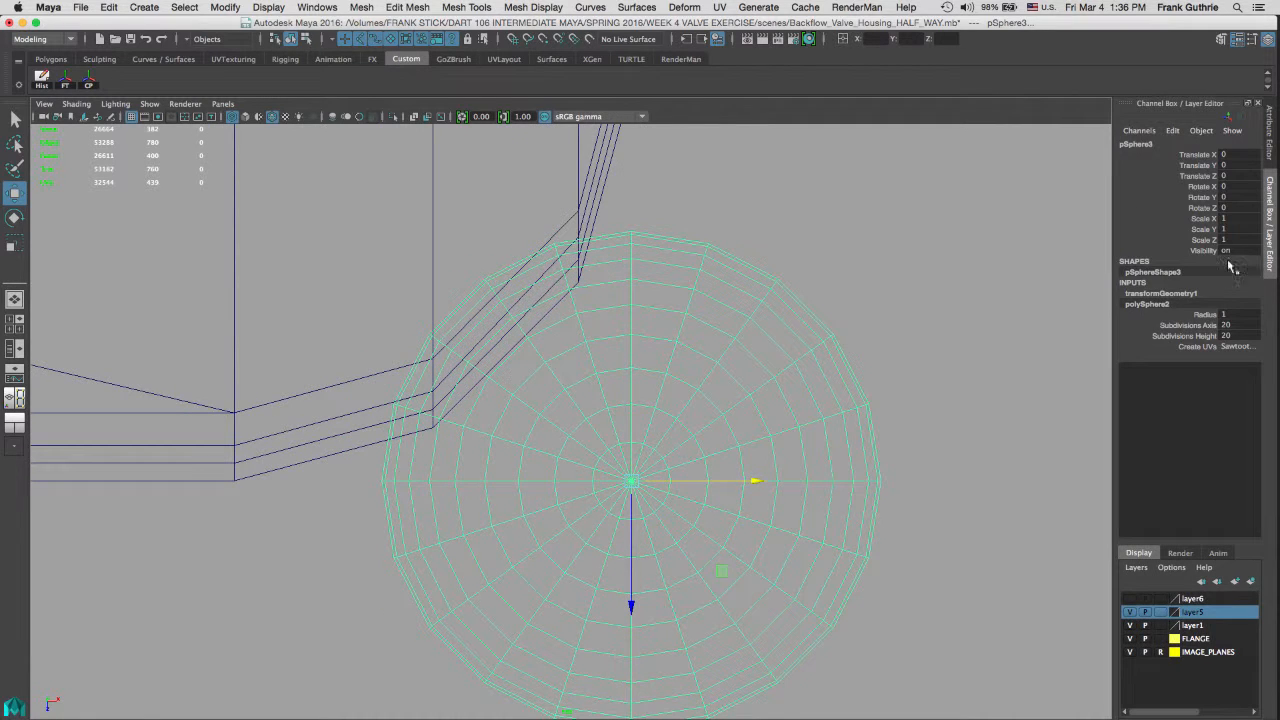
click(1195, 326)
middle_drag(870, 276, 830, 284)
key(w)
drag(668, 484, 955, 480)
Step: Preview the body mesh polySurface17 smoothed and examine the shape of its rounded upper corner beside the sphere
click(364, 458)
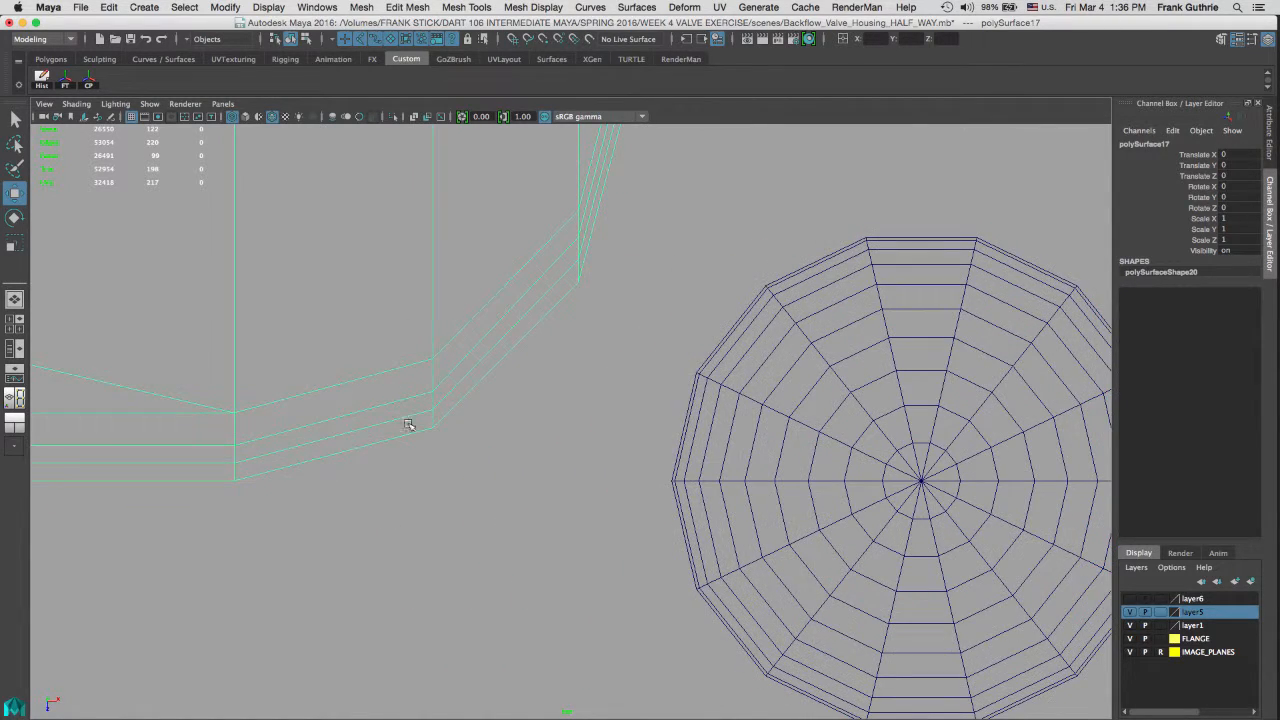
key(space)
key(space)
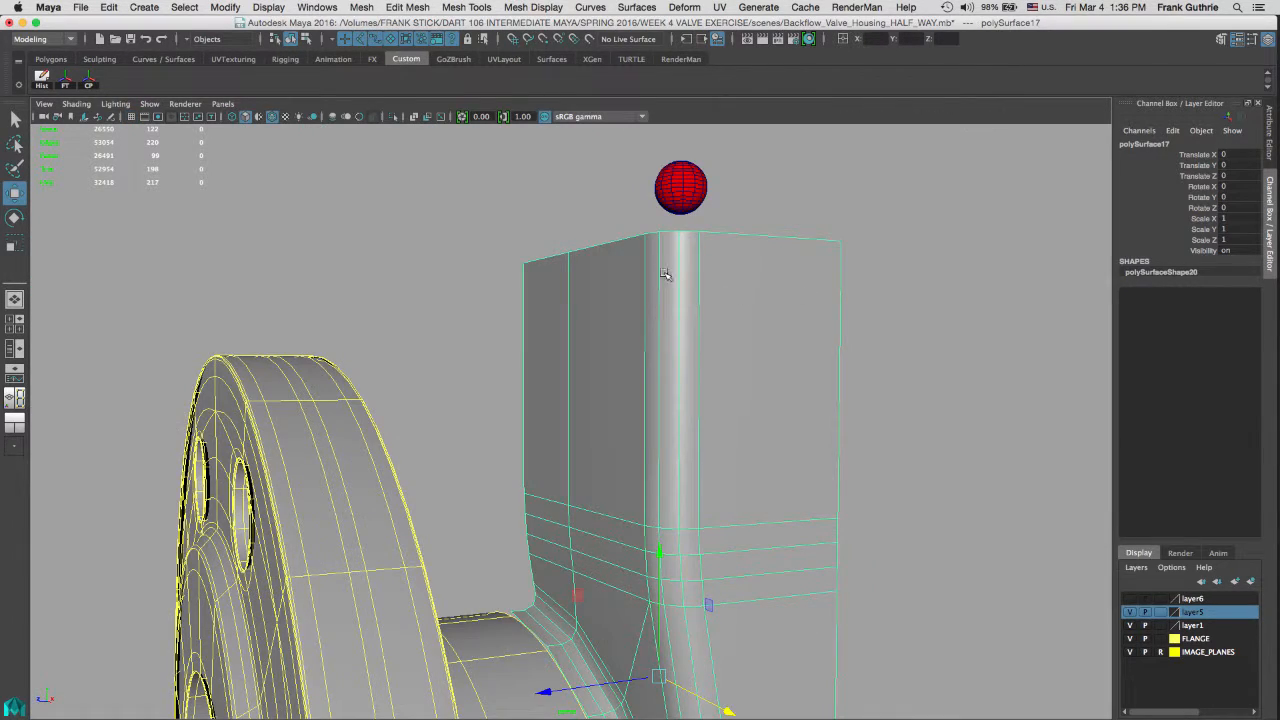
alt+drag(673, 283, 614, 274)
alt+right_drag(614, 274, 889, 297)
alt+drag(889, 297, 645, 287)
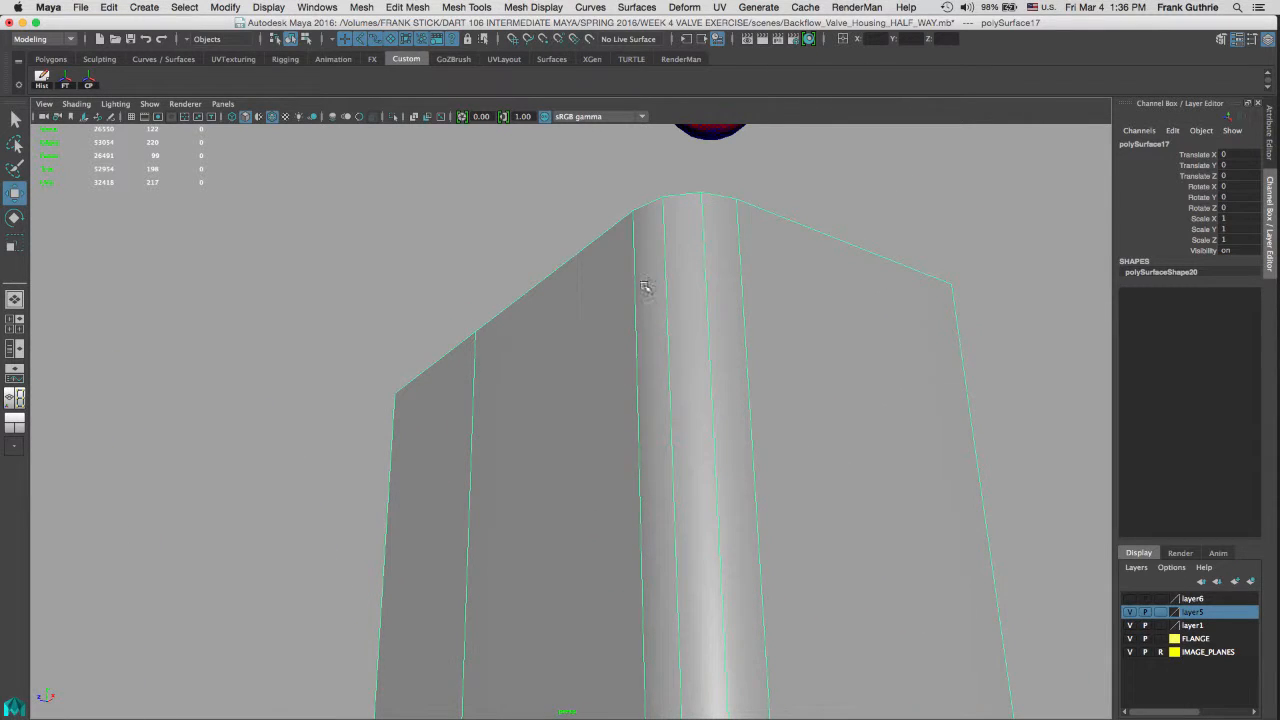
key(3)
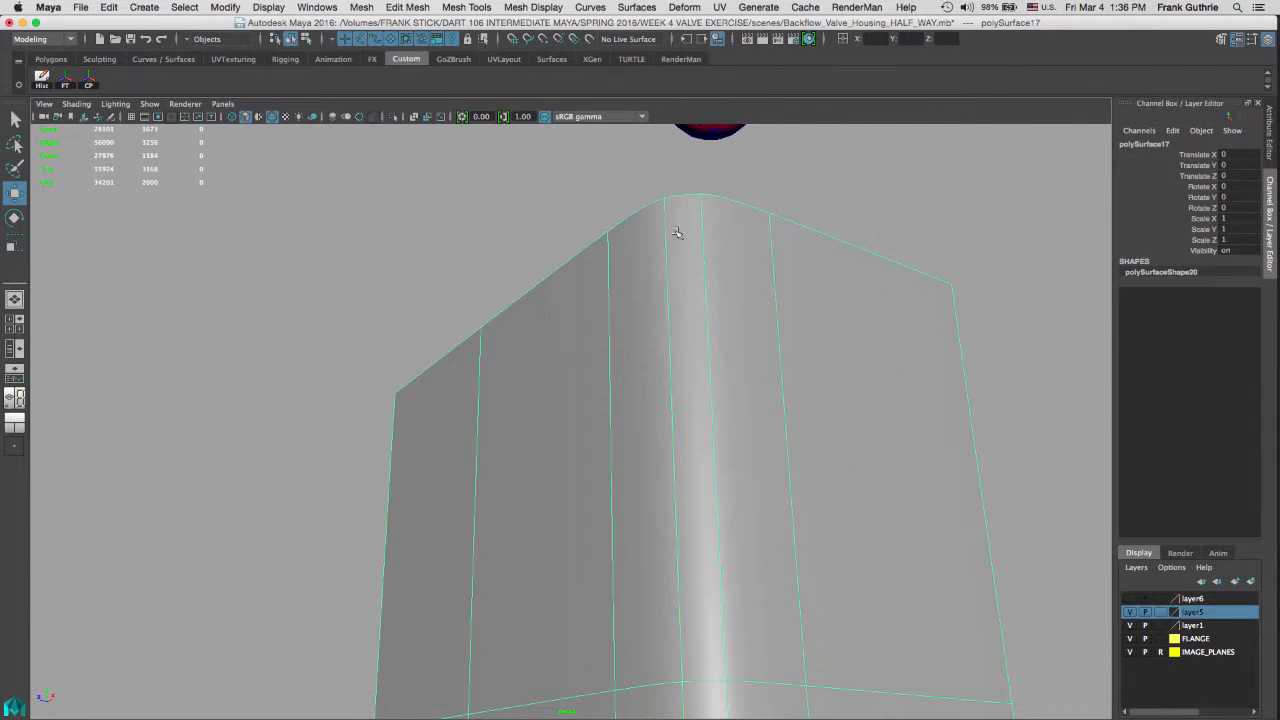
alt+middle_drag(678, 199, 600, 409)
alt+right_drag(600, 409, 690, 313)
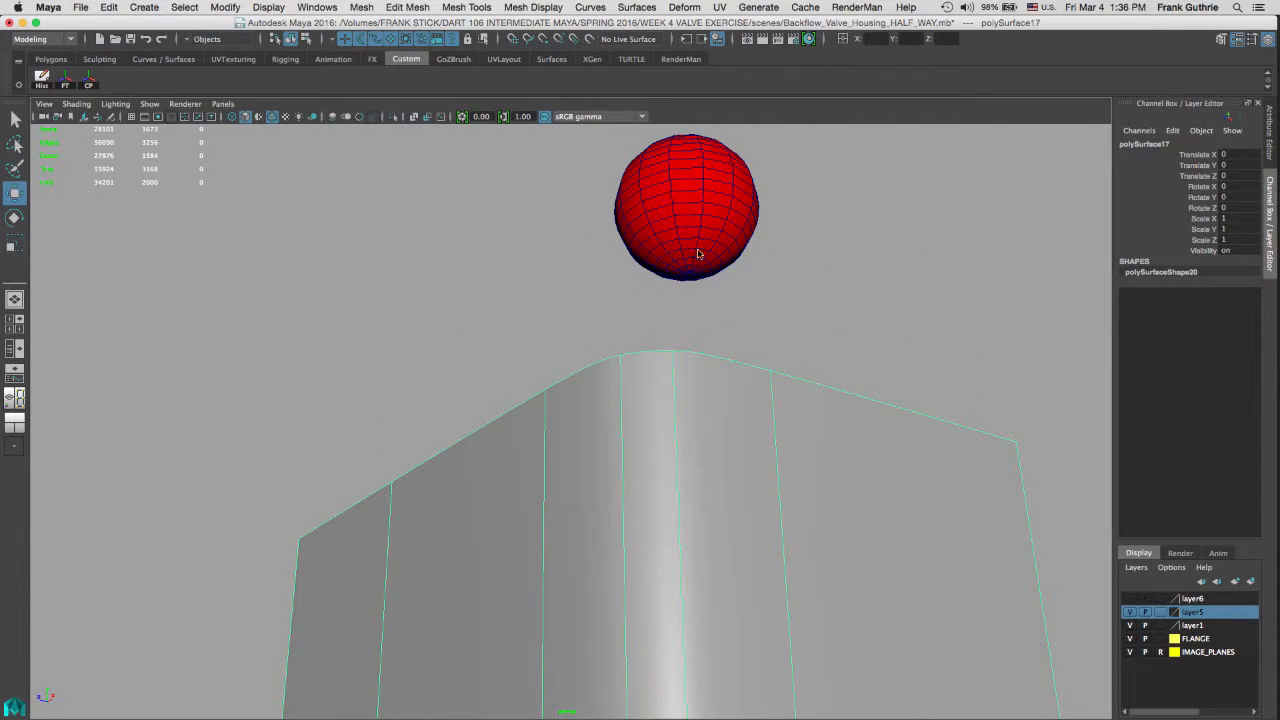
Step: Switch to Photoshop and examine the bolt bosses in the red and blue valve reference photos, and return to Maya
key(super+Tab)
key(super+Tab)
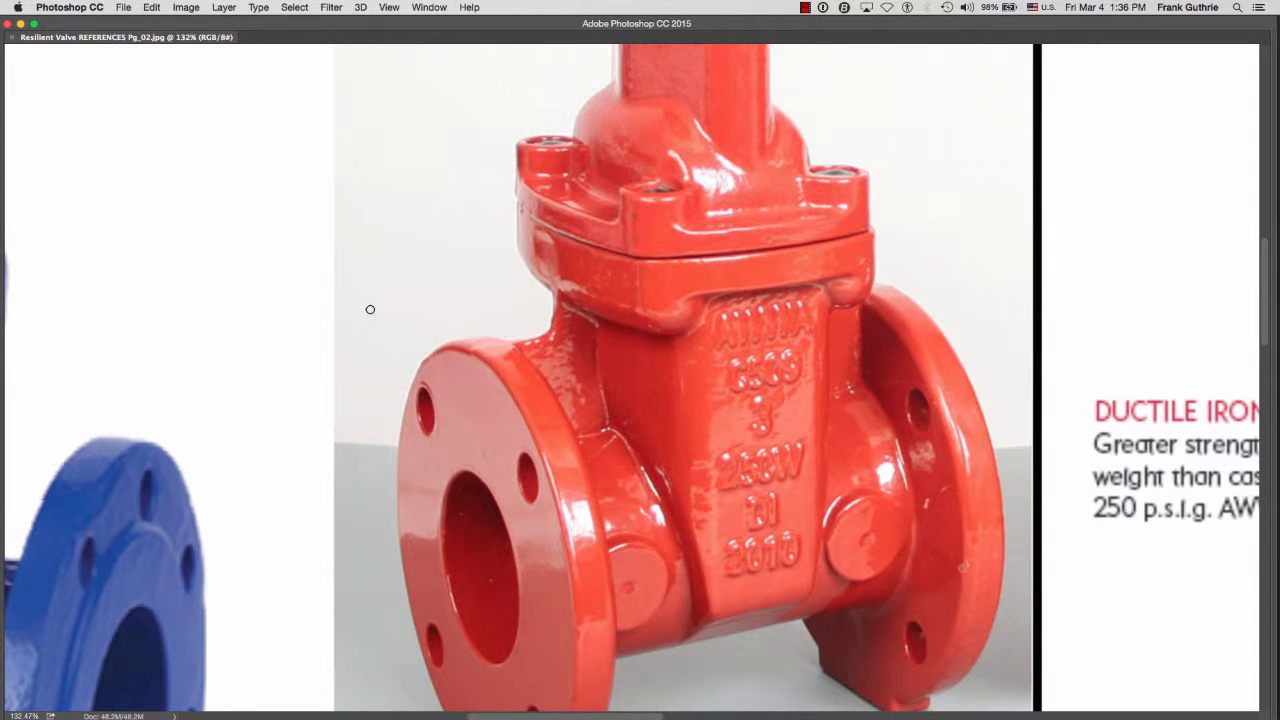
drag(364, 308, 977, 247)
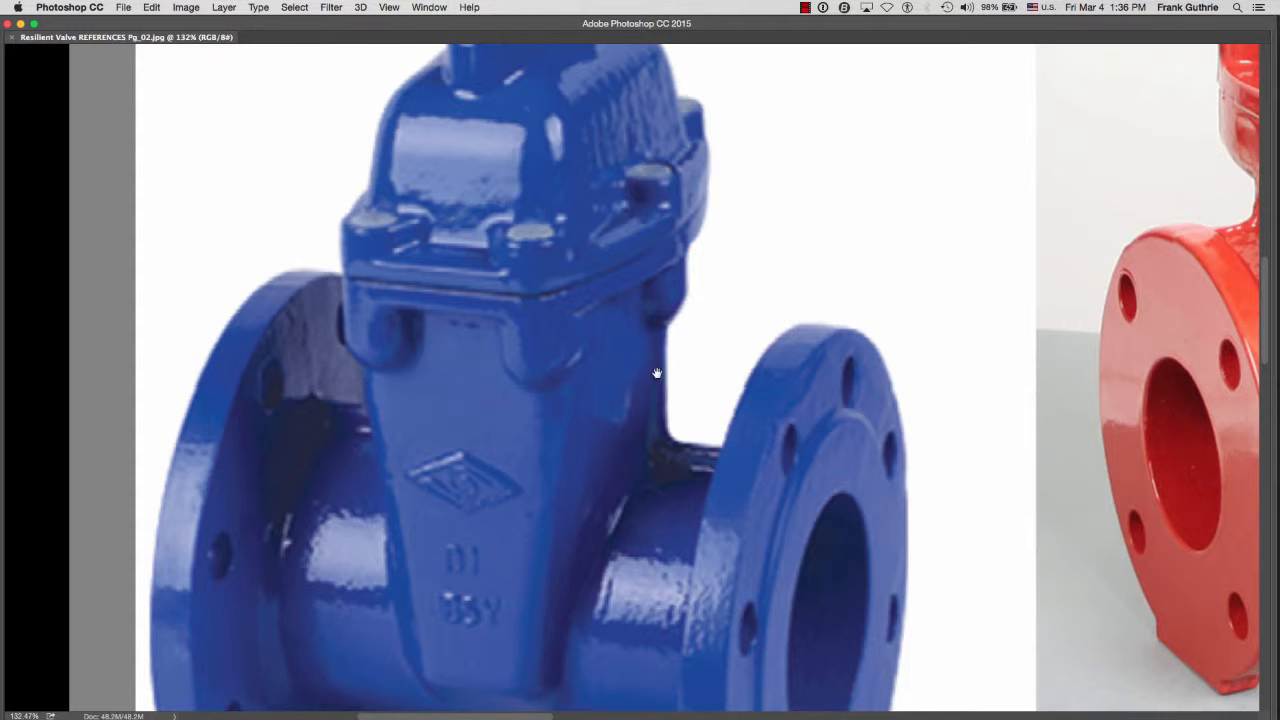
key(super+Tab)
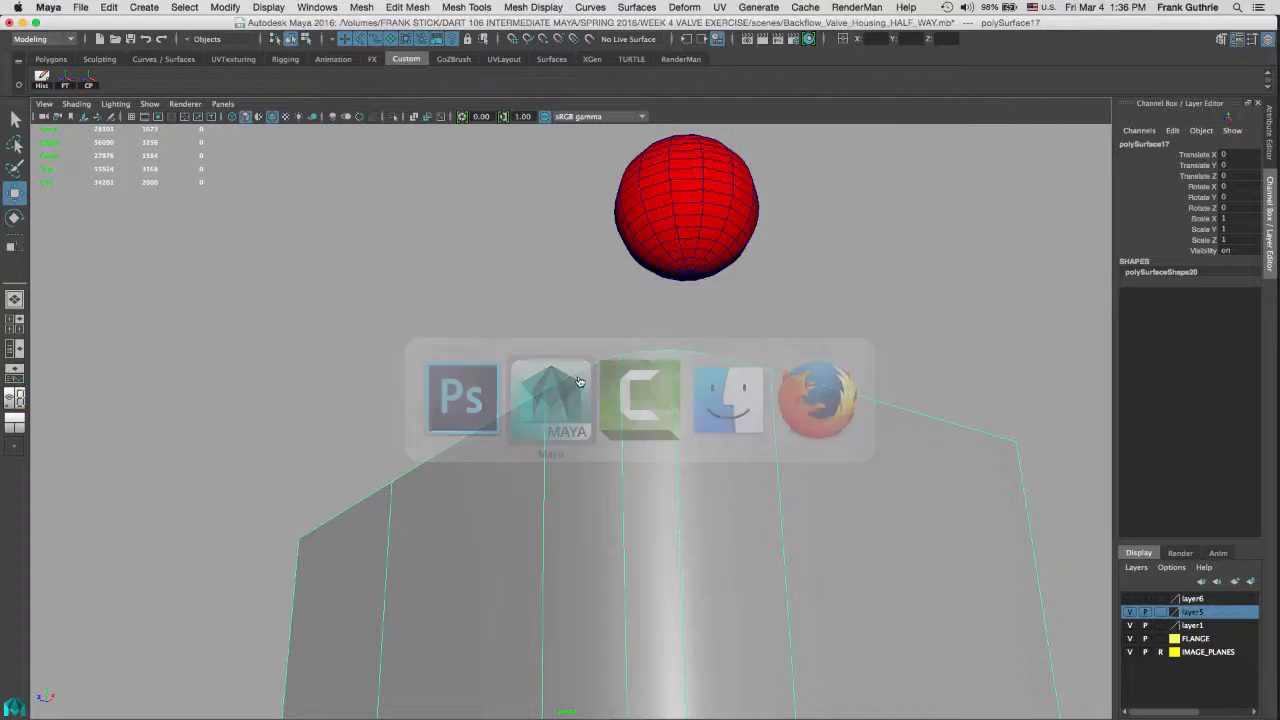
Step: Reset the sphere's Translate X to 0 and turn off the body's smooth preview
click(708, 254)
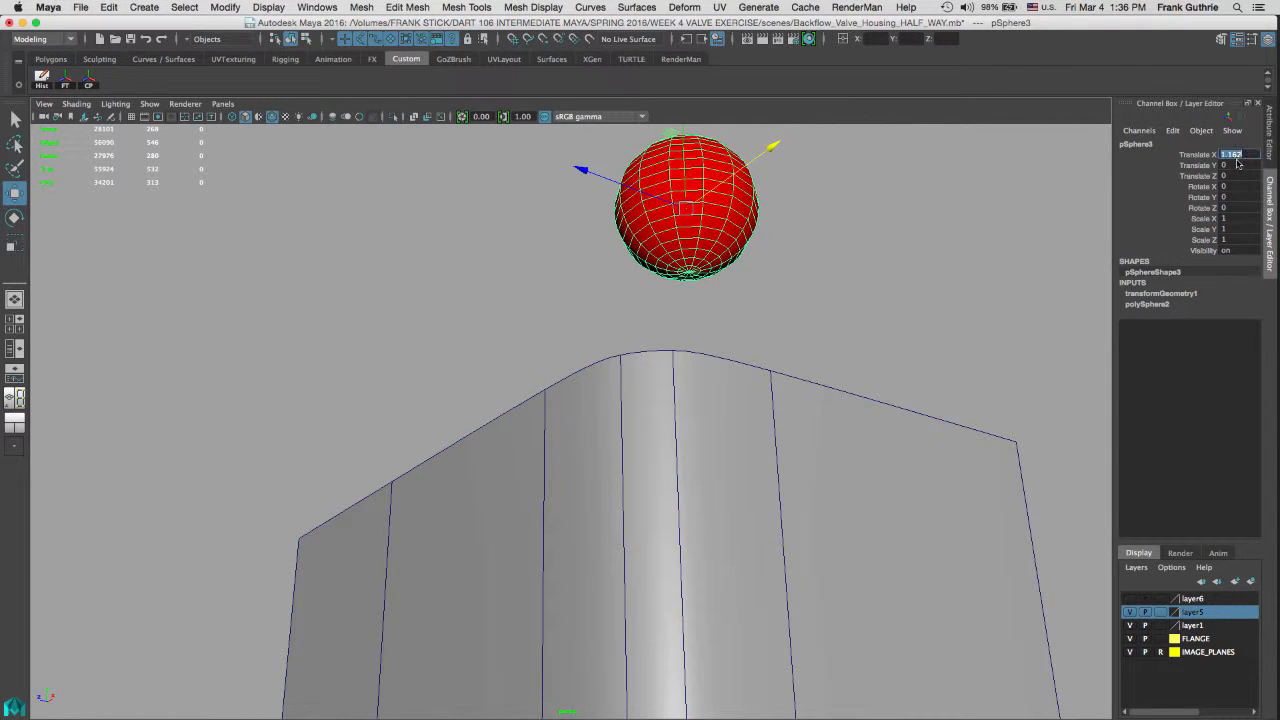
key(Return)
key(space)
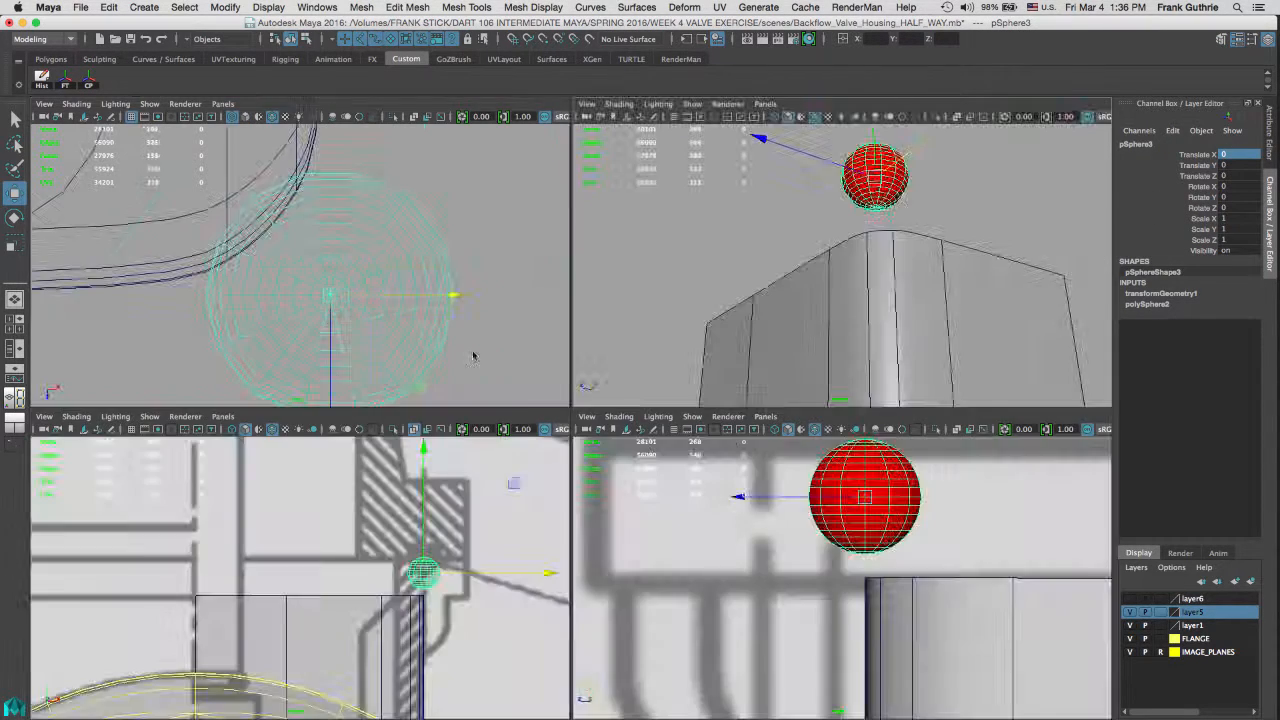
key(space)
click(560, 236)
key(1)
Step: Move the sphere away from the body corner to Translate X 0.868 and Translate Z -0.222
click(663, 482)
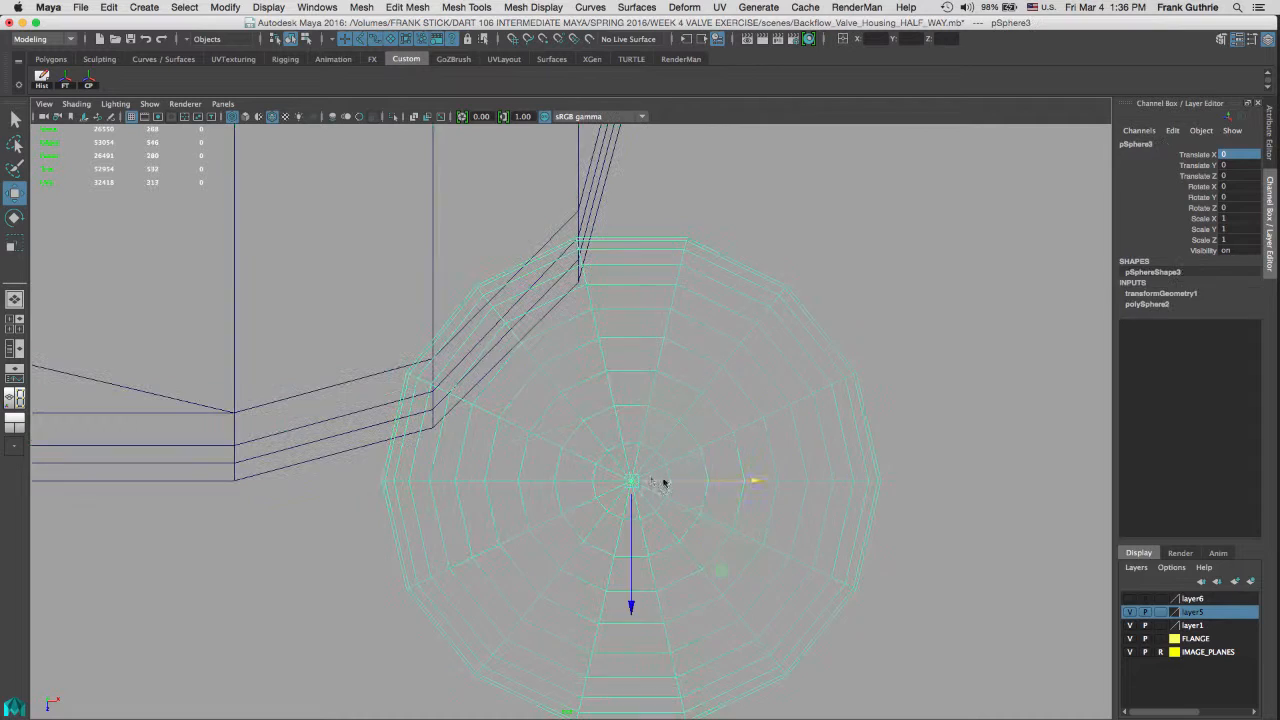
drag(636, 483, 848, 438)
key(space)
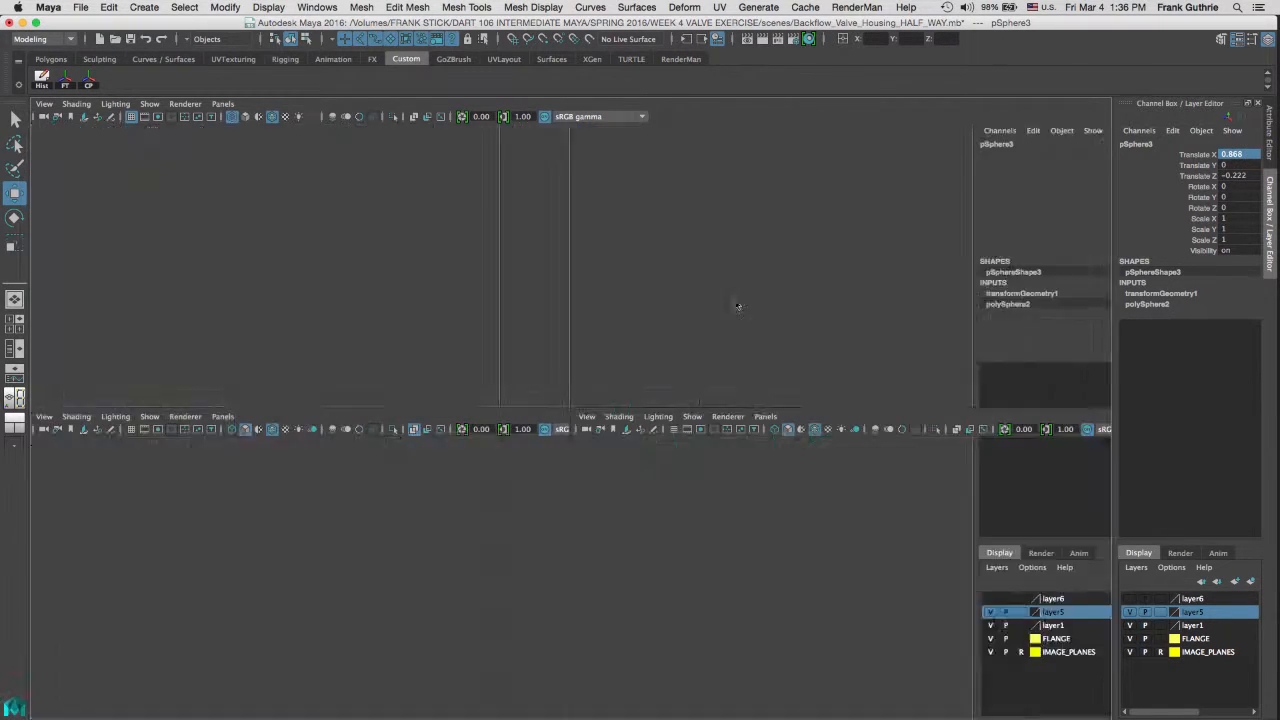
key(space)
Step: Select the two middle vertices on the upper border of the body's rounded corner and show the Modeling Toolkit
scroll(609, 355, up, 5)
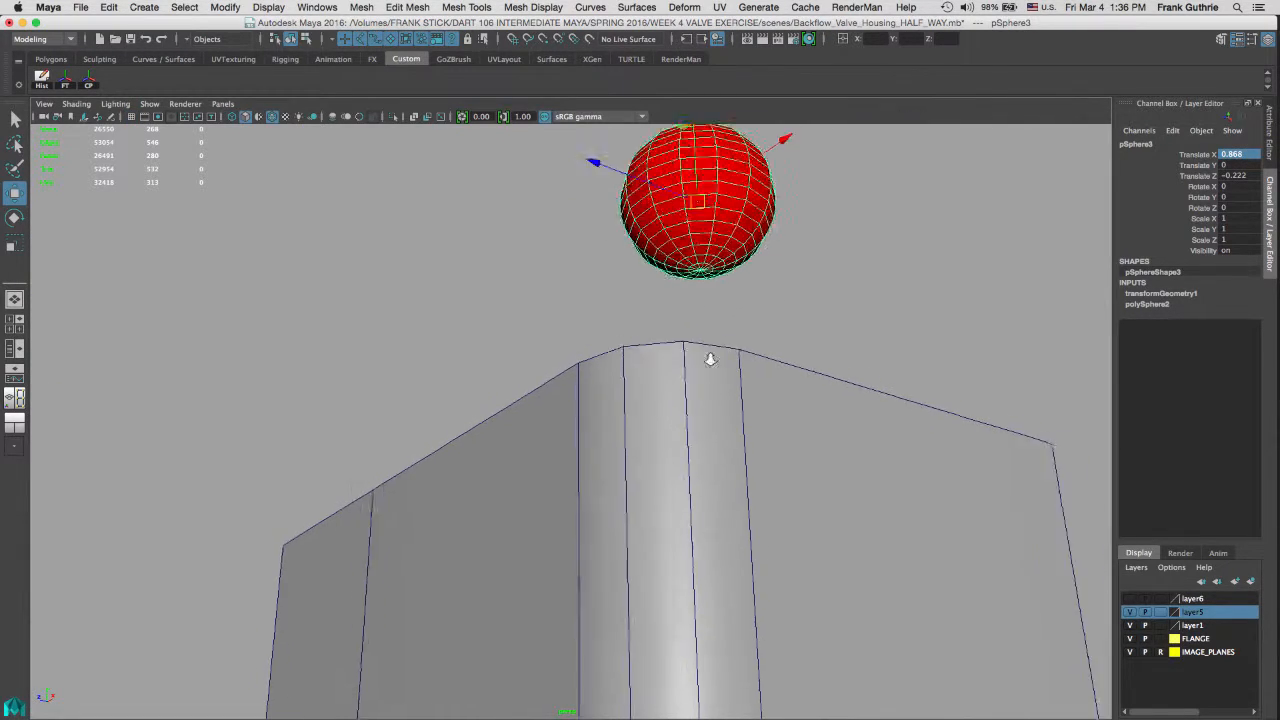
click(666, 348)
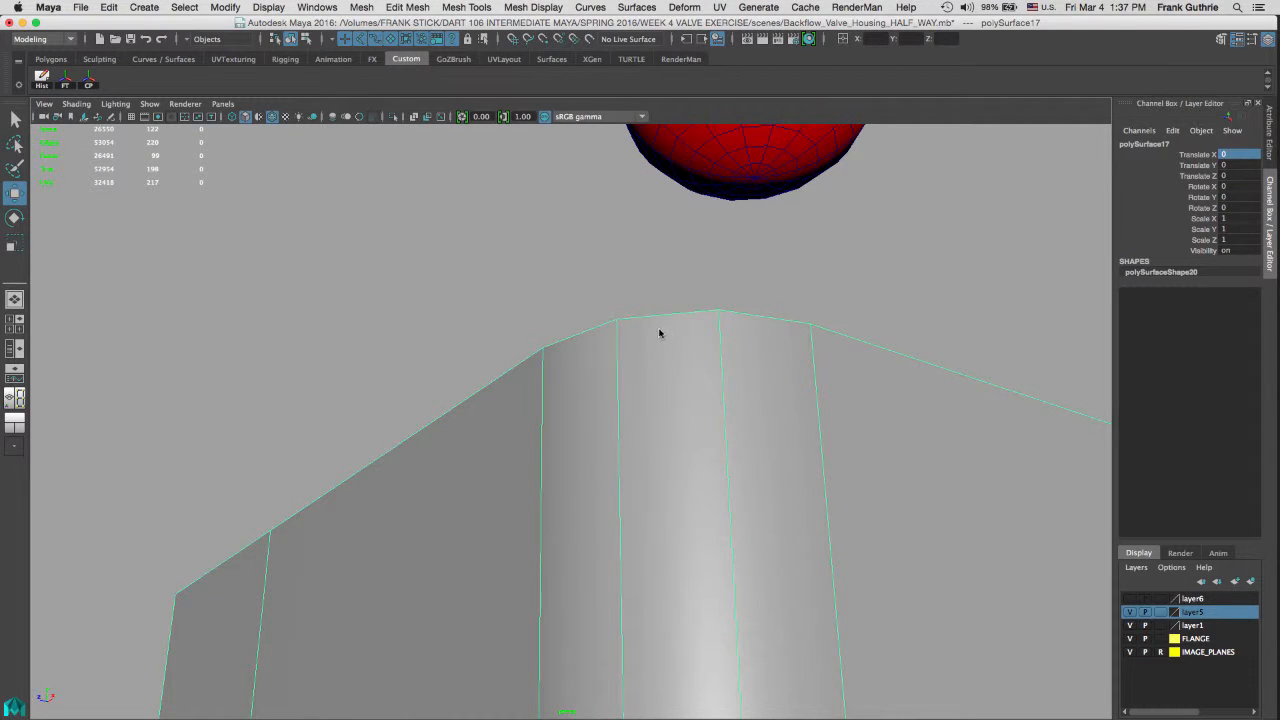
right_drag(659, 333, 591, 331)
drag(720, 262, 664, 336)
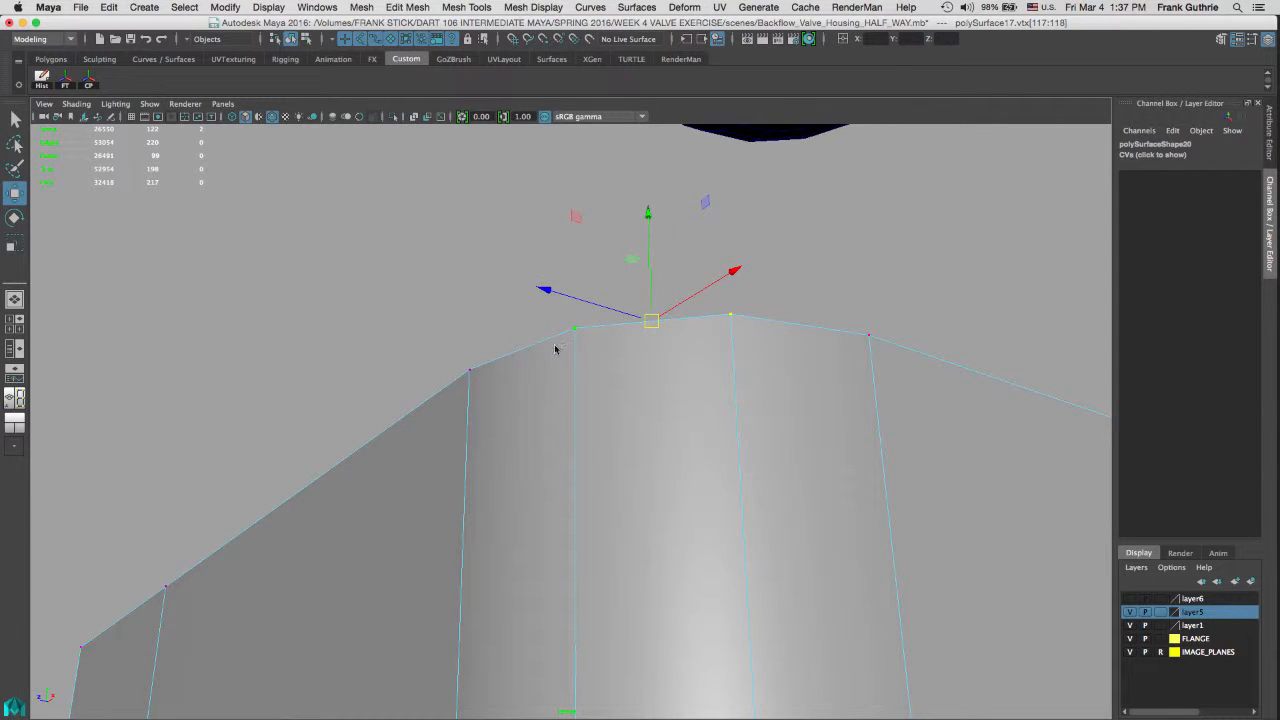
drag(556, 348, 757, 288)
click(1222, 40)
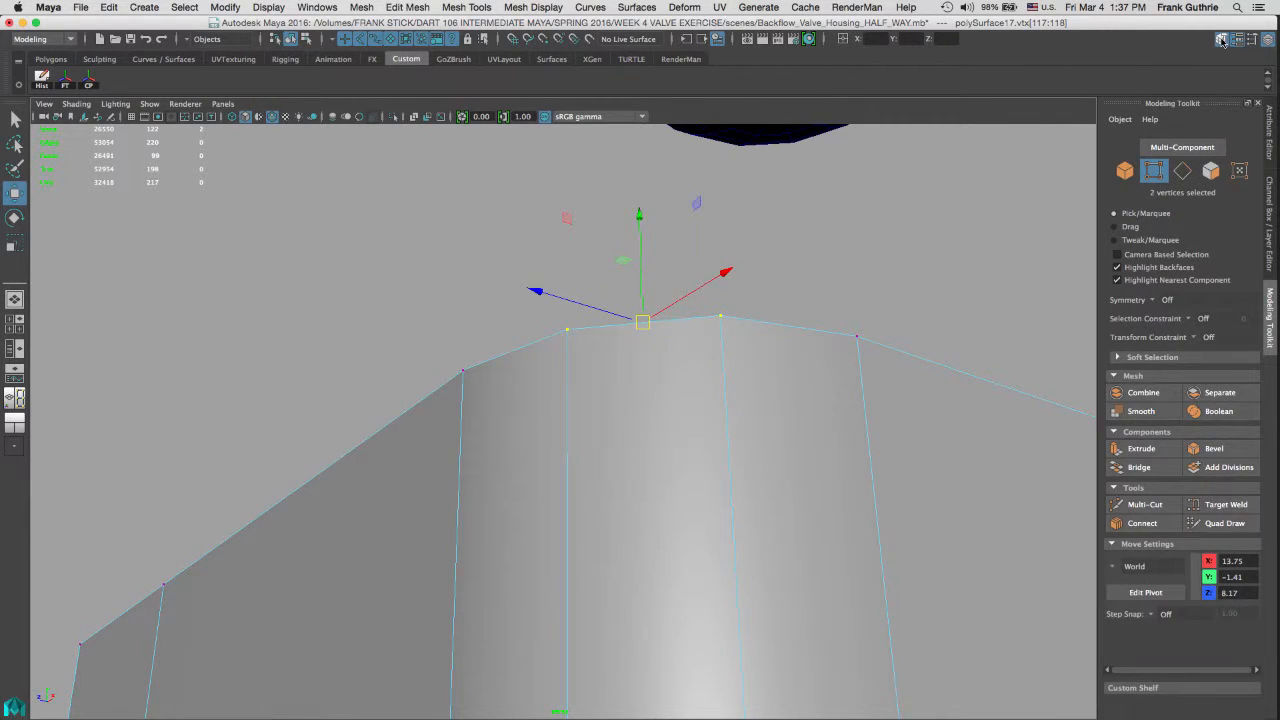
right_drag(640, 346, 700, 323)
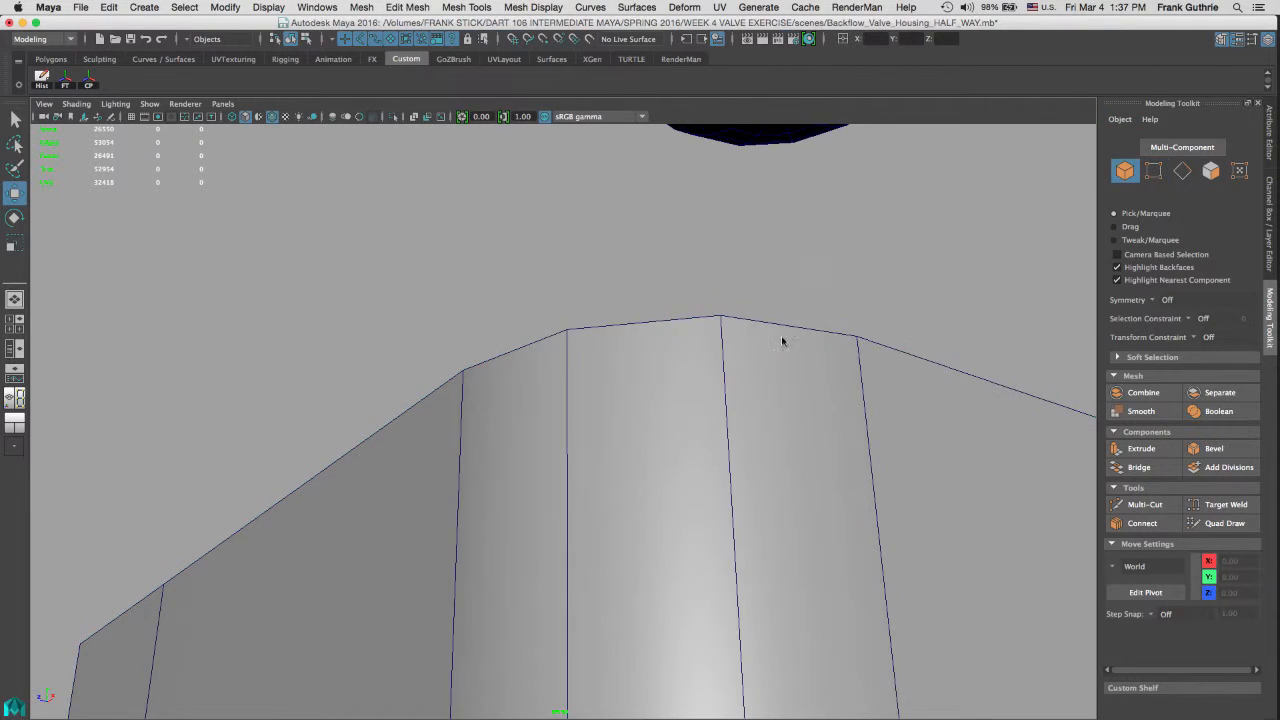
Step: Insert a point at 50% of the upper border edge between the corner's two middle vertices with Multi-Cut
click(1145, 504)
key(F8)
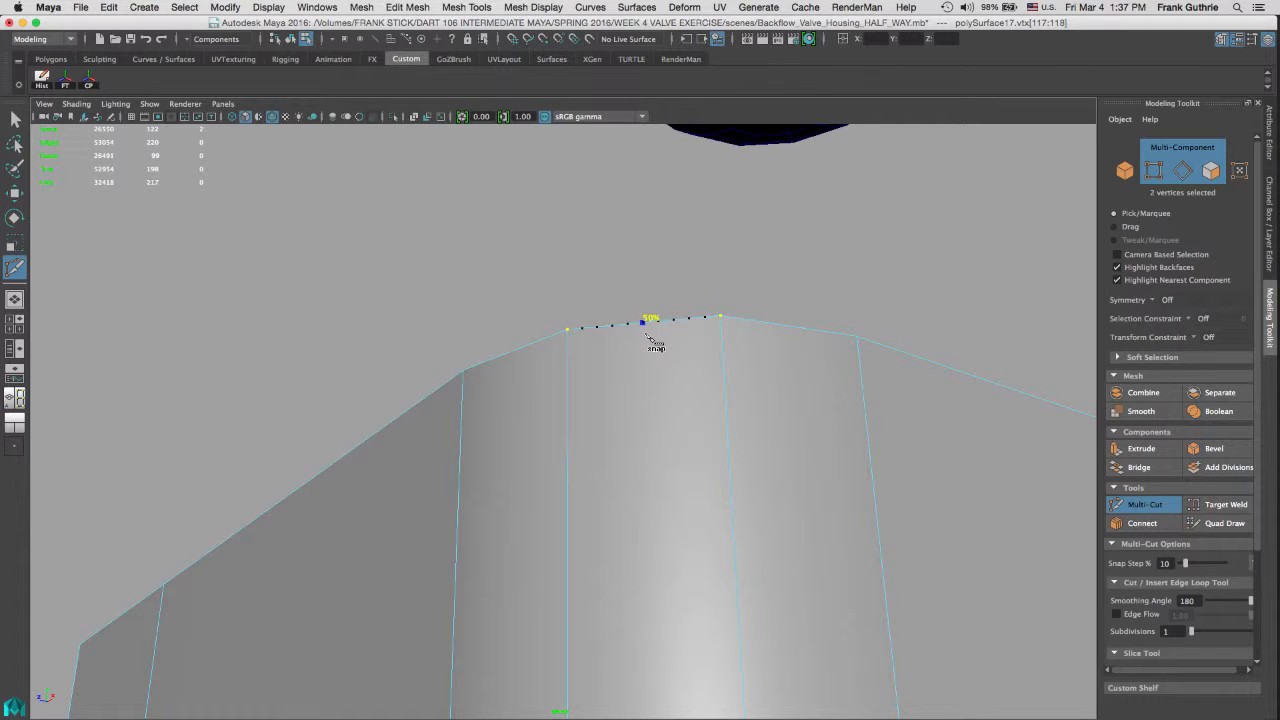
click(645, 336)
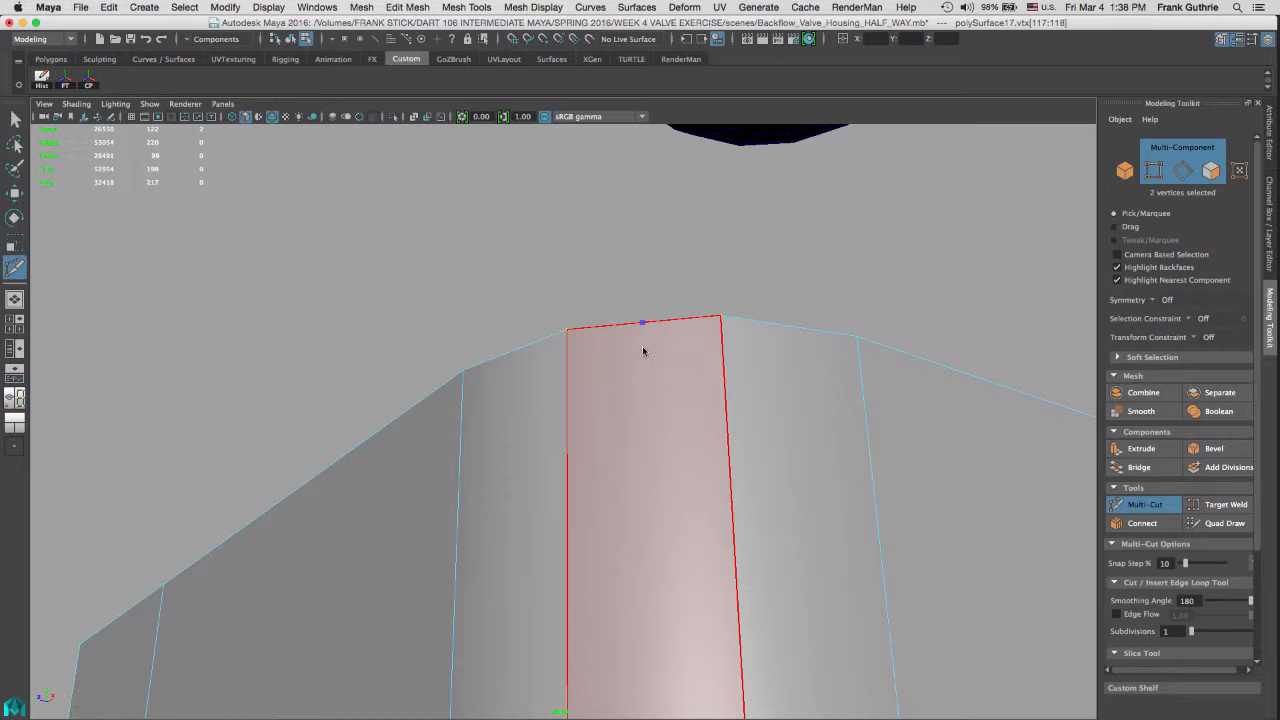
key(Return)
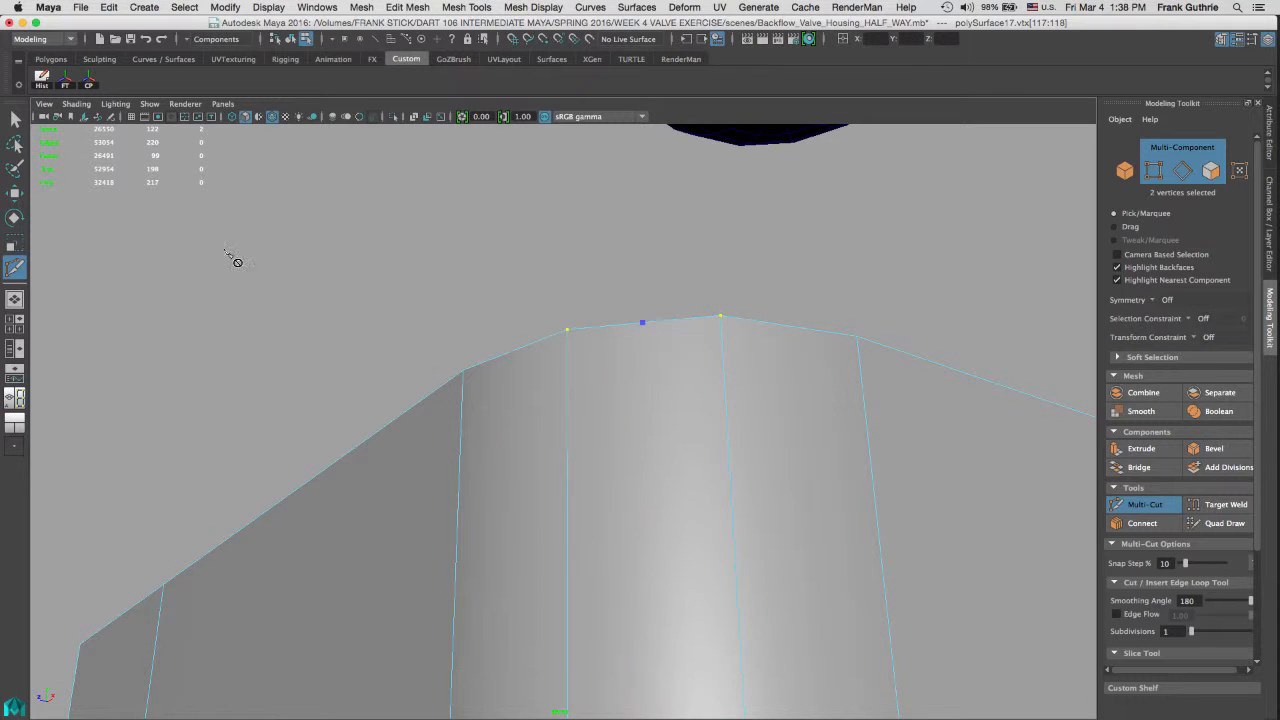
click(15, 118)
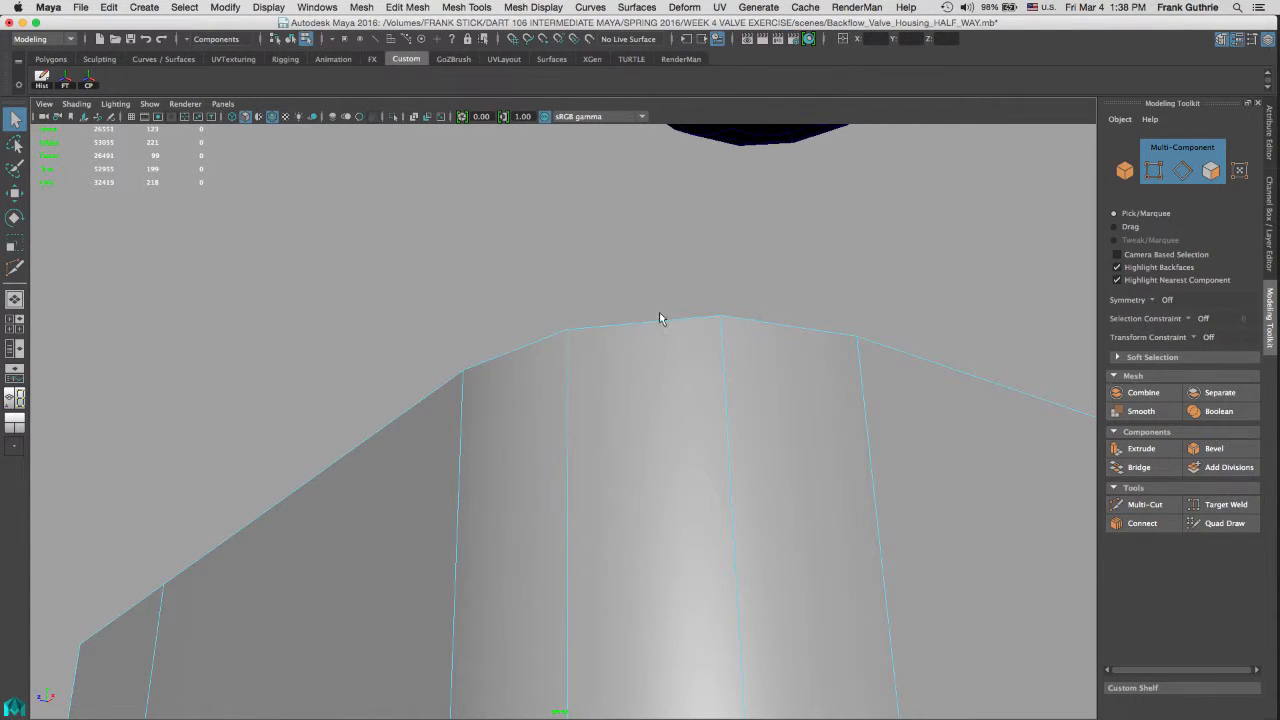
Step: Select the inserted midpoint vertex and its two neighbours on the upper border of the body's rounded corner
right_click(650, 339)
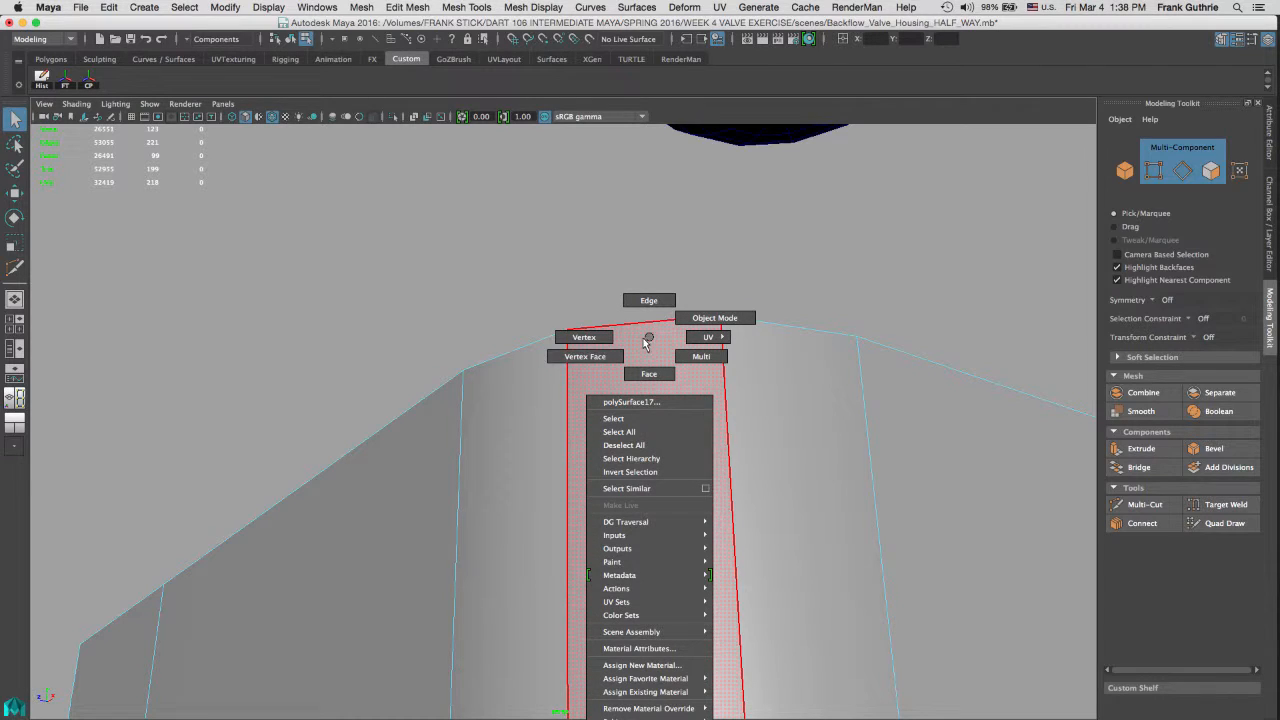
click(581, 337)
click(646, 320)
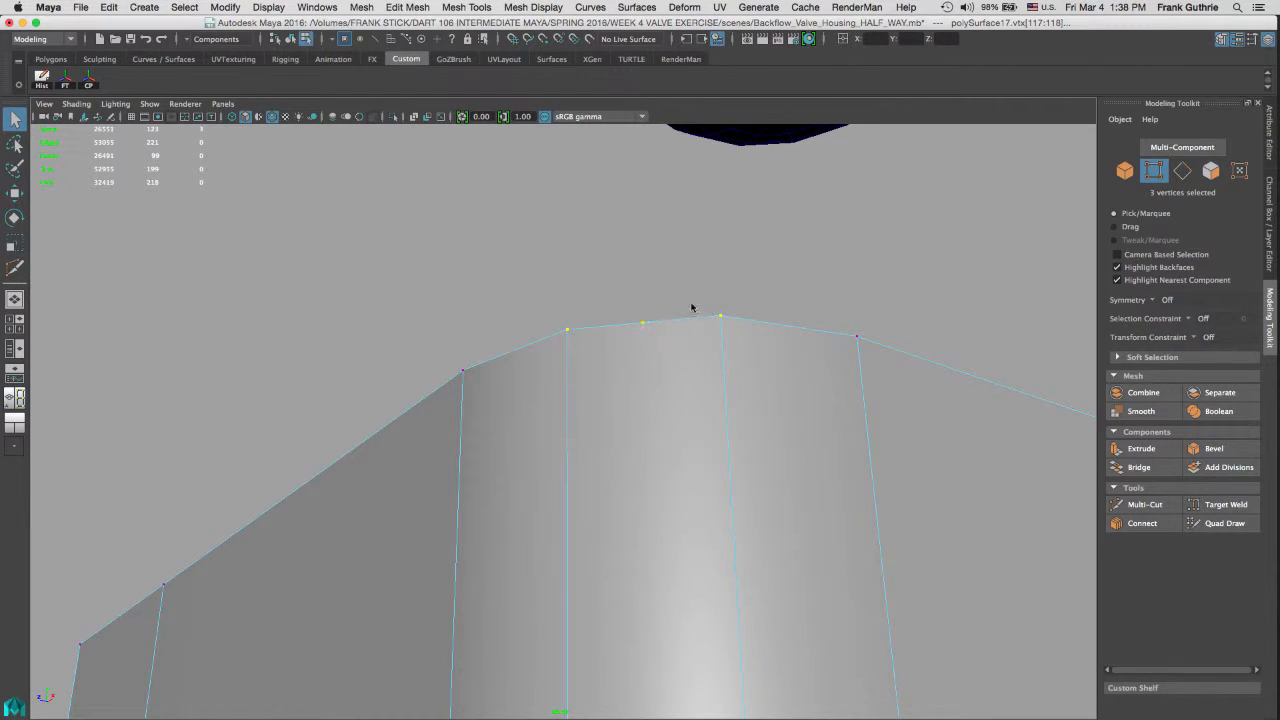
alt+right_drag(688, 286, 609, 229)
alt+middle_drag(609, 229, 602, 279)
Step: Snap the sphere's centre to the inserted midpoint vertex on the upper border of the body's rounded corner
click(778, 181)
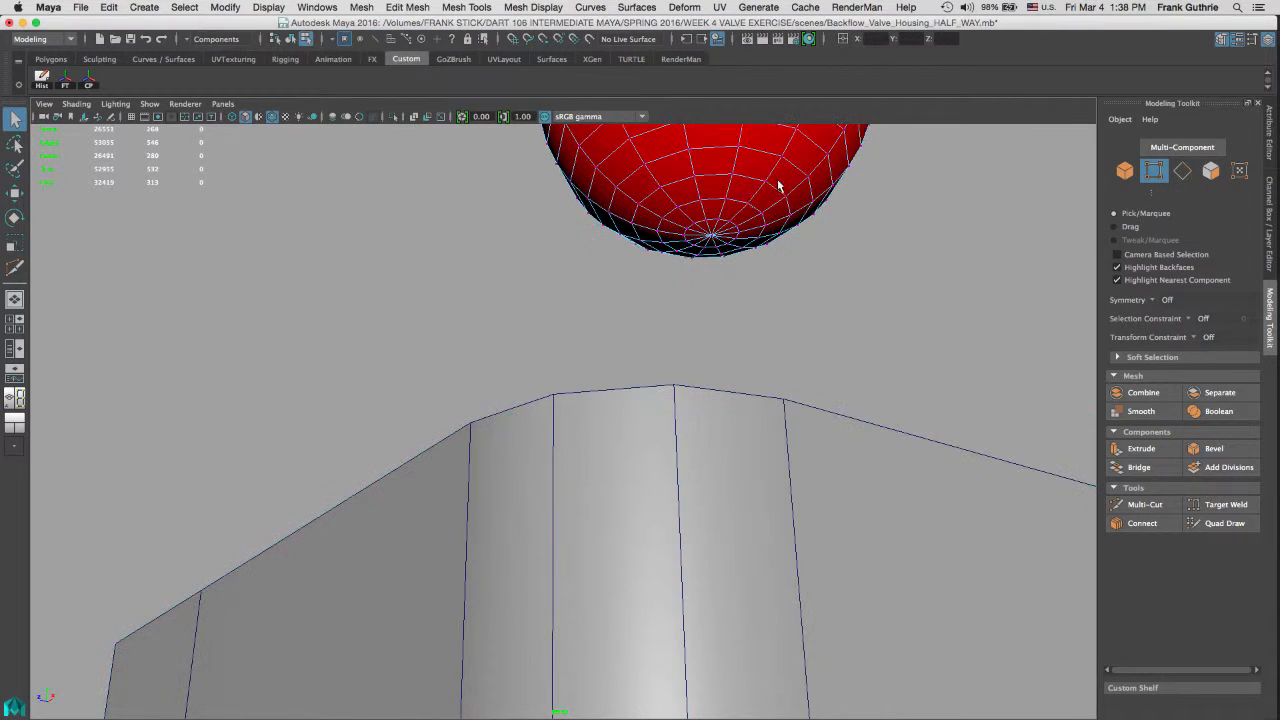
right_drag(743, 190, 800, 182)
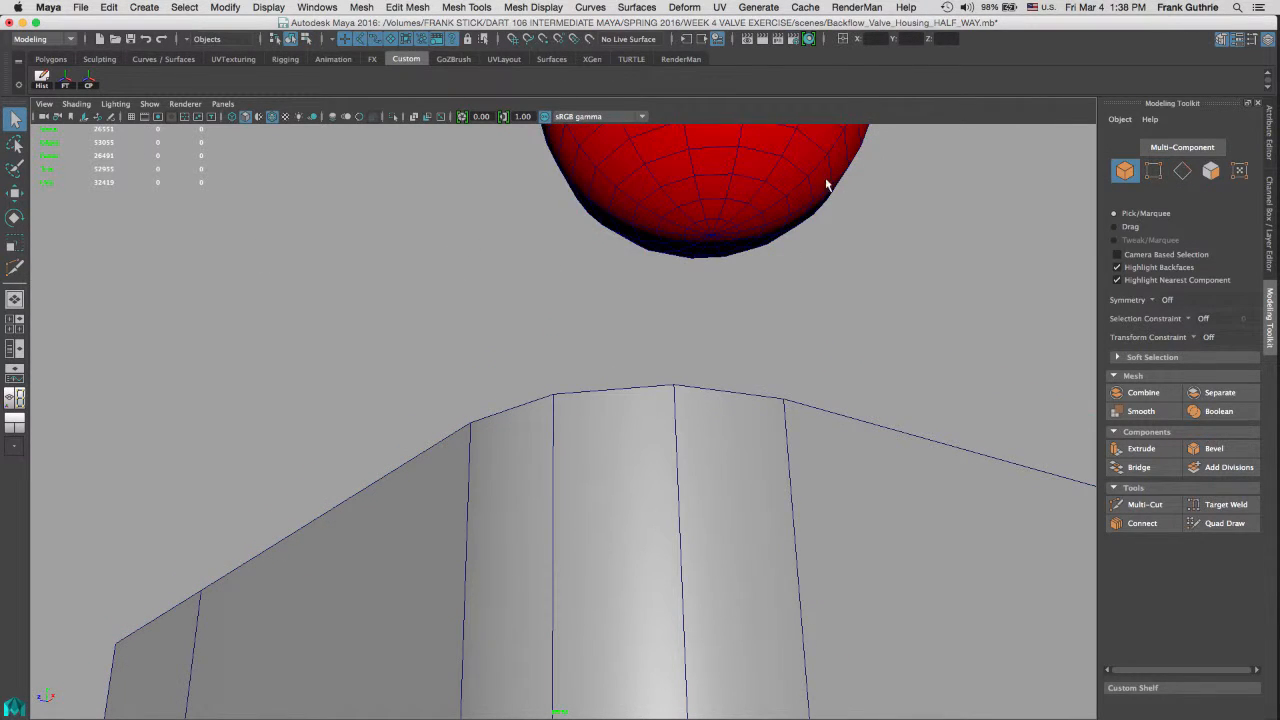
alt+middle_drag(730, 192, 765, 408)
key(w)
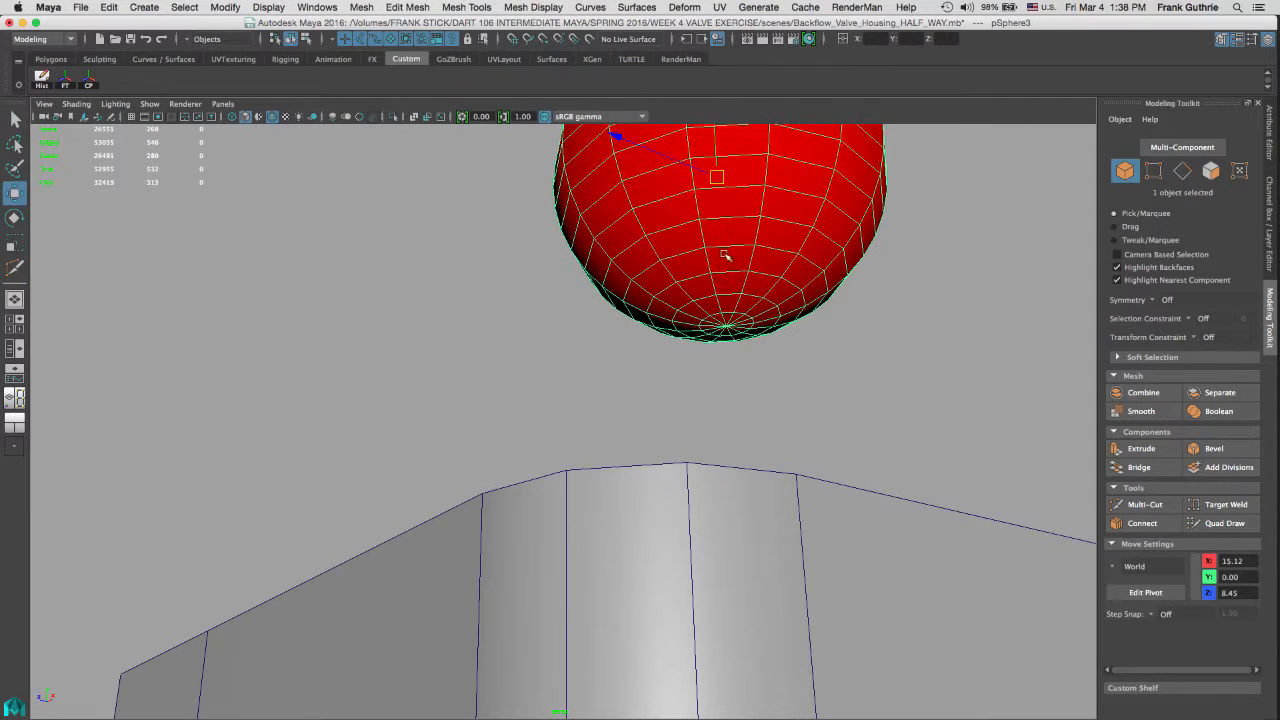
key(v)
middle_drag(660, 464, 625, 475)
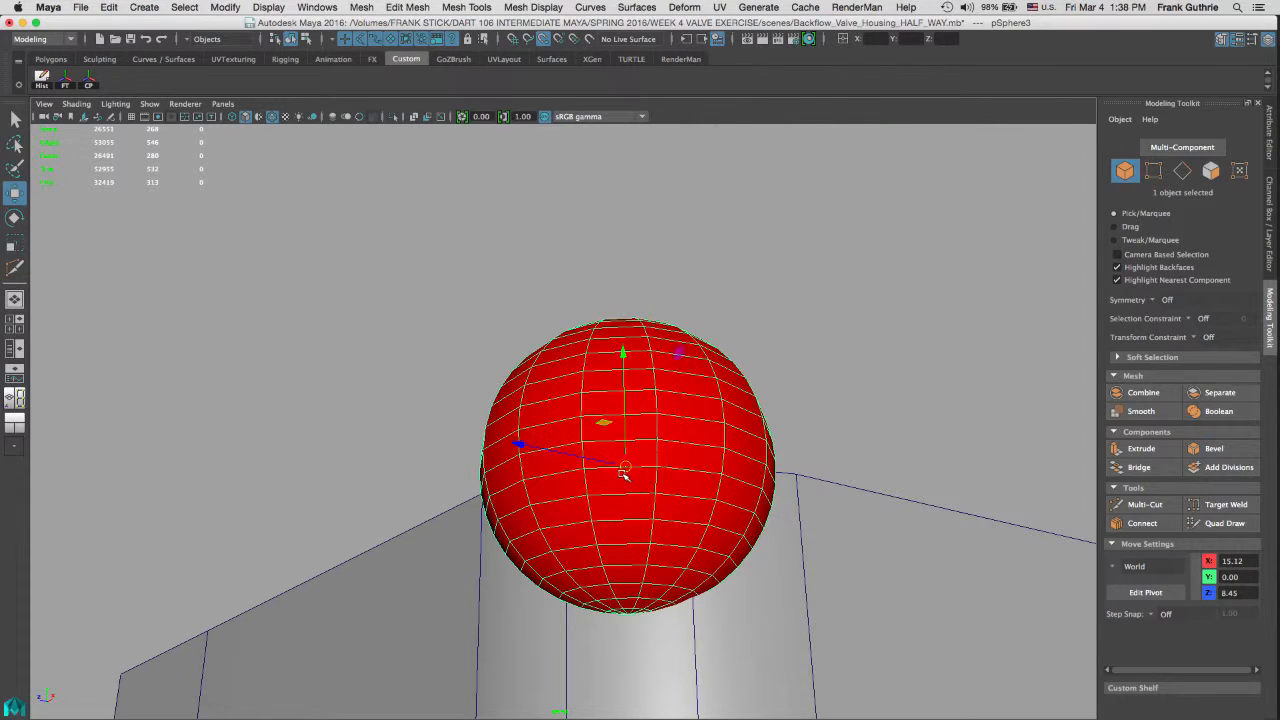
Step: Show the sphere's transform values and freeze its transformations, with the side reference view in front
key(space)
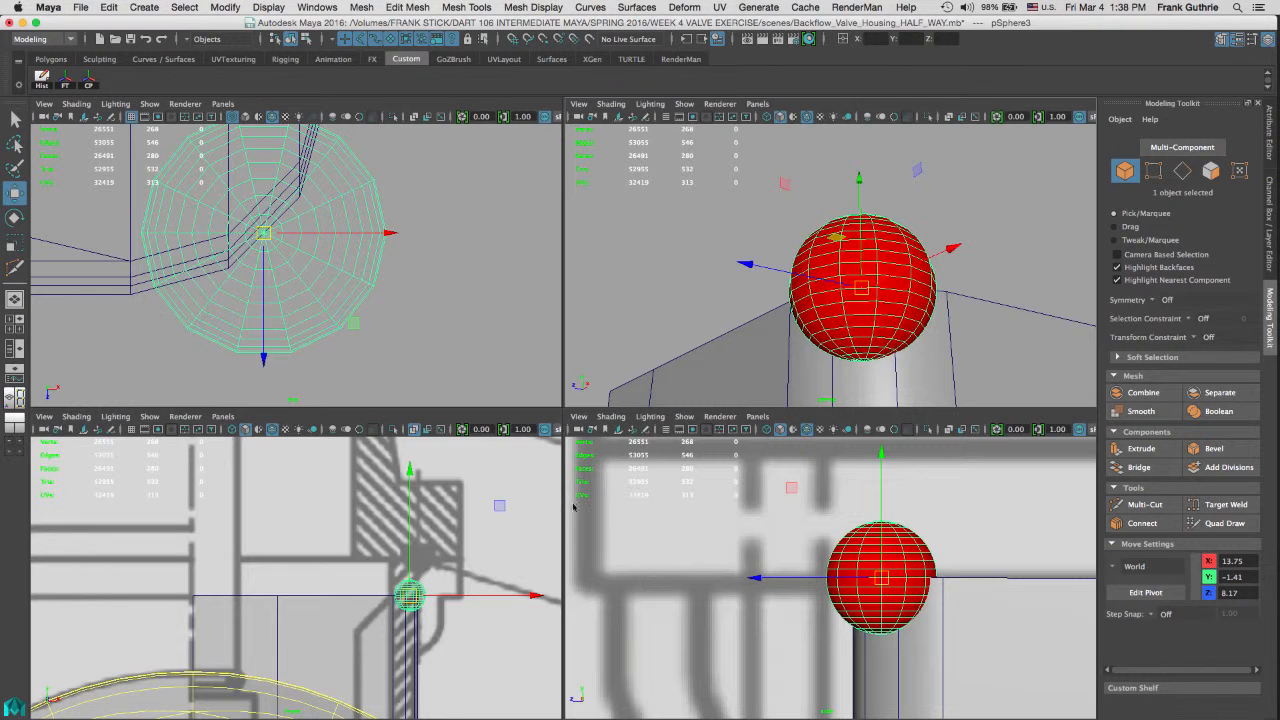
key(space)
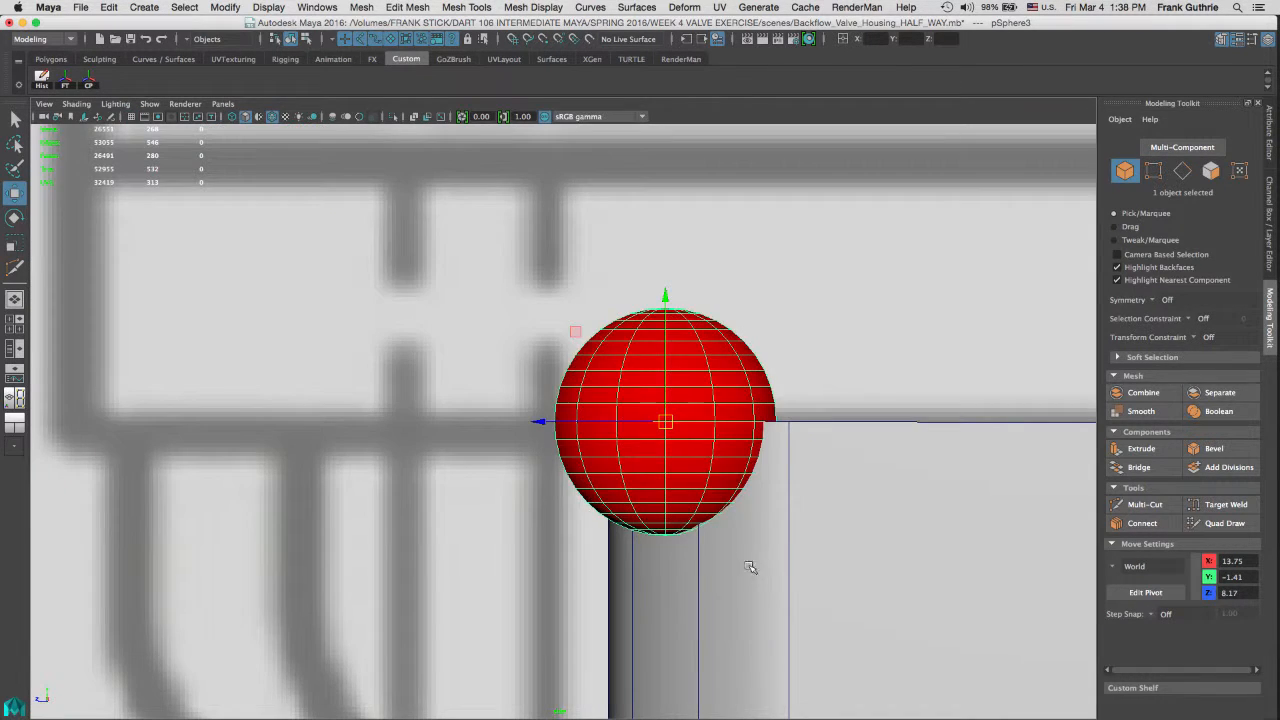
scroll(751, 563, down, 5)
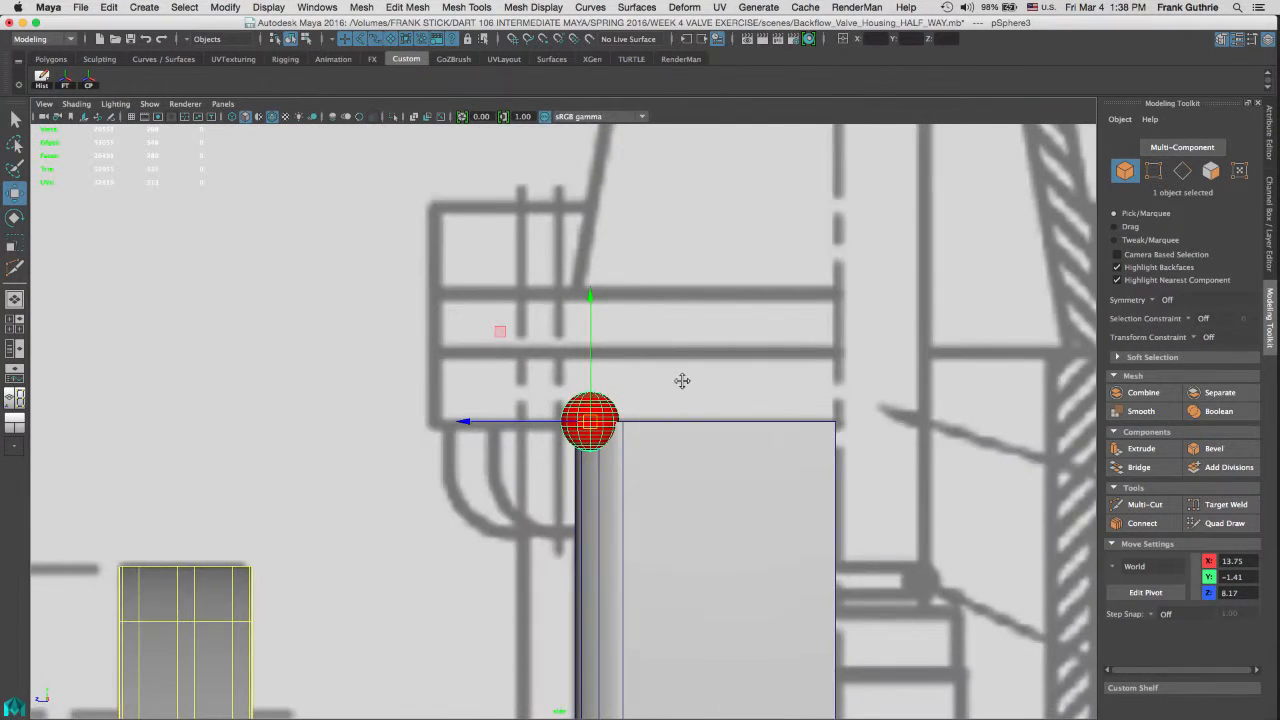
alt+middle_drag(682, 381, 687, 300)
alt+right_drag(494, 403, 751, 375)
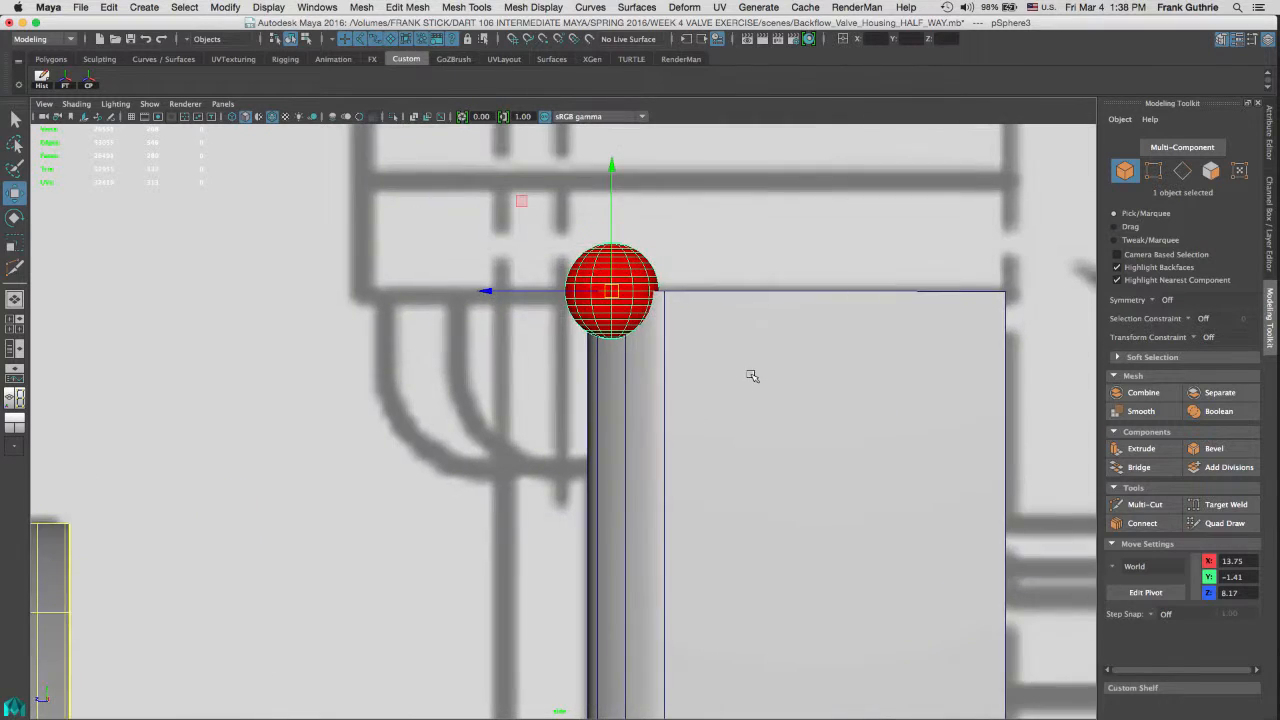
alt+middle_drag(544, 285, 566, 331)
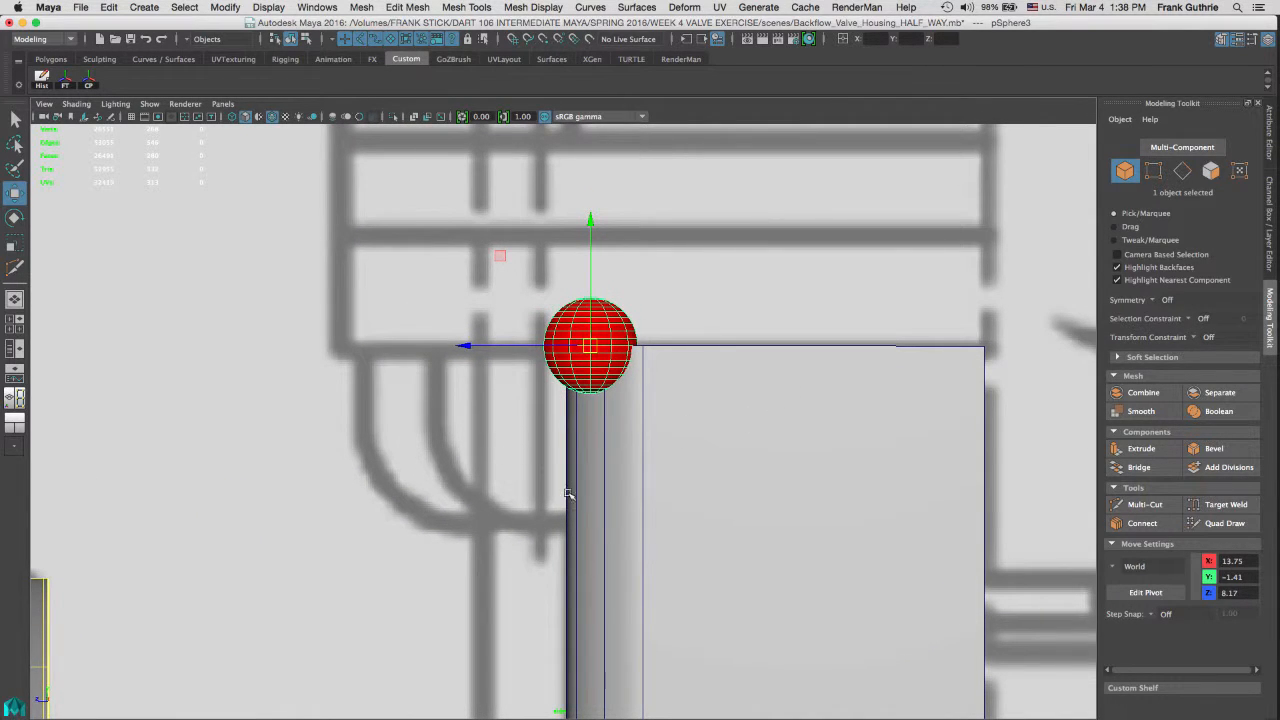
click(1270, 155)
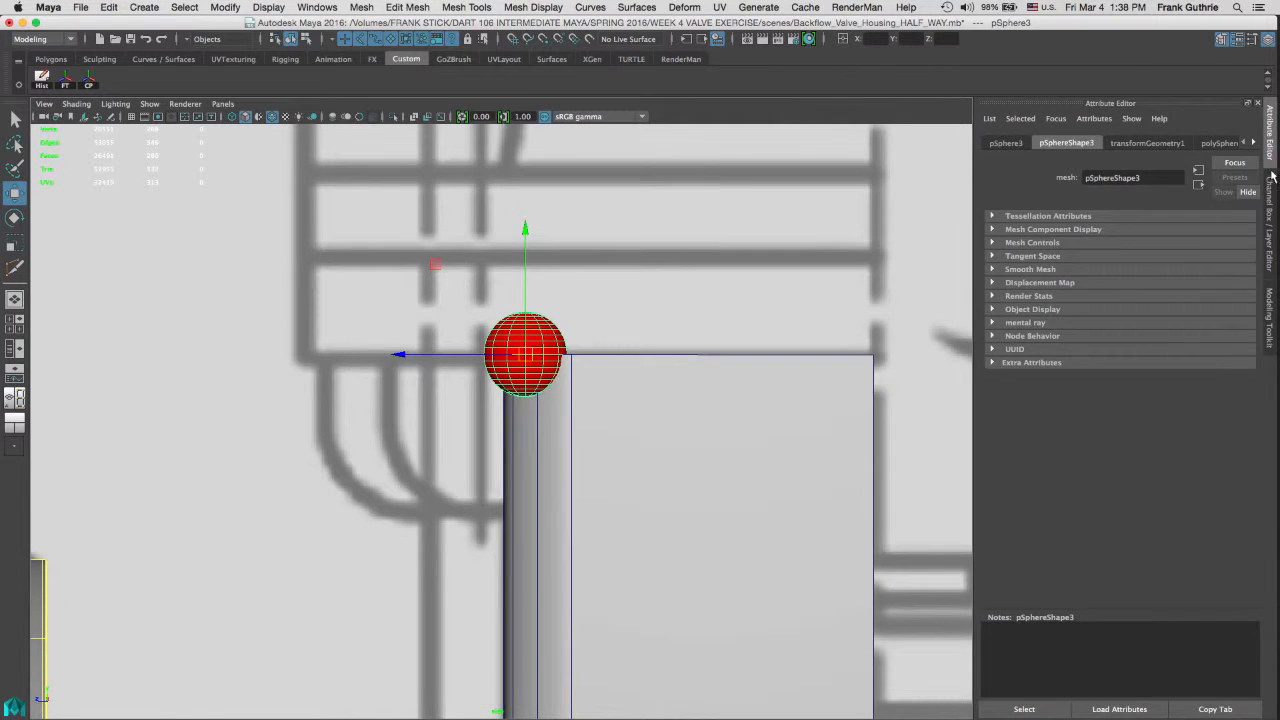
click(1271, 205)
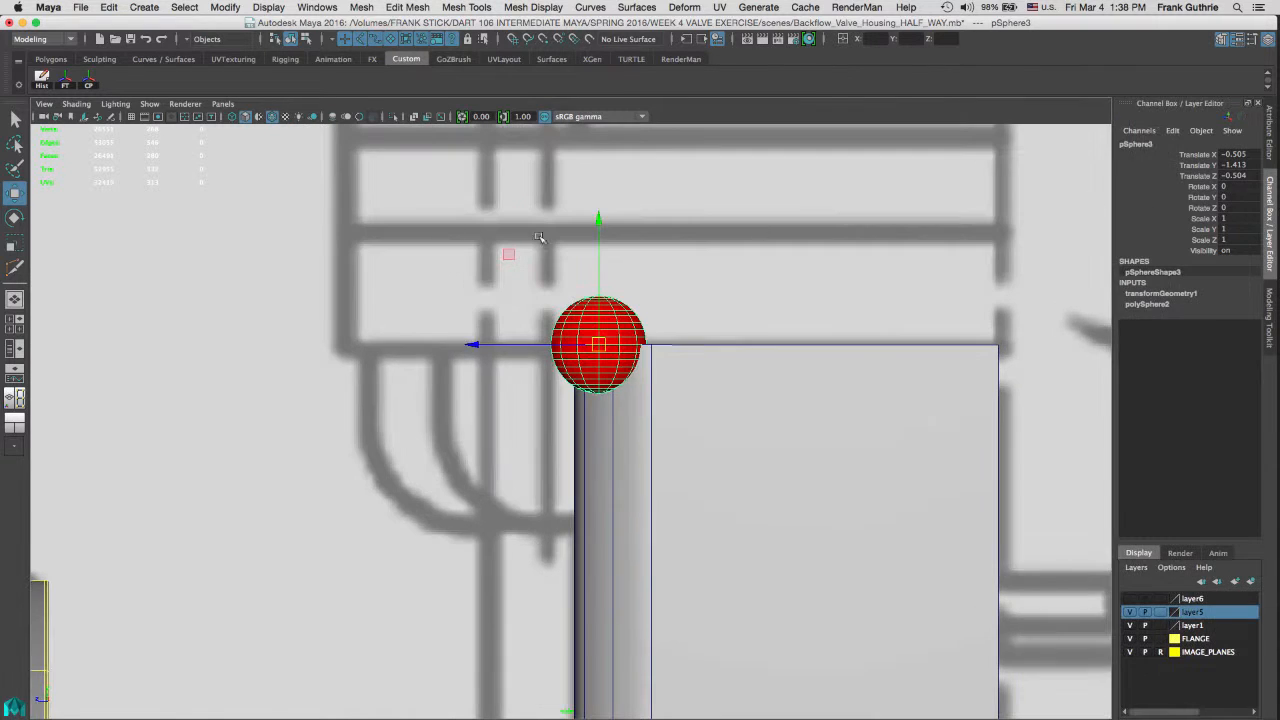
click(65, 84)
Step: Scale the sphere uniformly to 2.246 and move it to Translate Y -1.664 and Translate Z 1.255 over the drawn boss
drag(512, 341, 425, 358)
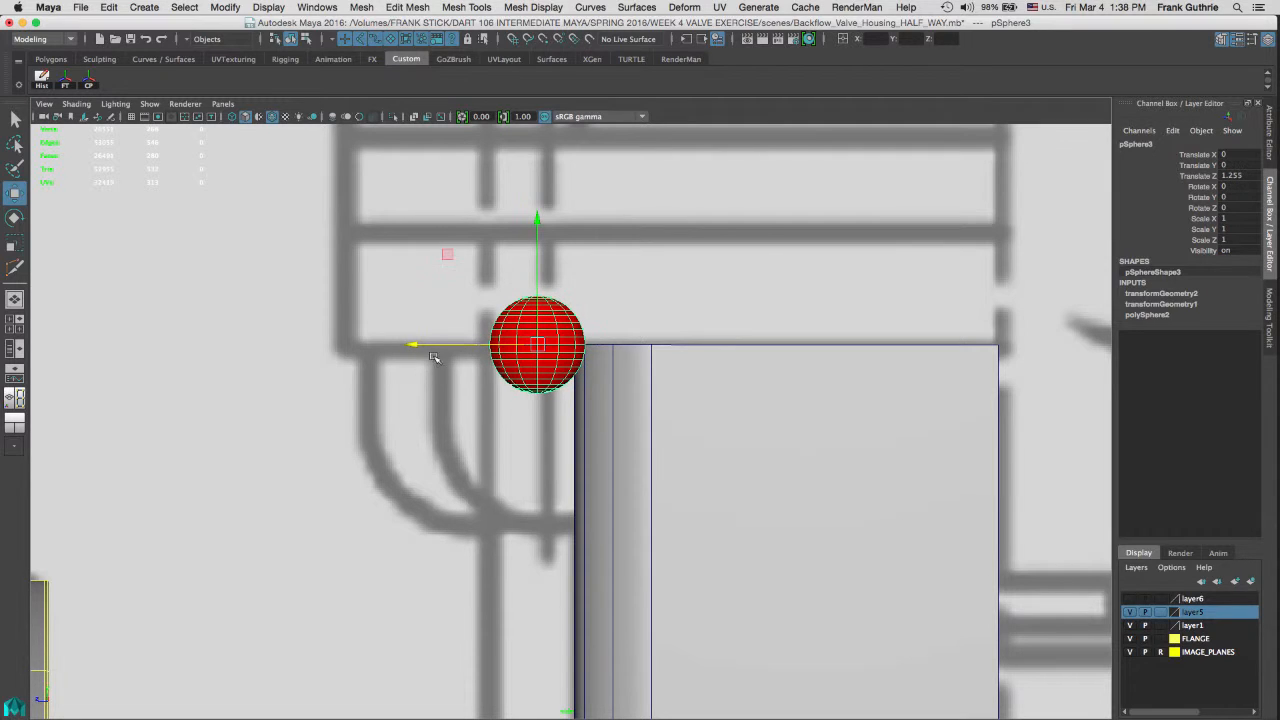
key(r)
drag(537, 345, 537, 312)
key(w)
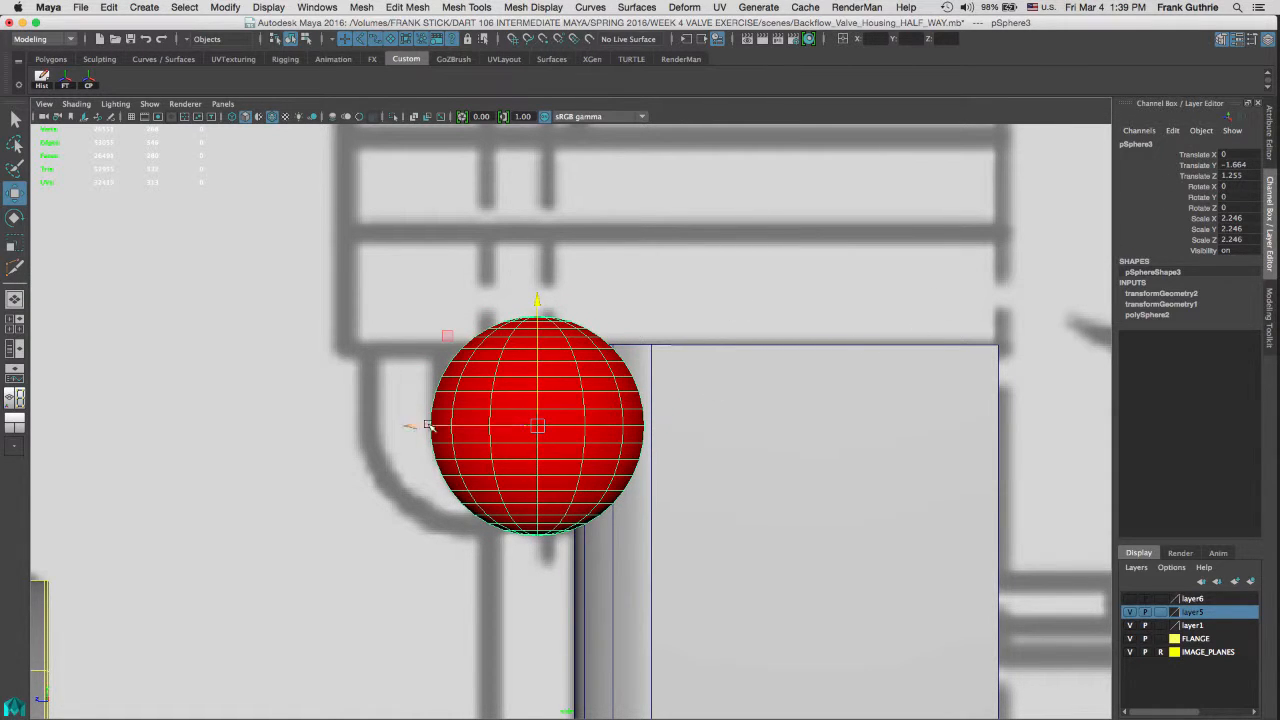
Step: Set the sphere's Translate X, Y and Z to 0, freeze its transformations and deselect it
key(space)
key(space)
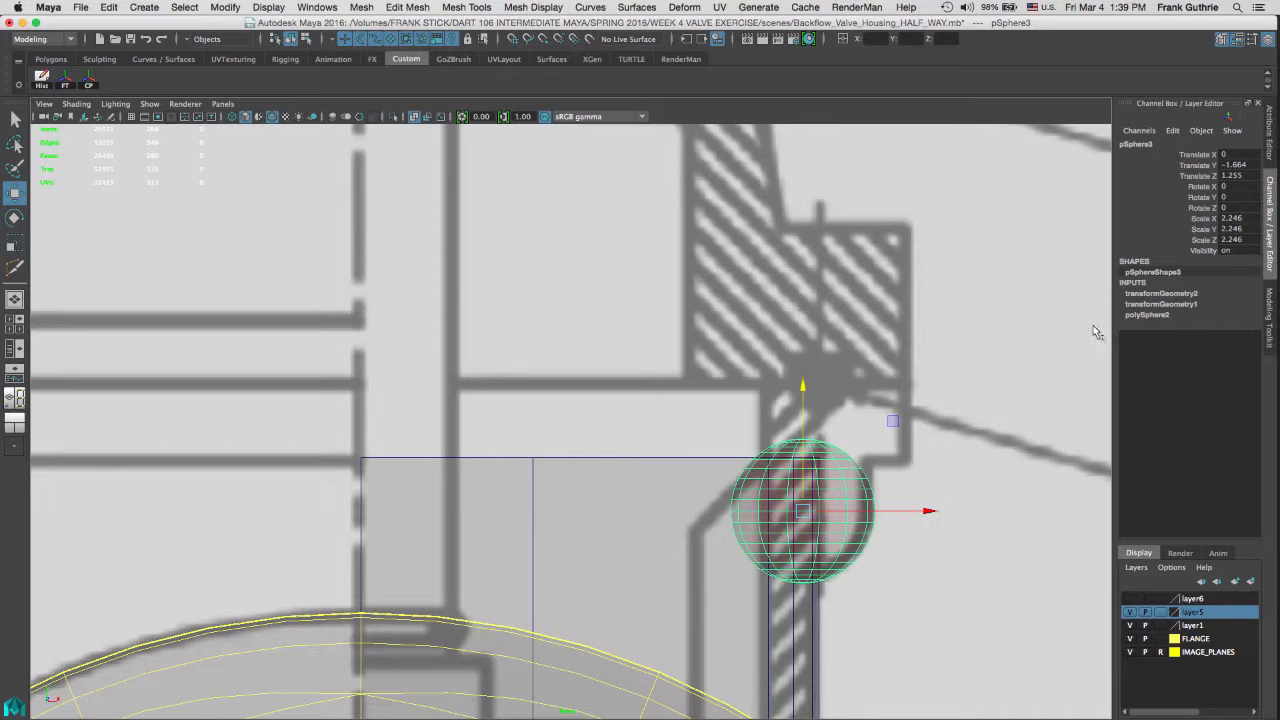
drag(1240, 155, 1240, 180)
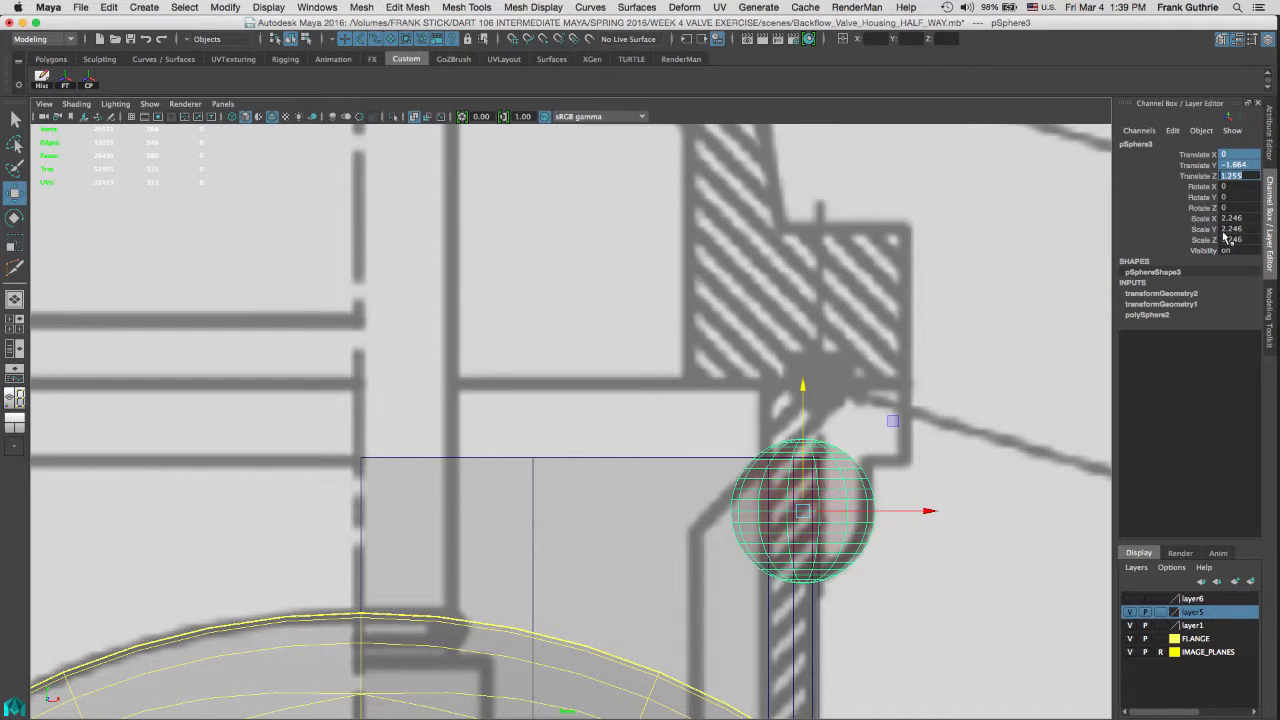
text(0)
key(Return)
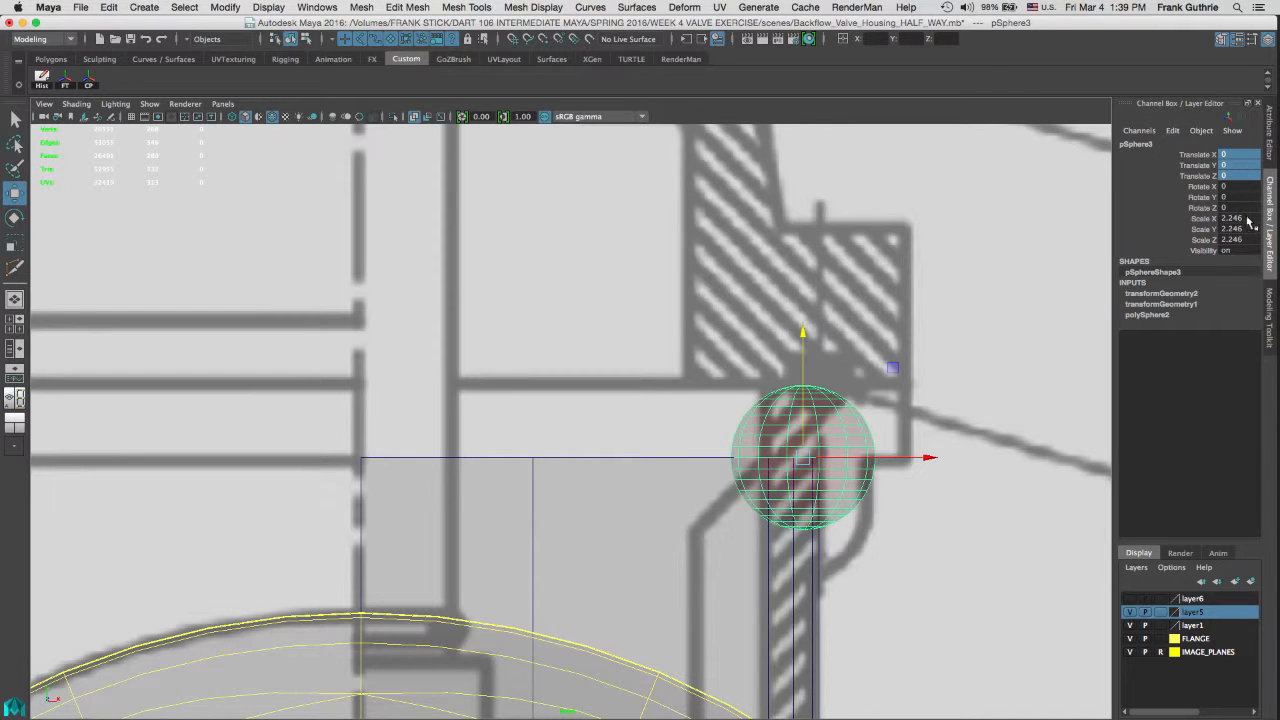
click(65, 79)
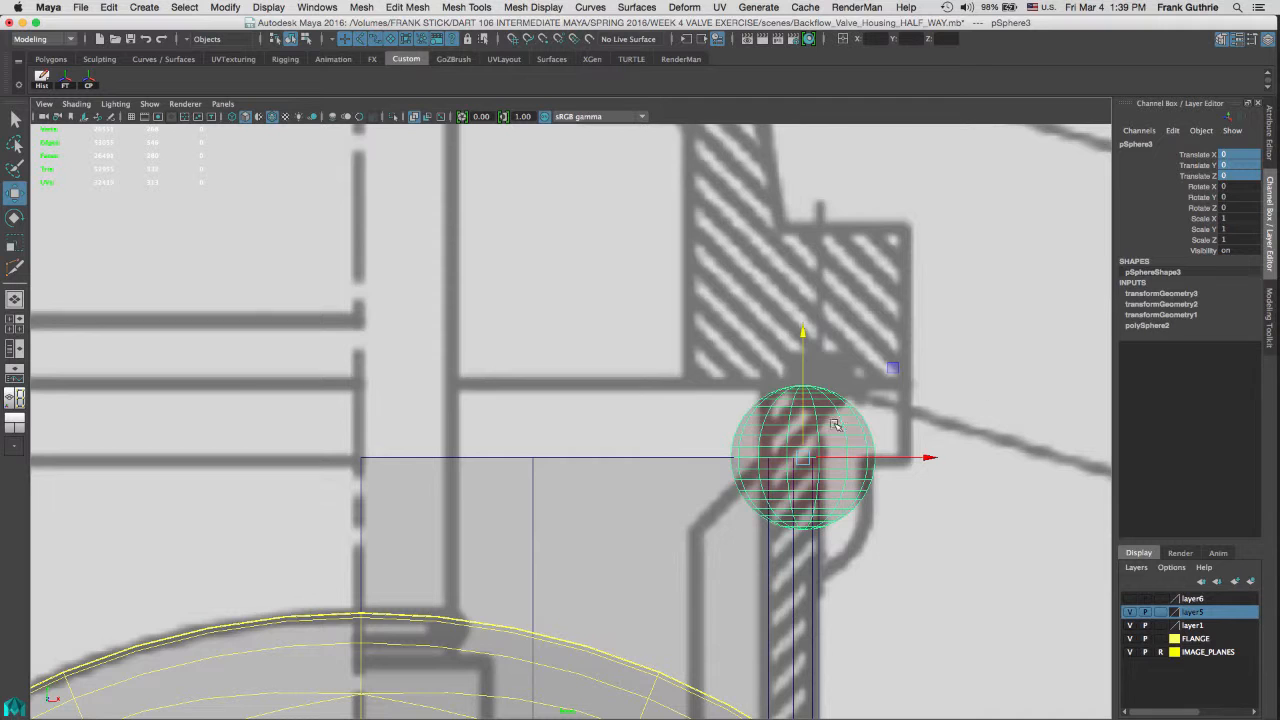
click(699, 333)
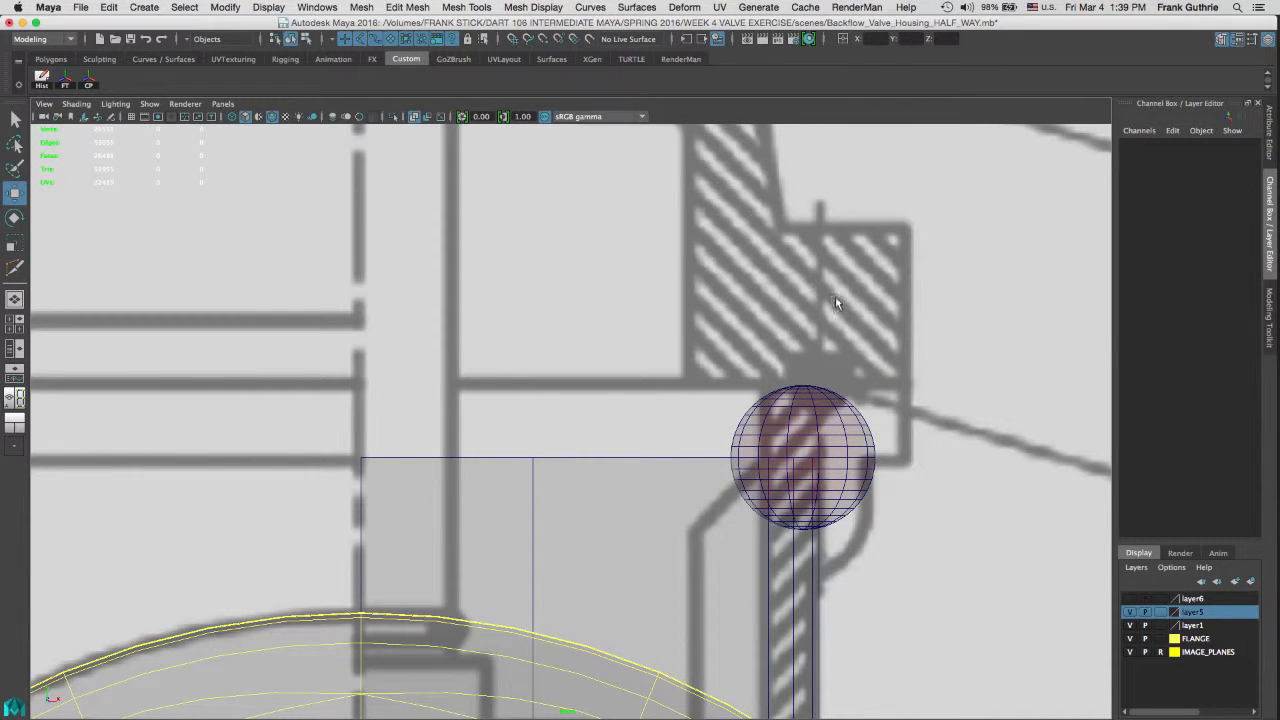
Step: Select the body's seven upper border edges and lower them to Y -6.13, below the drawn boss curve
key(space)
alt+right_drag(845, 320, 784, 296)
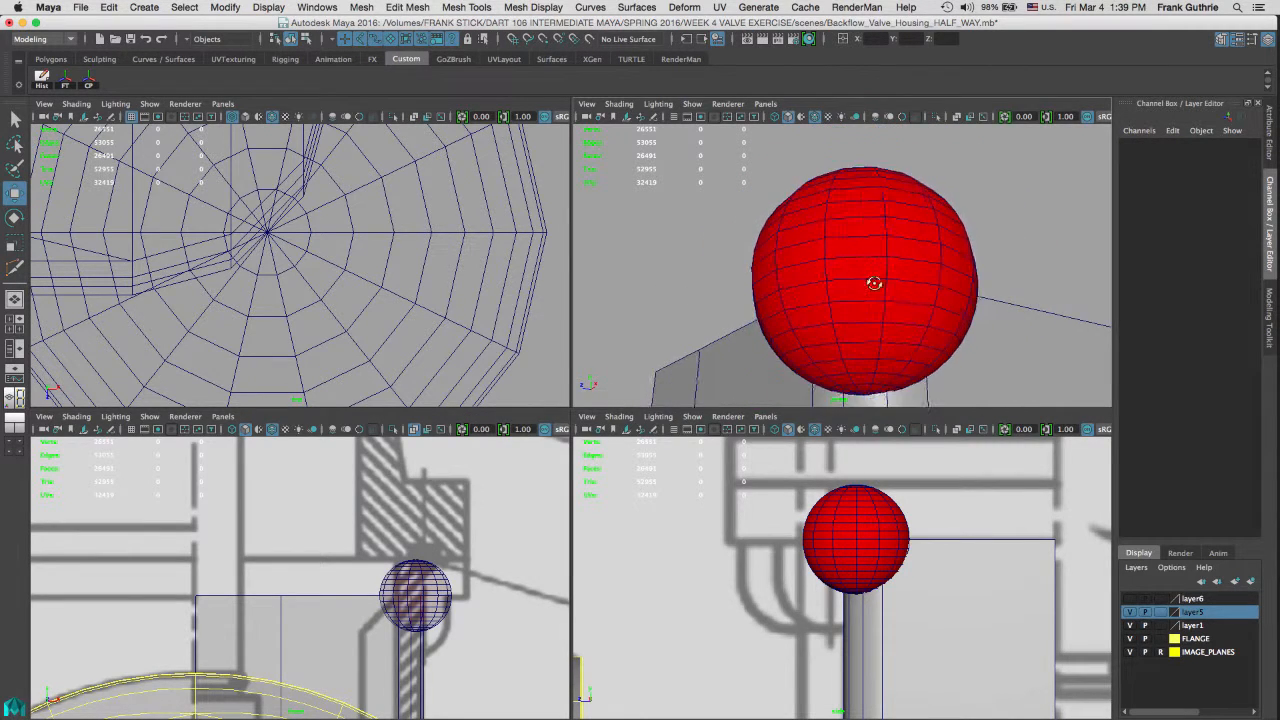
alt+drag(874, 283, 903, 268)
alt+right_drag(903, 268, 852, 234)
alt+drag(851, 234, 921, 270)
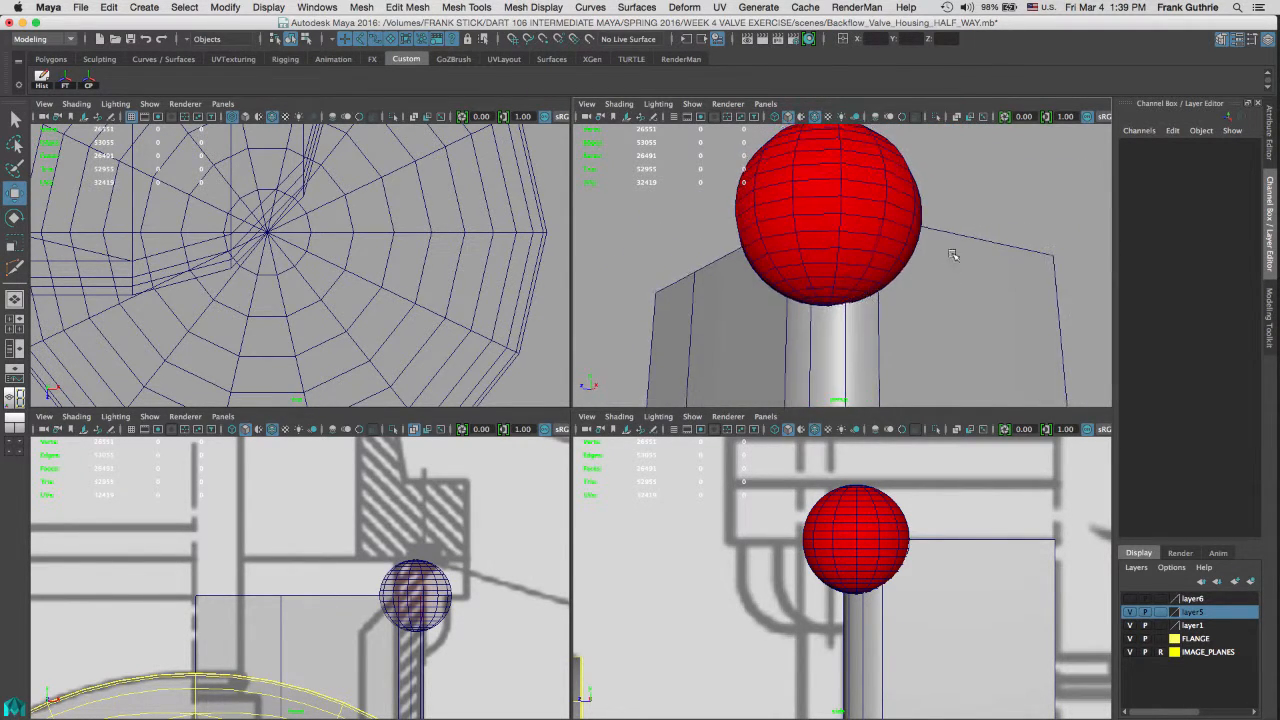
right_drag(965, 246, 975, 213)
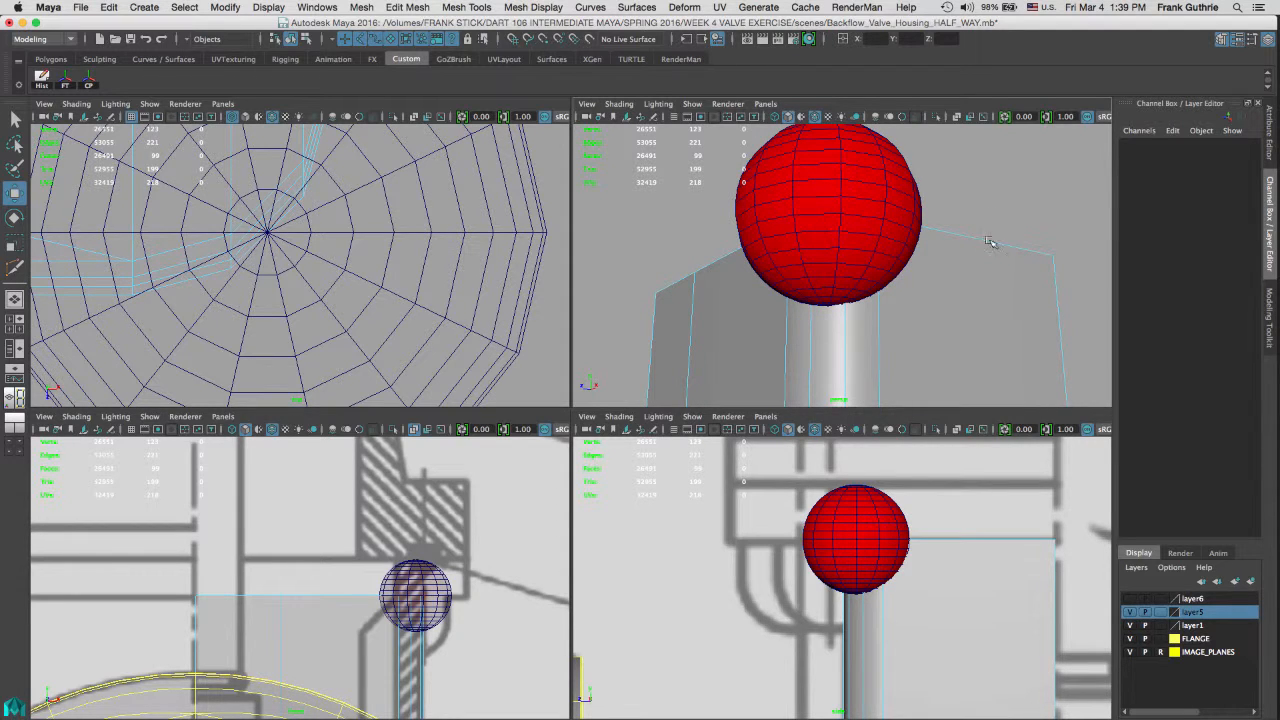
double_click(990, 243)
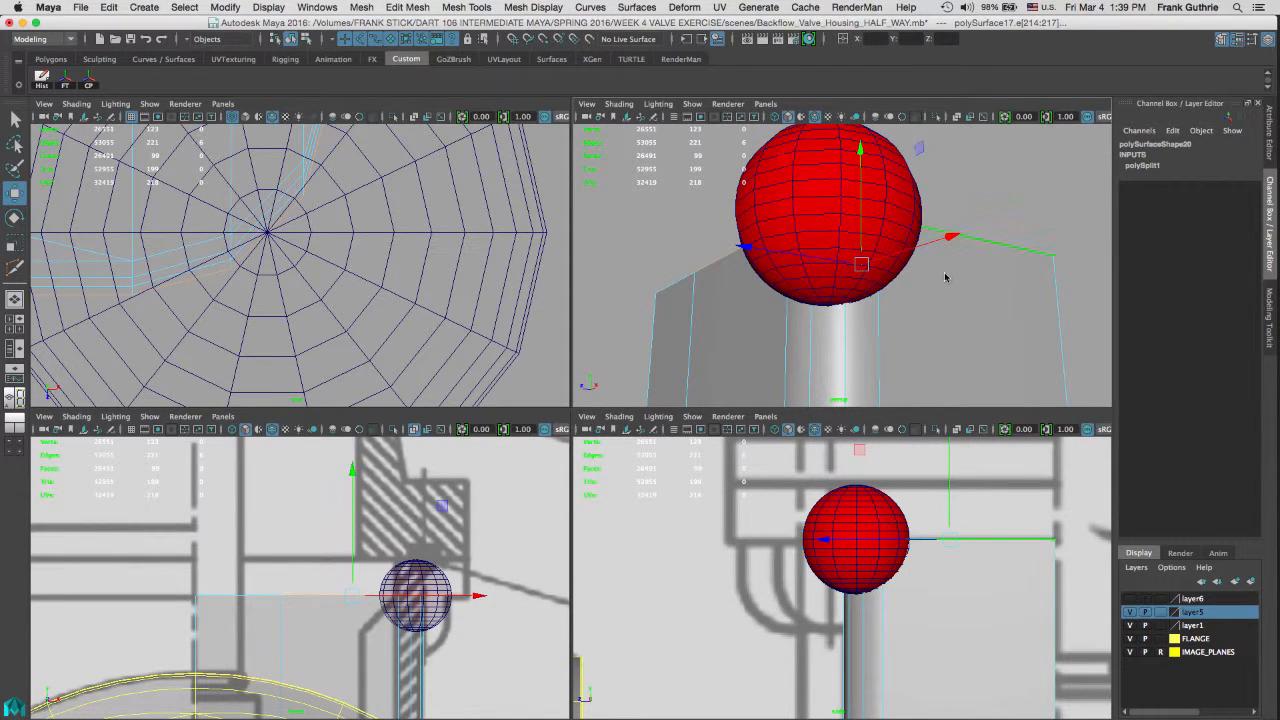
shift+click(682, 289)
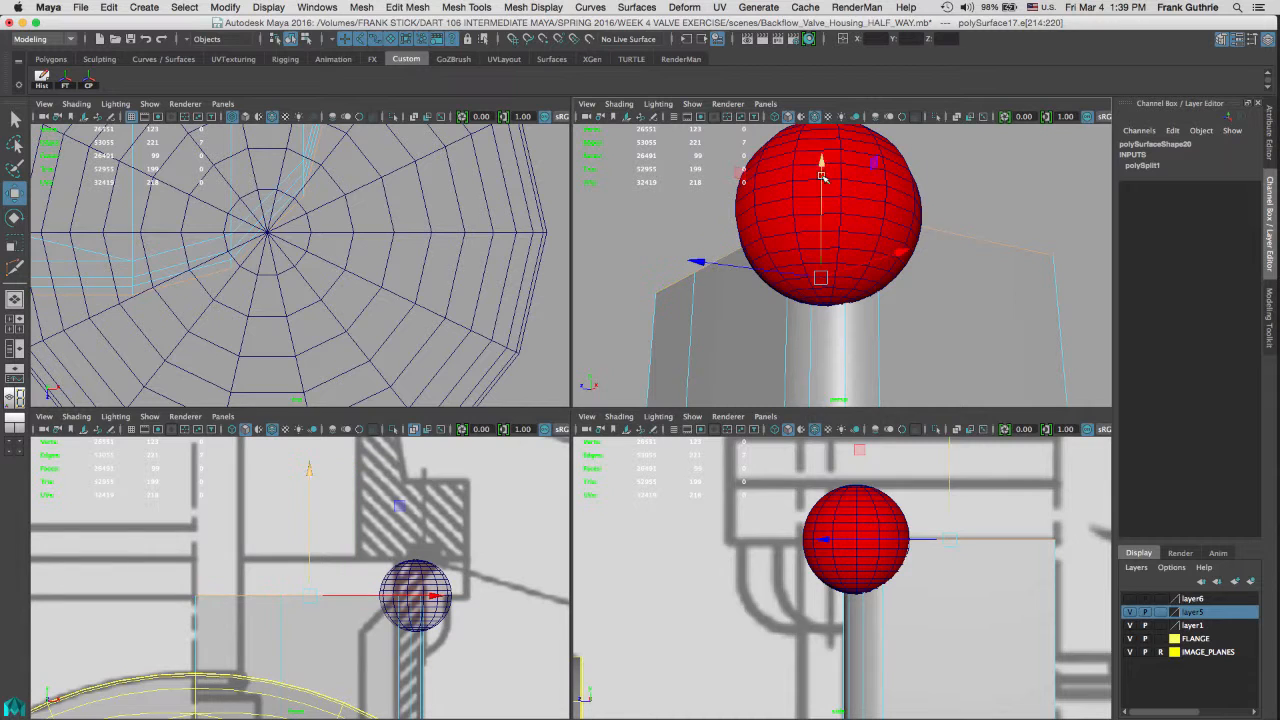
drag(821, 177, 803, 284)
key(space)
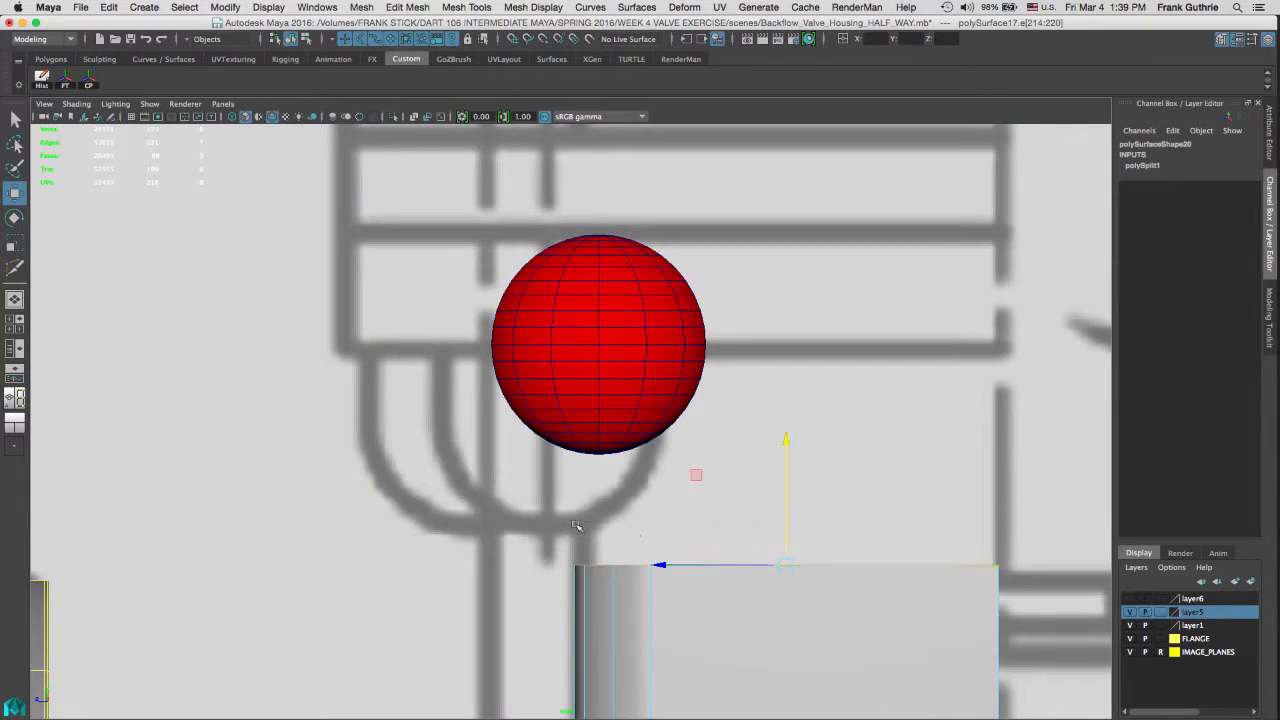
drag(790, 458, 788, 468)
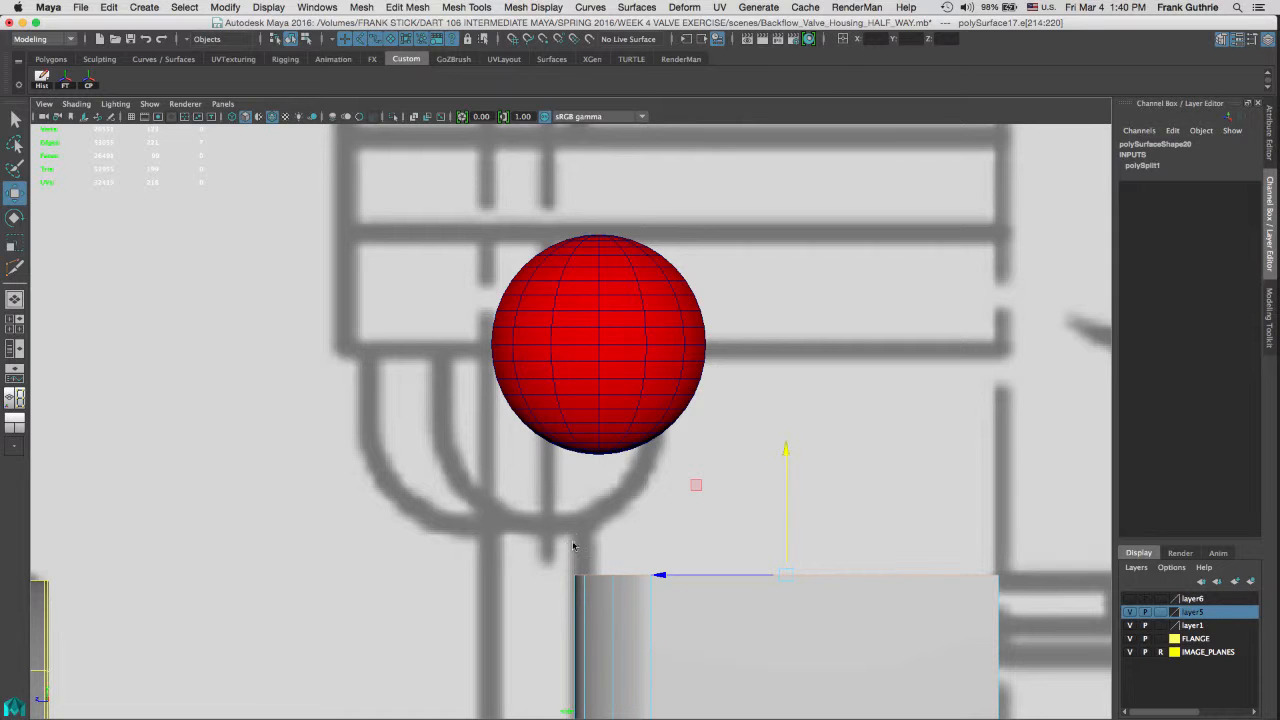
Step: Extrude the seven selected upper border edges of the body below the sphere
key(space)
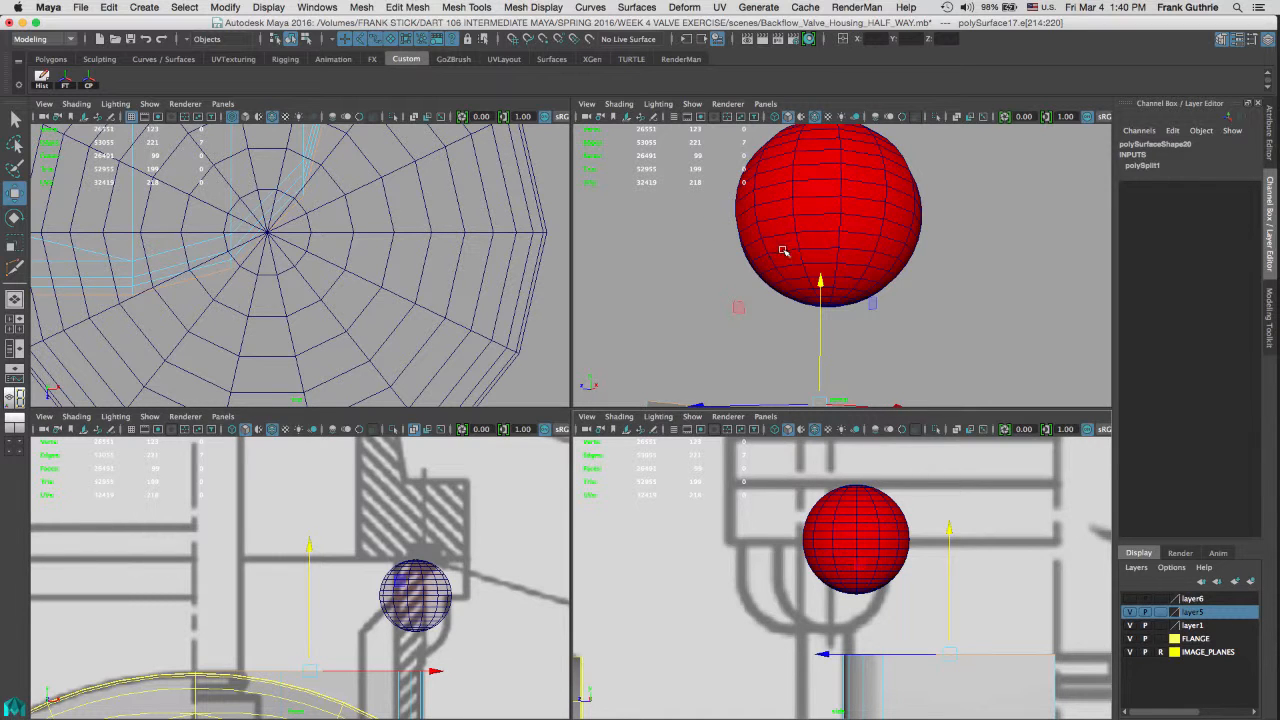
key(space)
alt+right_drag(852, 304, 457, 323)
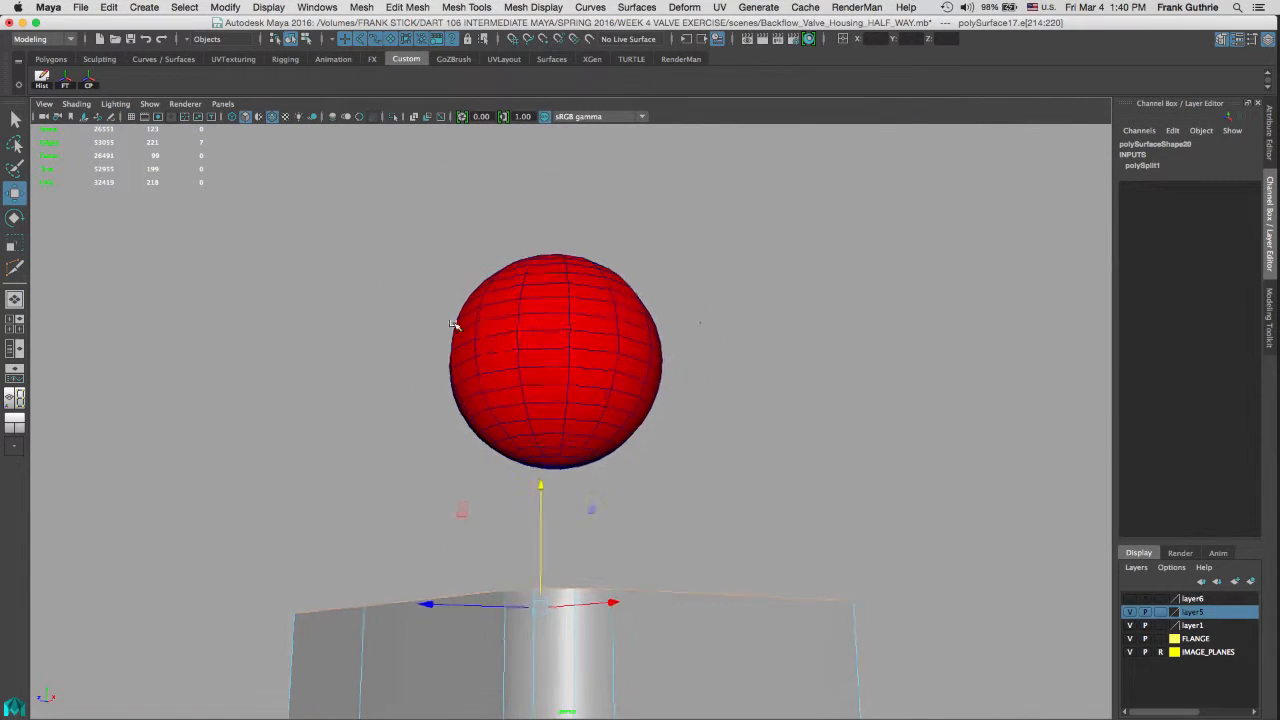
alt+middle_drag(690, 304, 706, 217)
alt+drag(669, 456, 688, 394)
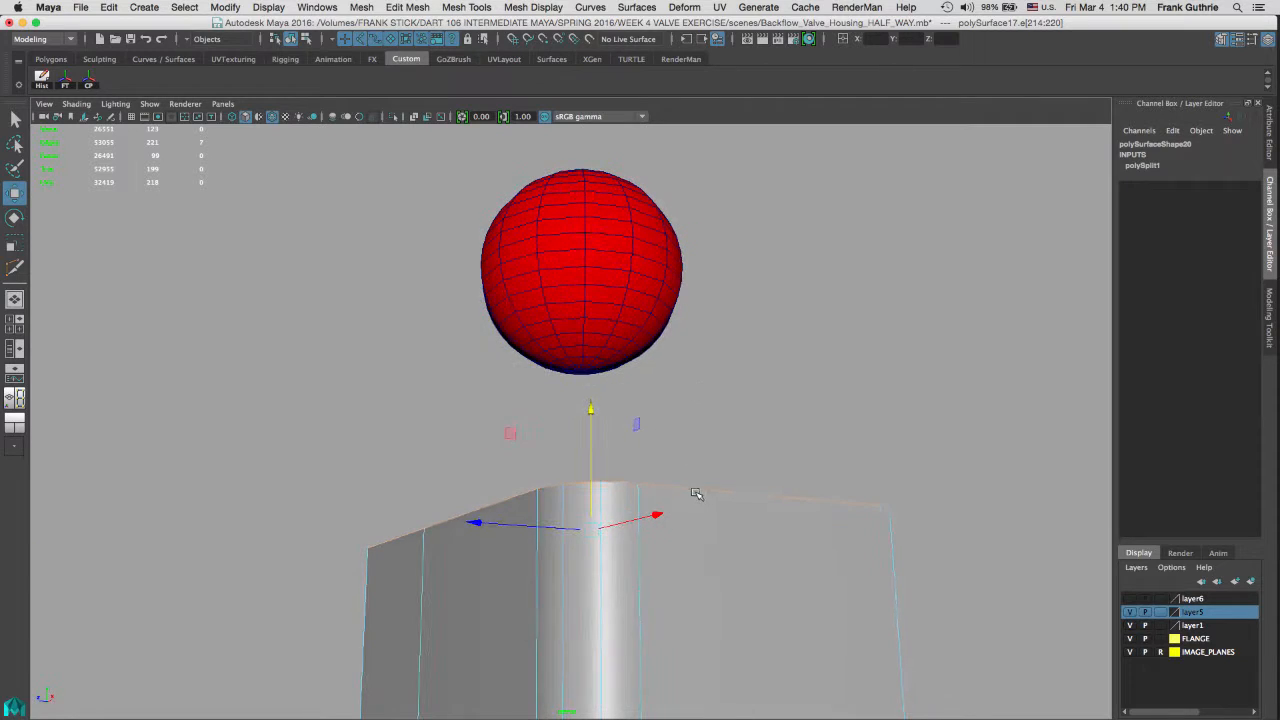
shift+right_click(730, 401)
click(1267, 330)
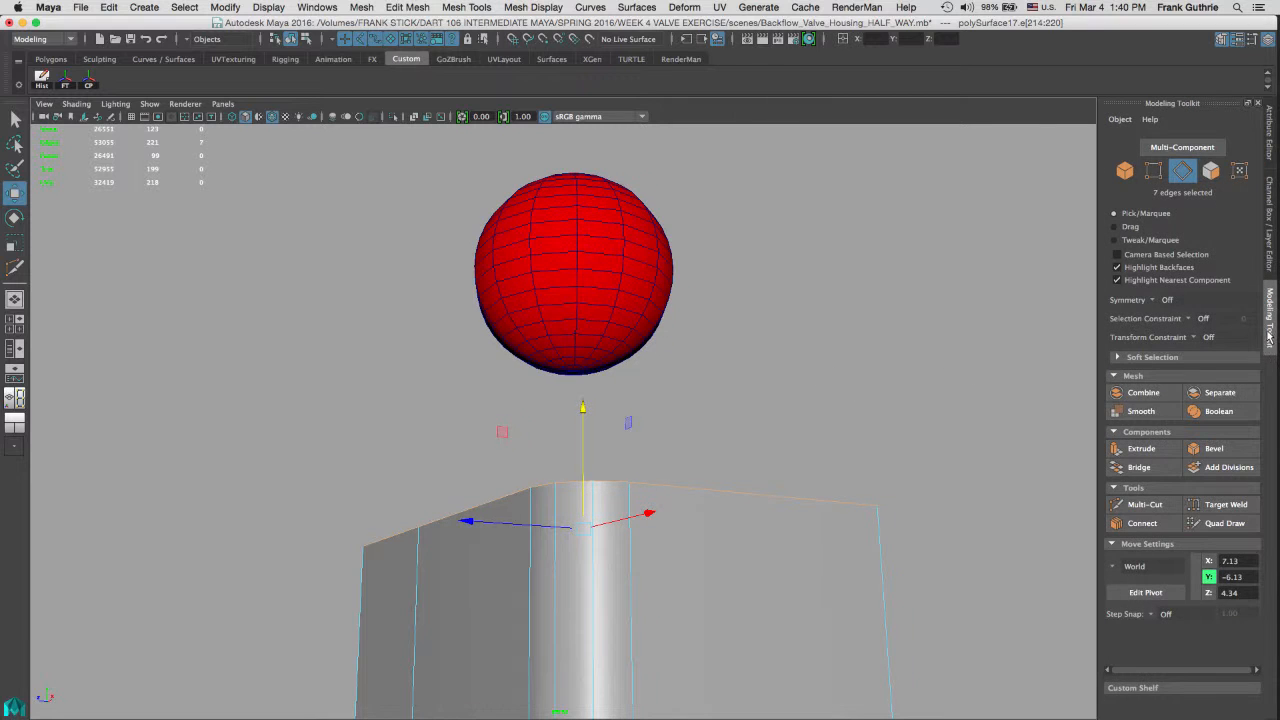
click(1142, 449)
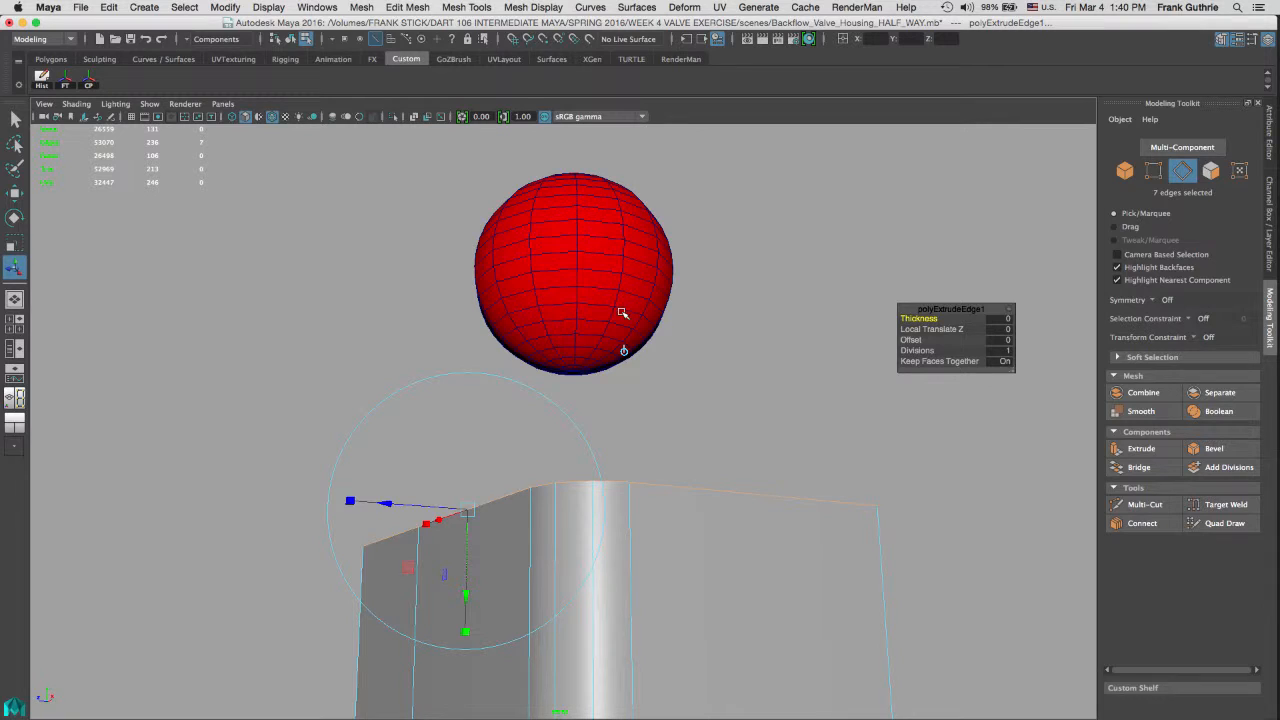
Step: Raise the extruded border edges to Y 0.70, up to the drawn flange line in the side reference view
key(w)
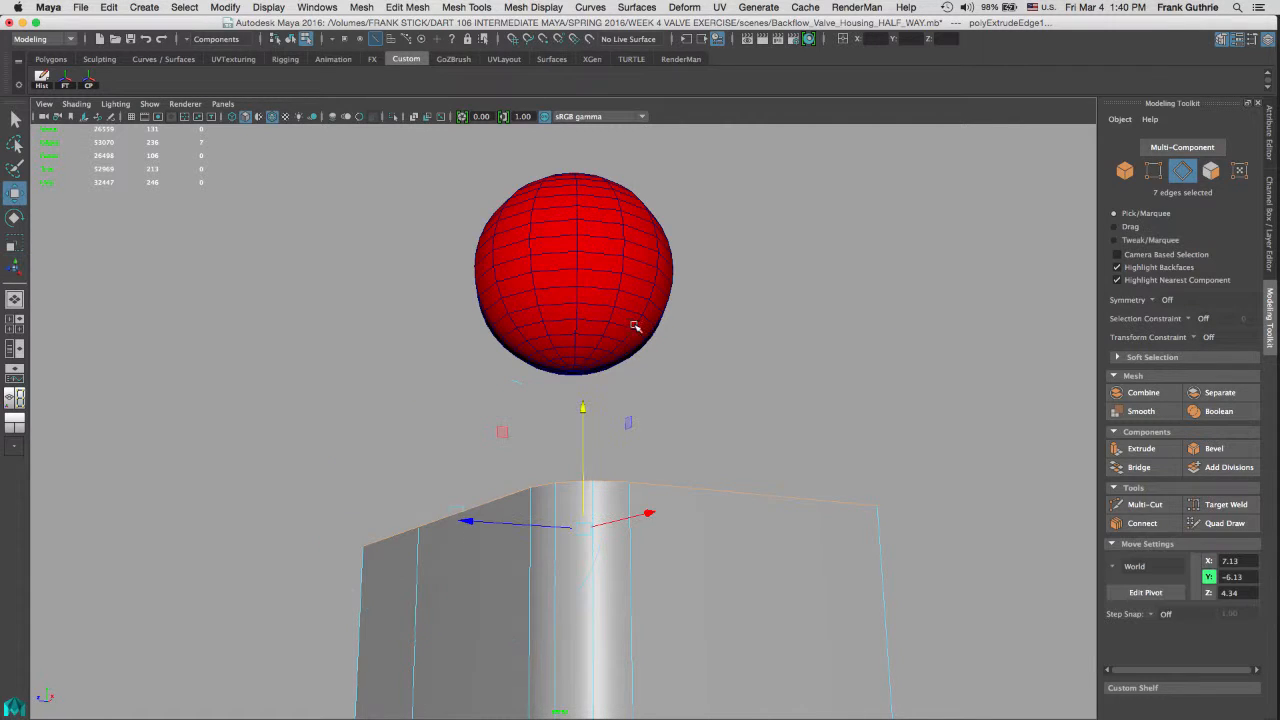
drag(582, 412, 600, 200)
key(space)
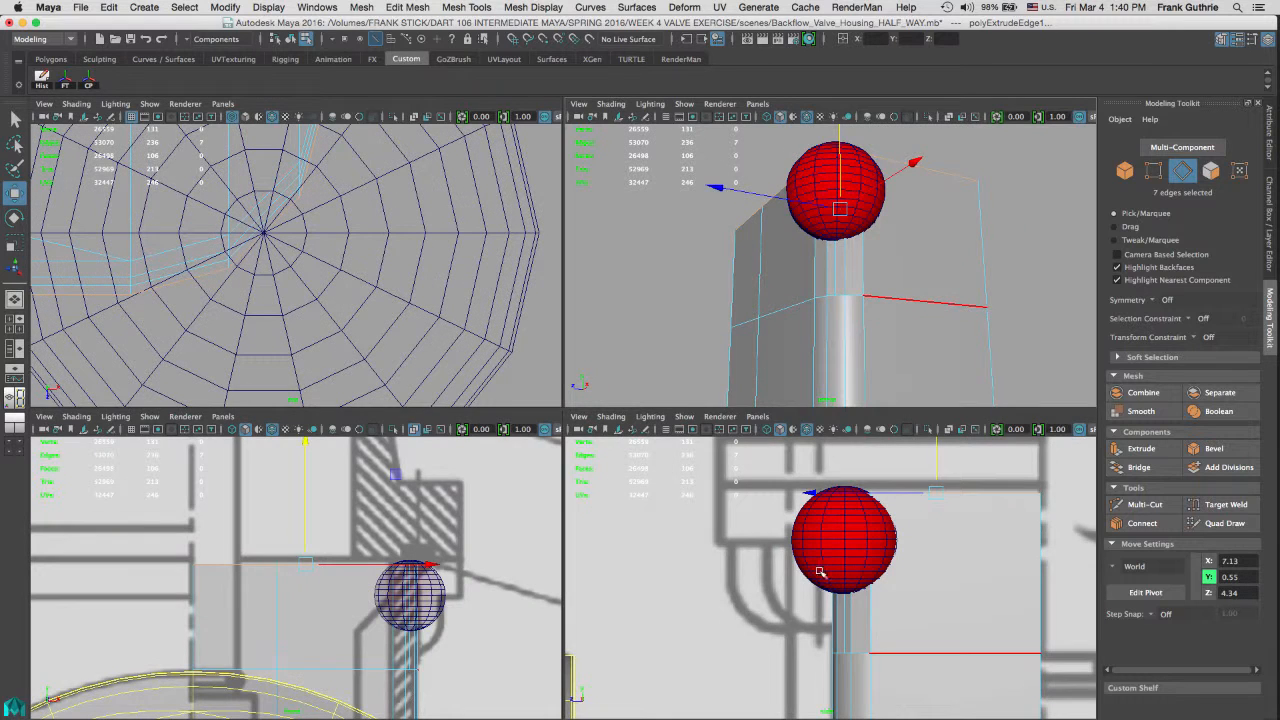
key(space)
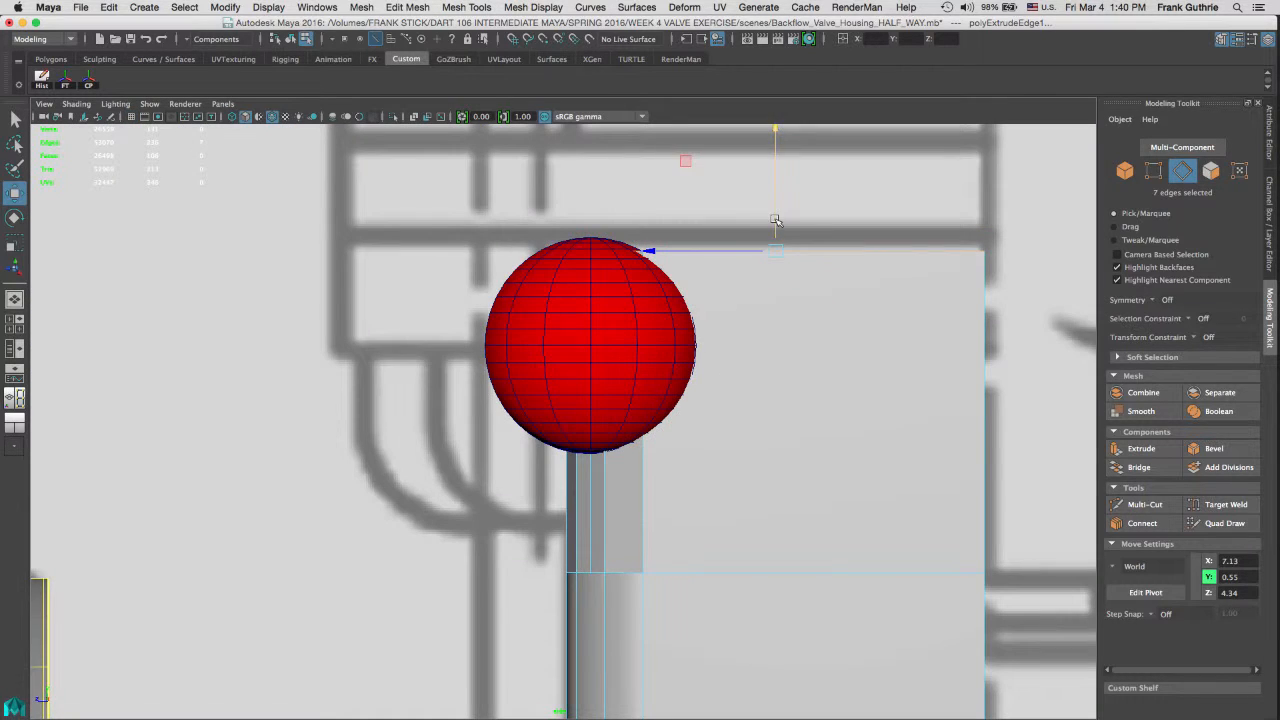
drag(776, 220, 772, 214)
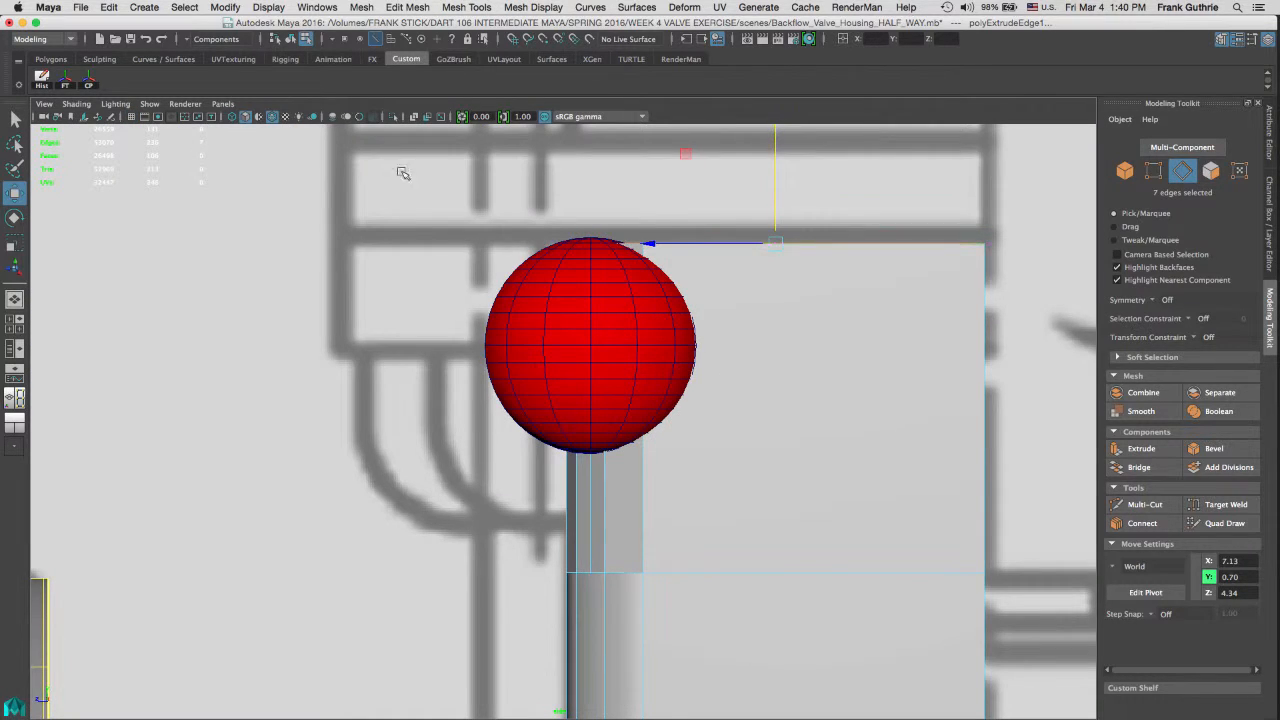
Step: Delete the extruded face at the far end of the new strip, beyond the vertical edge beside the rounded corner
key(space)
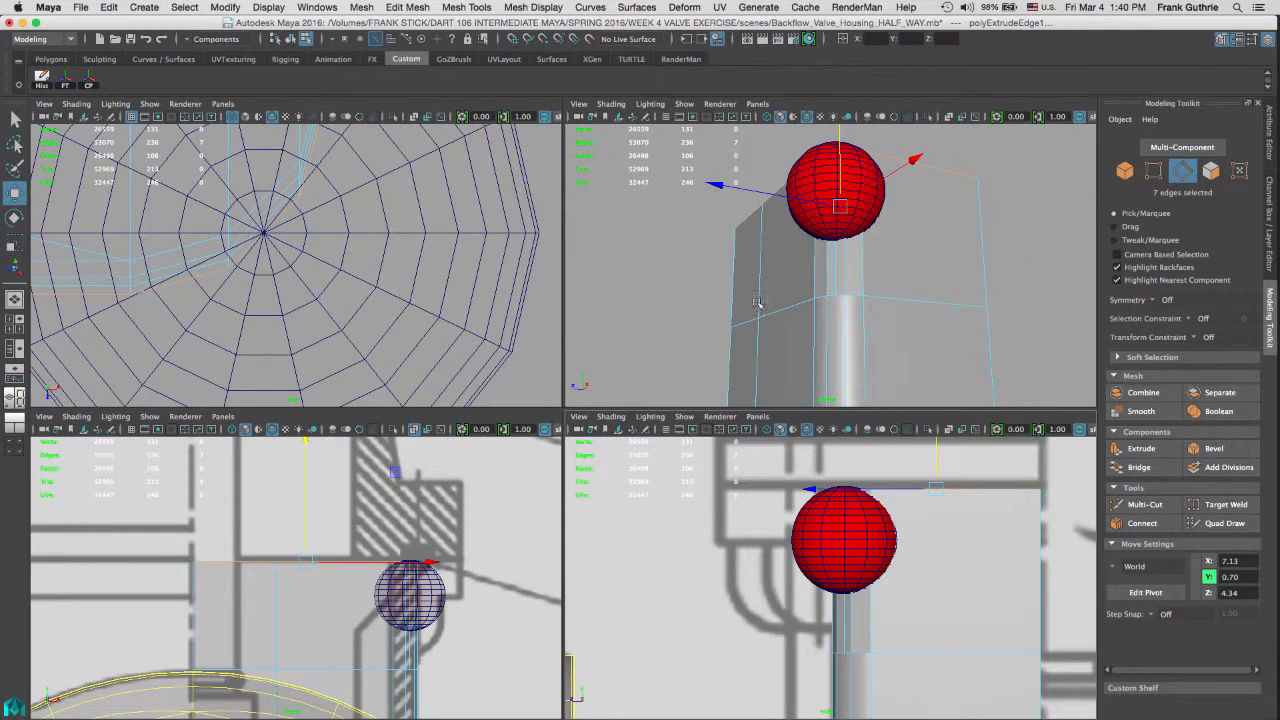
key(space)
right_drag(467, 387, 425, 392)
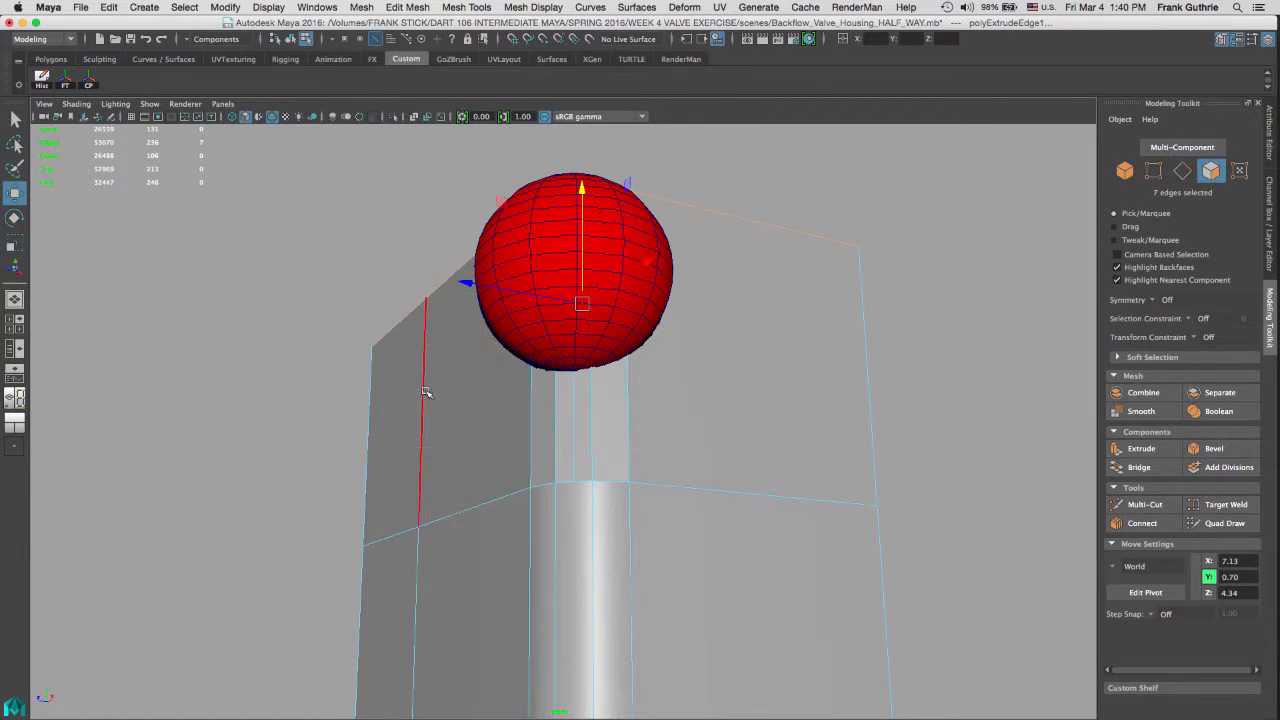
click(396, 435)
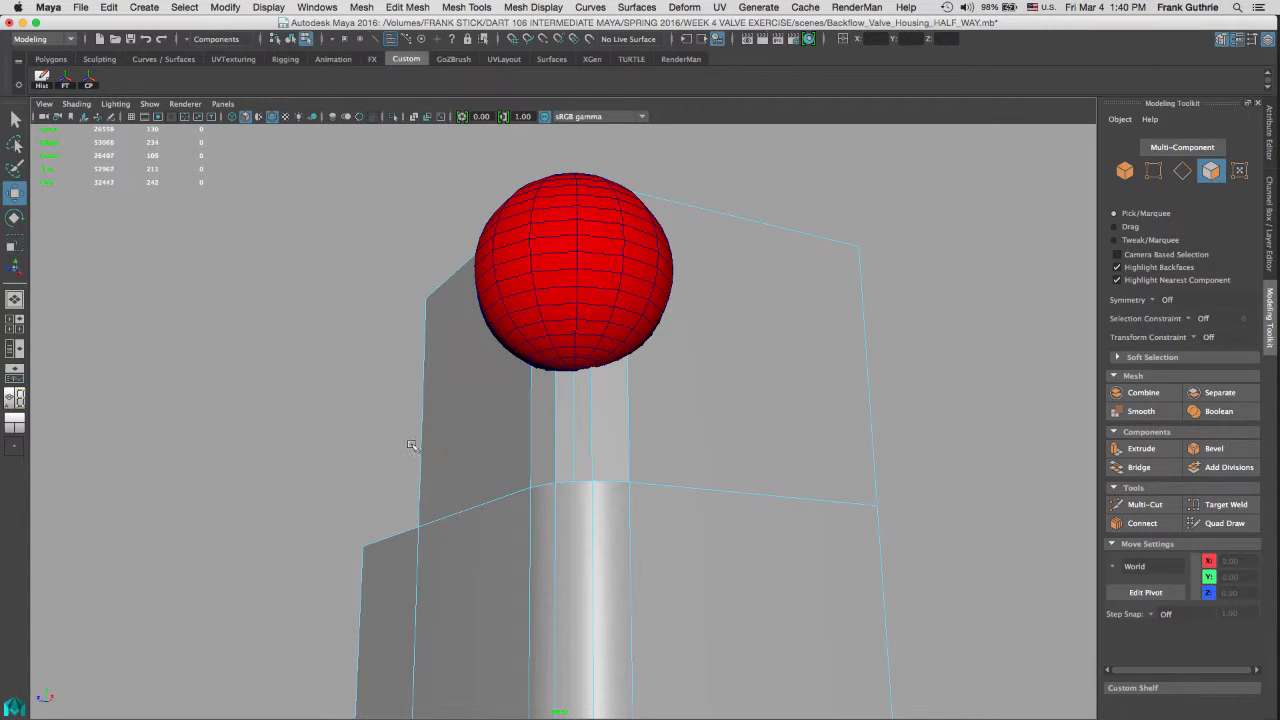
Step: Extract the six remaining faces of the extruded strip from the body and return to object selection
double_click(757, 388)
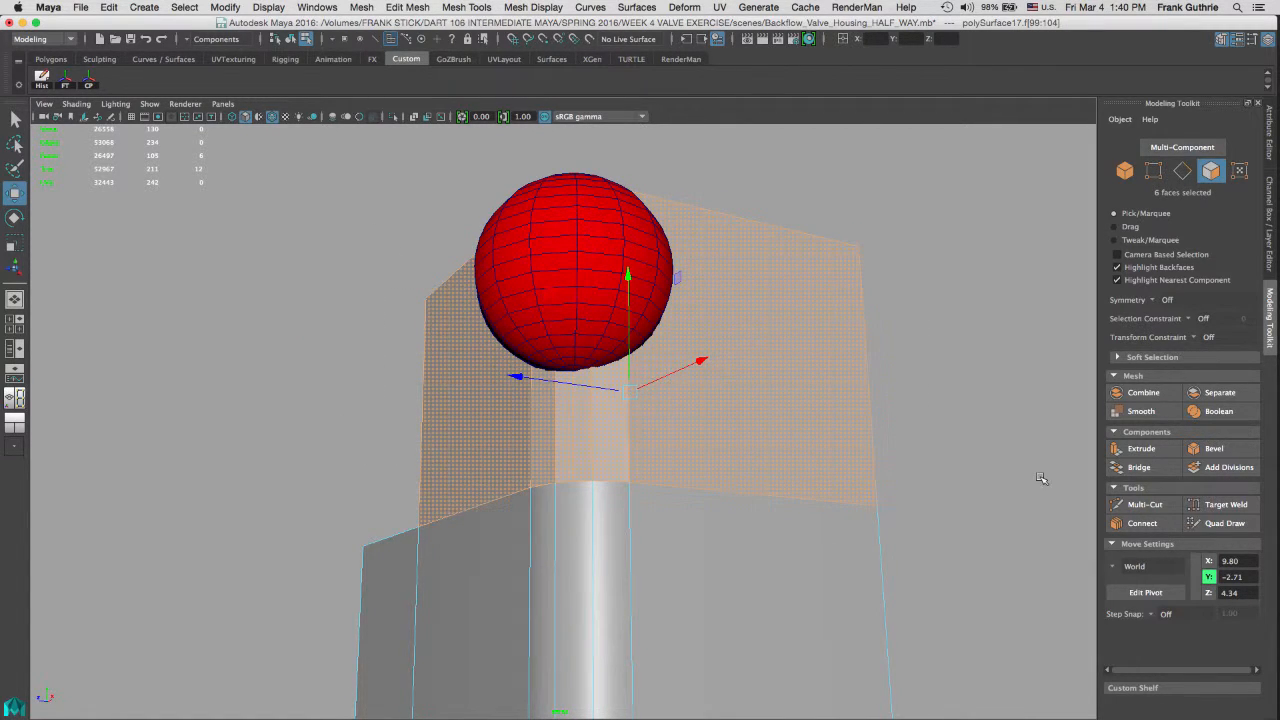
click(404, 8)
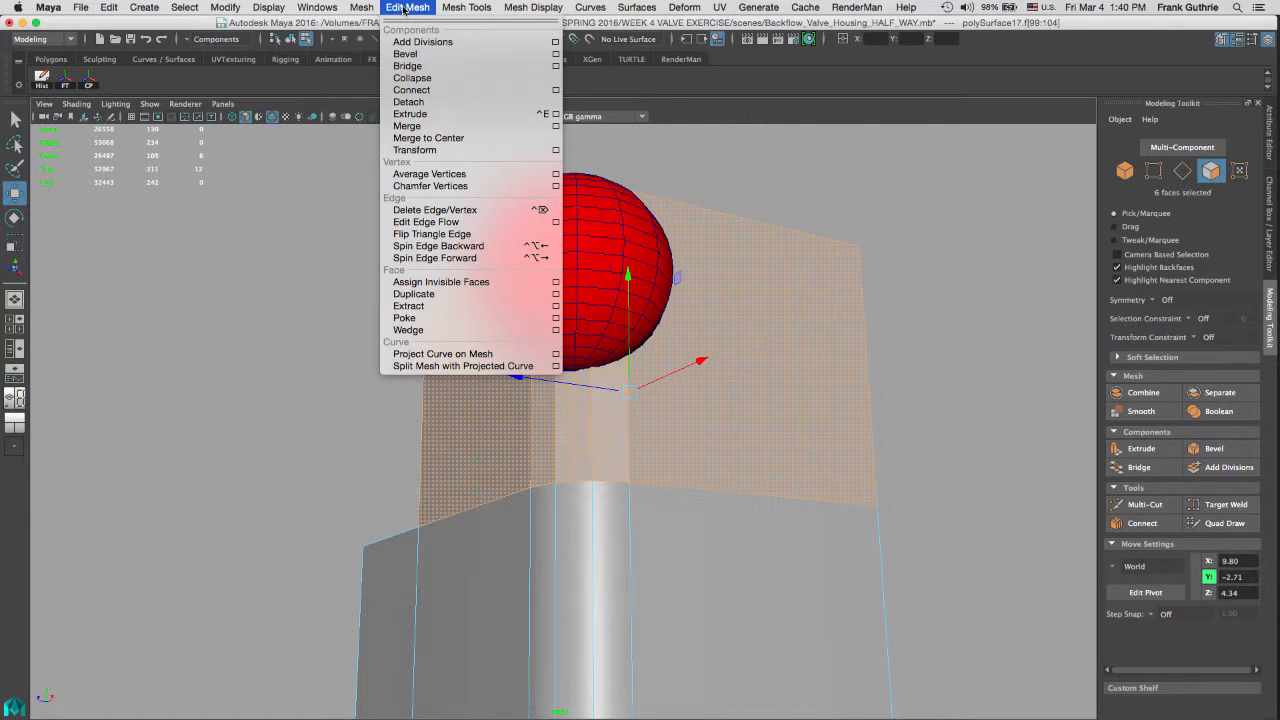
click(435, 306)
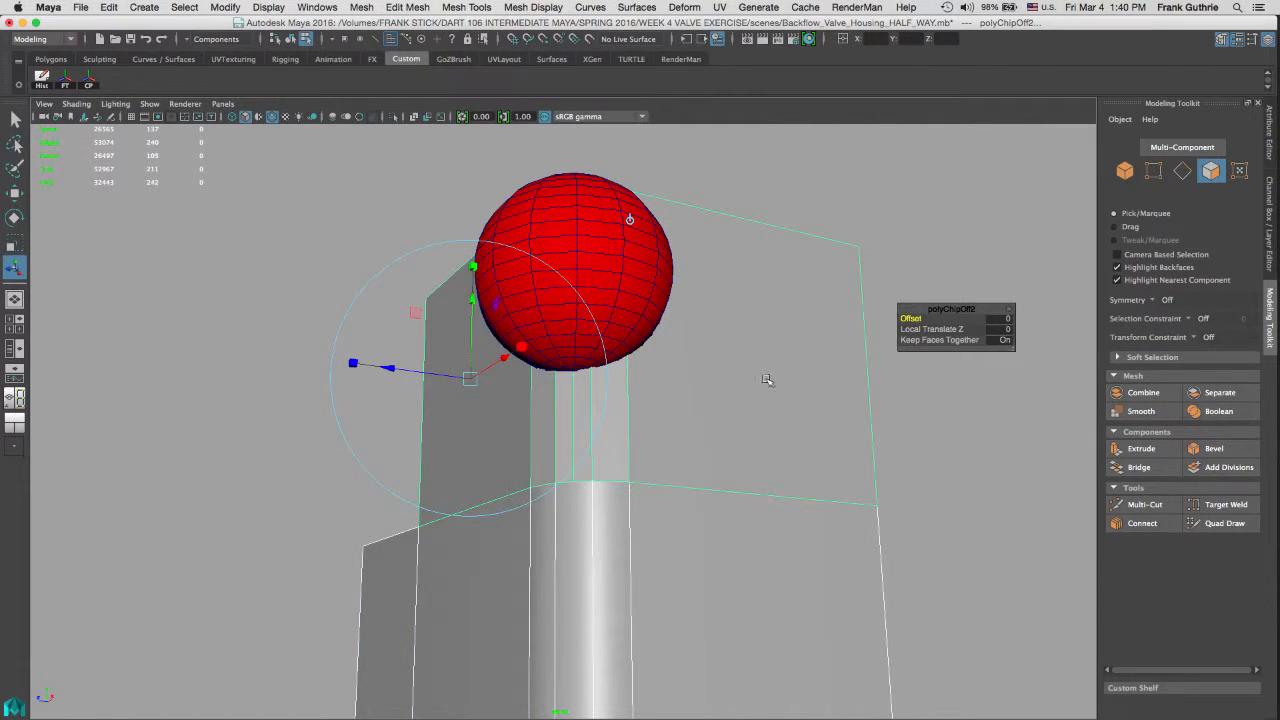
right_drag(758, 327, 812, 306)
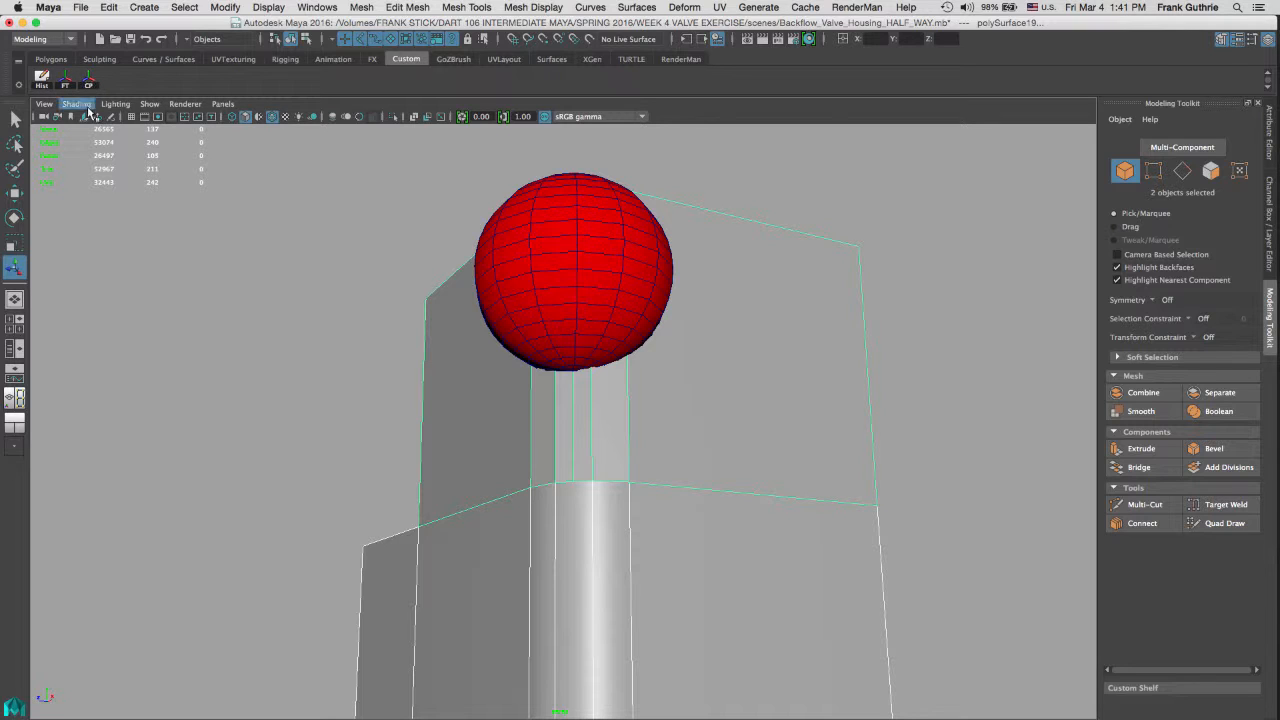
Step: Hide layer5, keep layer1 visible, and select only the extracted strip around the sphere
click(1266, 256)
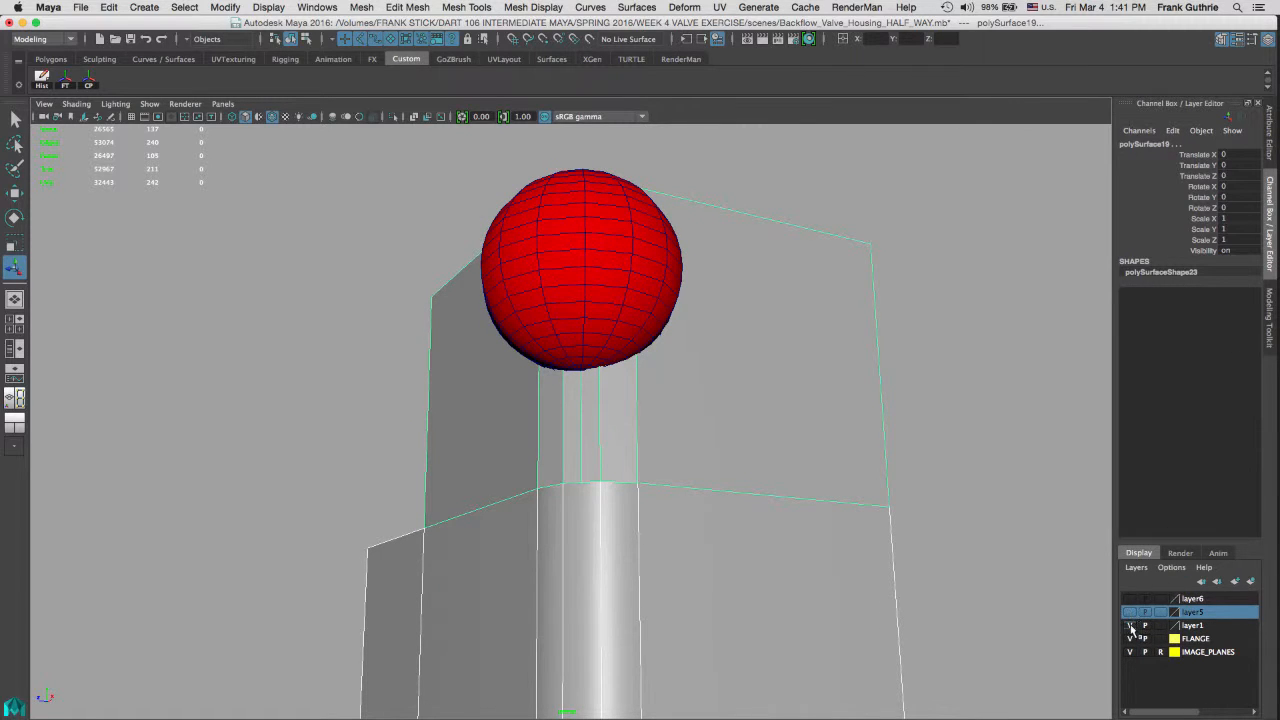
click(1130, 625)
click(1131, 625)
click(866, 252)
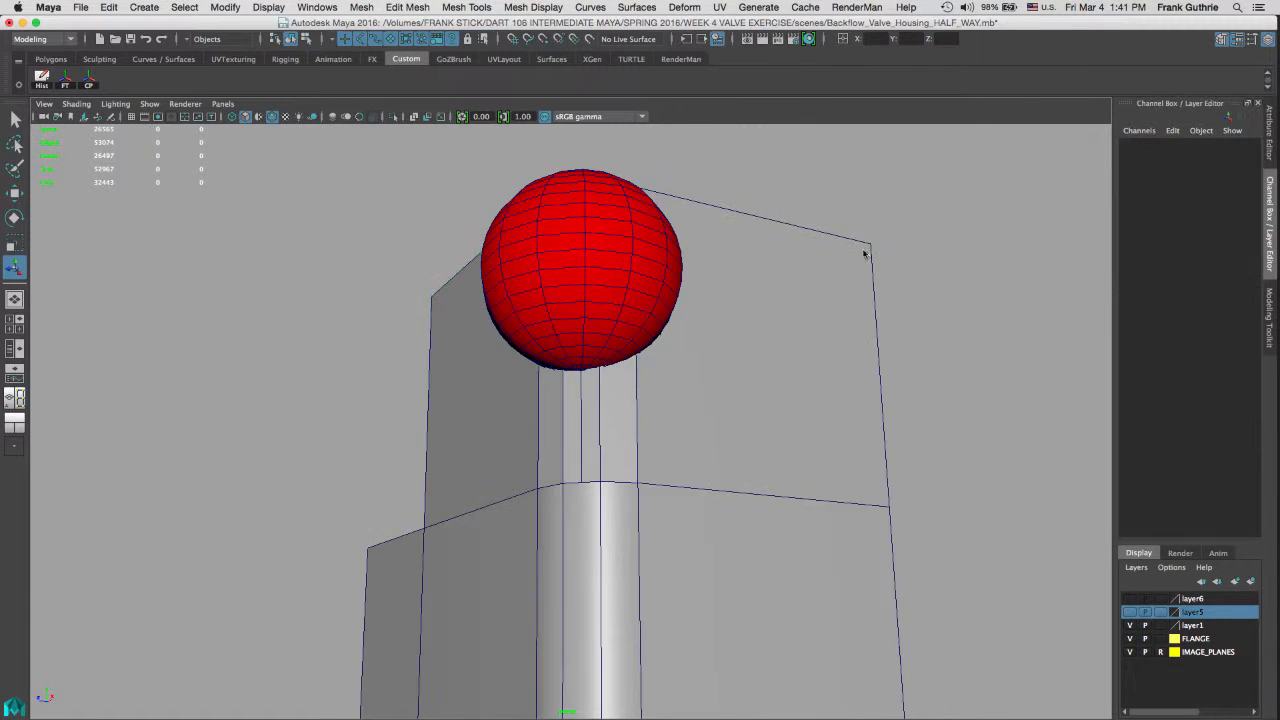
click(781, 357)
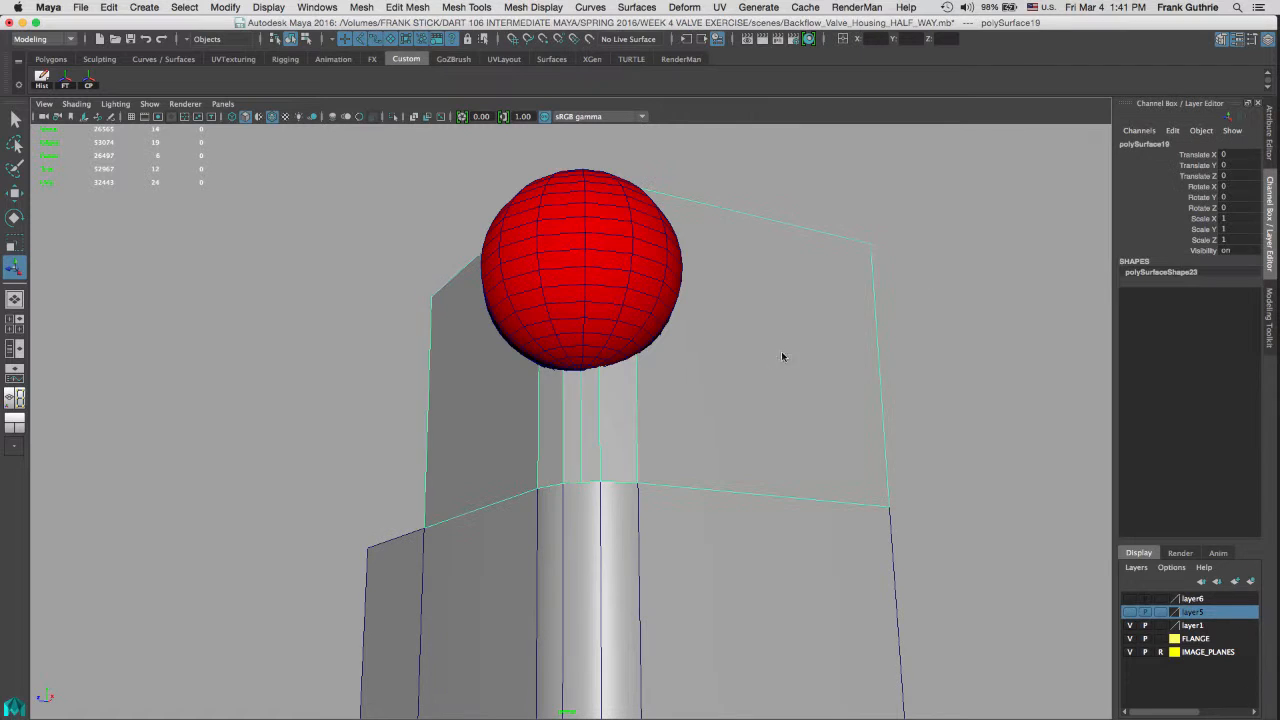
Step: Expand the polySurface6 hierarchy and move polySurface19 out of the polySurface17 group to the top level of the scene
click(18, 347)
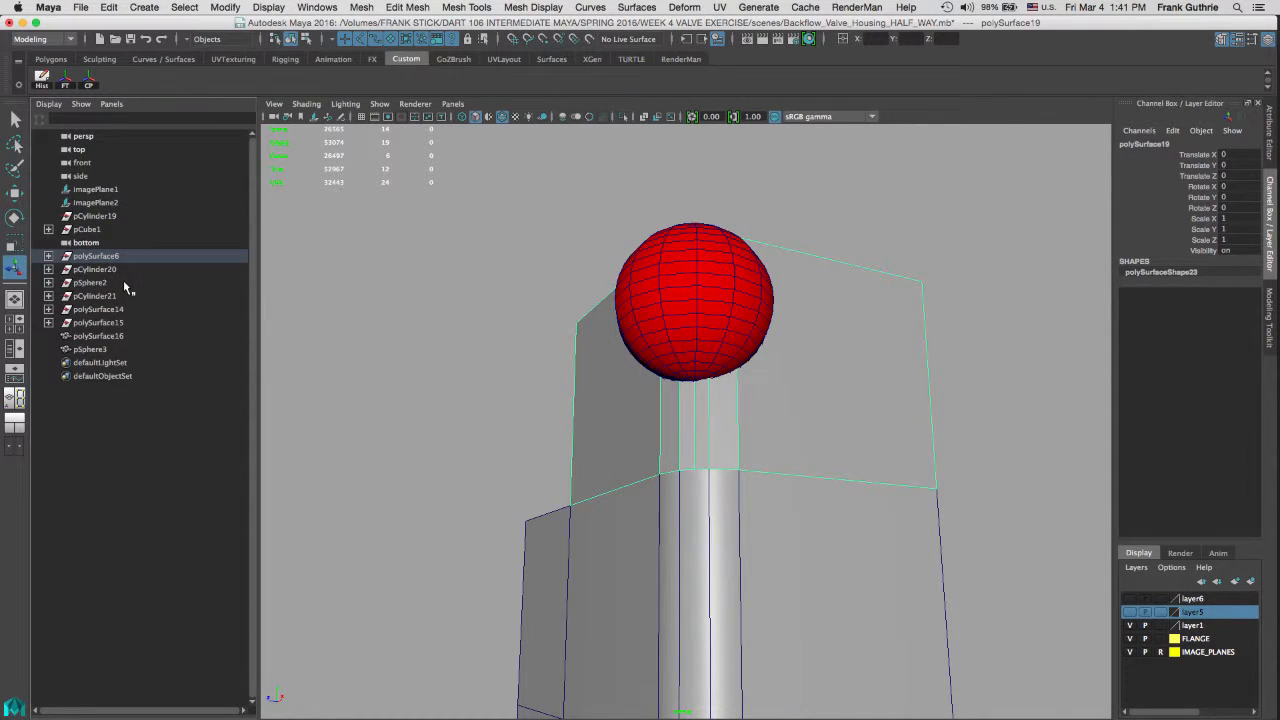
key(f)
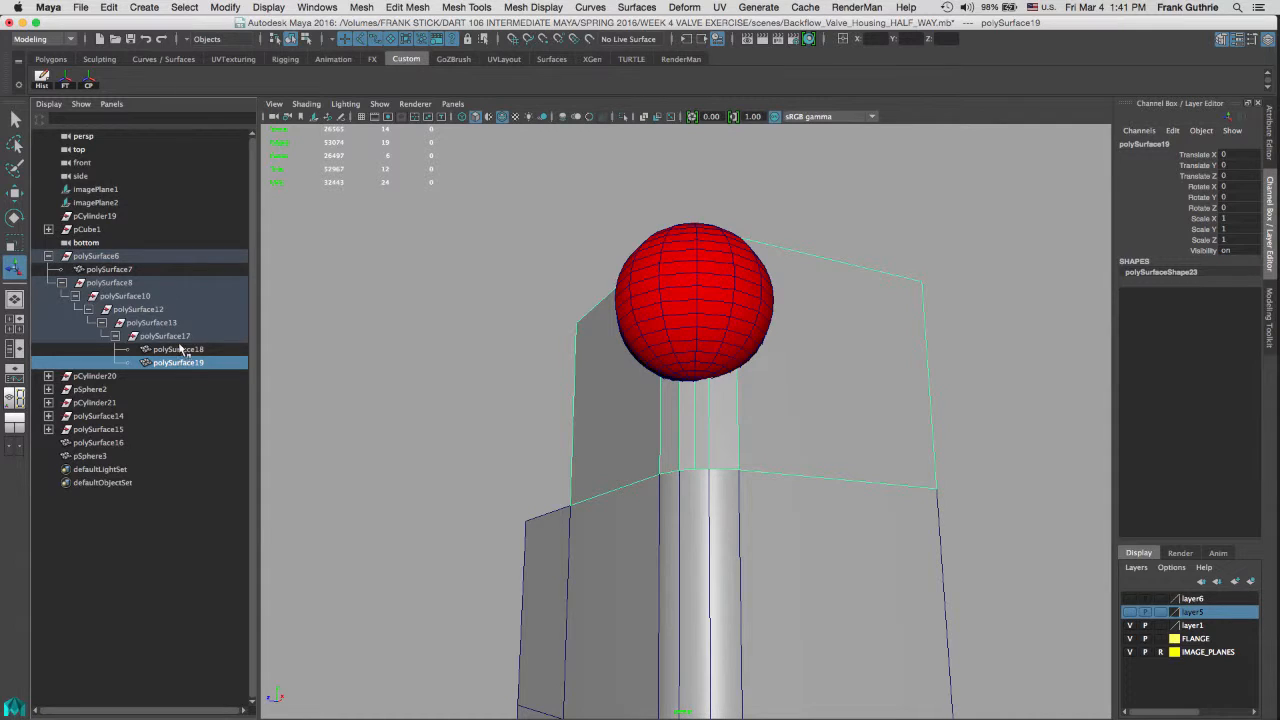
middle_drag(170, 366, 123, 537)
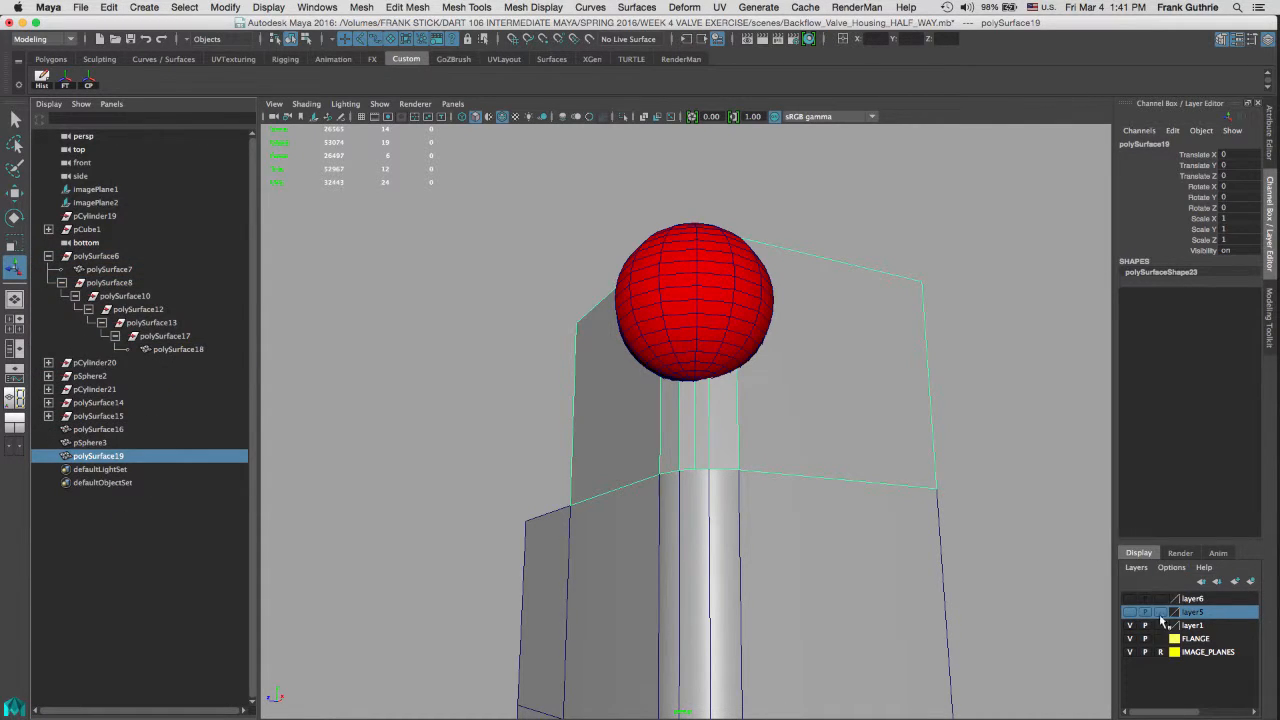
Step: Hide layer1 and FLANGE to isolate the strip and sphere, and add the sphere to the selection
click(1130, 638)
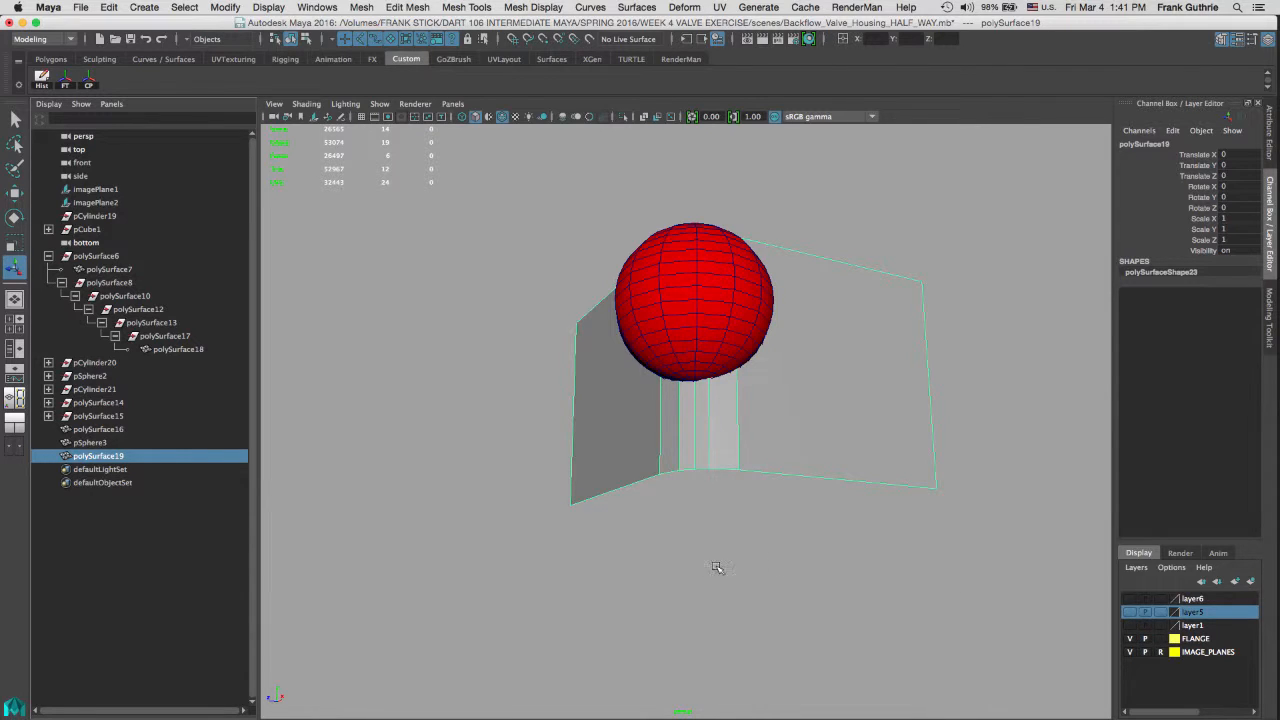
click(1130, 639)
shift+click(715, 295)
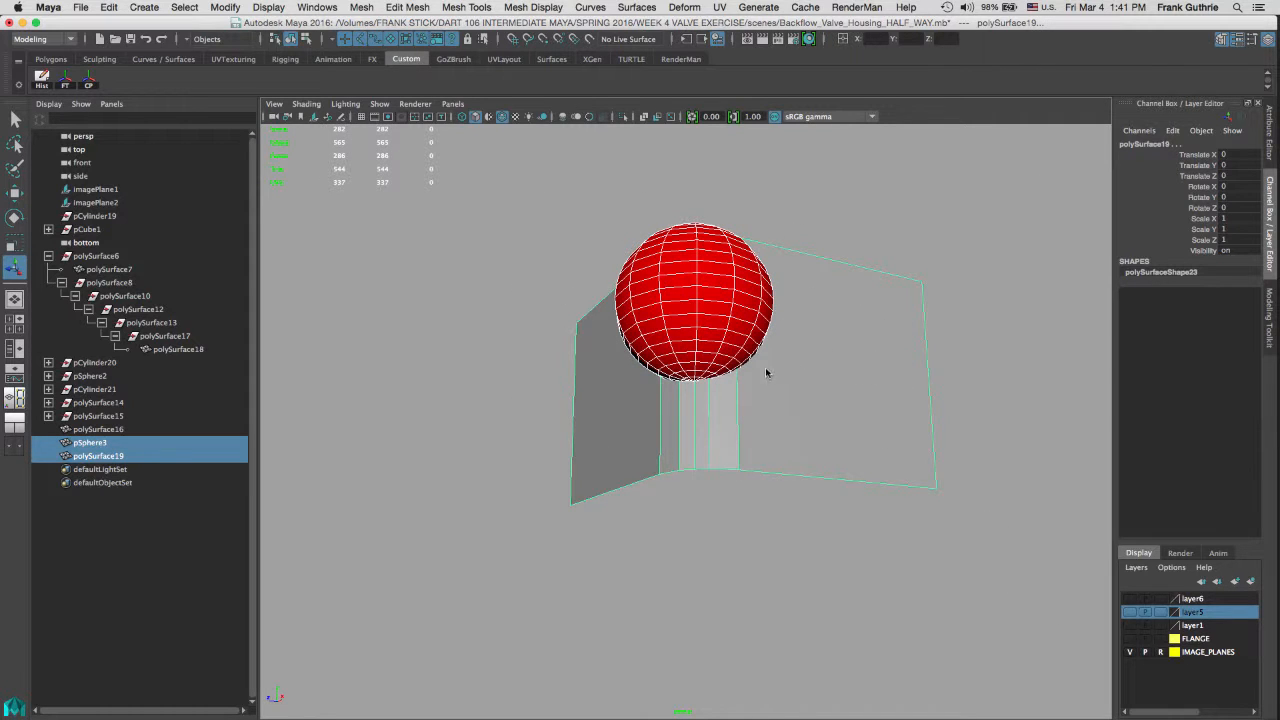
alt+drag(816, 366, 766, 436)
key(space)
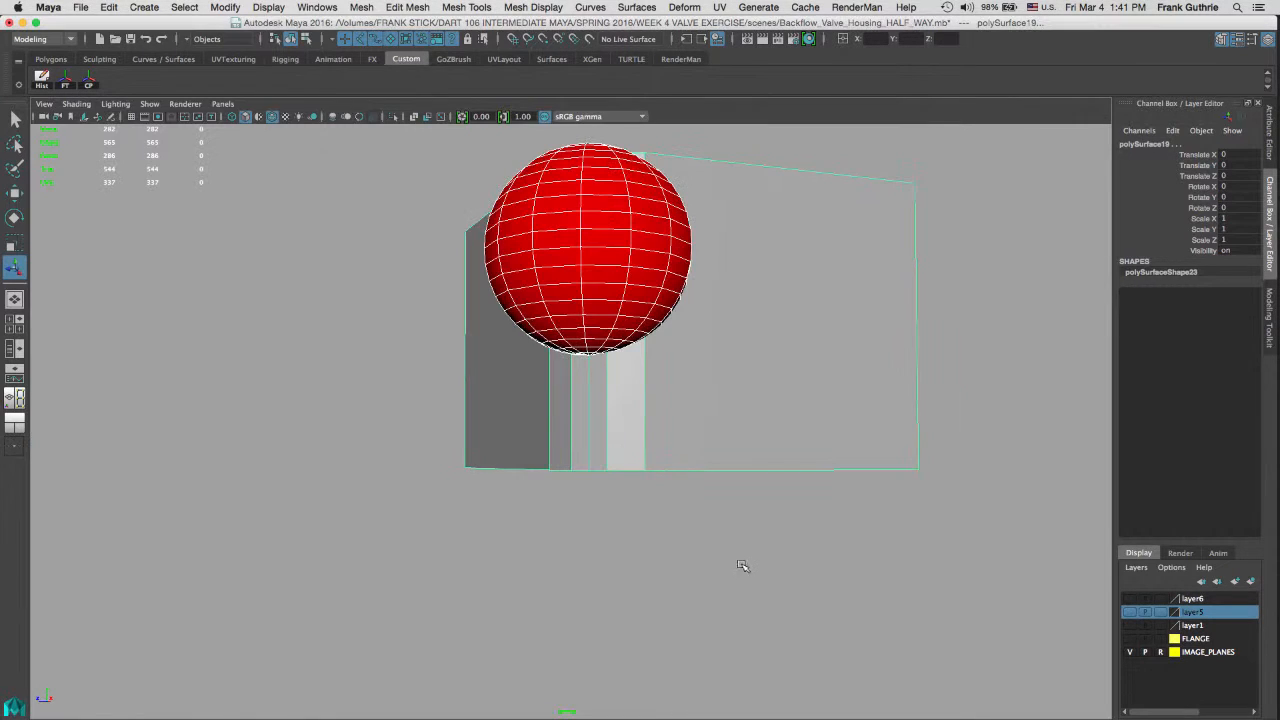
Step: Select the sphere alone and lower it to Translate Y -1.664, checking it against the side and front reference views
key(space)
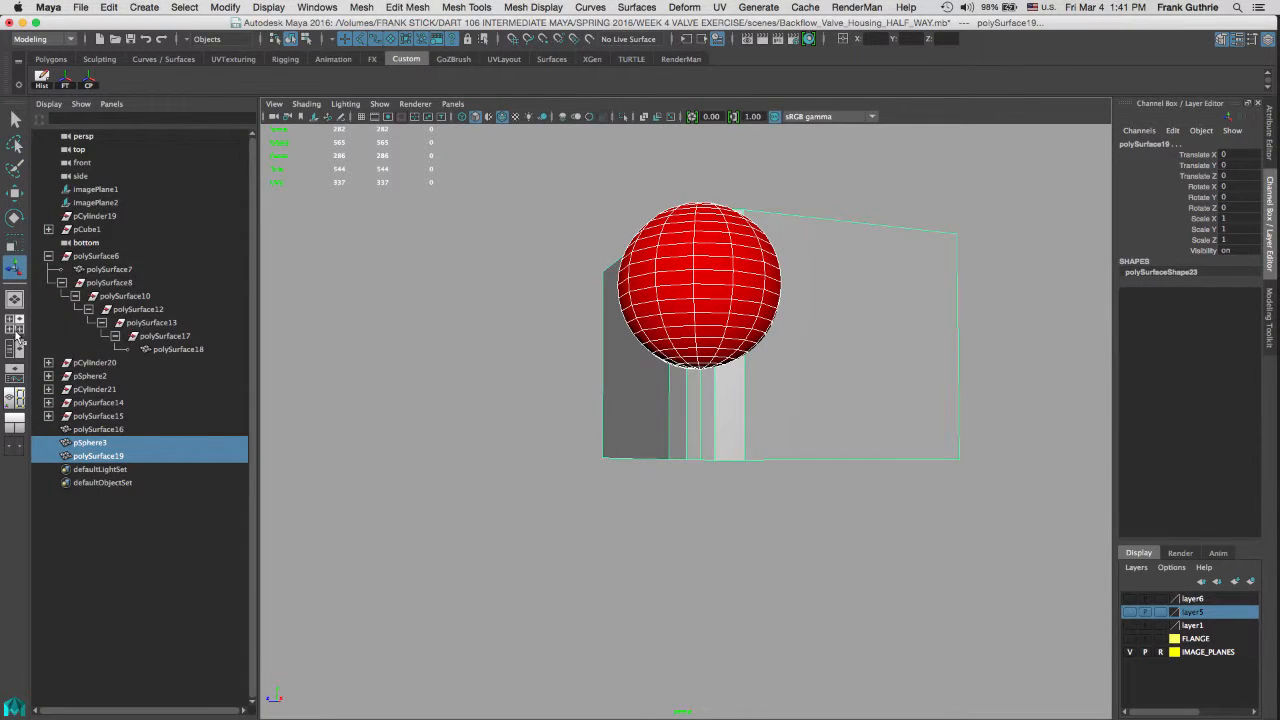
click(15, 325)
key(space)
click(542, 320)
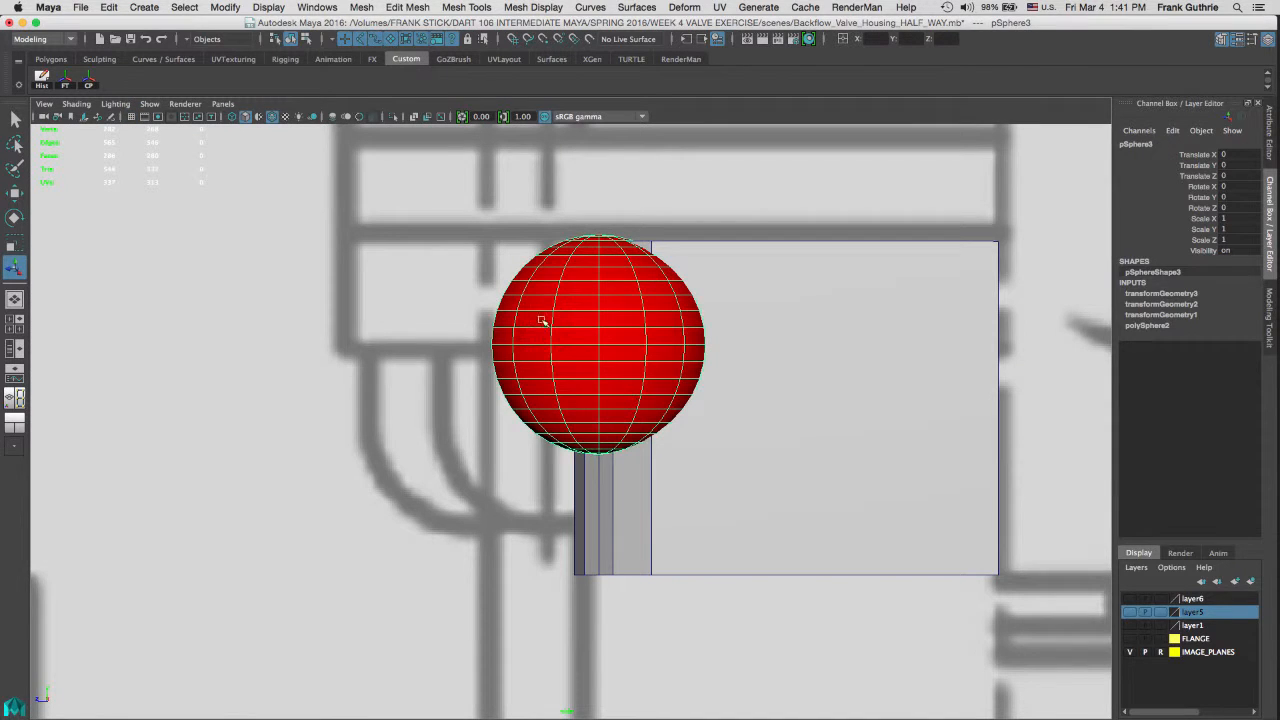
key(w)
mouse_move(597, 224)
mouse_down()
mouse_move(588, 312)
mouse_move(598, 303)
mouse_up()
key(space)
key(space)
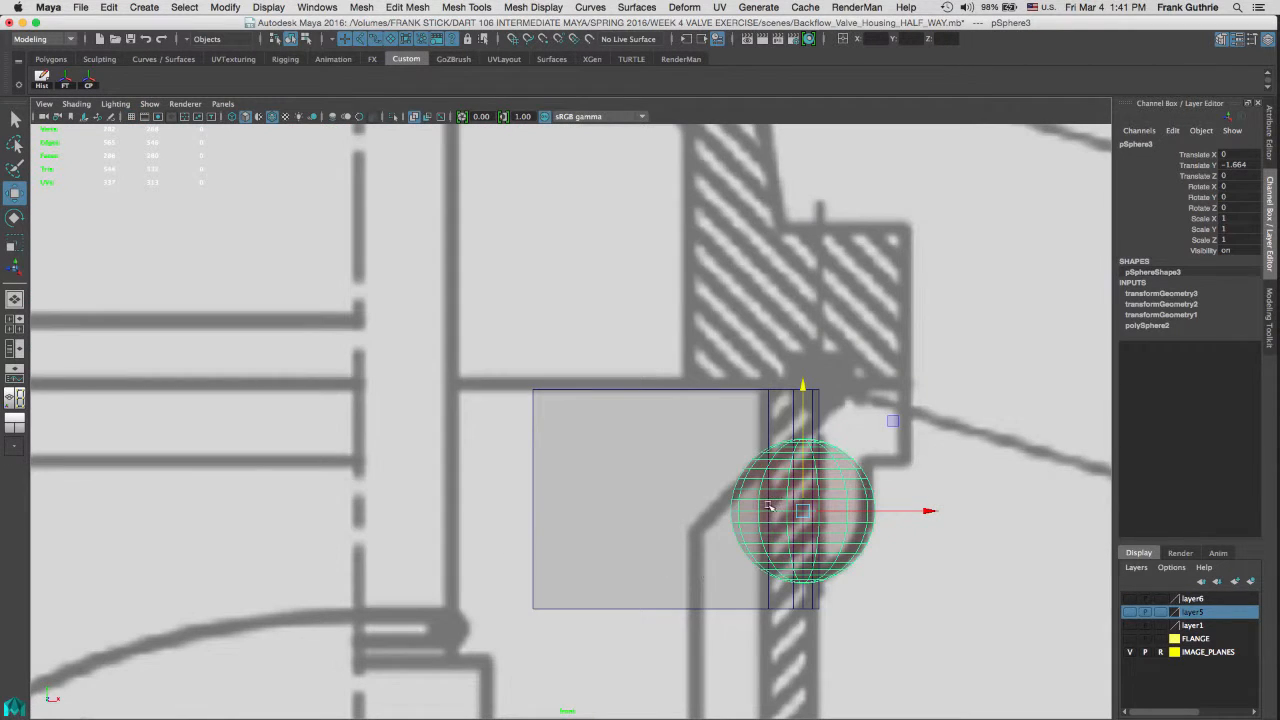
key(space)
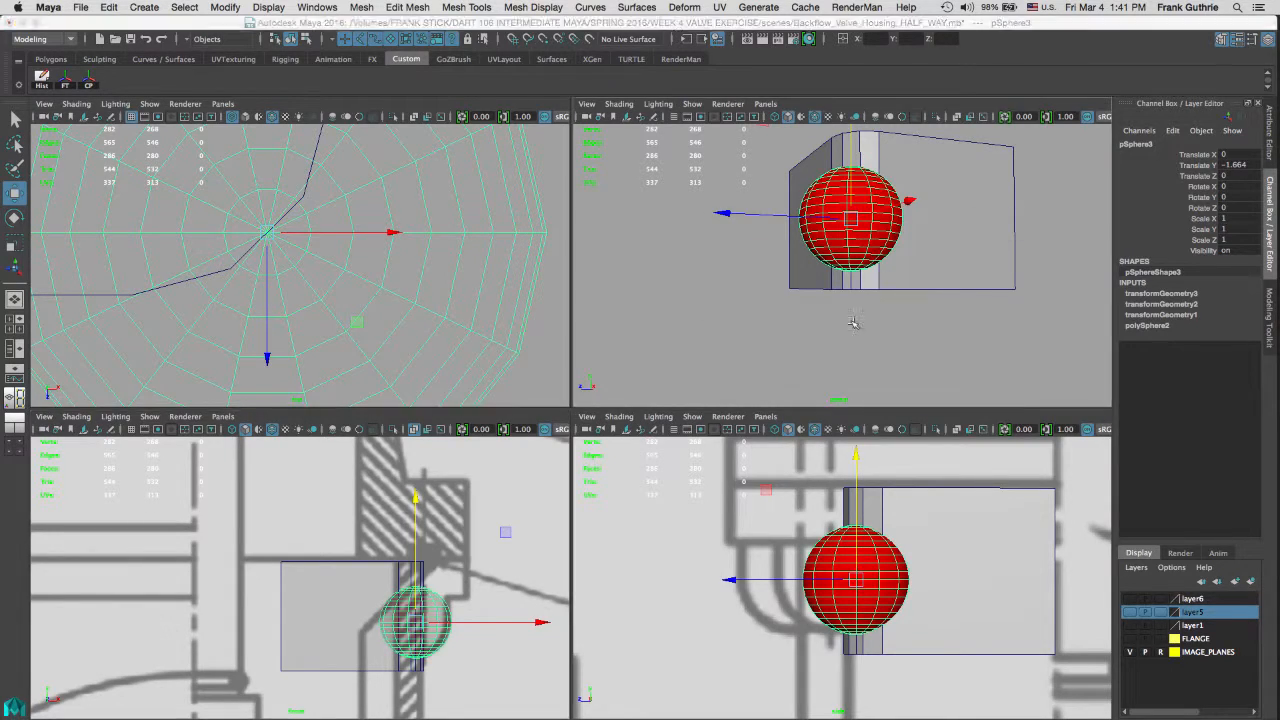
Step: Delete the middle vertical edge on the strip's rounded corner, just below the sphere
key(space)
mouse_move(752, 338)
alt+mouse_down()
mouse_move(677, 336)
mouse_move(871, 374)
mouse_move(734, 274)
mouse_move(725, 439)
alt+mouse_up()
right_drag(725, 439, 724, 365)
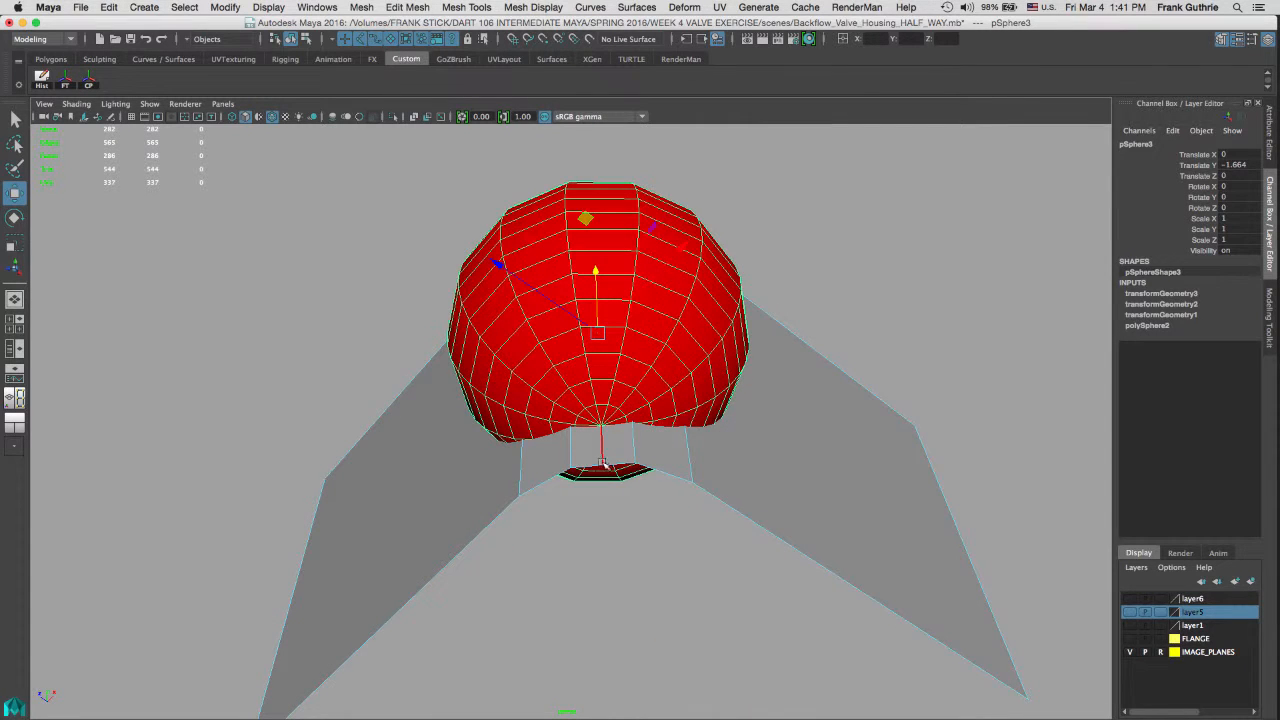
click(601, 459)
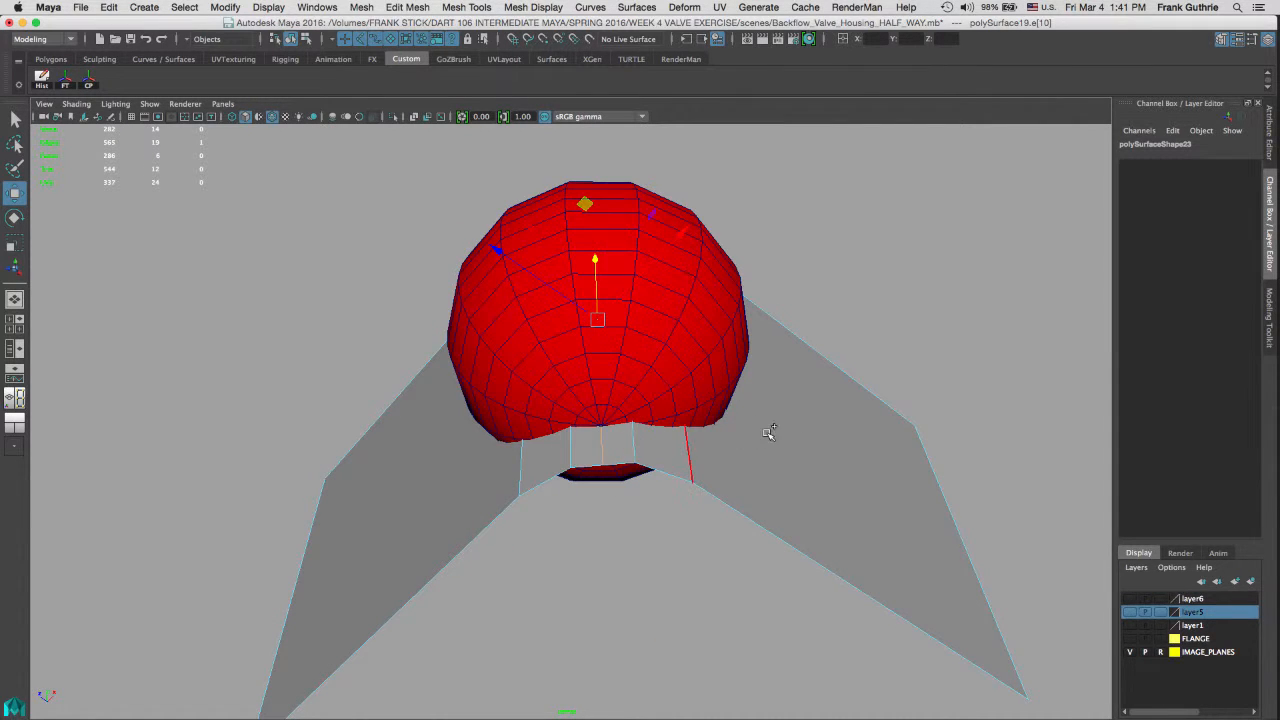
shift+right_drag(766, 431, 724, 452)
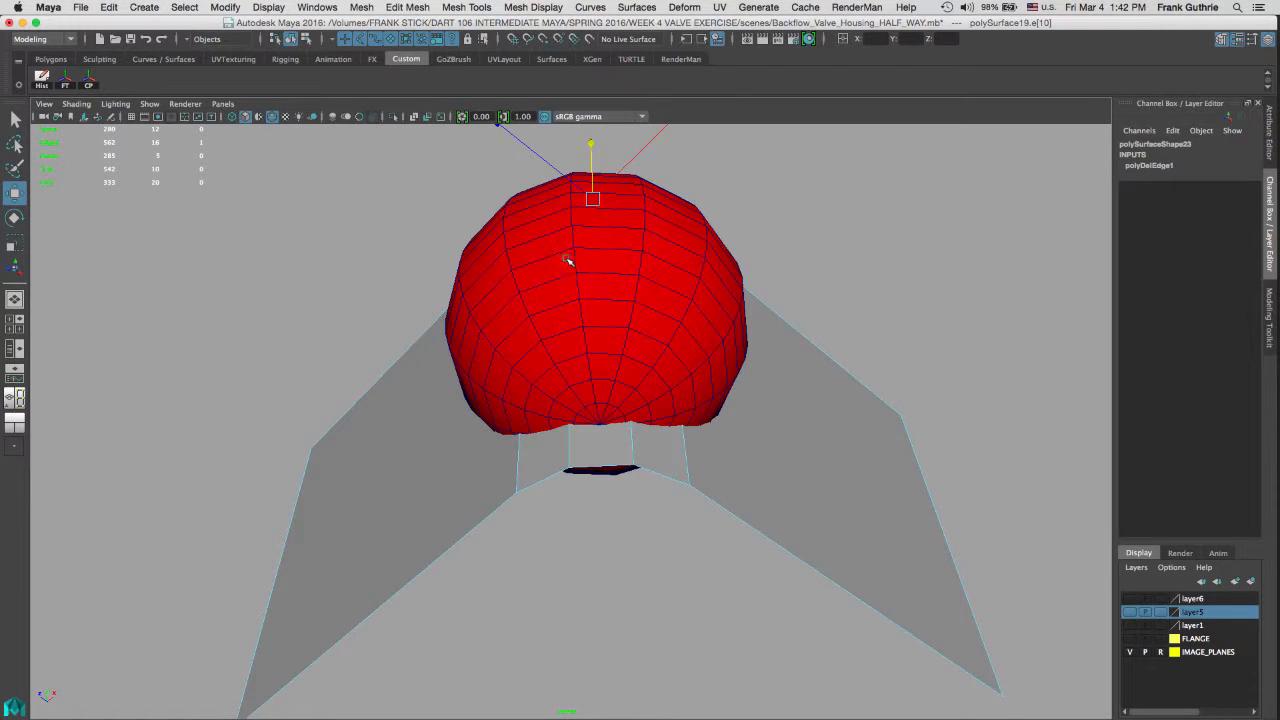
Step: Set the Subdivisions Axis of the sphere's polySphere2 input to 12, checking its alignment with the strip in the top view
alt+drag(574, 152, 638, 176)
key(space)
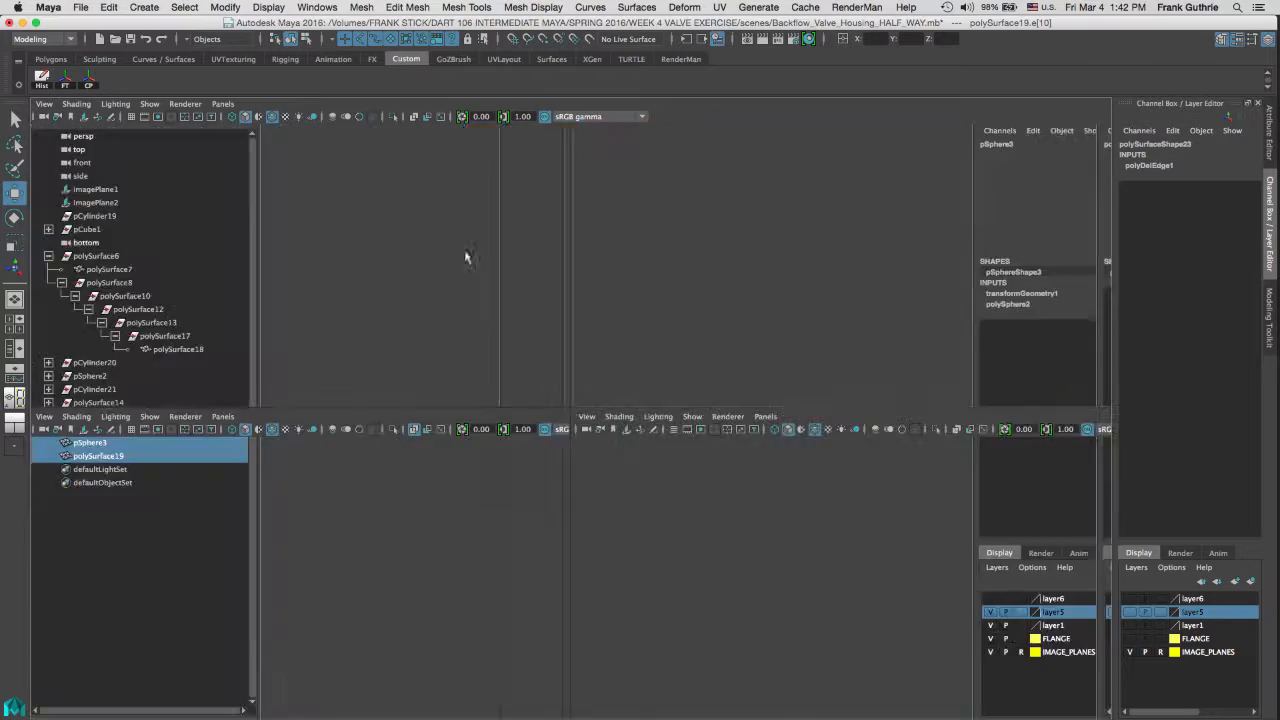
key(space)
scroll(600, 323, down, 5)
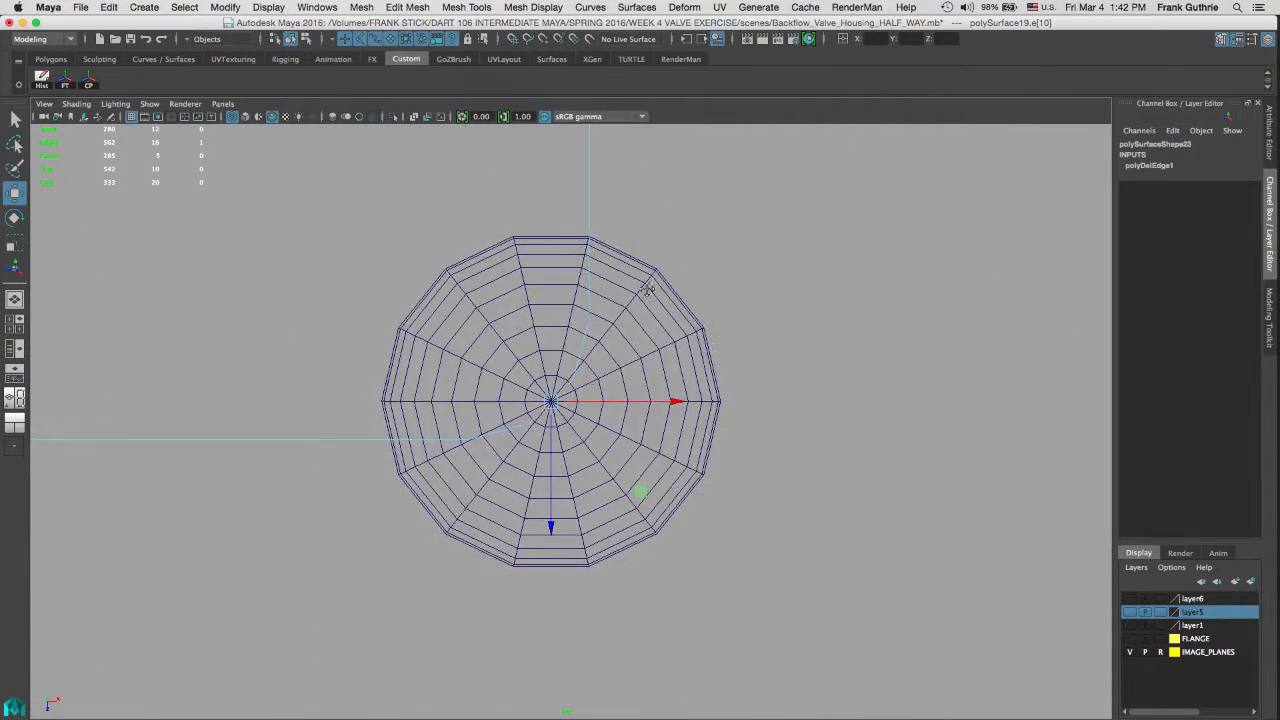
scroll(646, 286, up, 1)
scroll(584, 360, up, 2)
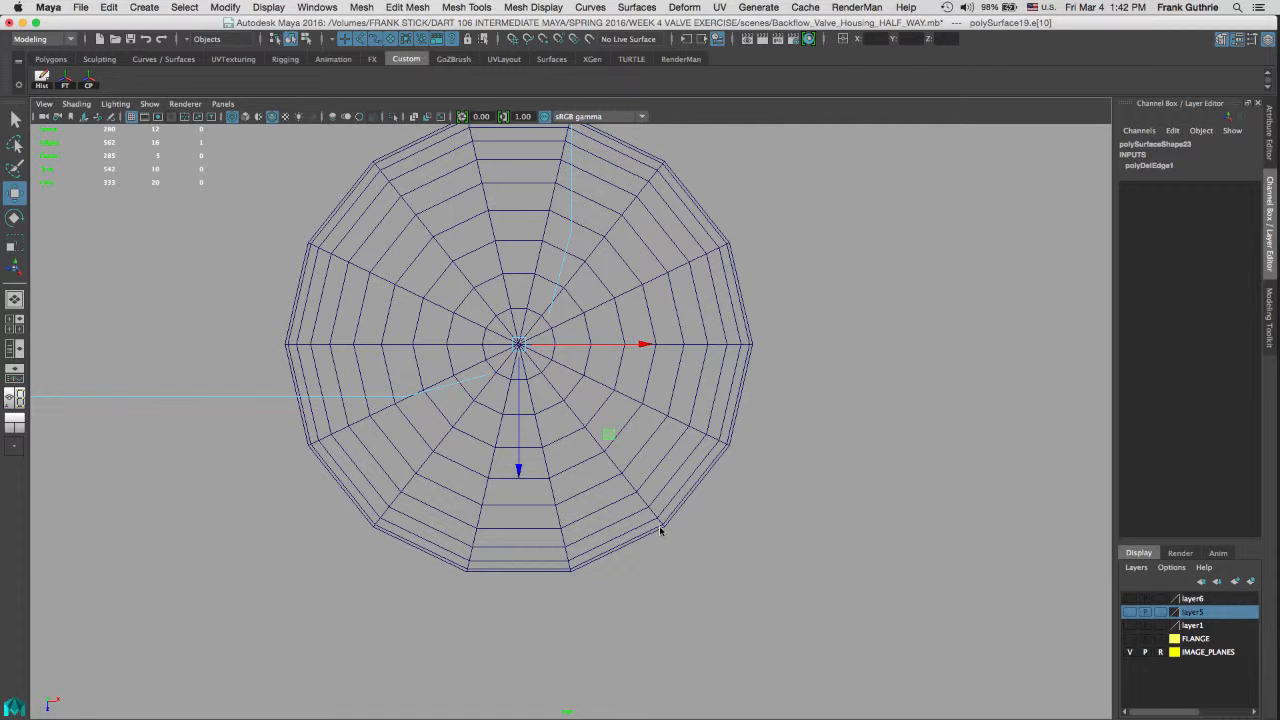
click(741, 396)
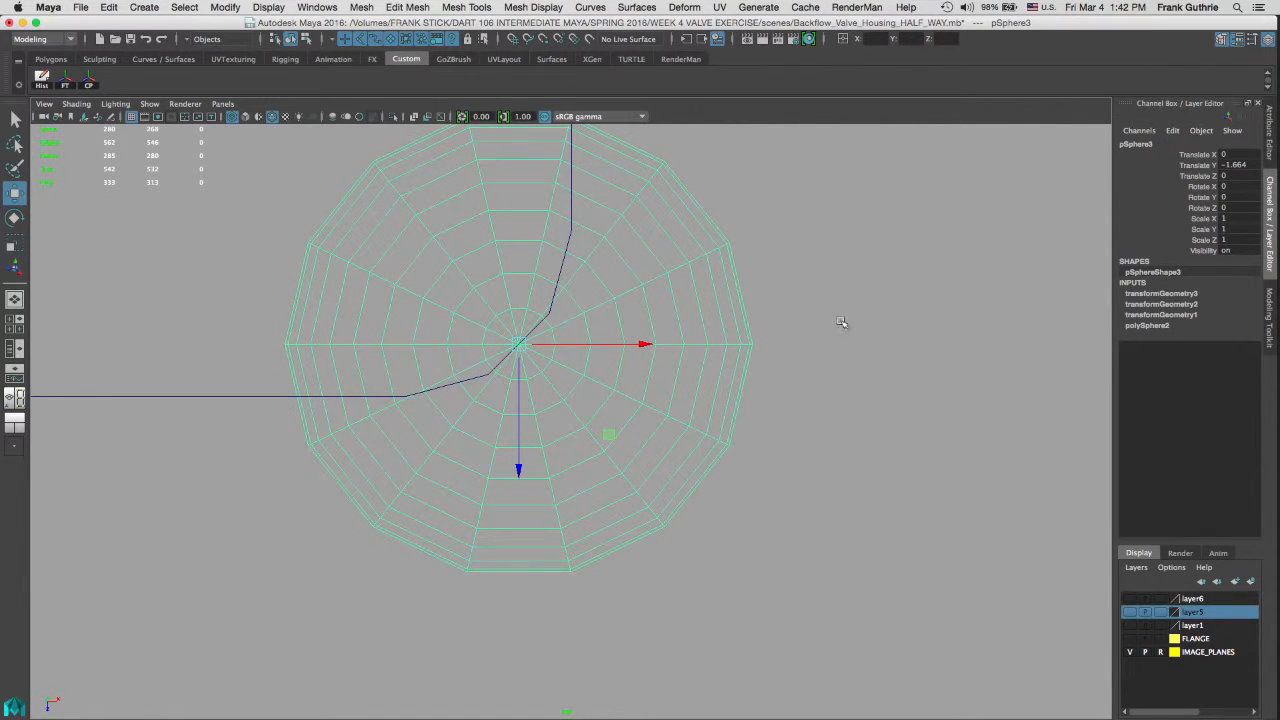
click(1150, 326)
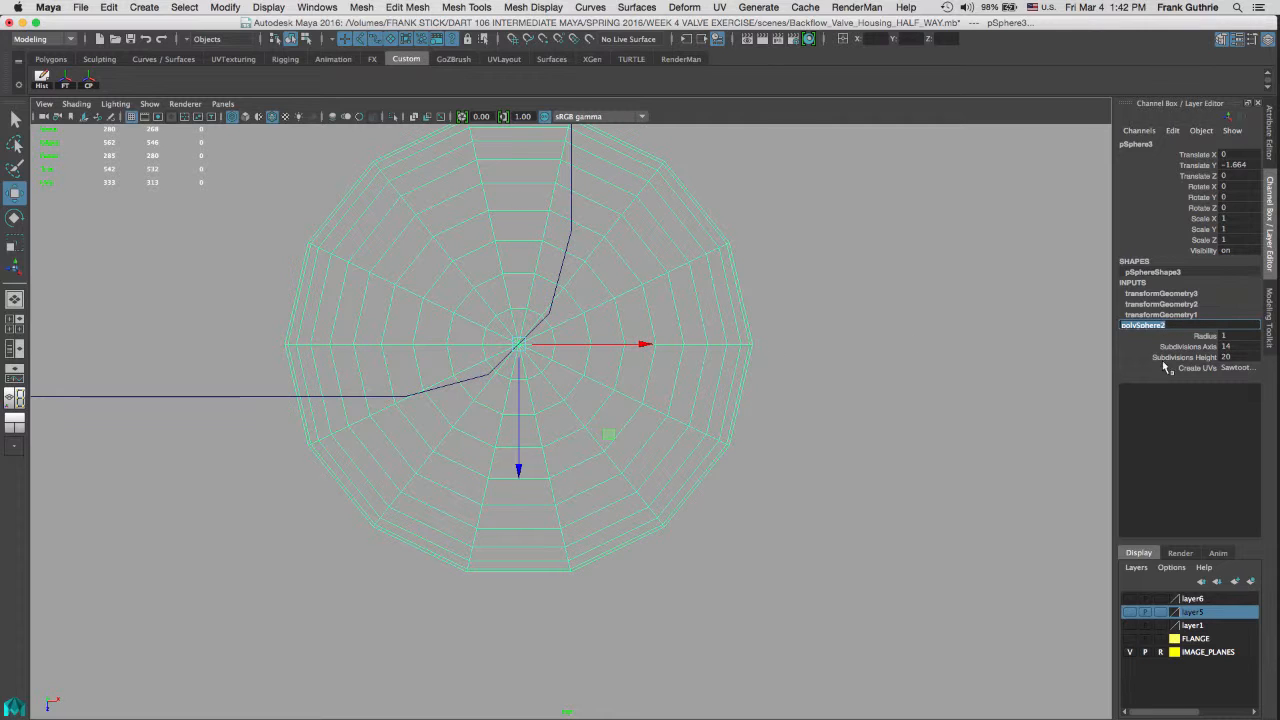
click(1228, 347)
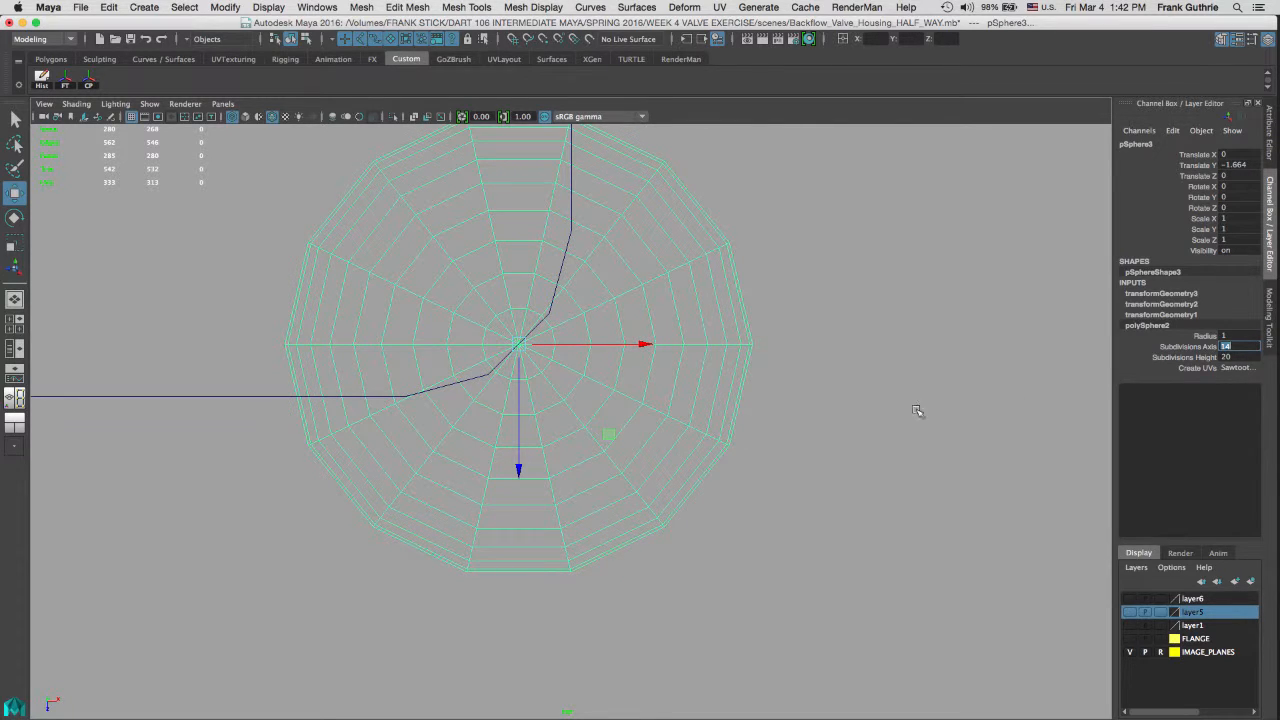
text(1)
key(Return)
Step: In the top view, delete the quarter of the sphere's faces that lies between the strip's two walls
right_drag(478, 259, 480, 297)
drag(352, 163, 503, 331)
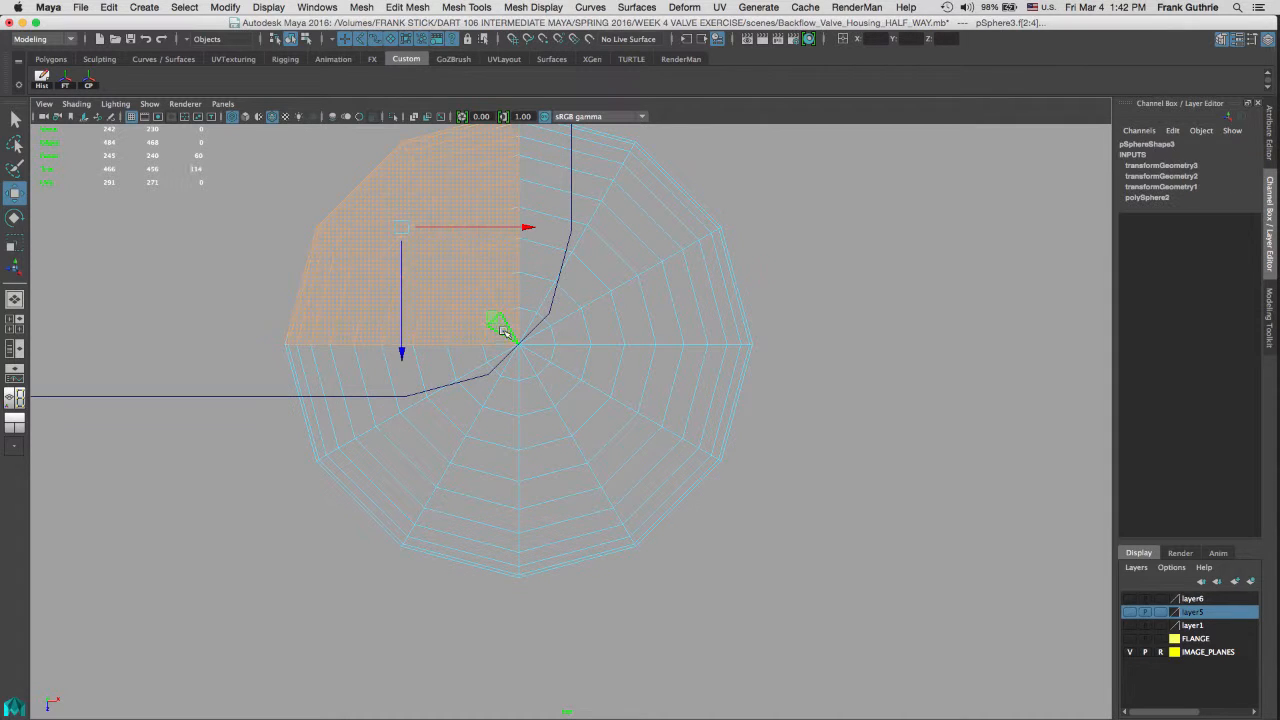
key(Delete)
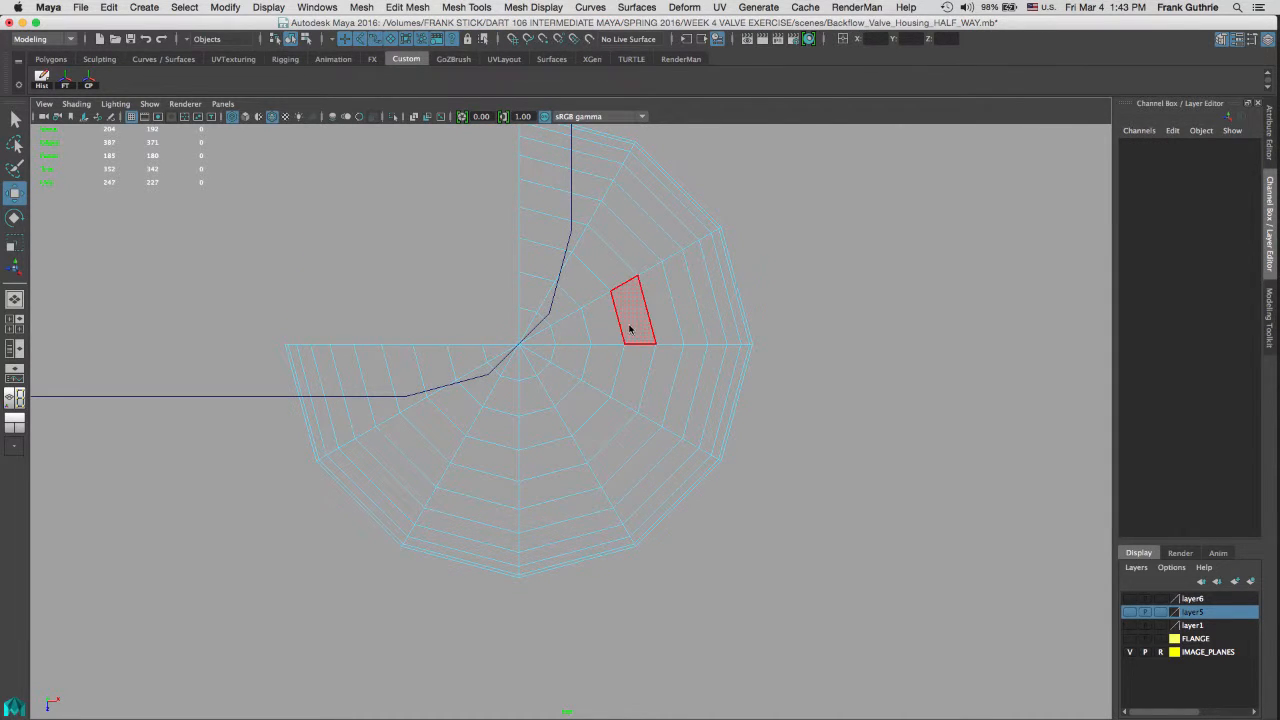
Step: In the side view, delete the upper half of the sphere's faces, leaving the lower bowl
key(space)
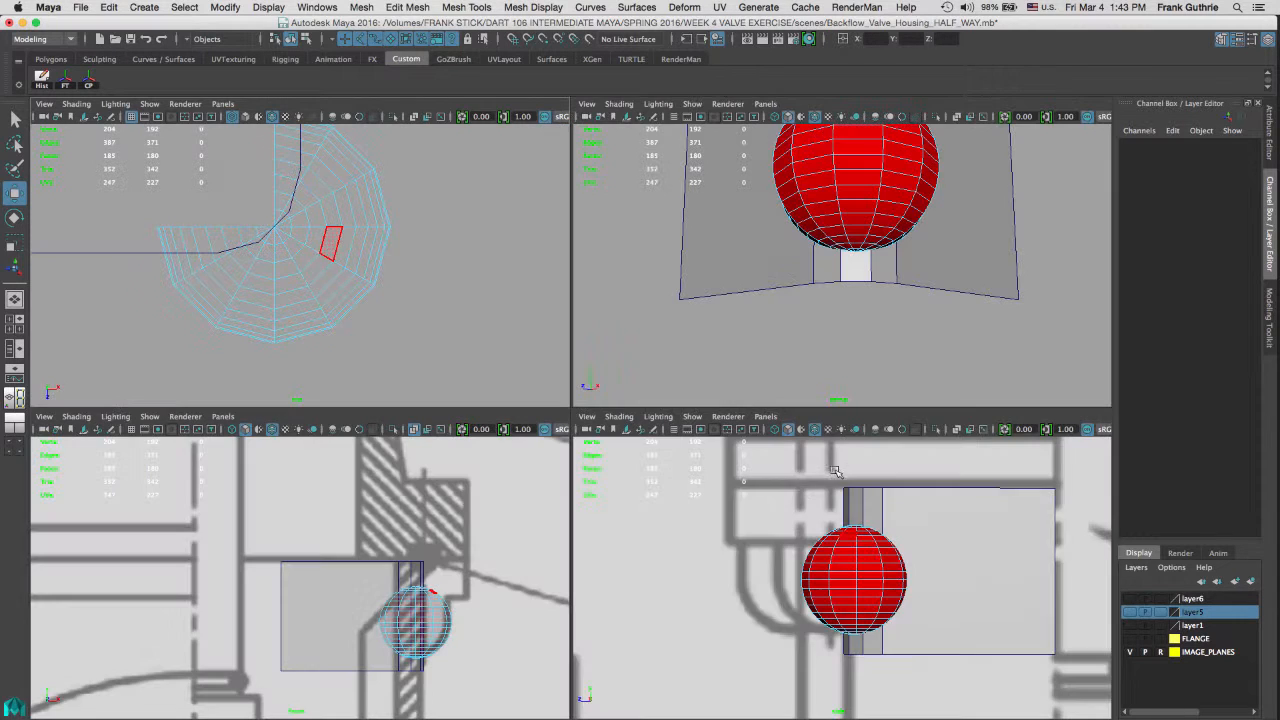
key(space)
drag(367, 263, 773, 420)
key(Delete)
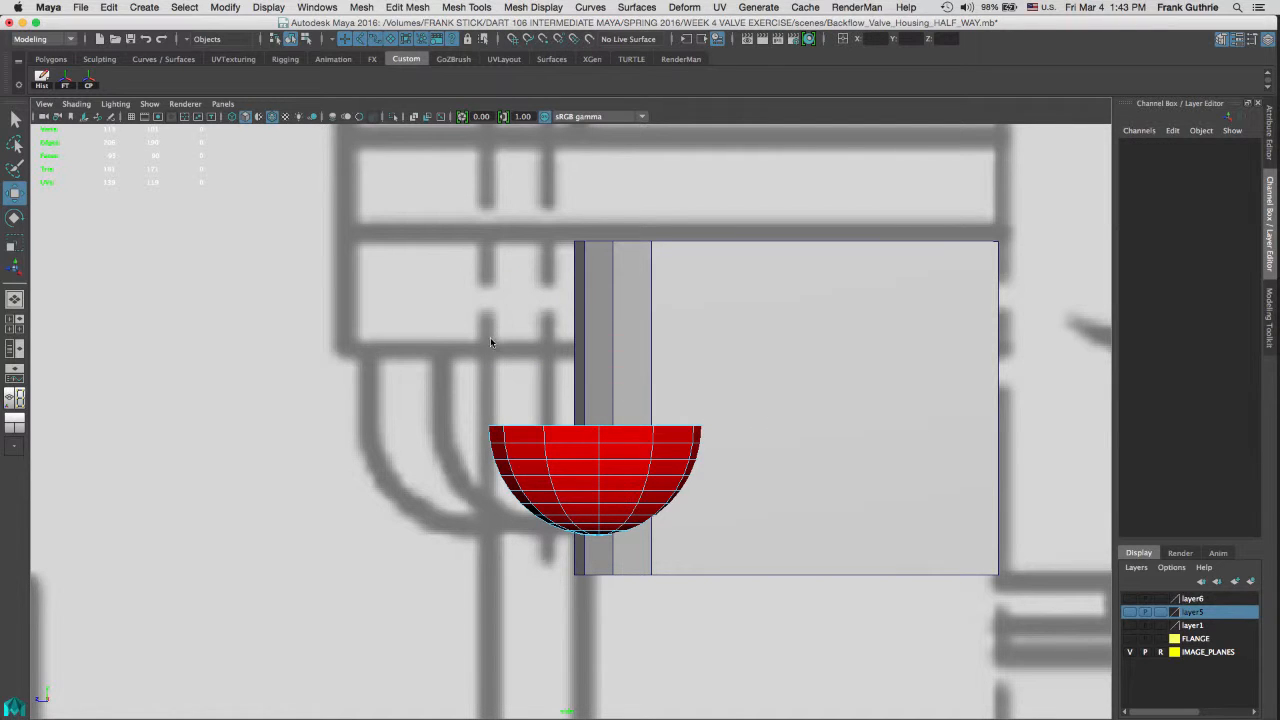
Step: Lower the strip's top row of vertices with vertex snapping to the height of the bowl's upper rim, and return to object mode
click(715, 292)
right_drag(694, 257, 533, 177)
drag(494, 210, 963, 280)
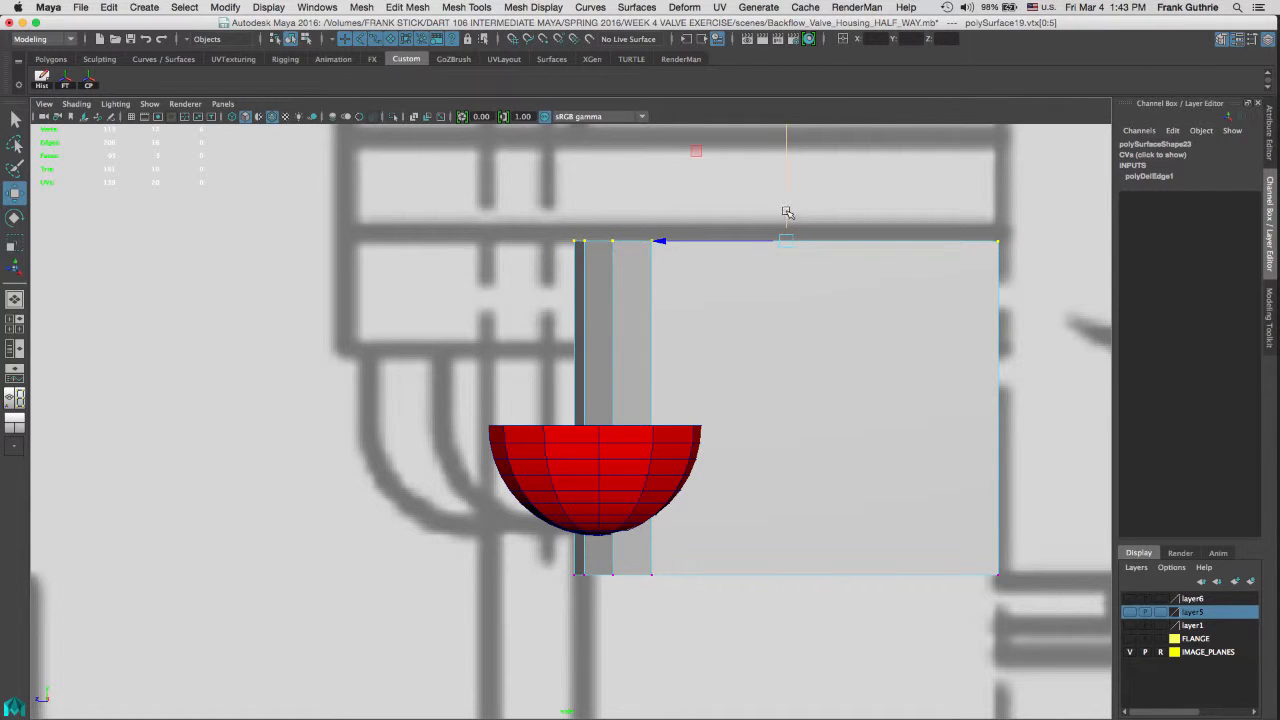
drag(786, 214, 785, 235)
key(super+z)
key(v)
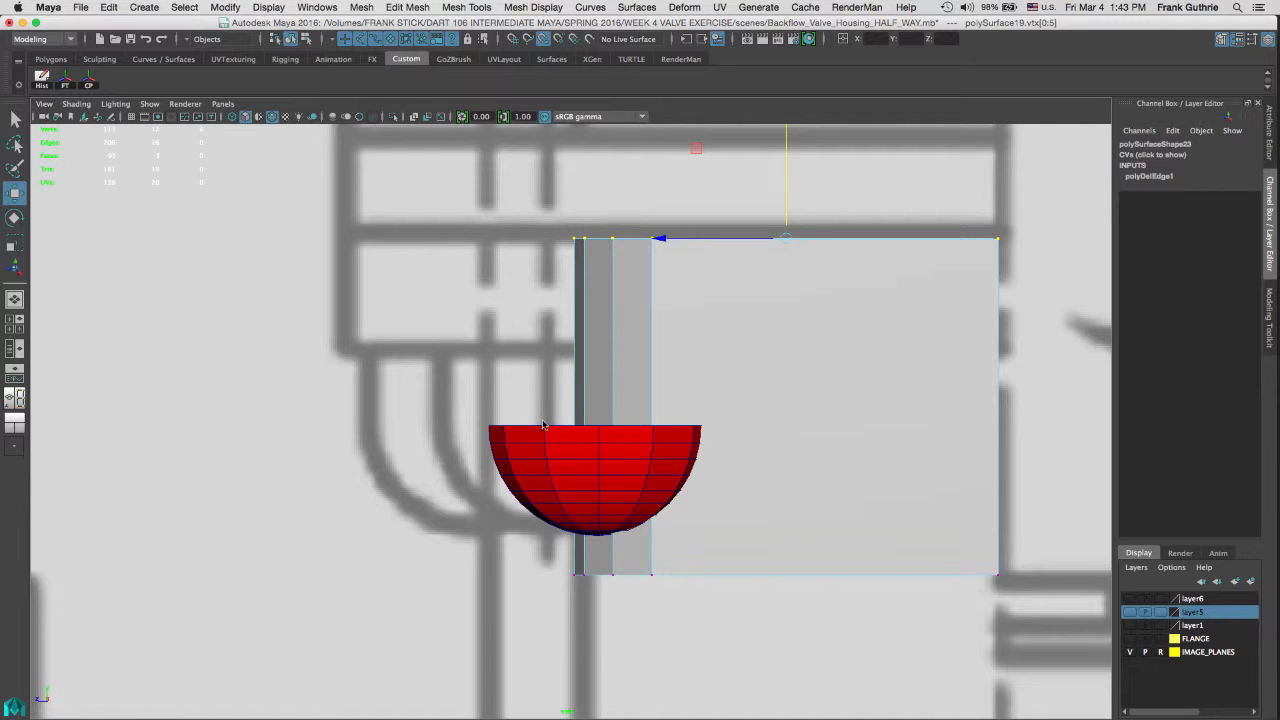
middle_drag(543, 420, 544, 424)
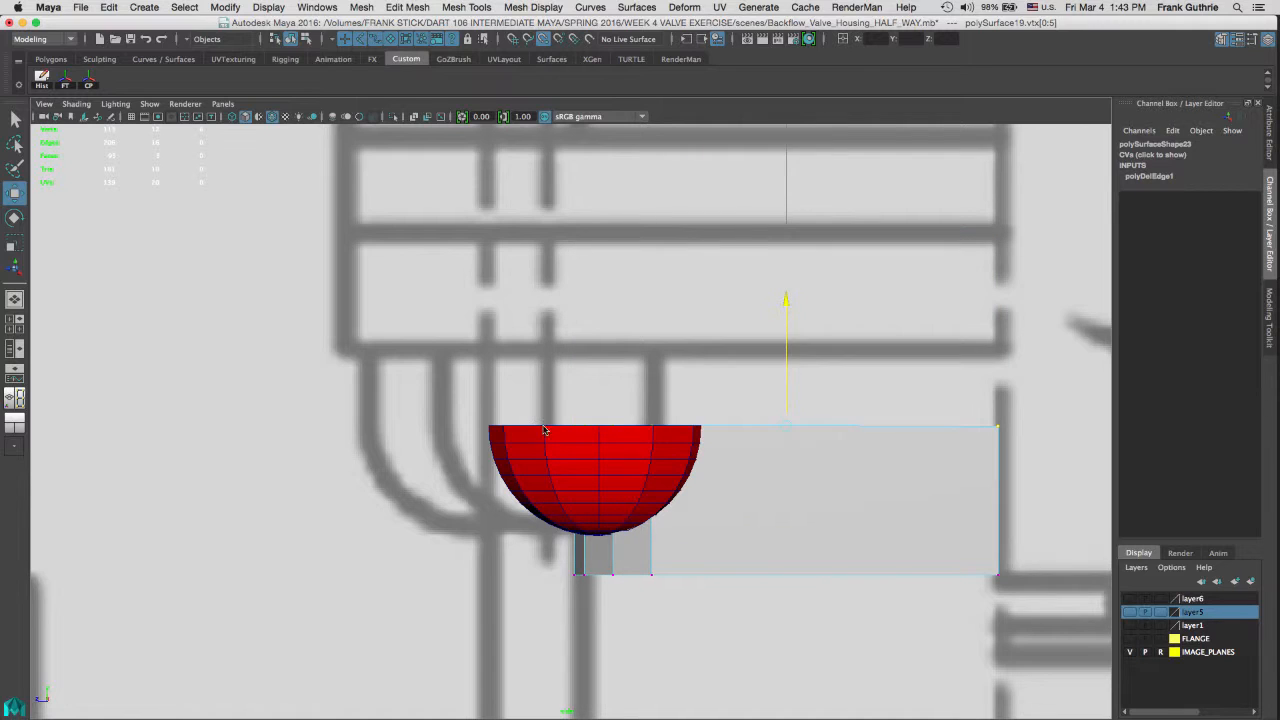
right_drag(878, 449, 935, 375)
Step: Show layer1 in the perspective view and examine how the bowl meets the strip and the wall beneath it
key(space)
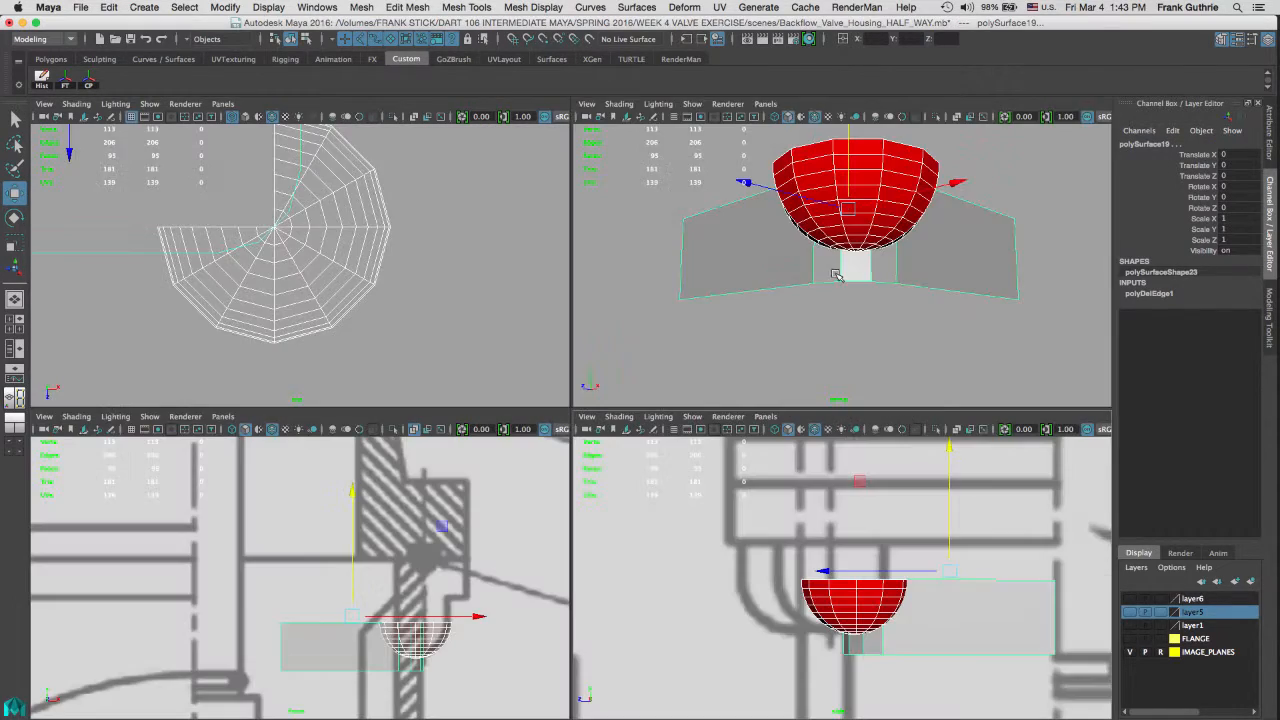
key(space)
alt+drag(808, 357, 692, 362)
click(1130, 625)
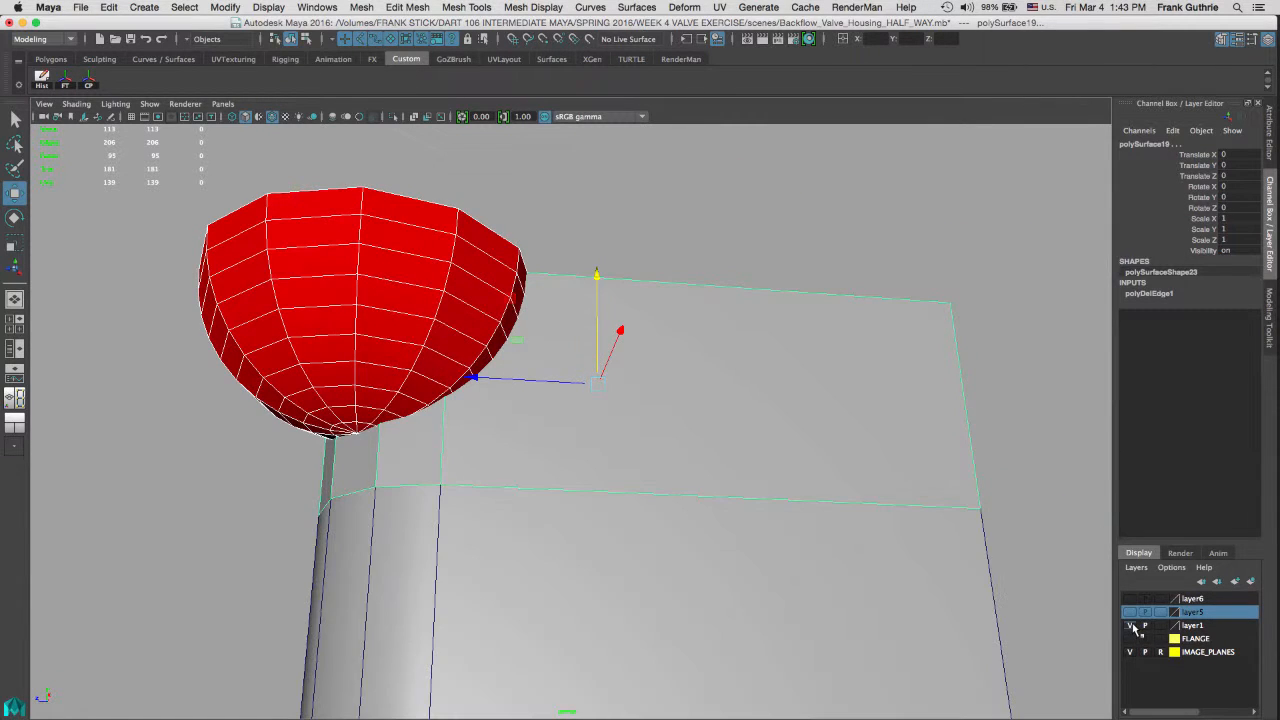
alt+drag(630, 333, 617, 290)
click(600, 204)
drag(649, 190, 434, 280)
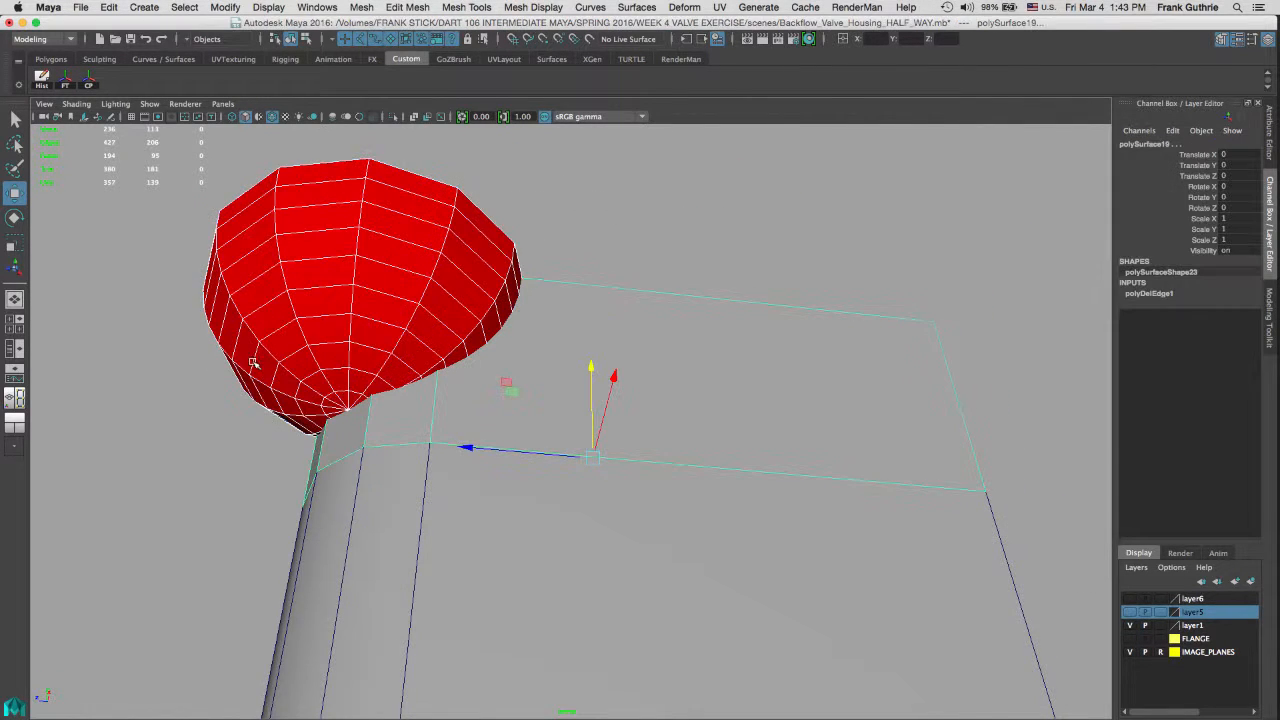
alt+drag(415, 214, 500, 180)
alt+middle_drag(494, 180, 476, 276)
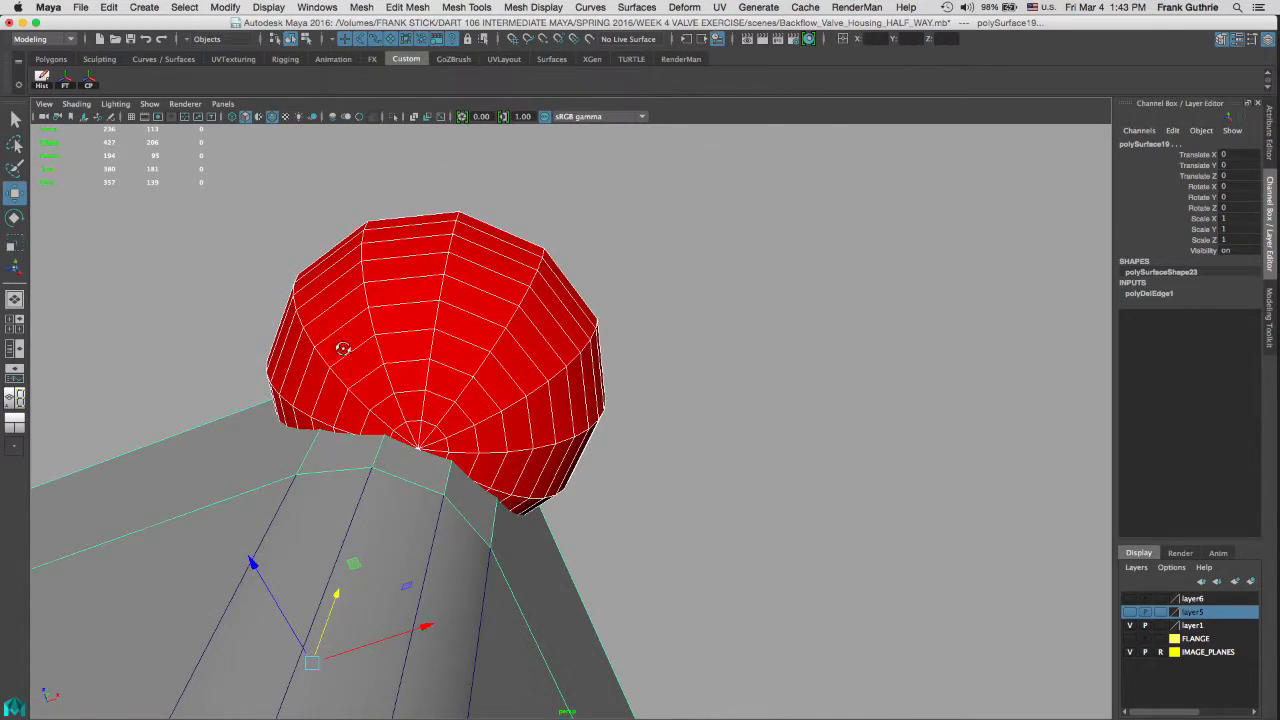
alt+drag(340, 346, 393, 355)
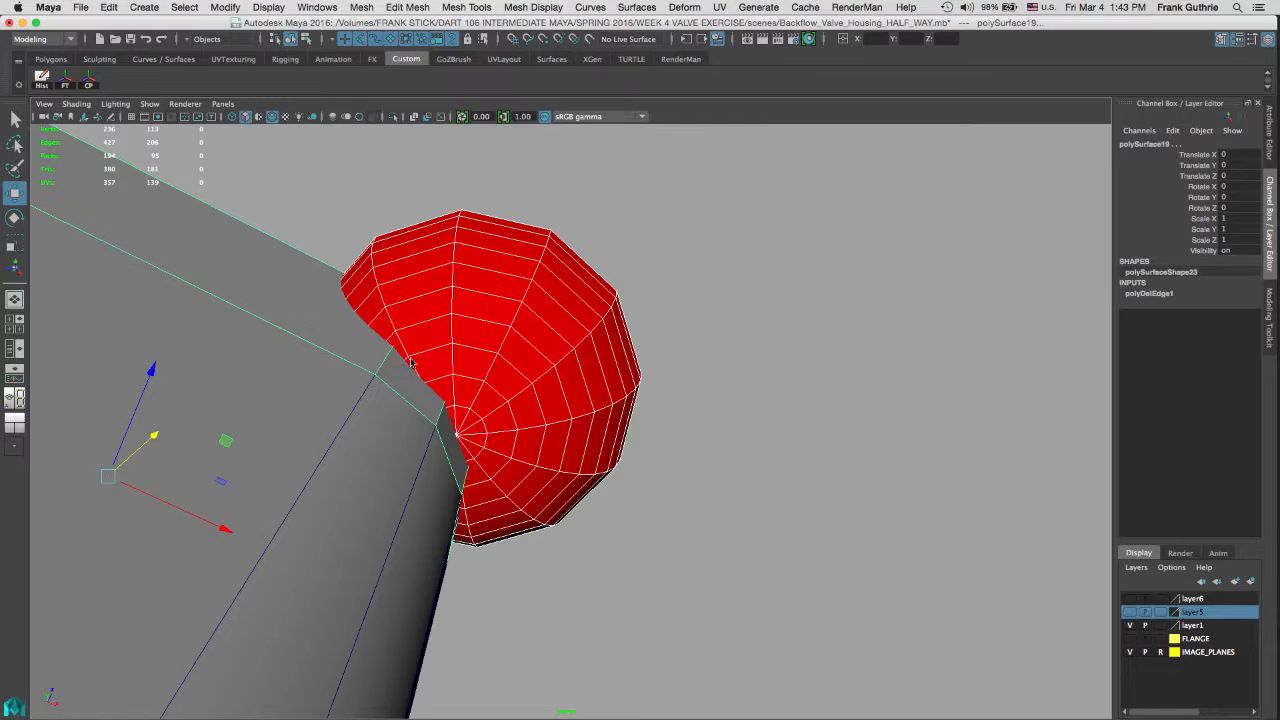
alt+drag(508, 234, 314, 263)
ctrl+right_drag(343, 255, 541, 249)
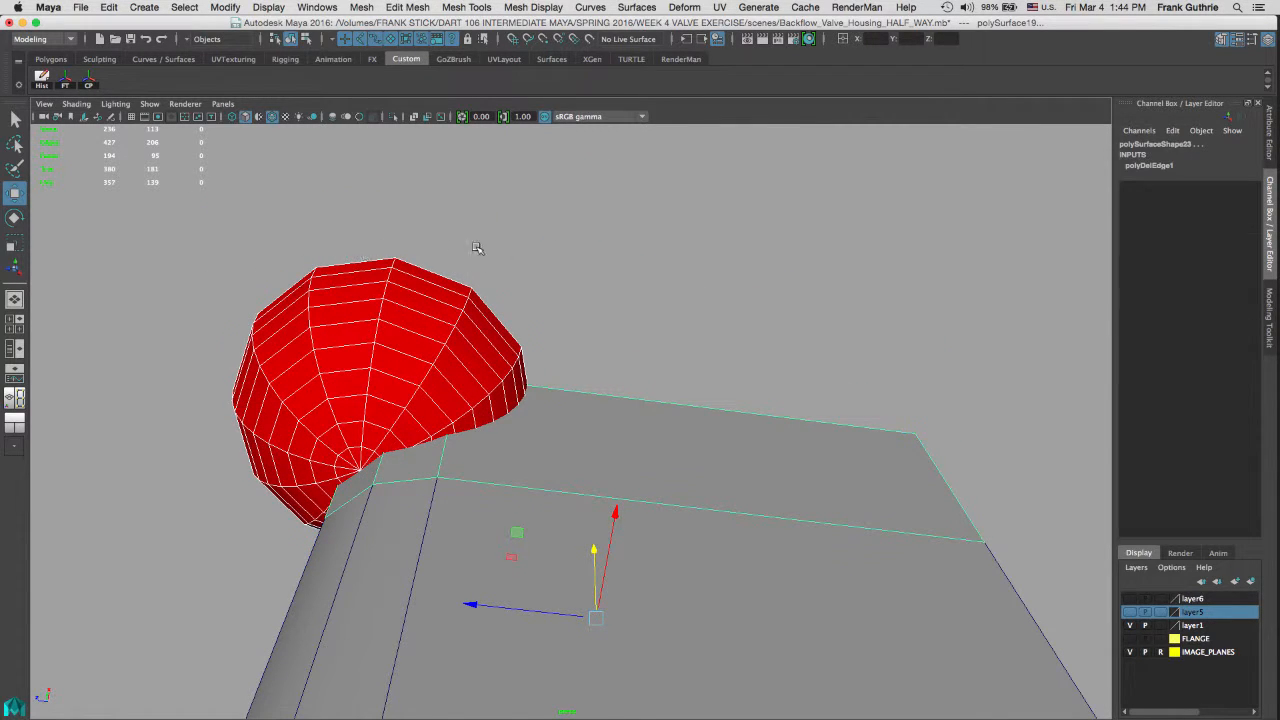
drag(305, 255, 334, 272)
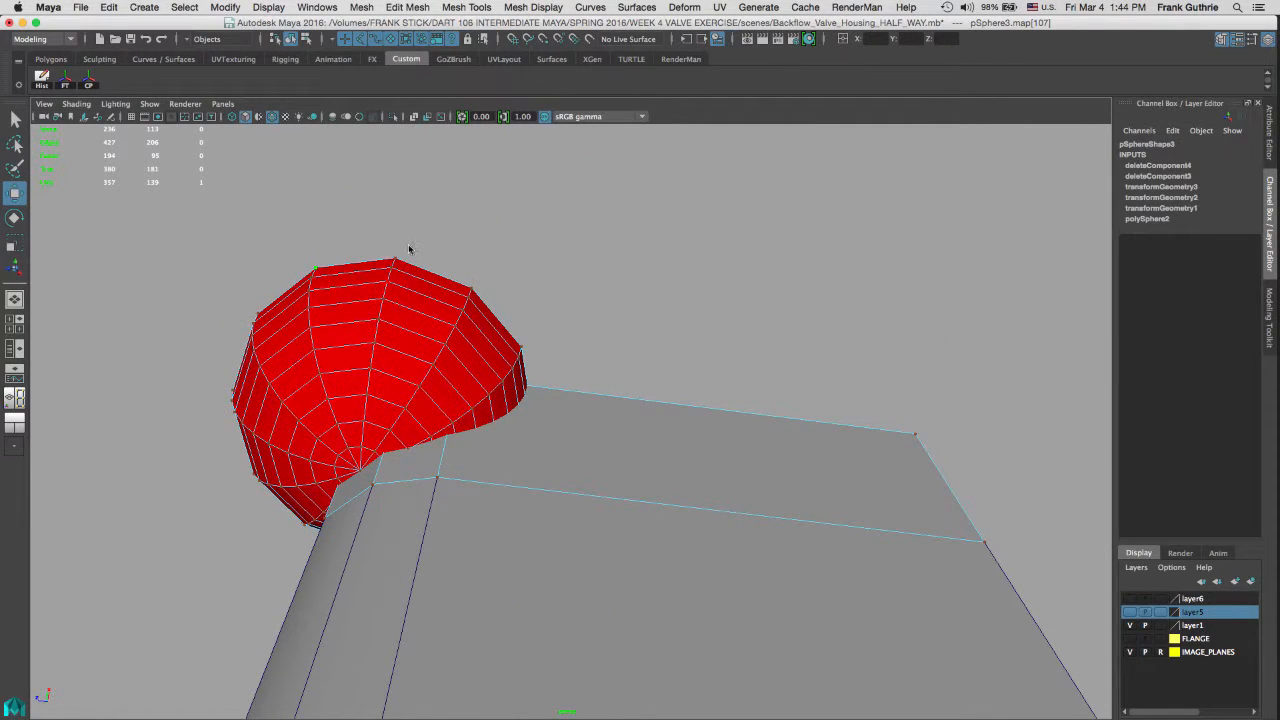
shift+drag(409, 246, 380, 261)
right_drag(379, 284, 427, 272)
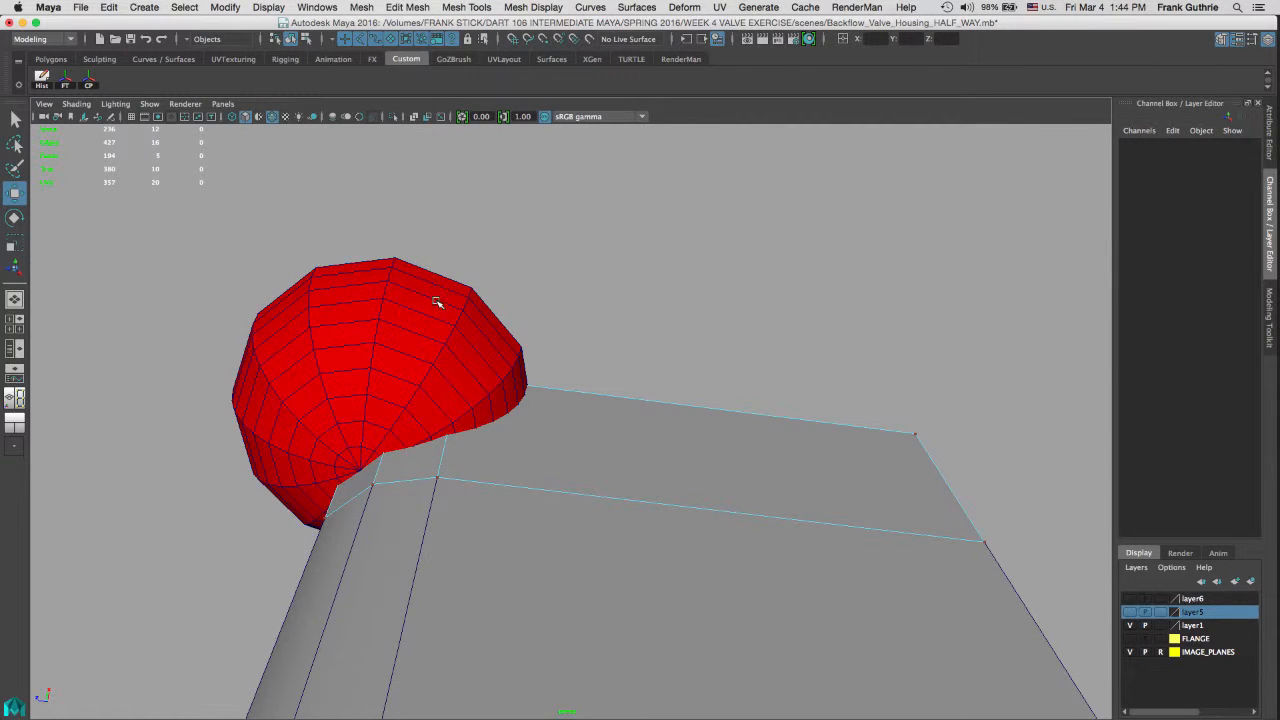
Step: Delete the two horizontal edge loops directly below the bowl's upper rim
alt+drag(437, 303, 322, 247)
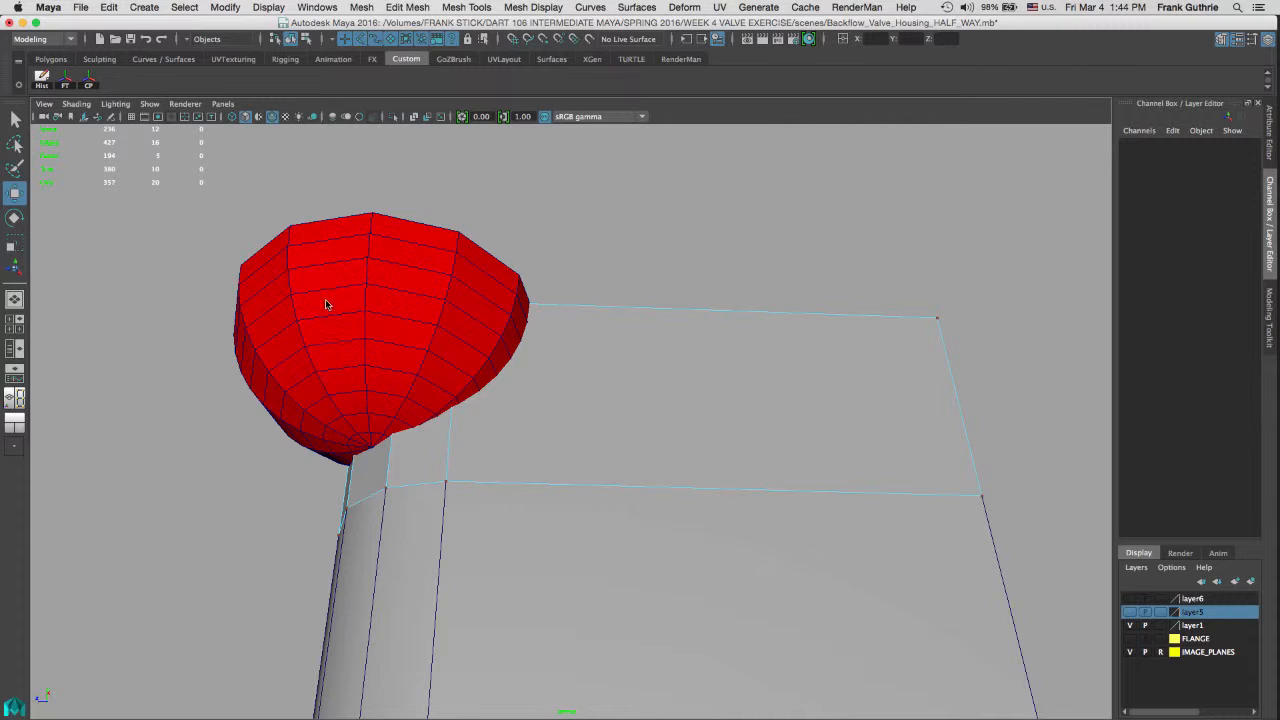
right_drag(341, 241, 340, 210)
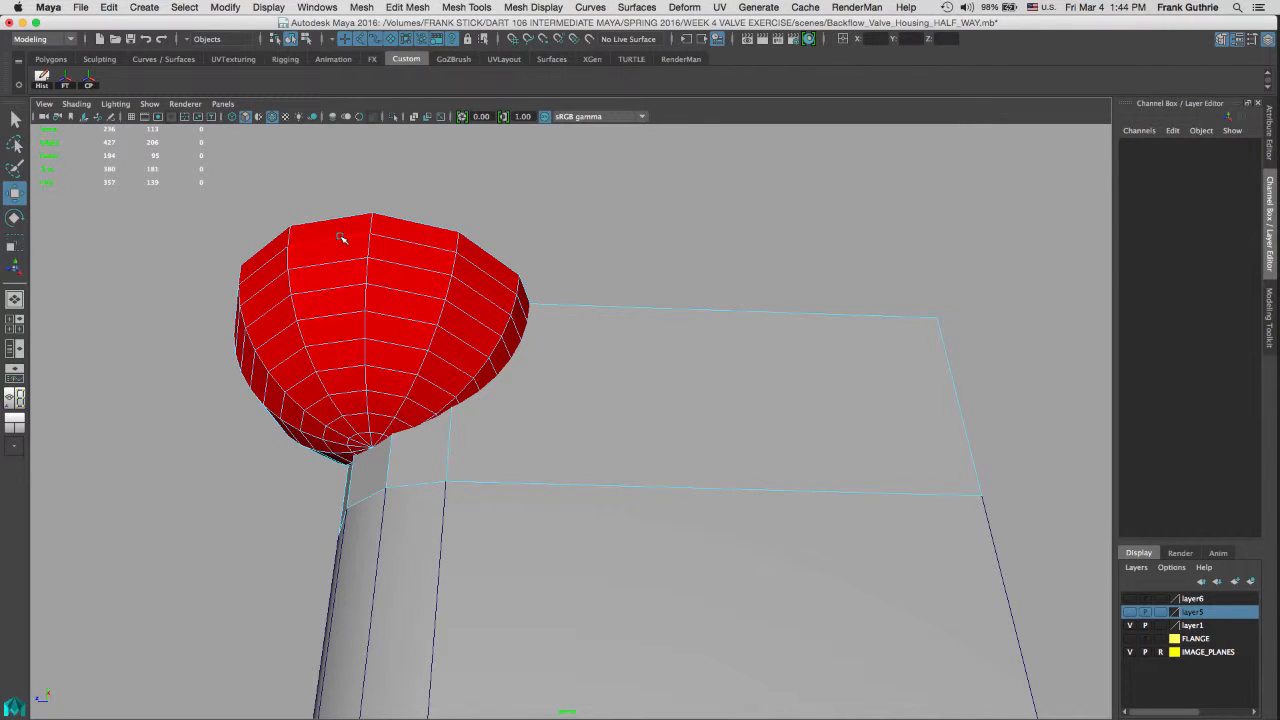
double_click(340, 238)
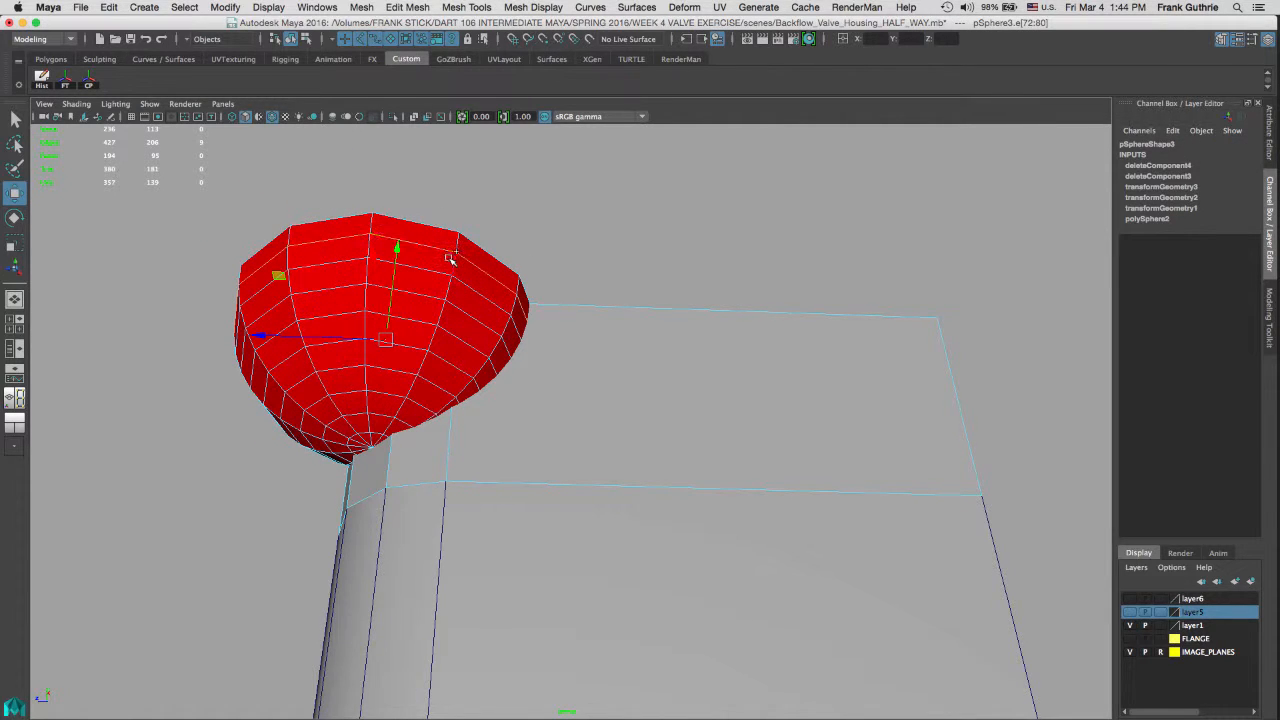
shift+right_drag(451, 256, 335, 257)
double_click(348, 269)
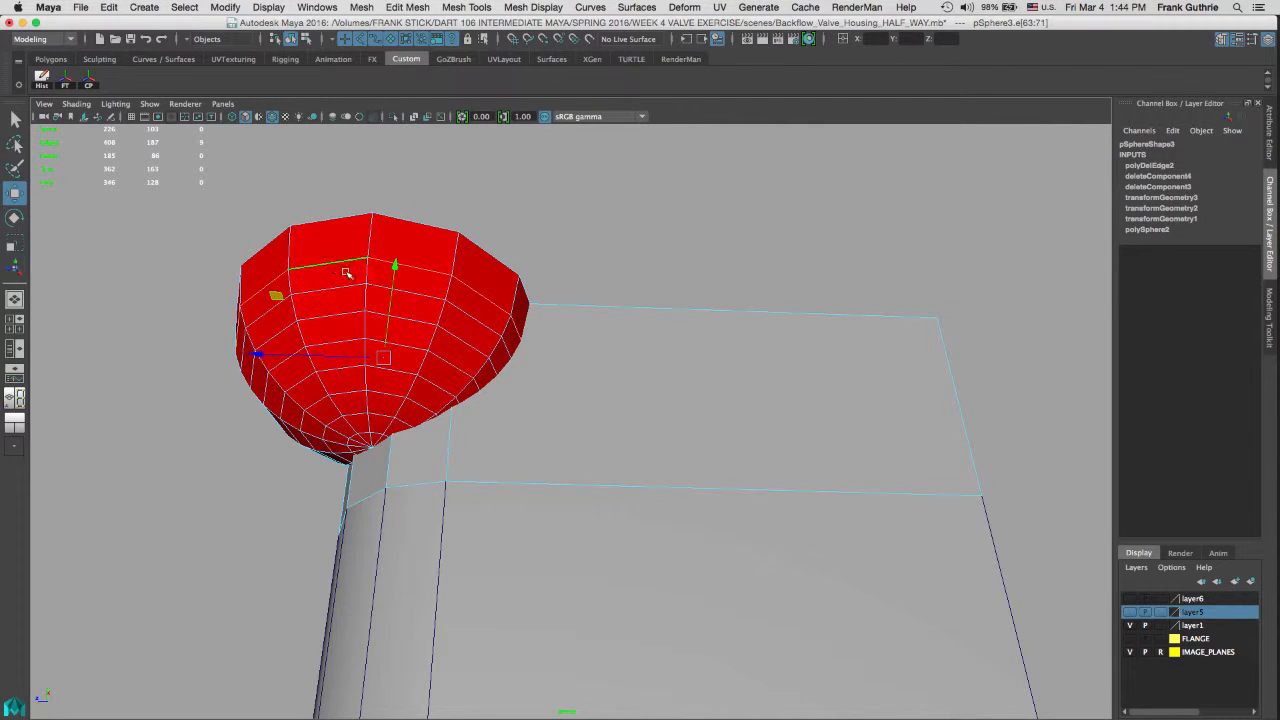
shift+right_drag(476, 267, 428, 288)
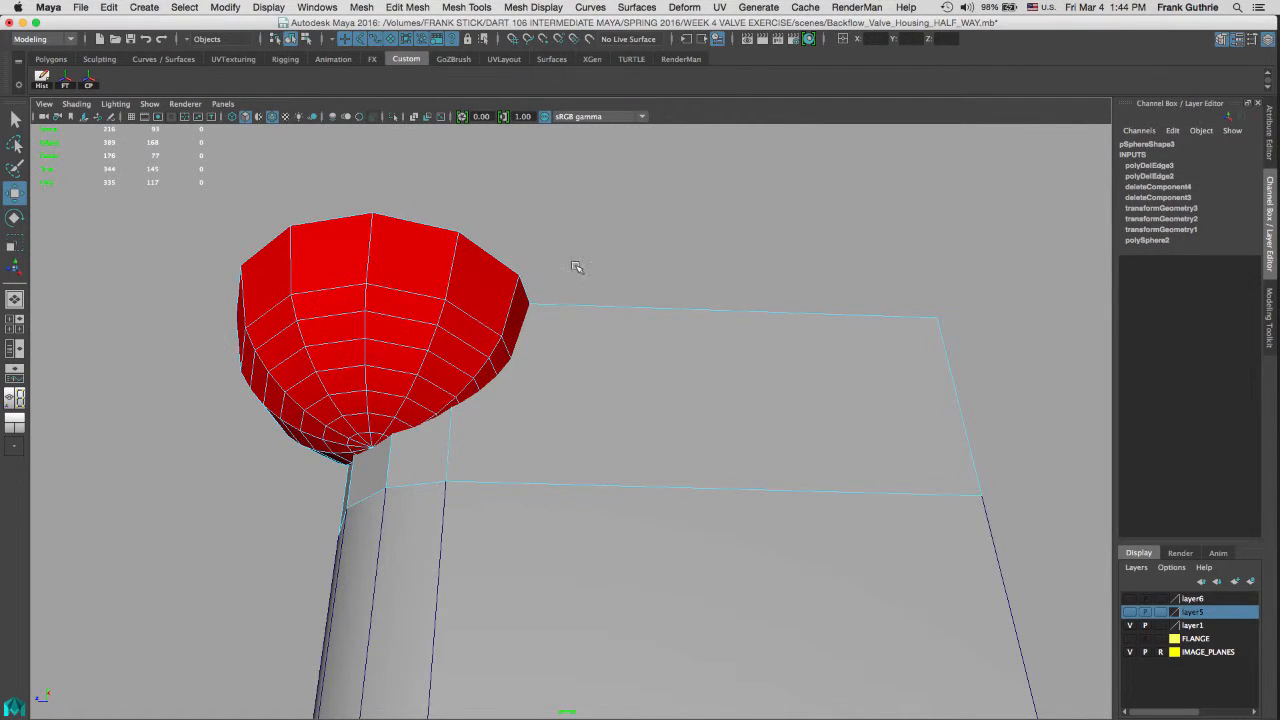
mouse_move(571, 263)
alt+mouse_down()
mouse_move(726, 297)
mouse_move(585, 252)
alt+mouse_up()
click(335, 328)
key(q)
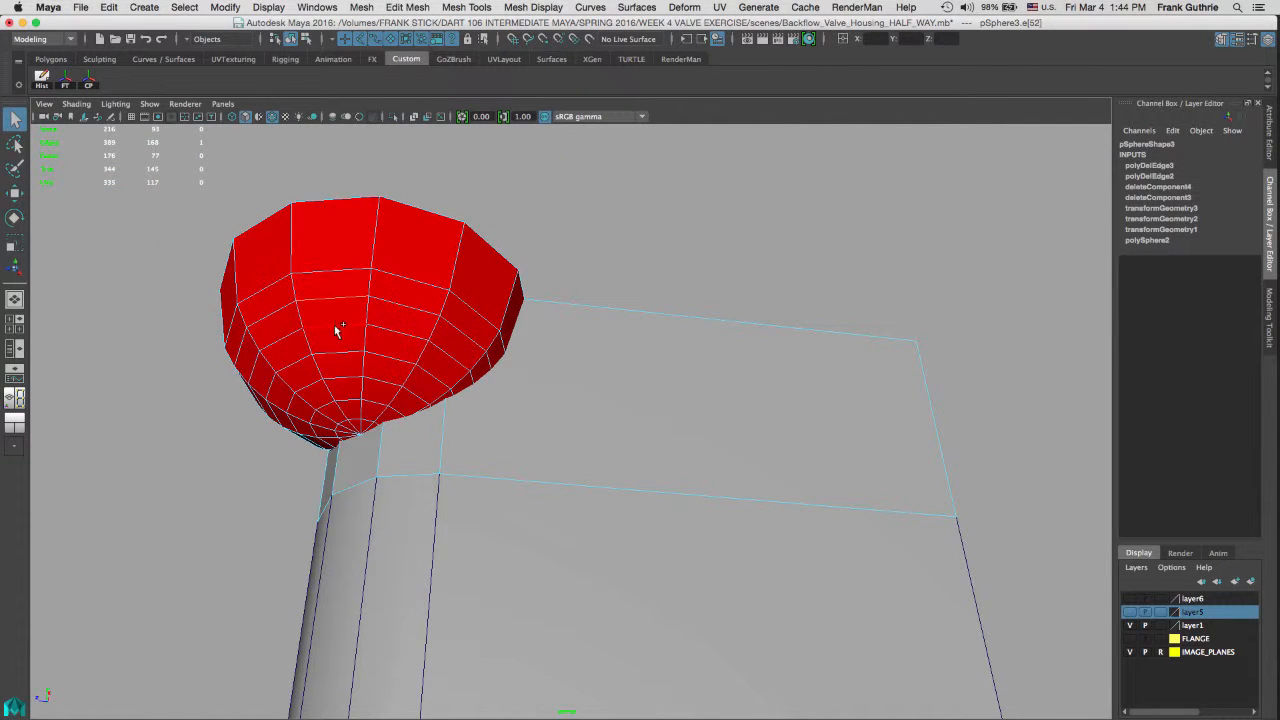
double_click(335, 328)
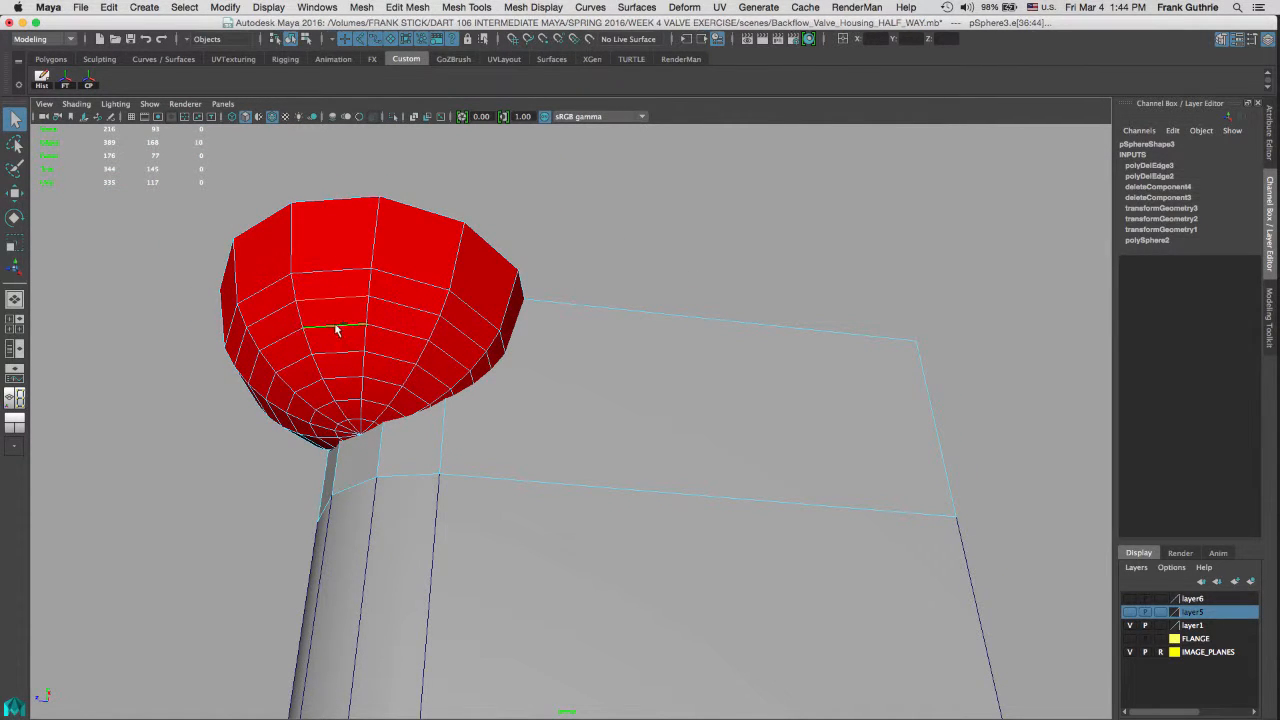
shift+double_click(277, 316)
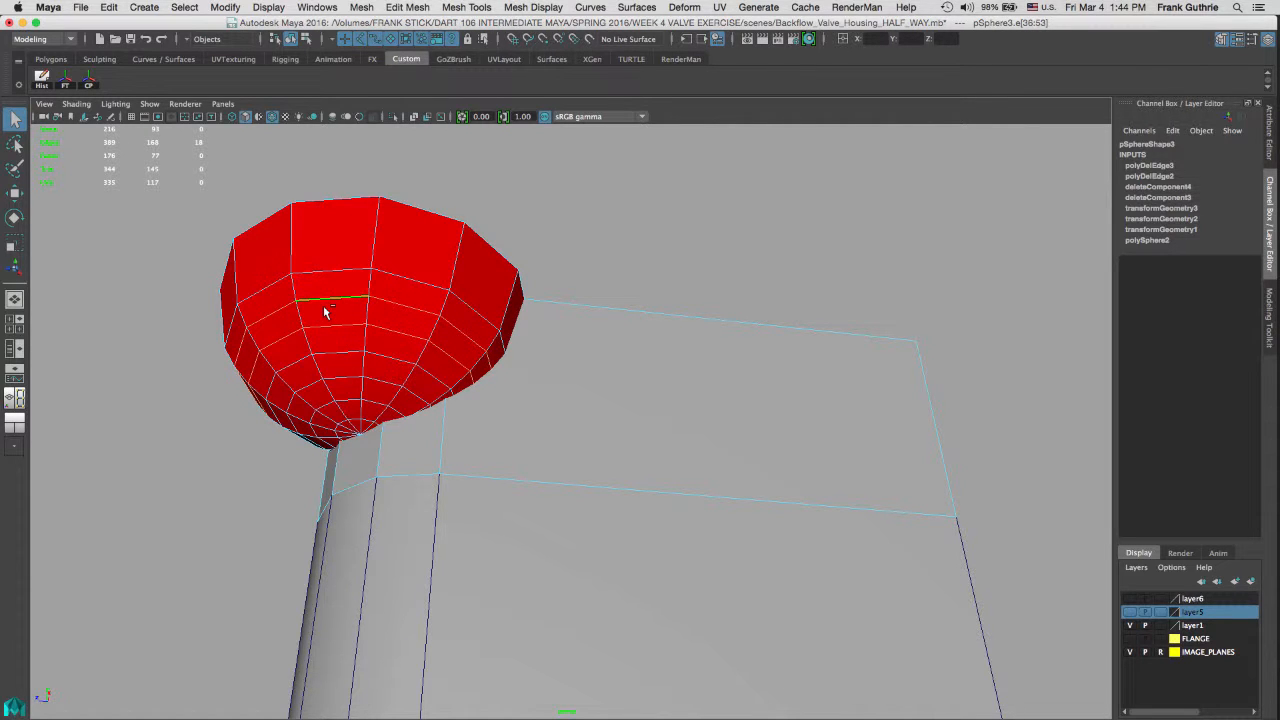
mouse_move(325, 317)
alt+mouse_down()
mouse_move(357, 320)
mouse_move(357, 297)
mouse_move(337, 309)
alt+mouse_up()
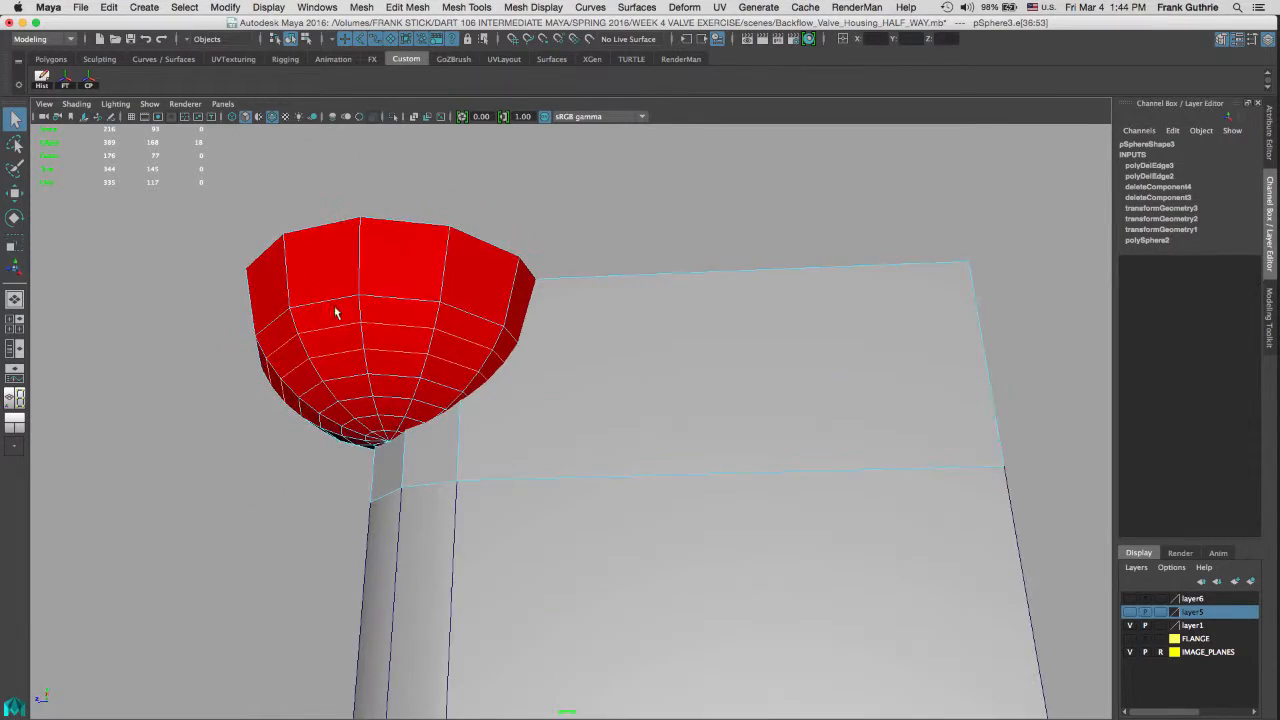
alt+right_drag(337, 309, 680, 303)
alt+drag(680, 303, 486, 357)
alt+drag(541, 289, 640, 263)
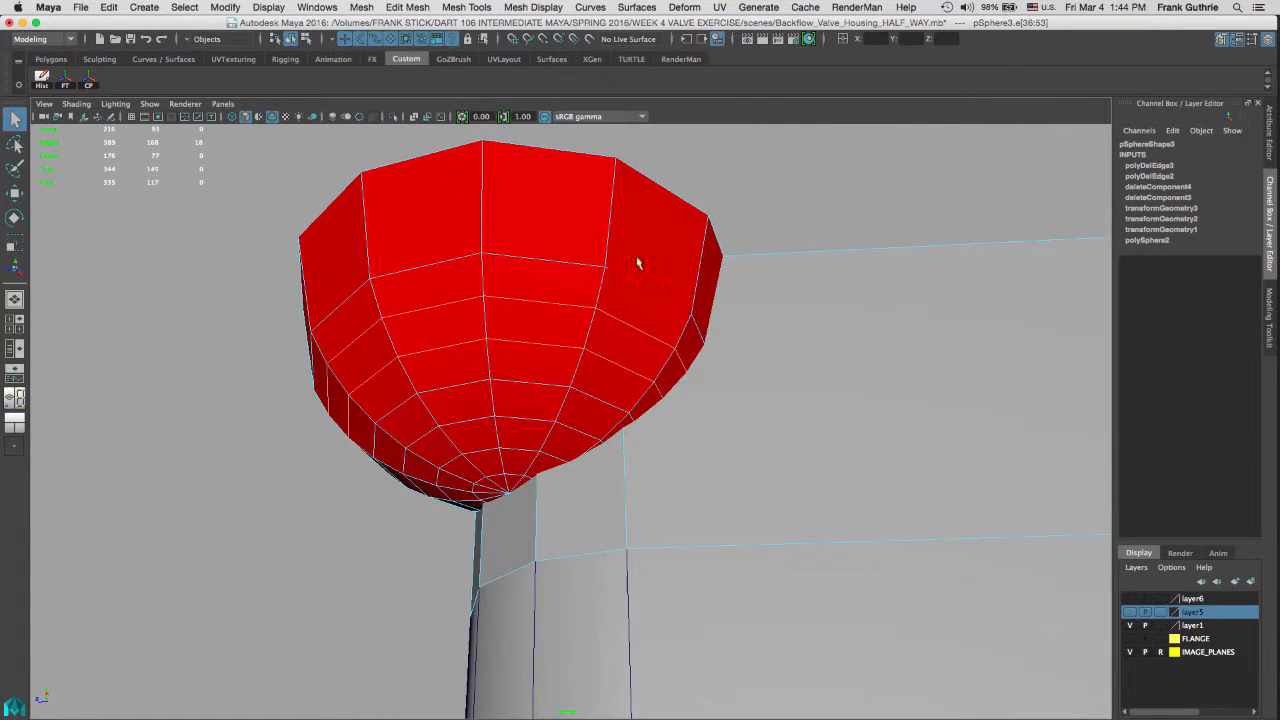
click(757, 219)
Step: Slide the third horizontal edge loop below the bowl's rim downward using Slide Edge with its default settings
alt+right_drag(457, 297, 660, 291)
alt+drag(660, 291, 449, 378)
alt+right_drag(449, 378, 510, 384)
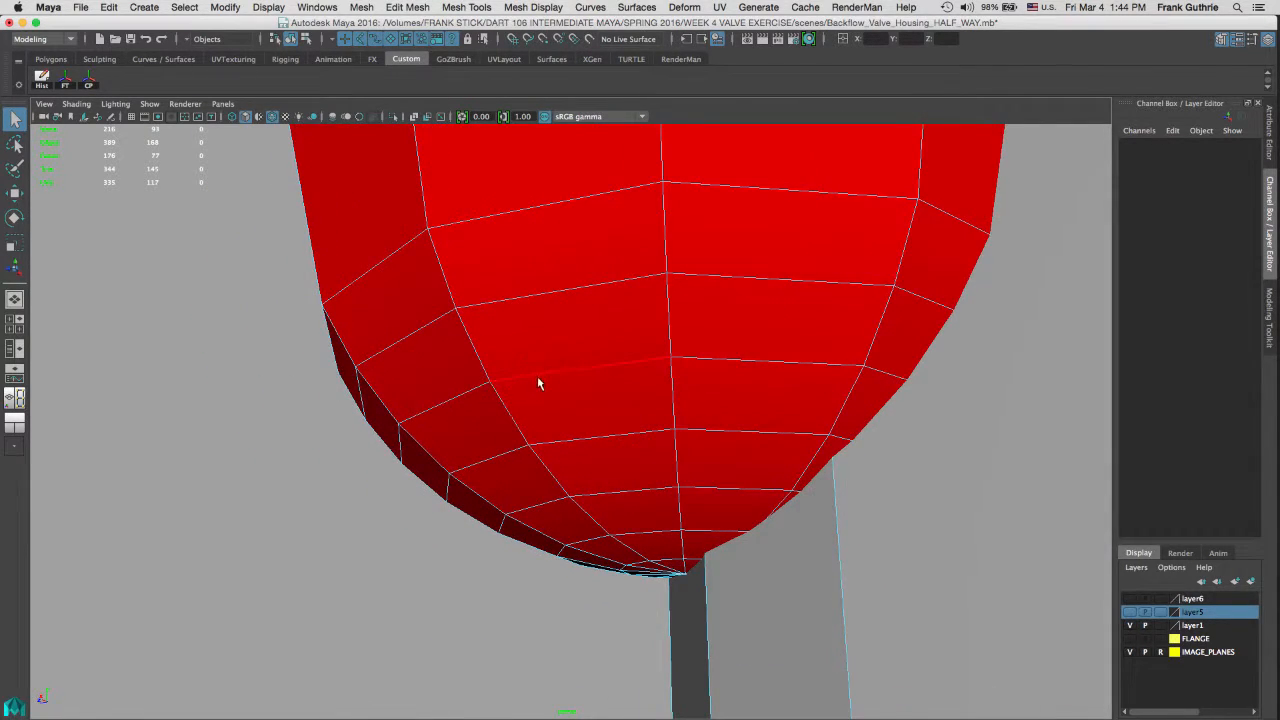
click(535, 383)
alt+drag(586, 346, 327, 257)
mouse_move(330, 397)
alt+mouse_down()
mouse_move(389, 357)
mouse_move(344, 388)
alt+mouse_up()
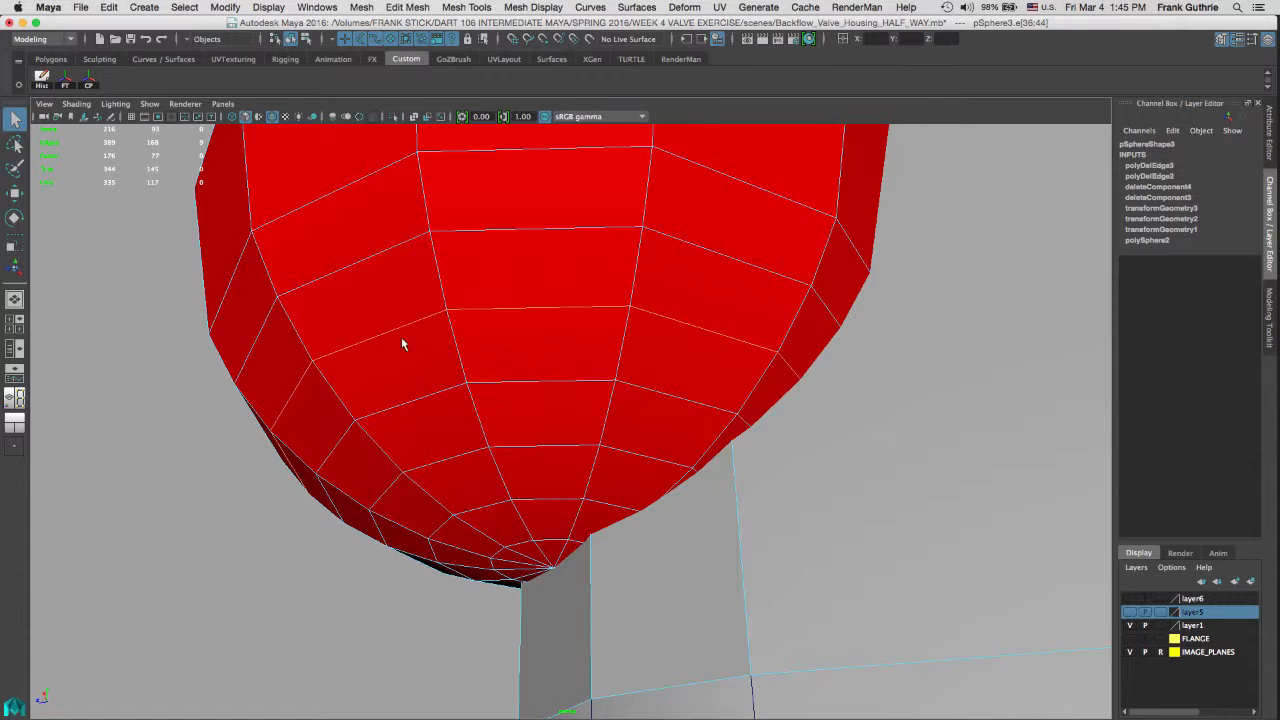
alt+drag(401, 344, 369, 329)
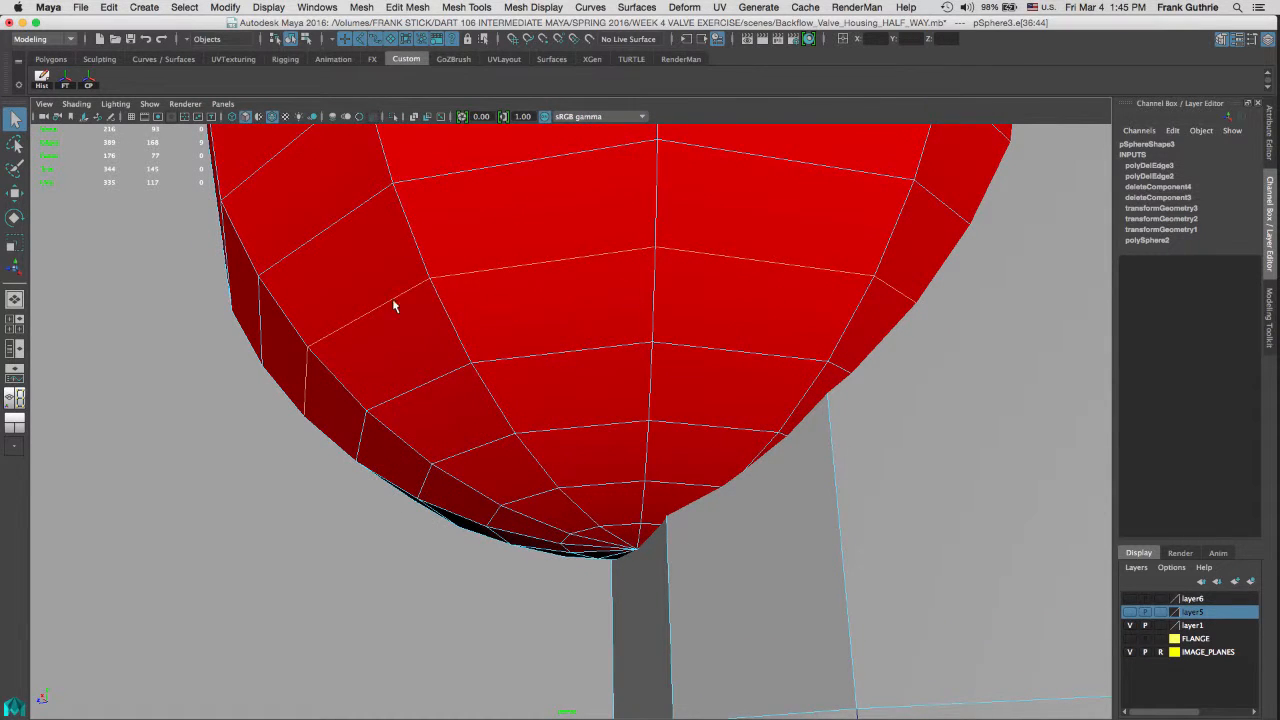
shift+right_click(409, 357)
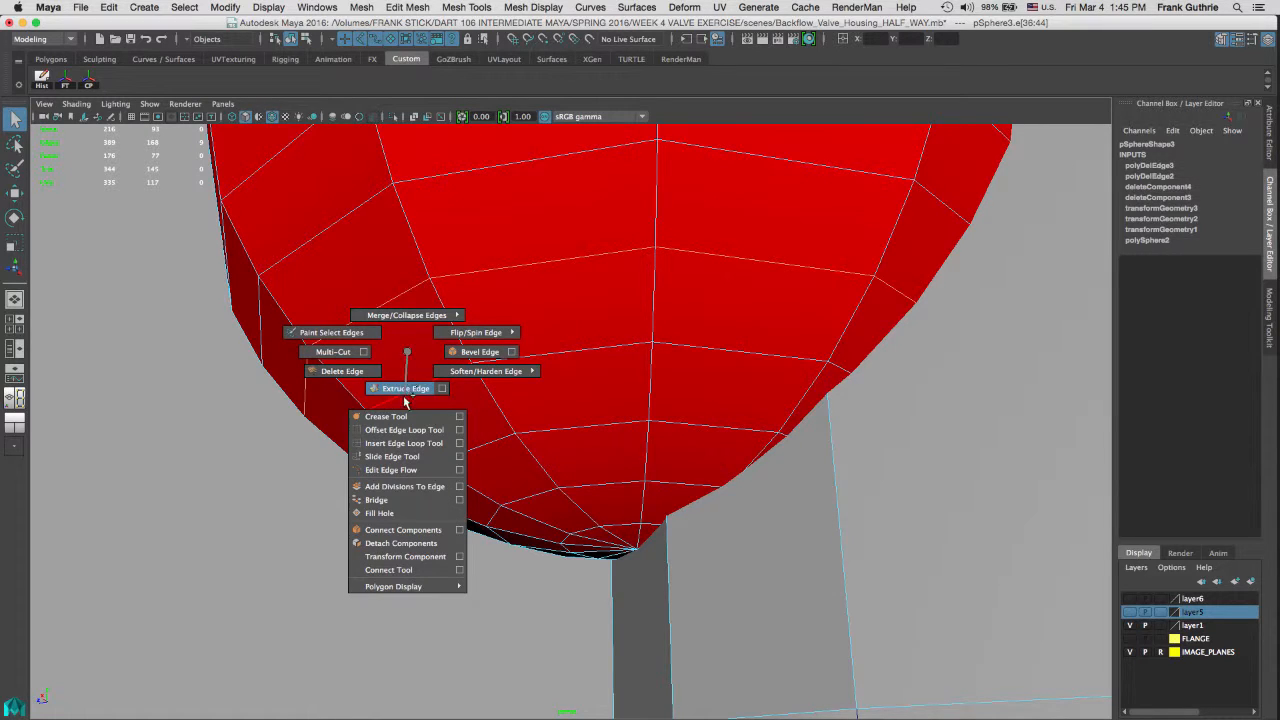
click(424, 457)
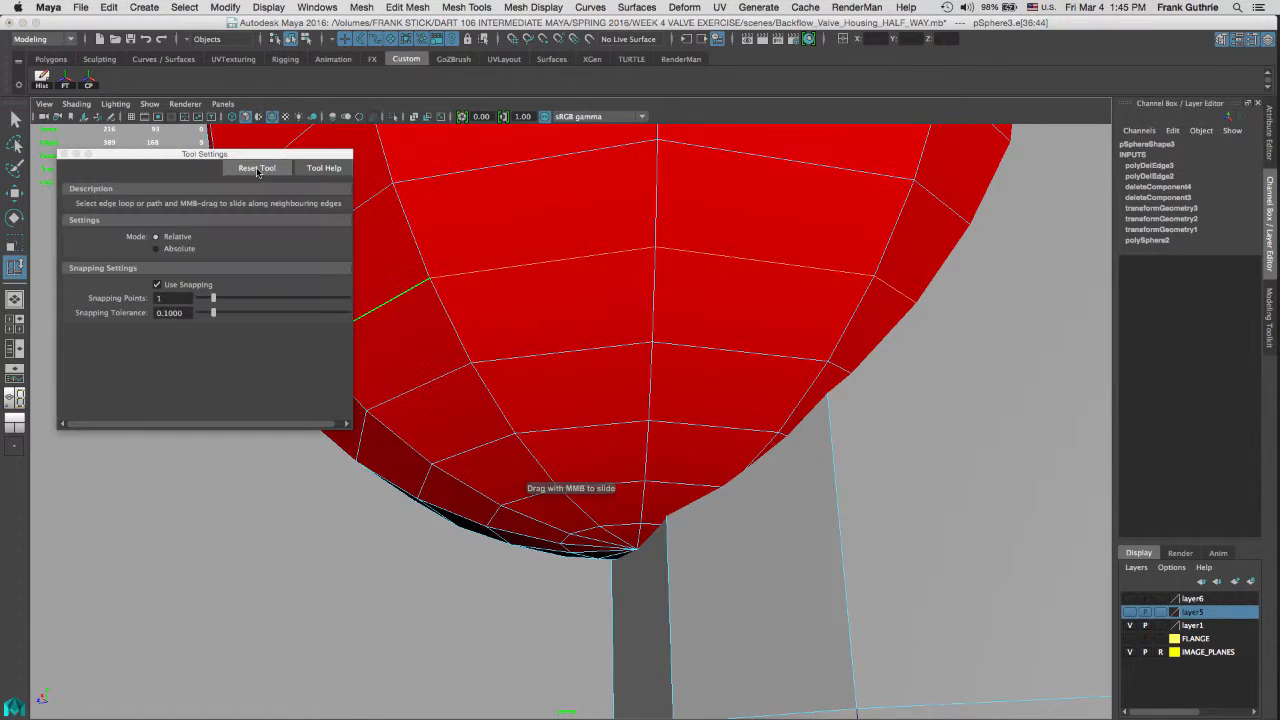
click(256, 168)
drag(108, 155, 97, 431)
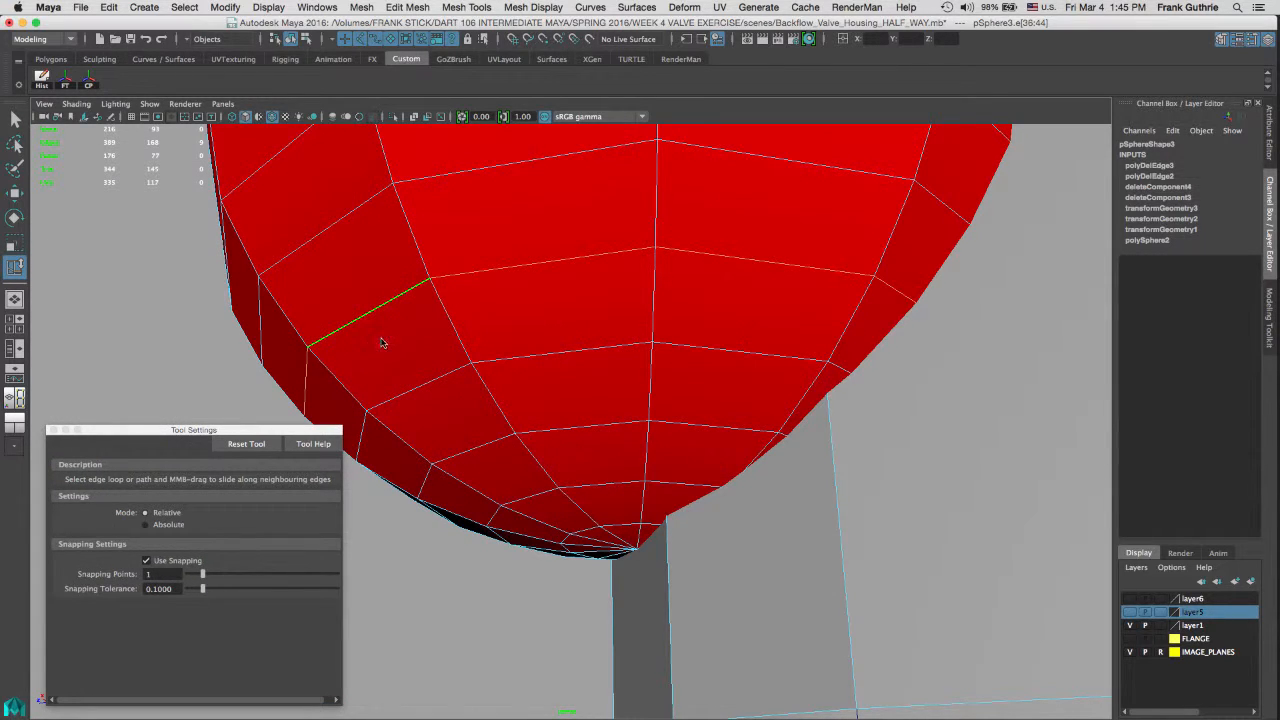
middle_drag(376, 345, 374, 357)
mouse_move(381, 373)
middle_down()
mouse_move(411, 399)
mouse_move(378, 336)
mouse_move(394, 375)
middle_up()
Step: Turn off snapping for Slide Edge and slide the same edge loop slightly further down the bowl
alt+drag(428, 343, 376, 370)
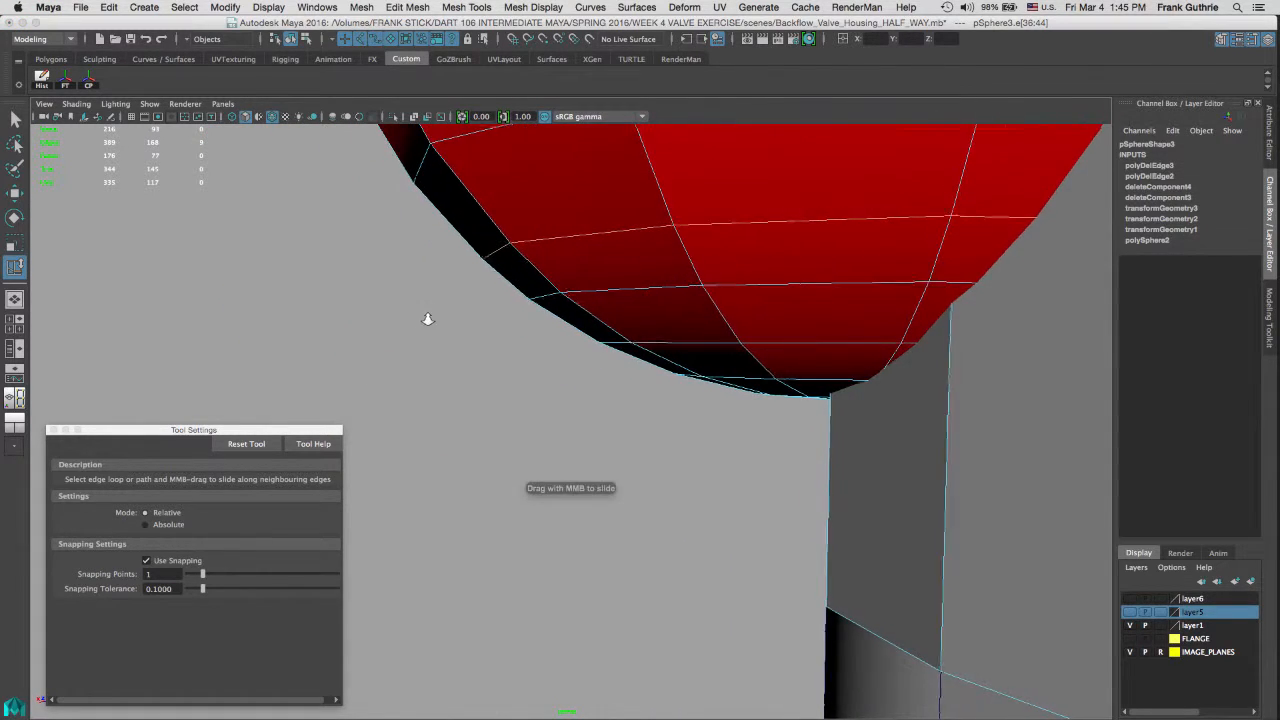
alt+drag(510, 306, 541, 351)
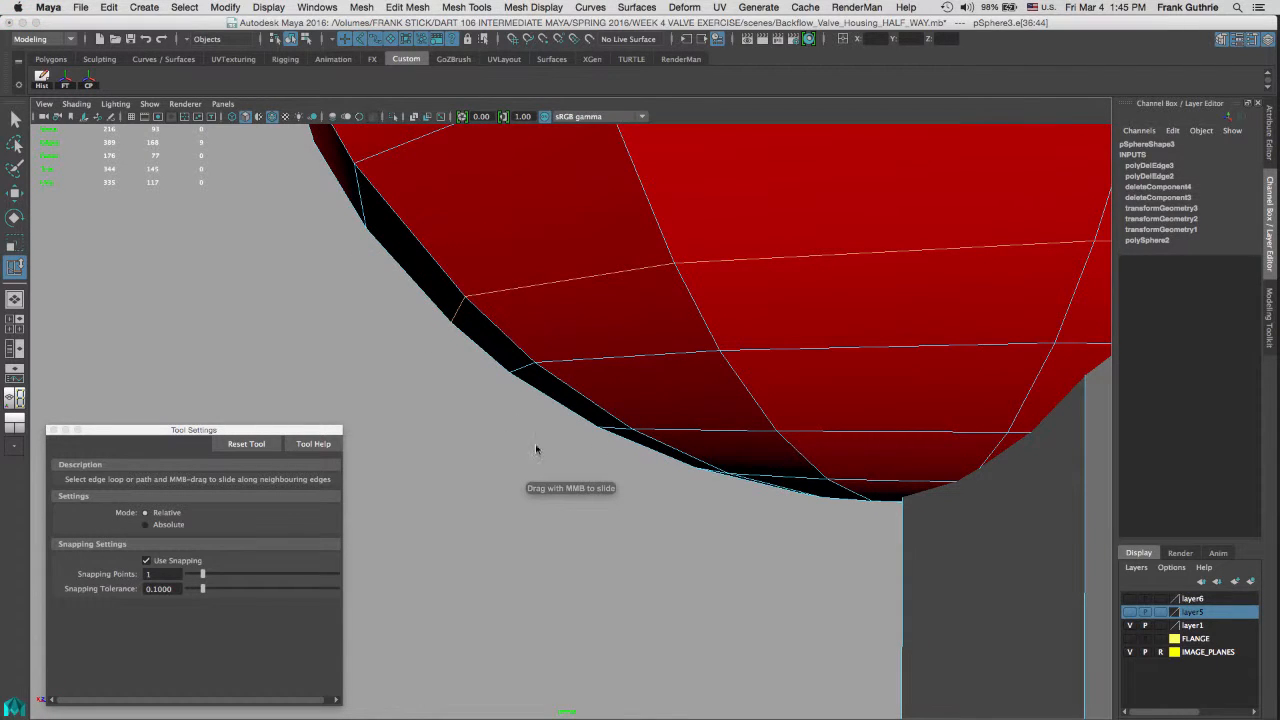
click(146, 560)
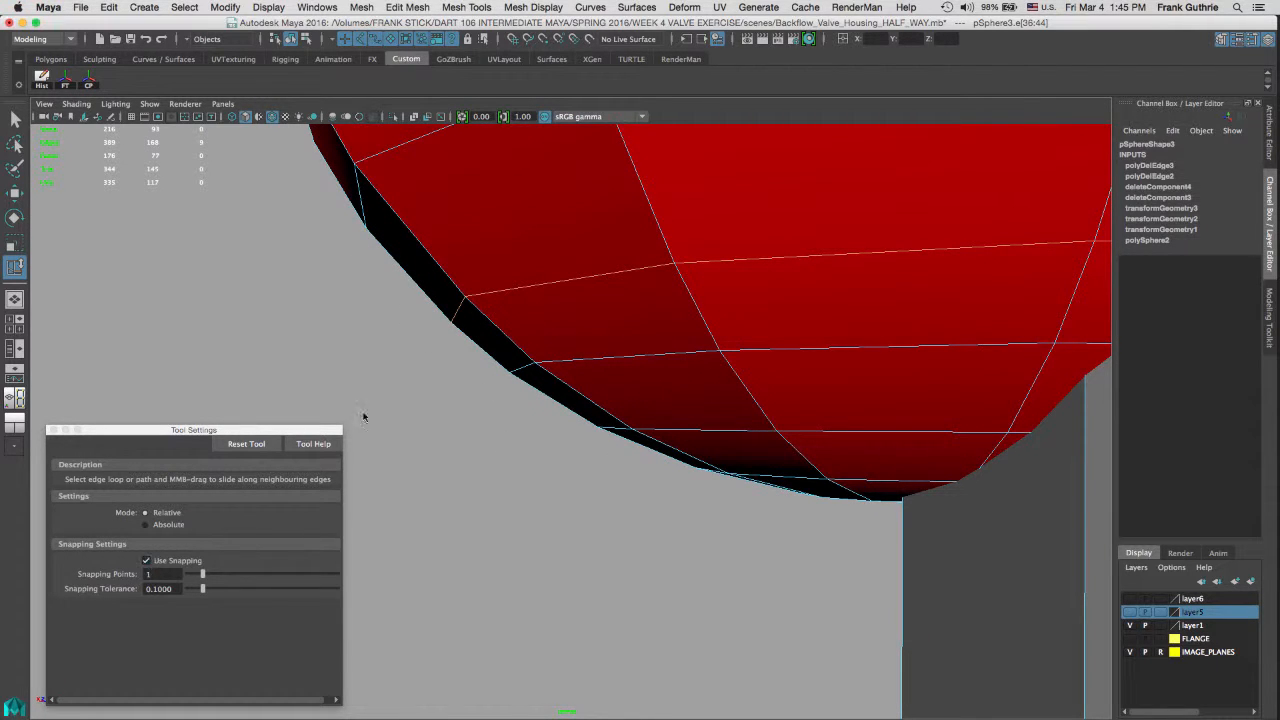
alt+drag(491, 337, 502, 364)
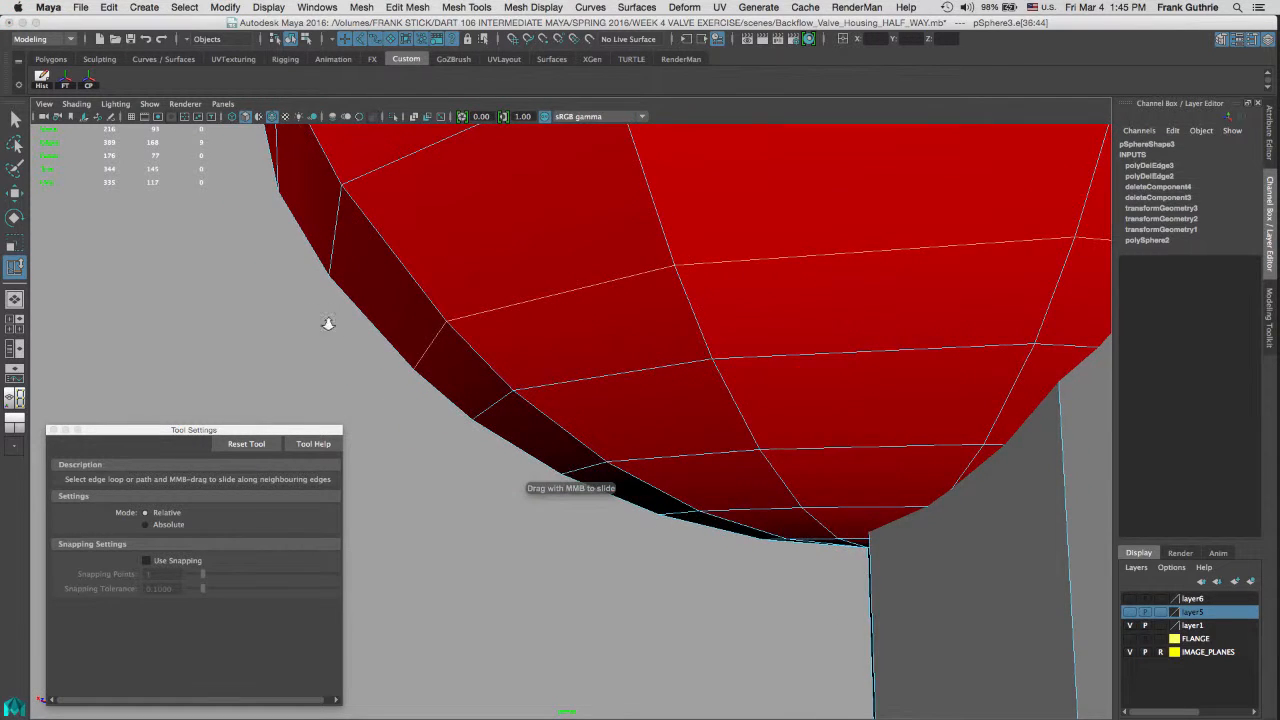
alt+right_drag(328, 323, 408, 300)
alt+drag(408, 300, 397, 280)
alt+middle_drag(400, 257, 460, 348)
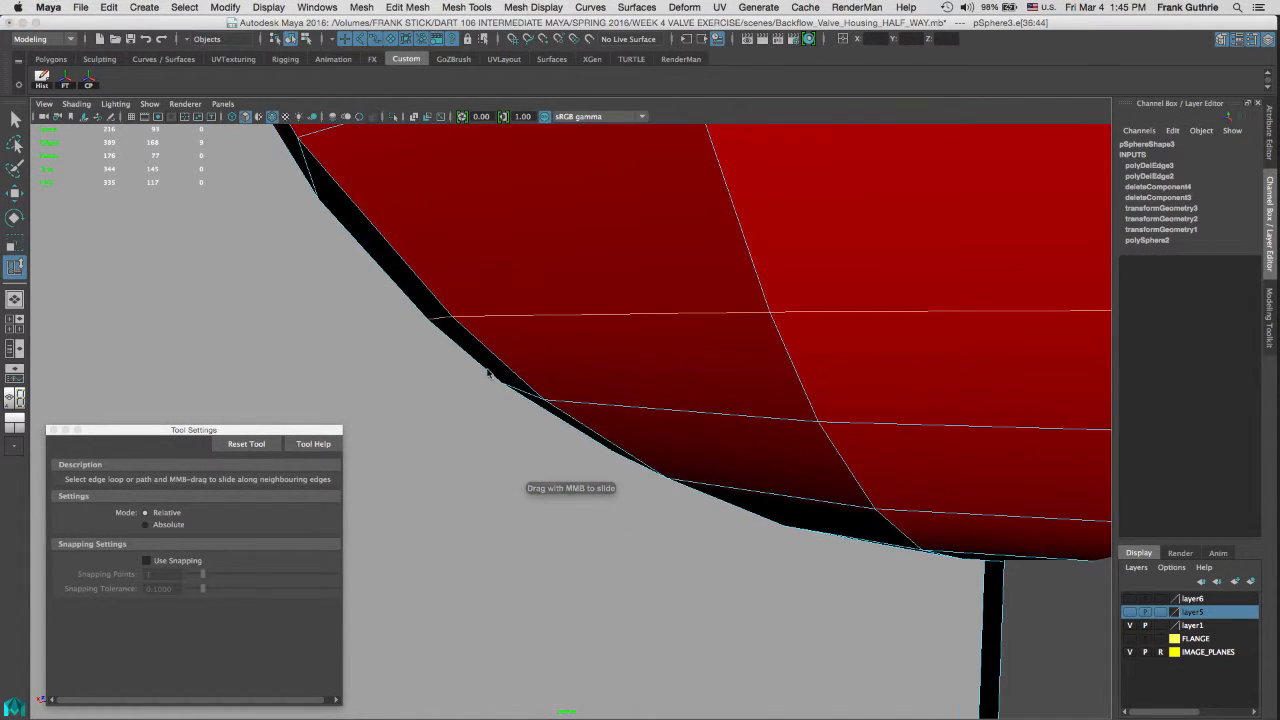
alt+drag(489, 373, 463, 376)
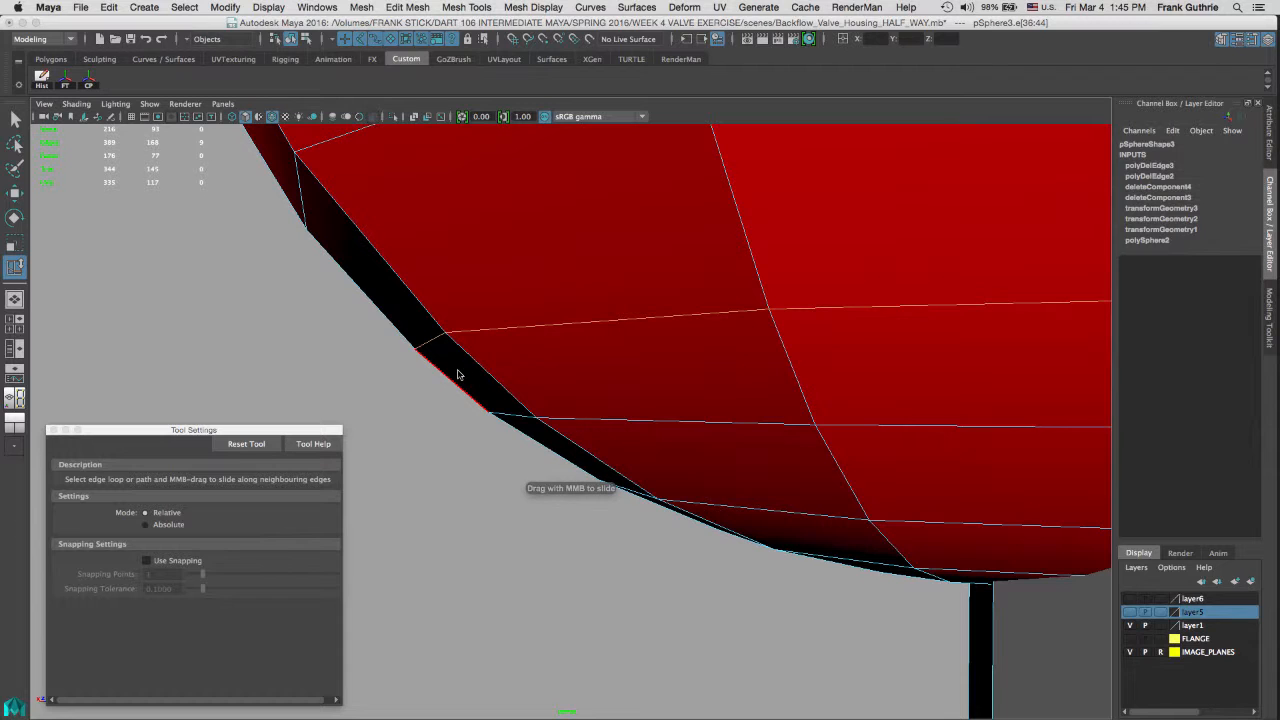
middle_drag(458, 374, 497, 382)
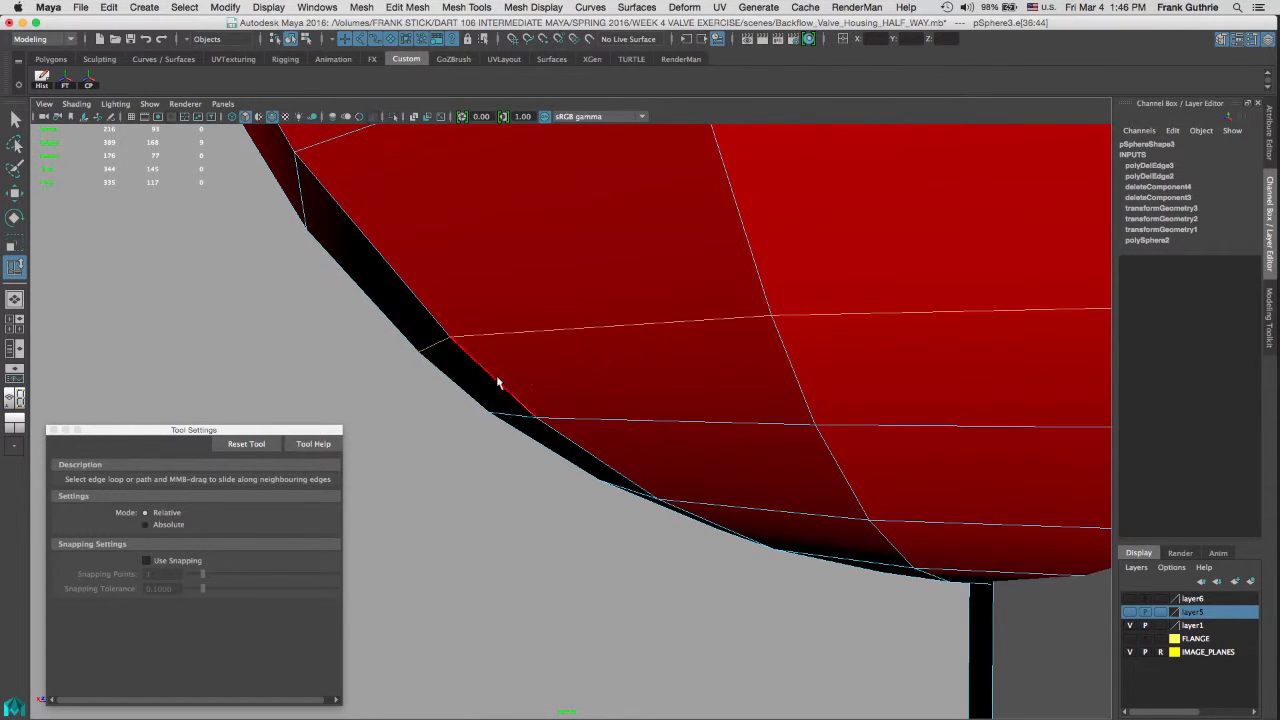
Step: Delete the edge loops directly above and directly below the slid loop, and close the Slide Edge settings
alt+right_drag(497, 382, 314, 340)
alt+drag(314, 340, 622, 292)
alt+right_drag(622, 296, 302, 290)
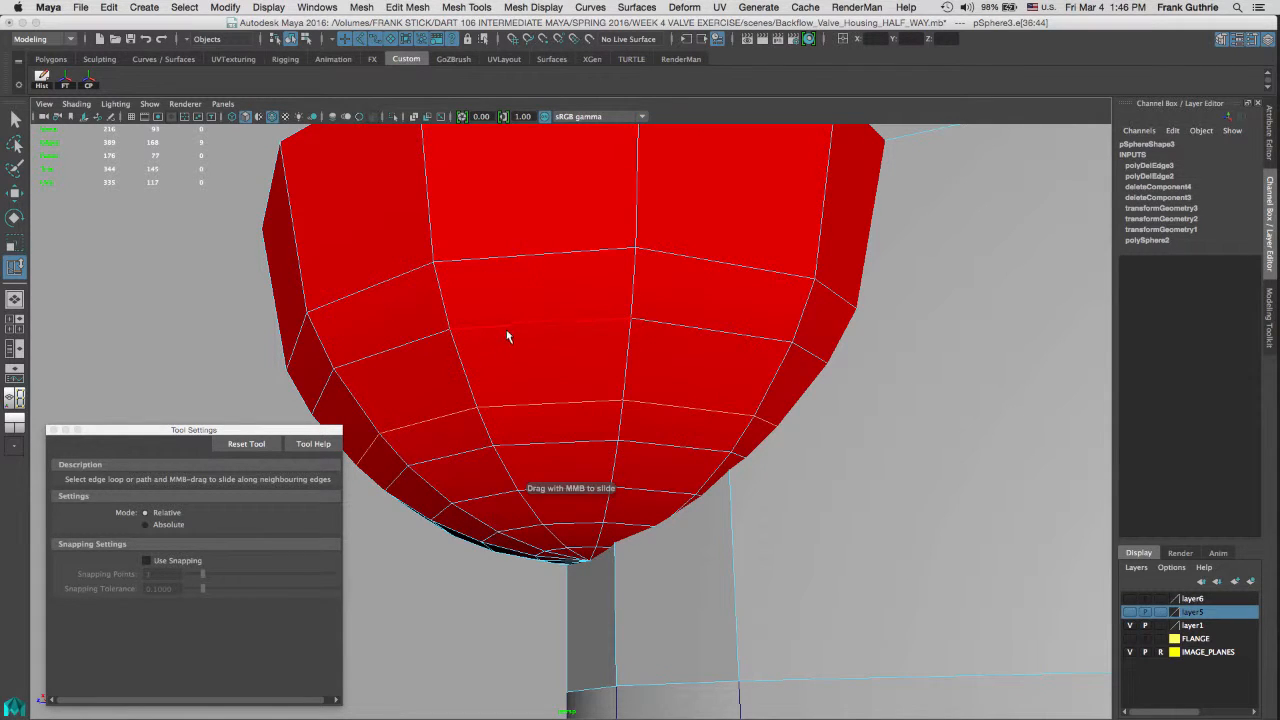
click(505, 327)
shift+right_drag(510, 340, 455, 360)
alt+drag(573, 359, 615, 283)
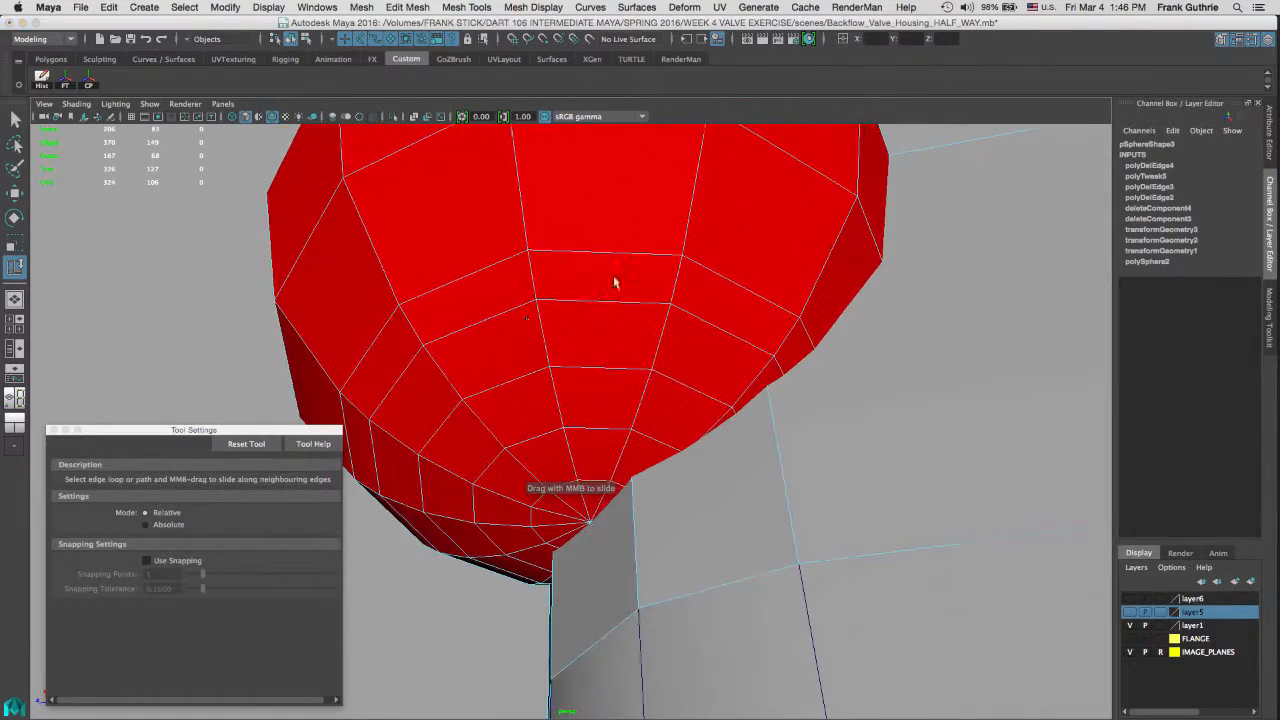
click(579, 305)
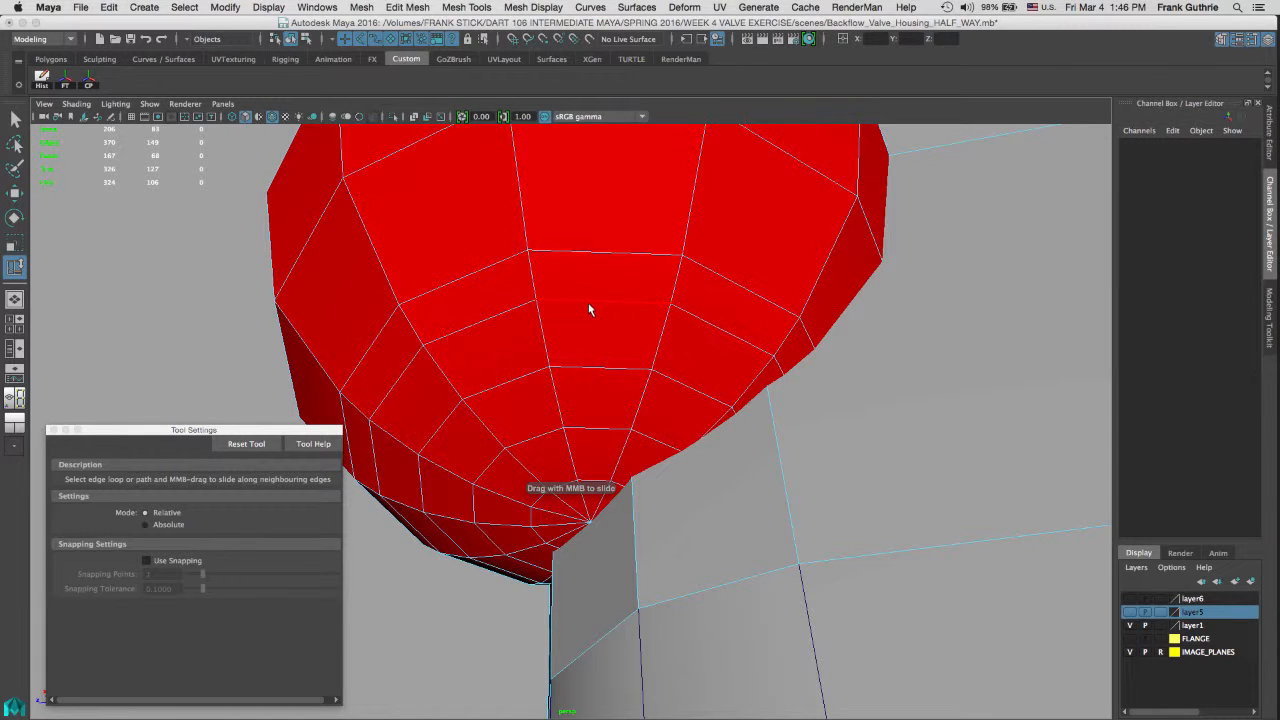
click(583, 301)
shift+right_click(583, 300)
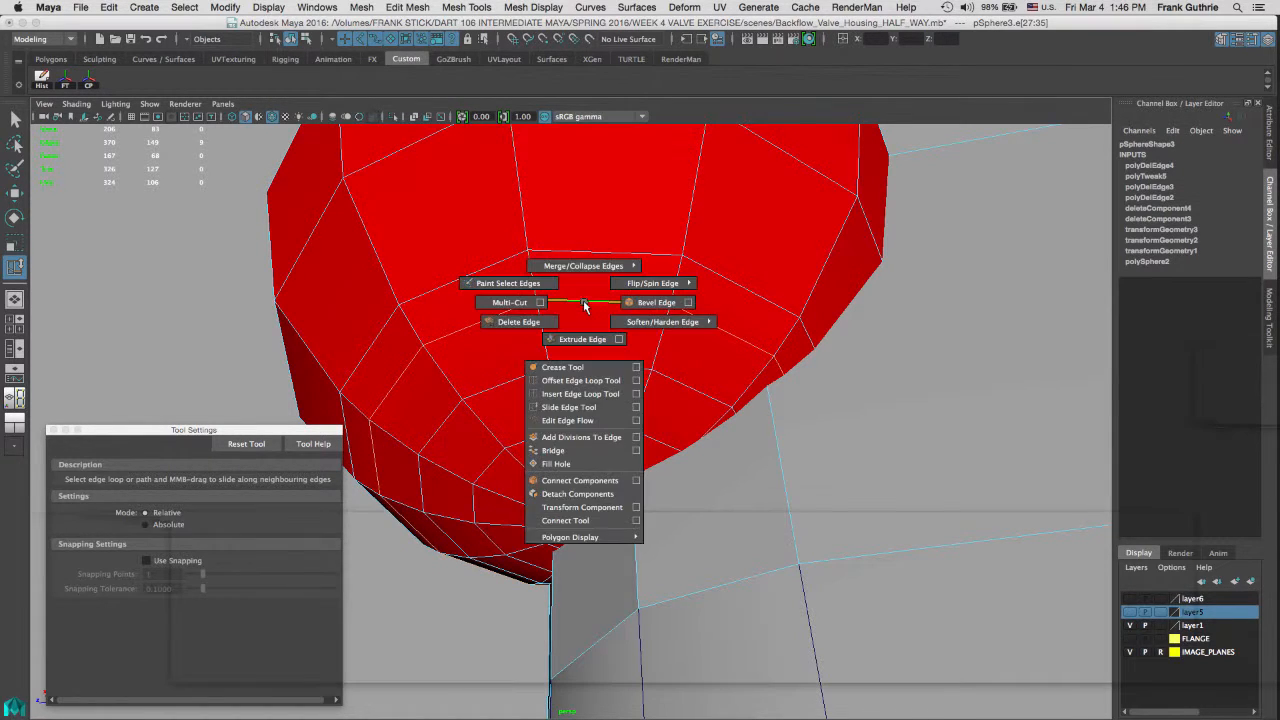
shift+right_drag(583, 300, 527, 322)
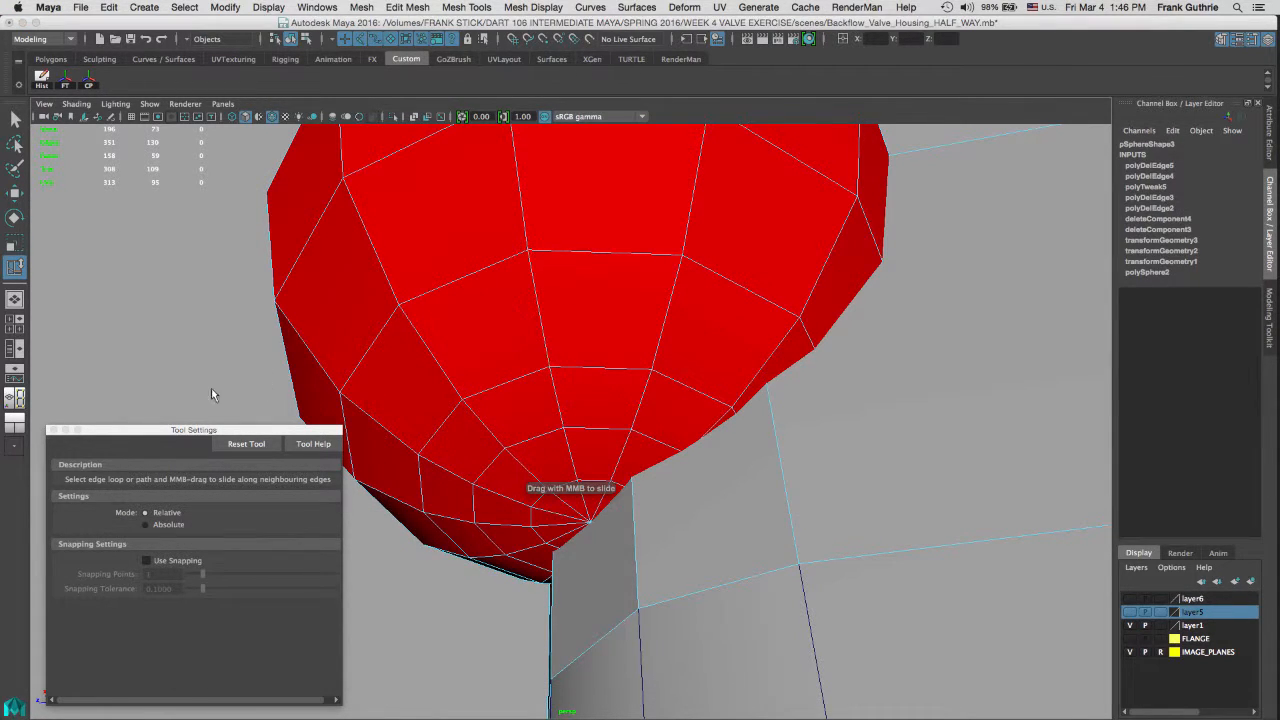
click(53, 431)
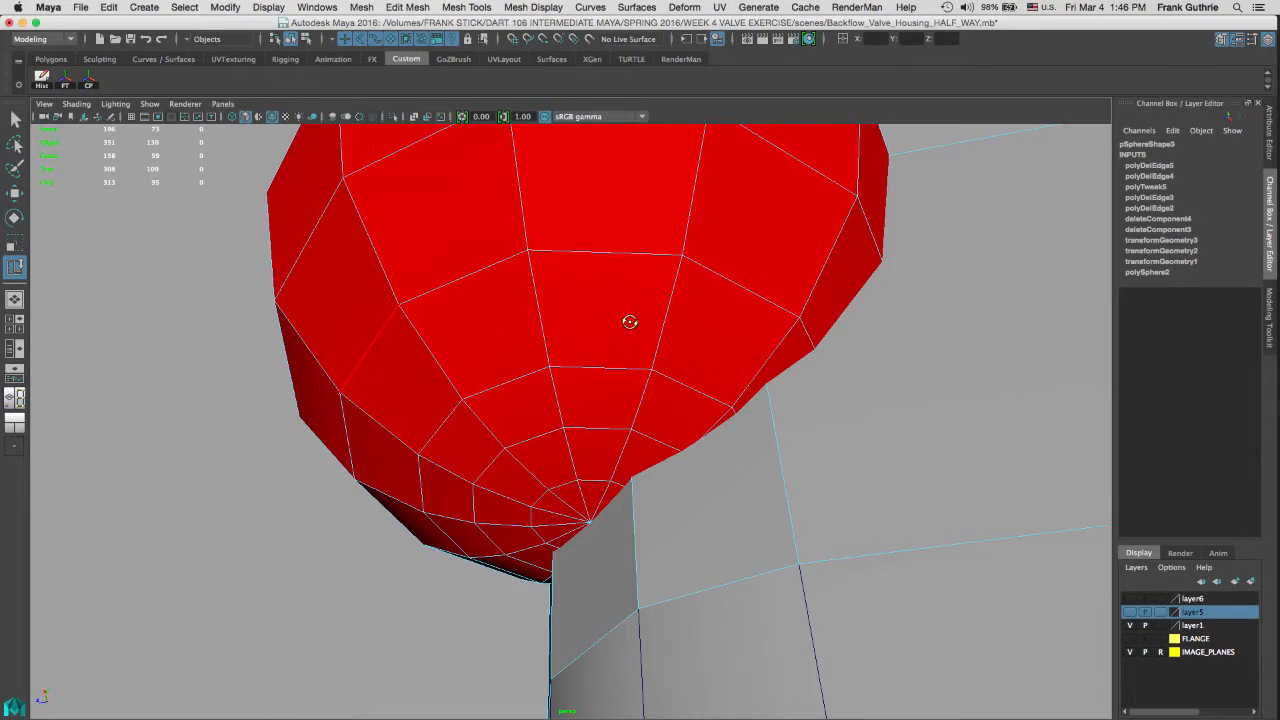
Step: Return to object mode, show the bowl and strip in smooth mesh preview, and turn off the wireframe overlay on shaded surfaces
alt+drag(629, 322, 362, 632)
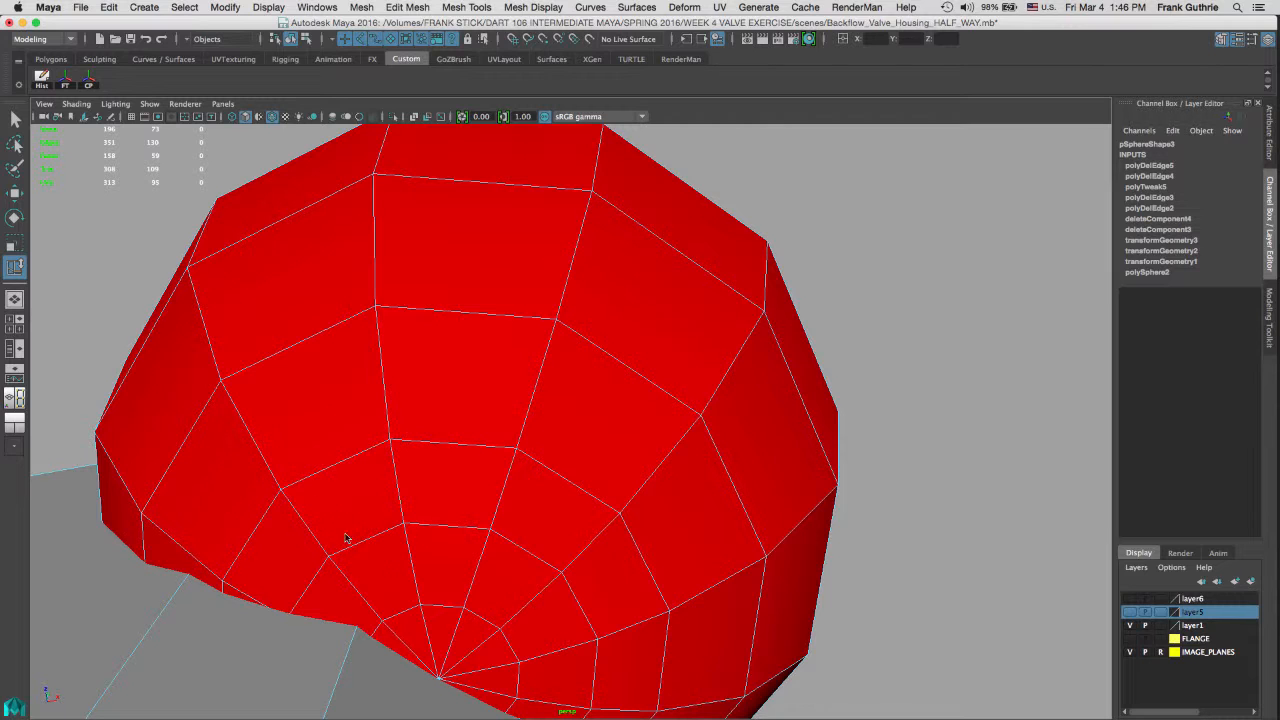
alt+drag(504, 414, 438, 406)
alt+right_drag(757, 349, 474, 349)
alt+drag(736, 350, 495, 358)
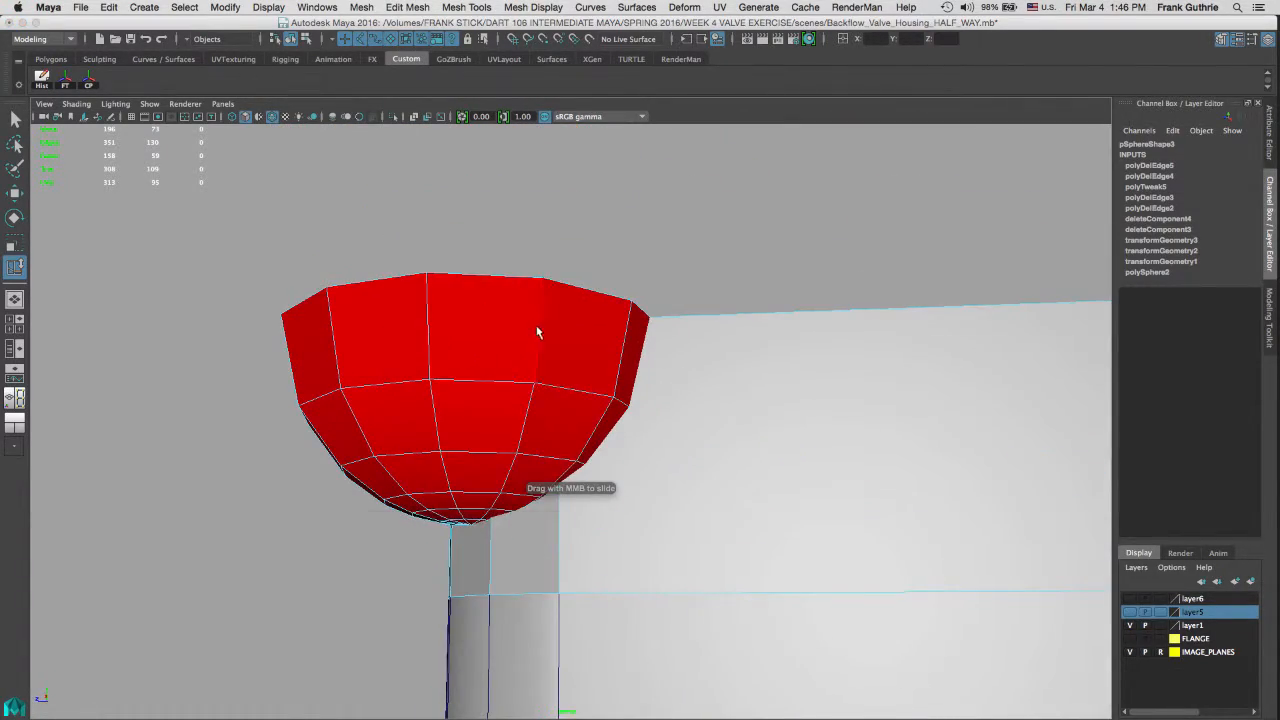
right_drag(537, 327, 598, 307)
click(571, 355)
alt+drag(571, 355, 594, 328)
right_drag(713, 375, 756, 359)
drag(524, 415, 633, 370)
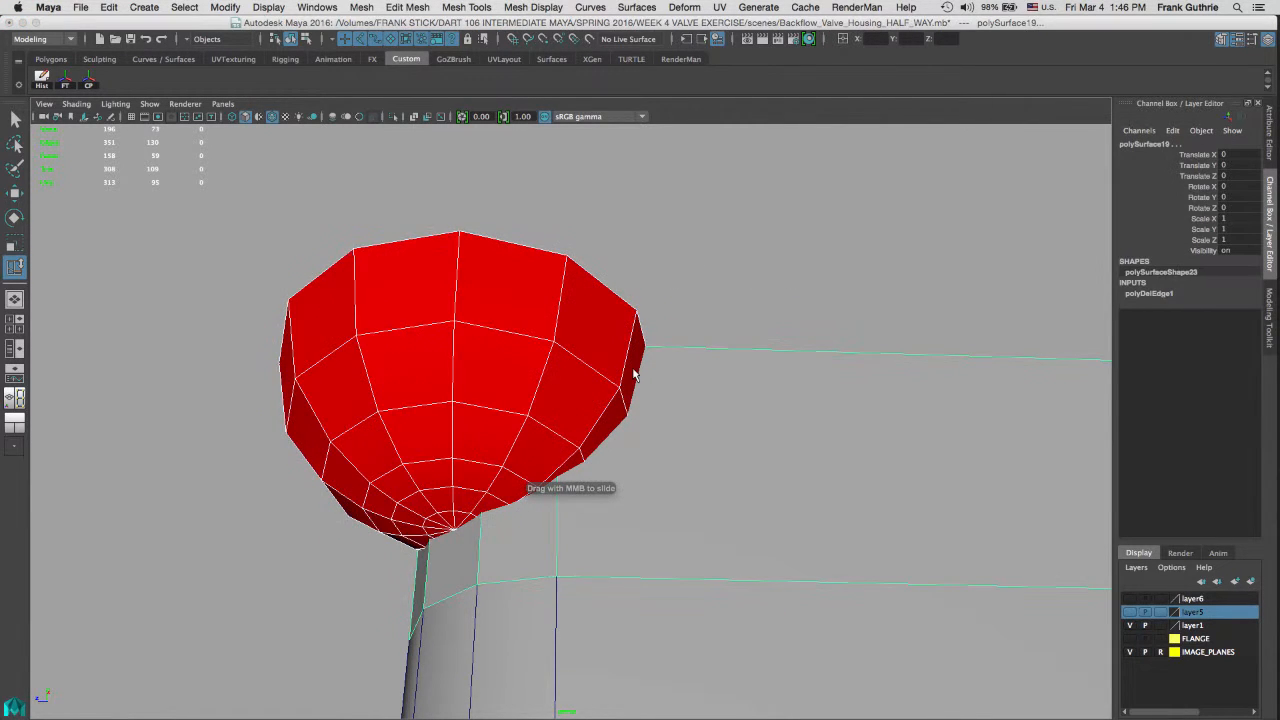
key(3)
click(686, 302)
mouse_move(686, 302)
alt+mouse_down()
mouse_move(683, 278)
mouse_move(681, 305)
mouse_move(676, 283)
mouse_move(774, 291)
mouse_move(609, 286)
mouse_move(674, 263)
mouse_move(665, 316)
alt+mouse_up()
click(271, 117)
Step: Examine how the smoothed bowl meets the strip and the wall, selecting the wall and strip to compare their edges
click(443, 600)
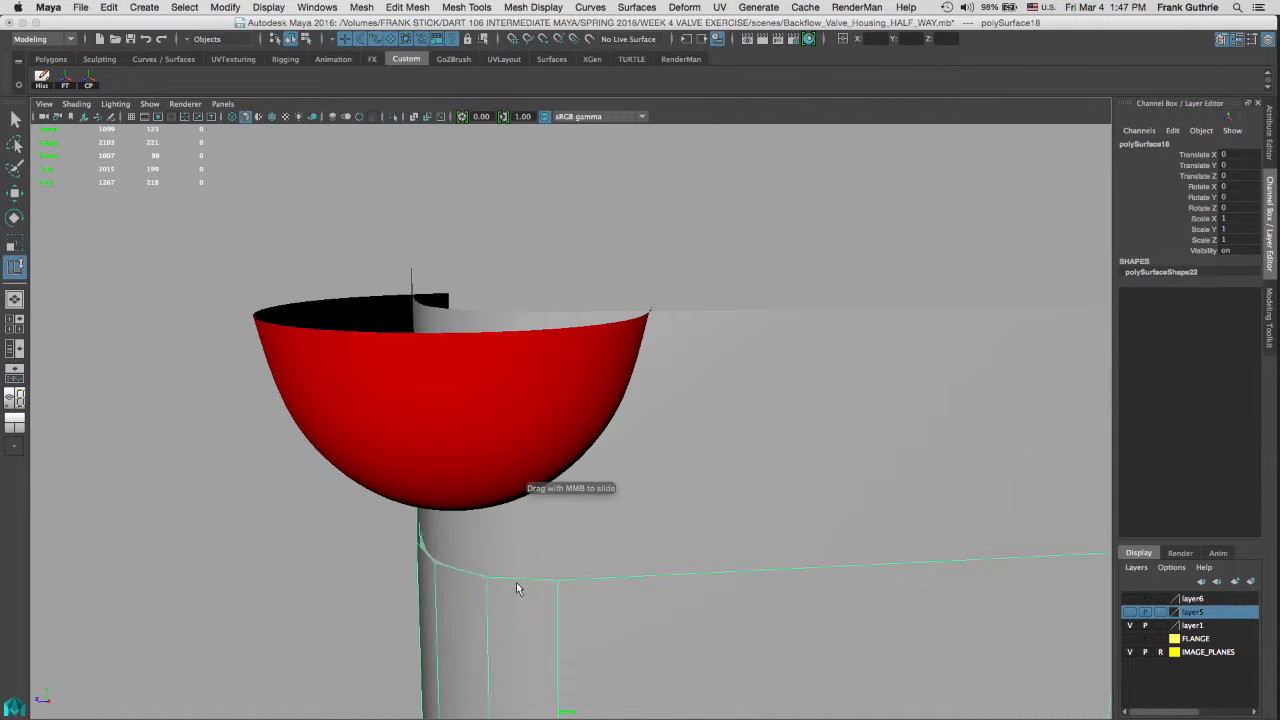
click(569, 531)
mouse_move(569, 531)
alt+mouse_down()
mouse_move(531, 534)
mouse_move(613, 503)
mouse_move(751, 537)
mouse_move(634, 489)
mouse_move(588, 442)
mouse_move(516, 529)
mouse_move(558, 534)
alt+mouse_up()
click(780, 407)
alt+drag(604, 406, 560, 554)
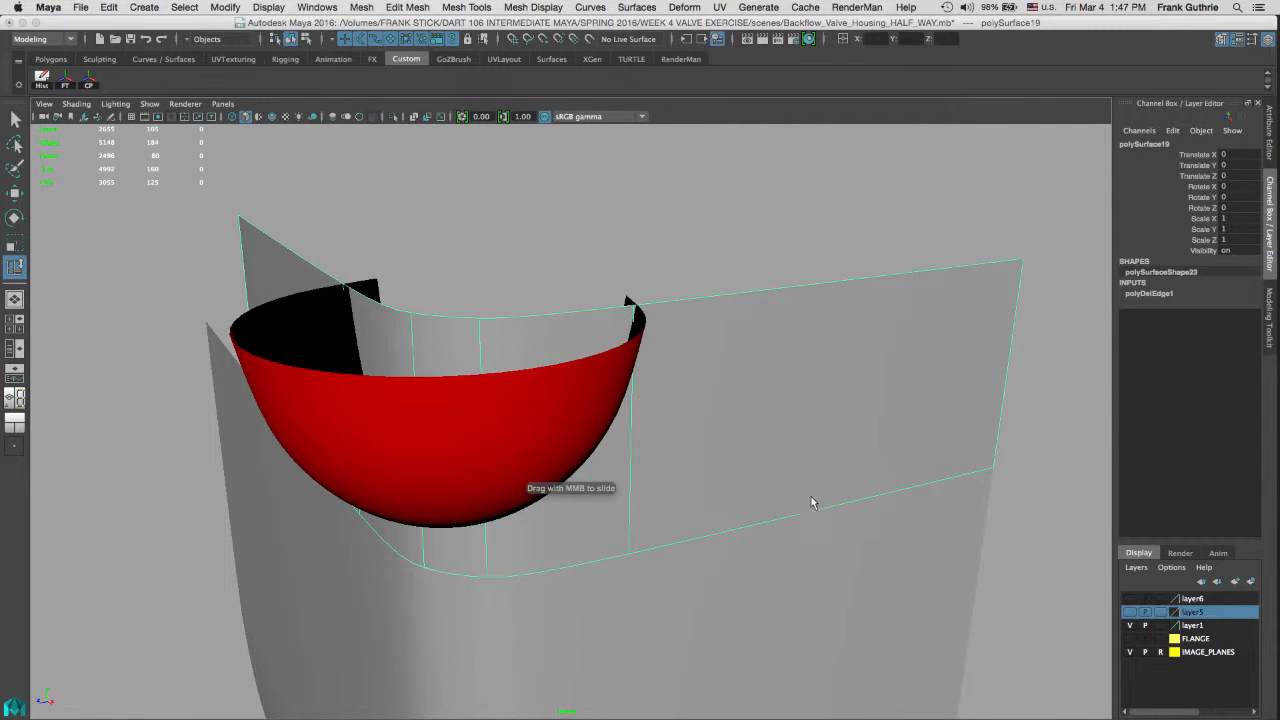
alt+drag(811, 503, 749, 384)
alt+drag(526, 471, 726, 423)
Step: Hide layer1, select the bowl and the strip, and combine them into one mesh
click(1131, 625)
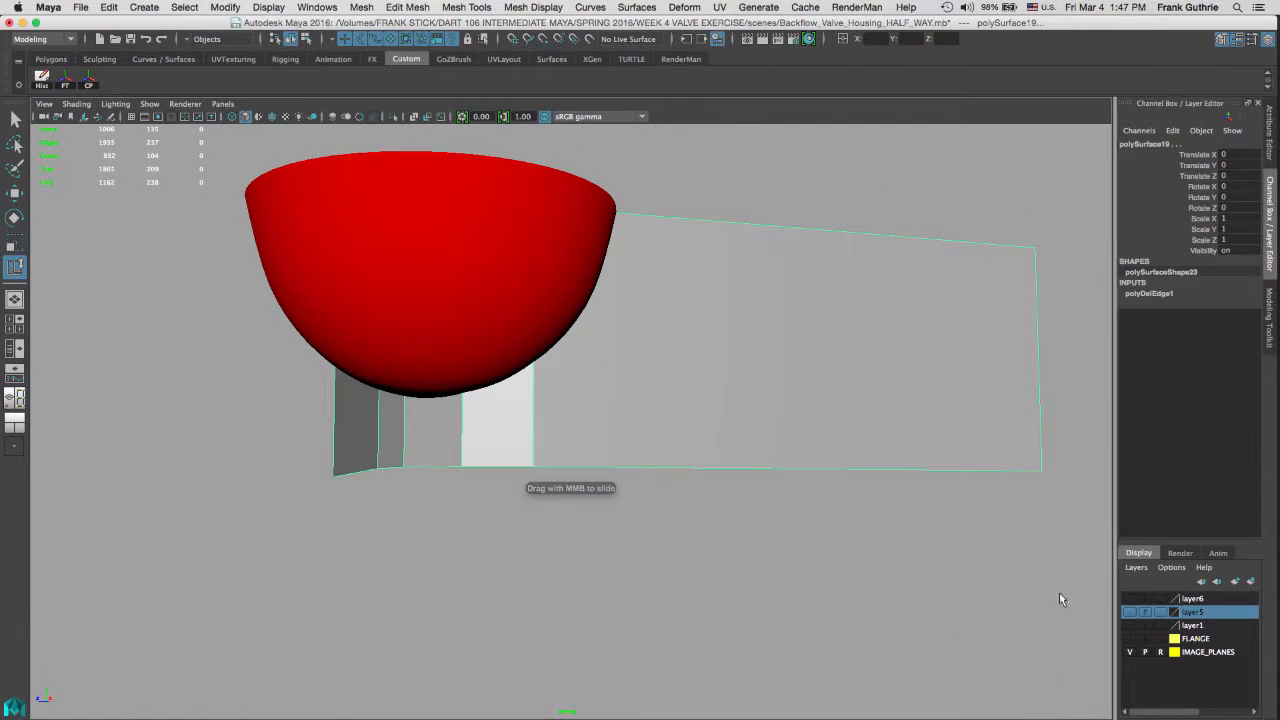
click(543, 530)
alt+right_drag(543, 530, 627, 292)
alt+middle_drag(627, 292, 561, 443)
alt+drag(561, 448, 600, 301)
drag(706, 202, 243, 628)
drag(243, 628, 240, 632)
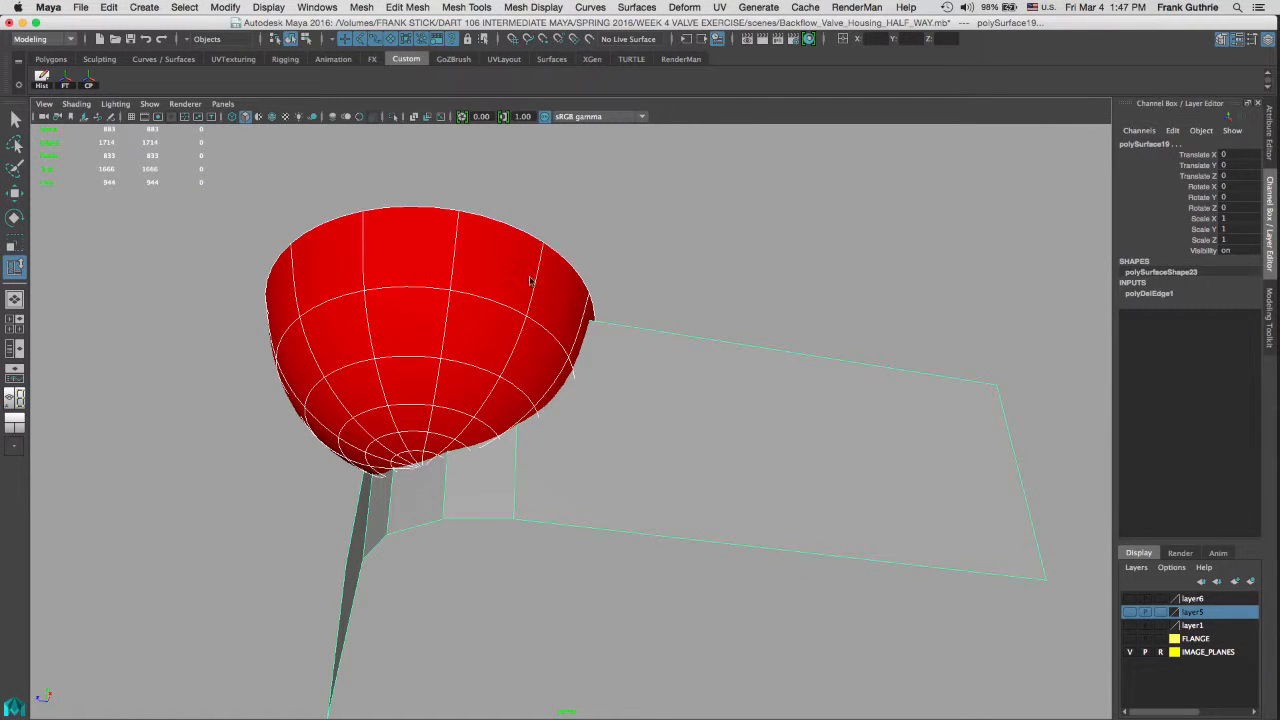
click(1268, 338)
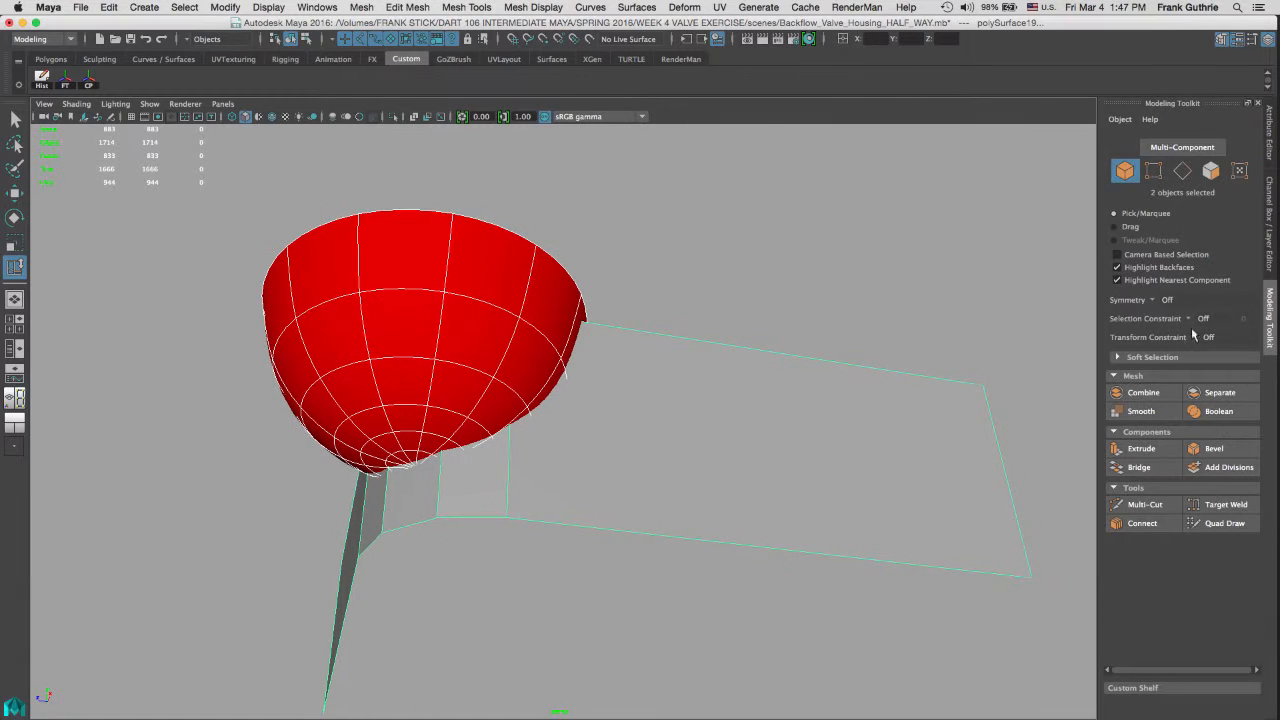
click(1146, 394)
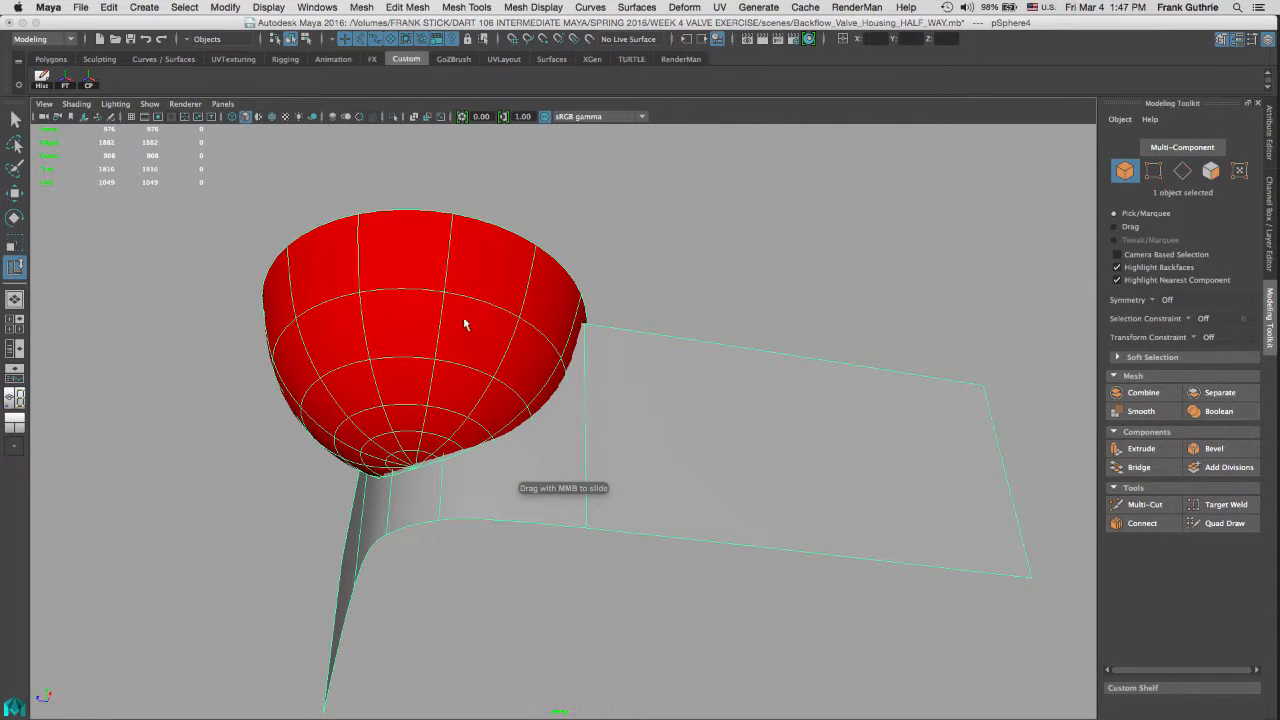
Step: Deselect the combined mesh and switch the viewport background to the gradient
alt+drag(690, 316, 714, 295)
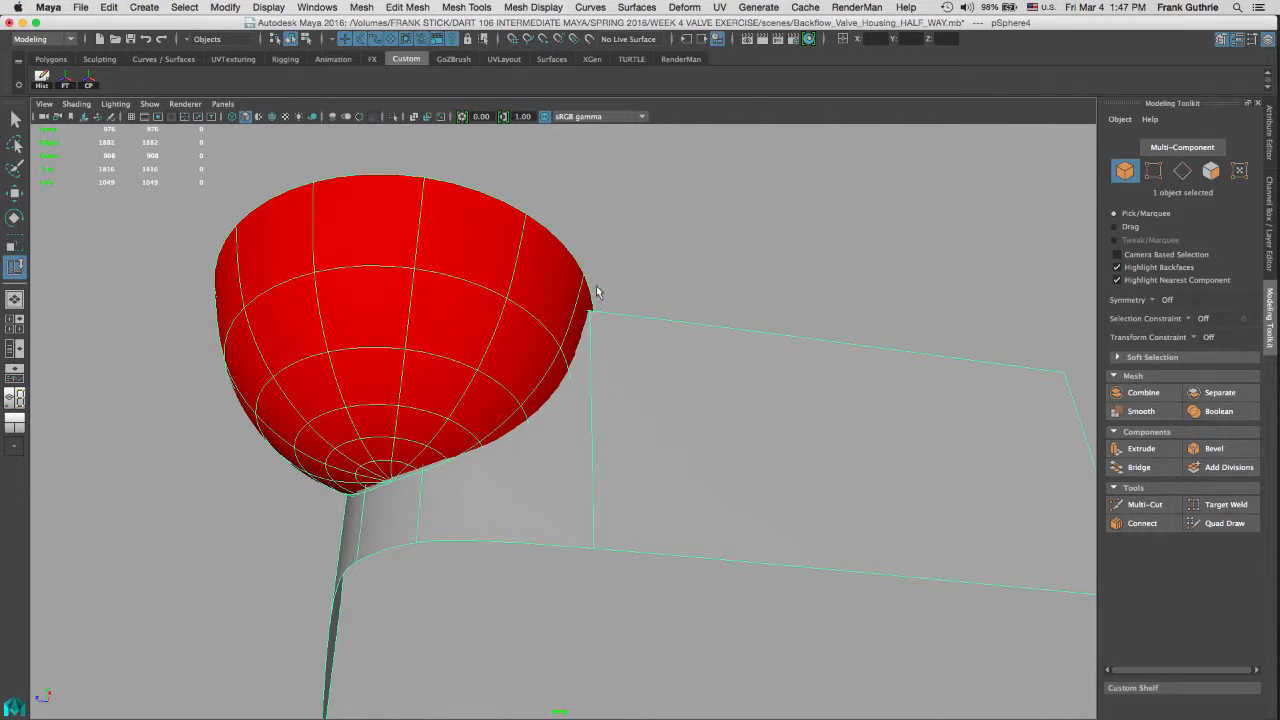
mouse_move(611, 246)
alt+mouse_down()
mouse_move(487, 190)
mouse_move(614, 251)
mouse_move(607, 232)
alt+mouse_up()
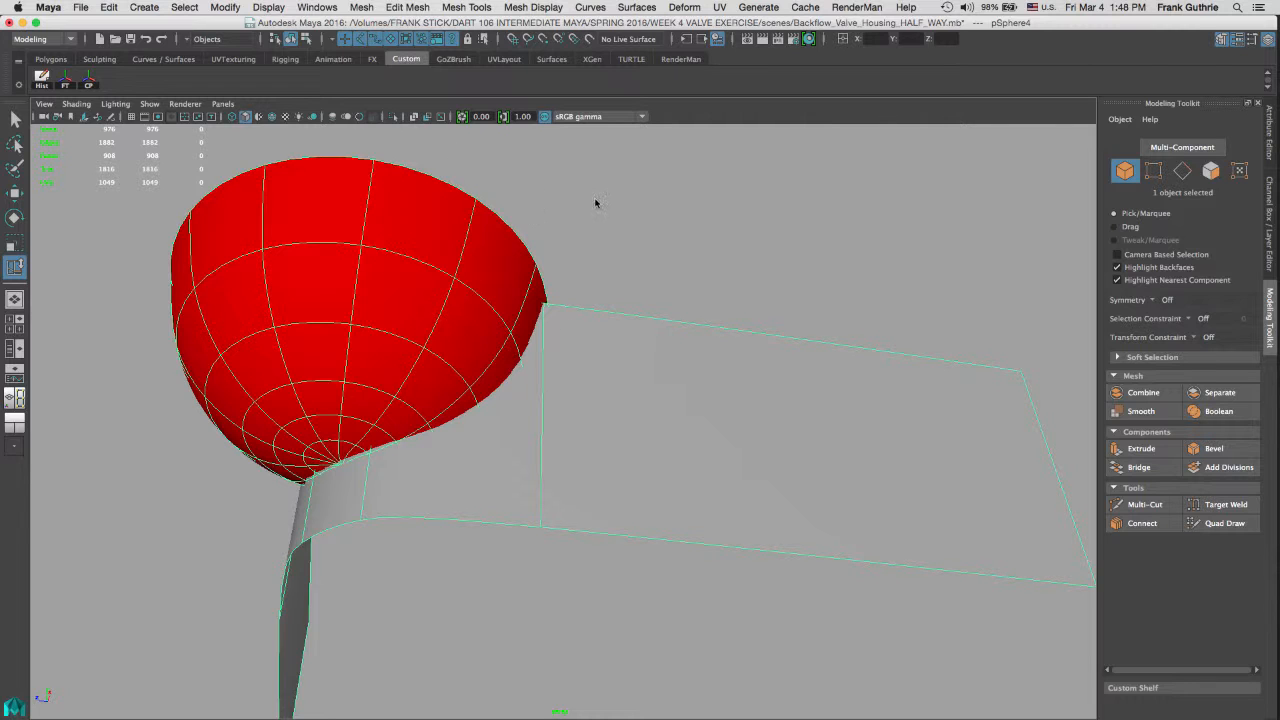
click(591, 268)
key(space)
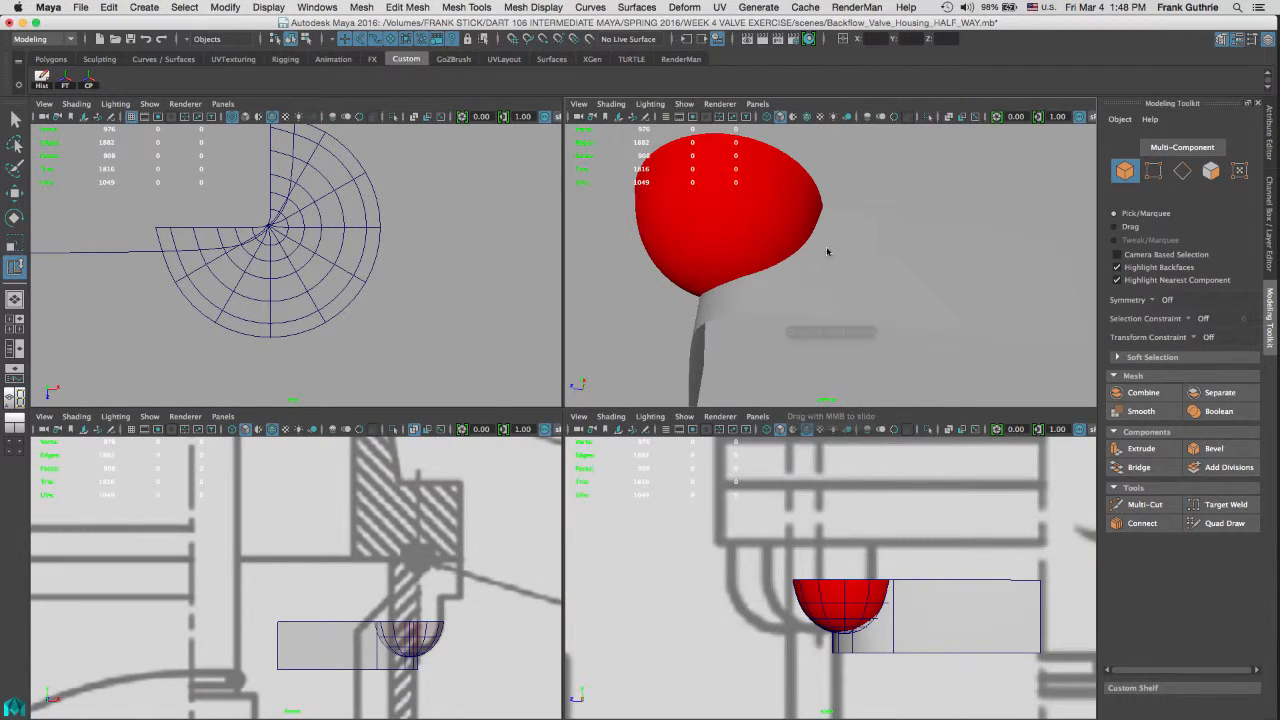
key(space)
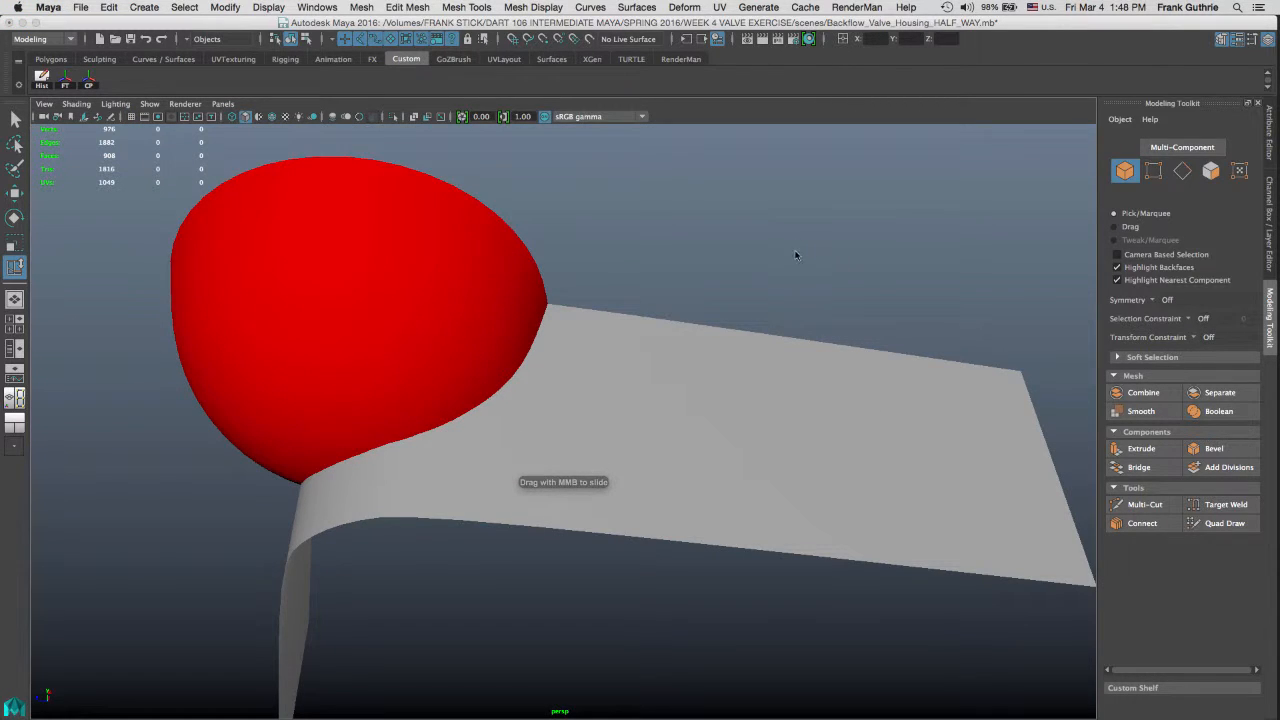
Step: With Quad Draw in the top view, place dots beside the bowl and fill them into two adjoining practice quads
key(space)
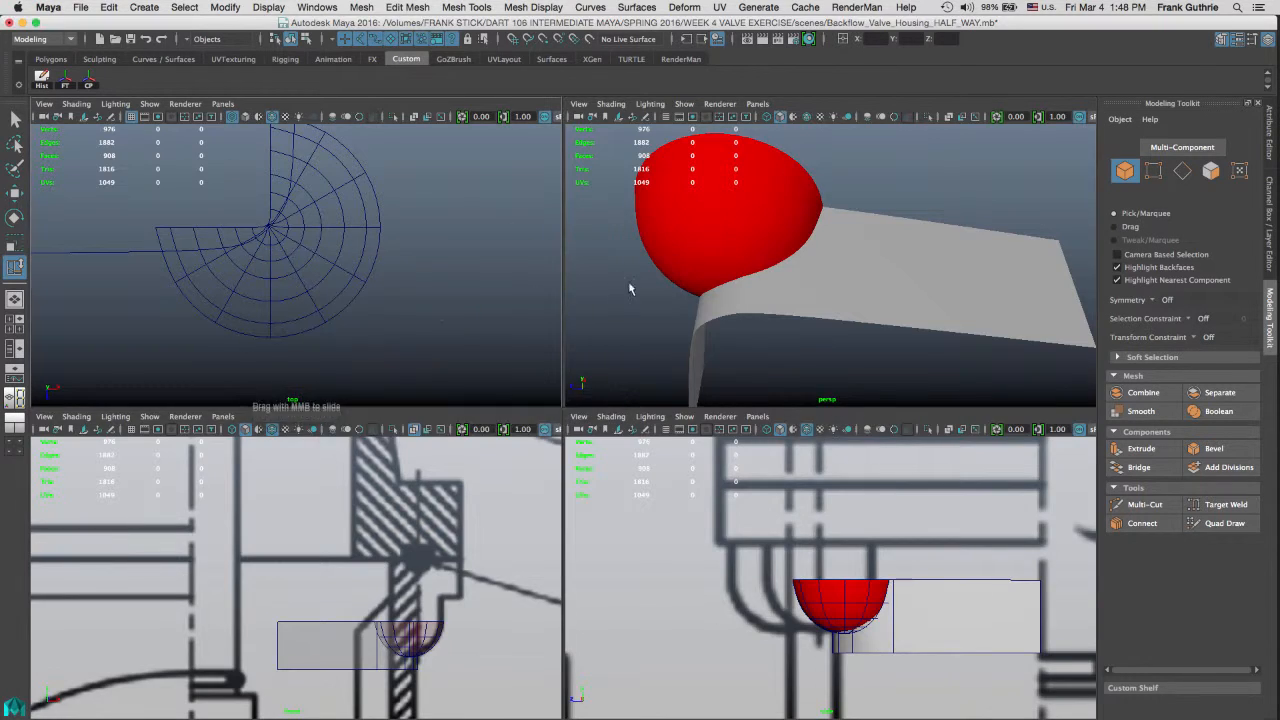
key(space)
alt+middle_drag(748, 272, 421, 309)
alt+right_drag(551, 309, 796, 299)
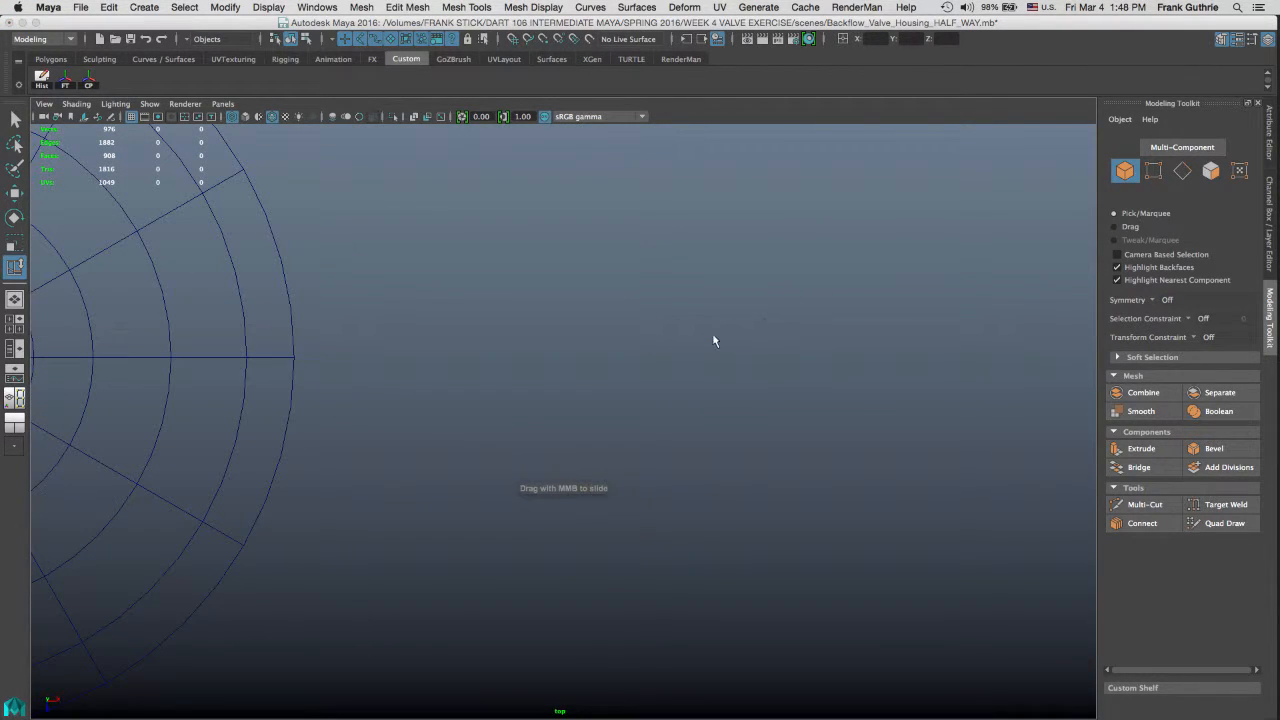
key(q)
click(1220, 525)
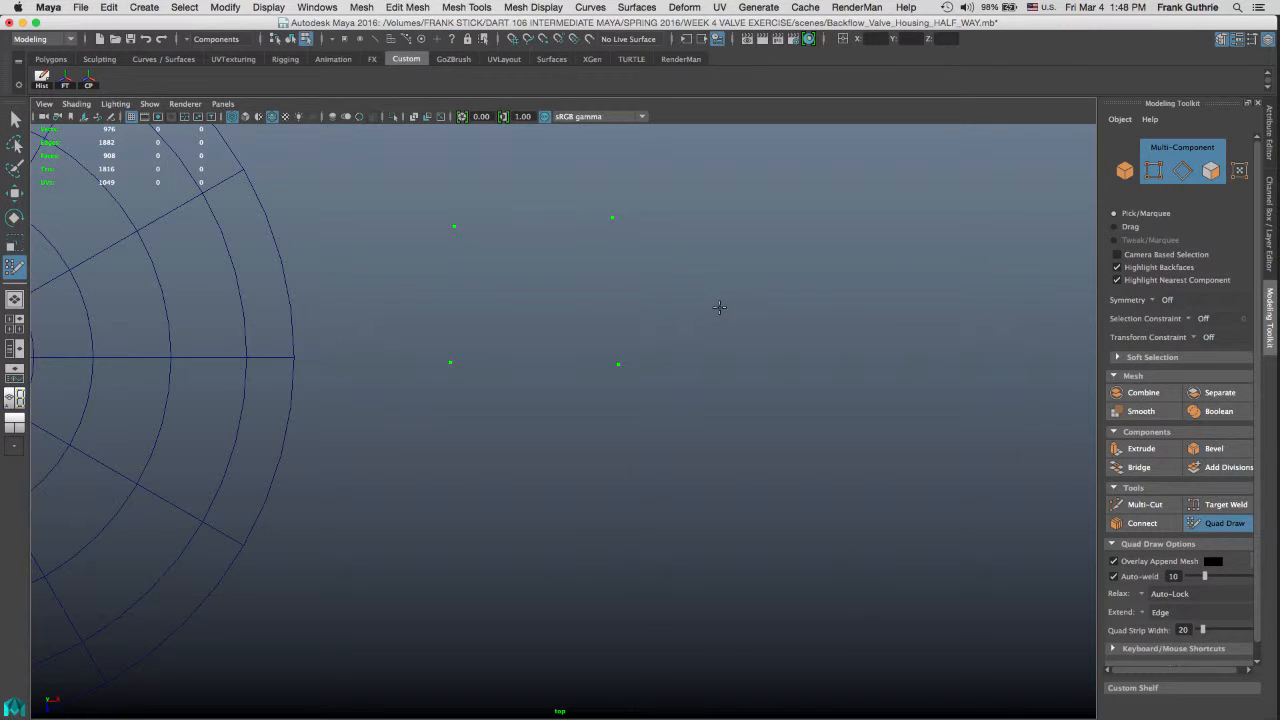
shift+click(545, 311)
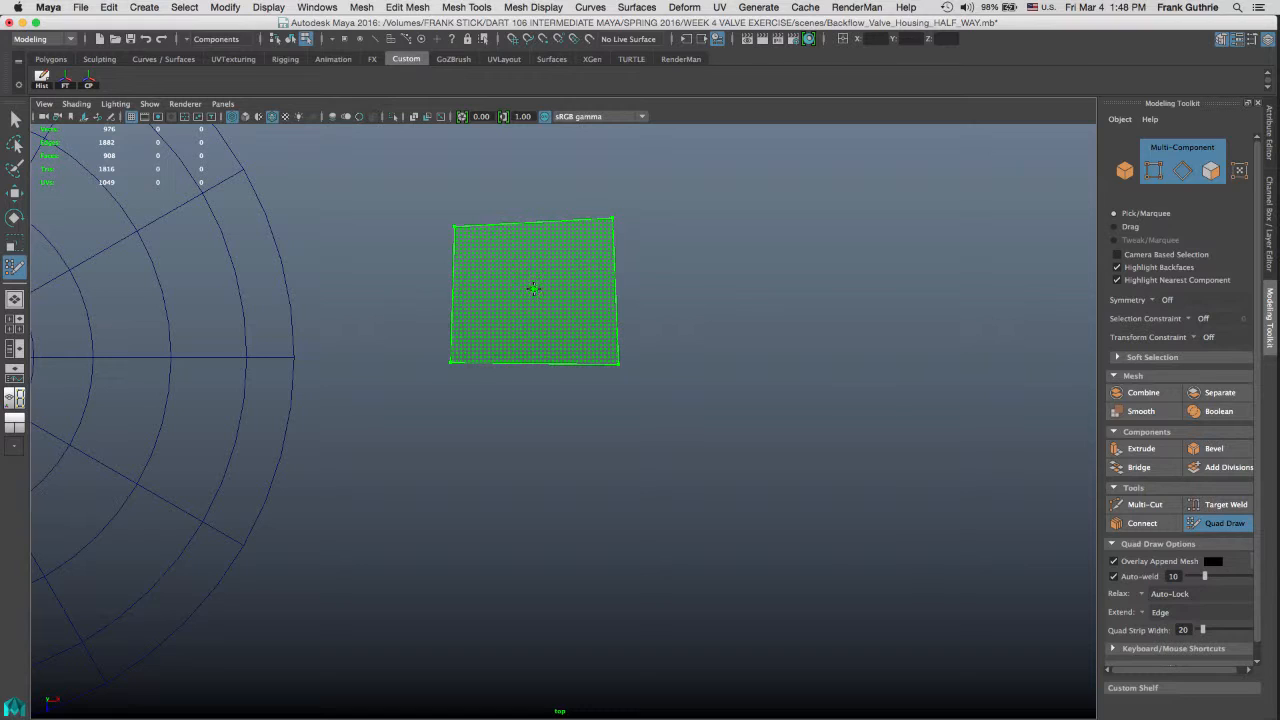
shift+click(533, 288)
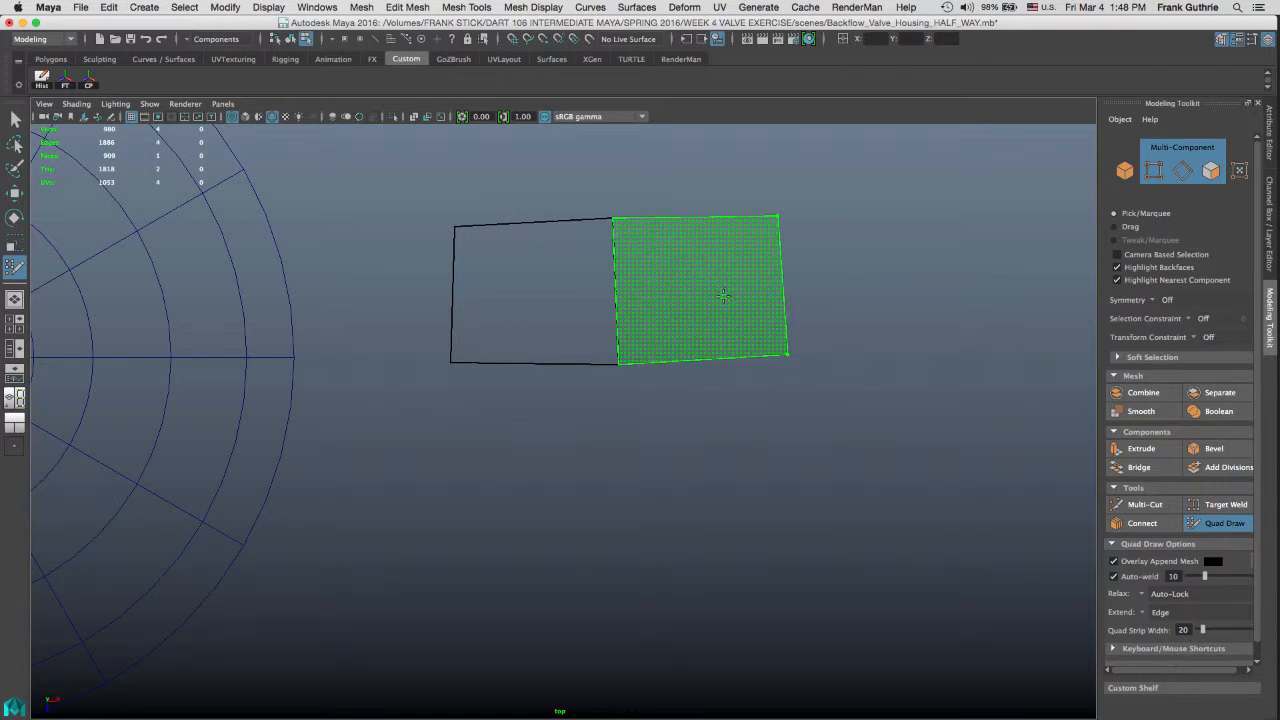
shift+click(714, 289)
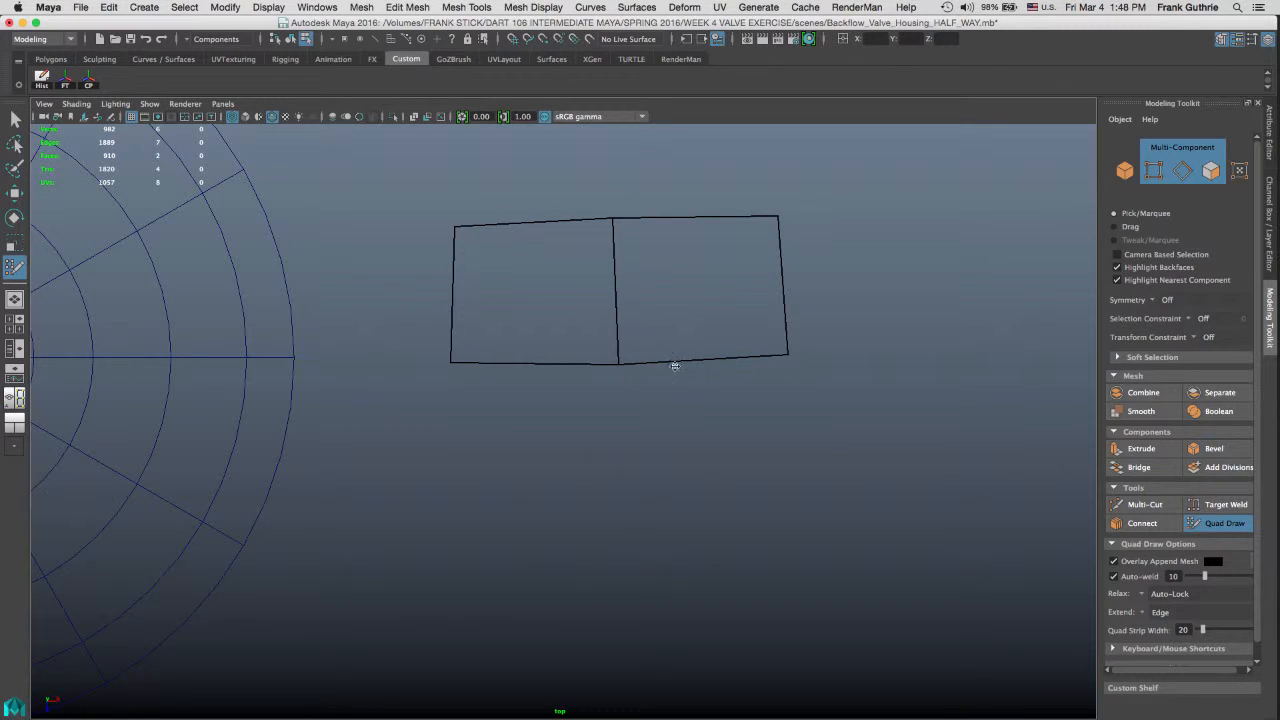
Step: Extend the lower edges of the two practice quads into a two-by-two grid and reposition its centre vertex
key(Tab)
mouse_move(581, 375)
mouse_down()
mouse_move(574, 517)
mouse_move(571, 479)
mouse_up()
key(Tab)
mouse_move(671, 371)
mouse_down()
mouse_move(593, 418)
mouse_move(586, 517)
mouse_up()
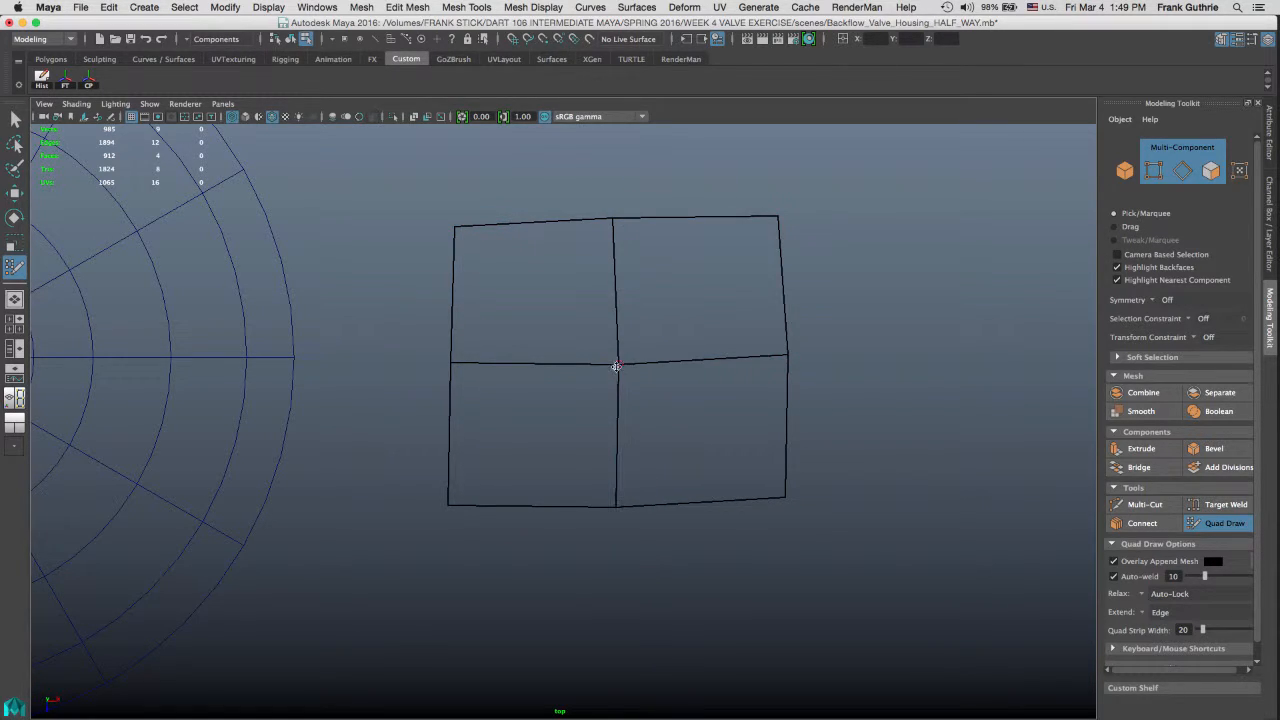
mouse_move(619, 364)
mouse_down()
mouse_move(576, 347)
mouse_move(617, 333)
mouse_up()
mouse_move(675, 317)
mouse_down()
mouse_move(643, 371)
mouse_move(611, 369)
mouse_move(613, 357)
mouse_up()
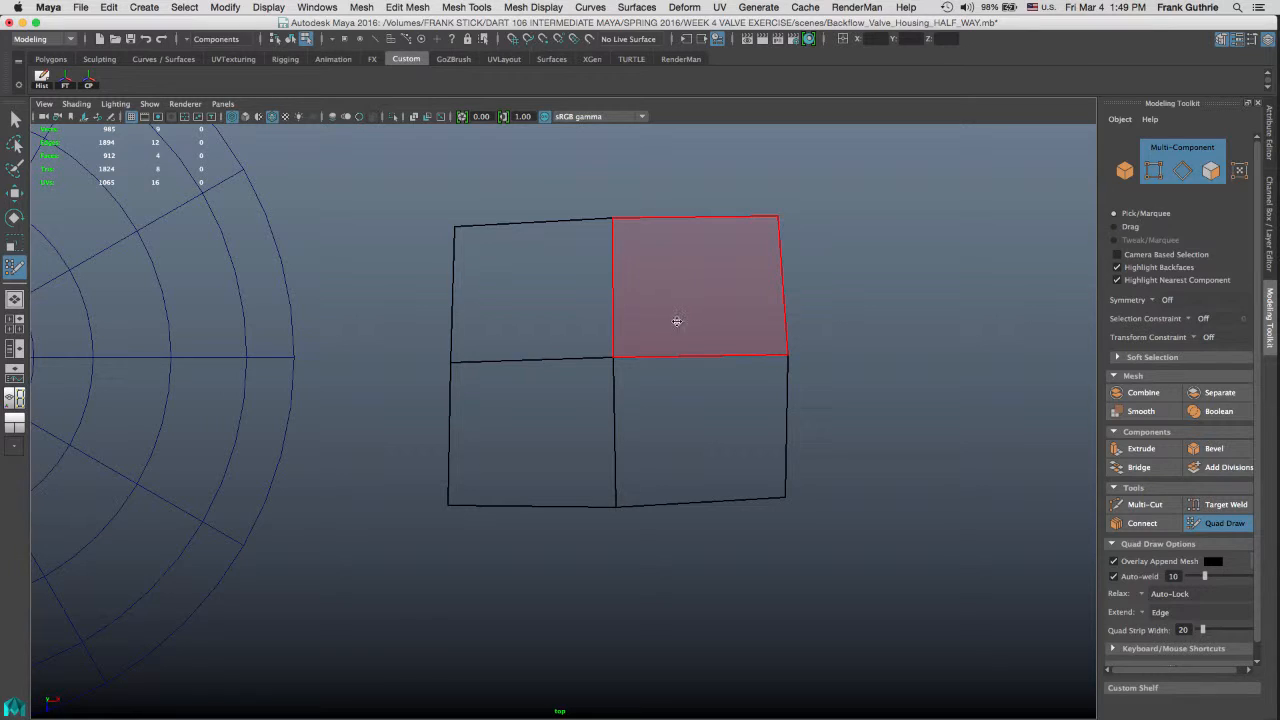
Step: Set Quad Draw's Extend mode to Border and extend the practice patch's whole outer border outward
key(Tab)
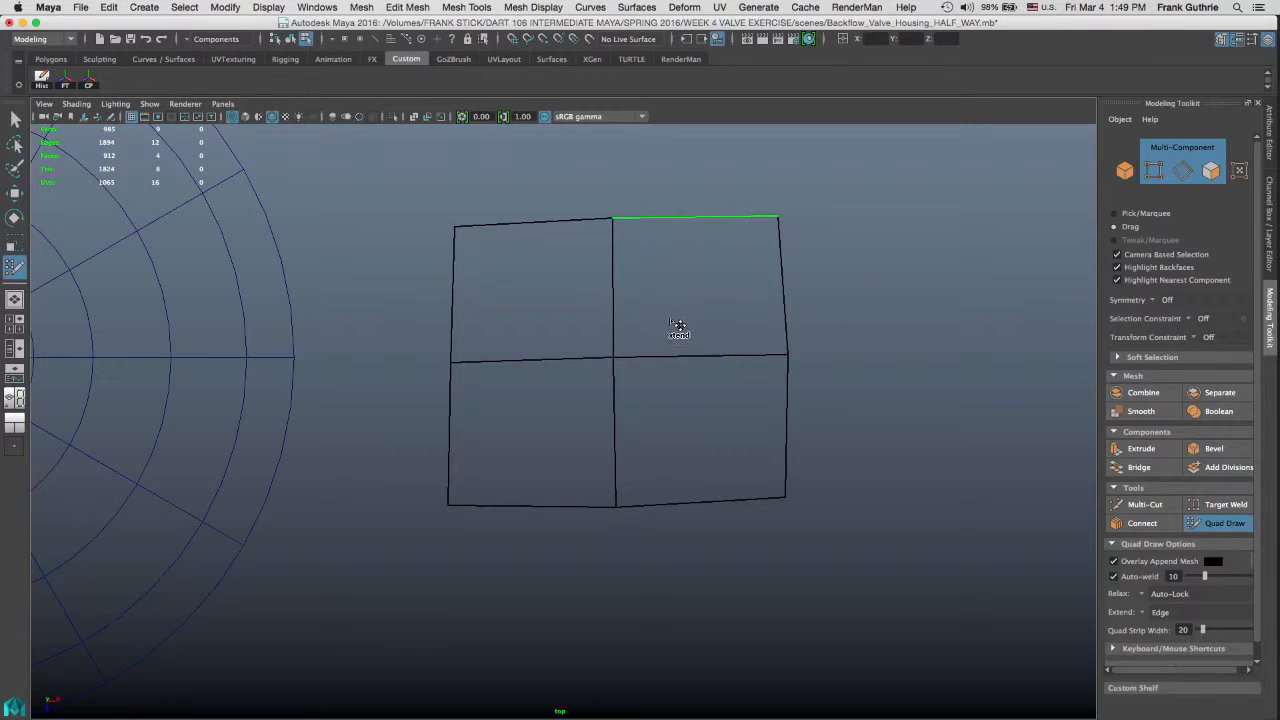
ctrl+shift+right_drag(670, 313, 684, 352)
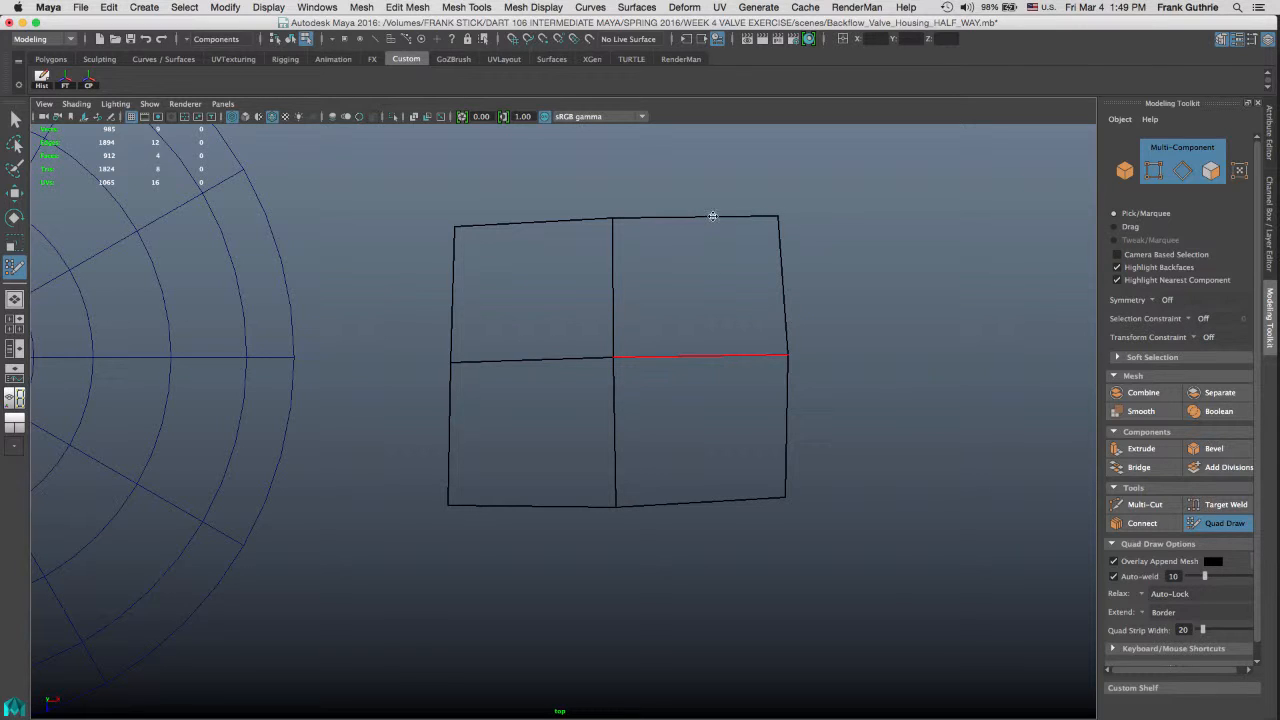
key(Tab)
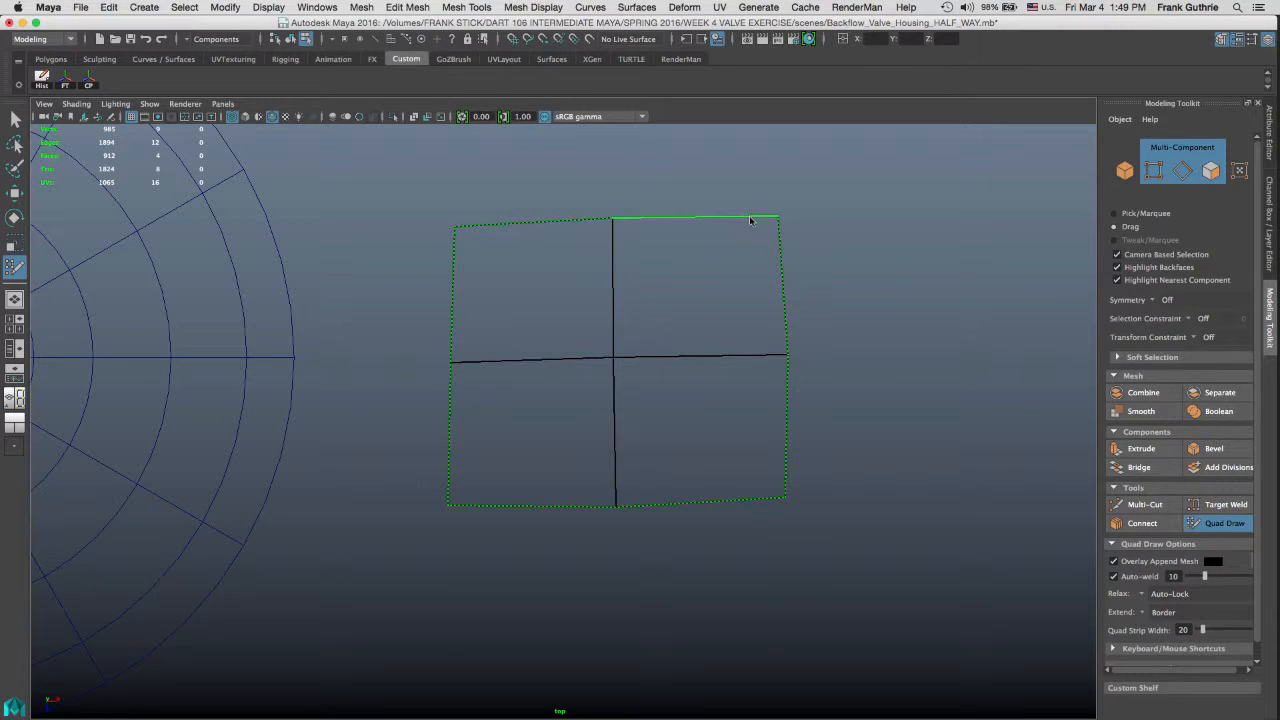
drag(750, 220, 774, 186)
Step: Return to object mode, select the practice patch beside the bowl and remove it
right_drag(736, 278, 805, 274)
drag(851, 157, 395, 515)
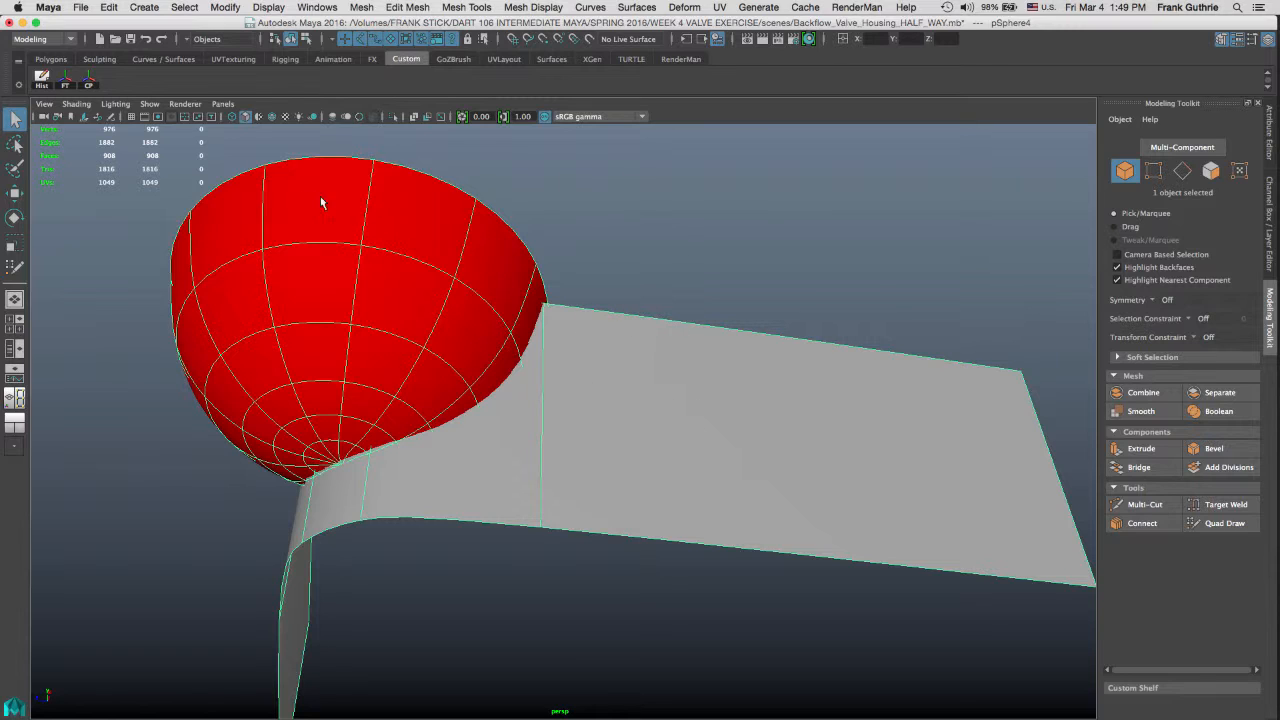
Step: Turn on wireframe on shaded and make the combined bowl-and-strip mesh the live surface for Quad Draw
click(272, 118)
click(590, 39)
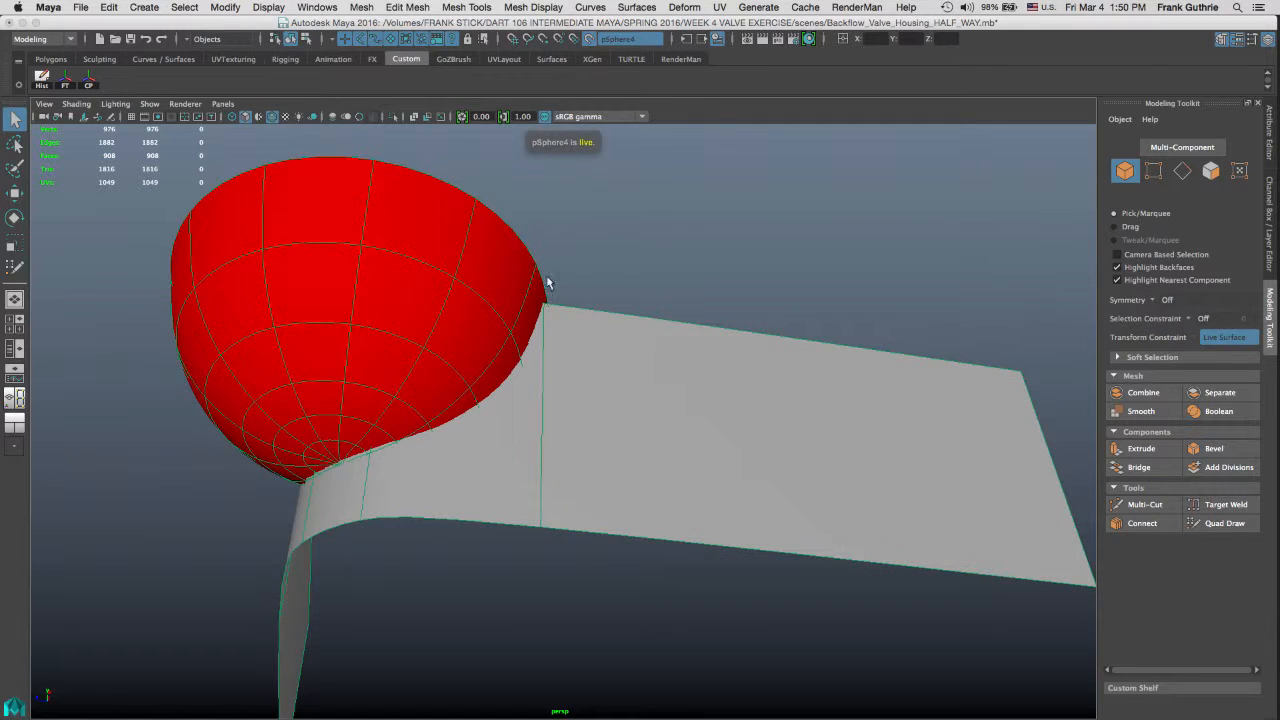
alt+drag(641, 276, 682, 172)
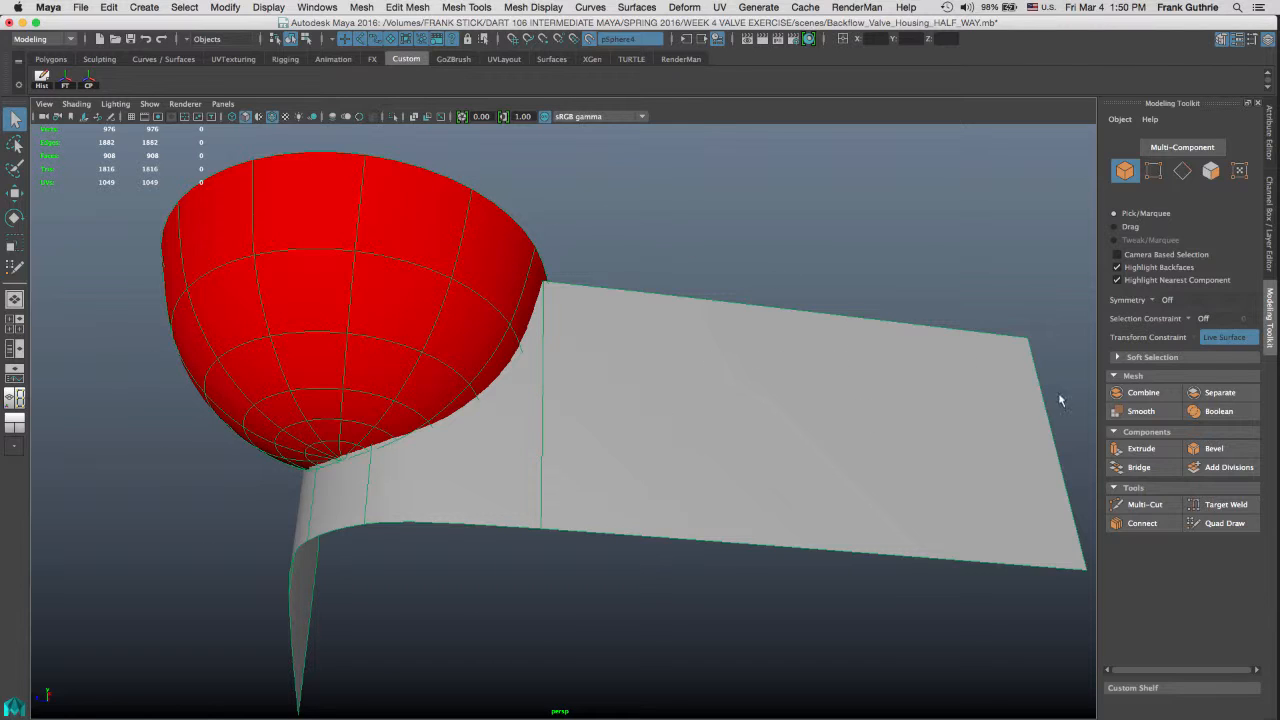
click(1232, 527)
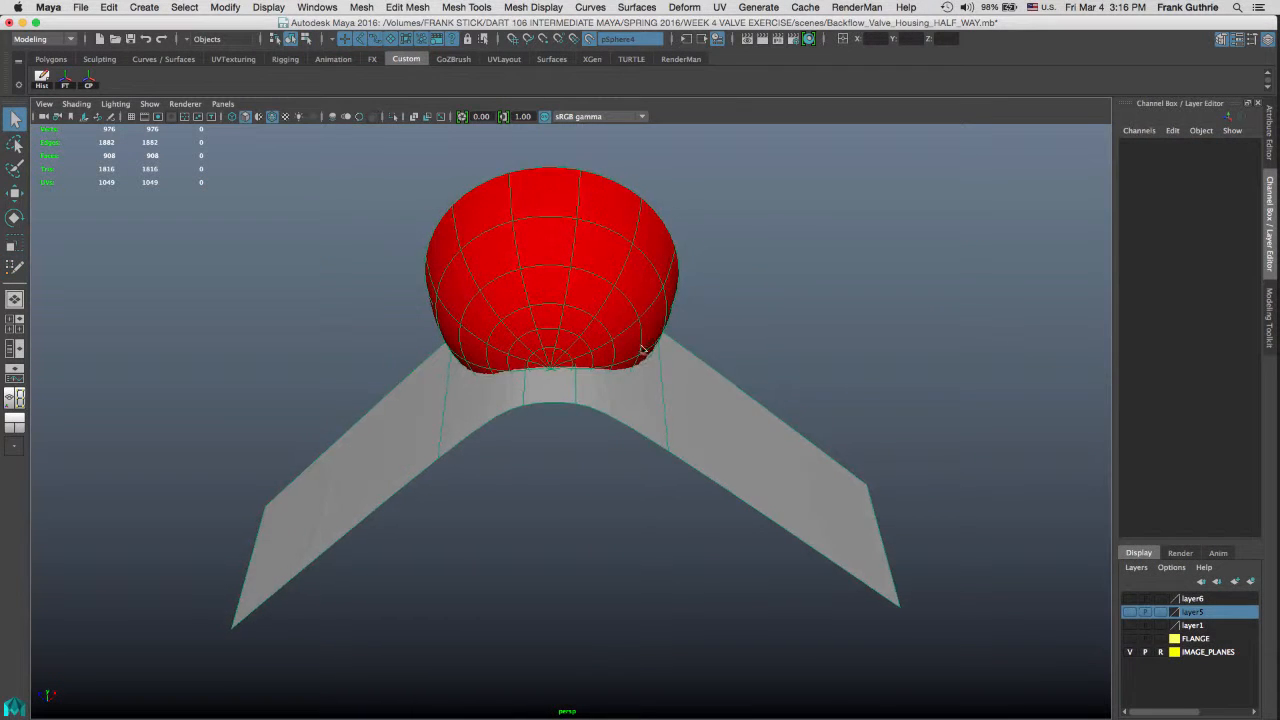
Step: Delete the unused display layers from the scene
alt+middle_drag(660, 304, 662, 353)
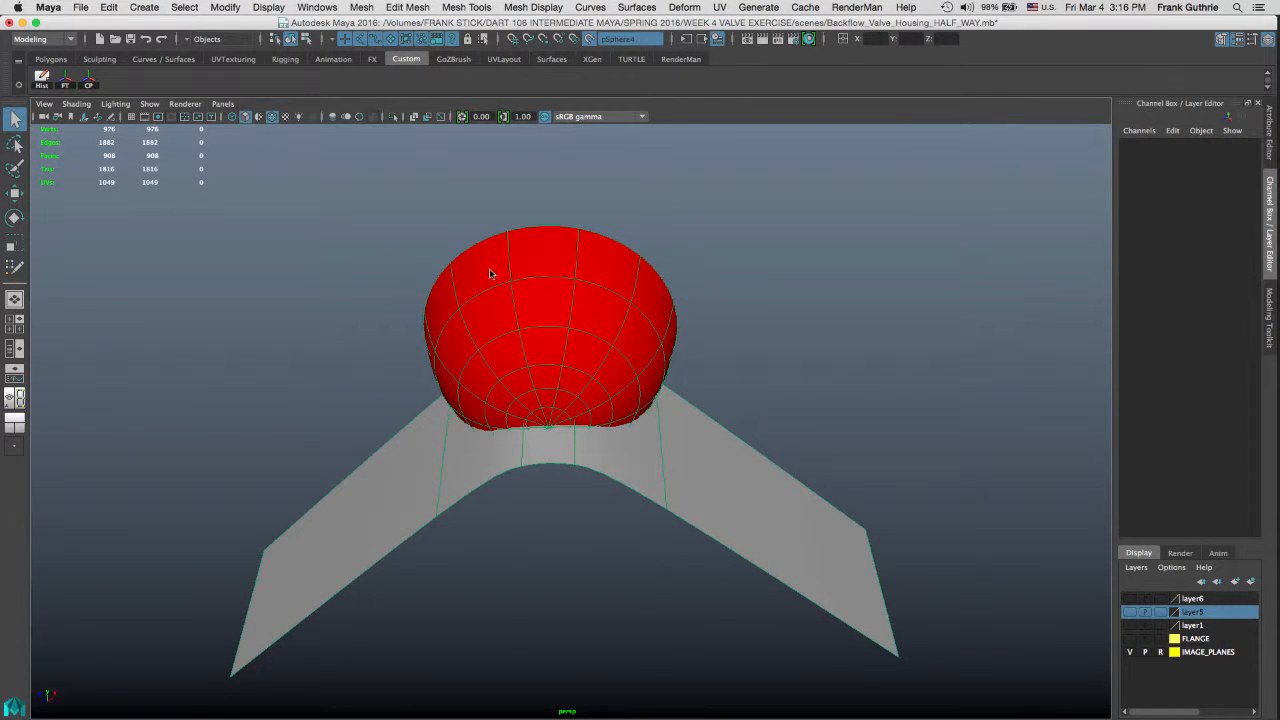
alt+right_drag(490, 274, 594, 281)
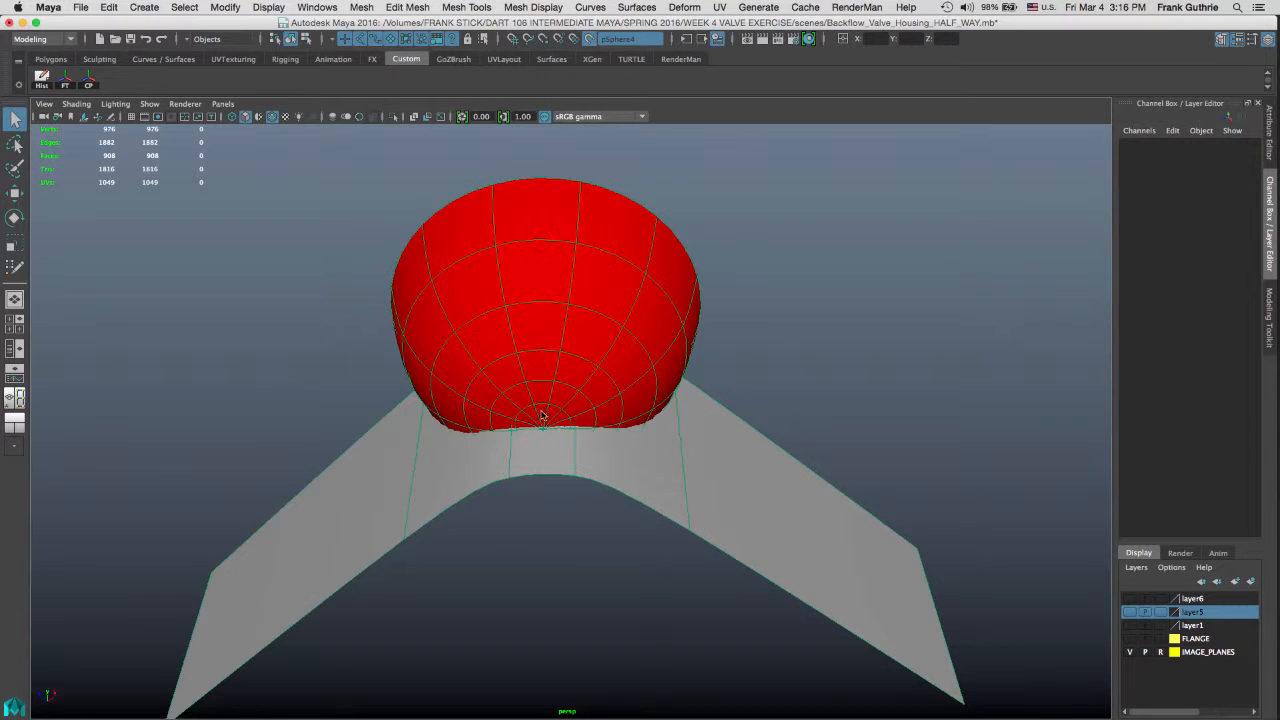
alt+drag(732, 411, 534, 517)
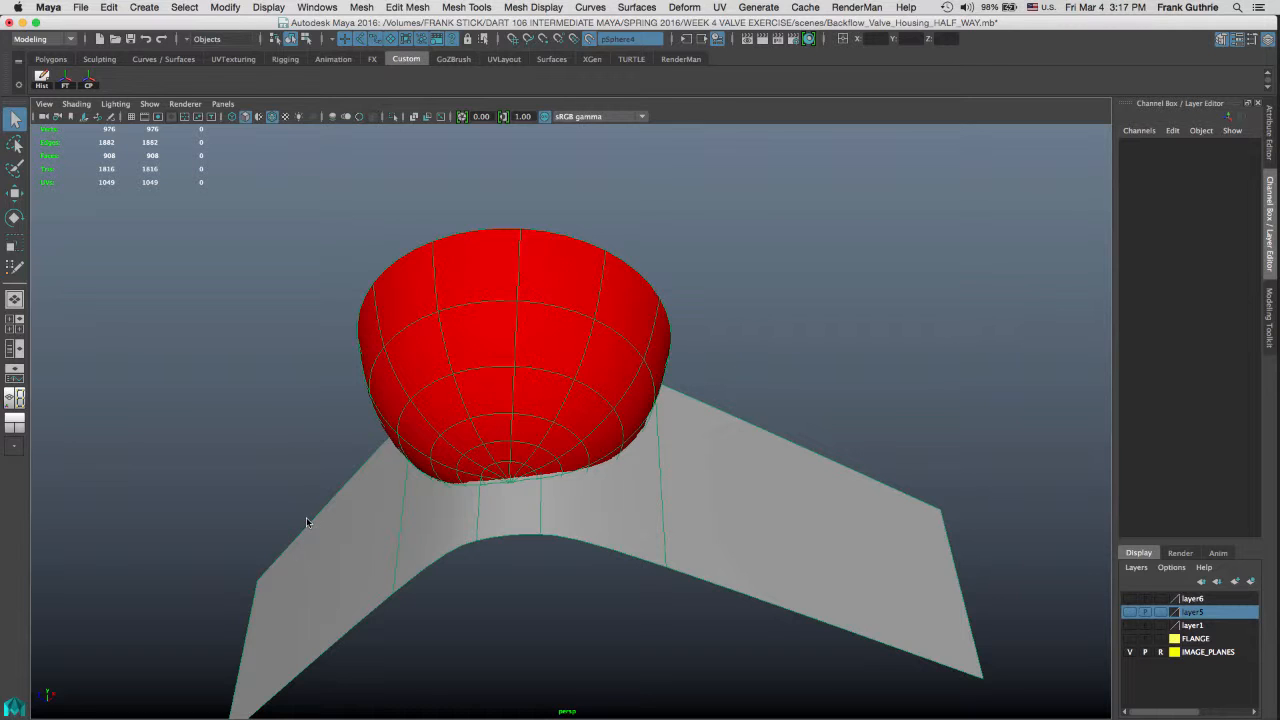
alt+drag(496, 374, 586, 330)
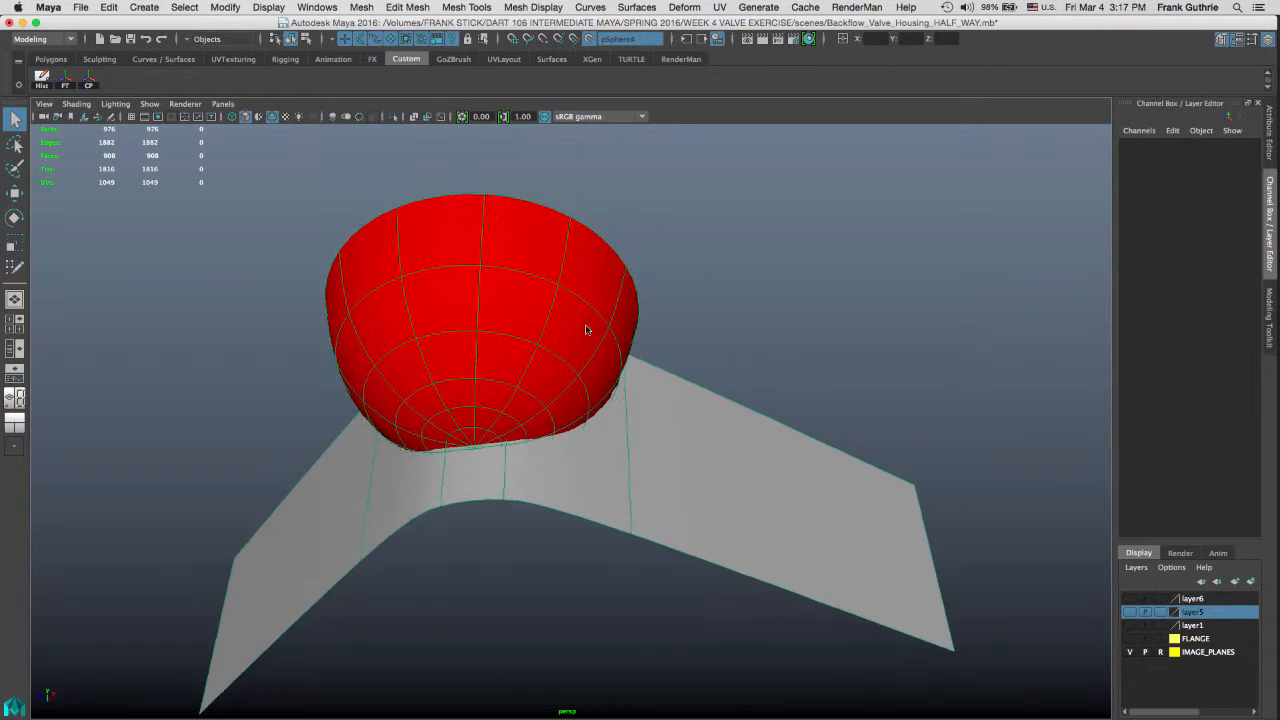
click(1138, 568)
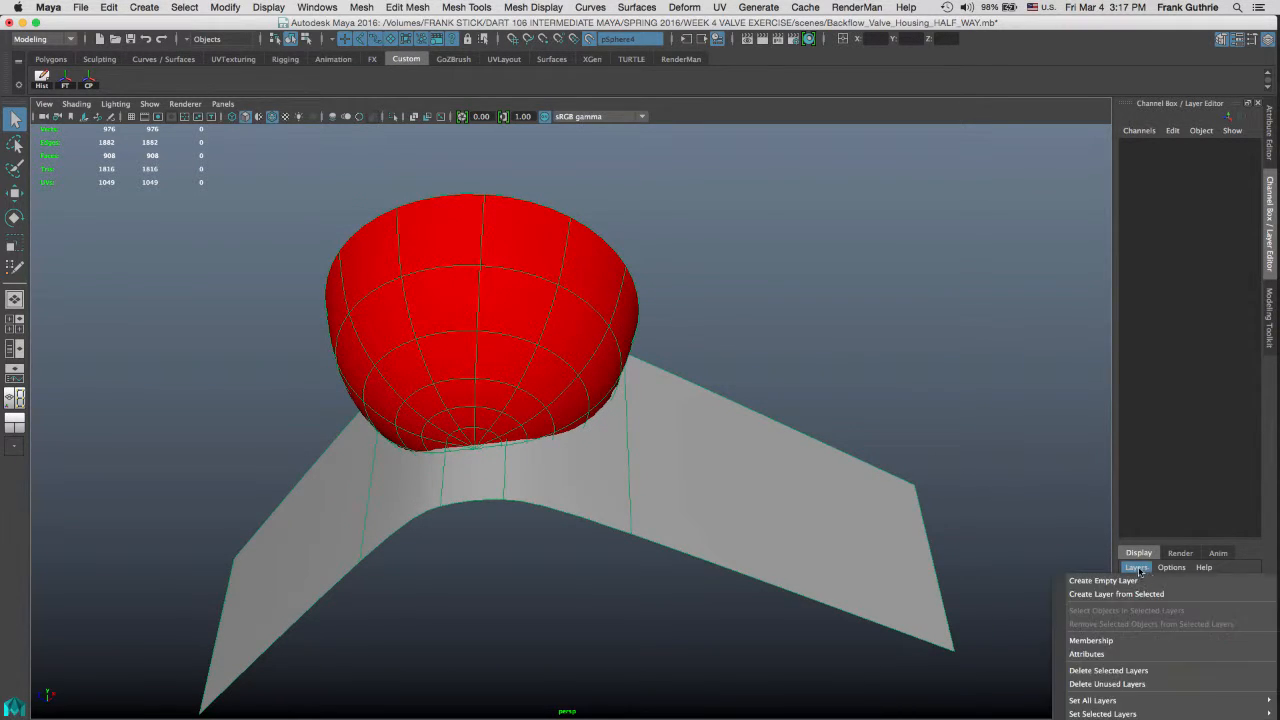
click(1103, 684)
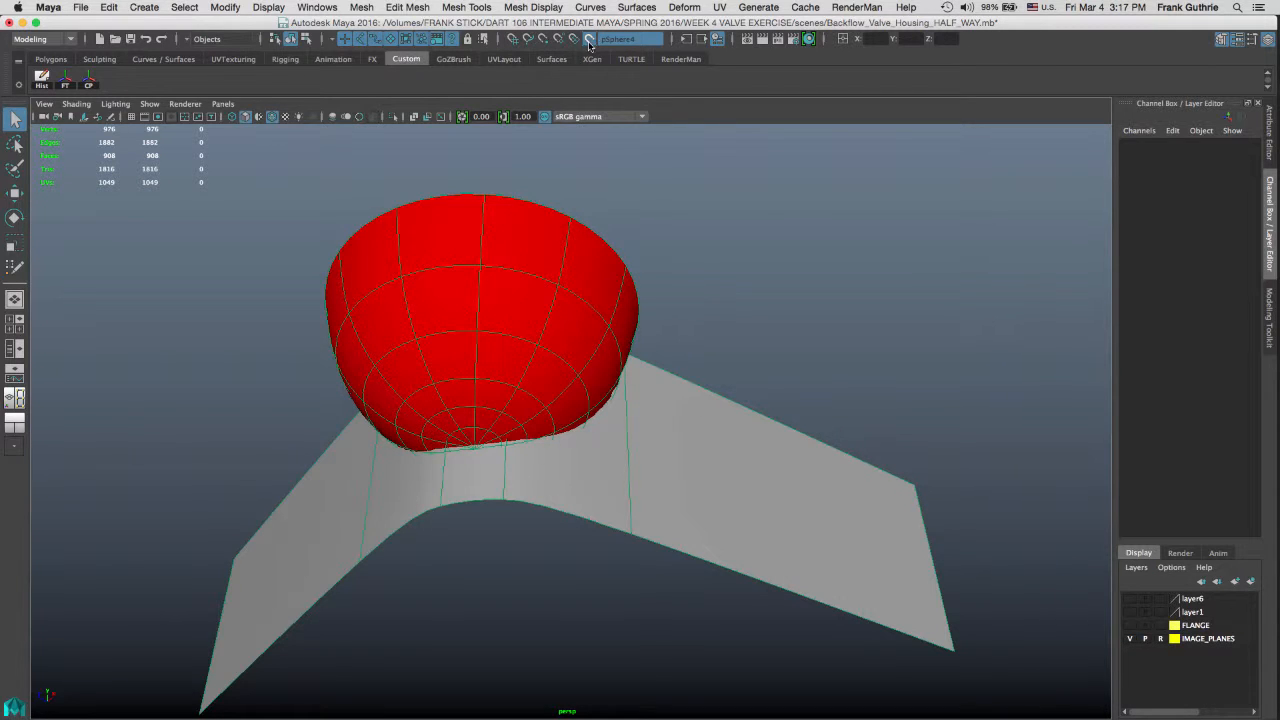
Step: Turn off the live surface and select the combined bowl-and-strip mesh
drag(692, 204, 363, 440)
drag(672, 306, 478, 400)
drag(683, 274, 372, 484)
click(14, 349)
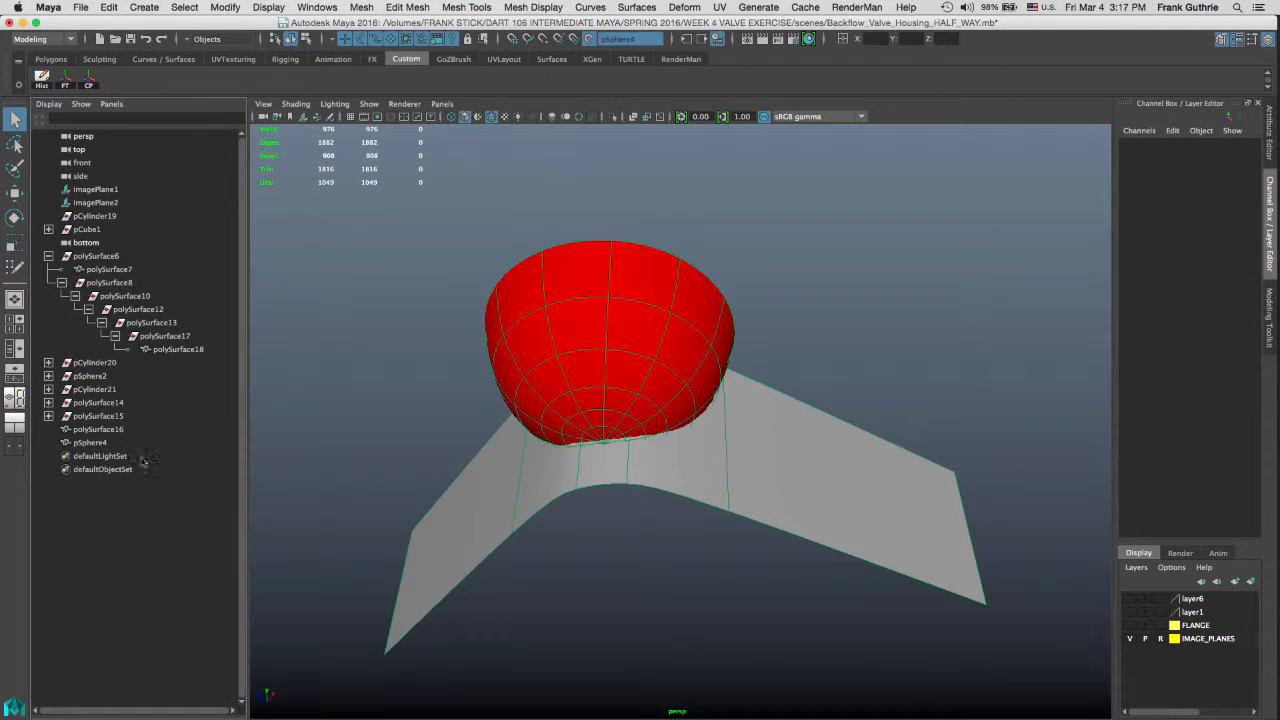
click(97, 431)
click(589, 40)
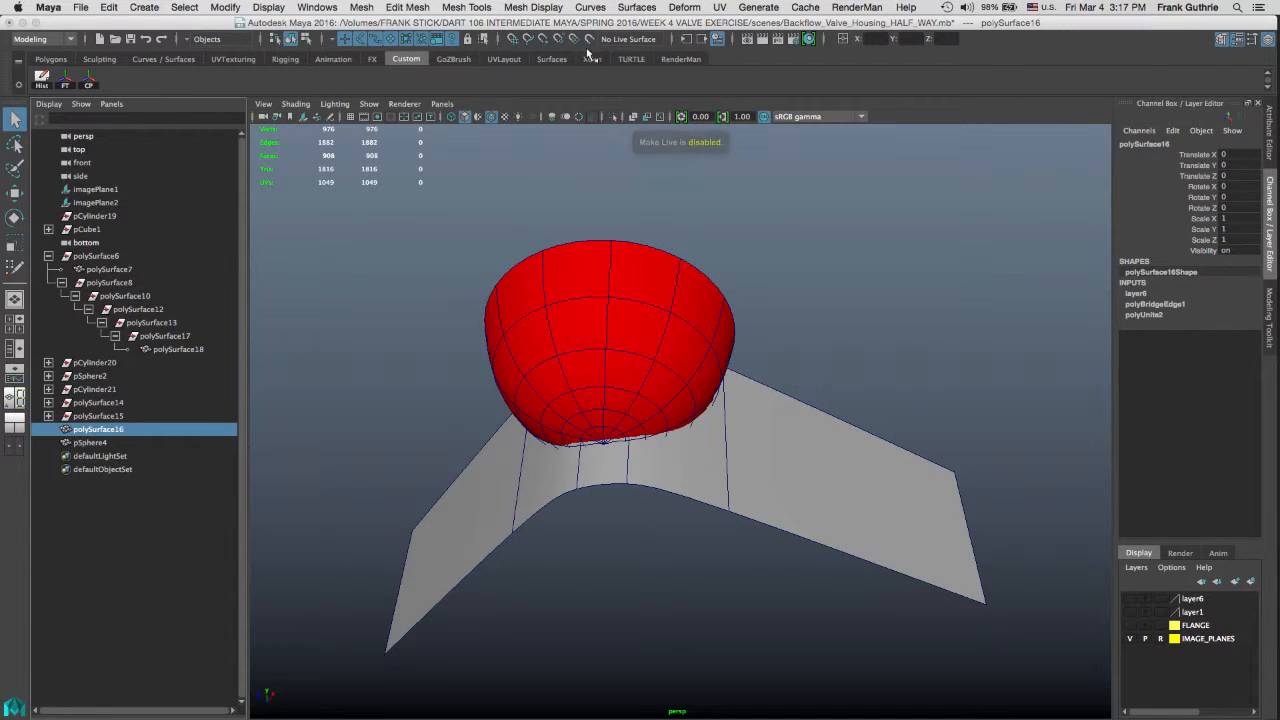
click(724, 345)
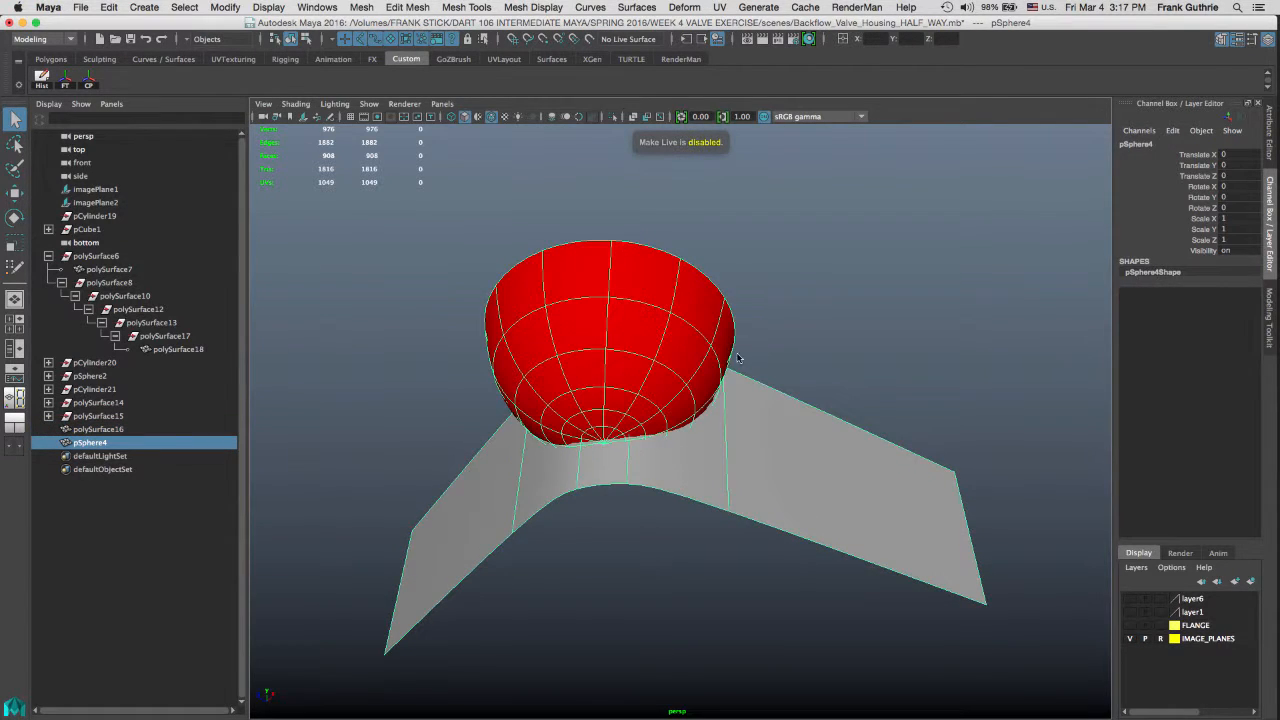
Step: Create a display layer from the selected mesh, name it PROXY and give it the red colour
click(1250, 582)
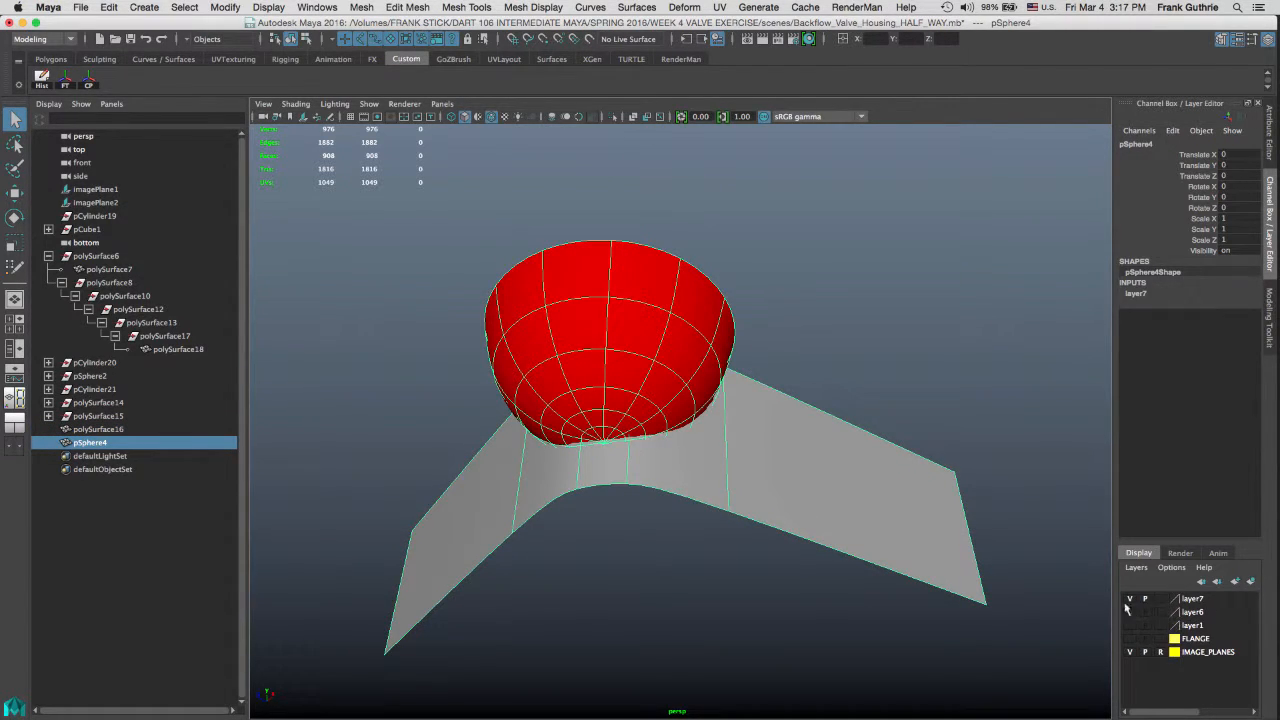
double_click(1191, 599)
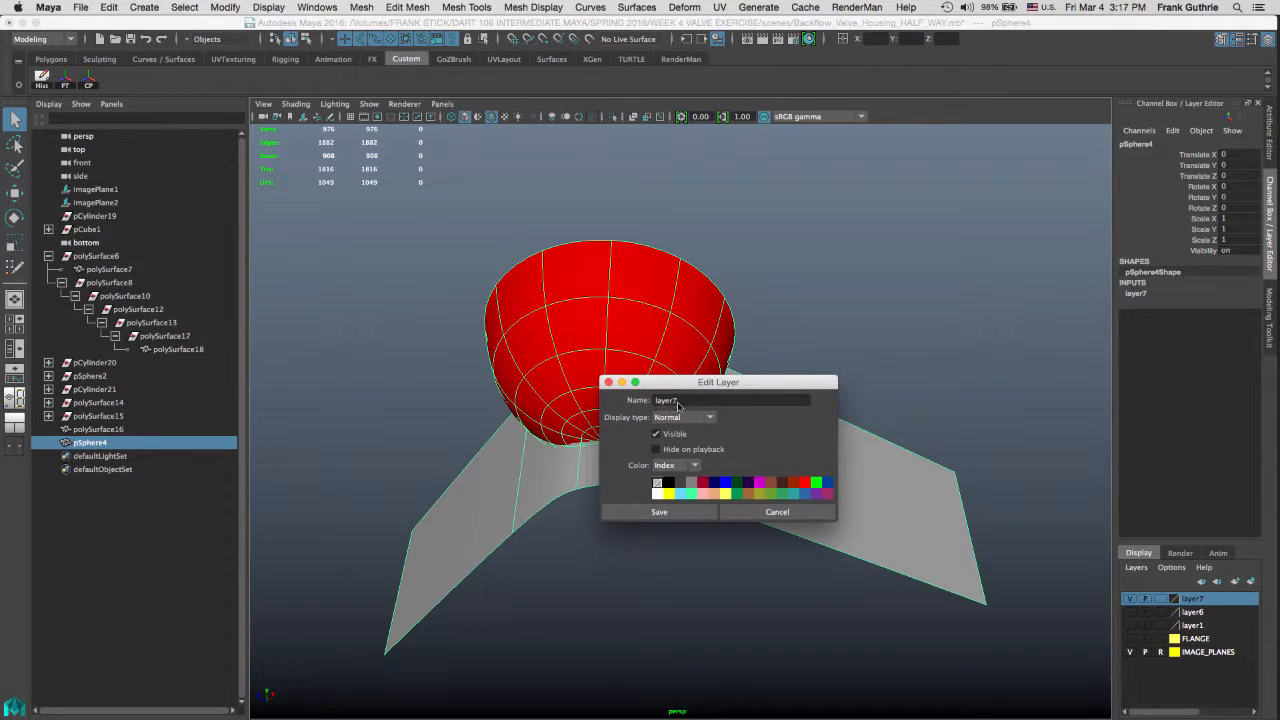
drag(678, 404, 580, 386)
text(F)
click(804, 484)
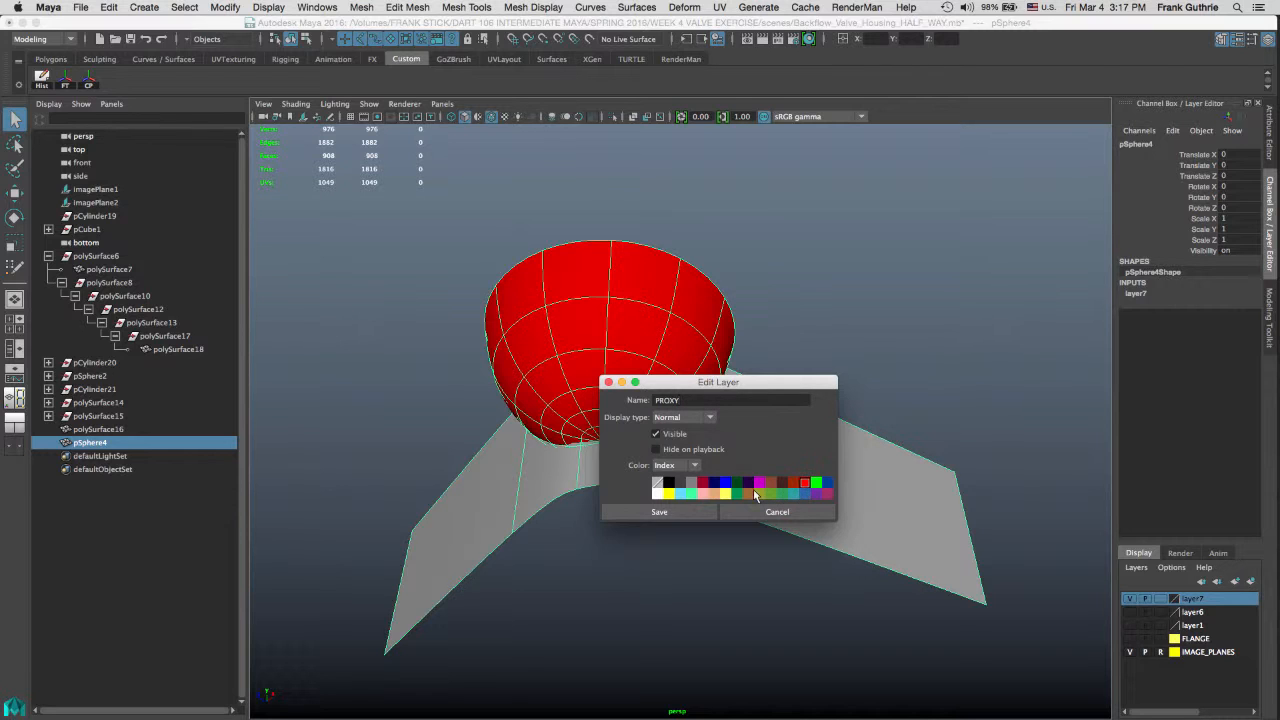
click(660, 512)
Step: Turn off the mesh's smooth preview in the single perspective view and make it the live surface
key(1)
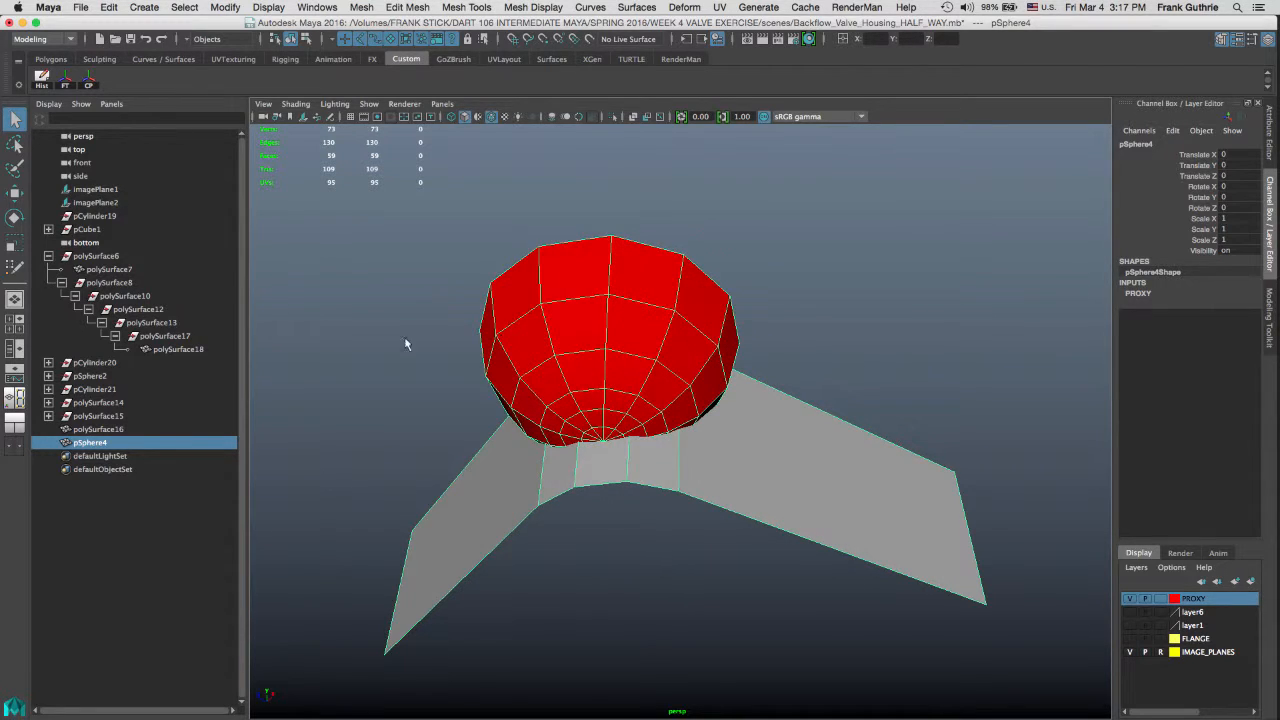
click(15, 299)
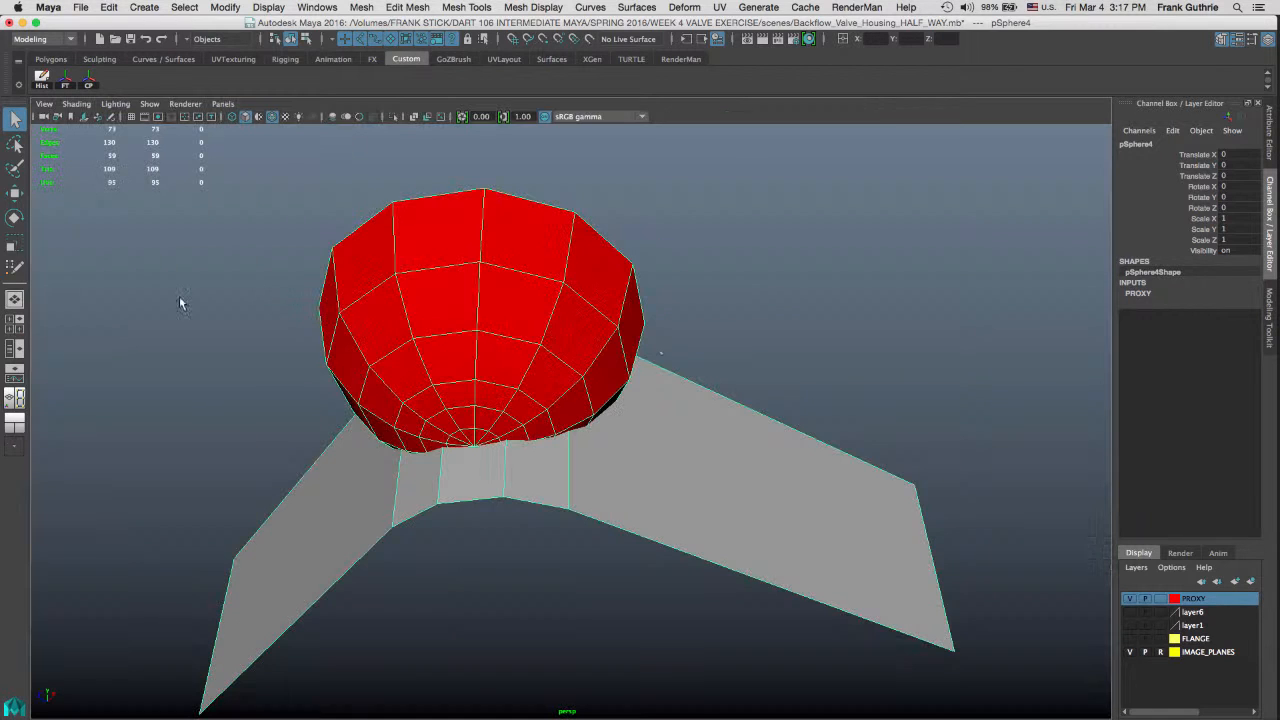
alt+drag(695, 326, 652, 264)
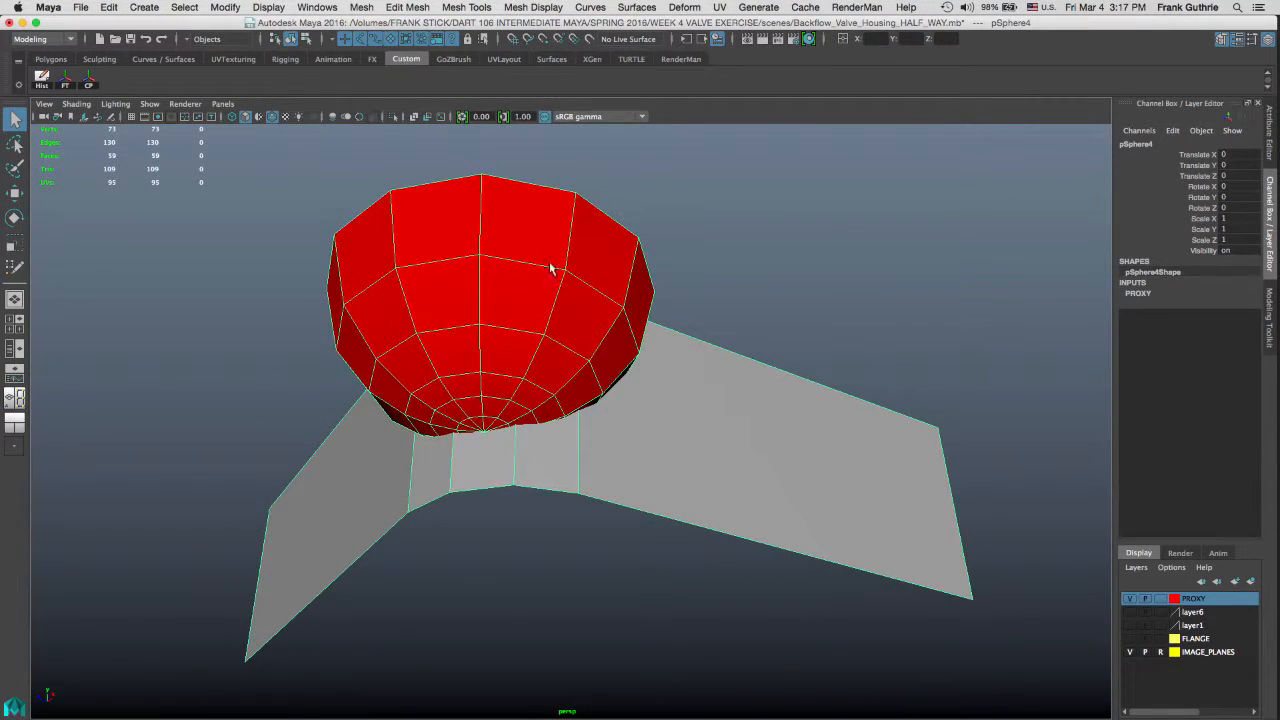
alt+drag(563, 227, 645, 234)
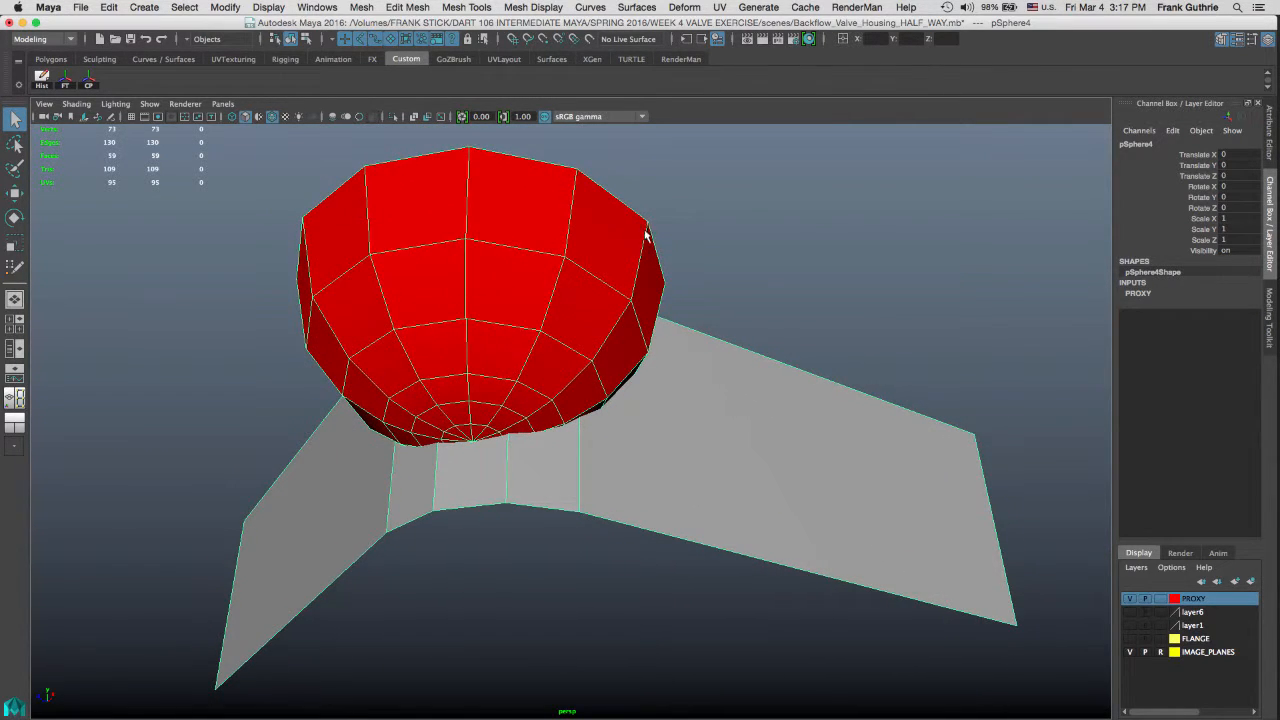
click(590, 39)
drag(716, 268, 279, 541)
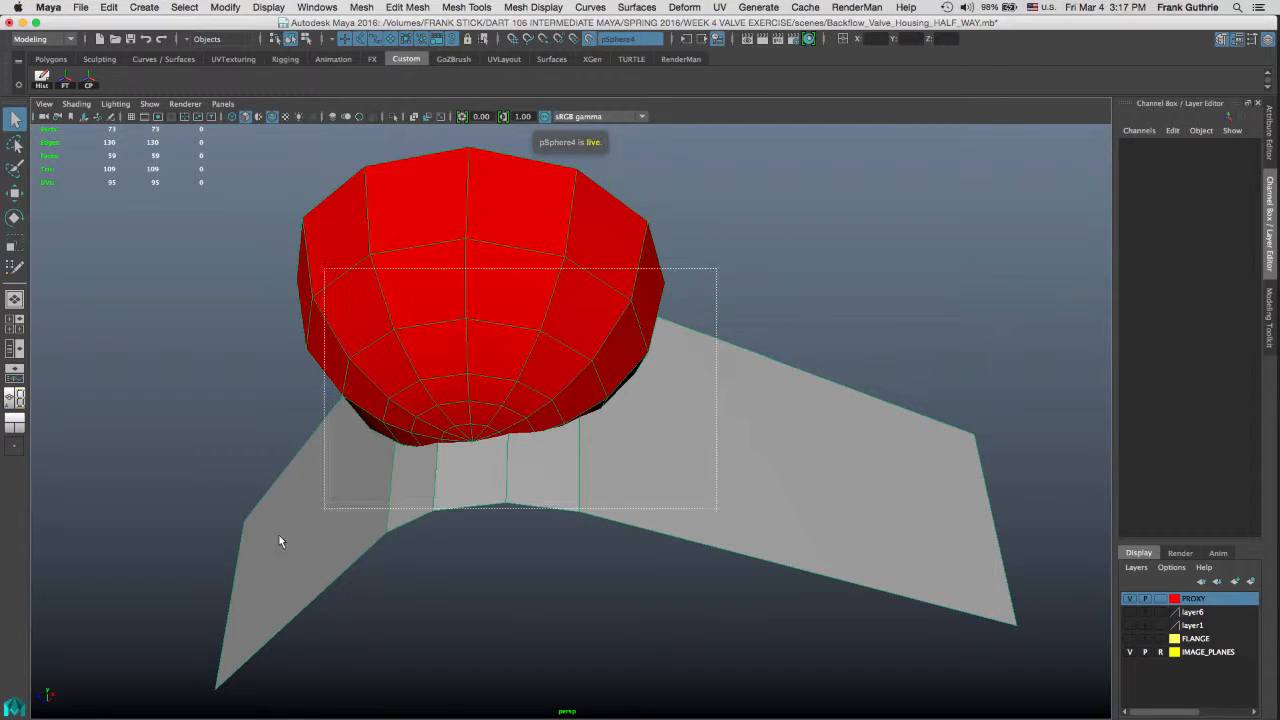
Step: Start Quad Draw on the live proxy mesh and fill two adjoining quads on the narrow strip panels just below the bowl
shift+right_drag(715, 280, 557, 401)
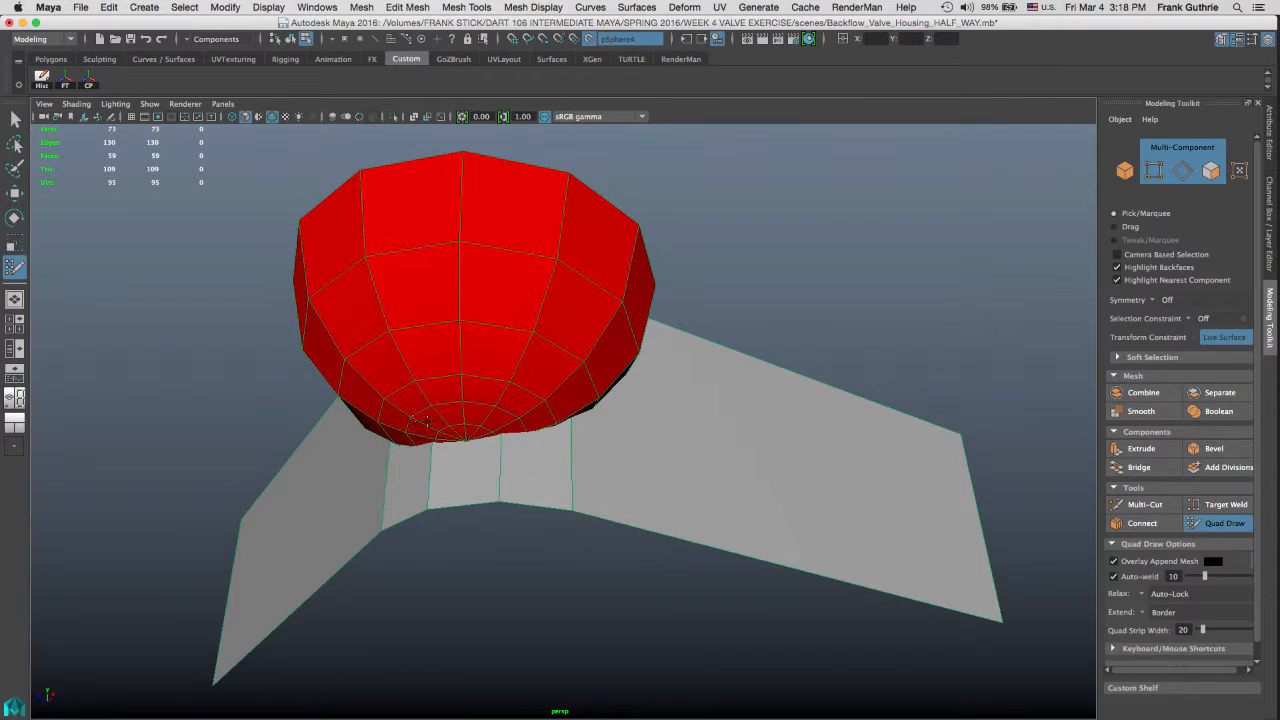
alt+drag(500, 424, 491, 380)
alt+right_drag(491, 380, 587, 350)
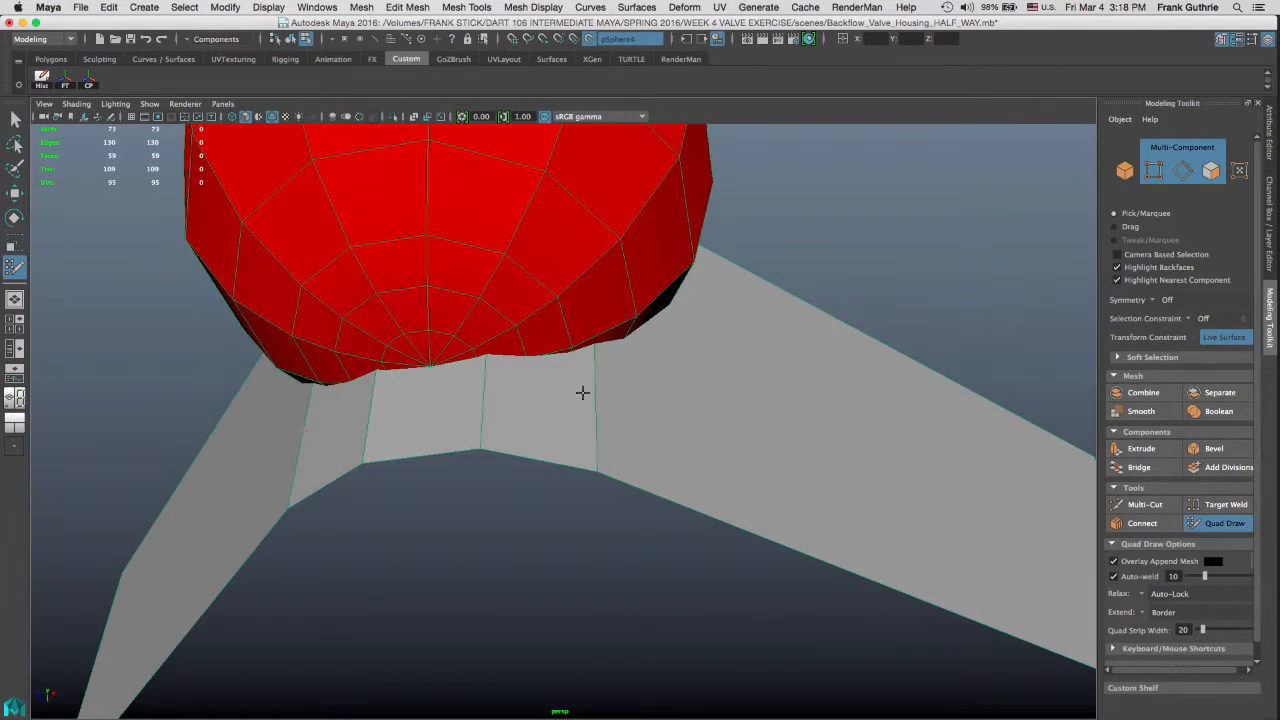
alt+drag(576, 362, 517, 400)
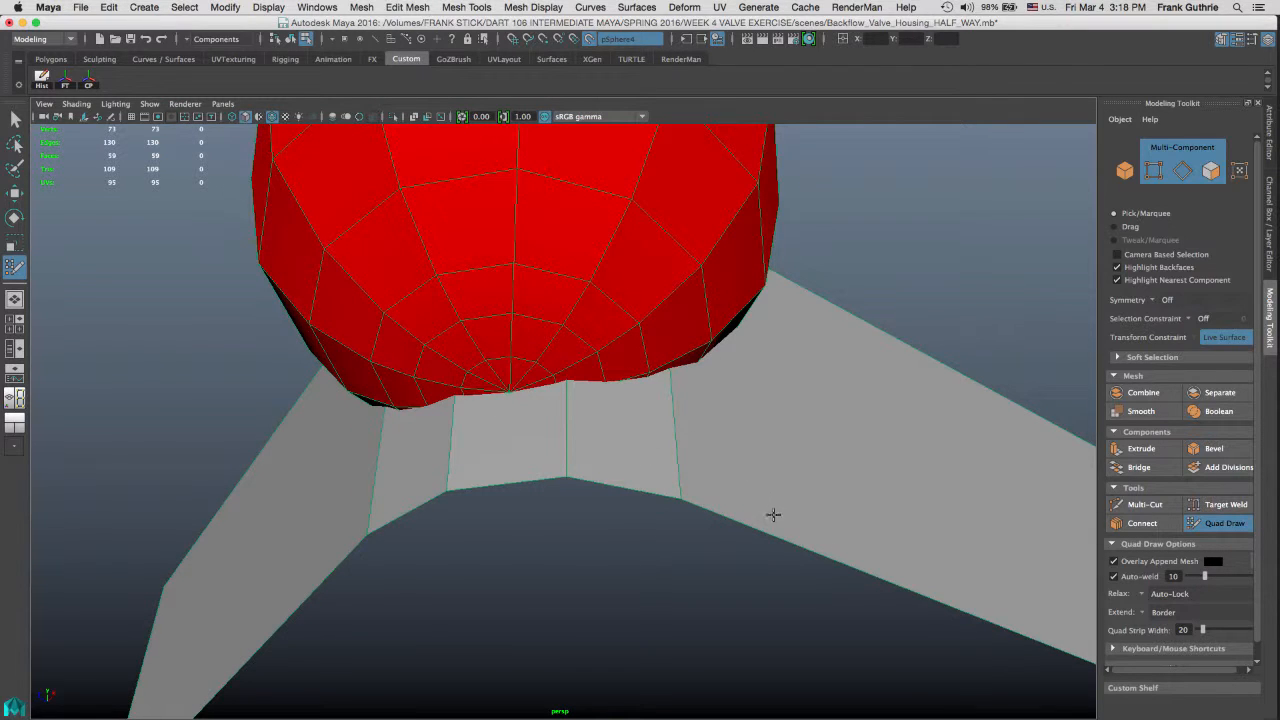
mouse_move(806, 323)
alt+mouse_down()
mouse_move(600, 403)
mouse_move(419, 377)
mouse_move(446, 378)
mouse_move(491, 410)
mouse_move(433, 403)
alt+mouse_up()
click(1224, 523)
click(14, 267)
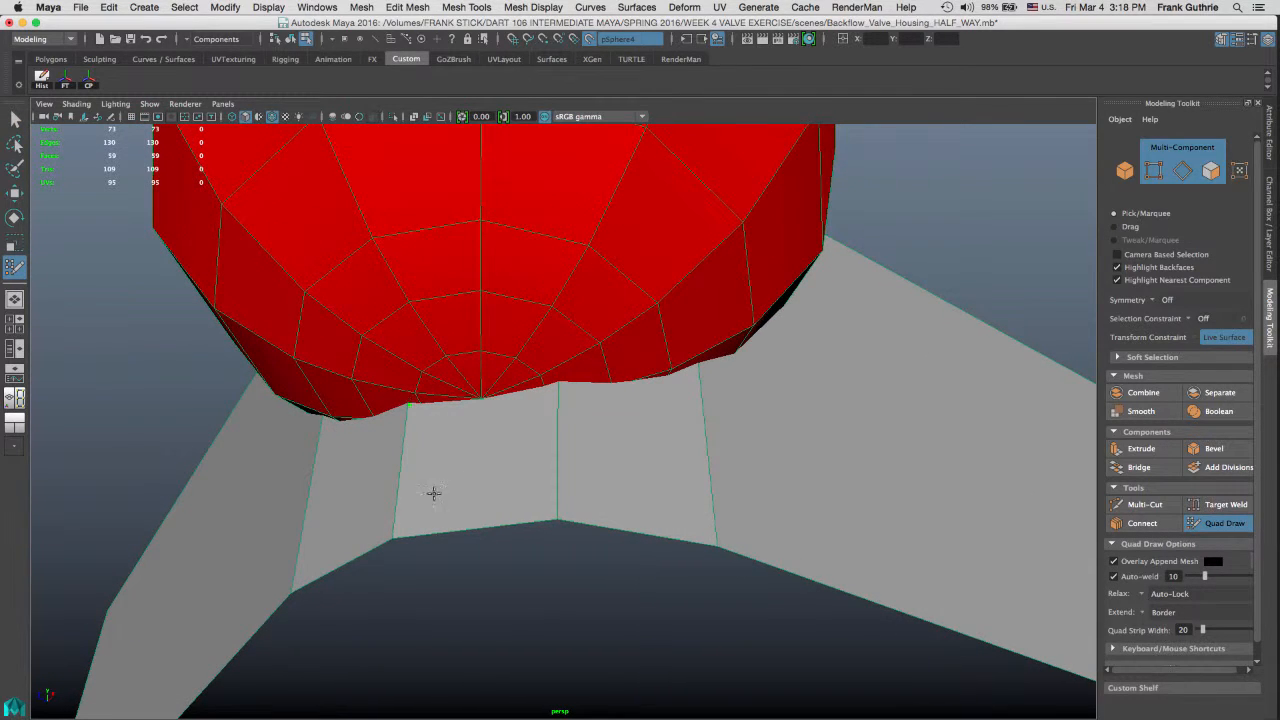
click(391, 539)
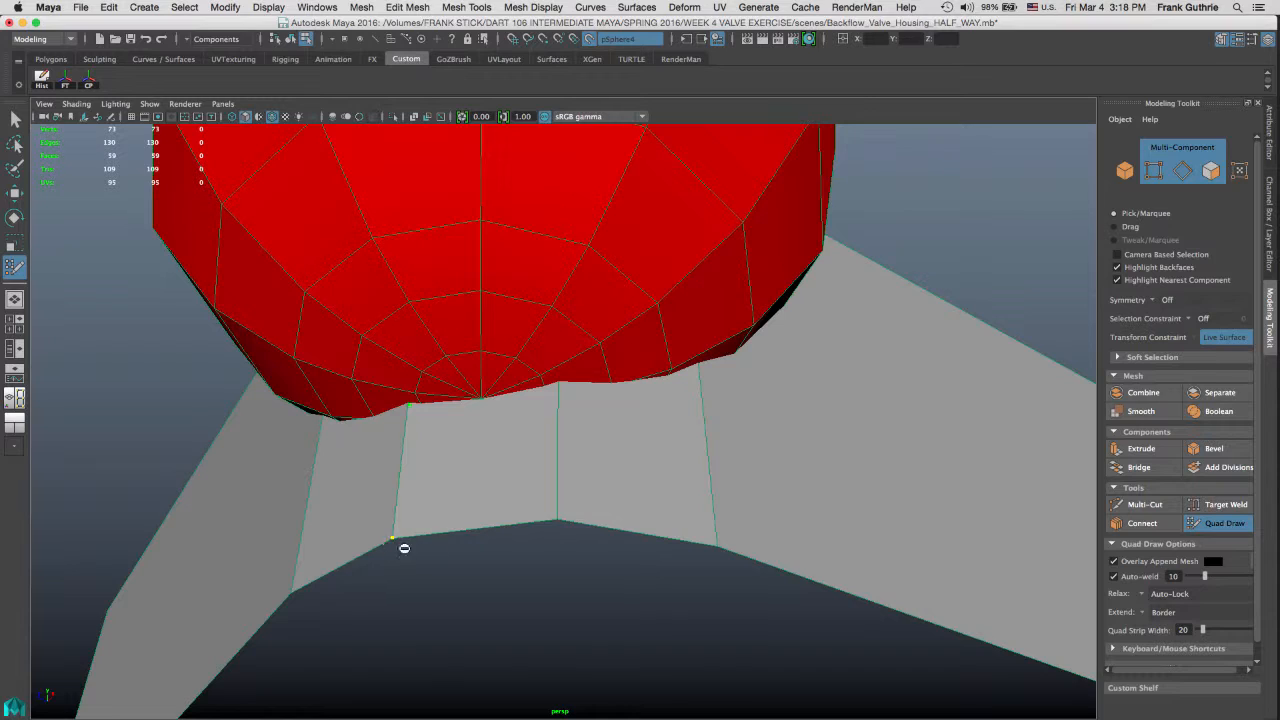
click(557, 520)
alt+drag(691, 397, 671, 394)
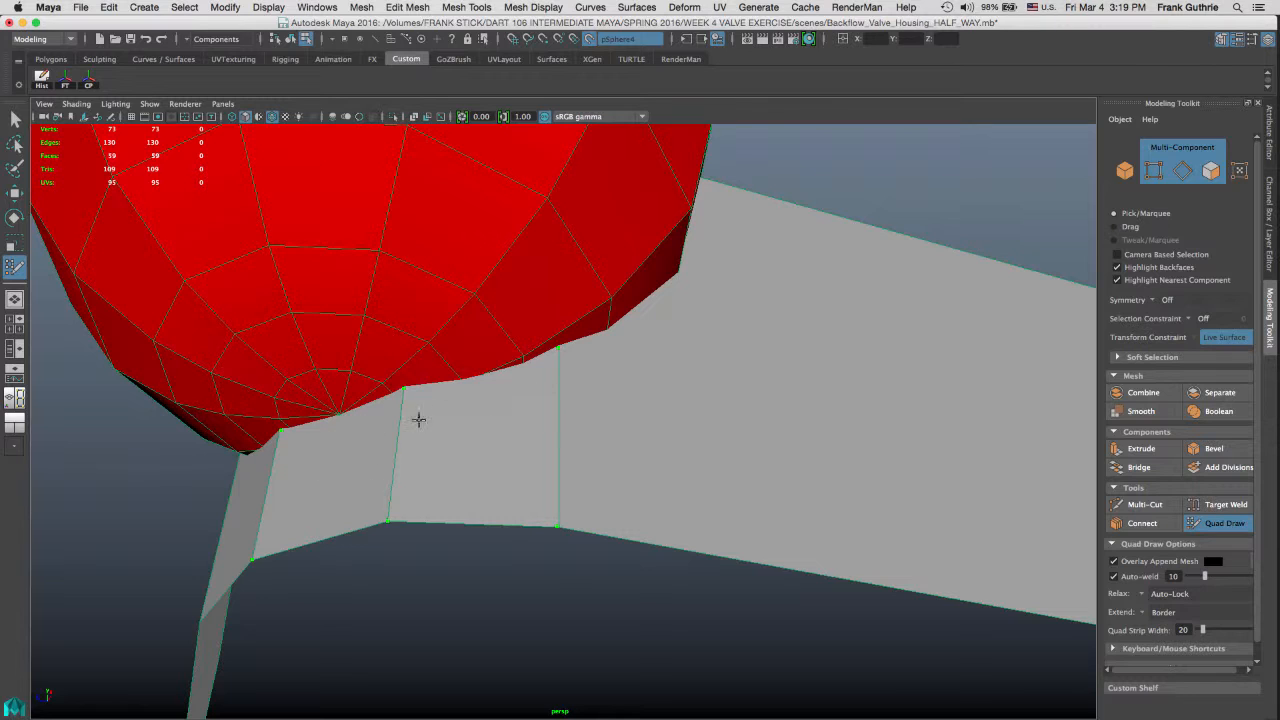
shift+click(327, 466)
shift+click(443, 437)
Step: Show the side view alone and hide the IMAGE_PLANES layer
mouse_move(663, 417)
alt+mouse_down()
mouse_move(580, 380)
mouse_move(600, 400)
mouse_move(640, 360)
alt+mouse_up()
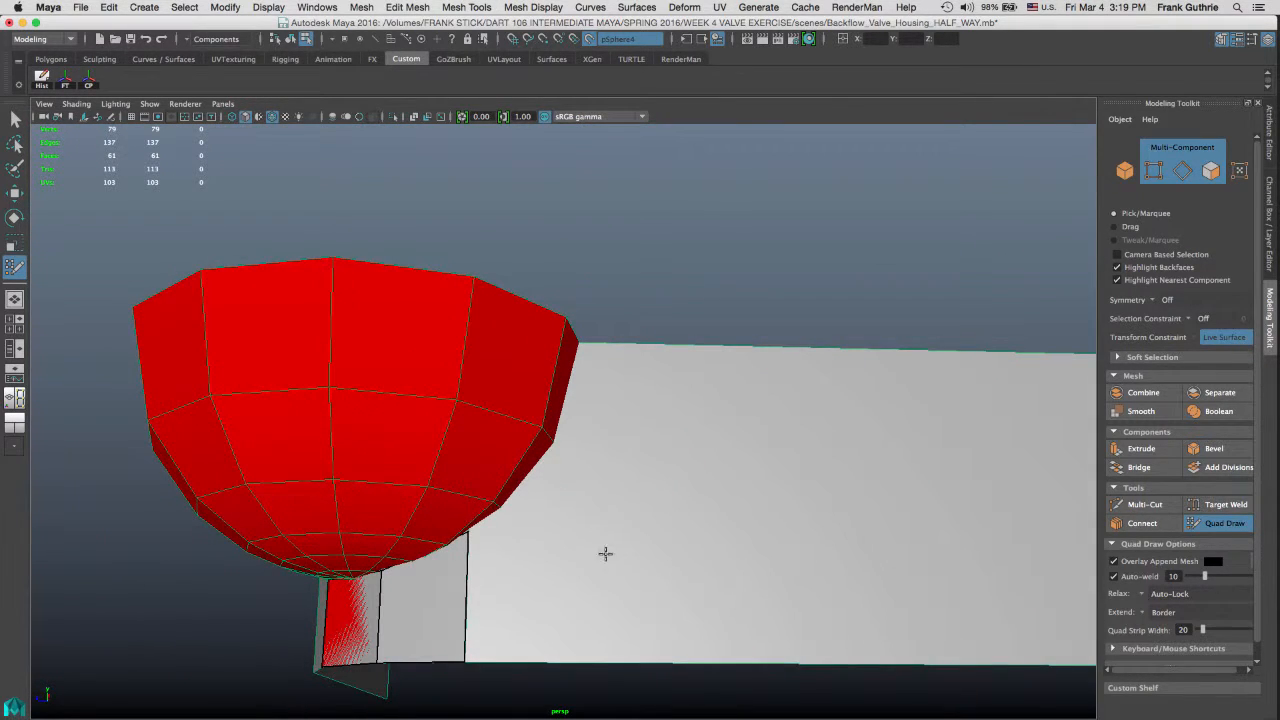
key(space)
key(space)
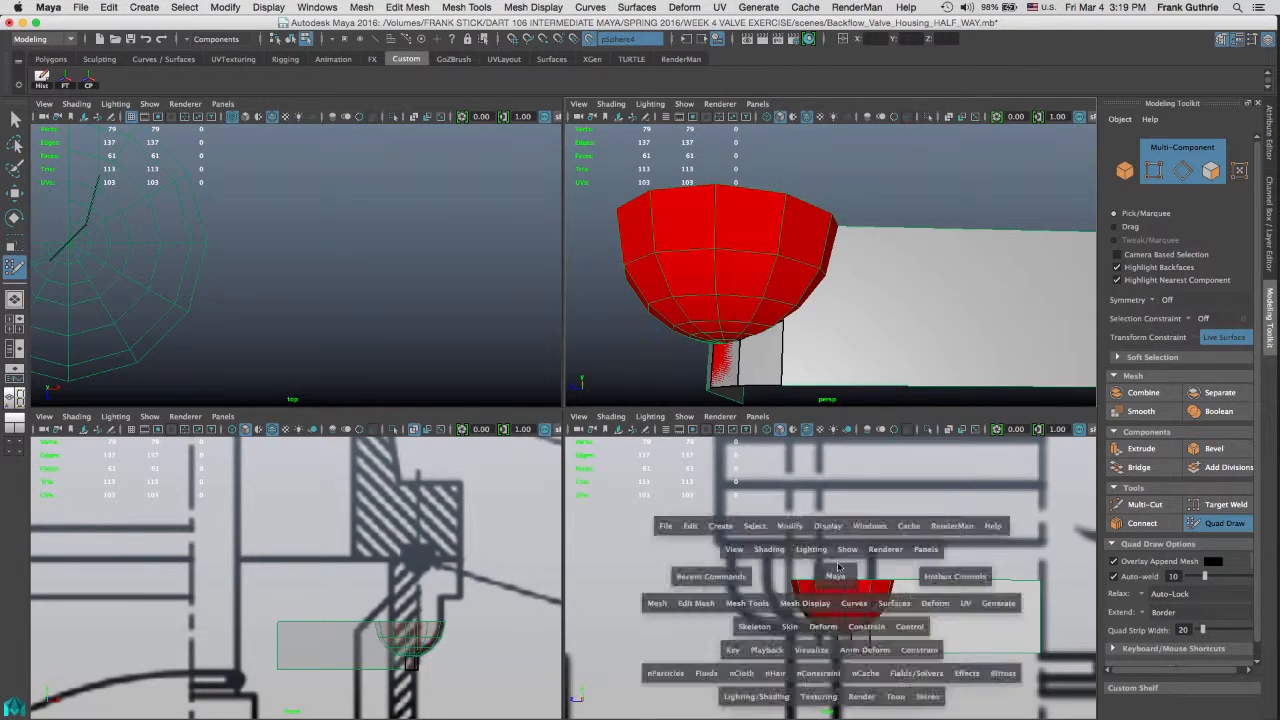
key(space)
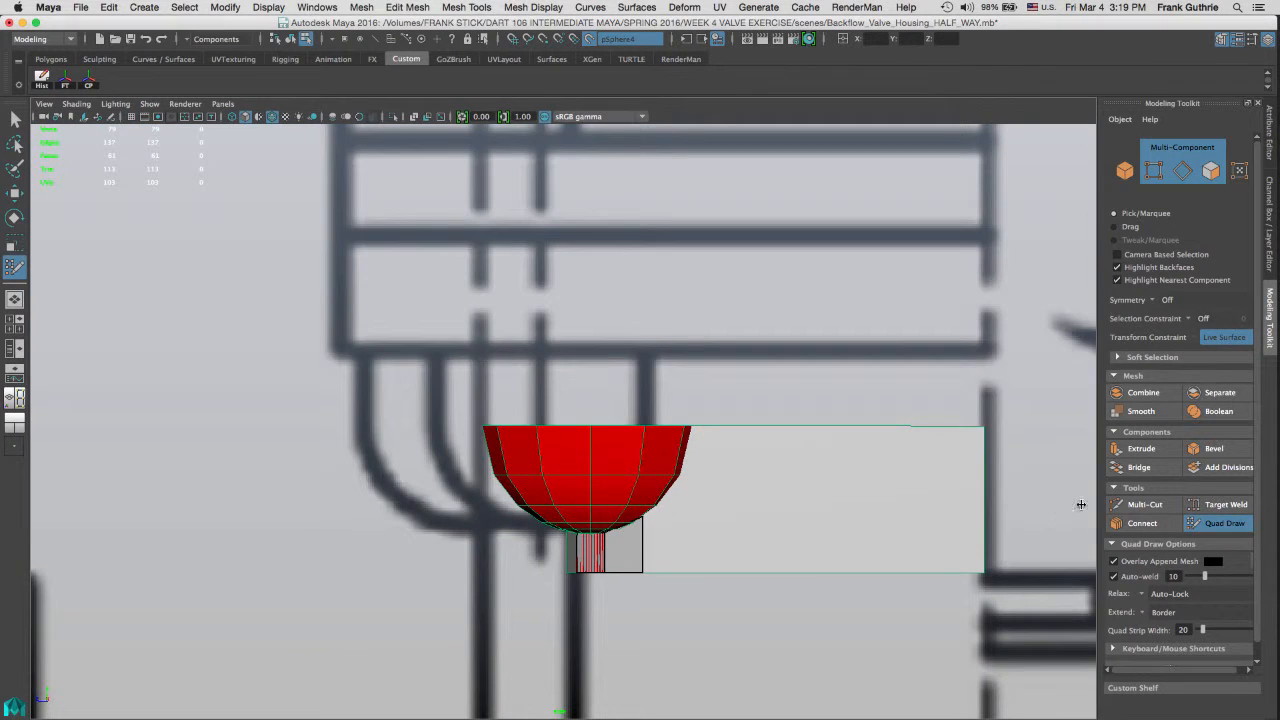
click(1268, 255)
click(1129, 651)
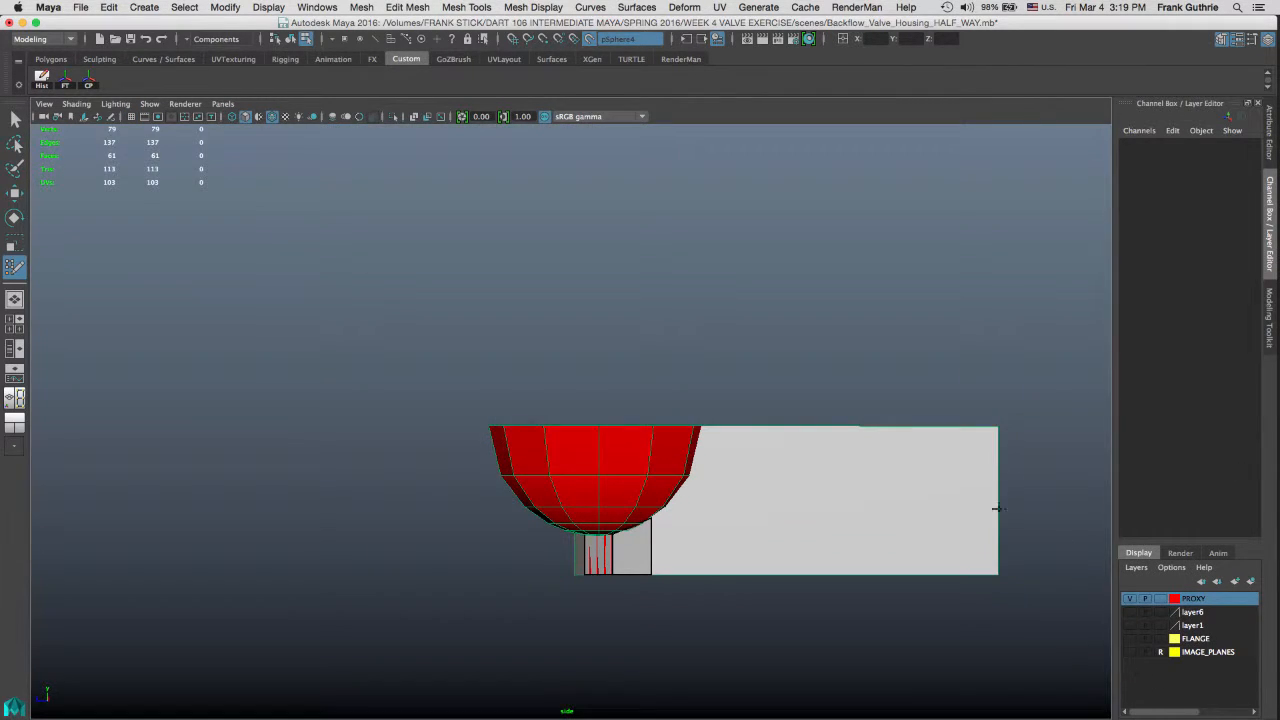
Step: Place Quad Draw points down the bowl's edge along the wide panel and move the second quad's upper outer corner onto that edge
alt+middle_drag(766, 377, 563, 260)
alt+right_drag(406, 372, 900, 338)
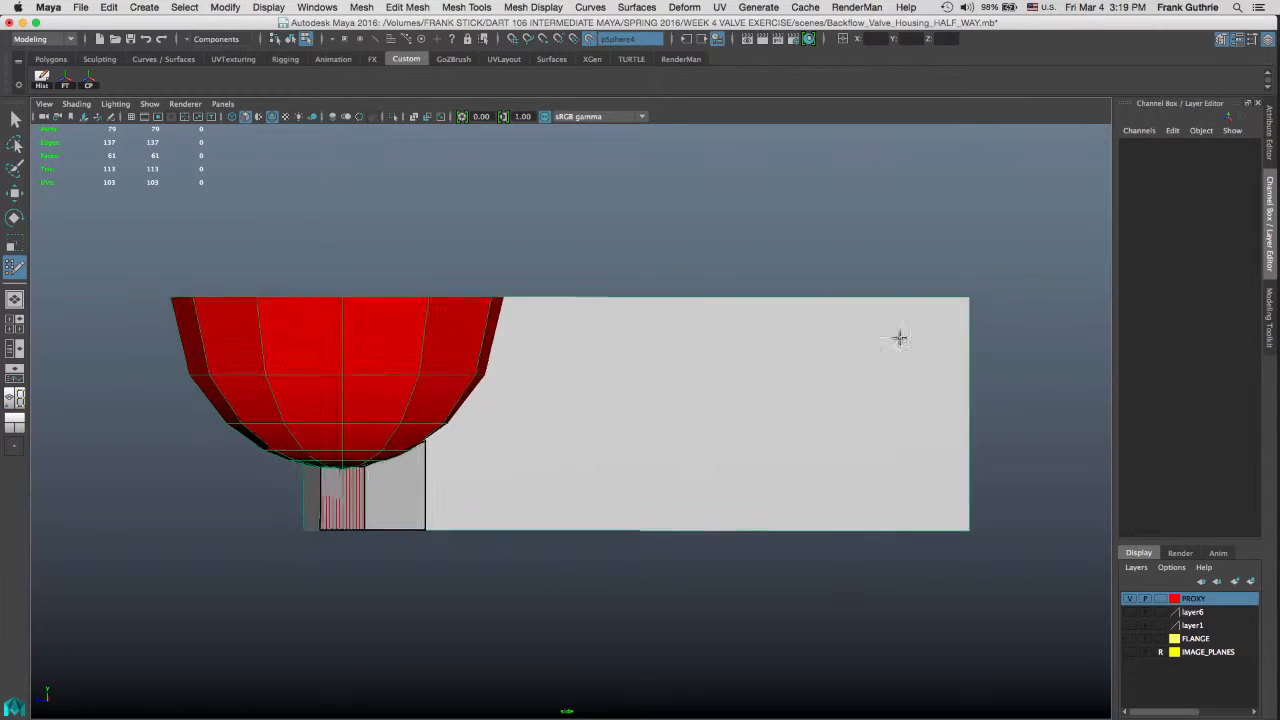
scroll(900, 338, up, 6)
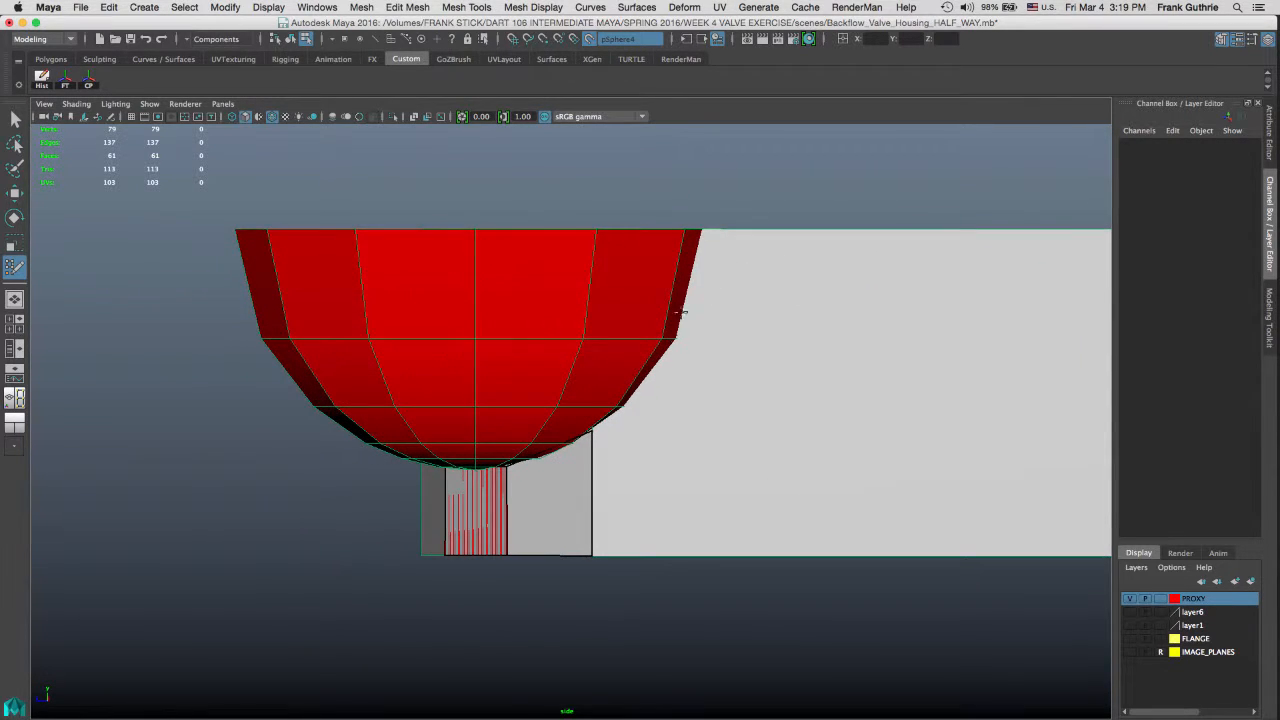
scroll(751, 349, up, 2)
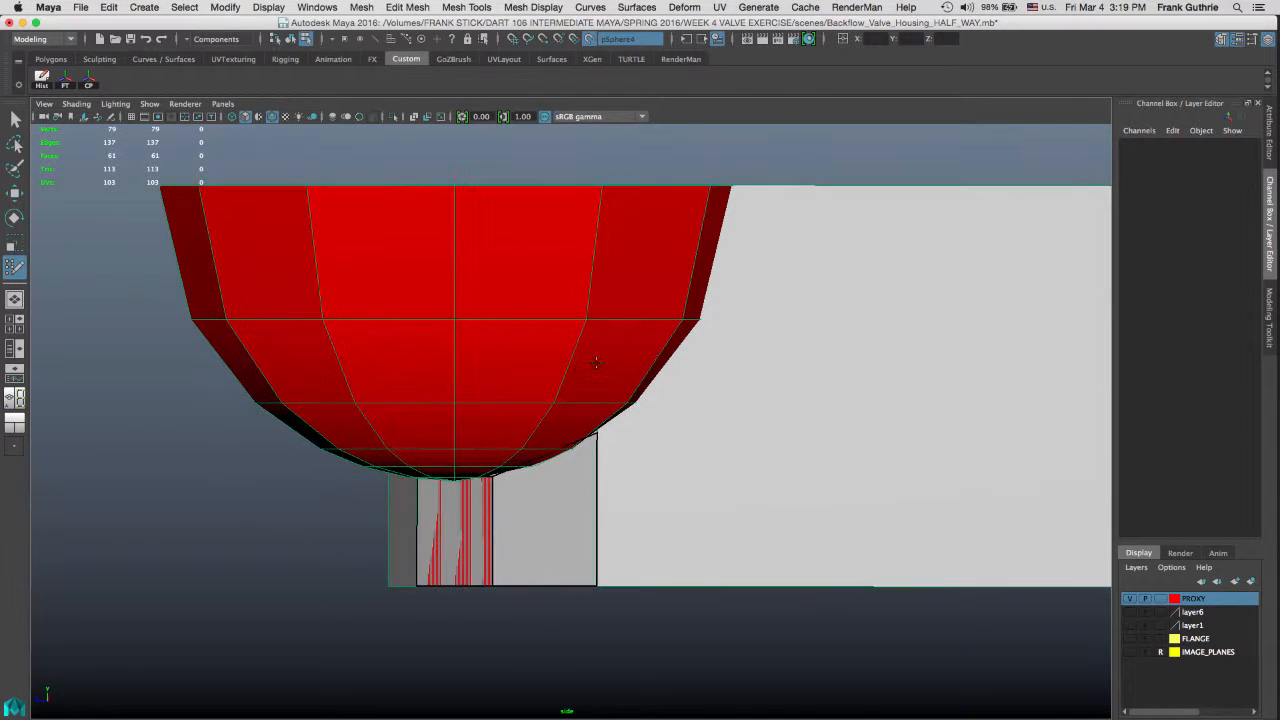
scroll(727, 315, up, 5)
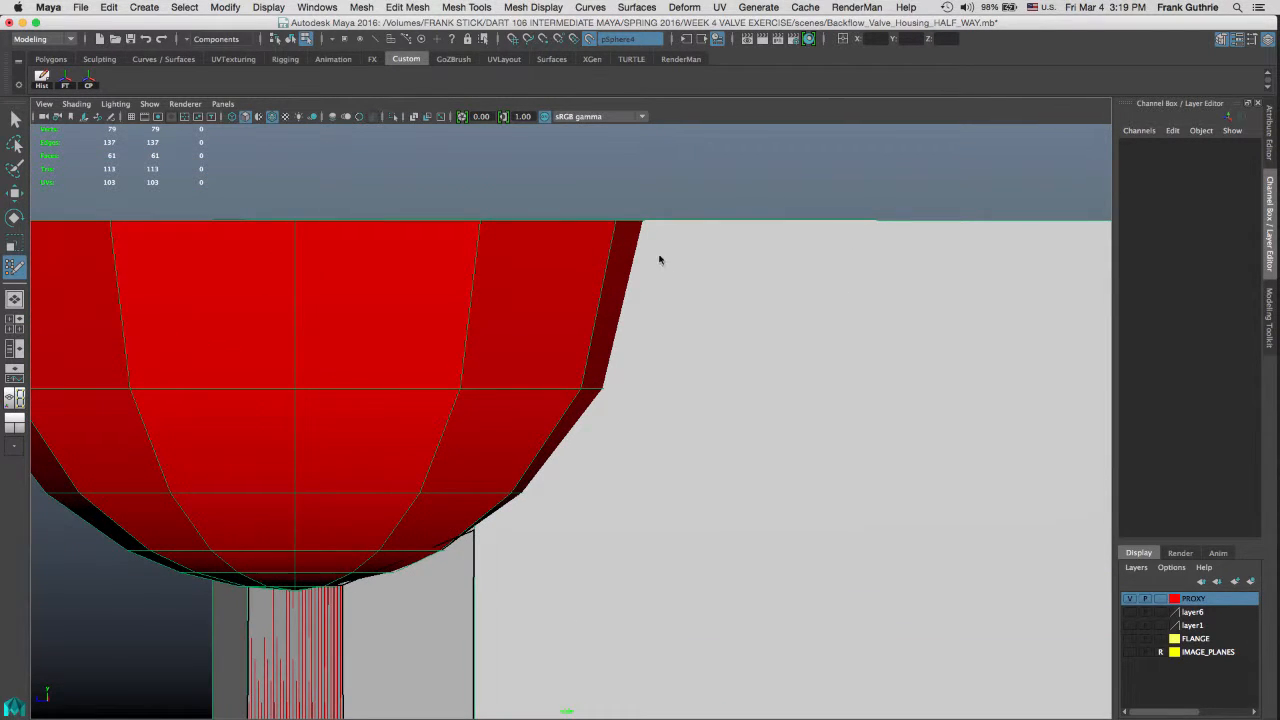
mouse_move(659, 260)
alt+middle_down()
mouse_move(673, 266)
mouse_move(664, 271)
alt+middle_up()
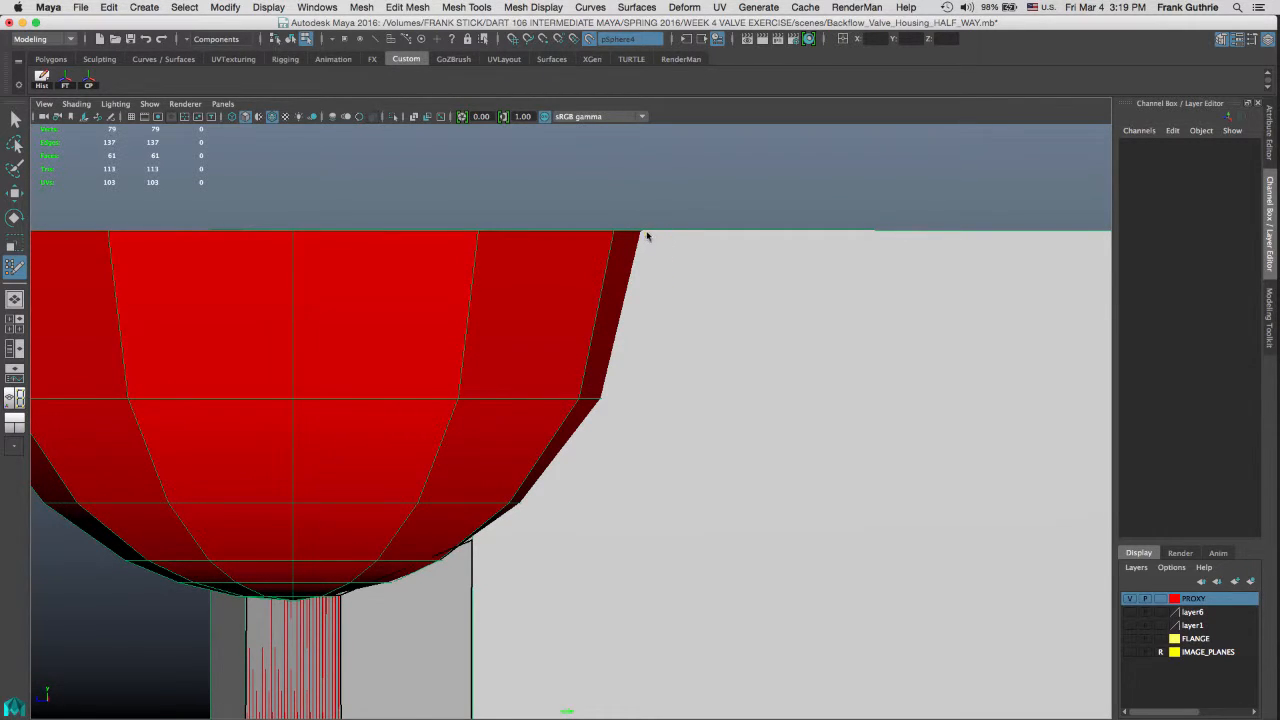
click(603, 397)
mouse_move(614, 402)
alt+middle_down()
mouse_move(711, 278)
mouse_move(695, 290)
alt+middle_up()
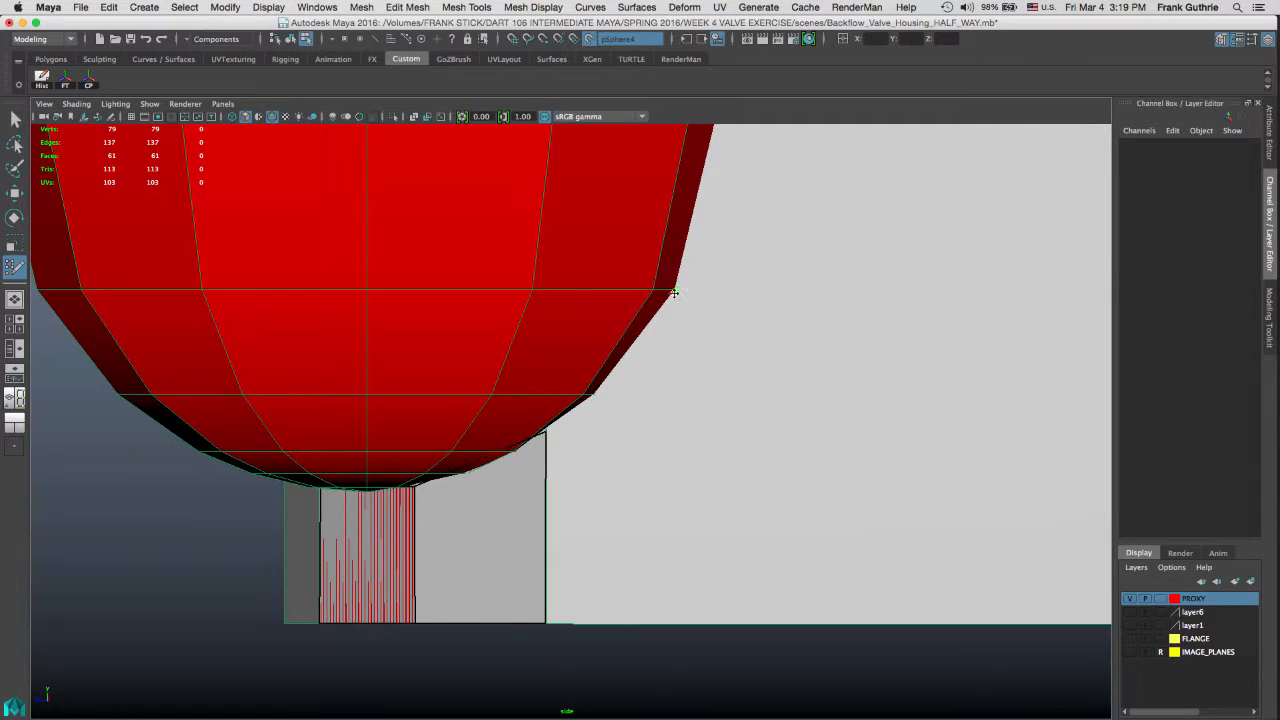
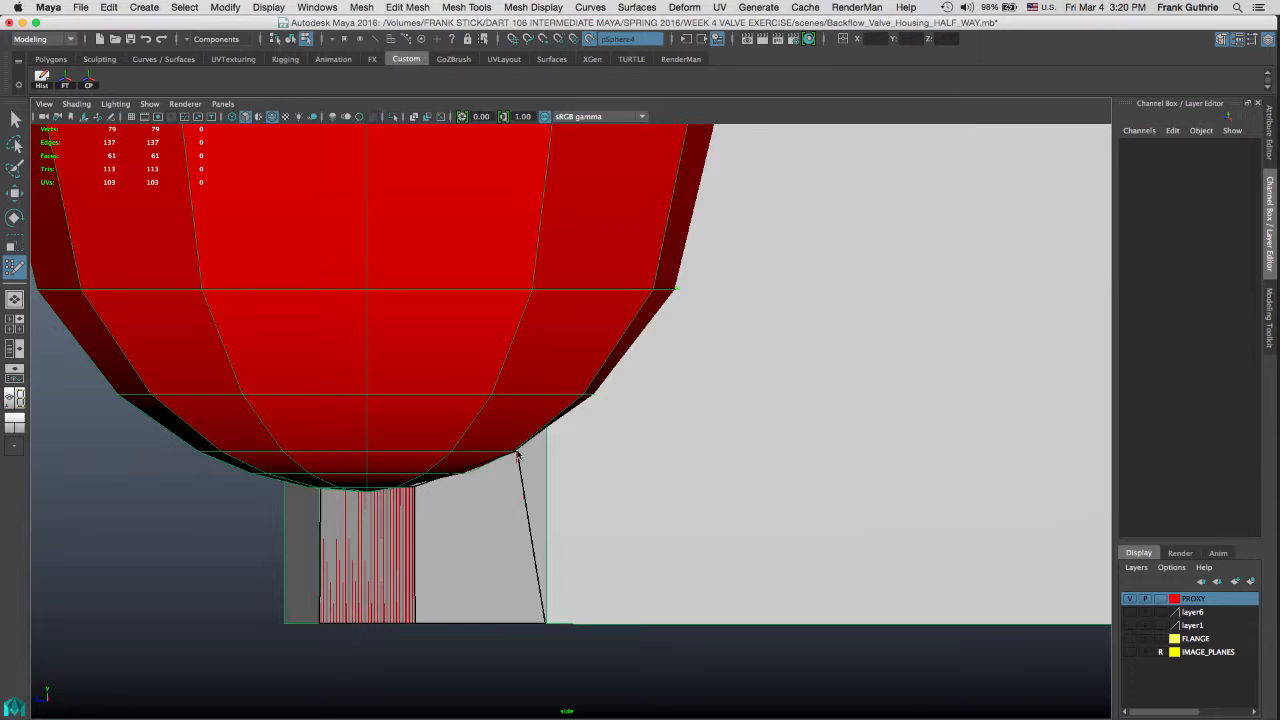
click(517, 456)
click(596, 394)
Step: Place an outer row of points on the wide panel and fill three quads following the bowl's curve down to the existing strip quad
scroll(654, 426, down, 4)
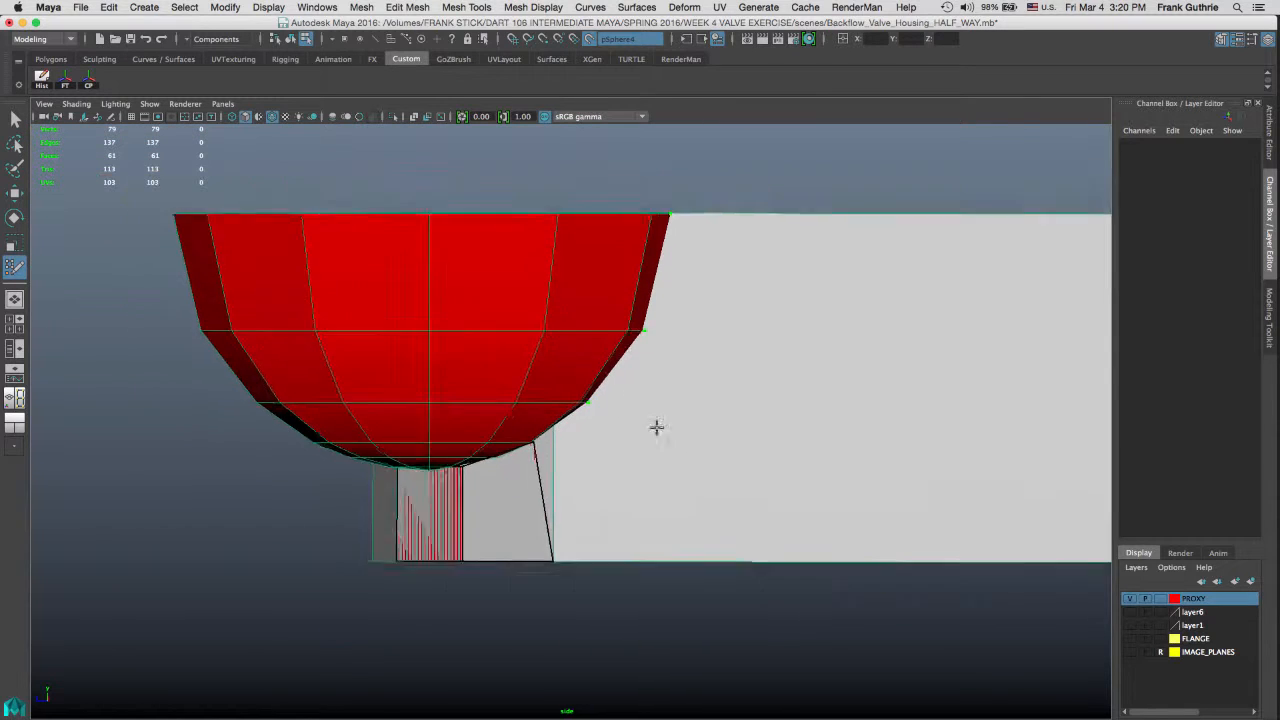
alt+middle_drag(729, 385, 637, 394)
scroll(690, 416, up, 1)
scroll(694, 417, up, 1)
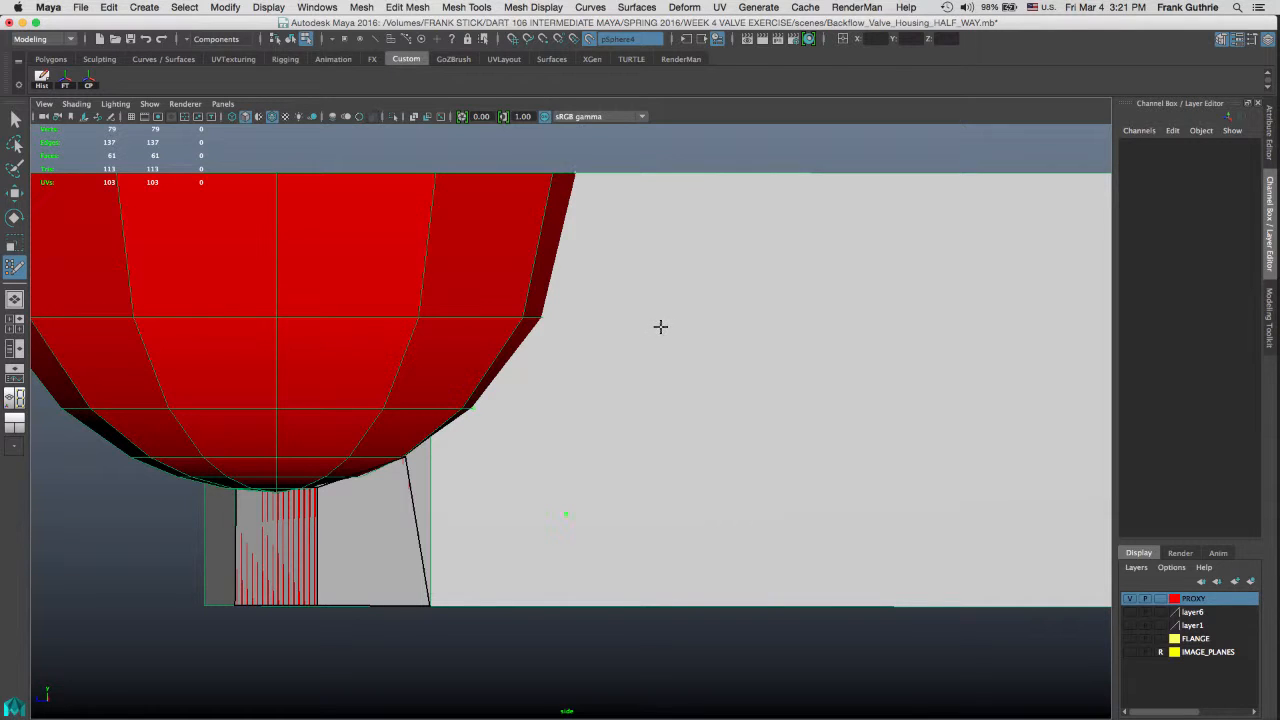
click(692, 175)
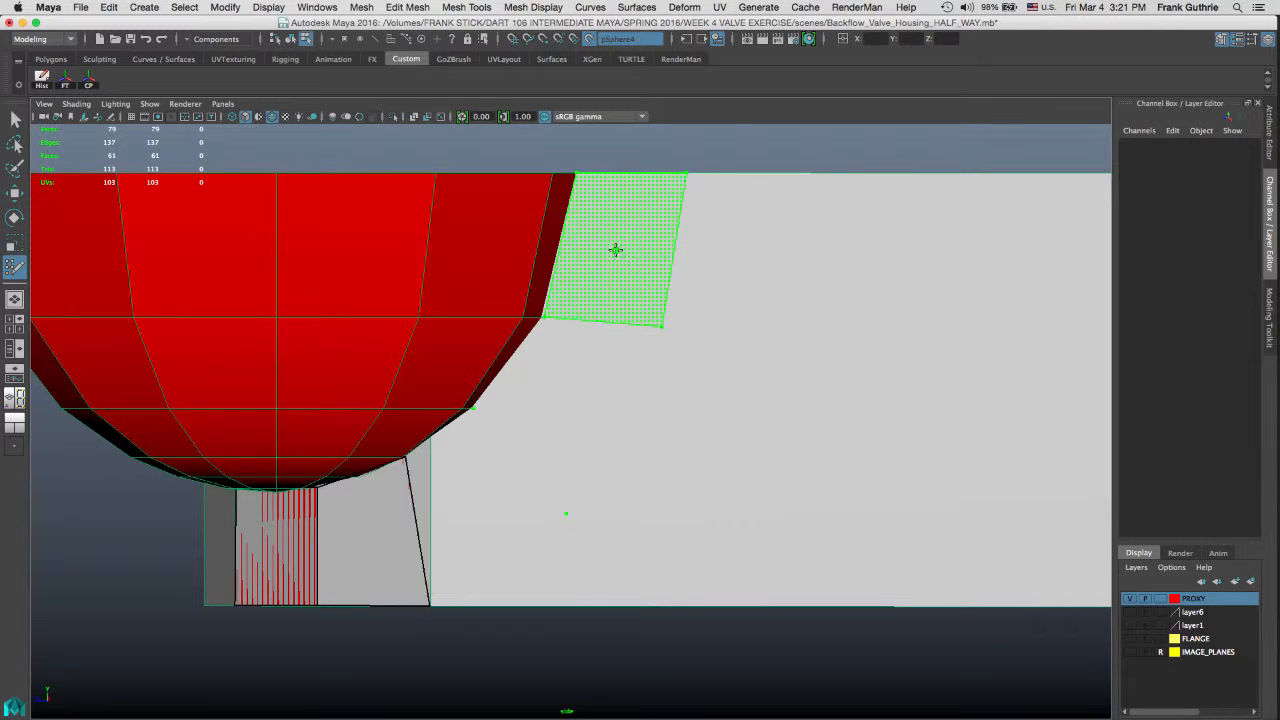
shift+click(614, 249)
shift+click(581, 388)
shift+click(481, 498)
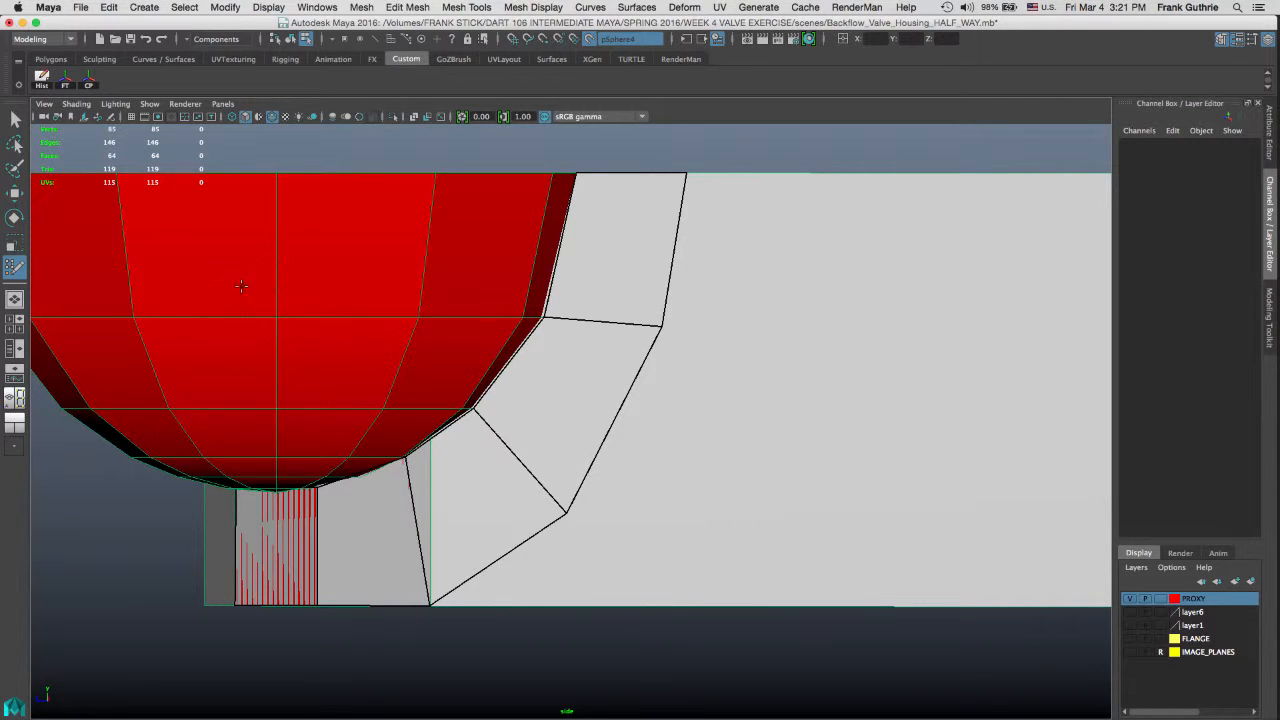
Step: Place Quad Draw points on the bowl's centre column and the adjacent column toward the wide panel, from the rim down
alt+middle_drag(244, 277, 608, 334)
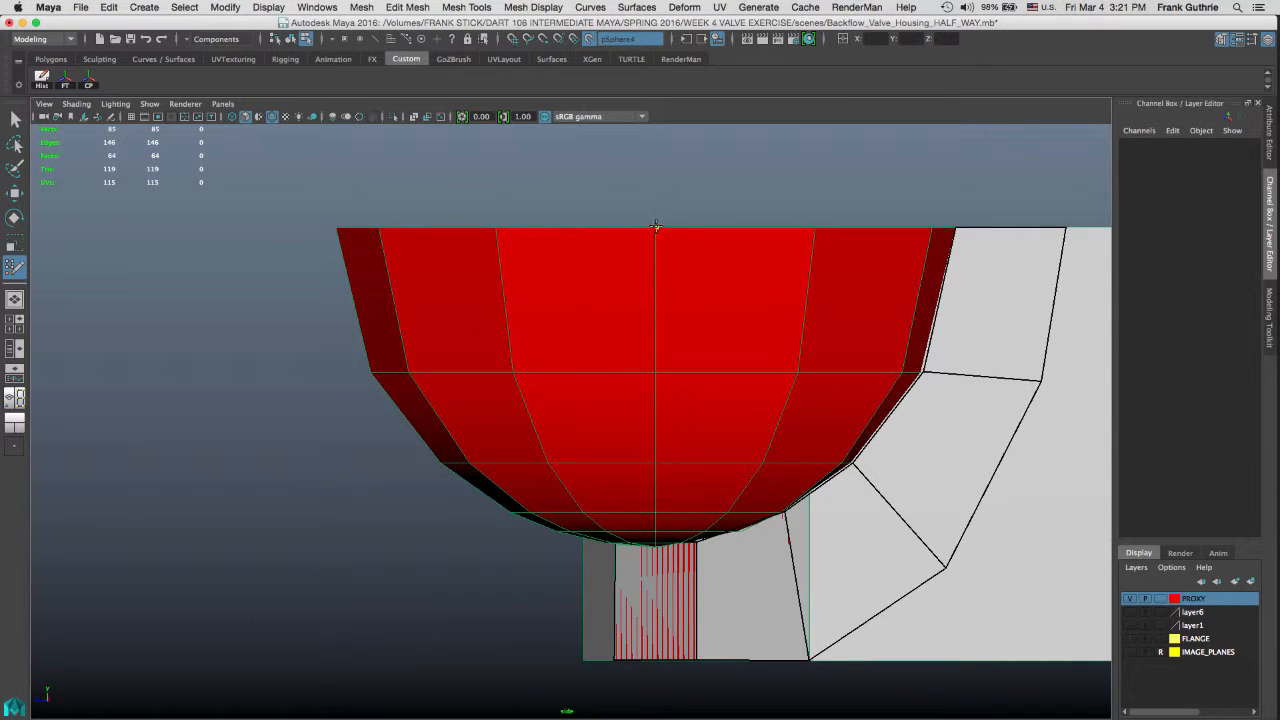
click(655, 371)
alt+middle_drag(838, 328, 566, 343)
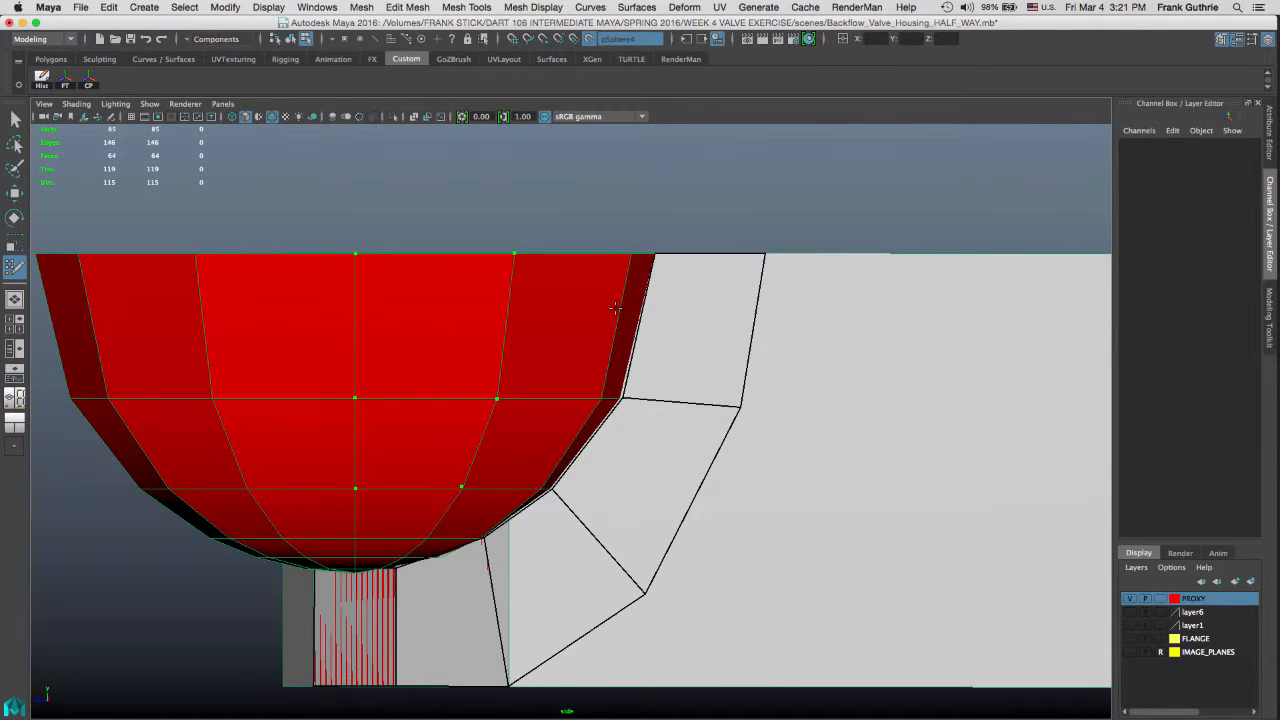
Step: Return to the perspective view and delete the stray points on the strip's upper edge behind the bowl
key(space)
key(space)
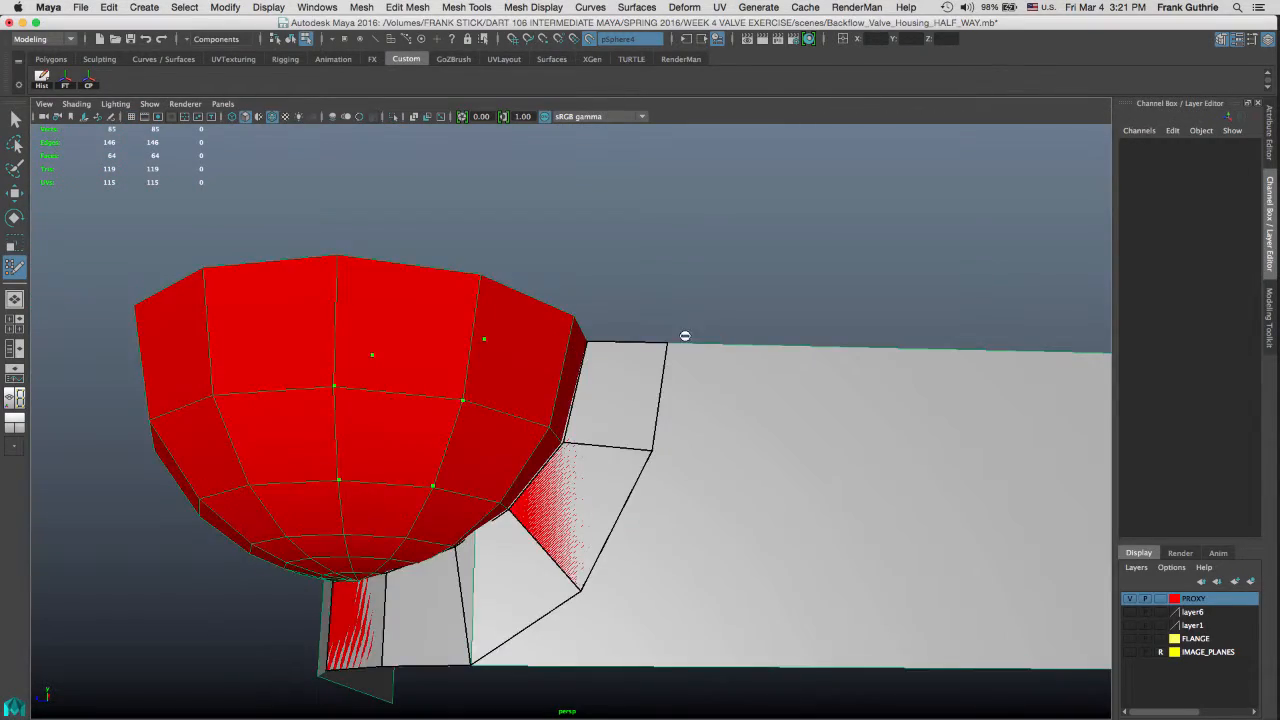
alt+drag(684, 336, 686, 243)
alt+middle_drag(686, 243, 647, 208)
alt+right_drag(543, 363, 838, 356)
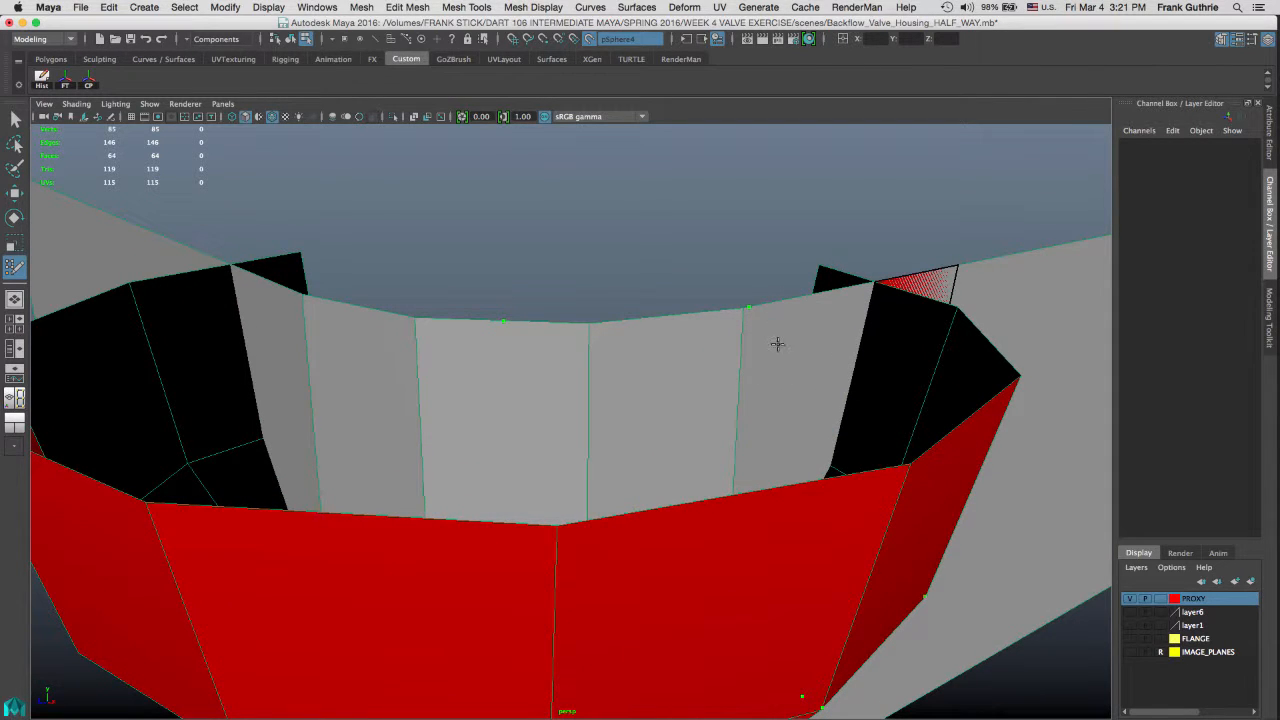
mouse_move(770, 316)
alt+mouse_down()
mouse_move(760, 283)
mouse_move(770, 291)
alt+mouse_up()
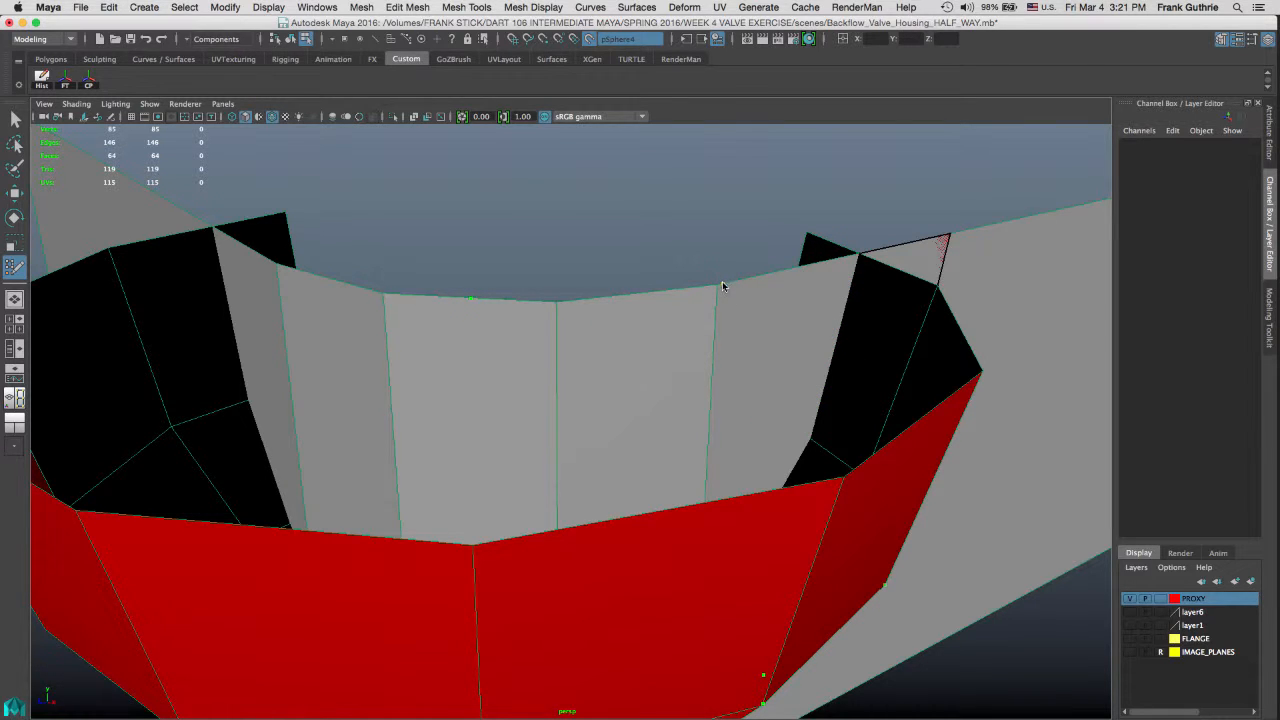
ctrl+shift+click(472, 300)
Step: Place the remaining Quad Draw points on the bowl's rim and the vertices of the rows below it
alt+drag(840, 357, 782, 356)
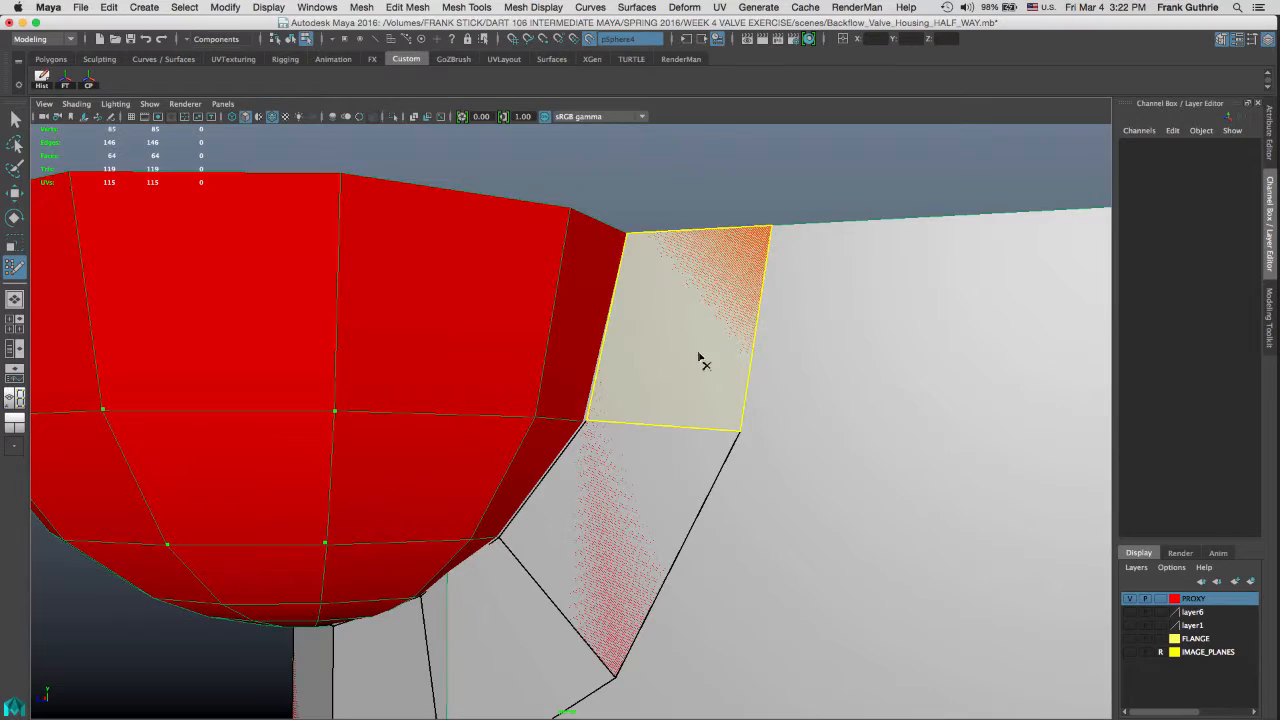
mouse_move(646, 317)
alt+mouse_down()
mouse_move(766, 329)
mouse_move(733, 300)
mouse_move(421, 216)
mouse_move(430, 281)
mouse_move(500, 285)
mouse_move(484, 226)
alt+mouse_up()
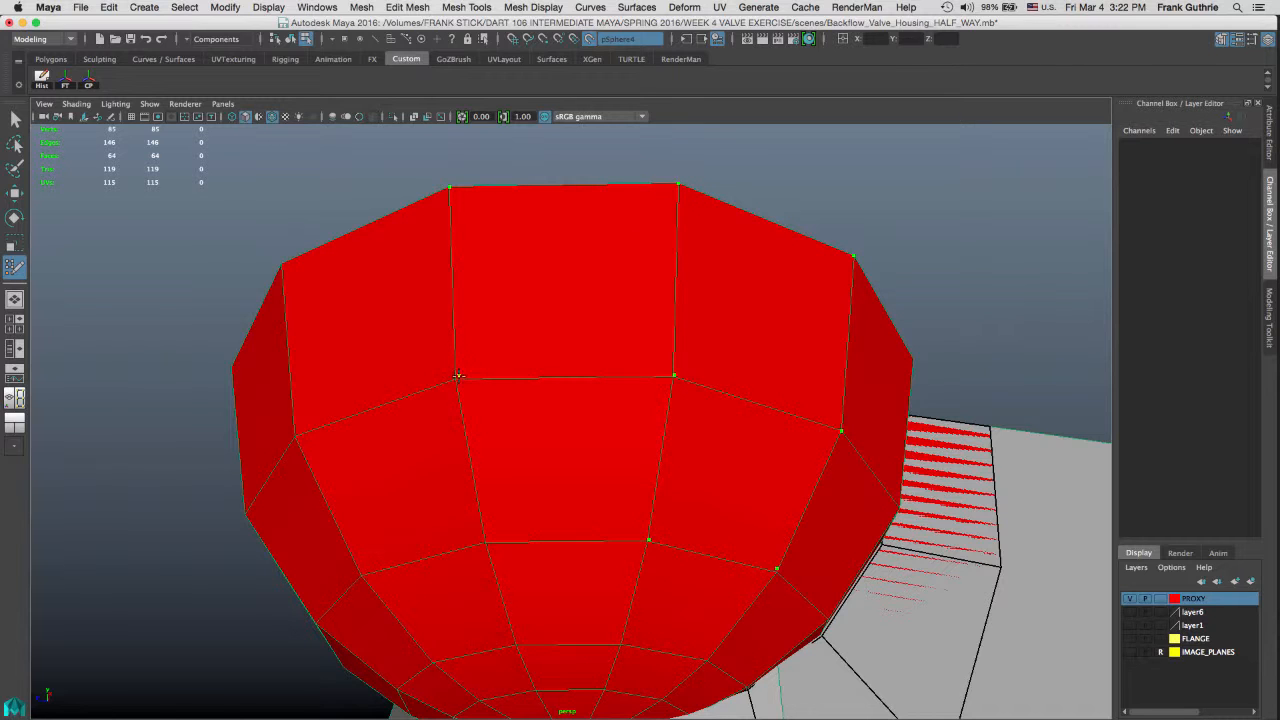
alt+drag(457, 378, 528, 272)
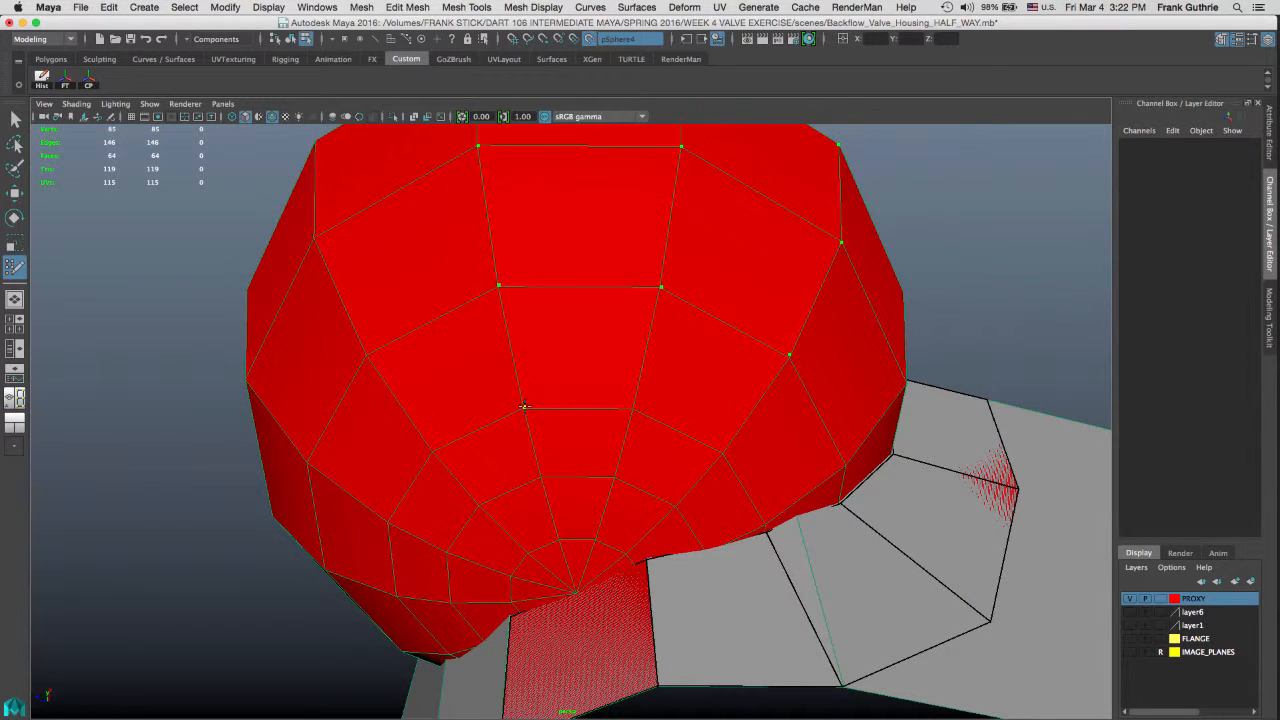
alt+drag(536, 404, 551, 357)
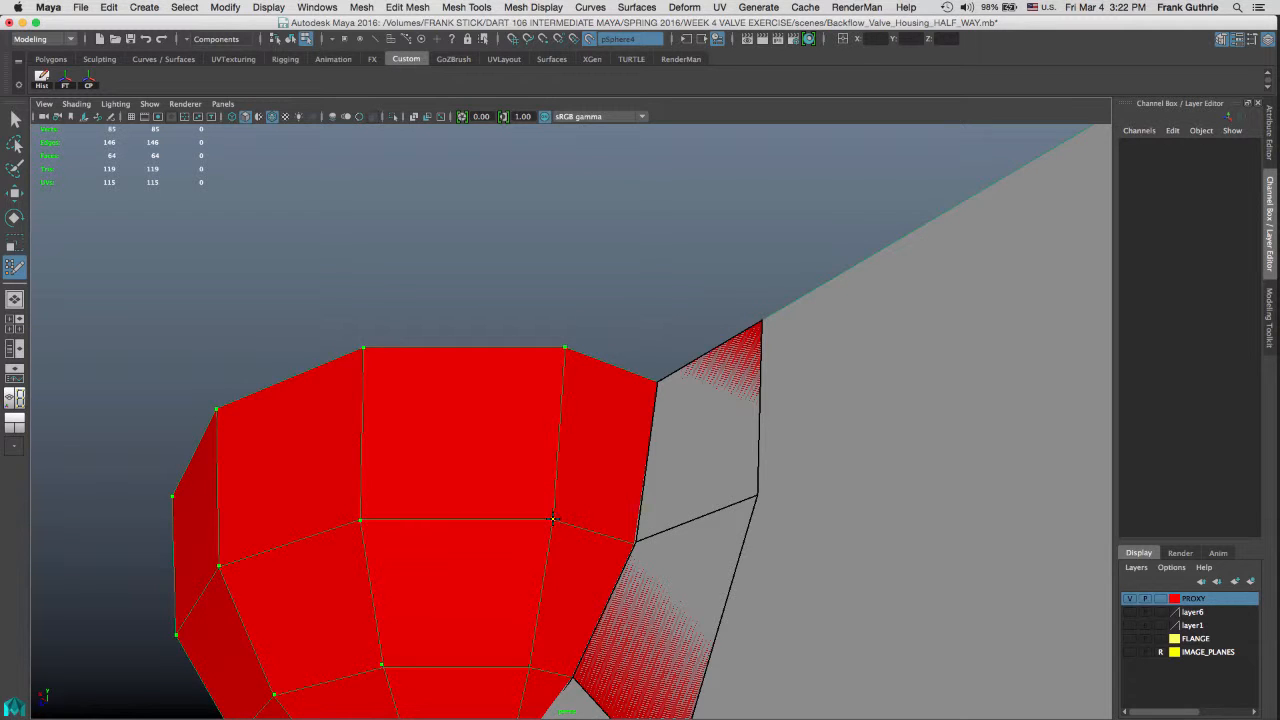
Step: Fill the first two quads of the bowl's top row, starting beside the wide panel
alt+drag(583, 423, 632, 326)
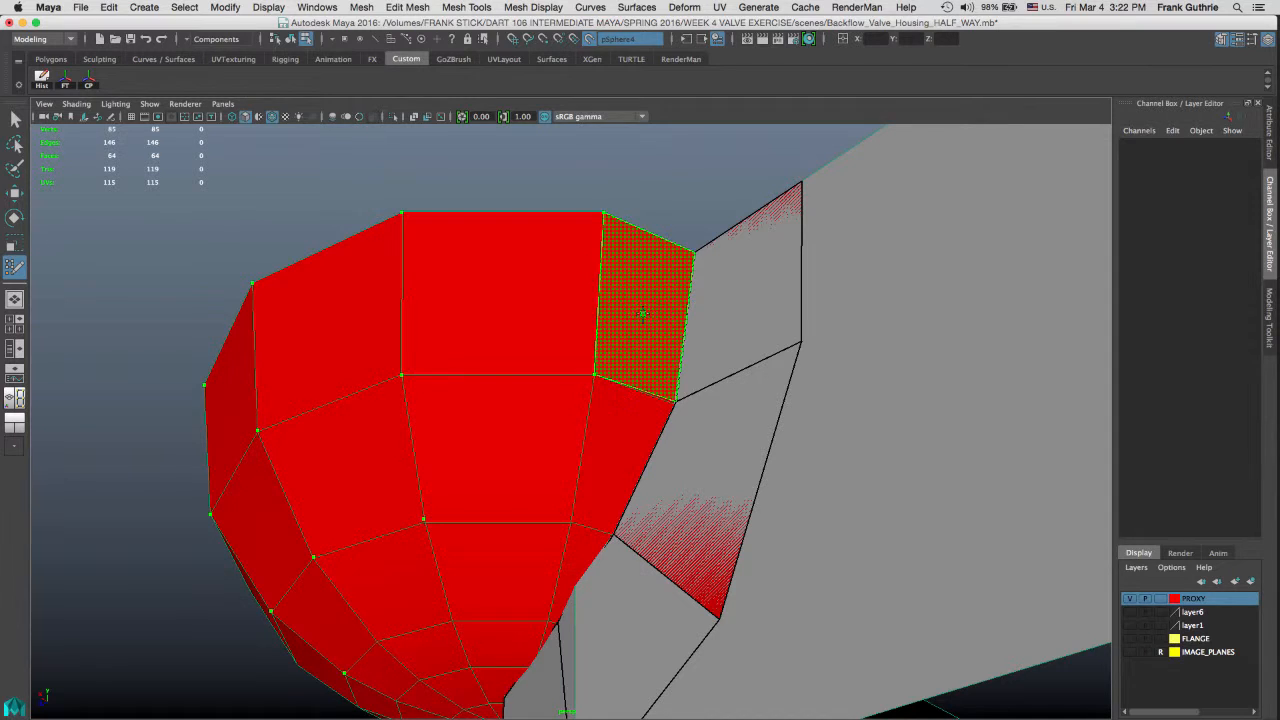
shift+click(644, 313)
shift+click(523, 307)
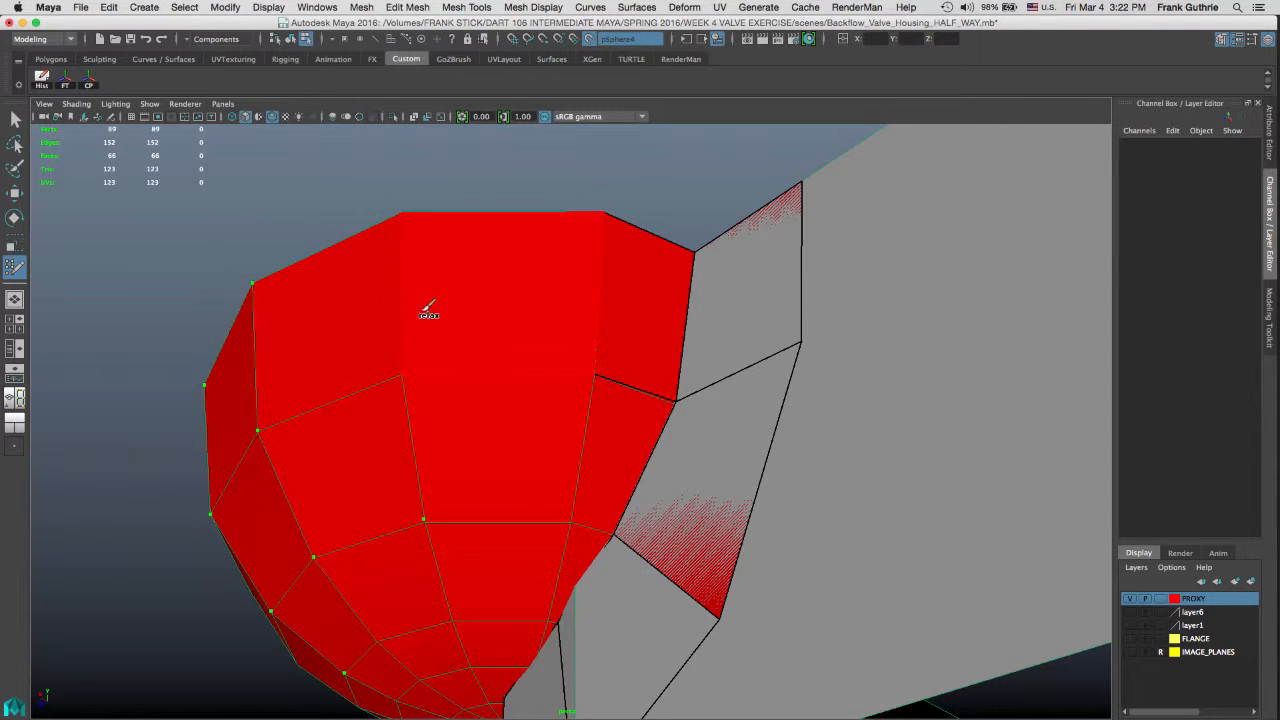
Step: Fill four quads between the placed points on the red sphere with Quad Draw, extending the upper band downward
shift+click(329, 314)
mouse_move(329, 309)
alt+mouse_down()
mouse_move(457, 294)
mouse_move(503, 247)
alt+mouse_up()
shift+click(503, 247)
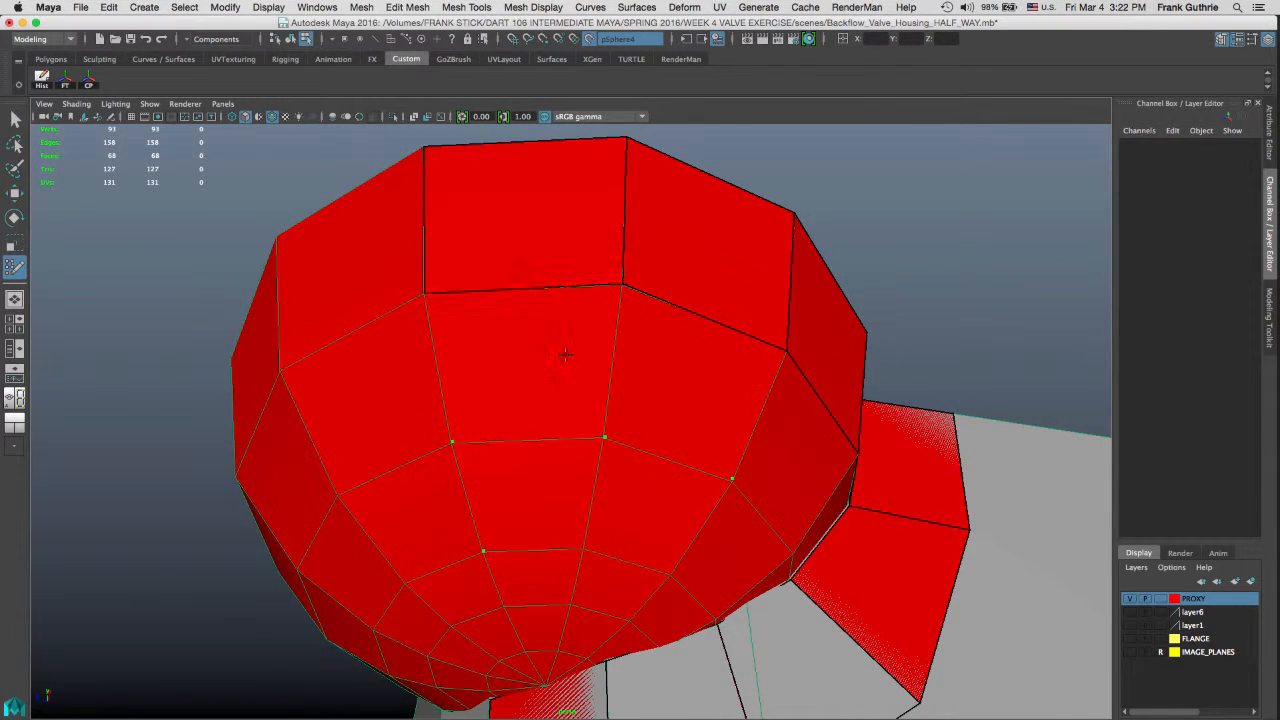
shift+click(556, 358)
shift+click(700, 386)
Step: Set the PROXY layer to template display and turn its visibility off
mouse_move(771, 383)
alt+mouse_down()
mouse_move(657, 340)
mouse_move(671, 366)
mouse_move(690, 362)
alt+mouse_up()
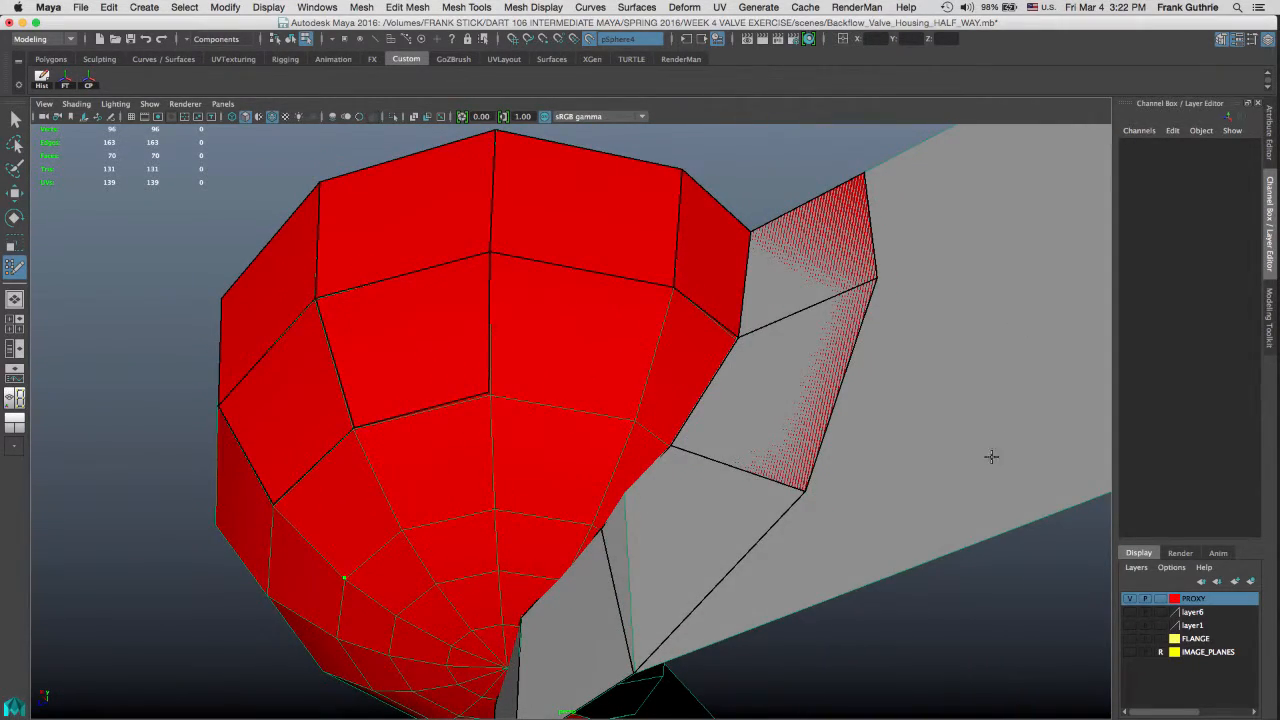
mouse_move(790, 400)
alt+mouse_down()
mouse_move(755, 304)
mouse_move(665, 368)
mouse_move(701, 344)
mouse_move(684, 360)
mouse_move(722, 350)
mouse_move(709, 344)
mouse_move(707, 360)
alt+mouse_up()
click(1160, 598)
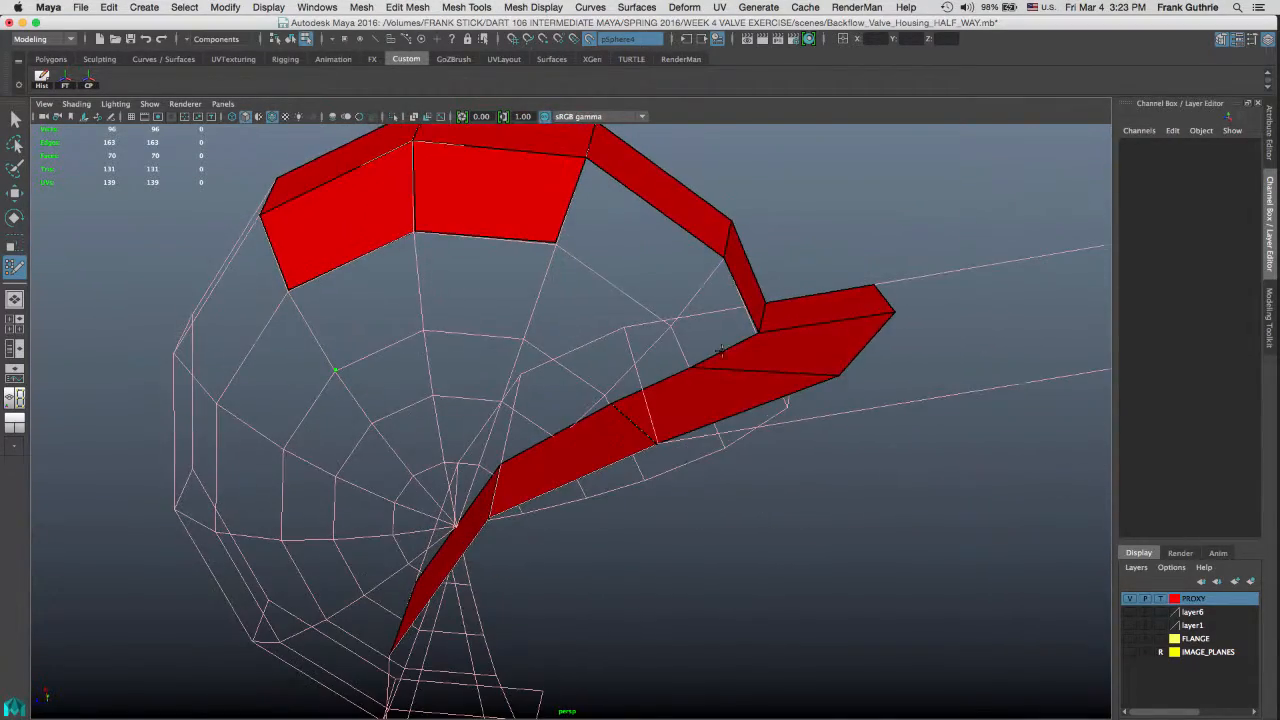
click(1130, 598)
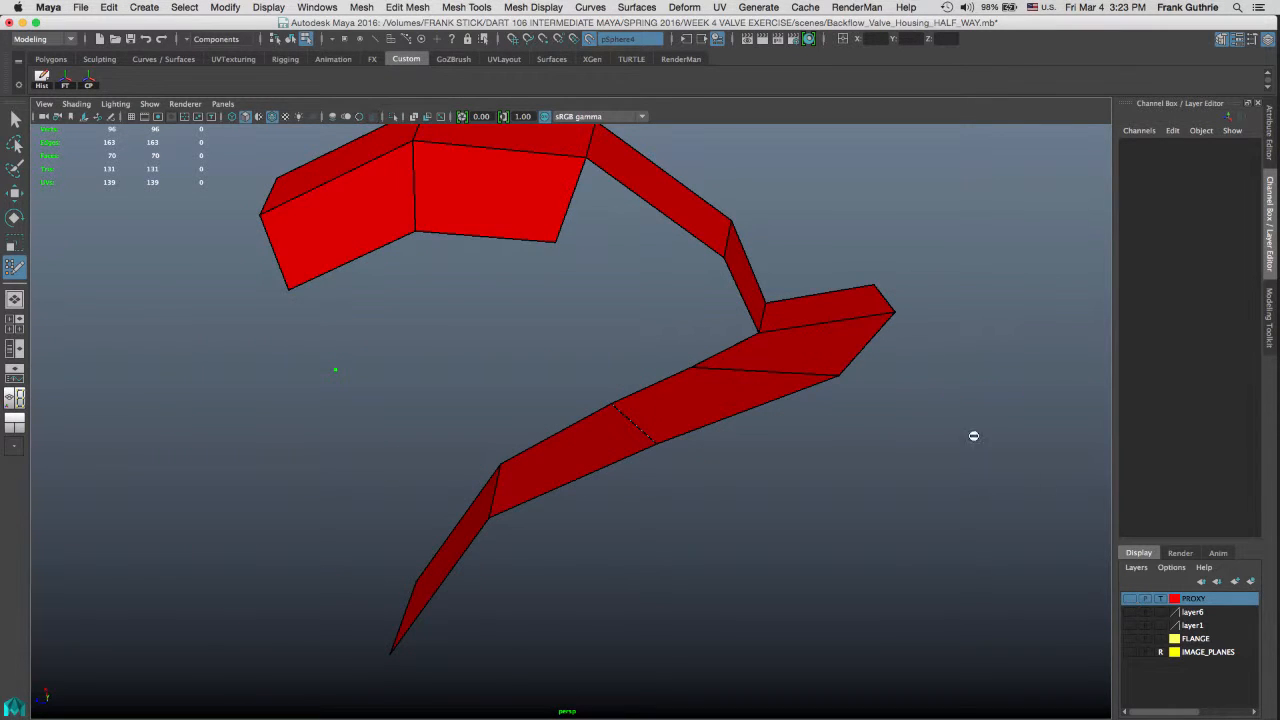
Step: Place a Quad Draw point in the opening between the upper red band and the collar strip
alt+drag(600, 329, 557, 354)
alt+middle_drag(557, 354, 634, 244)
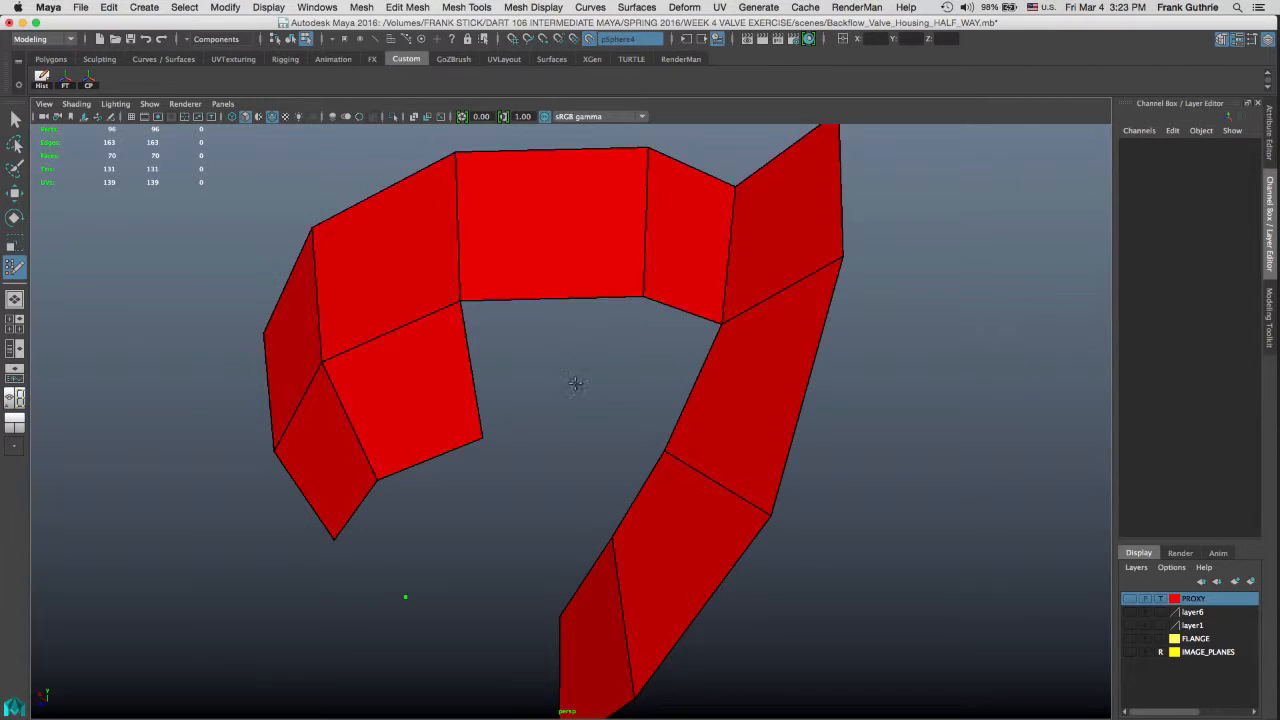
alt+right_drag(559, 382, 657, 389)
alt+drag(656, 389, 663, 296)
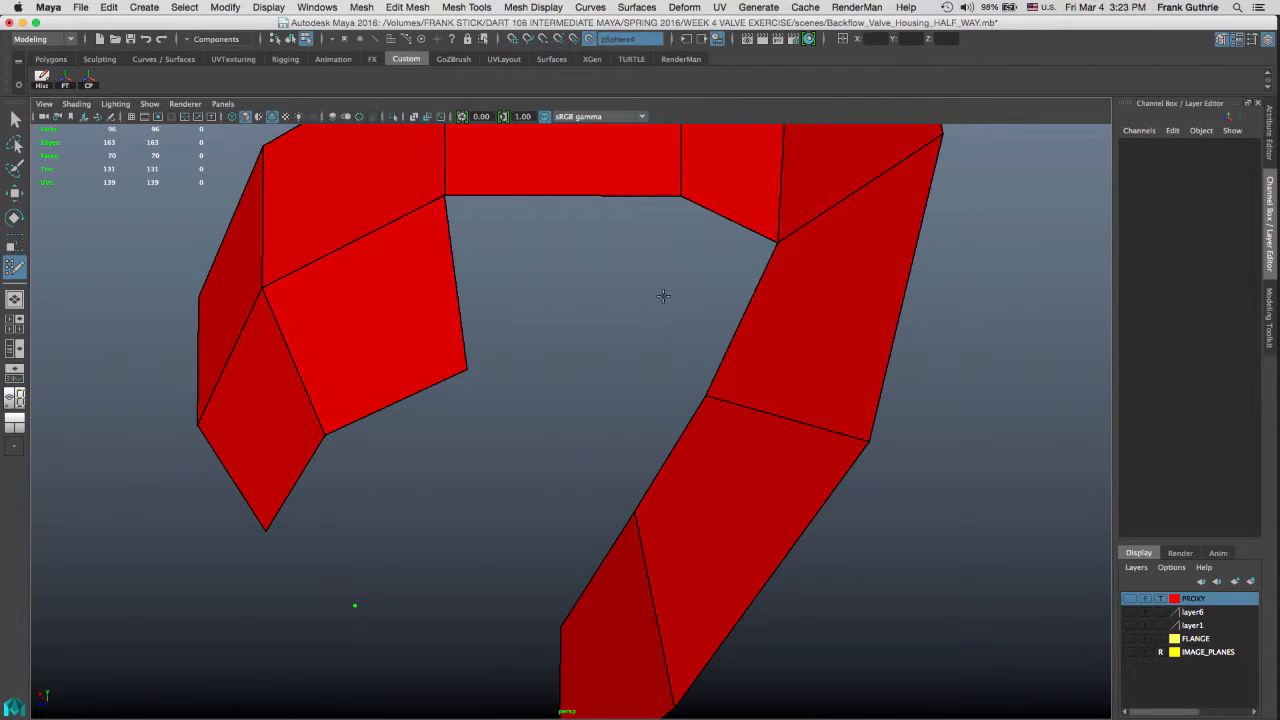
alt+drag(578, 361, 564, 389)
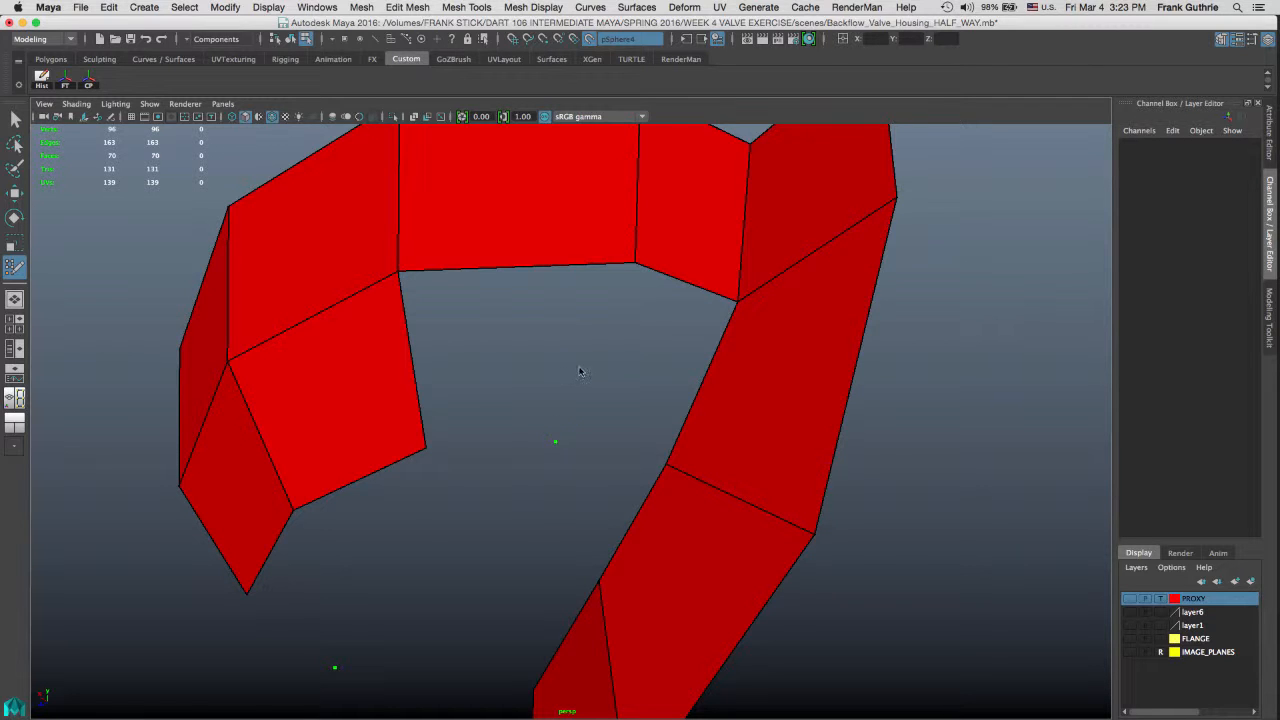
alt+drag(579, 371, 583, 400)
Step: Show the PROXY layer and move the collar strip's end vertices so they line up vertically beneath the sphere's pole
click(1133, 598)
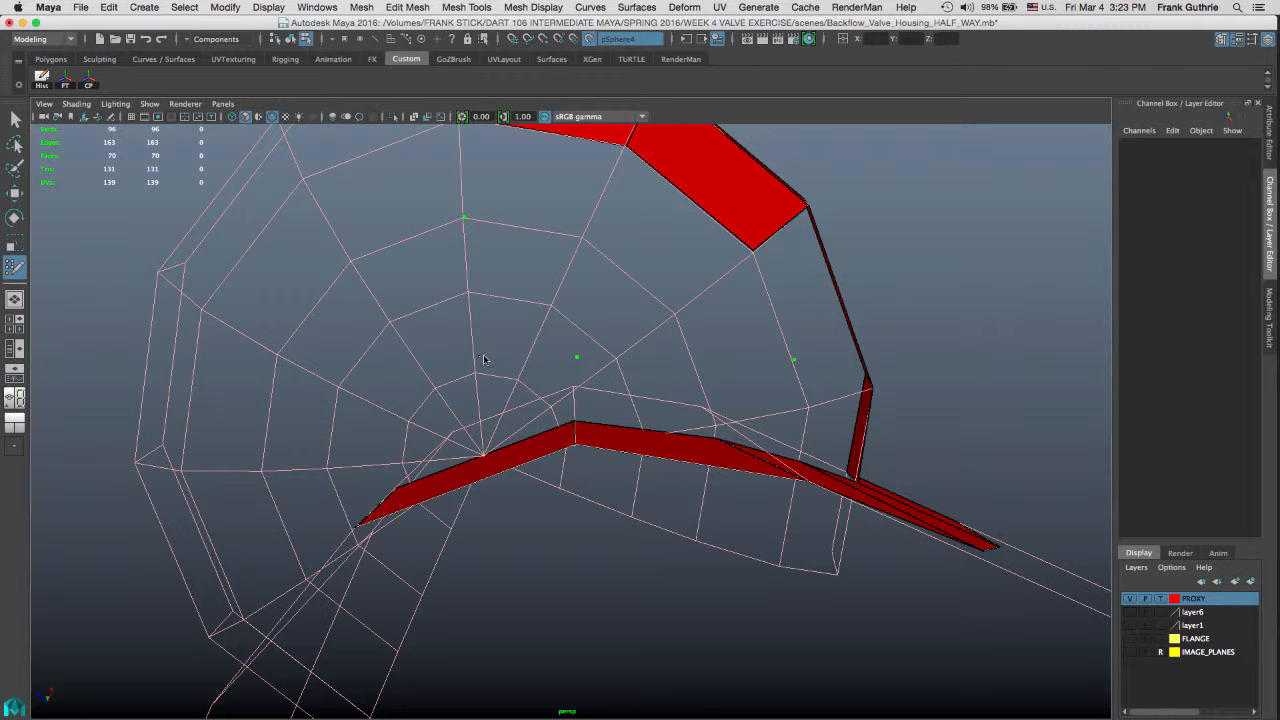
alt+drag(534, 363, 520, 410)
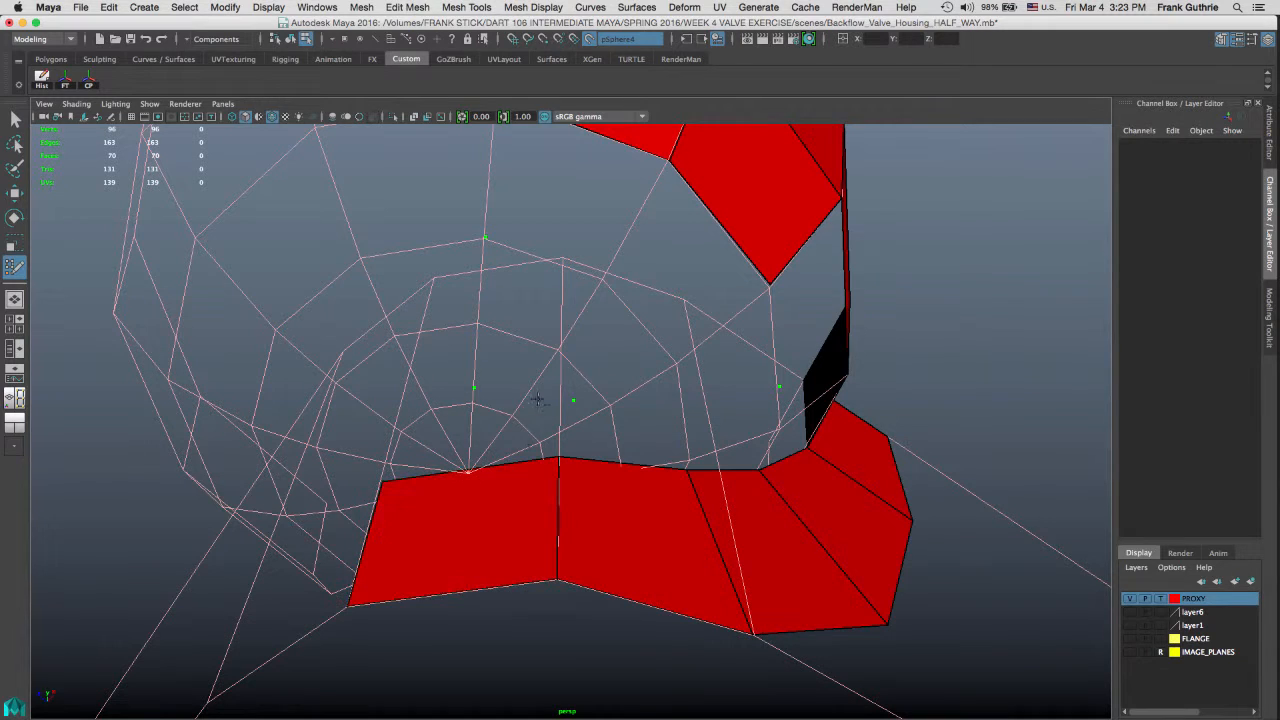
alt+drag(397, 489, 543, 408)
alt+right_drag(584, 417, 790, 425)
alt+middle_drag(656, 302, 594, 126)
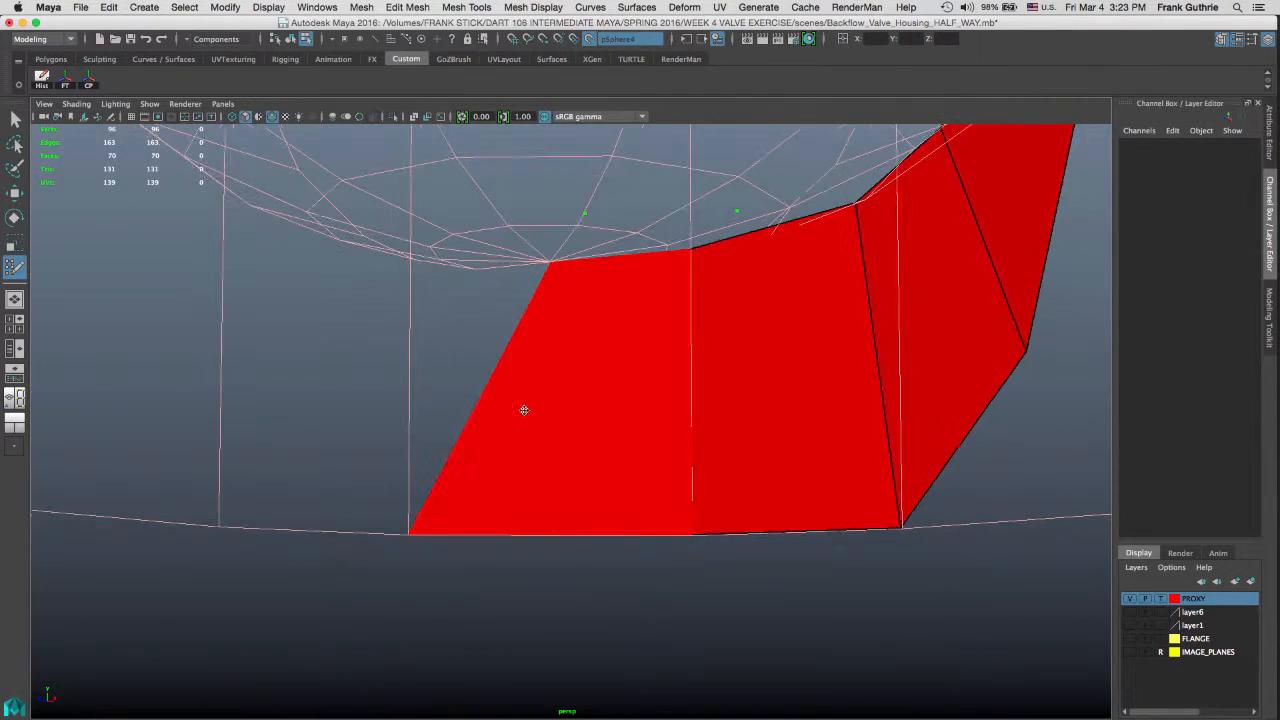
drag(411, 535, 454, 265)
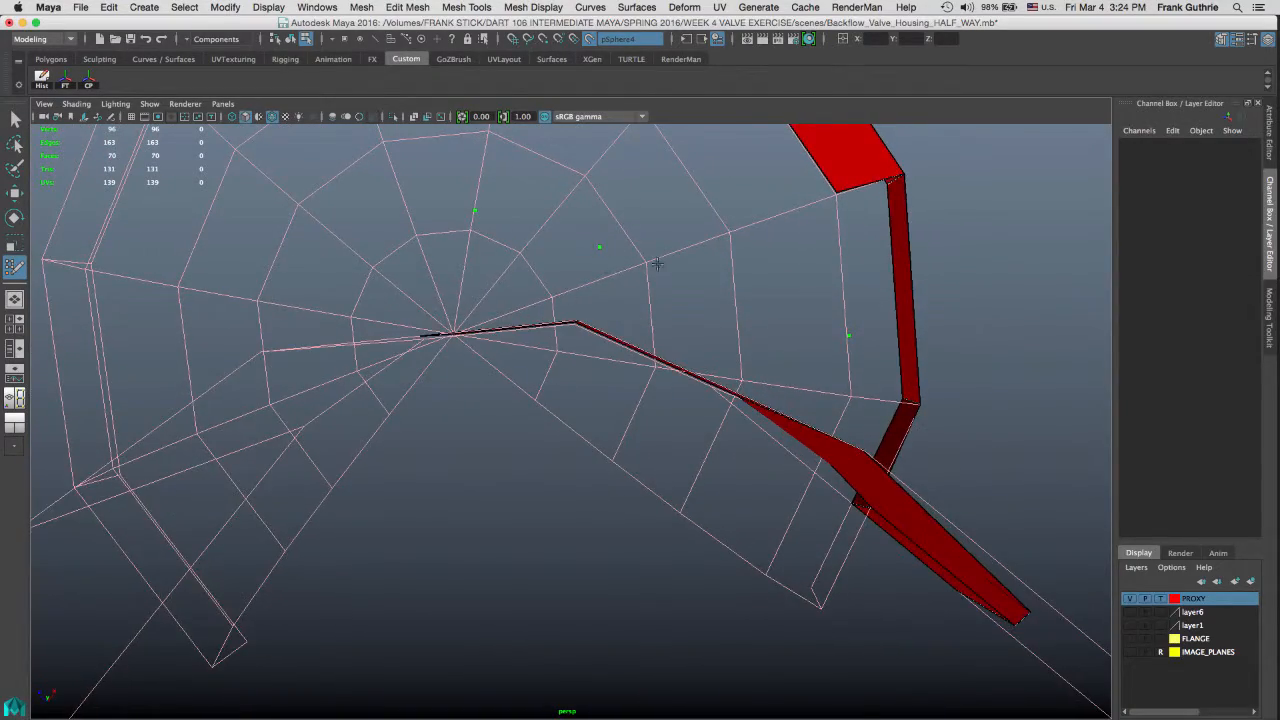
Step: Place another Quad Draw point on the template sphere inside the opening between the upper band and the collar strip
alt+drag(656, 263, 642, 366)
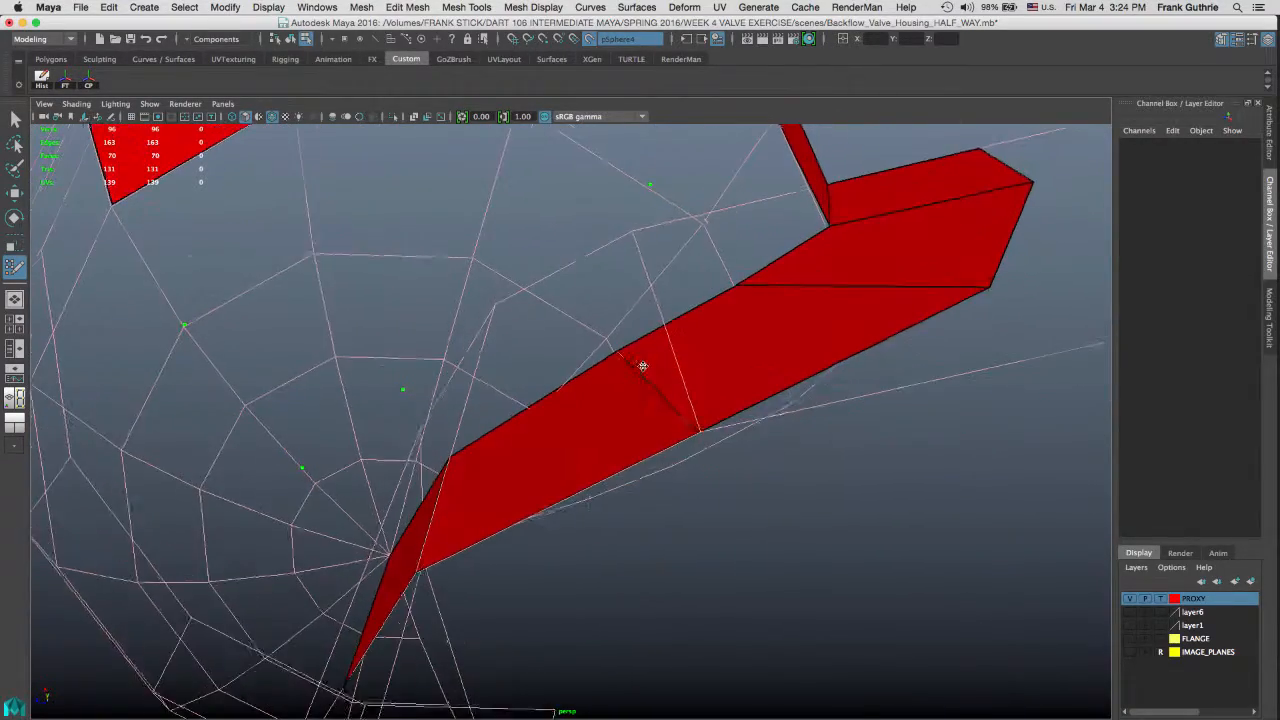
ctrl+click(642, 366)
alt+drag(545, 272, 519, 260)
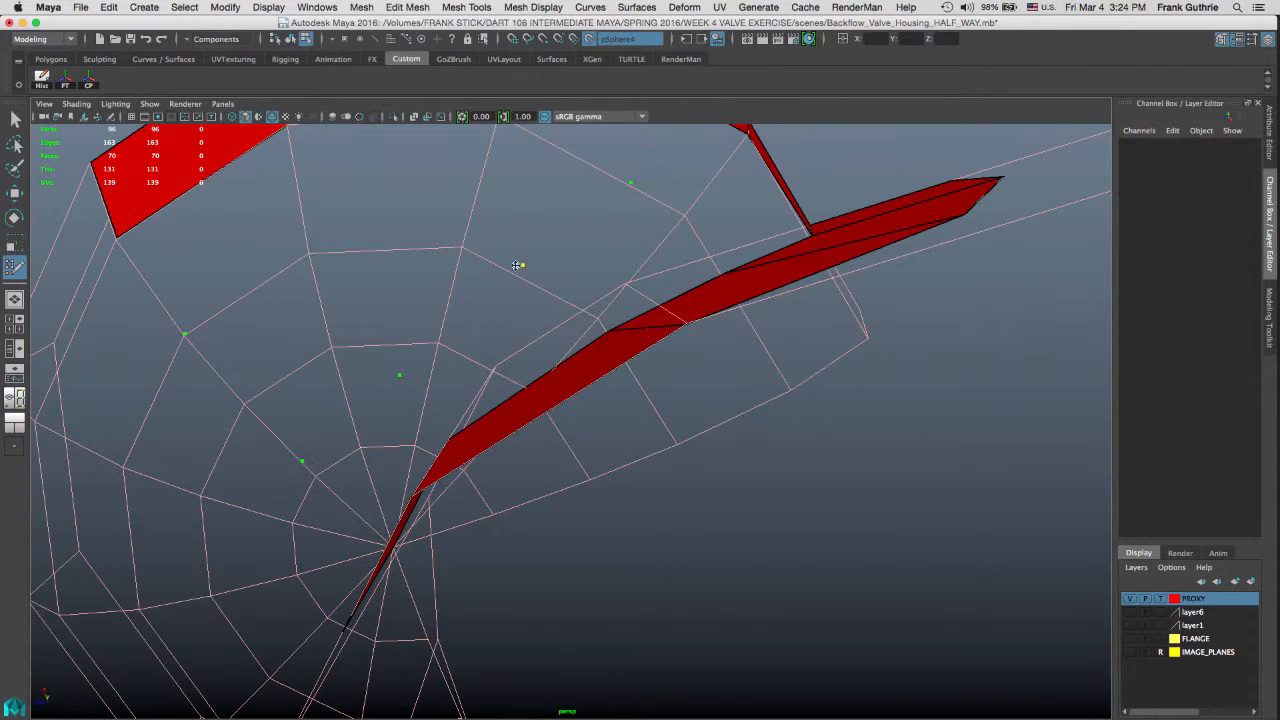
alt+drag(570, 286, 538, 328)
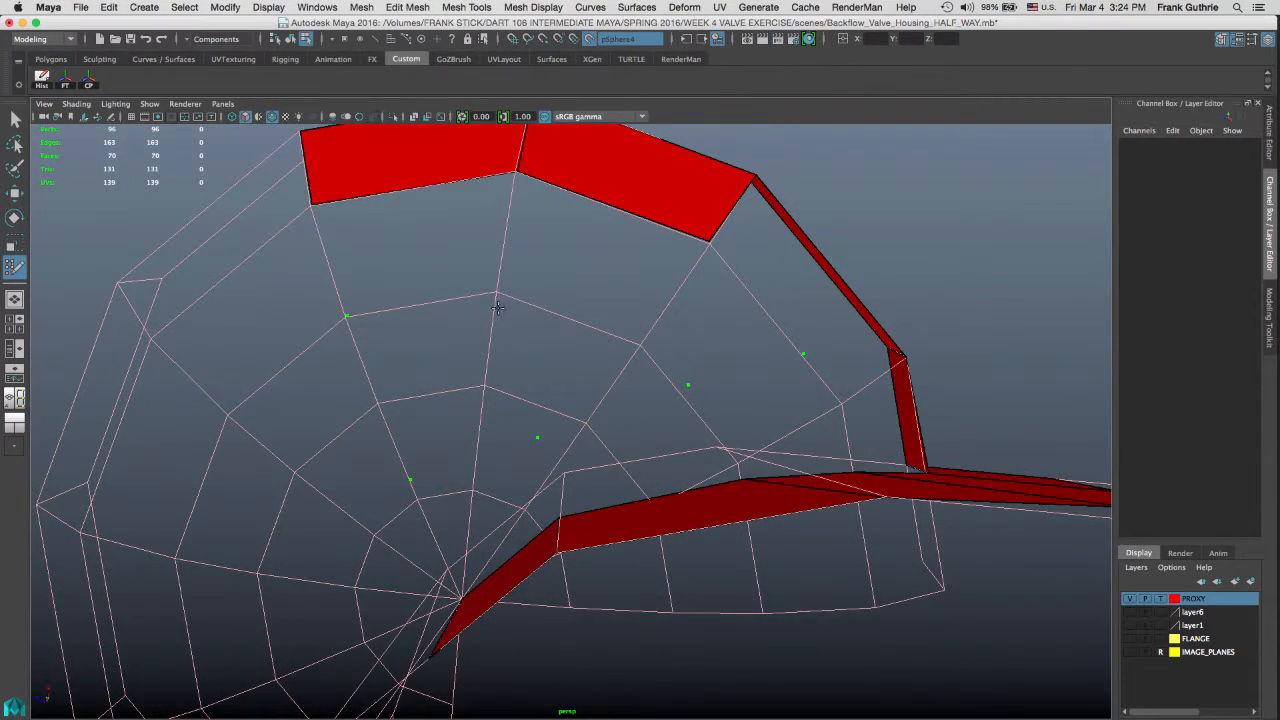
Step: Hide the PROXY layer and fill five quads from the upper band down along the collar strip's inner edge
click(1130, 600)
alt+right_drag(665, 329, 531, 318)
mouse_move(531, 318)
alt+mouse_down()
mouse_move(546, 337)
mouse_move(648, 255)
mouse_move(651, 280)
mouse_move(663, 271)
mouse_move(648, 255)
alt+mouse_up()
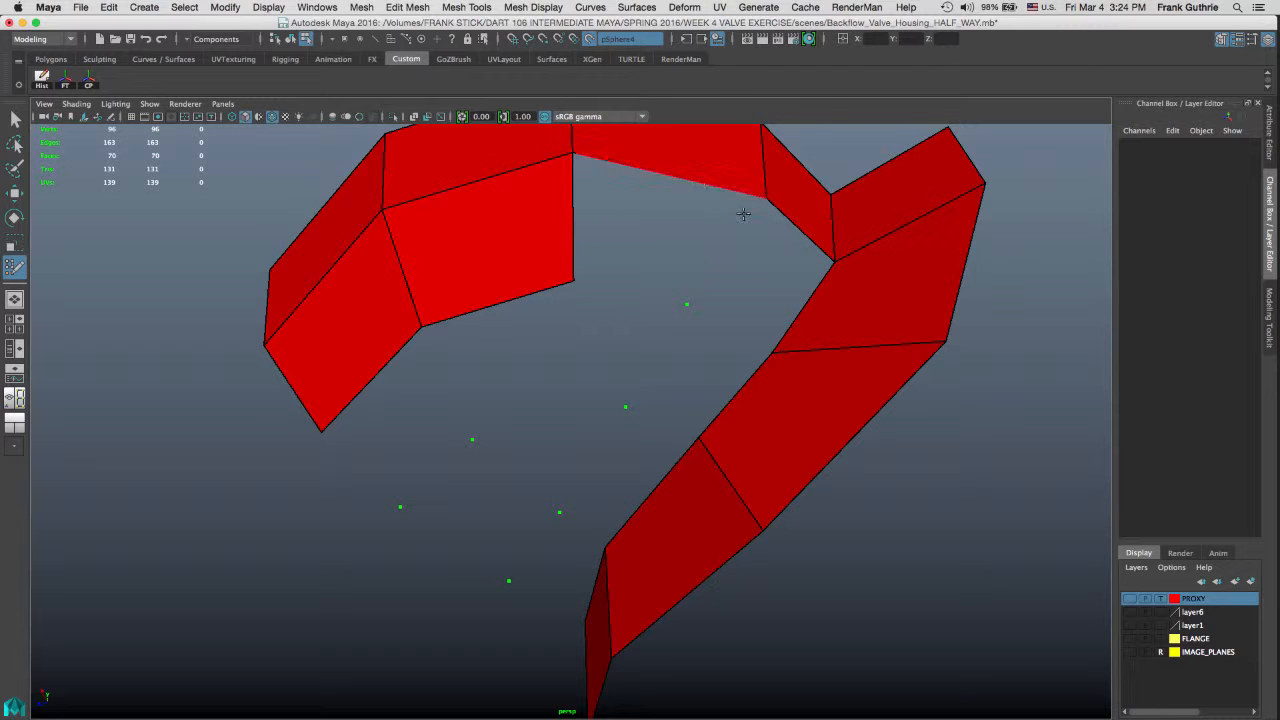
shift+click(660, 237)
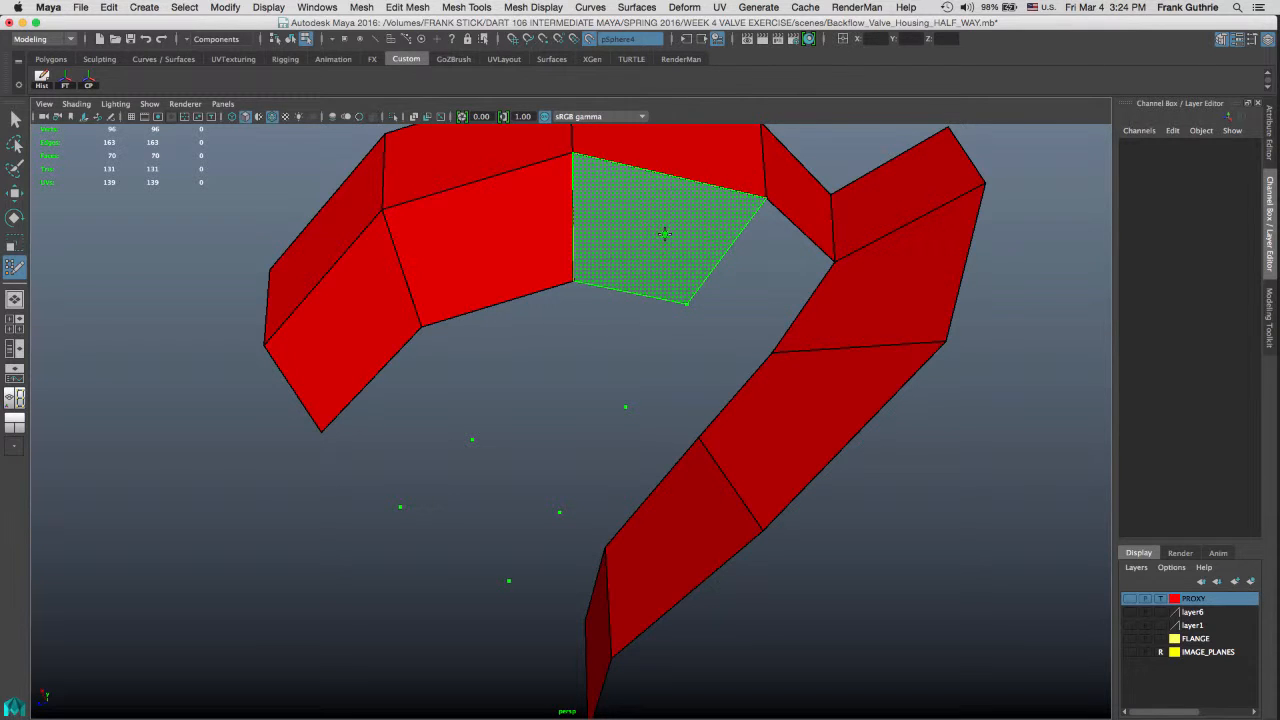
shift+click(663, 234)
shift+click(765, 282)
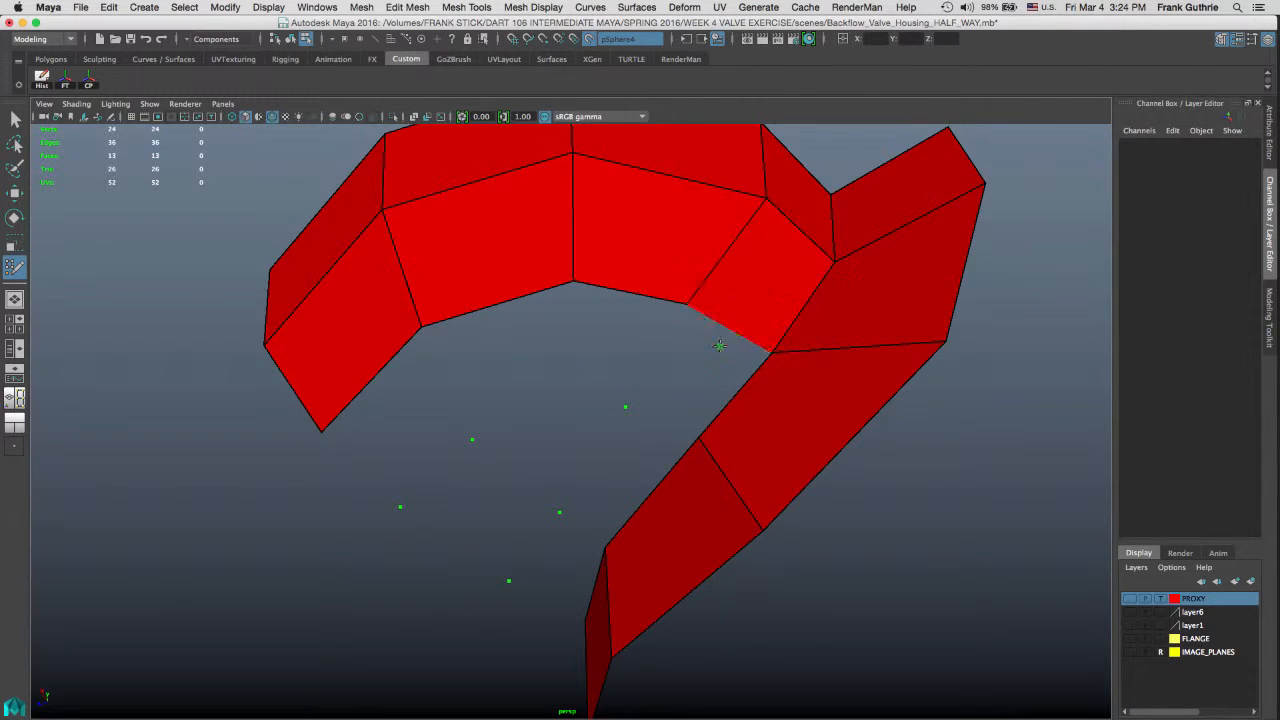
shift+click(690, 378)
shift+click(620, 478)
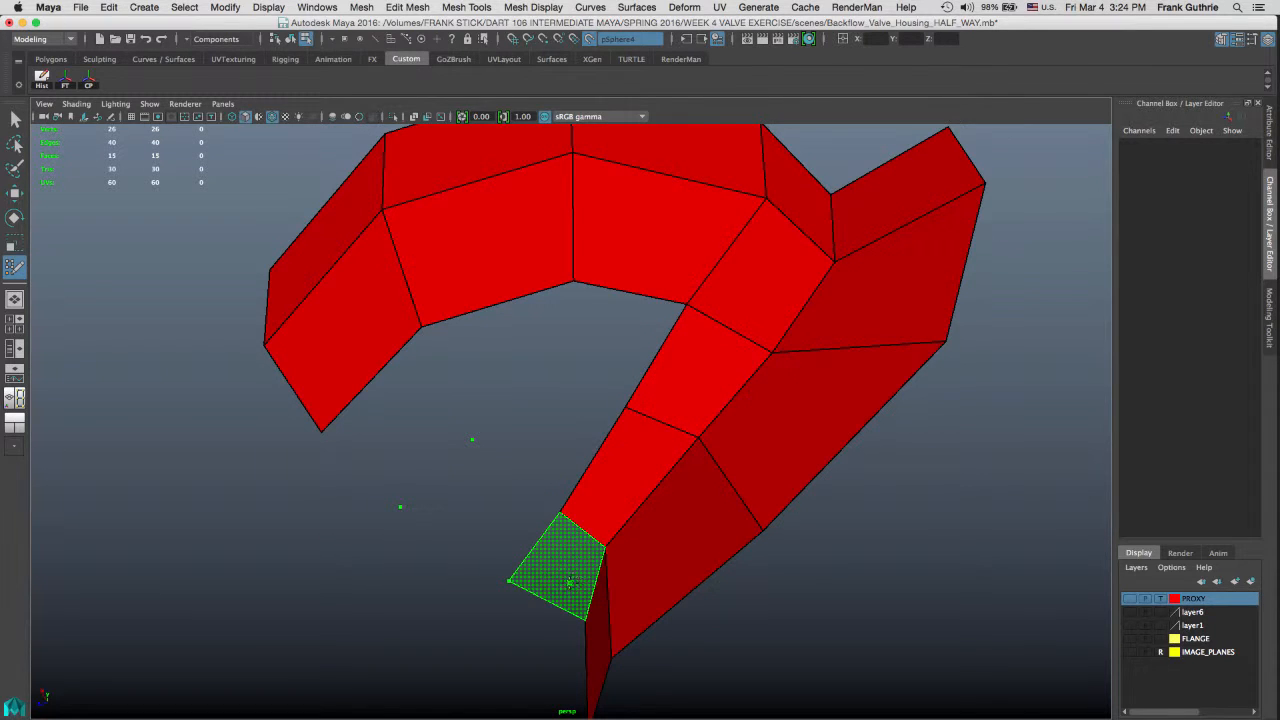
shift+click(572, 576)
Step: Fill two quads on the open side of the bowl to join the lower row back to the upper band
alt+drag(614, 414, 705, 307)
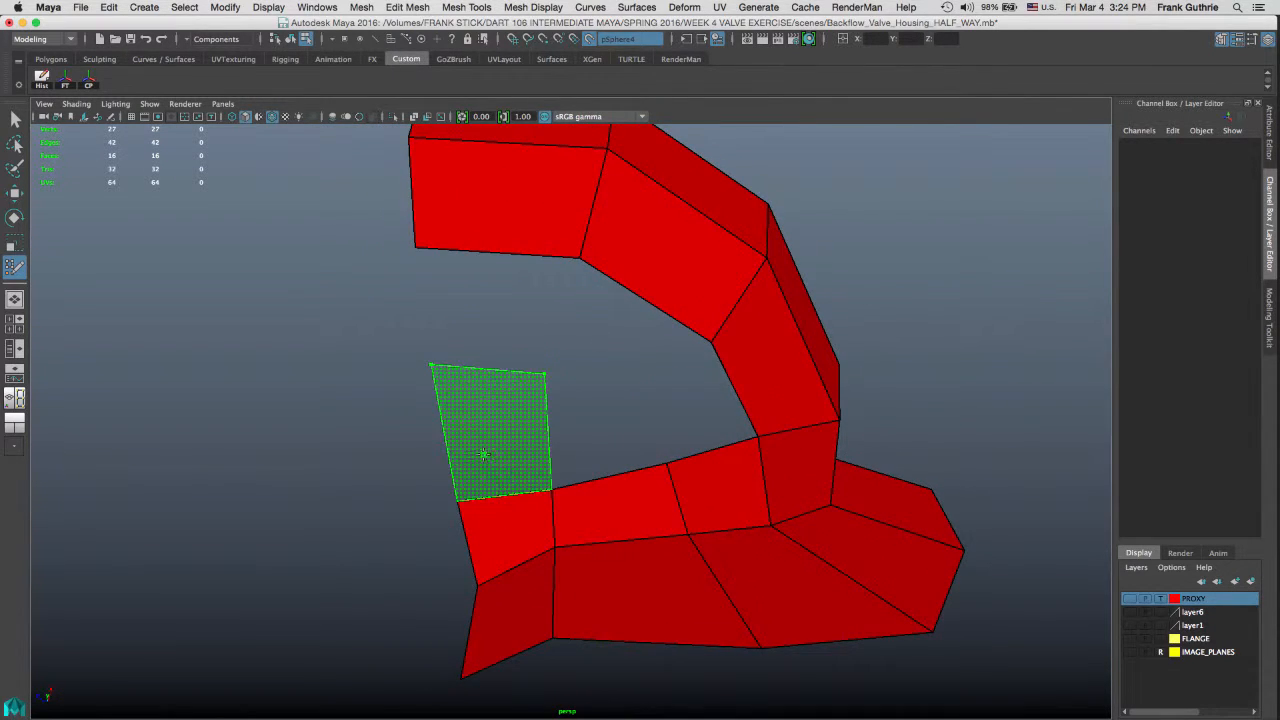
shift+click(487, 452)
shift+click(531, 310)
mouse_move(531, 310)
alt+mouse_down()
mouse_move(667, 318)
mouse_move(635, 310)
mouse_move(660, 329)
mouse_move(582, 357)
alt+mouse_up()
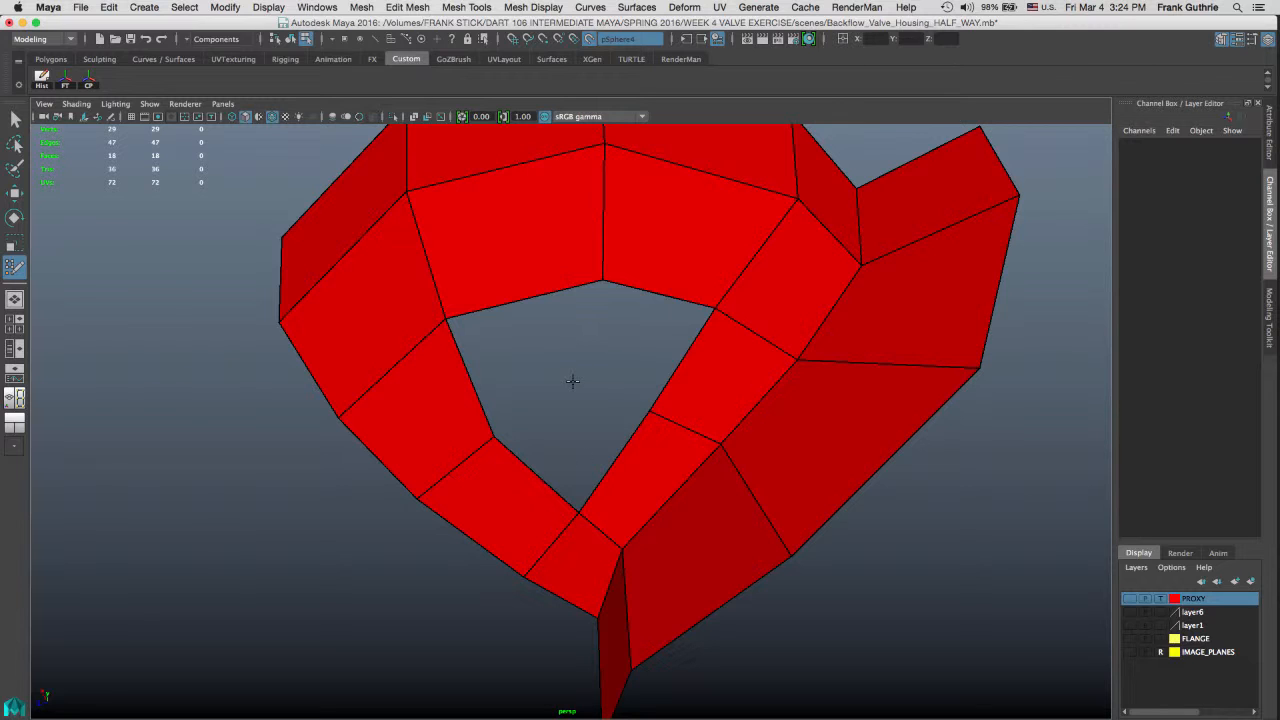
Step: Close the remaining hole in the middle of the bowl with three quads
shift+click(531, 352)
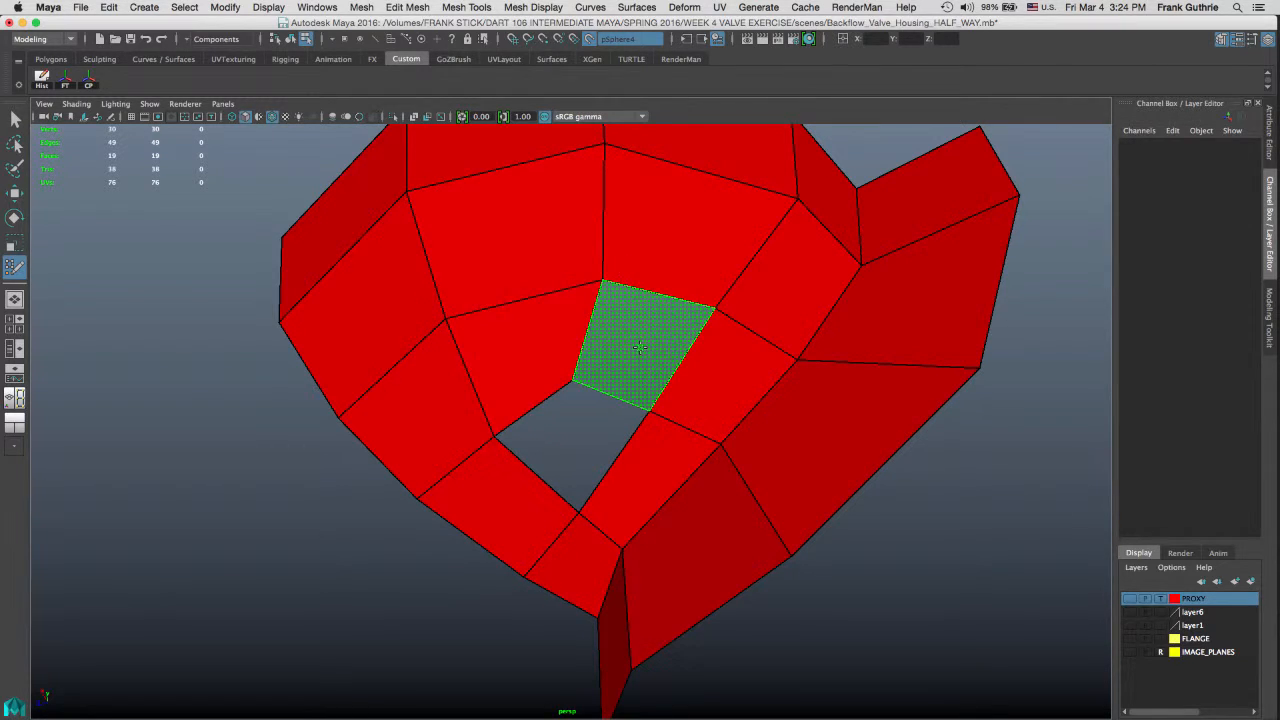
shift+click(640, 347)
shift+click(585, 418)
mouse_move(591, 414)
alt+mouse_down()
mouse_move(790, 395)
mouse_move(606, 403)
mouse_move(647, 404)
alt+mouse_up()
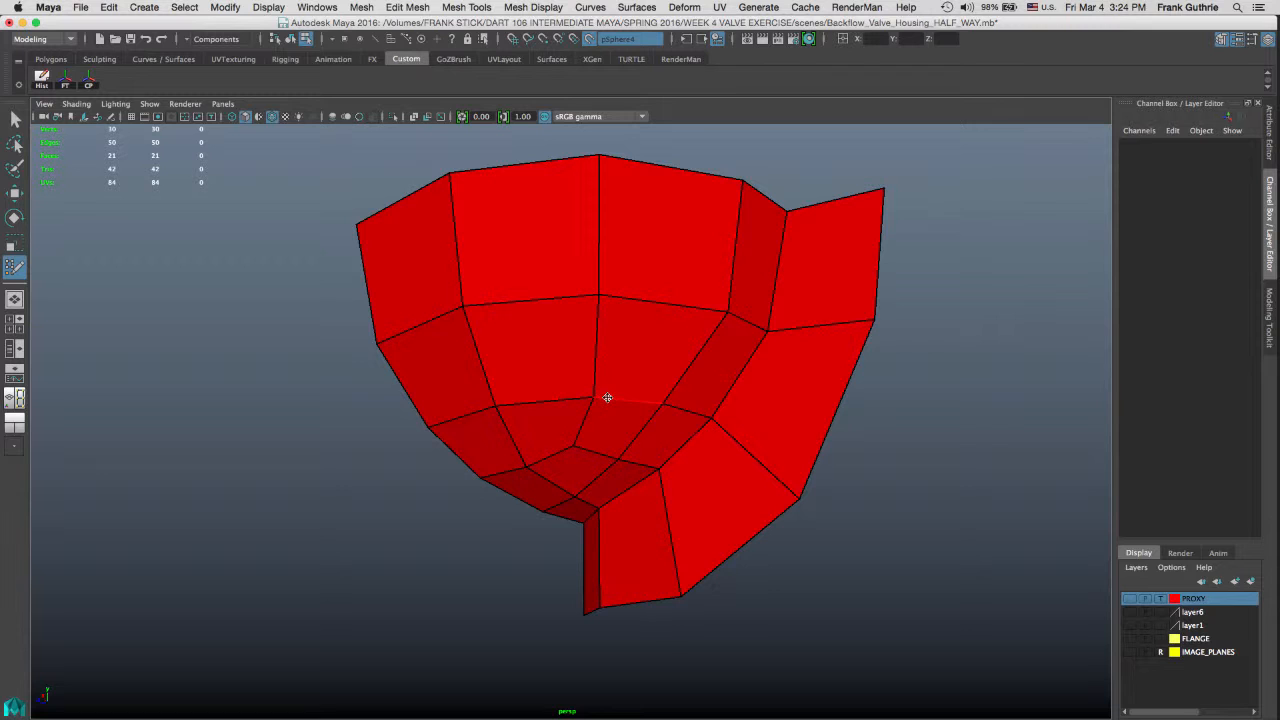
mouse_move(680, 354)
alt+mouse_down()
mouse_move(531, 366)
mouse_move(663, 371)
mouse_move(737, 334)
mouse_move(734, 320)
mouse_move(714, 366)
alt+mouse_up()
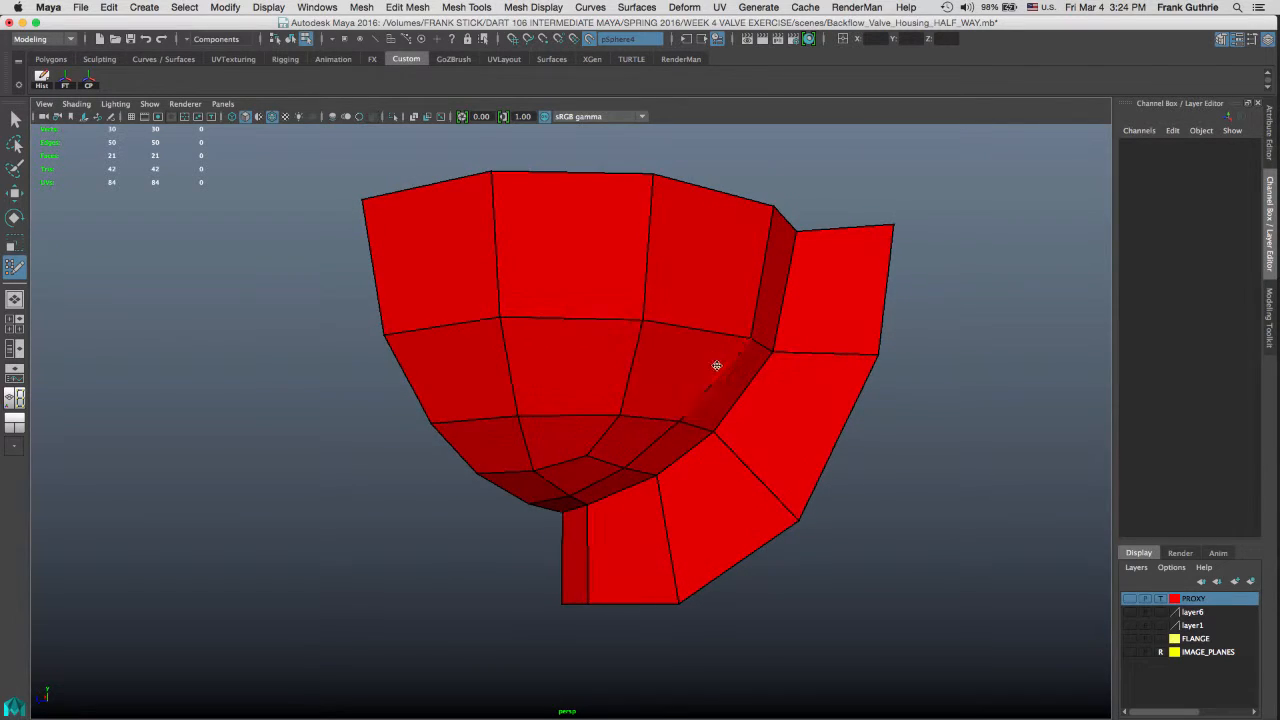
Step: Show the PROXY layer as a reference layer and compare the new faces with the original sphere and pipe
click(1131, 598)
click(1160, 599)
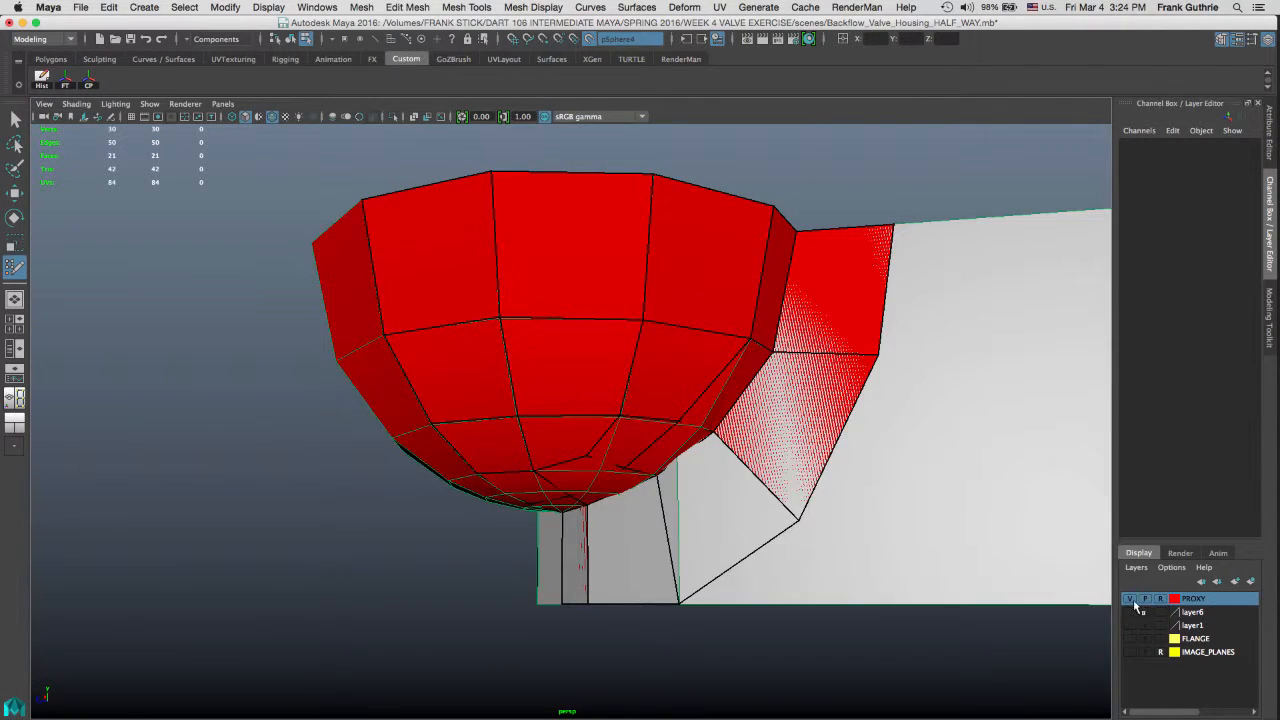
alt+drag(826, 421, 600, 533)
alt+drag(742, 396, 714, 287)
alt+middle_drag(715, 287, 687, 235)
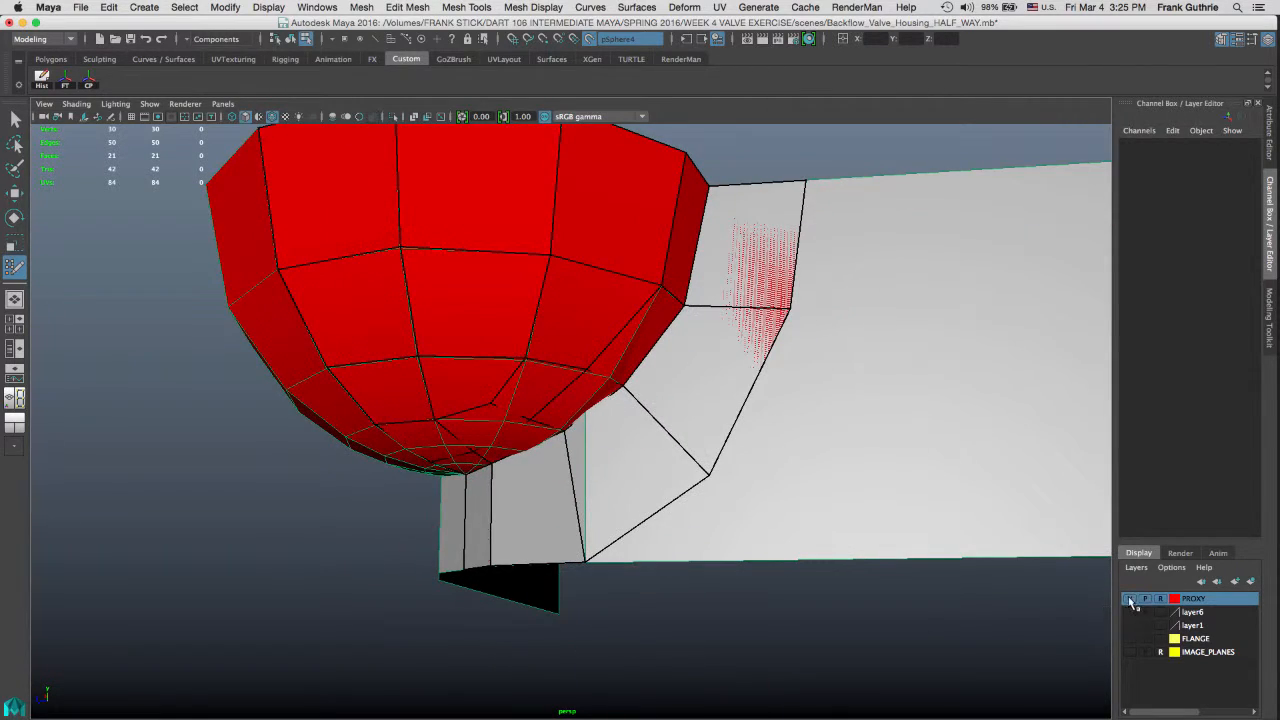
Step: Hide the PROXY layer and turn off the wireframe-on-shaded display
click(1129, 598)
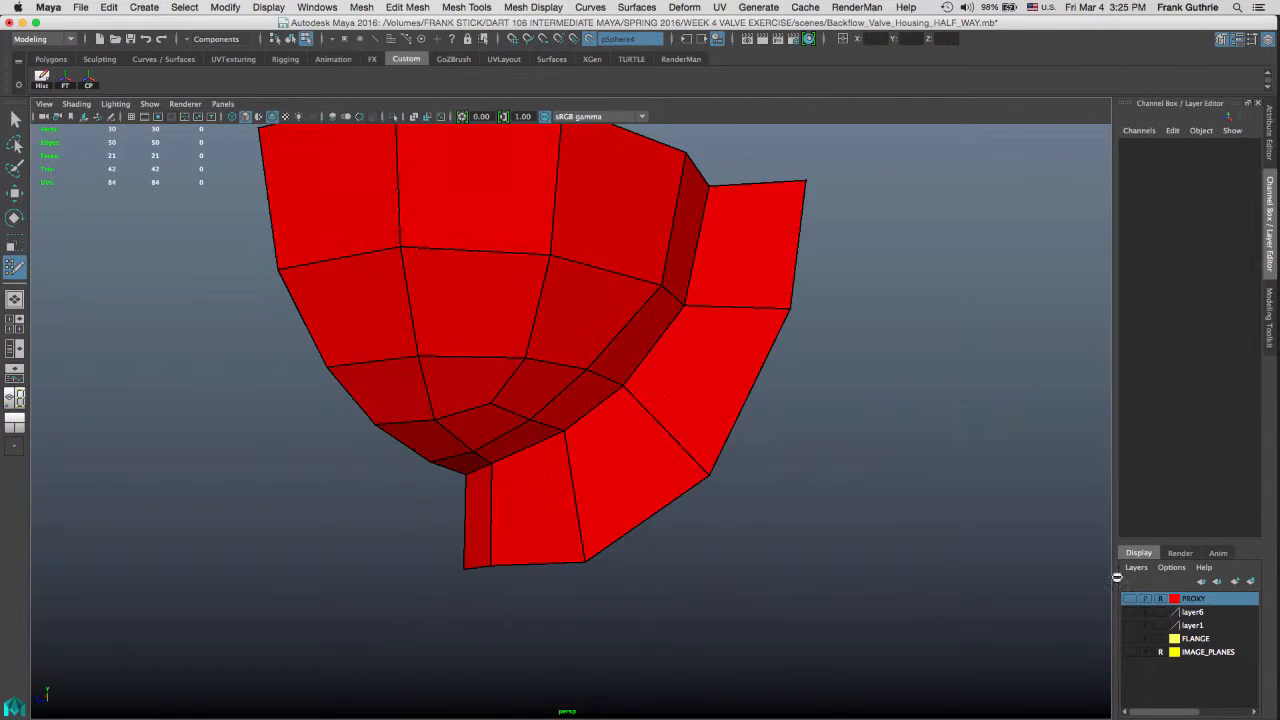
alt+drag(864, 350, 635, 372)
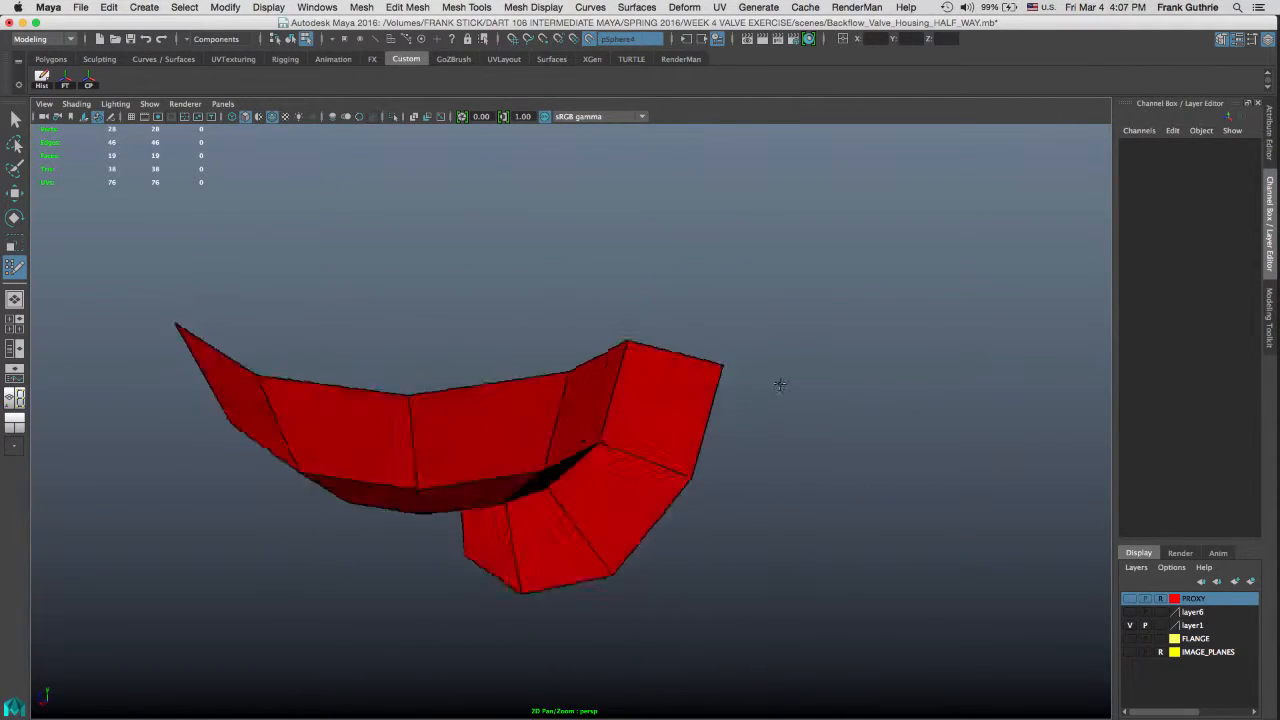
alt+drag(777, 380, 765, 355)
click(275, 120)
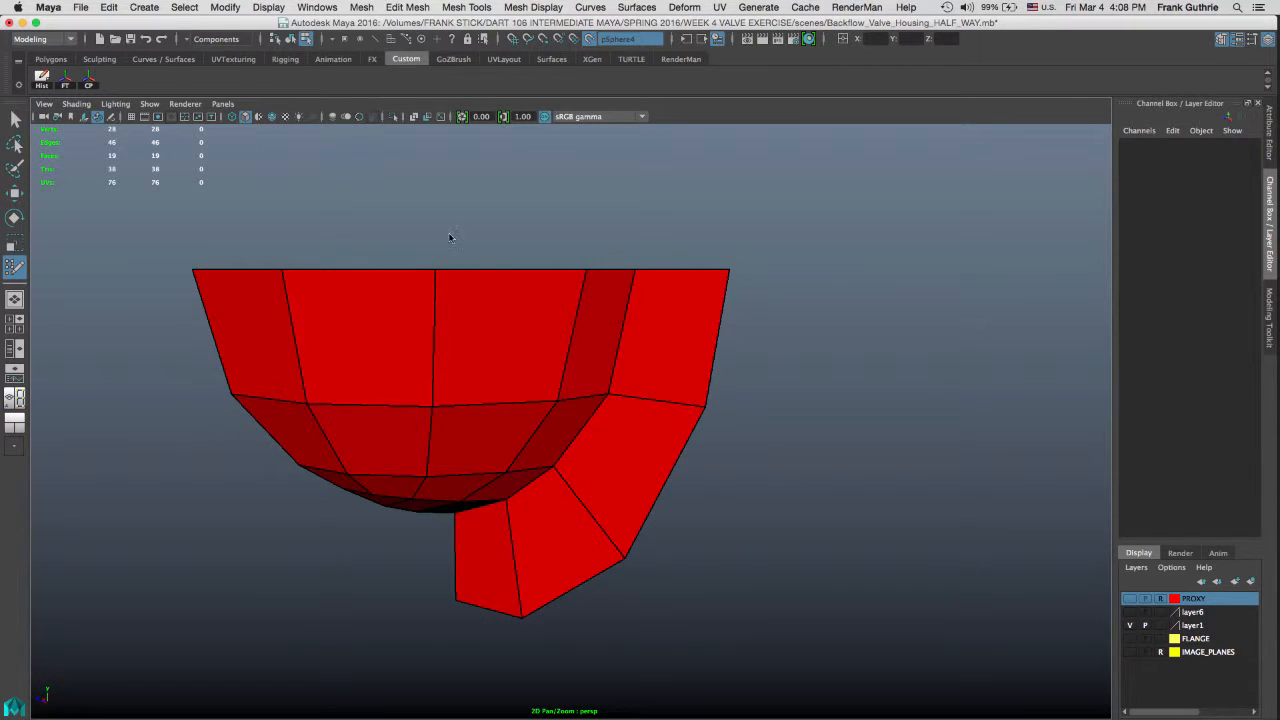
mouse_move(650, 246)
alt+mouse_down()
mouse_move(655, 270)
mouse_move(650, 222)
mouse_move(610, 249)
alt+mouse_up()
Step: Leave Quad Draw, select the red mesh in object mode, display it as a smooth preview and deselect it
key(q)
right_drag(588, 281, 650, 258)
click(501, 358)
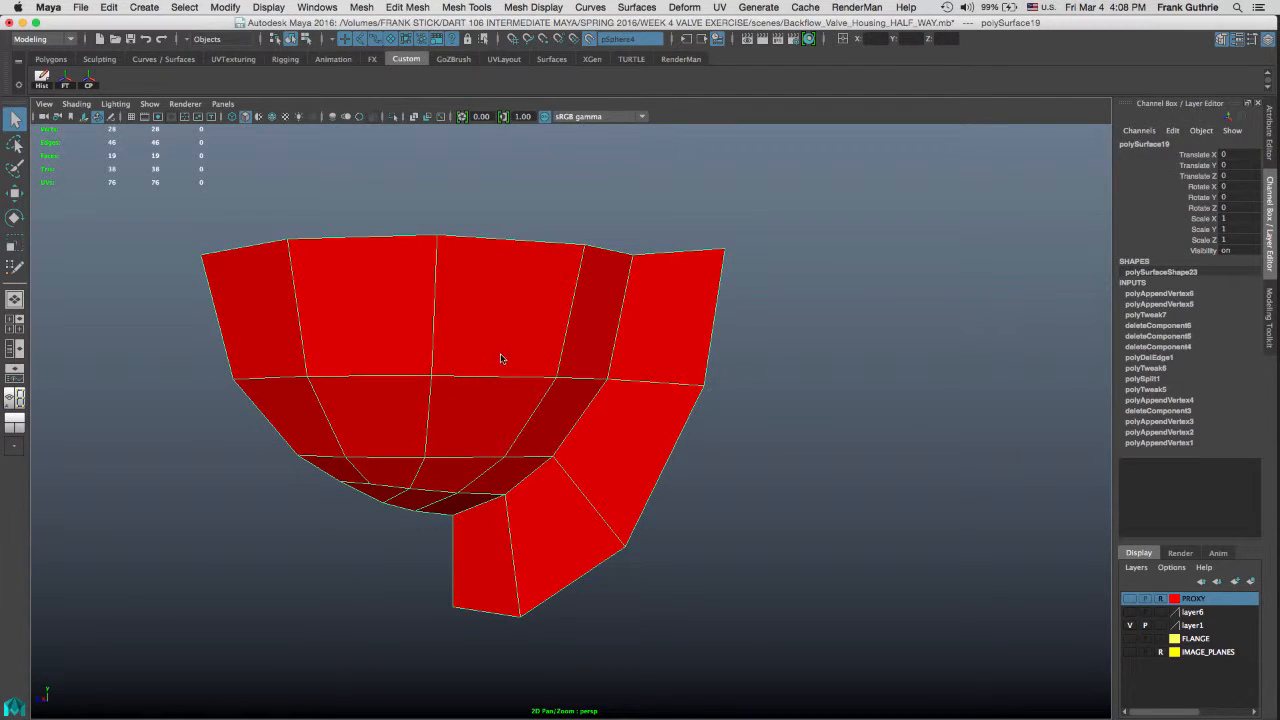
key(3)
click(834, 332)
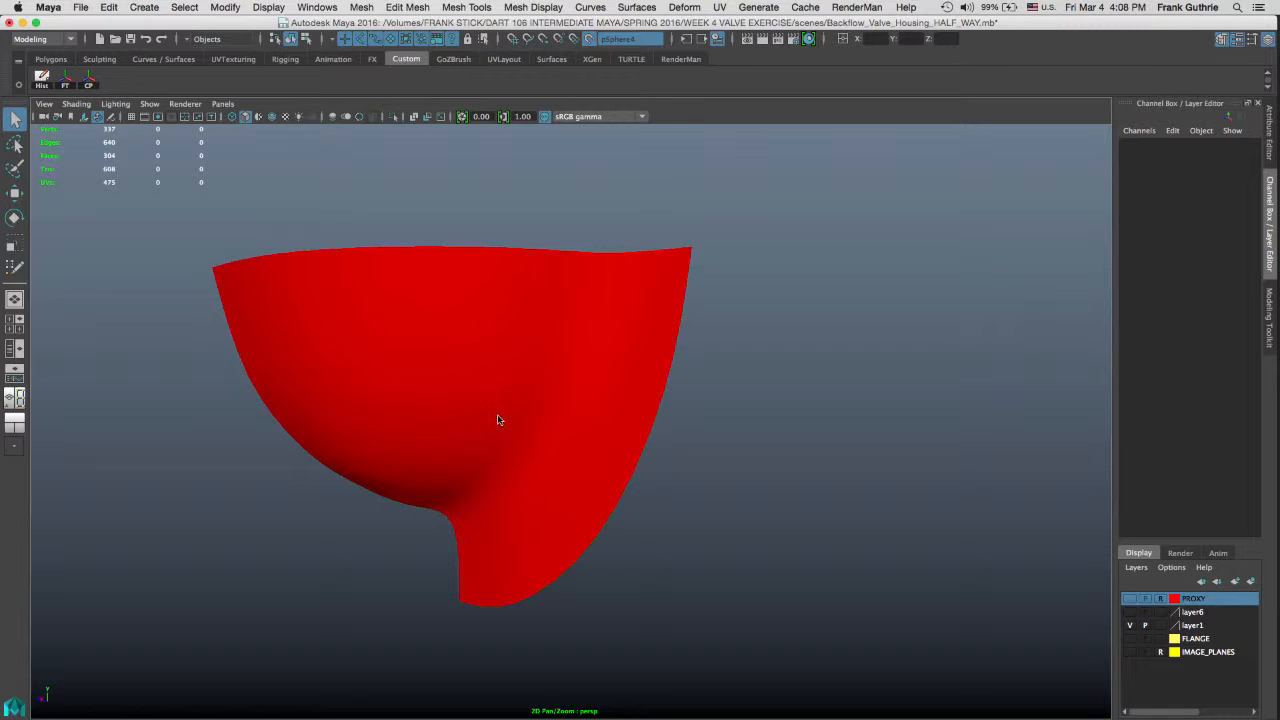
Step: Select the red mesh together with the grey housing surface and return both to unsmoothed display
alt+drag(715, 552, 797, 509)
alt+right_drag(697, 466, 559, 466)
alt+drag(560, 467, 755, 437)
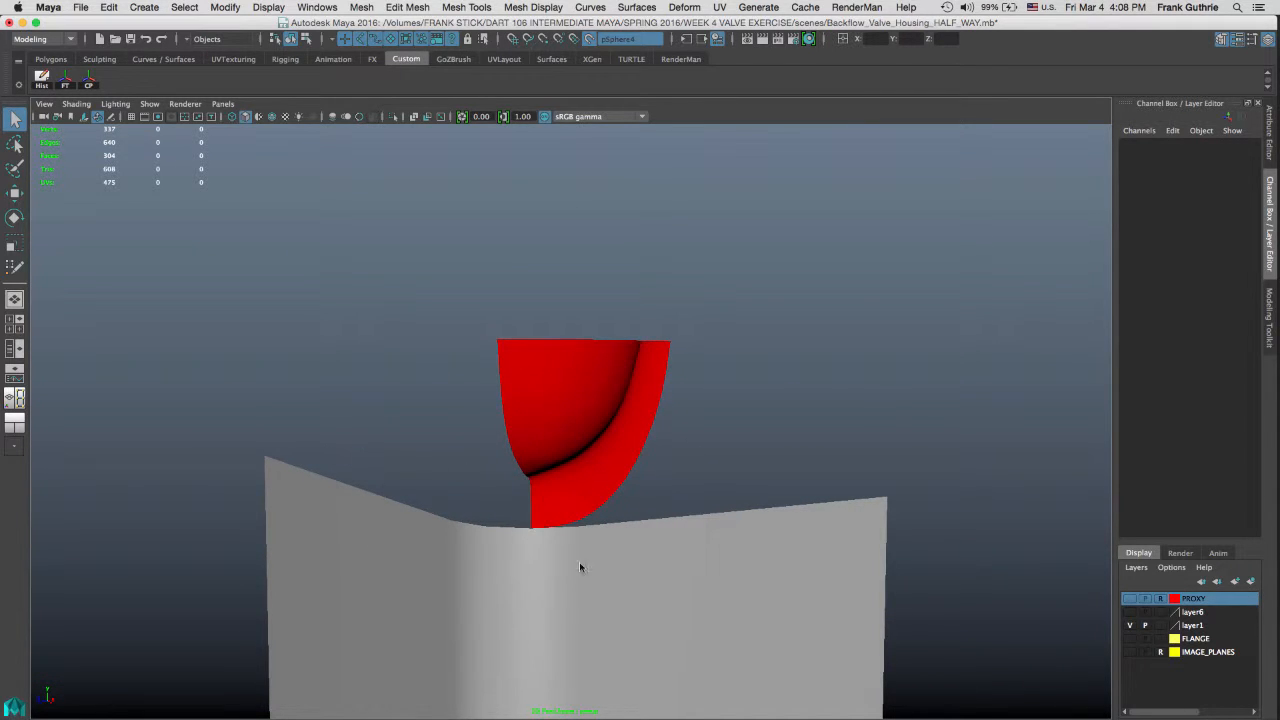
drag(579, 564, 746, 285)
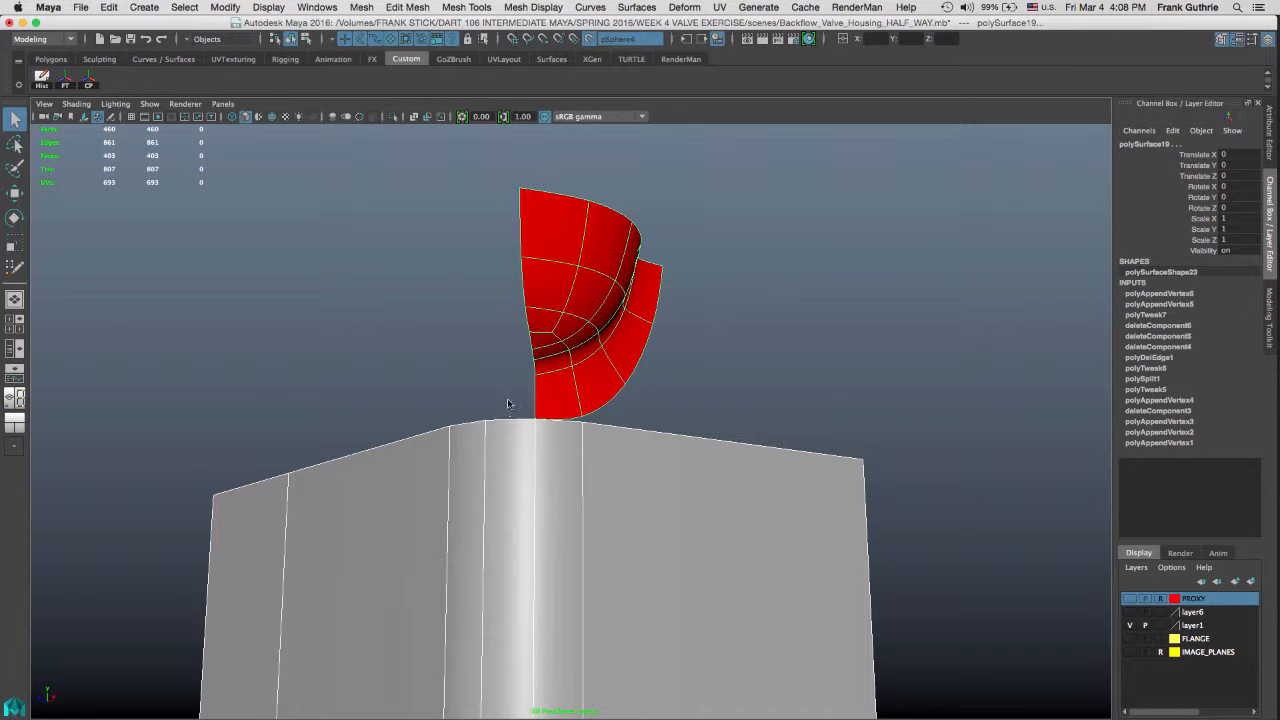
alt+drag(527, 316, 492, 197)
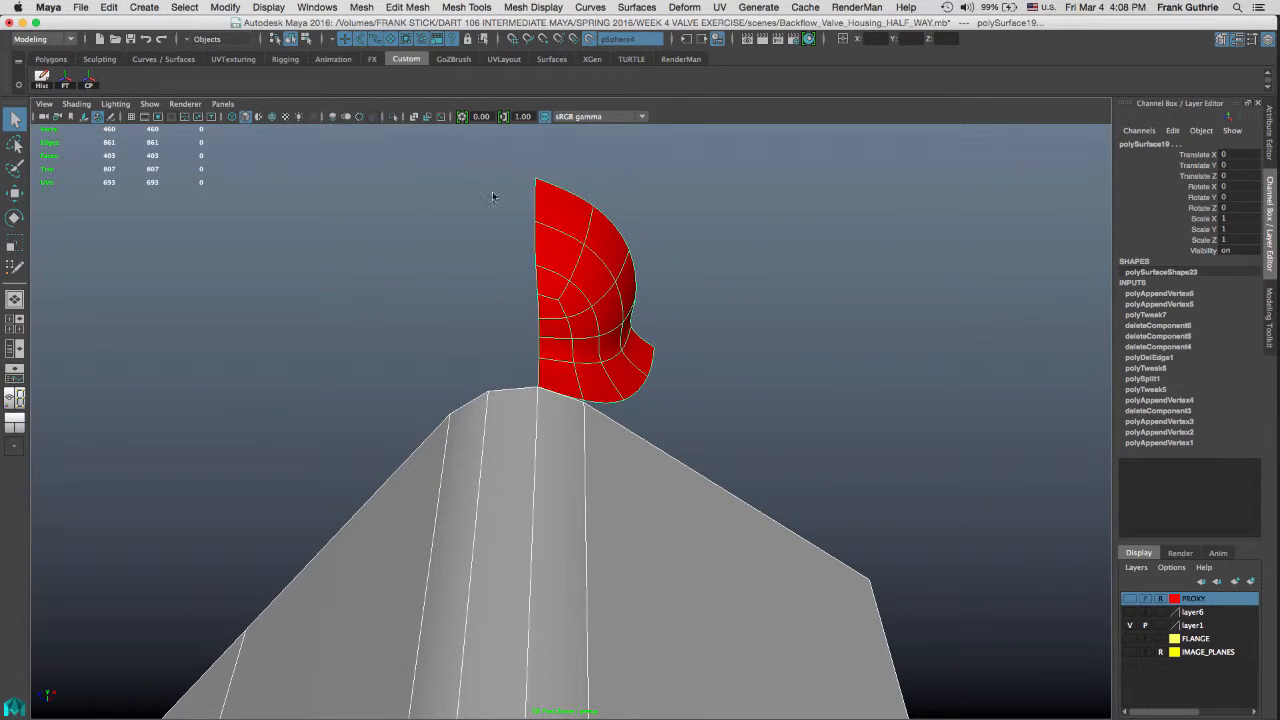
key(1)
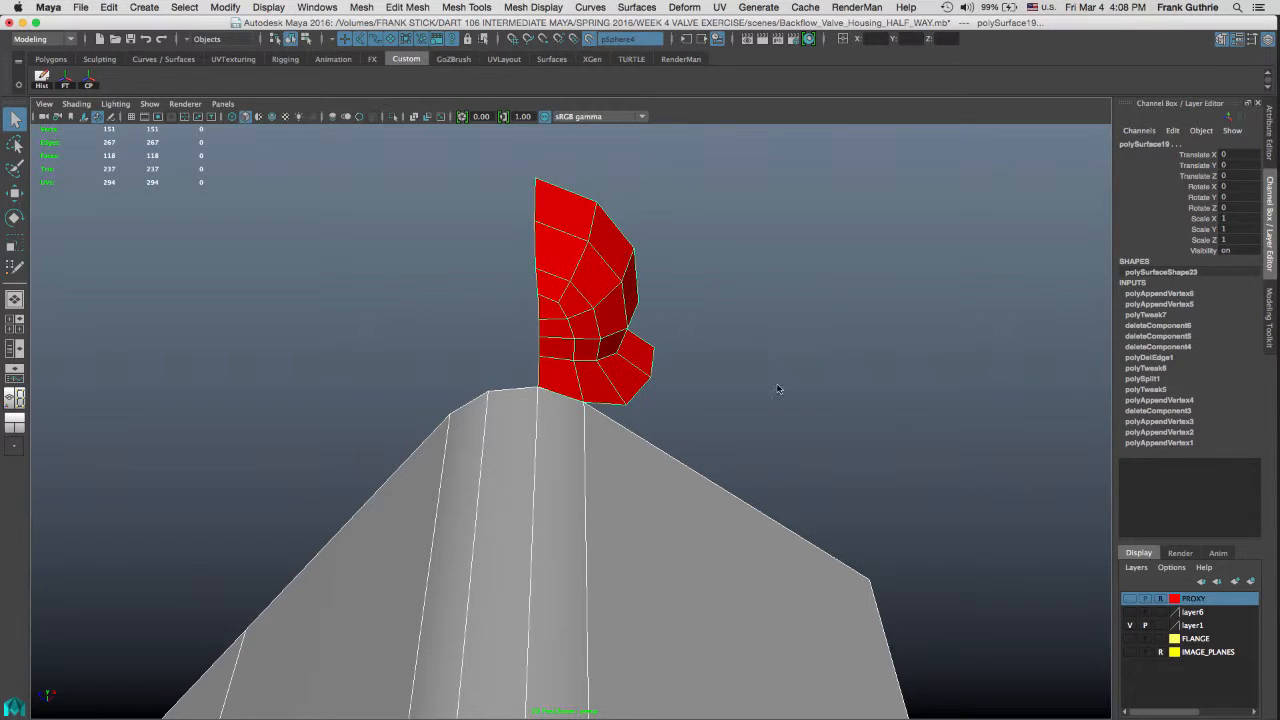
Step: Make the PROXY layer visible and hide layer1
click(1131, 625)
click(1130, 625)
click(1129, 598)
click(1130, 627)
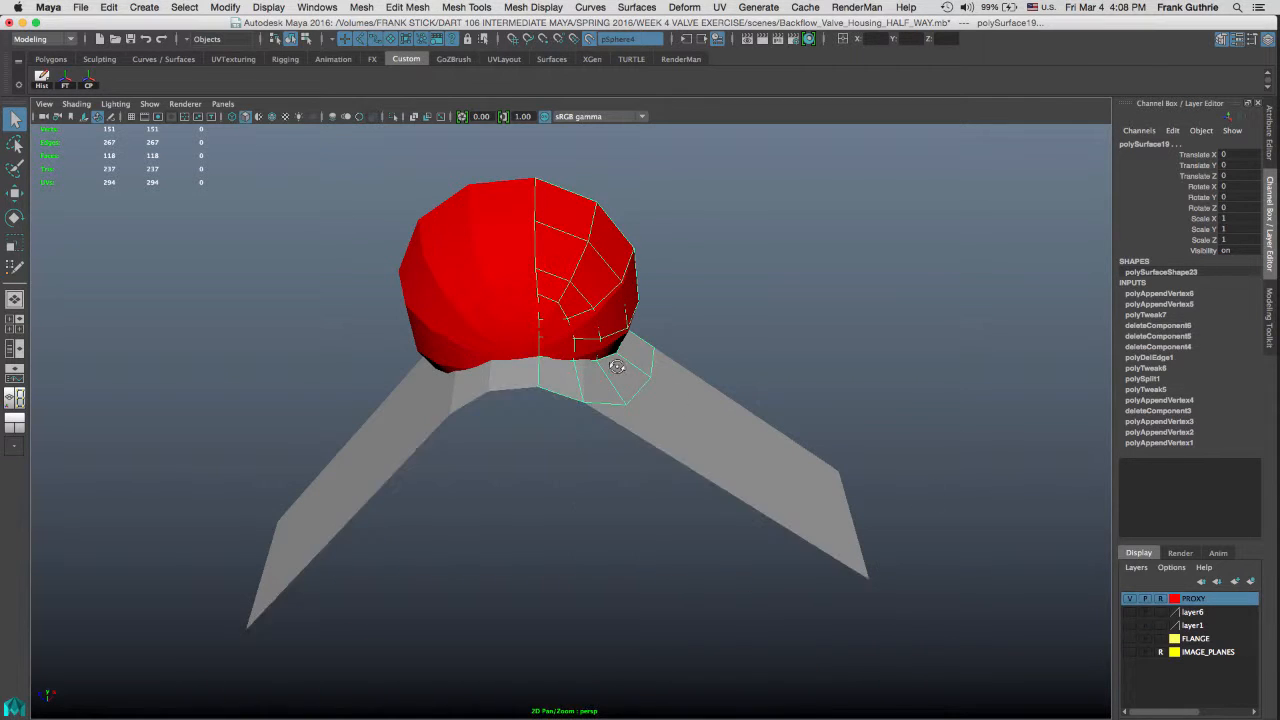
Step: Delete the construction history of the selected retopology meshes
alt+drag(690, 330, 543, 248)
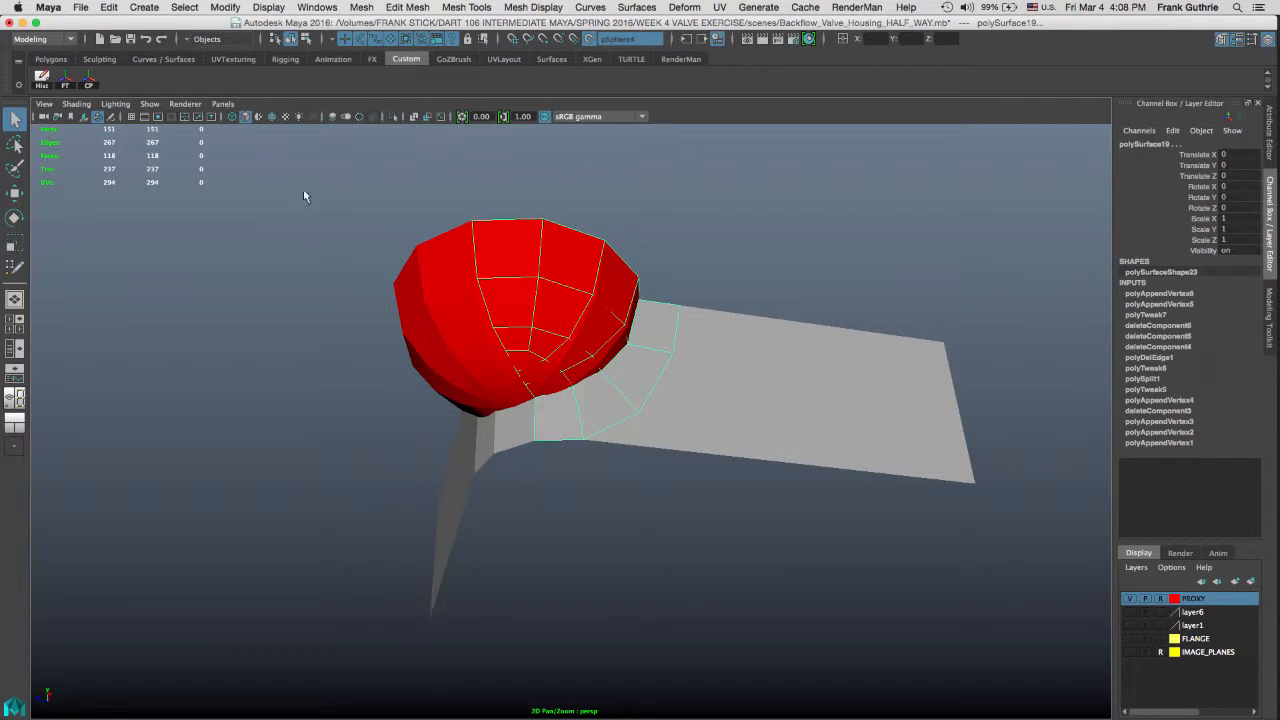
click(43, 79)
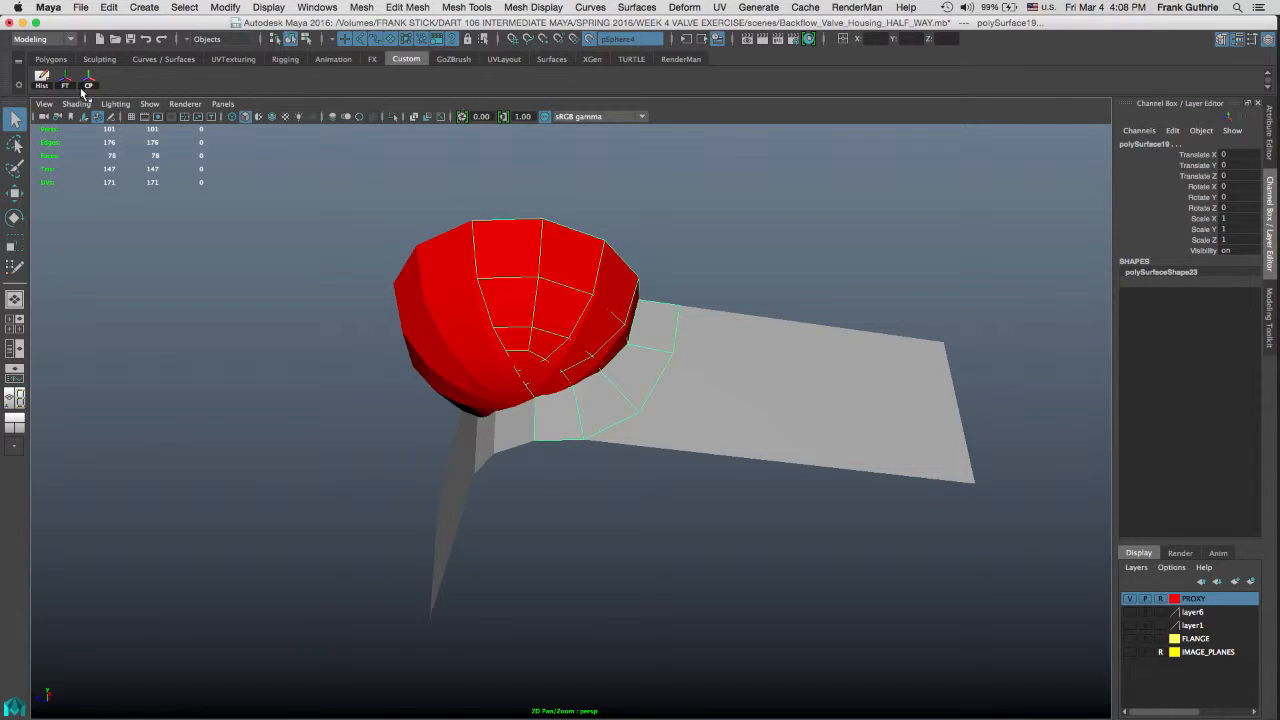
alt+drag(526, 306, 583, 414)
alt+right_drag(583, 414, 641, 415)
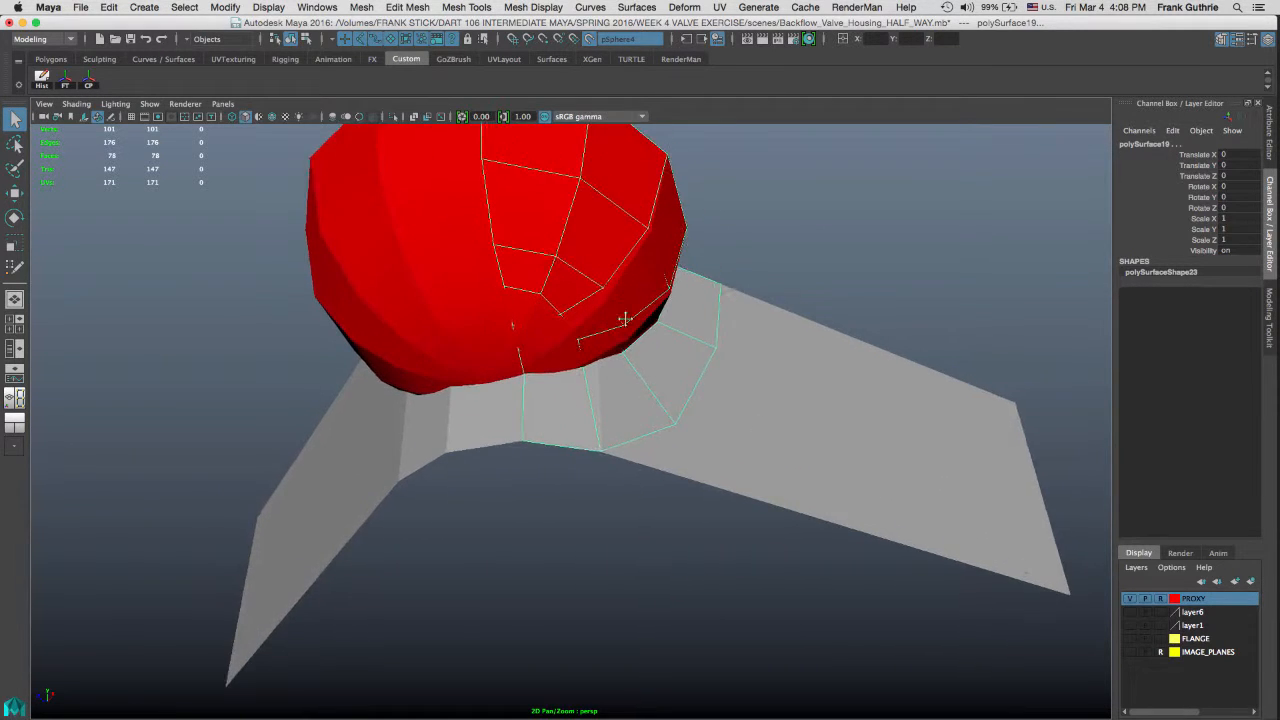
alt+middle_drag(626, 317, 656, 285)
alt+drag(588, 382, 563, 416)
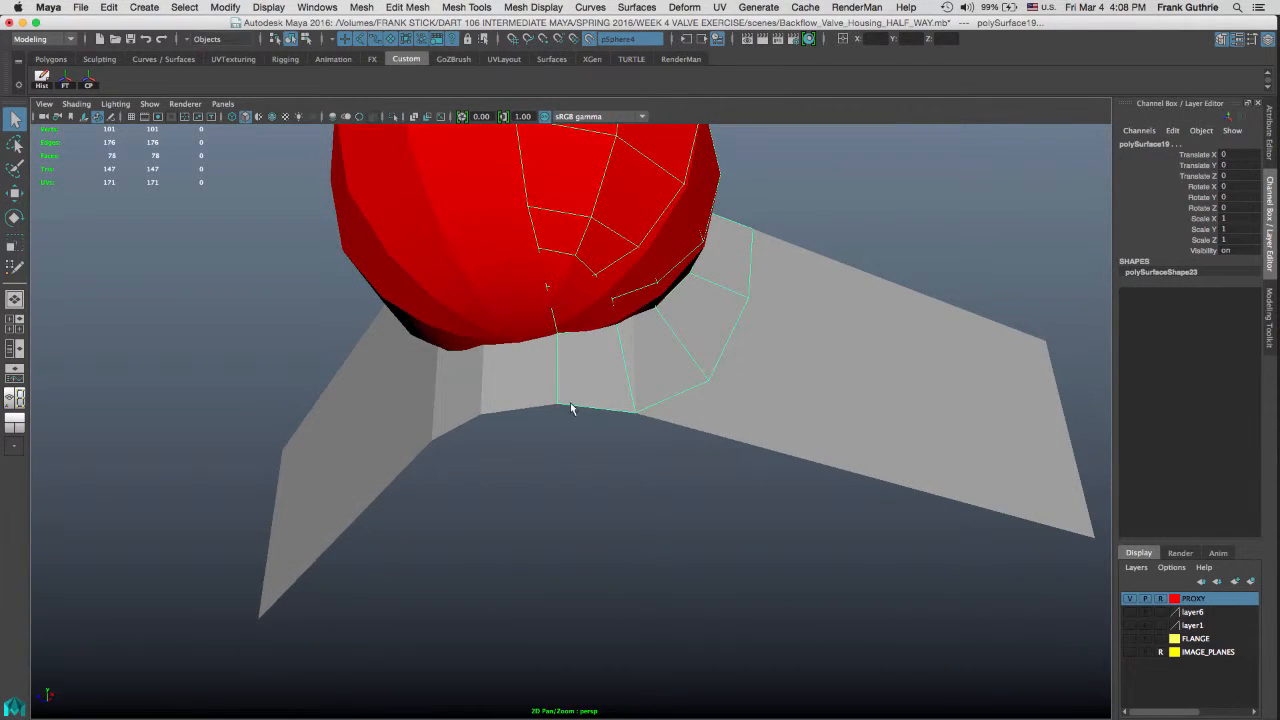
right_drag(562, 397, 563, 396)
right_drag(573, 398, 582, 380)
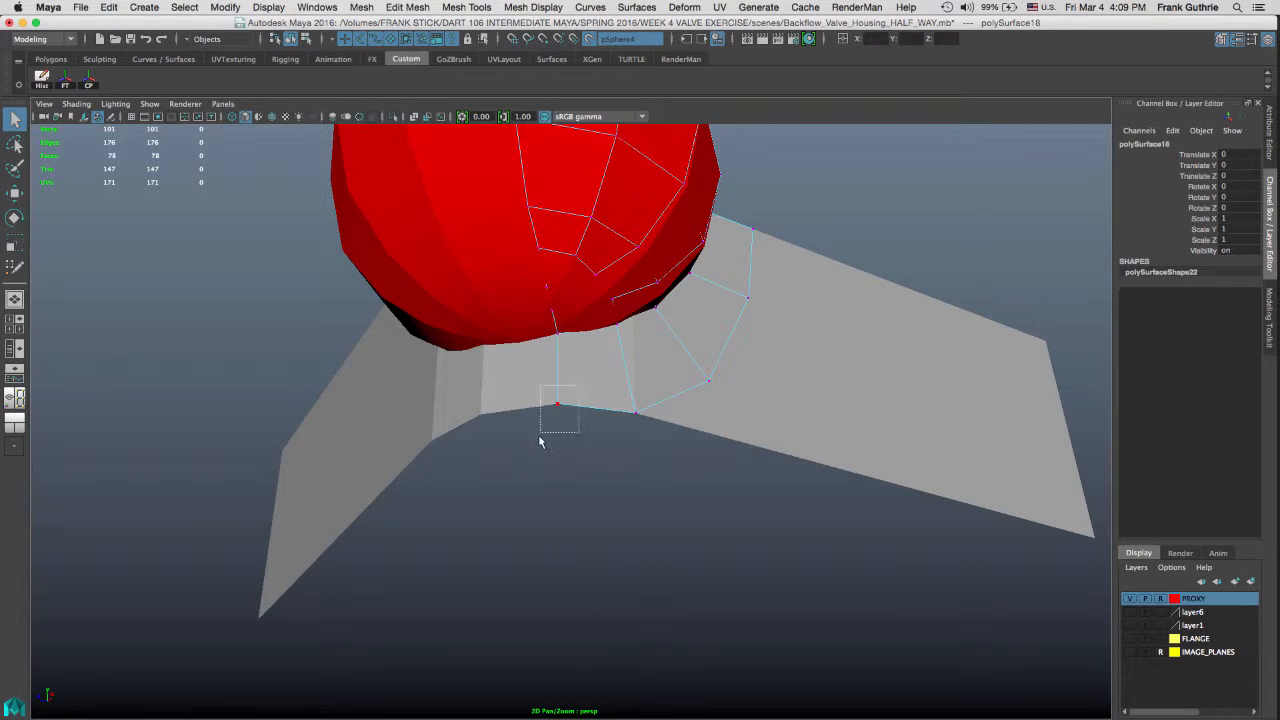
click(557, 408)
key(w)
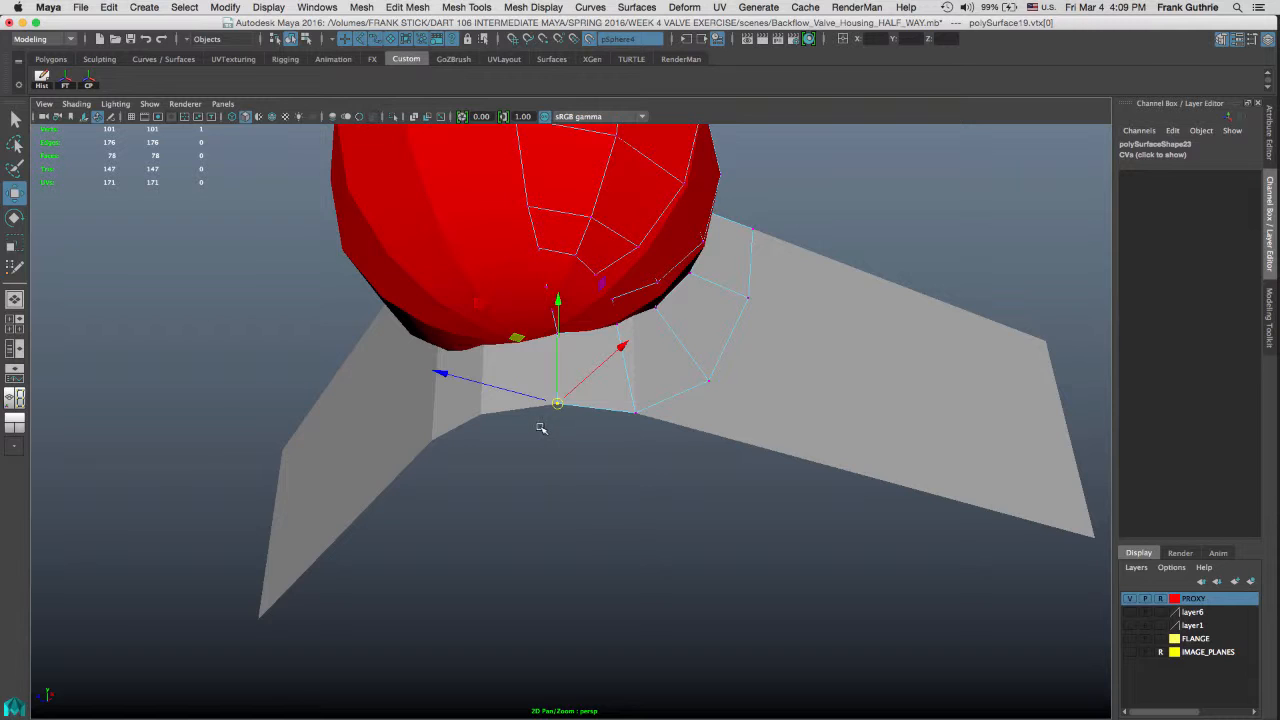
key(q)
right_drag(880, 480, 906, 450)
click(833, 437)
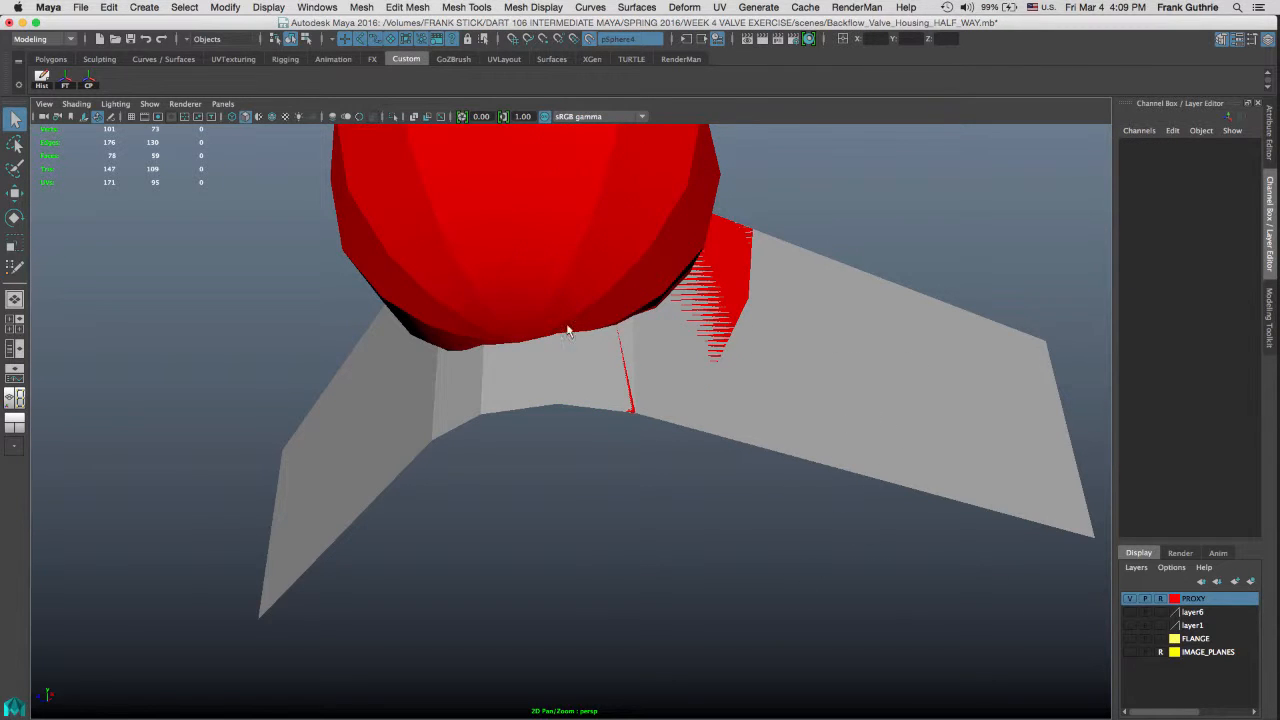
Step: Select the PROXY layer's objects, turn off the live surface and clear the selection
right_click(1190, 601)
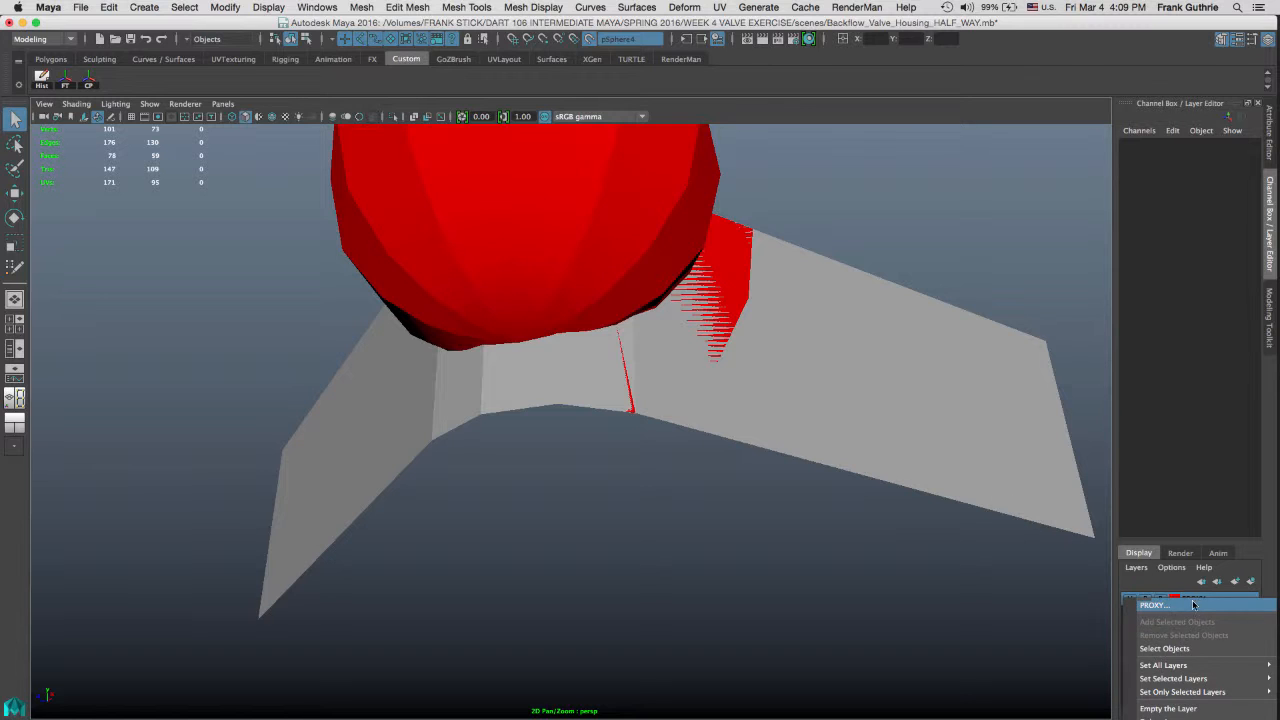
click(1165, 651)
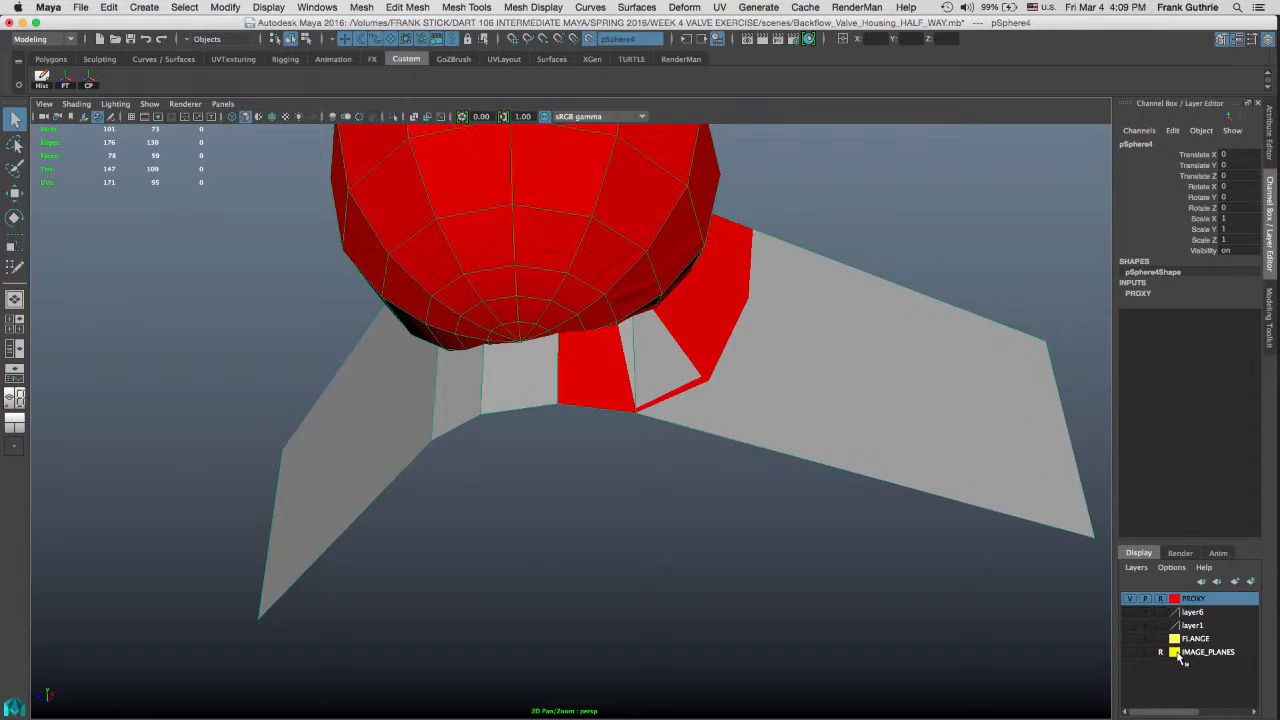
click(589, 39)
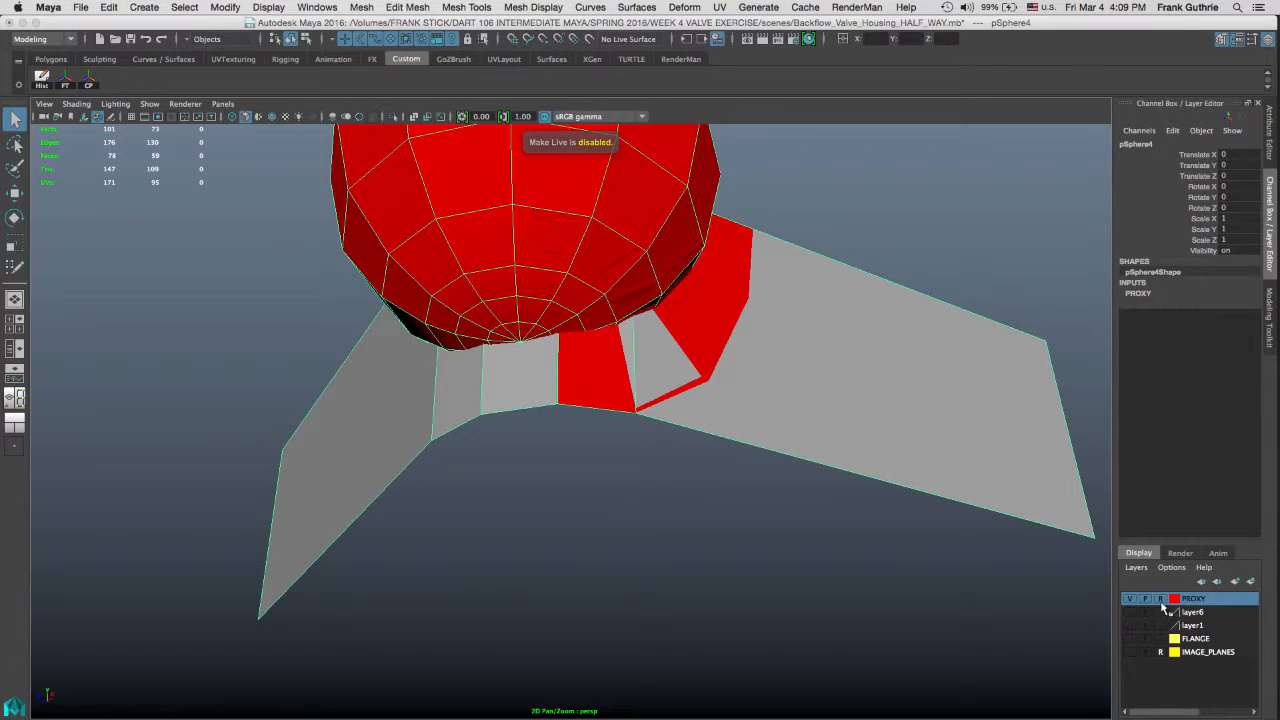
click(991, 590)
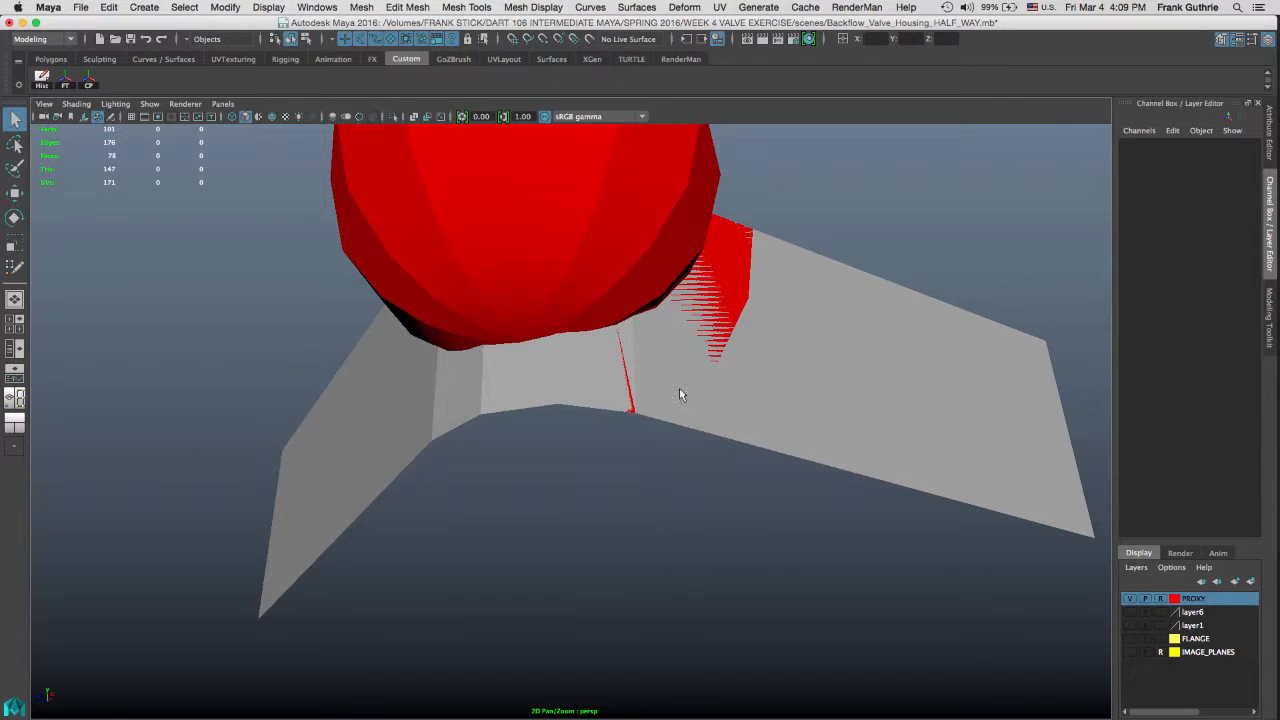
Step: Snap the bottom inner corner vertex of the red retopology patch onto the matching corner of the grey proxy surface
click(593, 402)
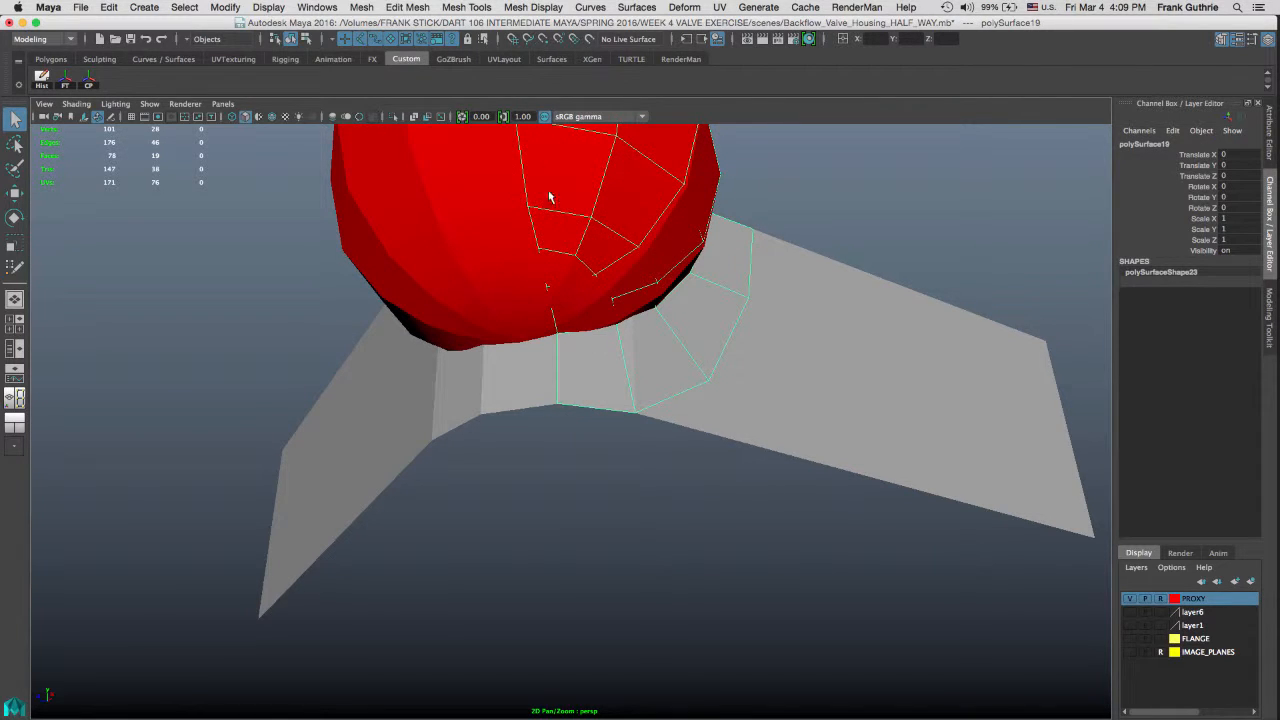
right_drag(578, 359, 525, 365)
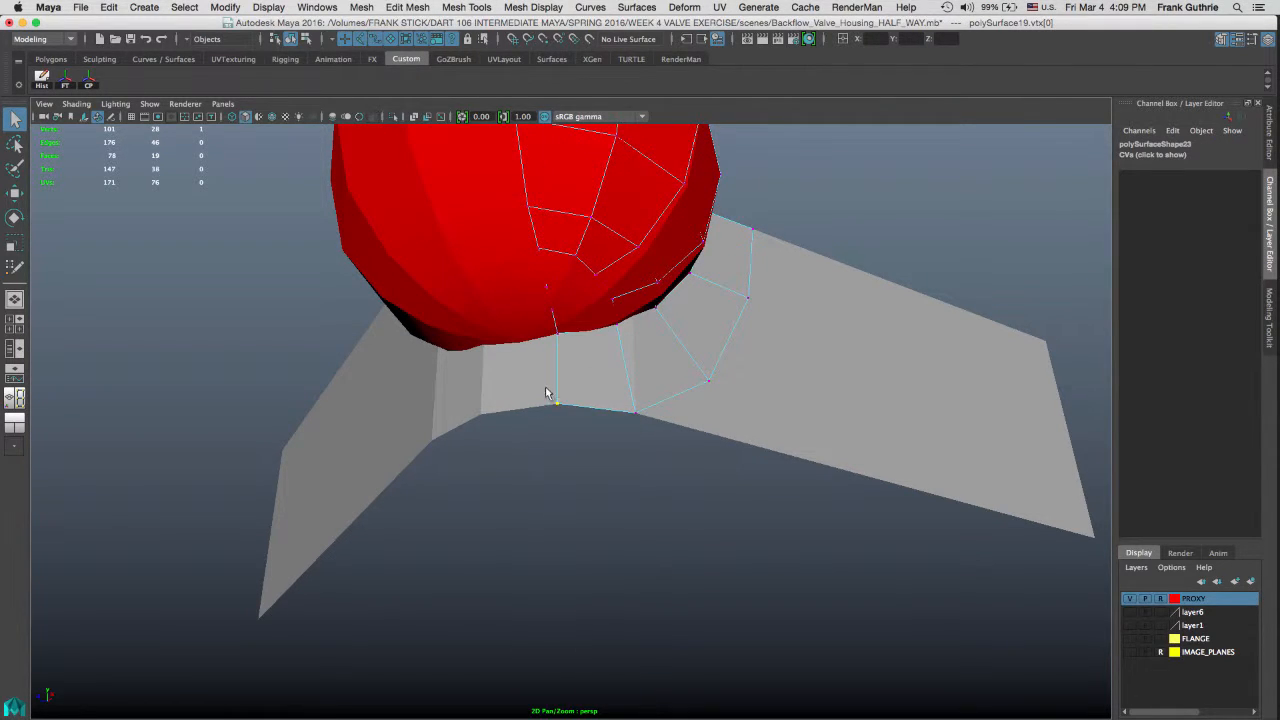
key(w)
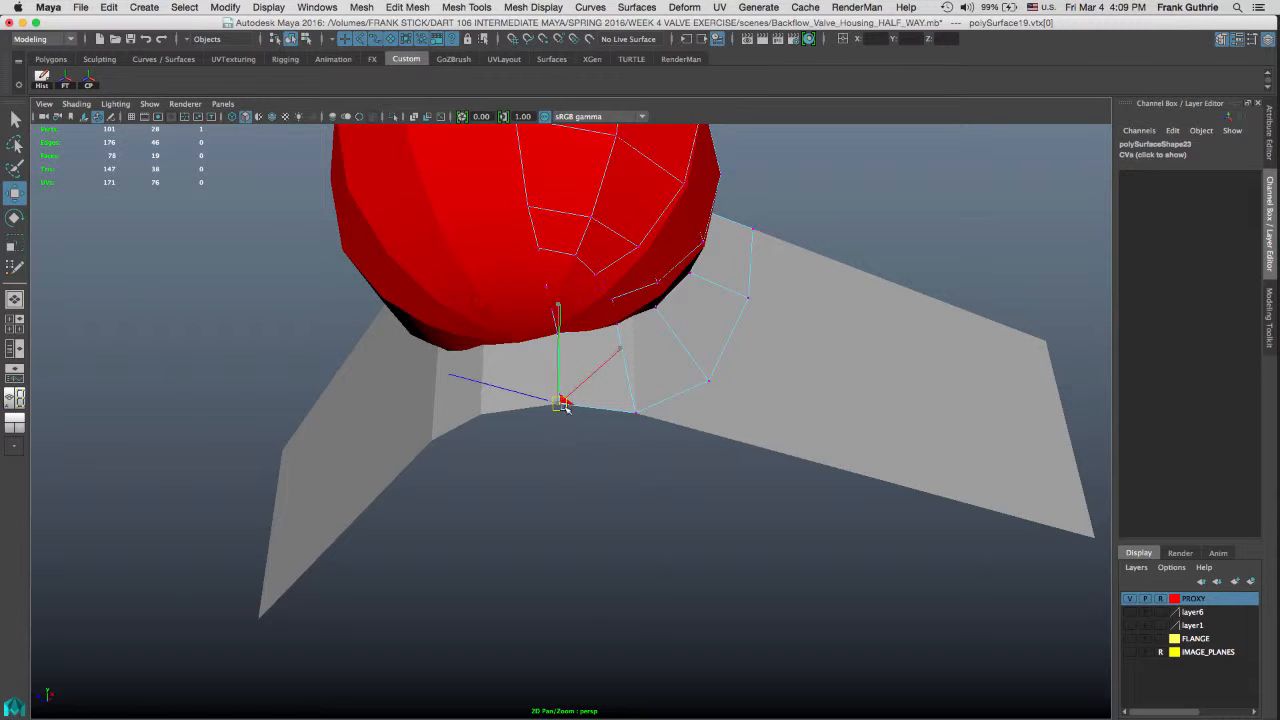
drag(562, 401, 610, 443)
key(v)
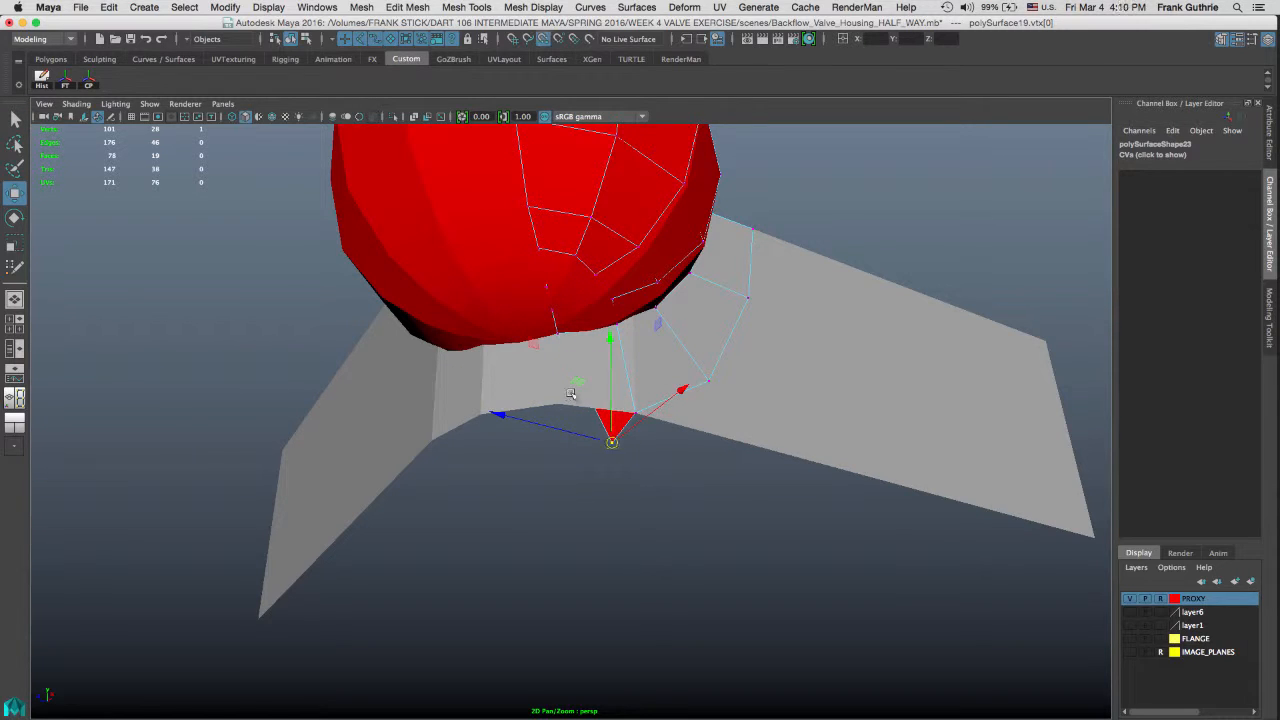
middle_drag(578, 407, 552, 405)
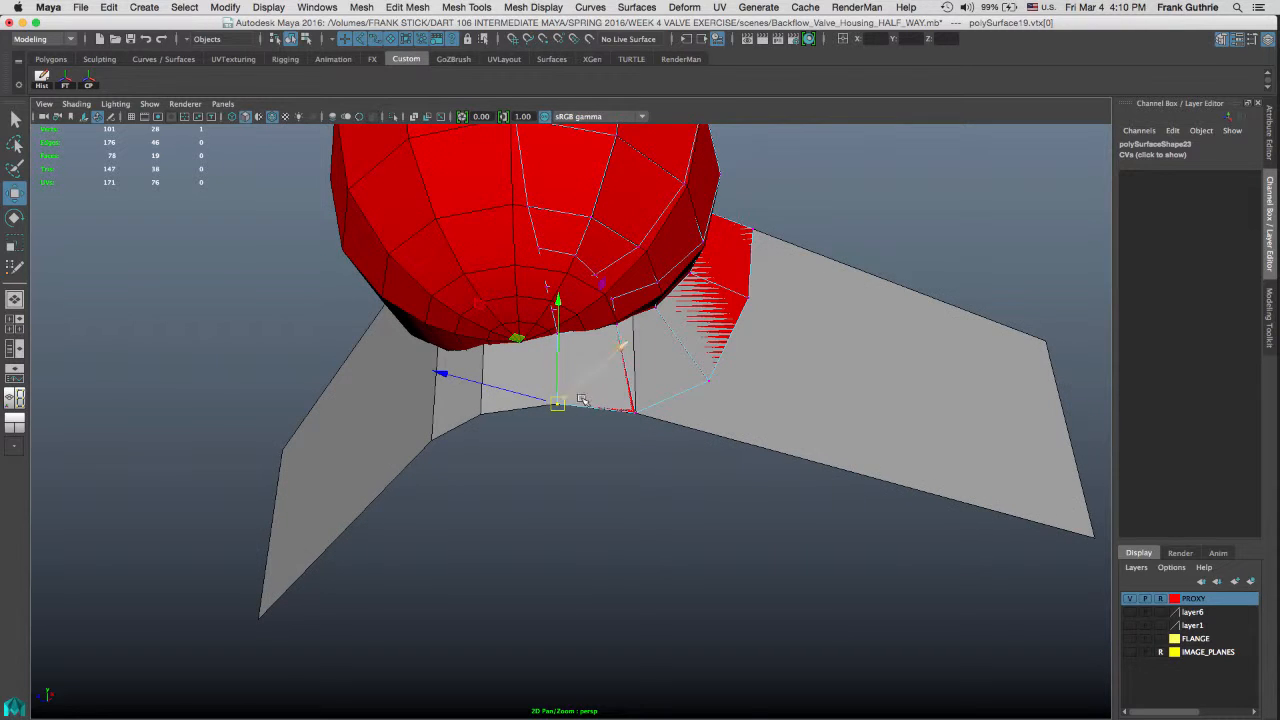
mouse_move(561, 407)
mouse_down()
mouse_move(586, 443)
mouse_move(555, 404)
mouse_up()
key(v)
Step: Snap the neighbouring vertex on the patch's bottom edge onto the matching proxy vertex
click(633, 411)
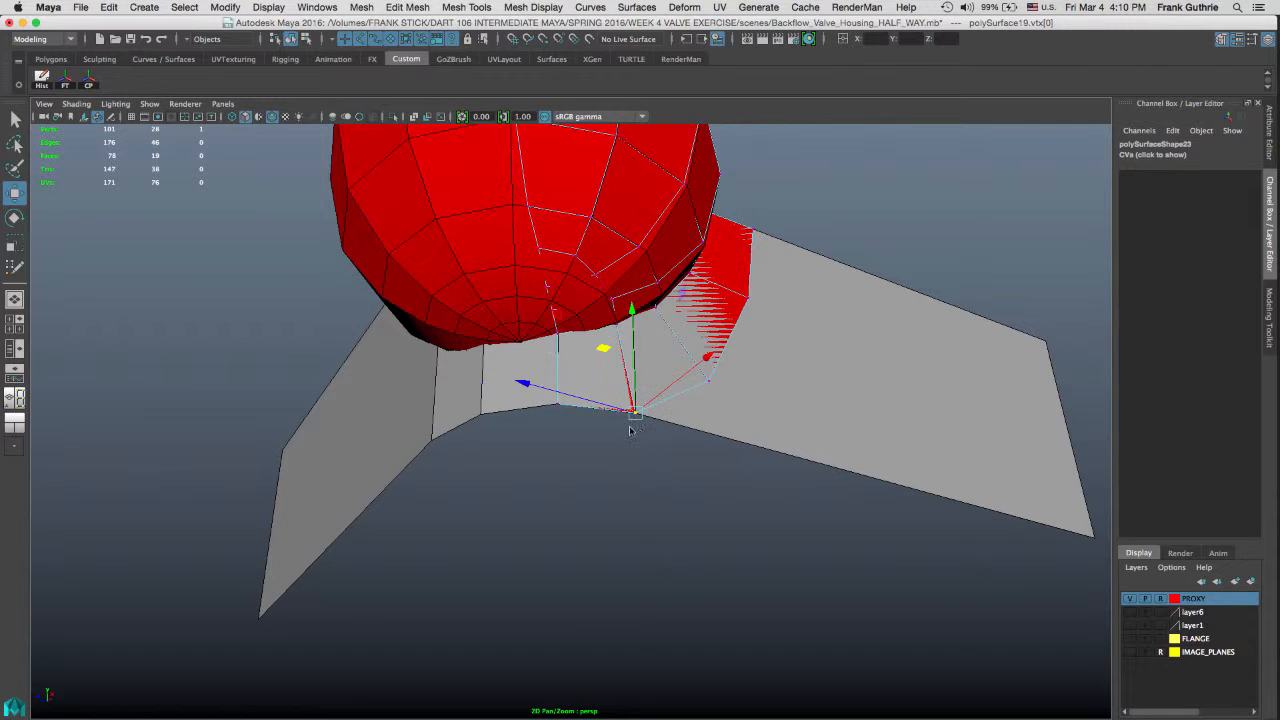
mouse_move(633, 411)
mouse_down()
mouse_move(649, 377)
mouse_move(654, 390)
mouse_move(630, 413)
mouse_up()
key(v)
Step: Return the red patch to object mode and set the PROXY layer to template display
right_drag(660, 194, 766, 140)
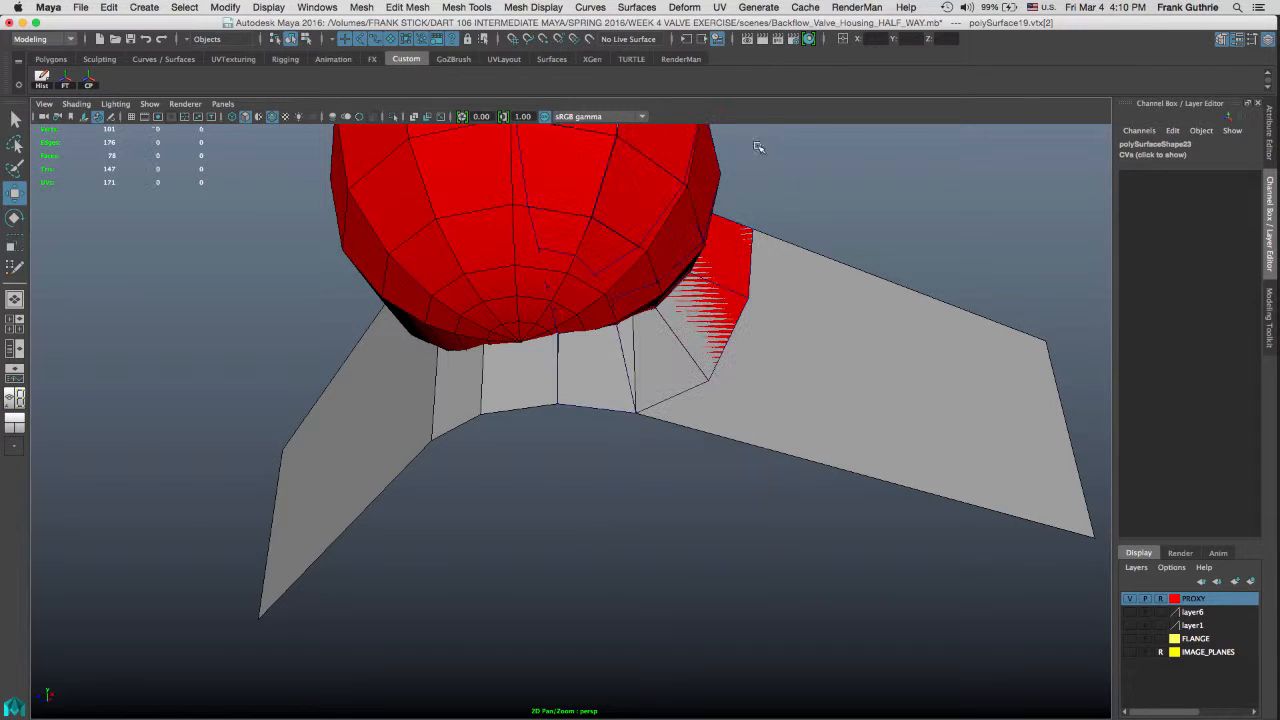
click(1161, 599)
click(1161, 599)
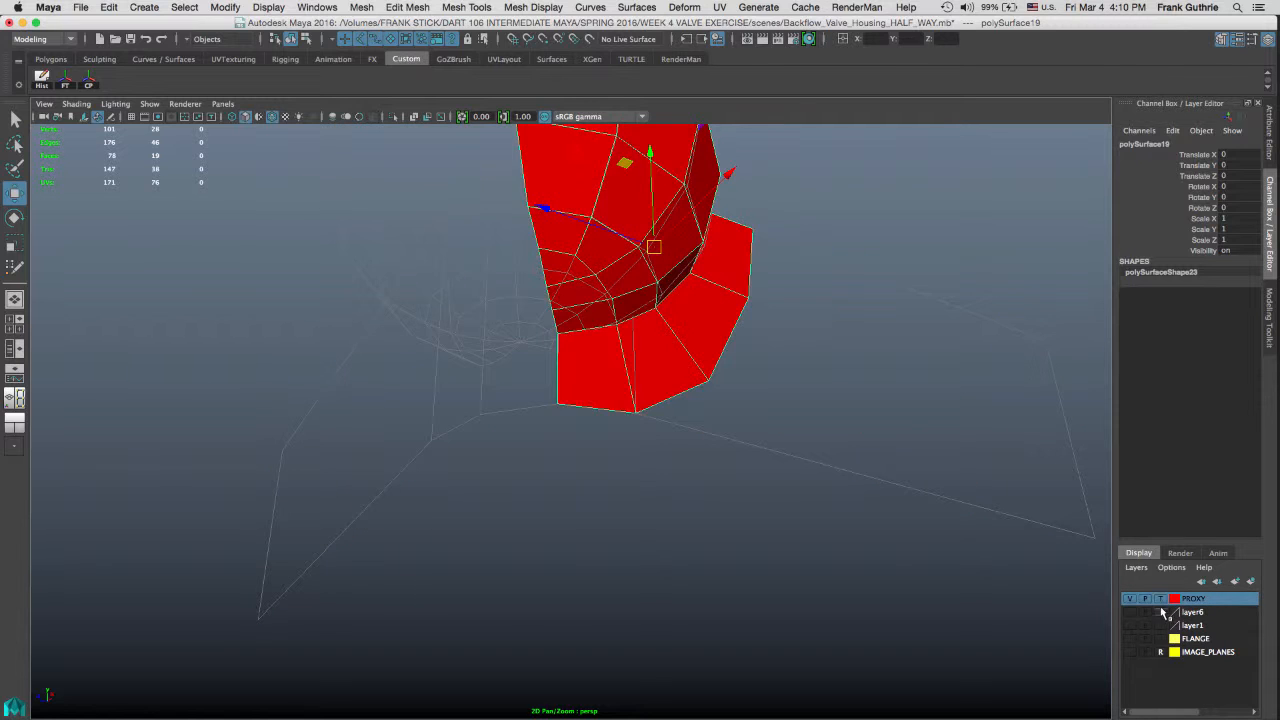
Step: Snap the red patch's pivot to its bottom inner corner vertex
alt+drag(673, 363, 716, 408)
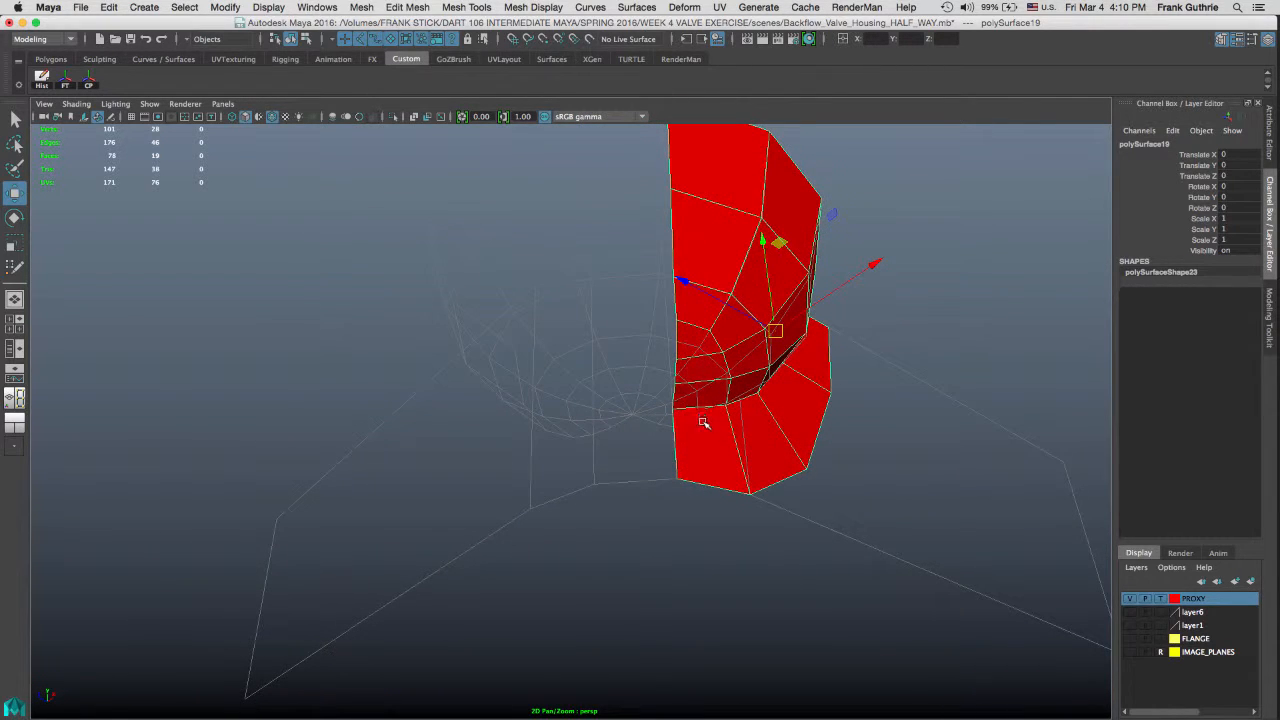
key(d)
key(v)
middle_drag(694, 454, 656, 512)
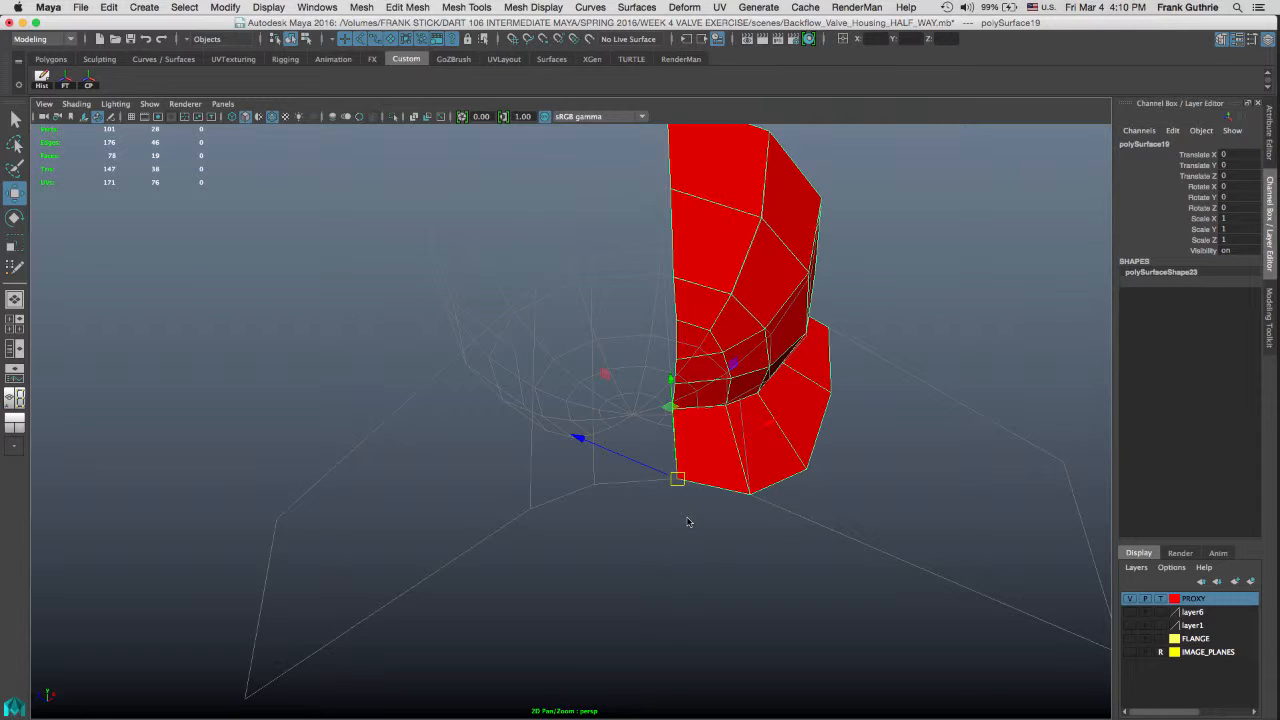
Step: Duplicate the red patch, set the PROXY layer to reference display and snap the copy to the opposite vertex of the proxy's centre face
click(107, 8)
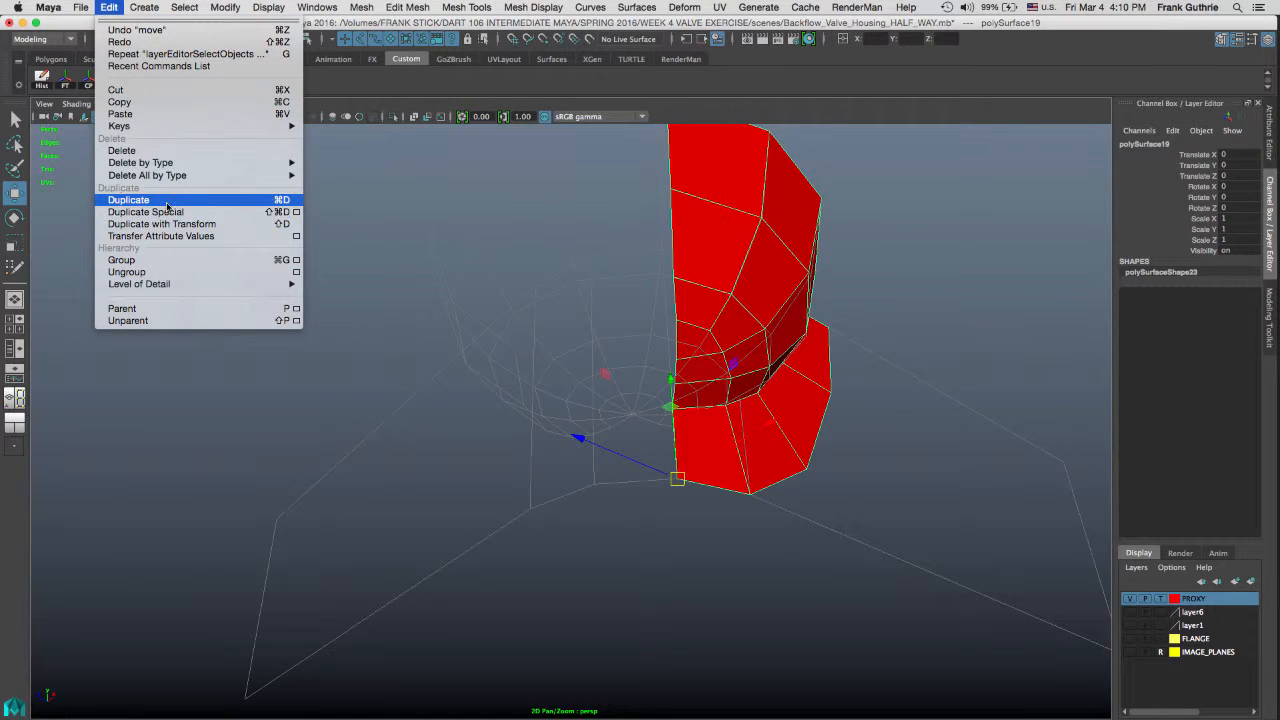
click(166, 202)
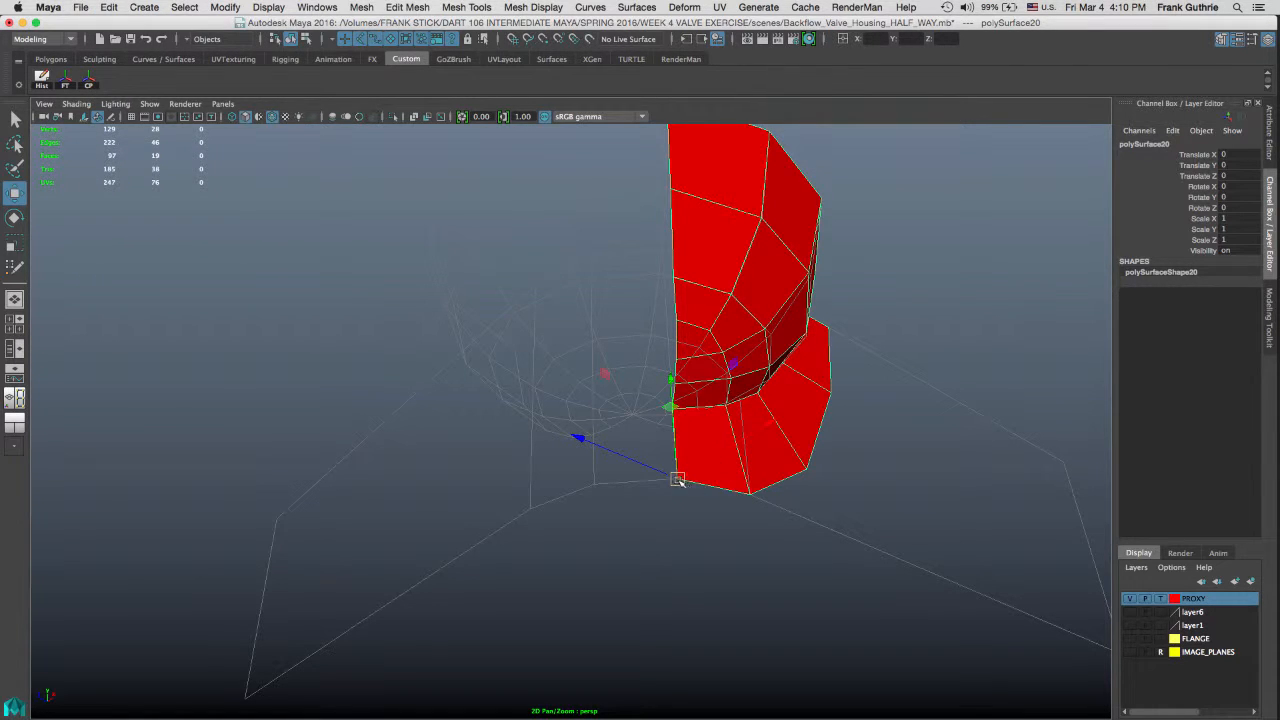
drag(678, 480, 595, 486)
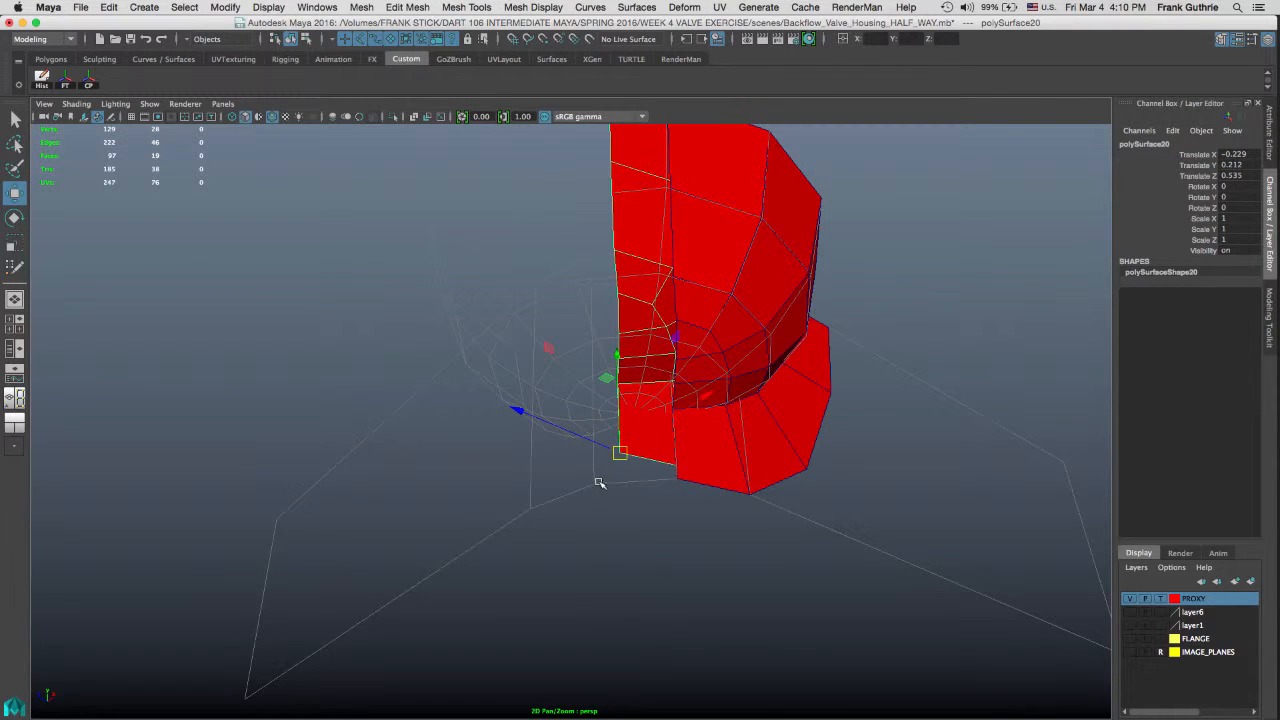
key(ctrl+z)
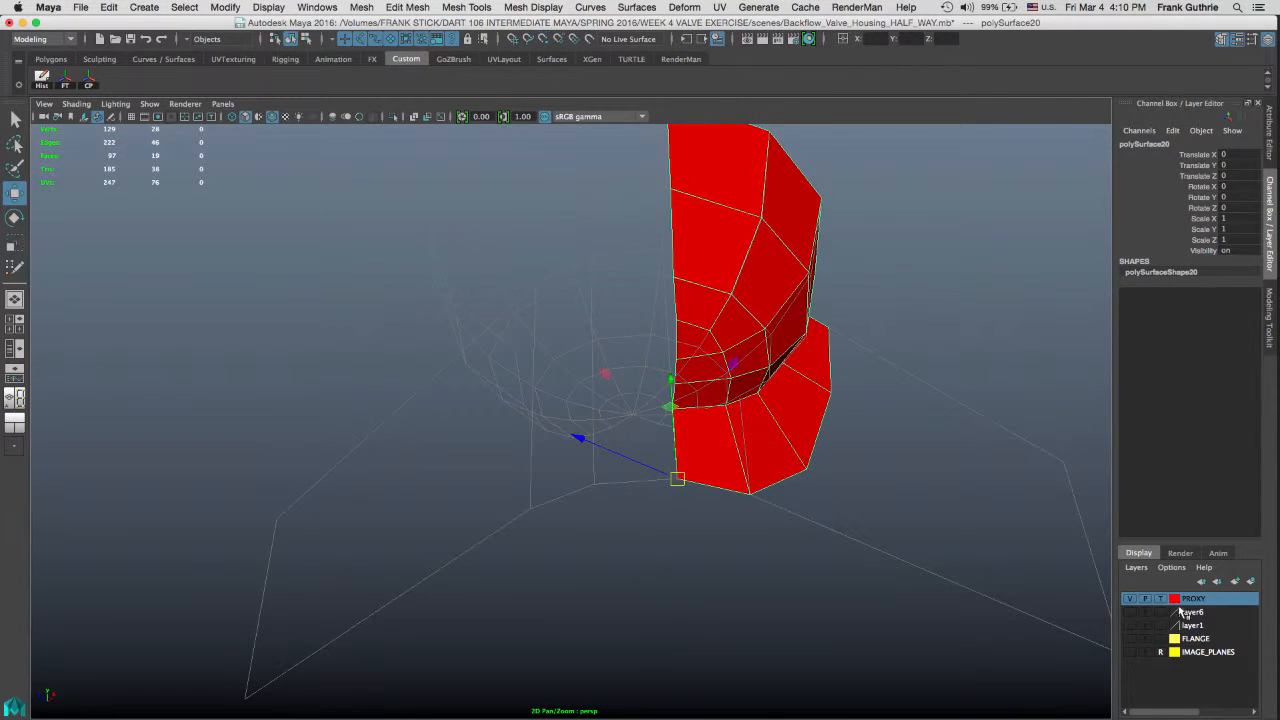
click(1164, 625)
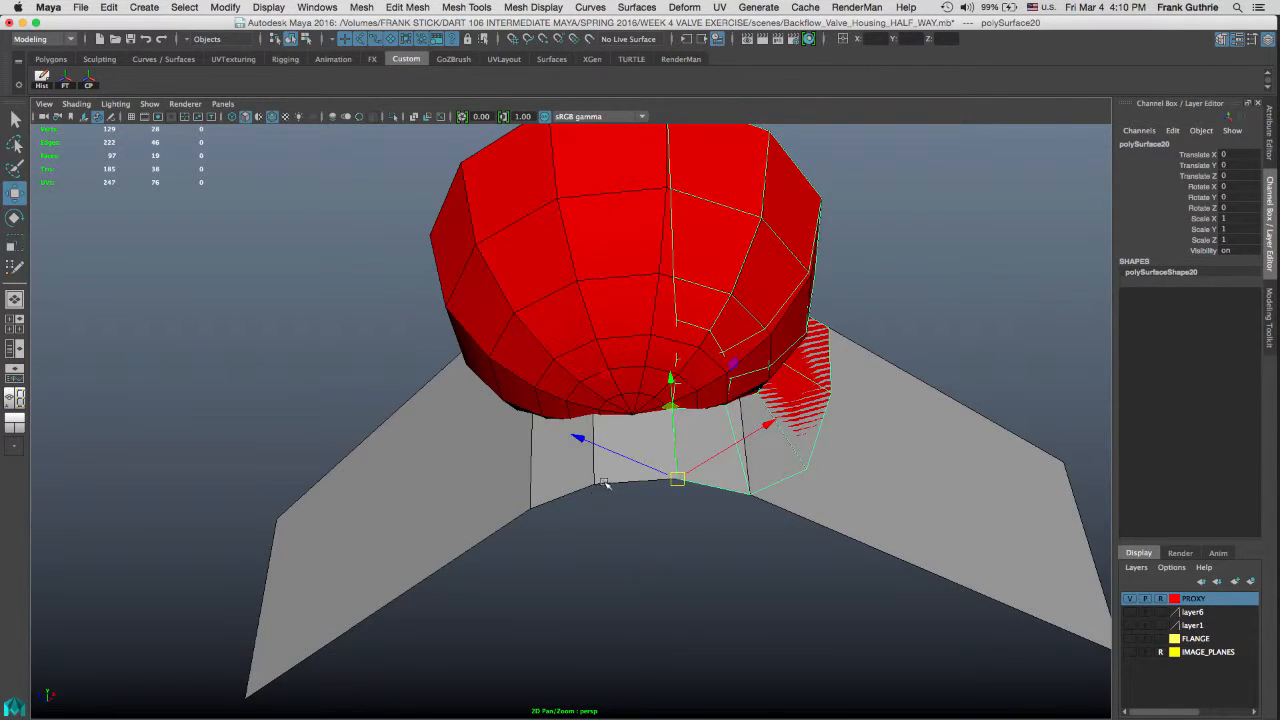
key(v)
middle_drag(617, 490, 591, 489)
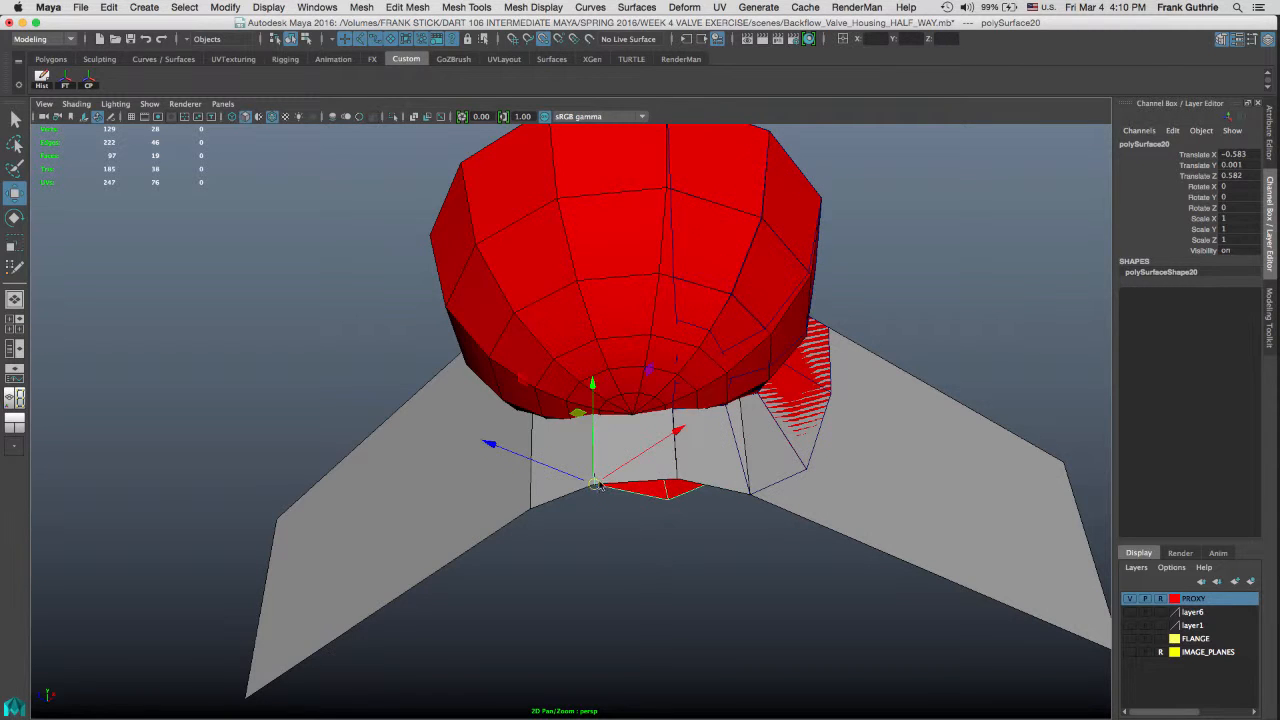
Step: Hide the PROXY layer and freeze the duplicated patch's transformations
click(1133, 599)
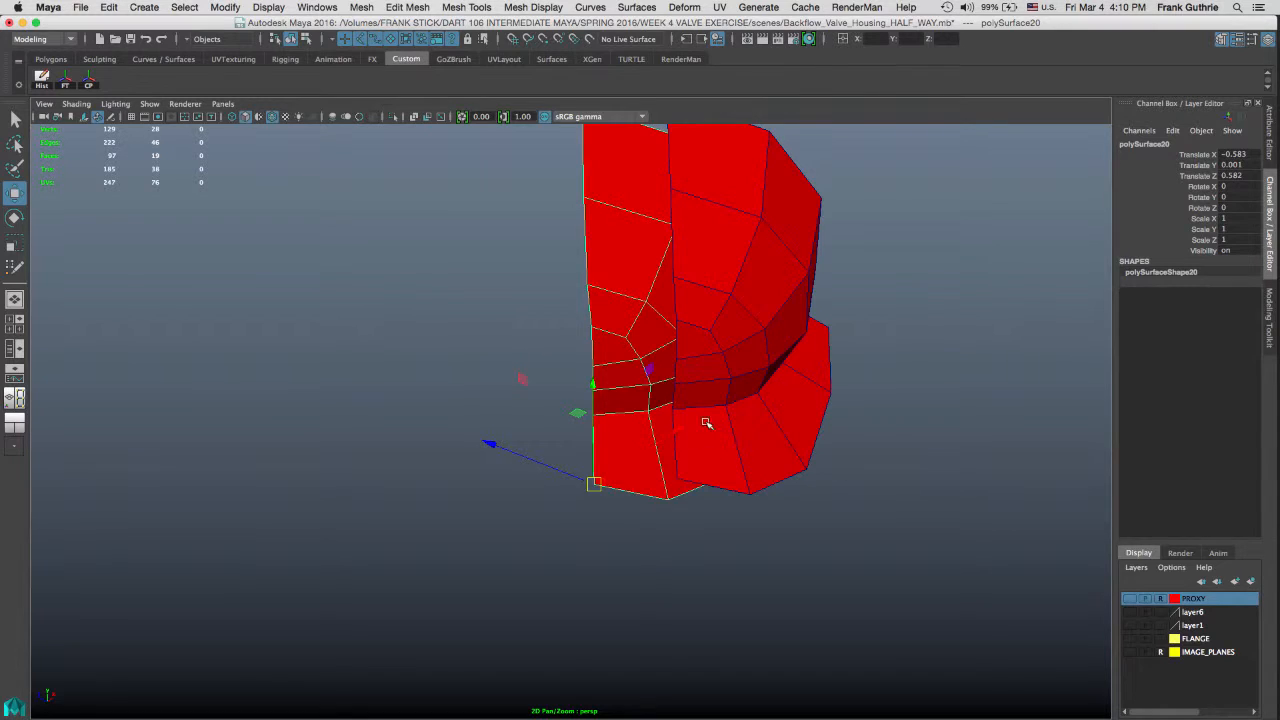
alt+drag(708, 423, 691, 470)
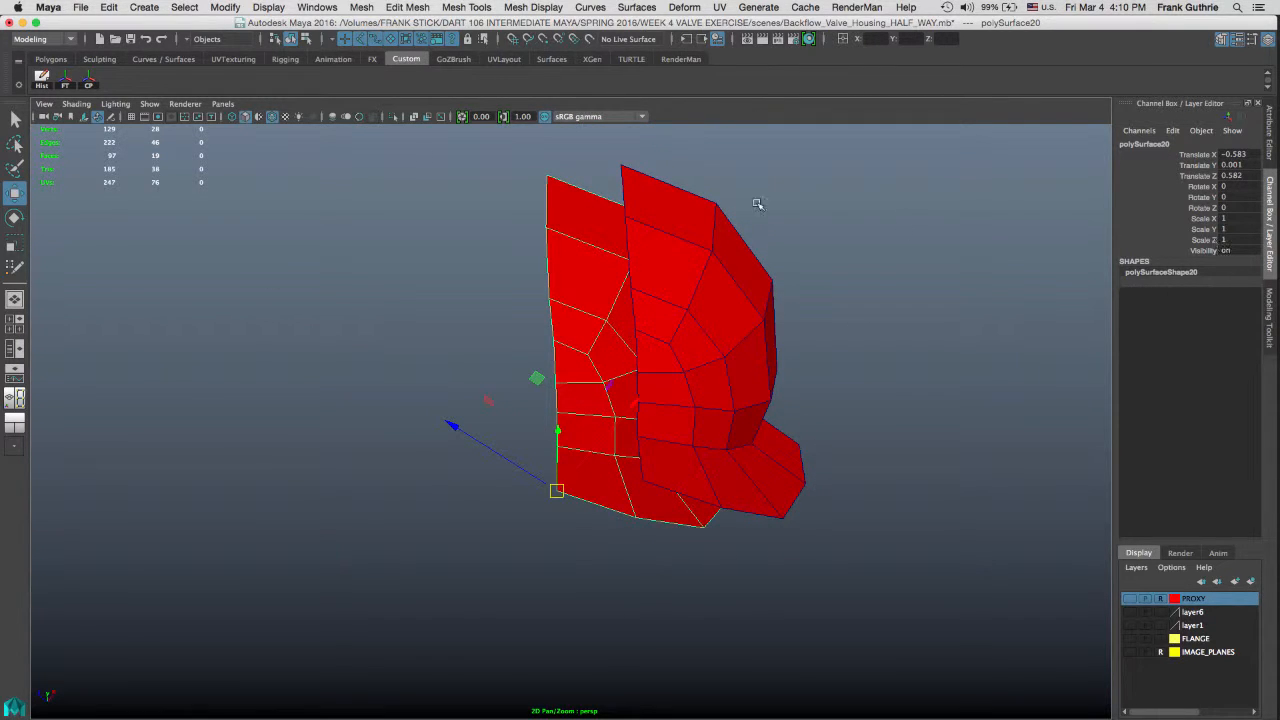
click(66, 86)
Step: Mirror the duplicated patch by setting its Scale Z to -1
double_click(1230, 241)
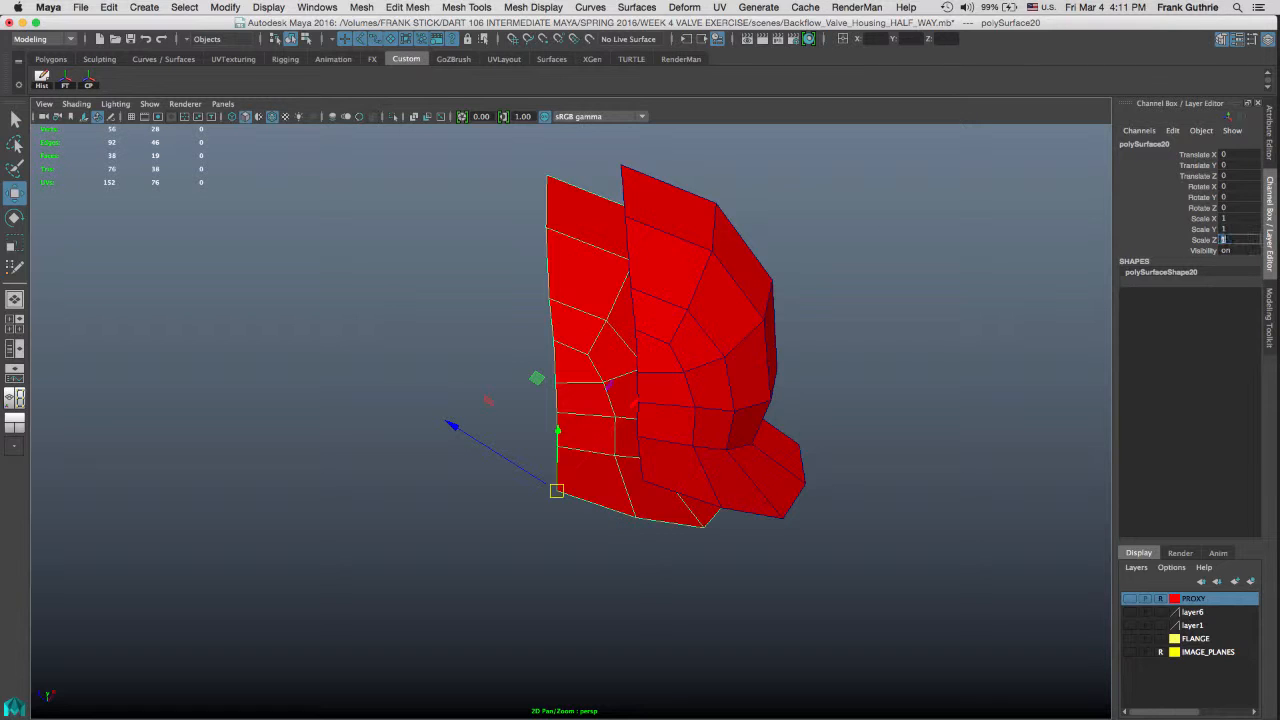
text(-1)
key(Return)
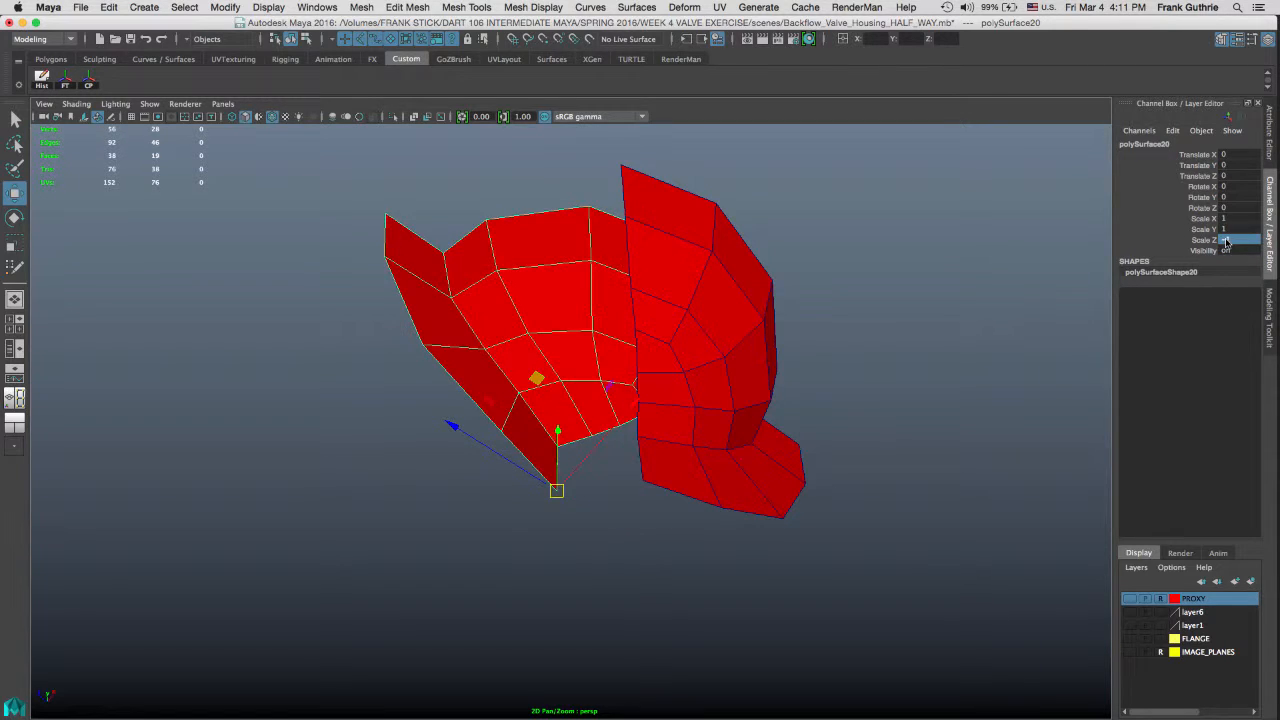
Step: Show layer1 and rotate the mirrored red patch to a Rotate Y of -90
alt+drag(673, 331, 644, 380)
key(e)
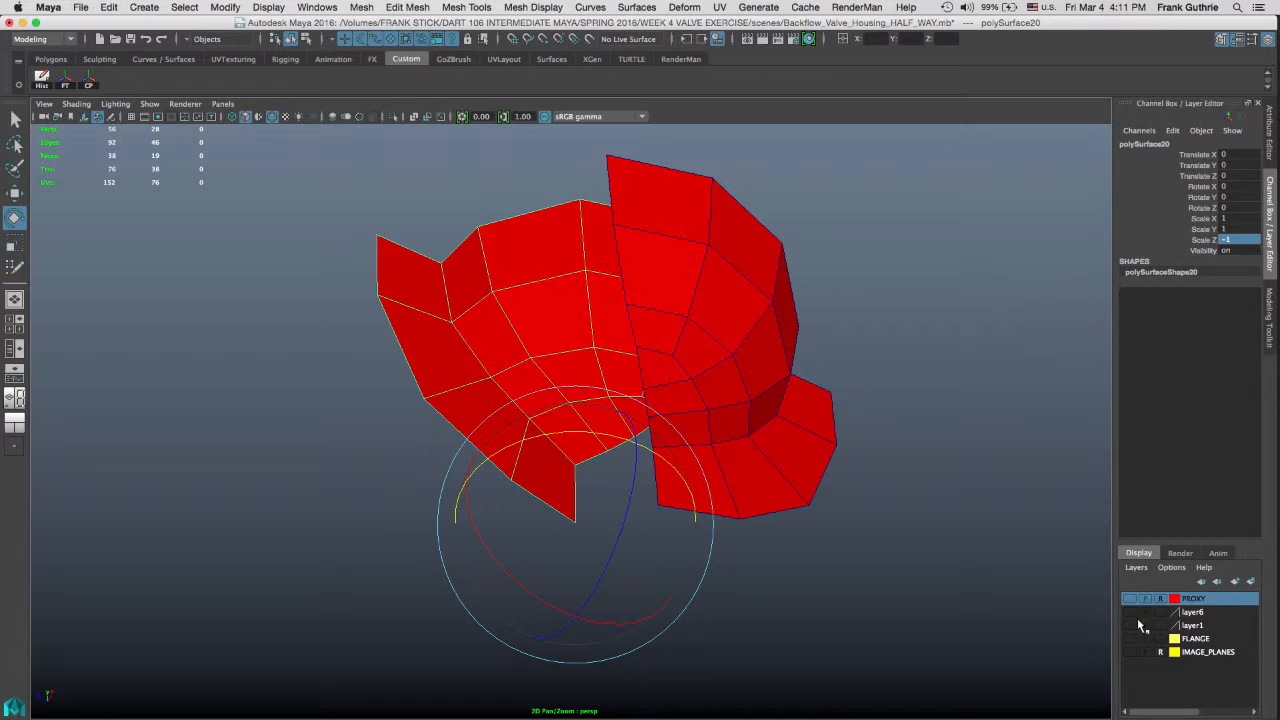
click(1130, 625)
alt+middle_drag(630, 390, 628, 358)
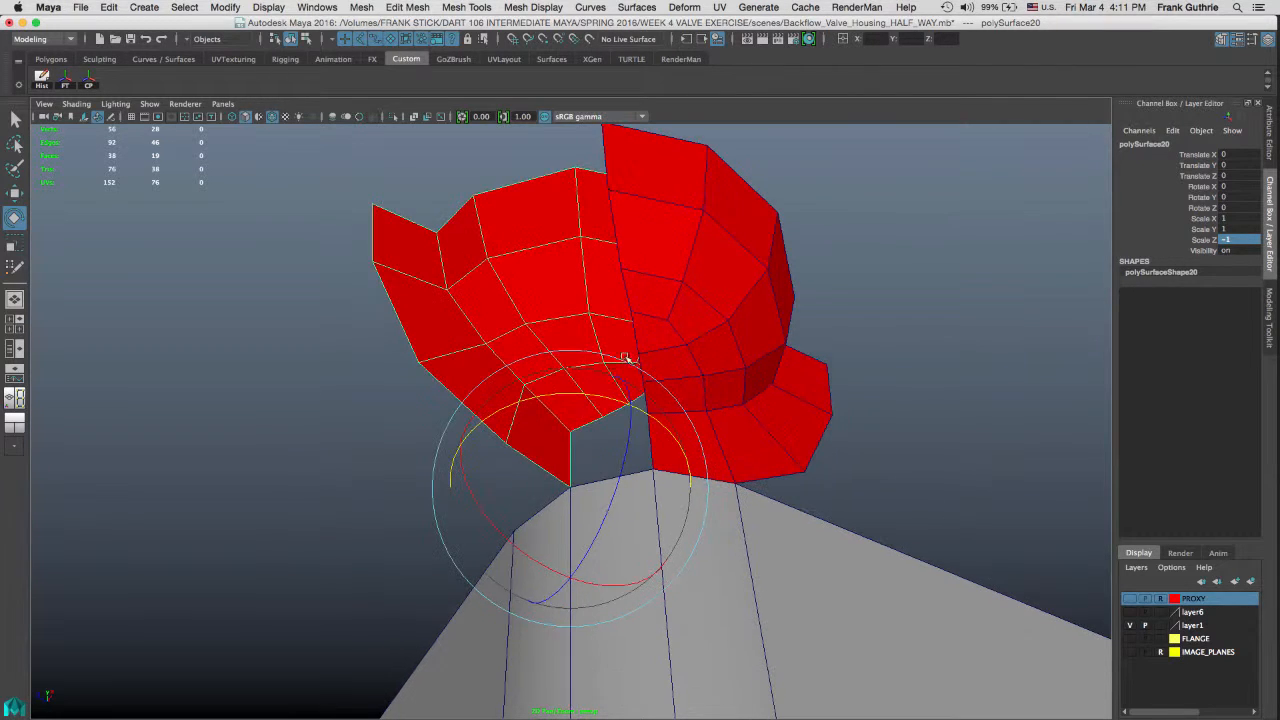
drag(582, 397, 343, 494)
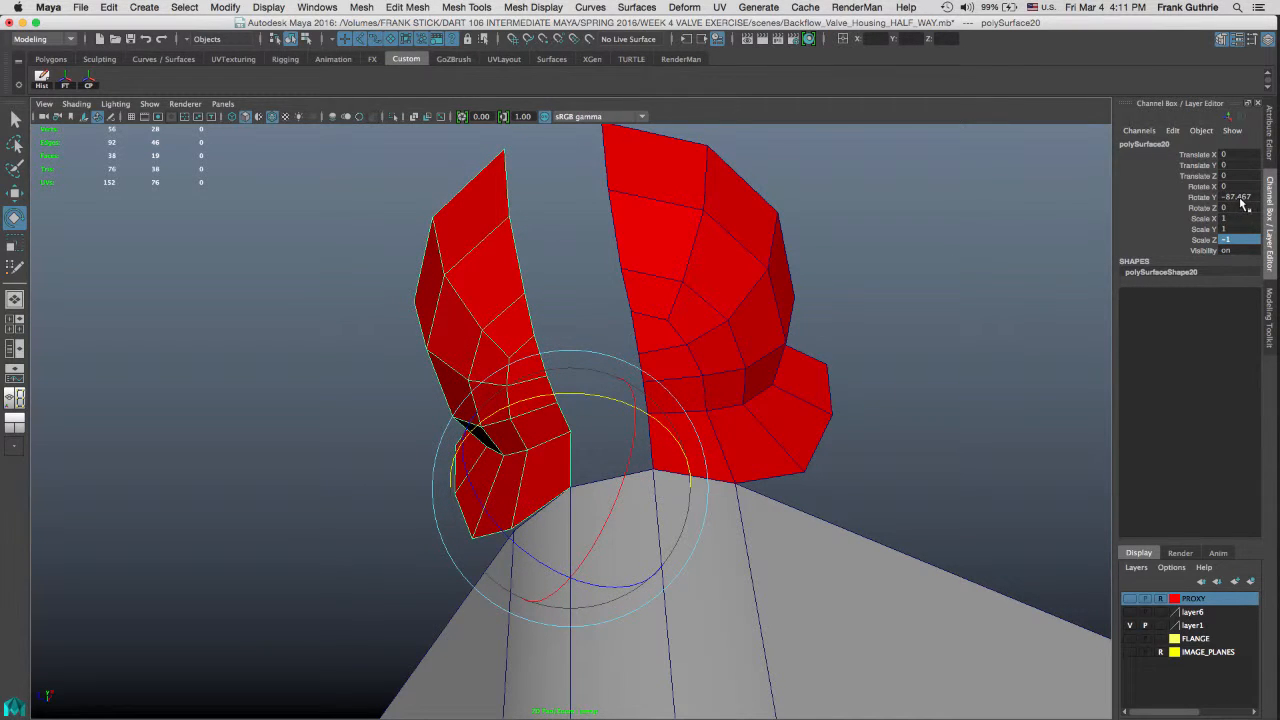
double_click(1238, 198)
text(-90)
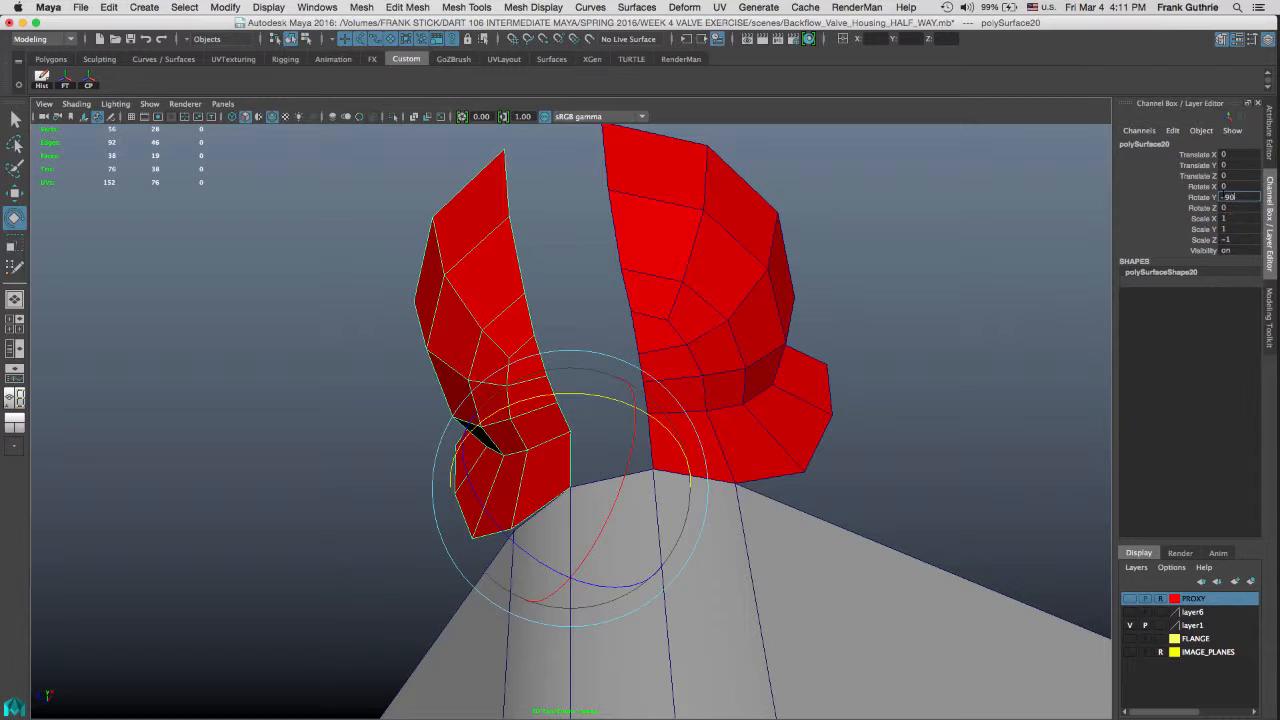
key(Return)
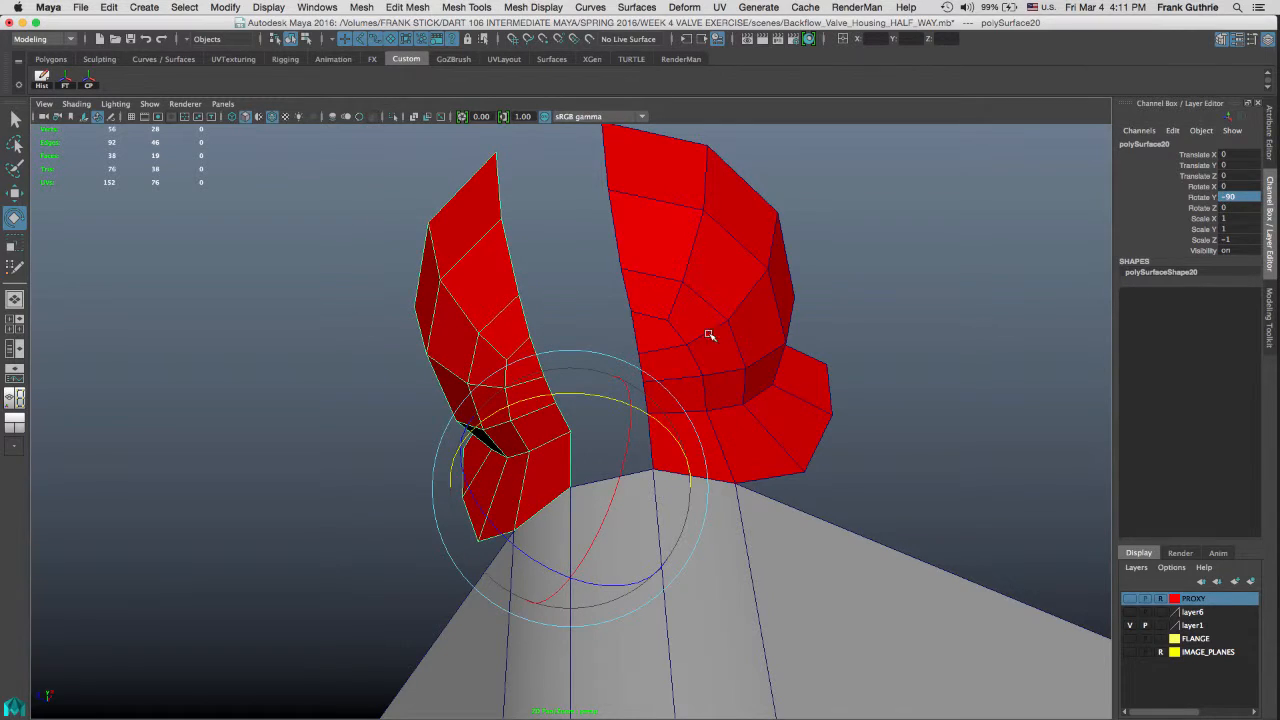
Step: Check both red patches in the top view in wireframe and combine them into one mesh
alt+drag(709, 335, 550, 326)
key(space)
alt+middle_drag(503, 334, 729, 371)
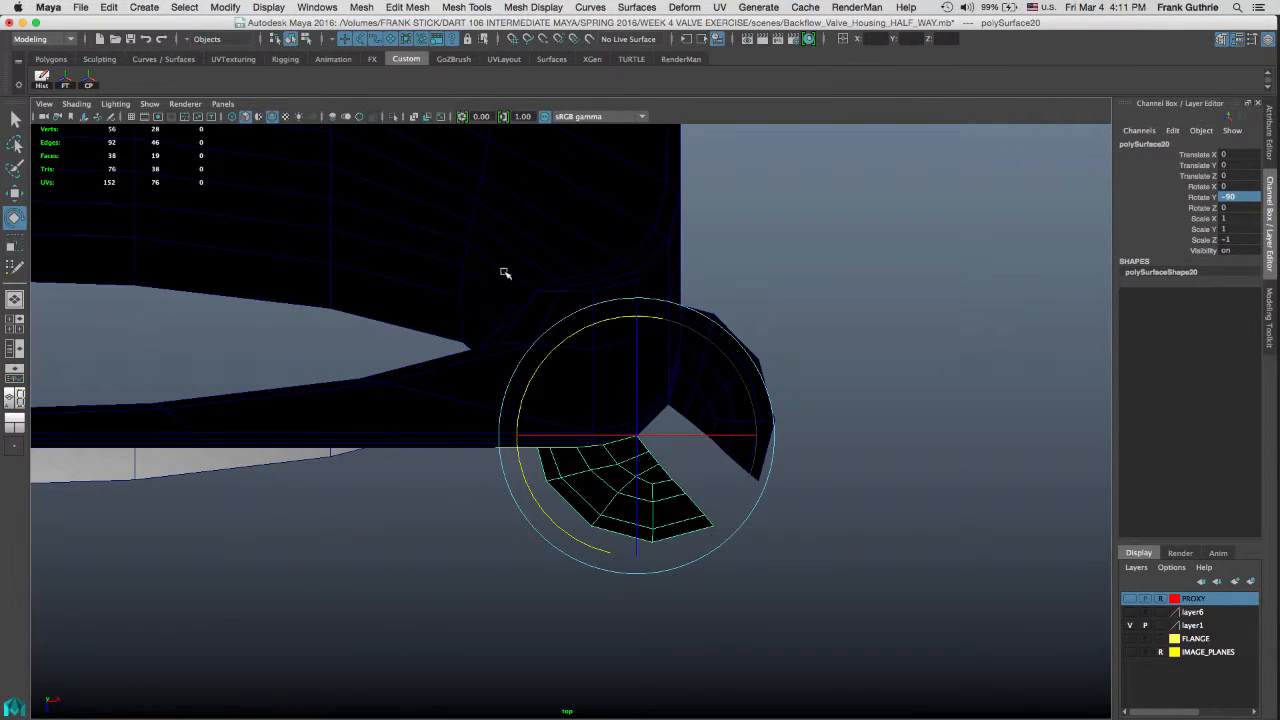
key(4)
alt+right_drag(470, 355, 680, 369)
alt+middle_drag(680, 369, 651, 369)
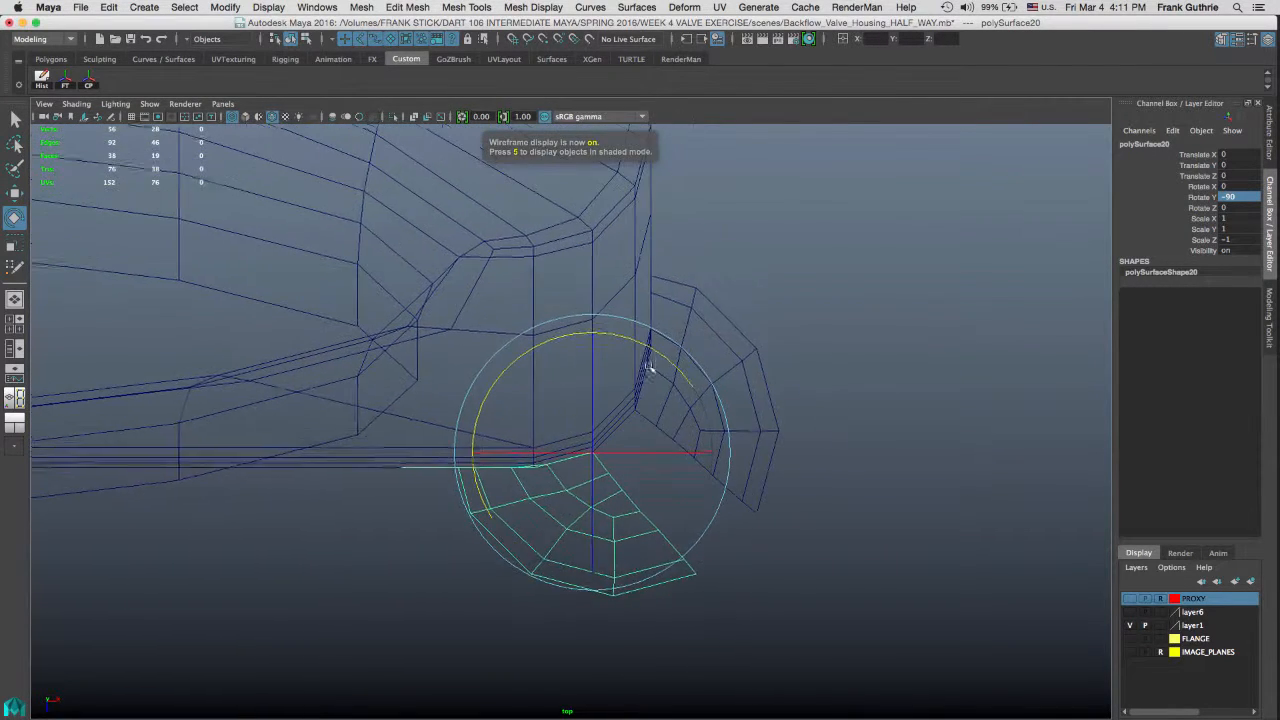
click(698, 406)
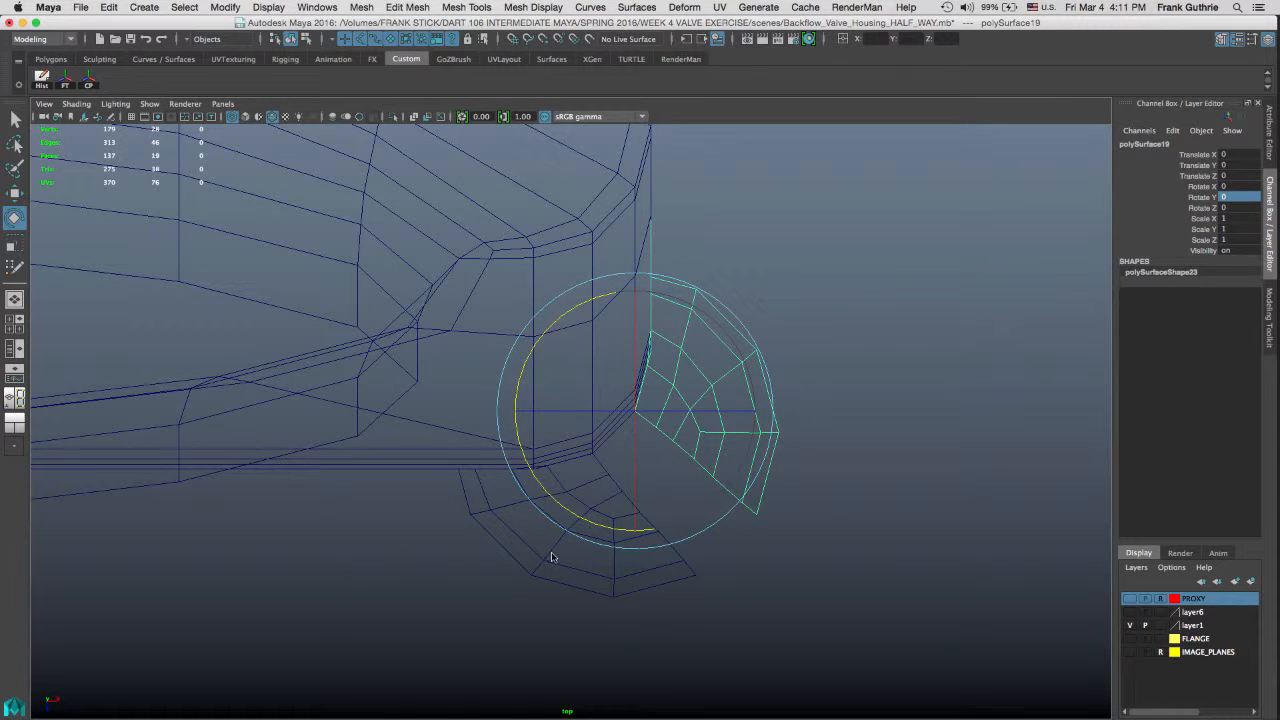
key(ctrl+shift+d)
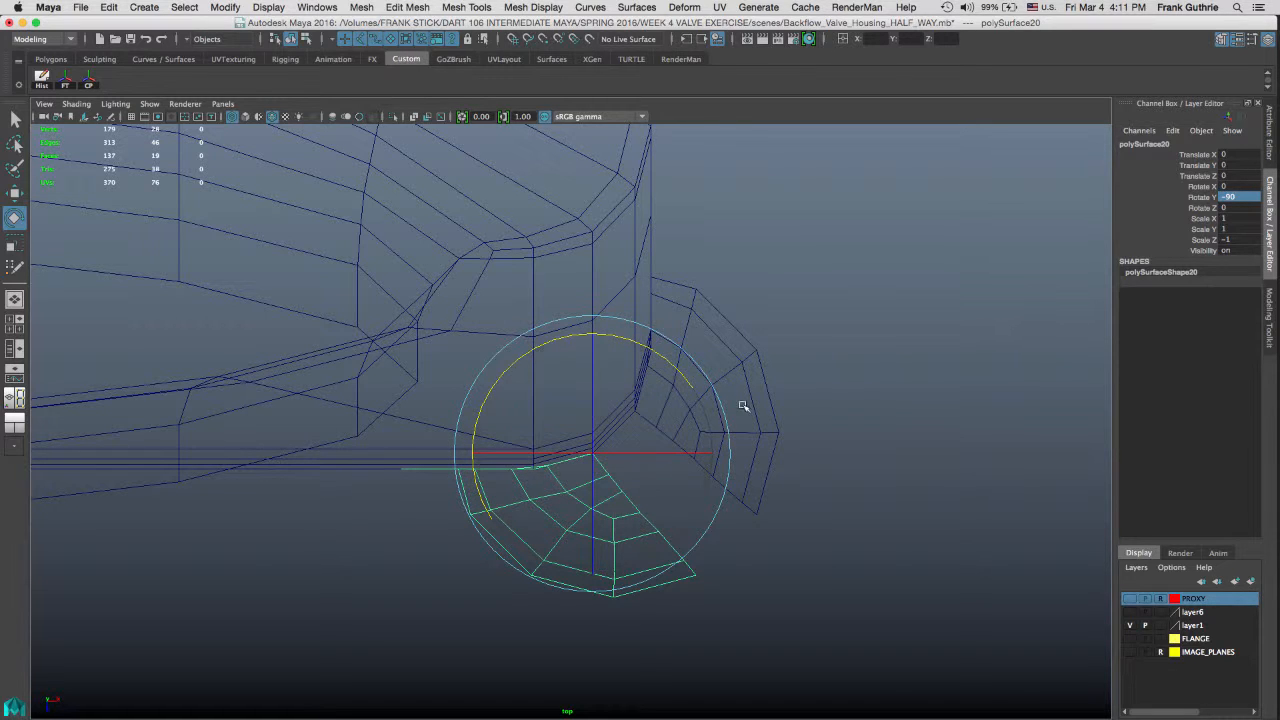
shift+drag(806, 492, 647, 623)
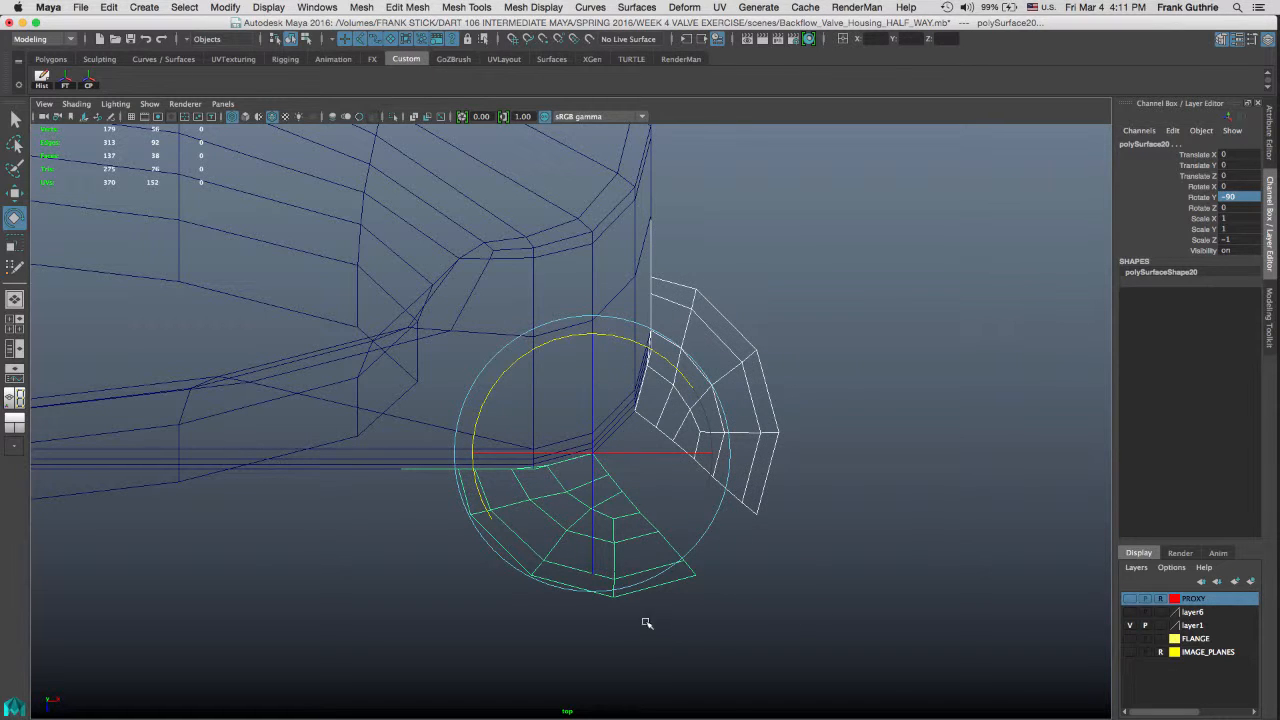
click(1268, 326)
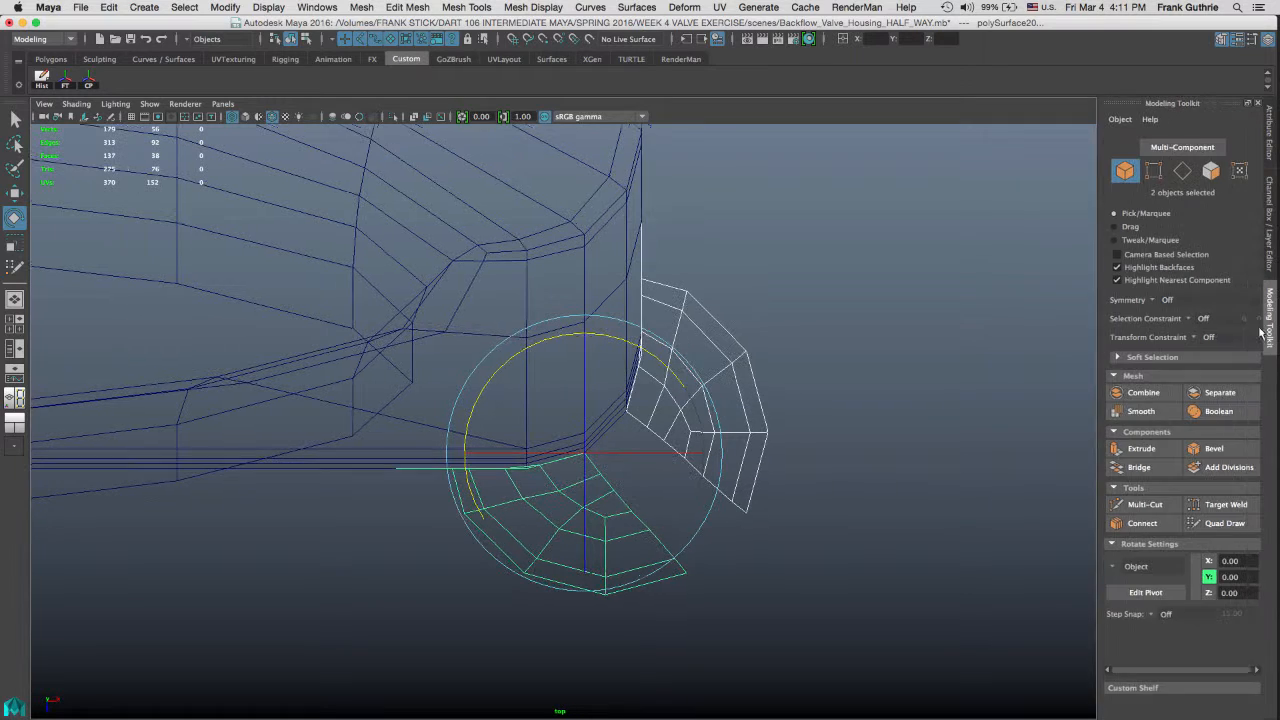
click(1140, 397)
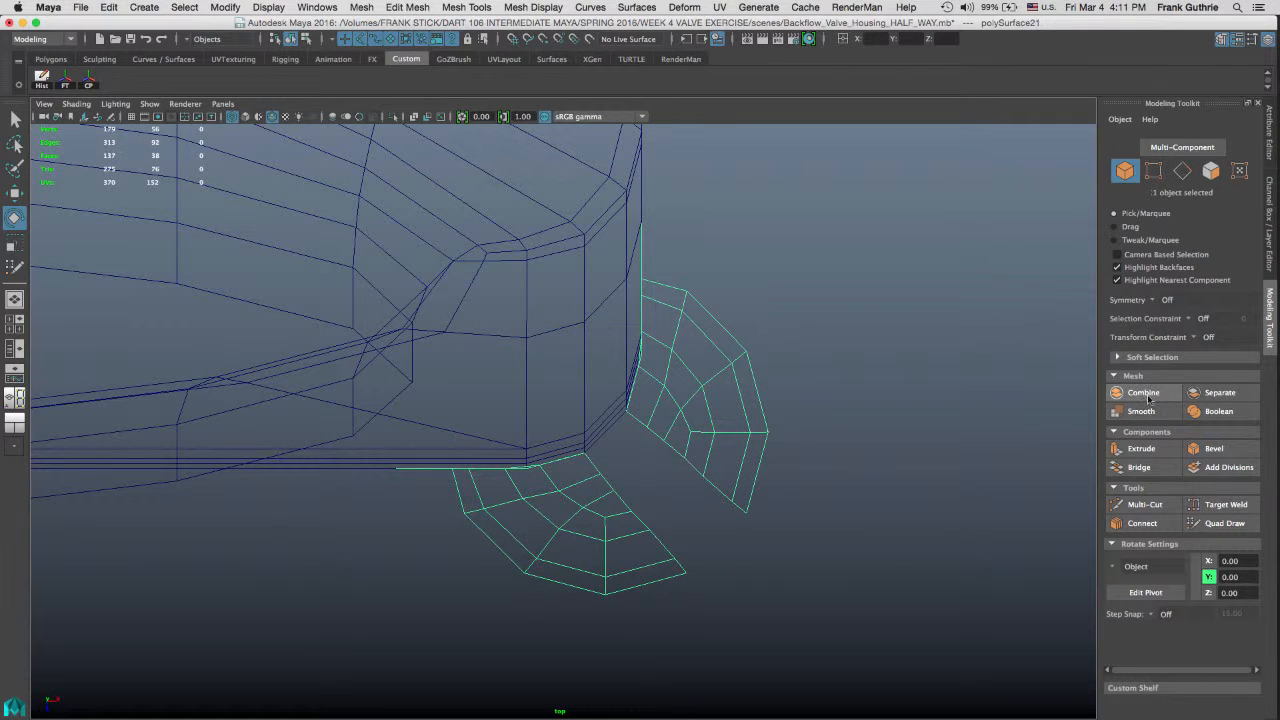
Step: Delete the combined mesh's history and centre its pivot
click(1270, 205)
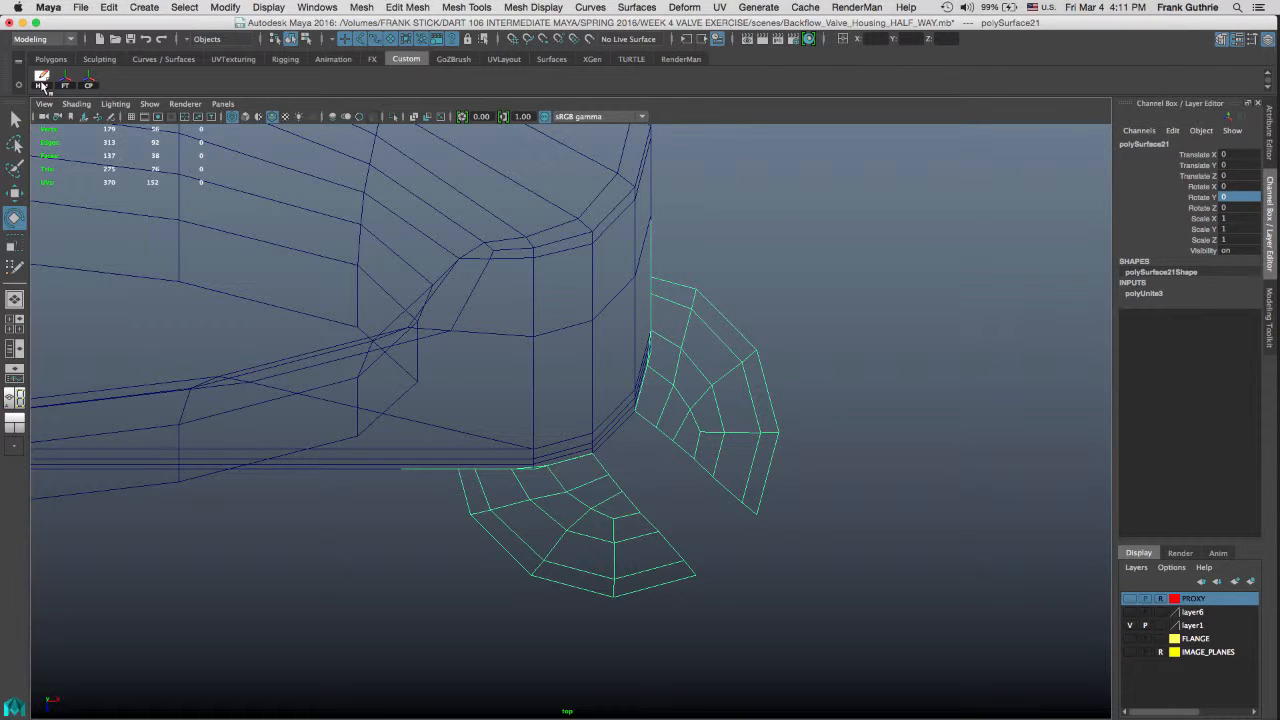
click(41, 82)
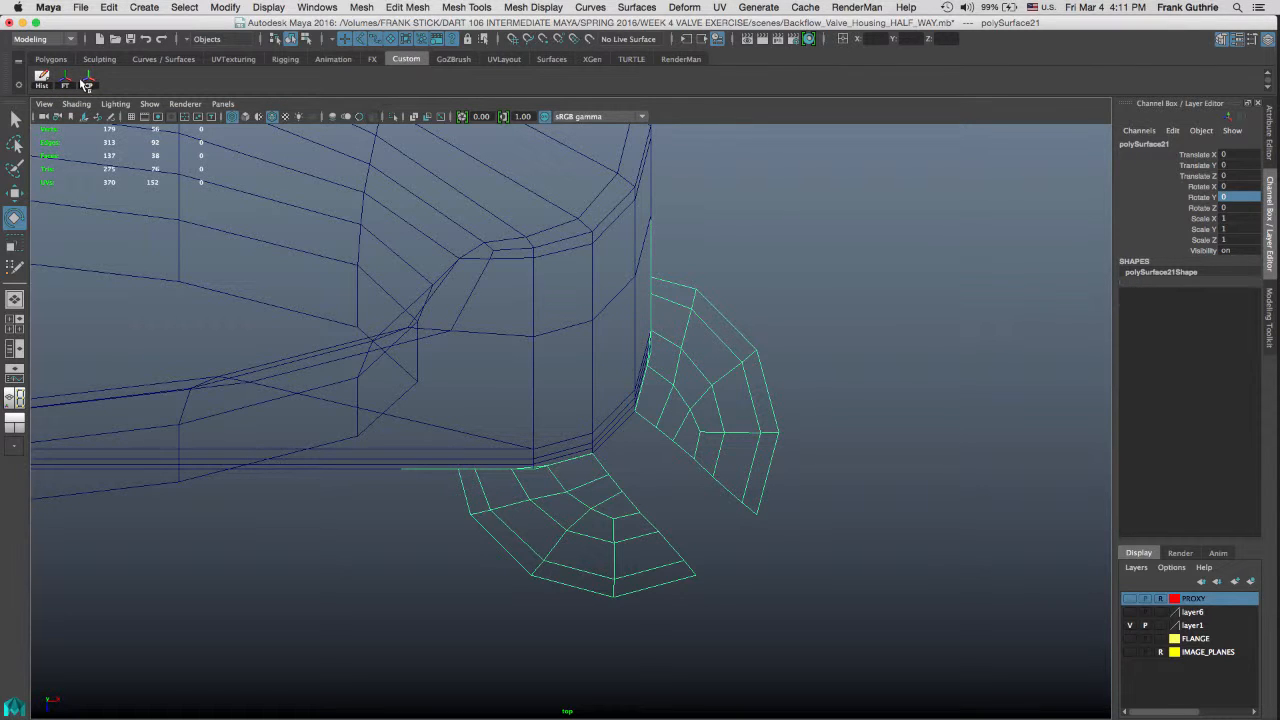
click(90, 84)
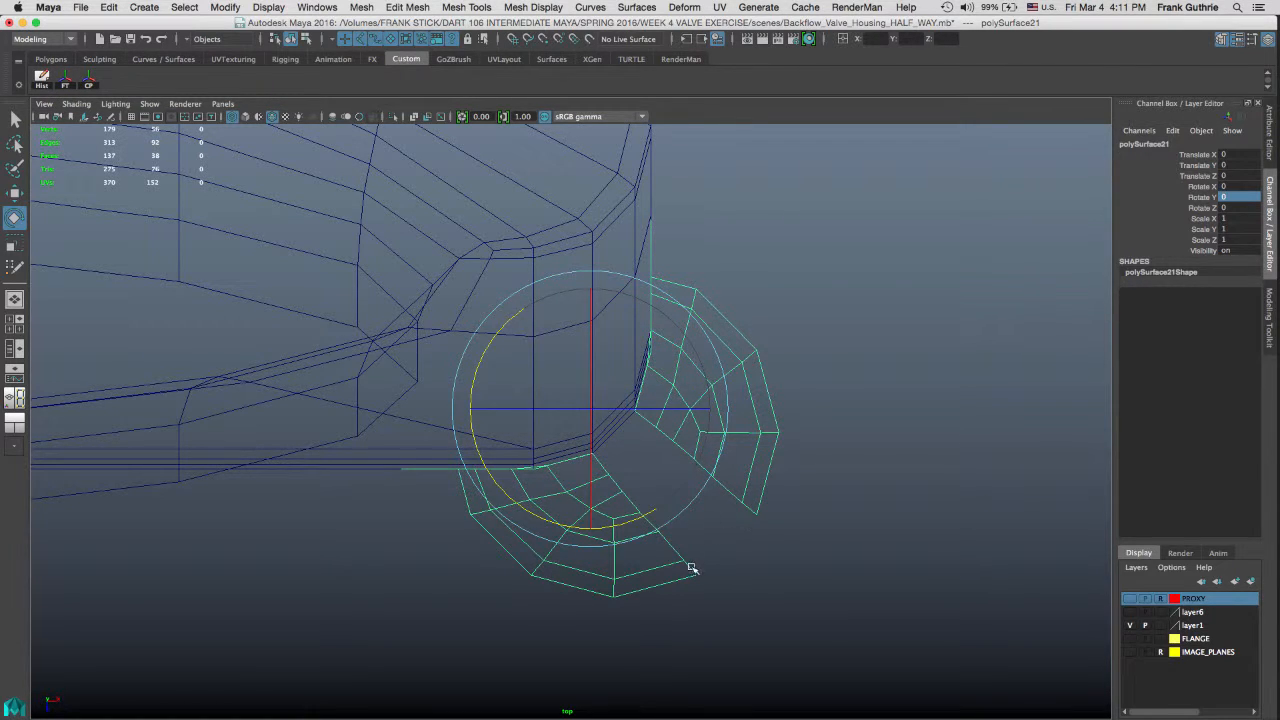
scroll(690, 568, up, 5)
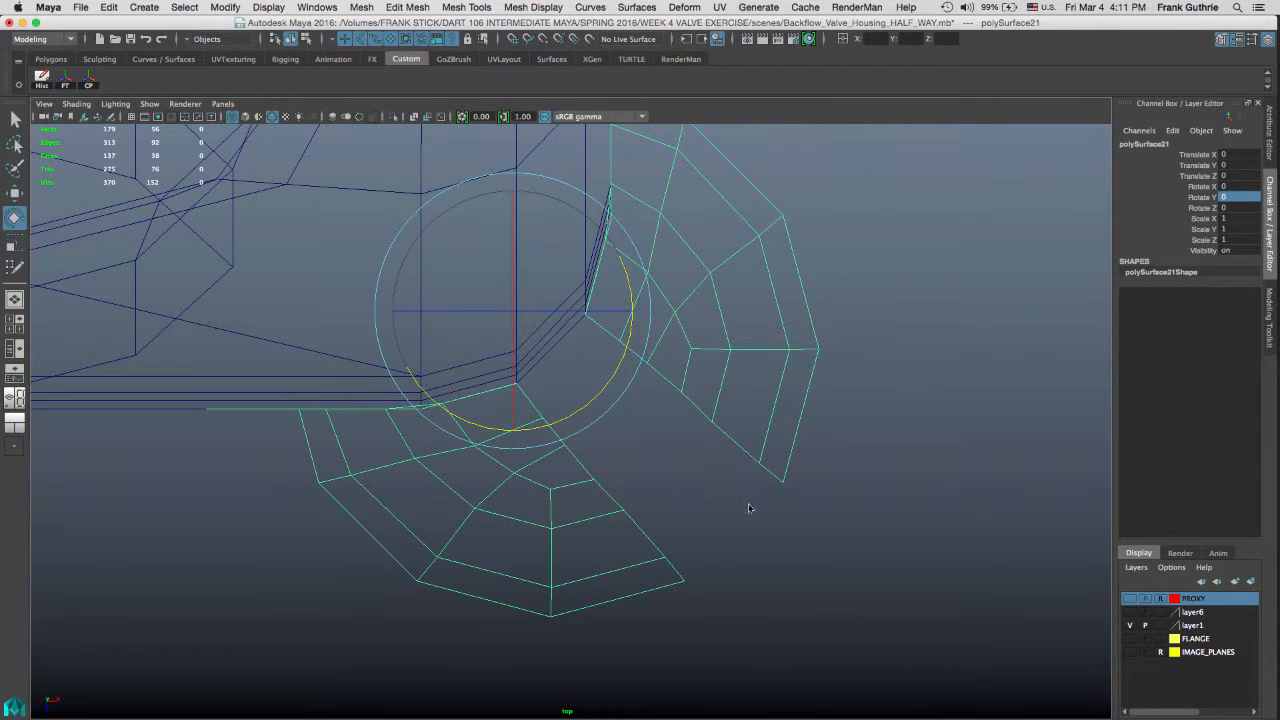
alt+middle_drag(704, 416, 706, 437)
key(q)
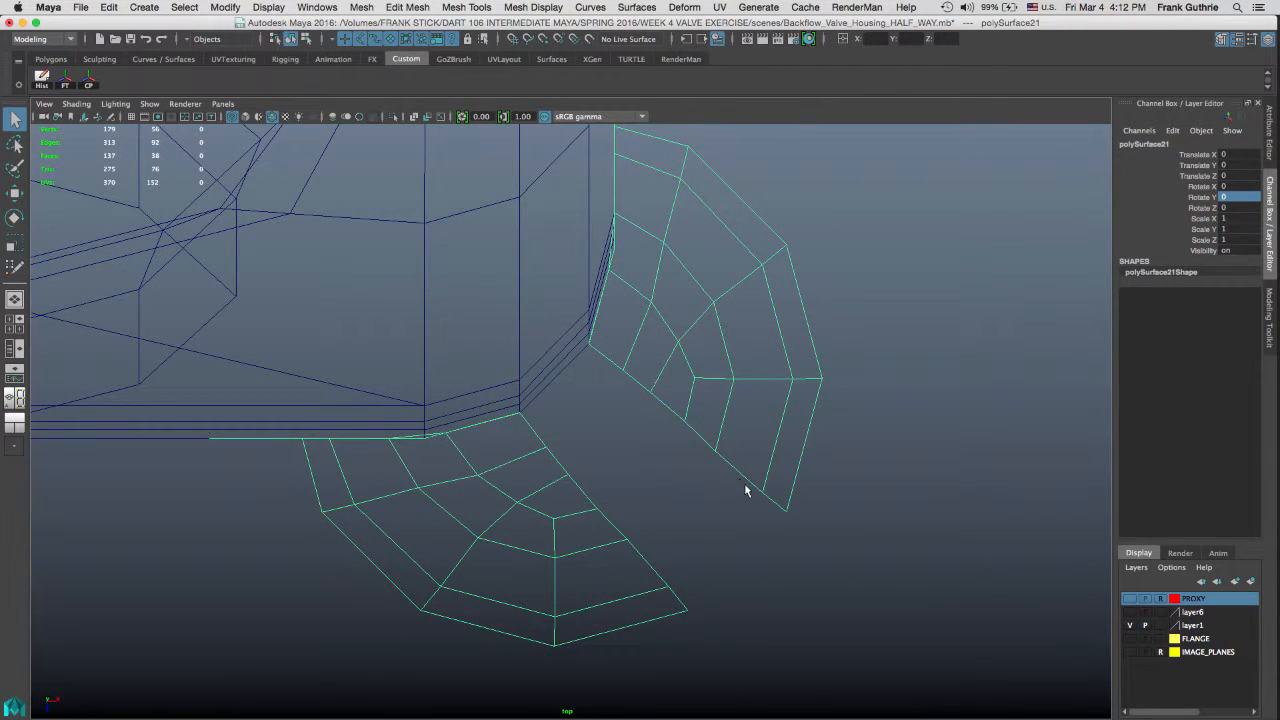
alt+right_drag(713, 485, 1038, 572)
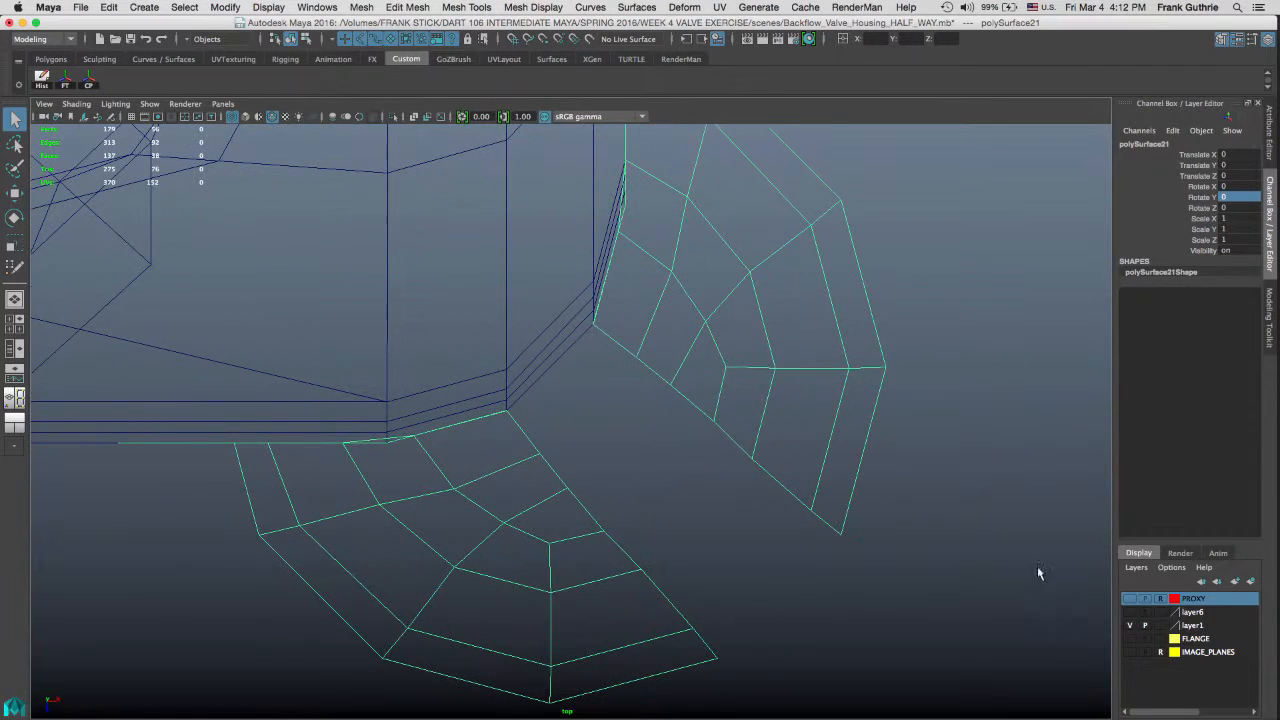
Step: Hide layer1 and return to the perspective view with shaded display
click(1130, 627)
alt+middle_drag(682, 368, 598, 370)
key(space)
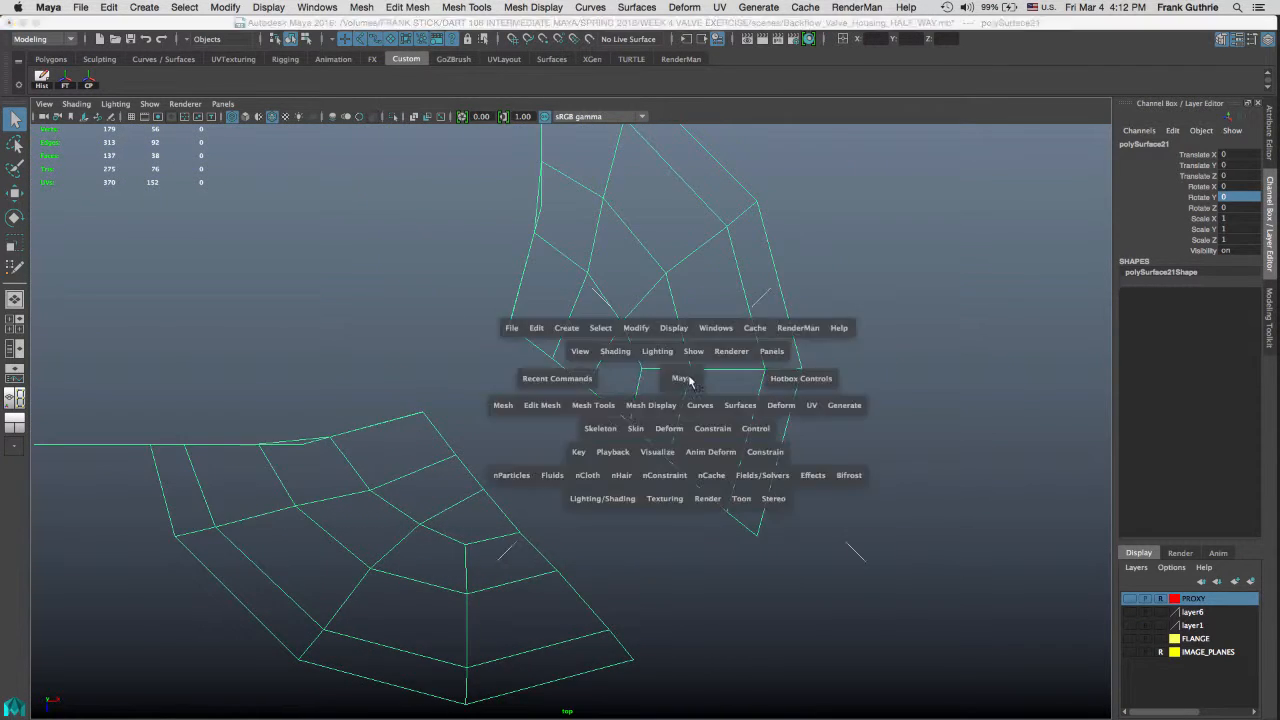
key(space)
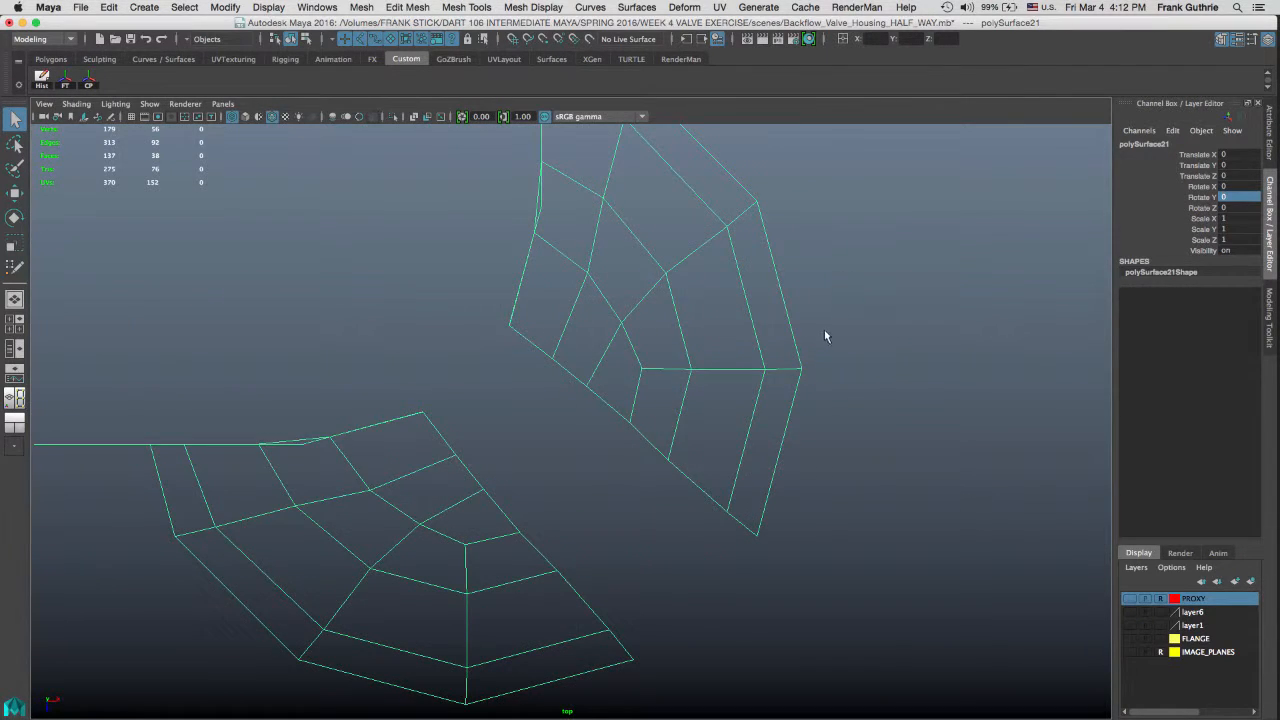
key(space)
drag(826, 334, 826, 298)
mouse_move(743, 380)
alt+mouse_down()
mouse_move(637, 323)
mouse_move(694, 251)
mouse_move(677, 306)
mouse_move(720, 330)
alt+mouse_up()
key(5)
Step: Bridge the facing border edges of the two halves, seven on each side, with Divisions set to 0
click(1269, 325)
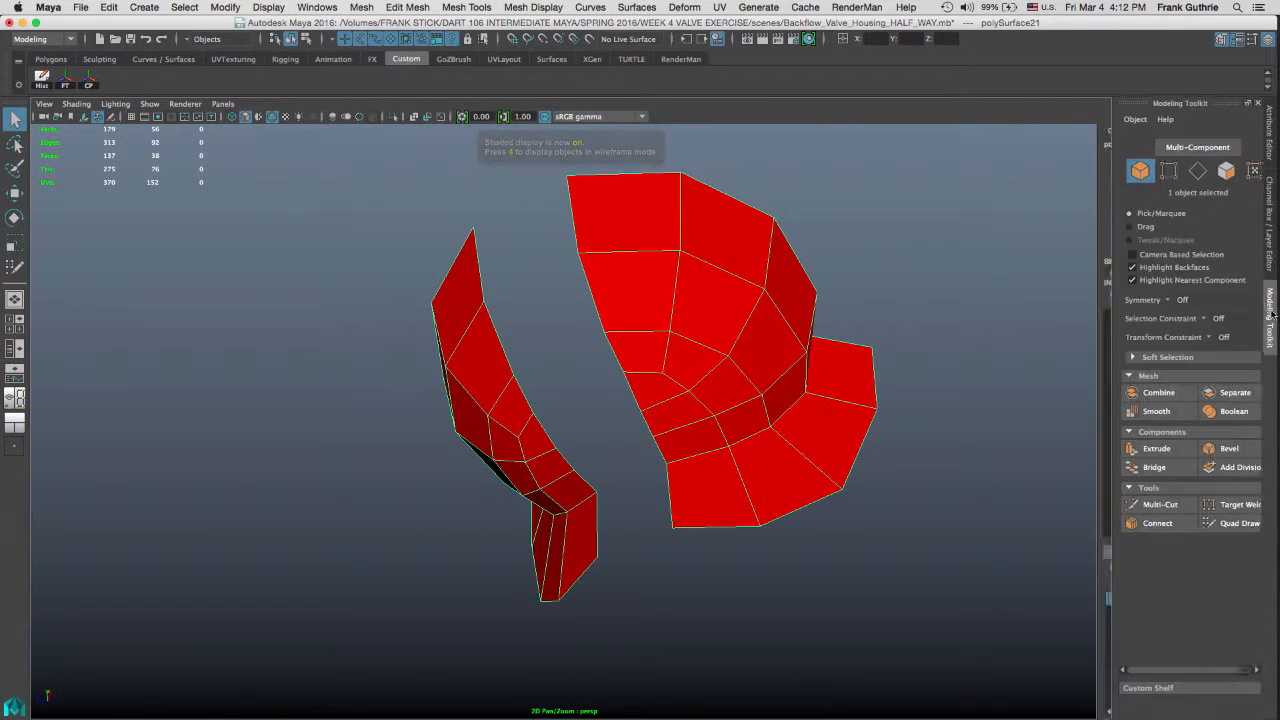
alt+drag(667, 270, 717, 266)
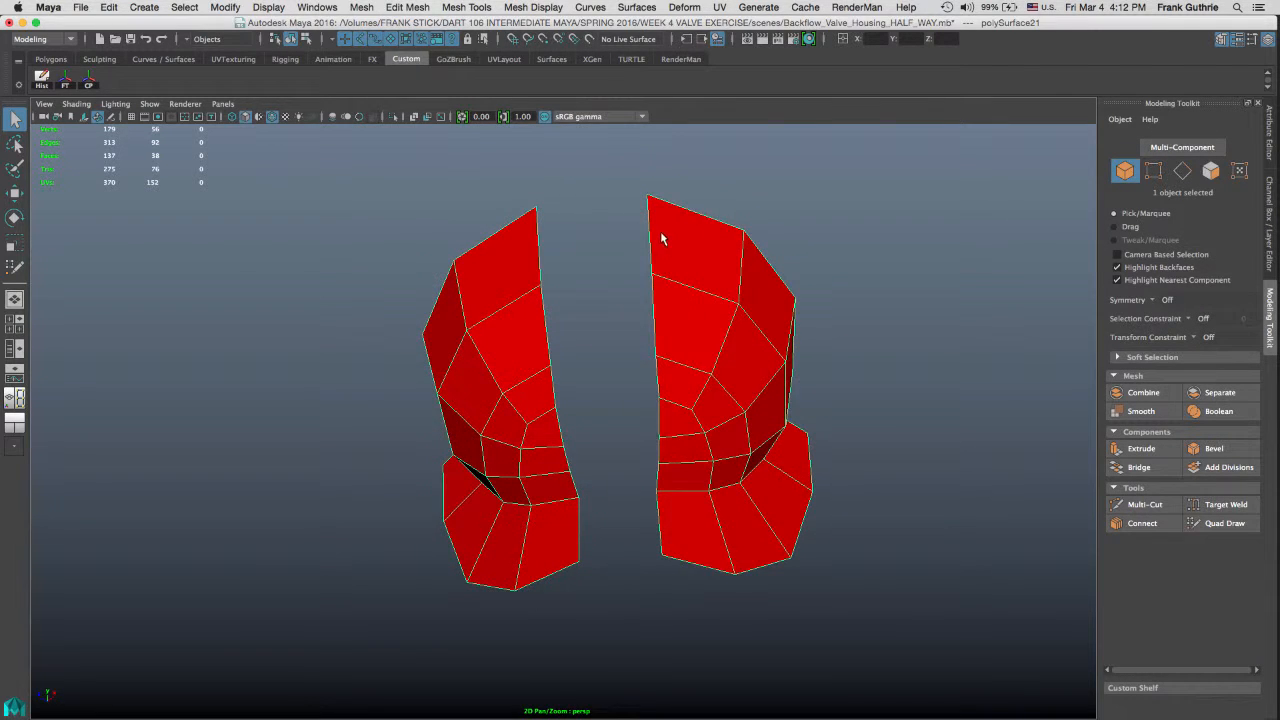
right_drag(660, 234, 687, 220)
alt+drag(687, 220, 625, 254)
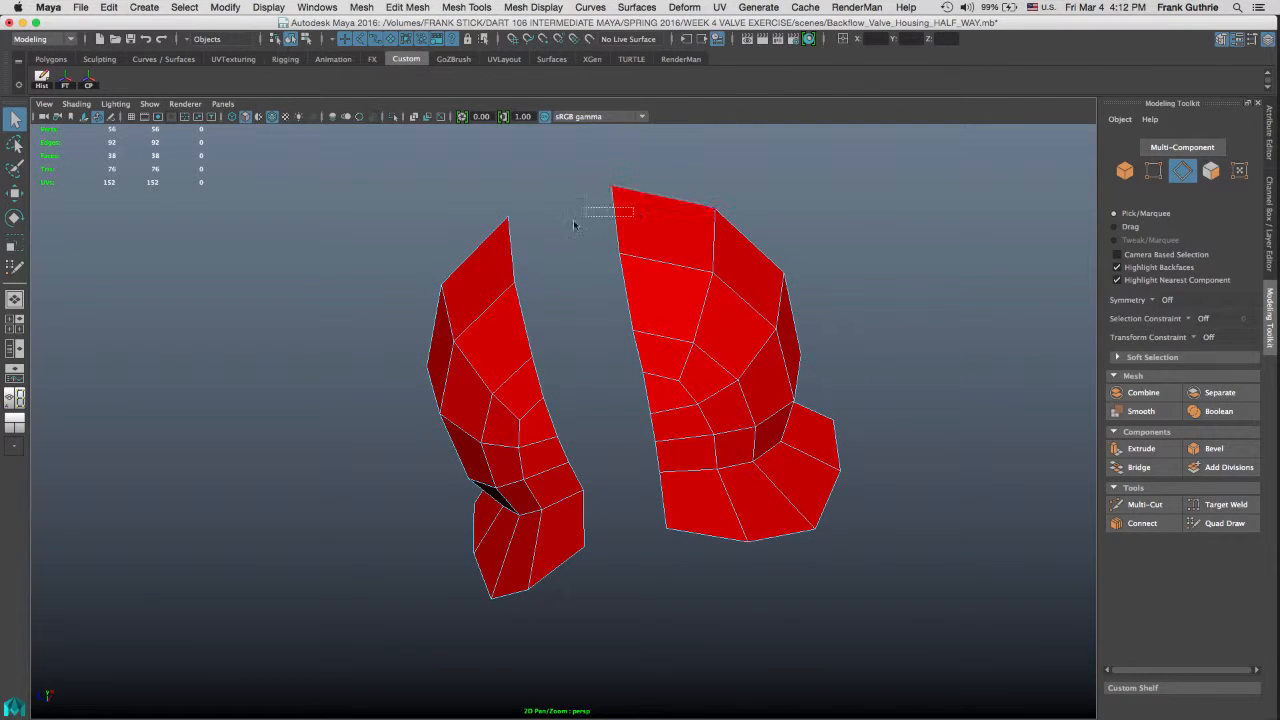
click(607, 250)
shift+click(626, 360)
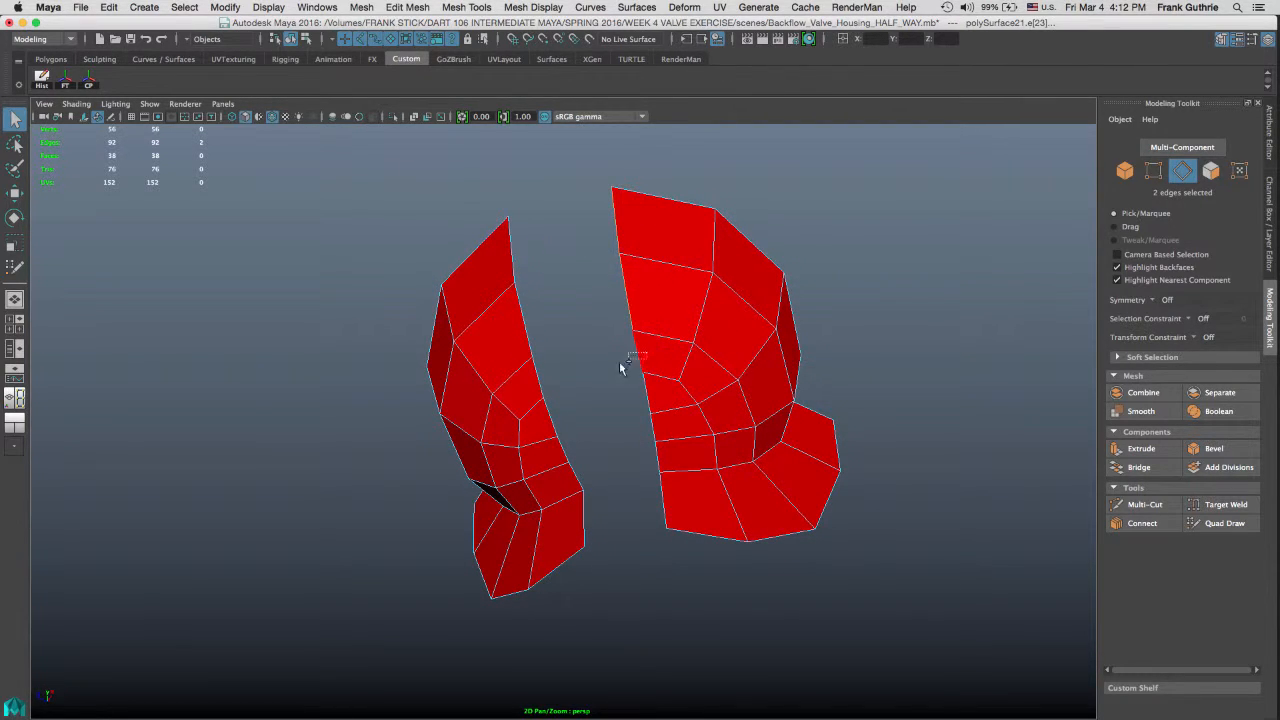
shift+drag(646, 405, 654, 468)
shift+drag(677, 499, 648, 518)
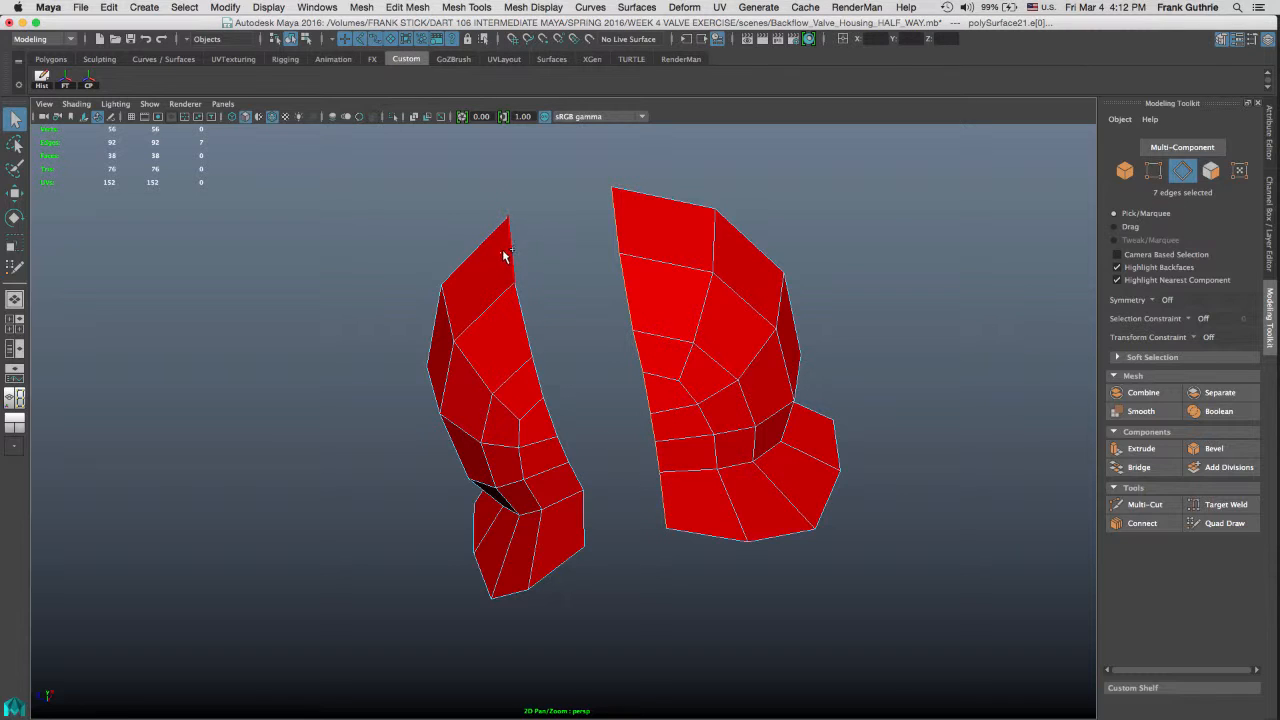
shift+click(504, 252)
shift+click(515, 318)
shift+click(541, 384)
shift+click(553, 412)
shift+click(575, 460)
shift+click(587, 500)
click(1136, 470)
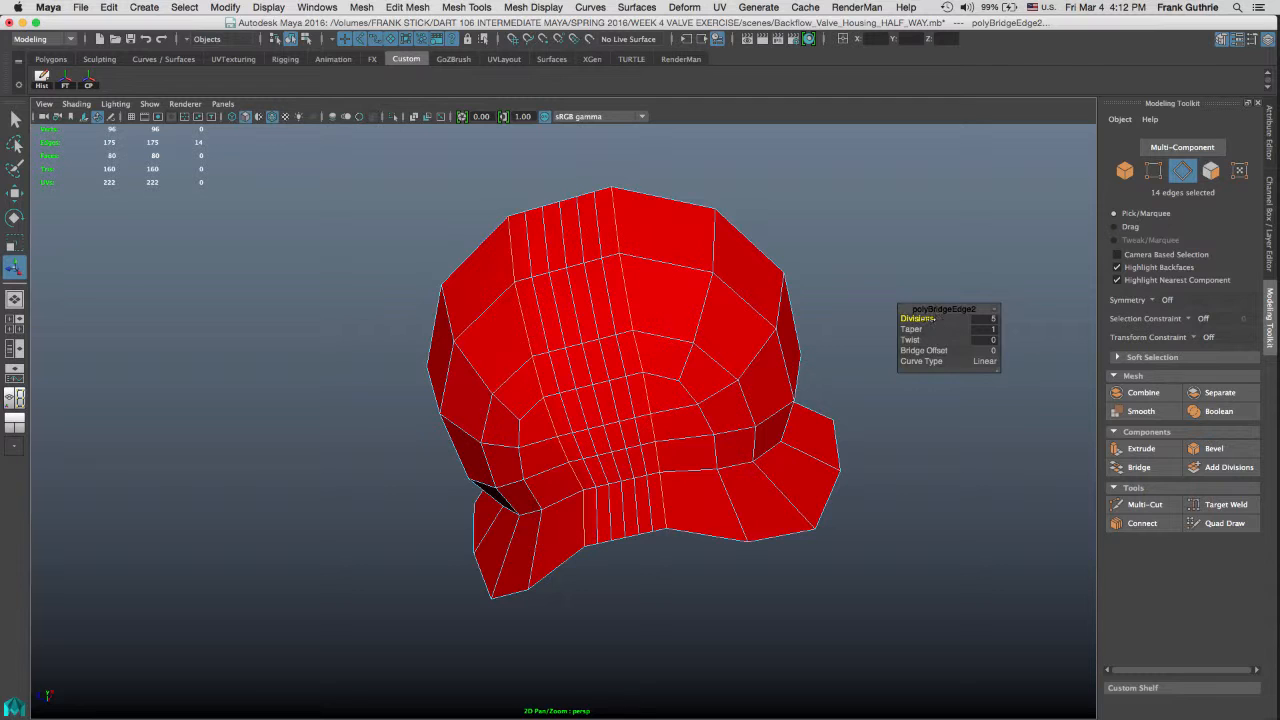
drag(917, 318, 876, 321)
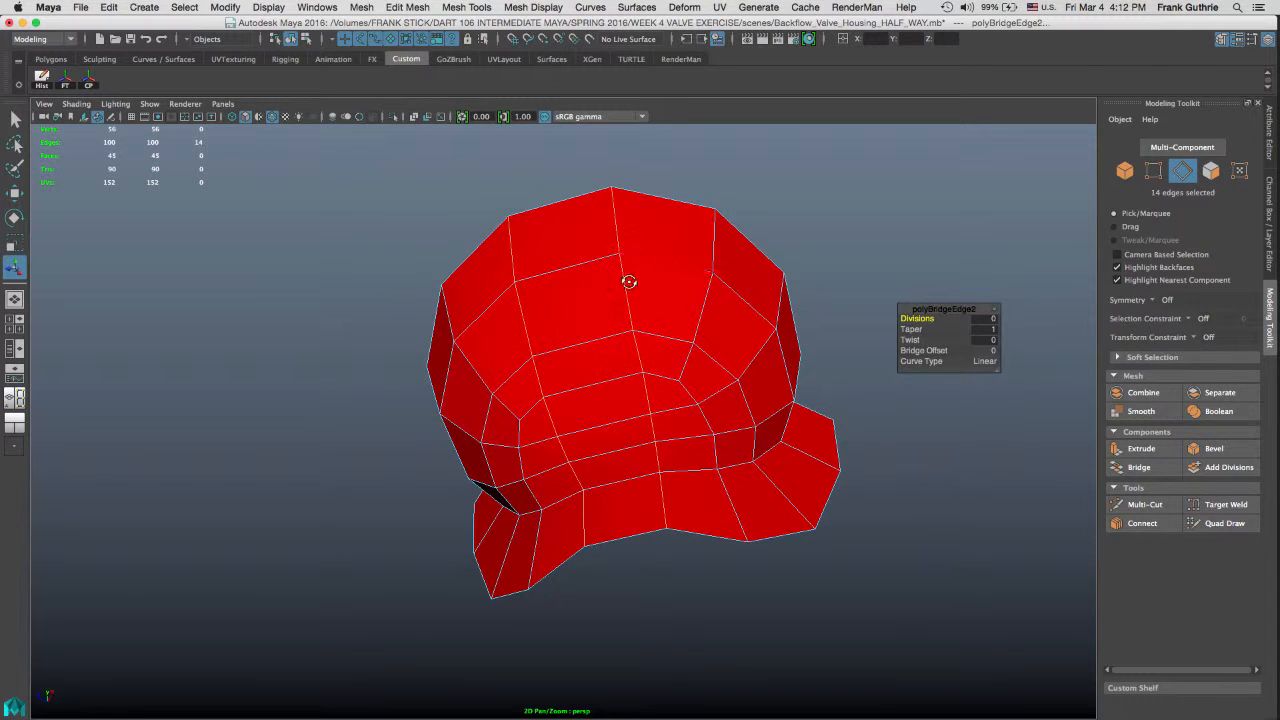
Step: Return the bridged mesh to object mode and inspect it in smooth preview without wireframe on shaded
alt+drag(629, 280, 677, 289)
right_drag(677, 289, 722, 260)
click(722, 260)
alt+drag(722, 260, 700, 340)
key(3)
click(893, 335)
alt+drag(893, 335, 652, 330)
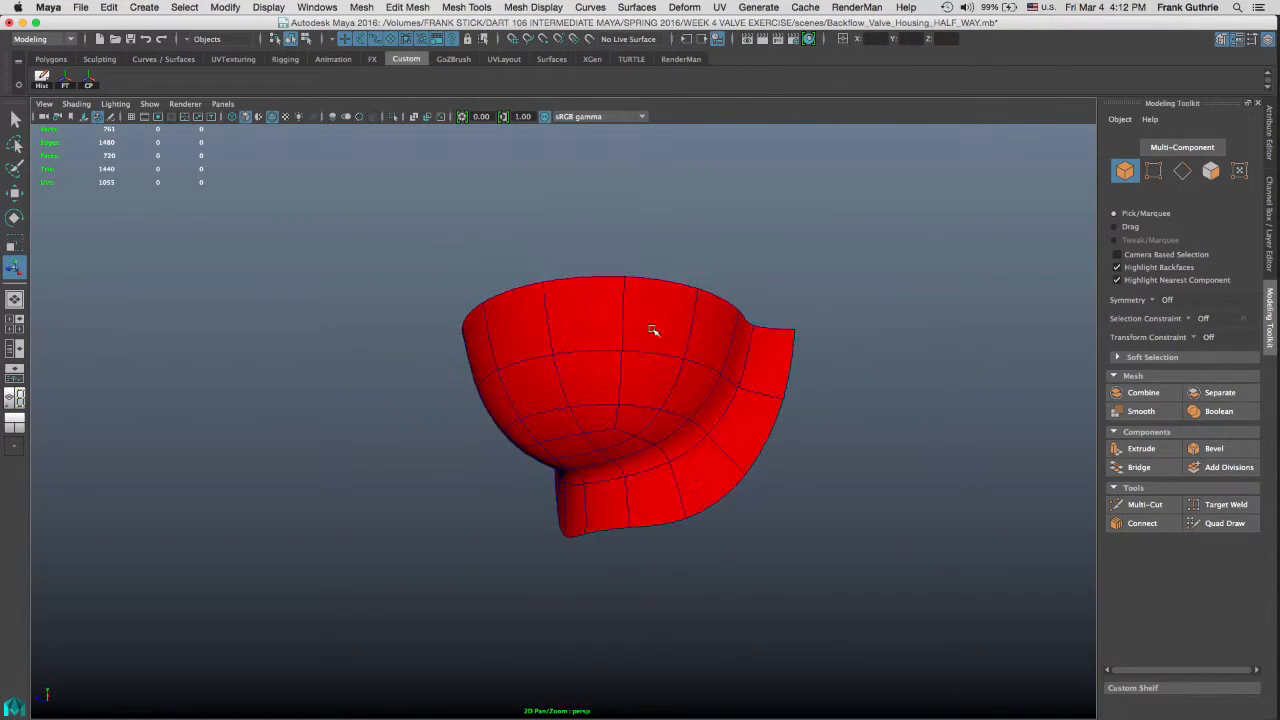
click(272, 116)
mouse_move(846, 283)
alt+mouse_down()
mouse_move(831, 302)
mouse_move(898, 339)
mouse_move(609, 417)
mouse_move(457, 351)
mouse_move(574, 266)
mouse_move(666, 331)
mouse_move(557, 340)
mouse_move(610, 335)
alt+mouse_up()
Step: Show layer1 again and set the red mesh and the grey body below it to unsmoothed display
click(1266, 258)
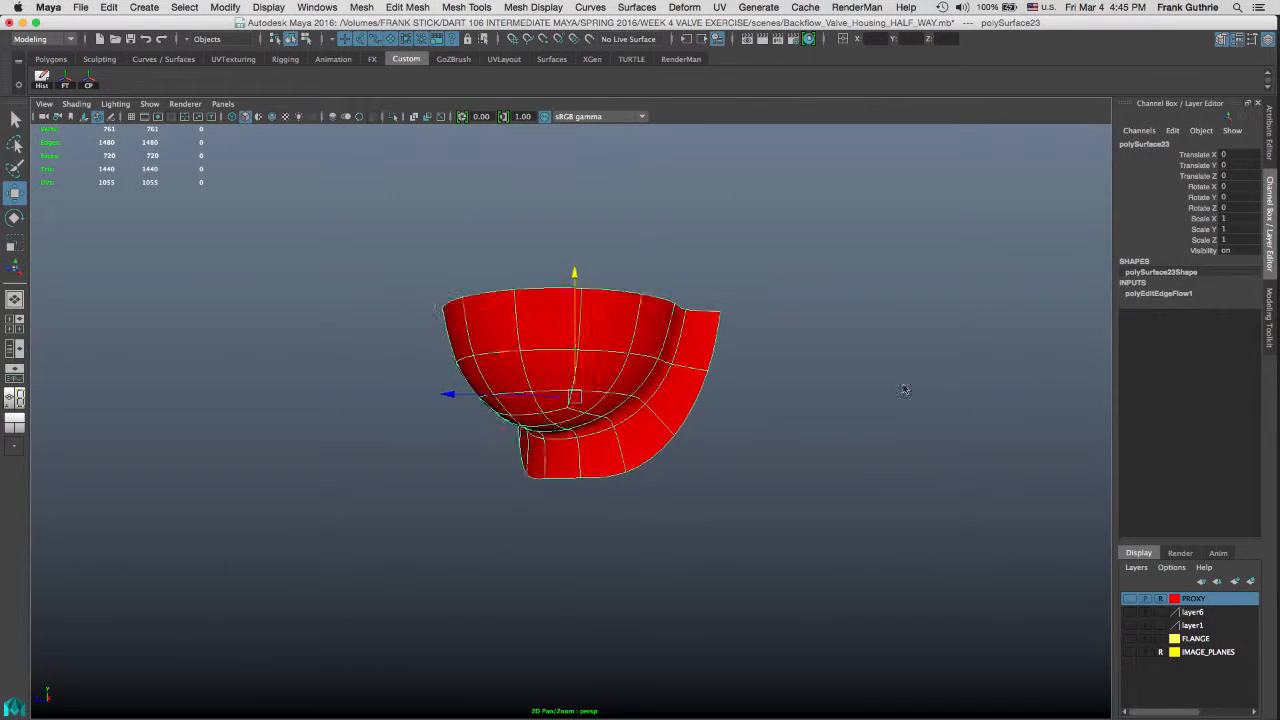
click(812, 377)
alt+drag(812, 378, 820, 402)
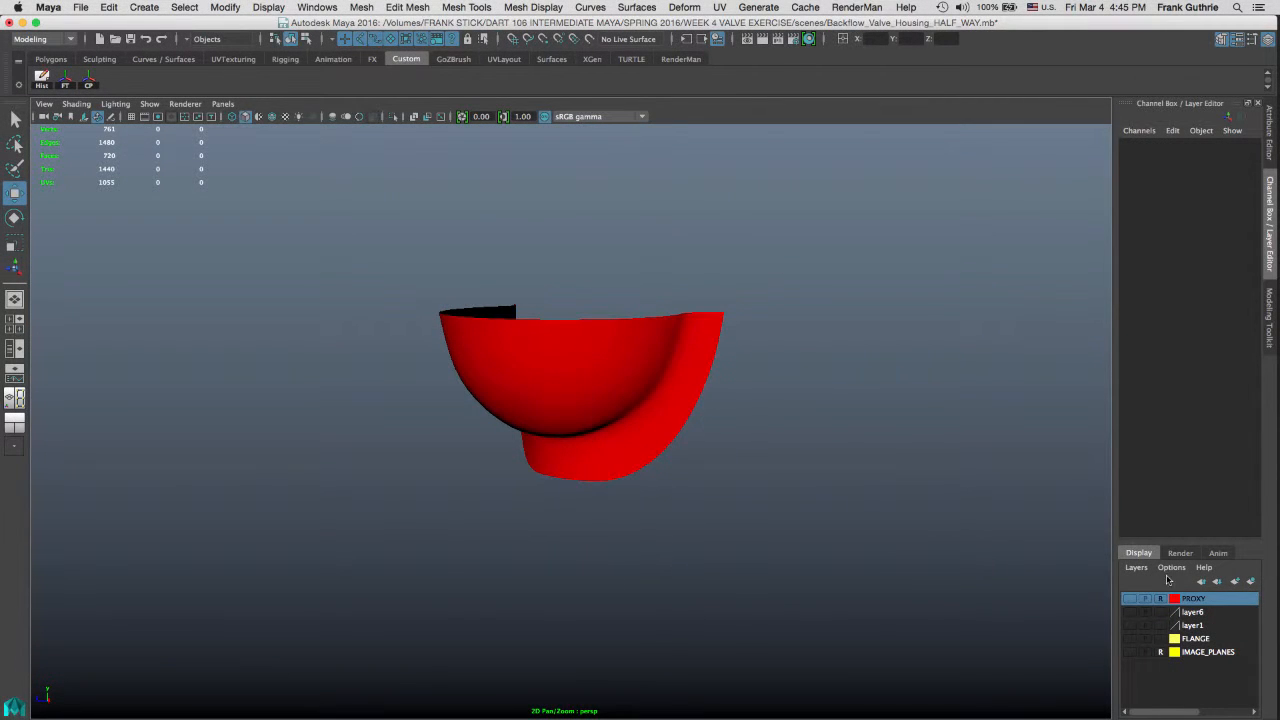
click(1131, 628)
alt+drag(710, 410, 813, 319)
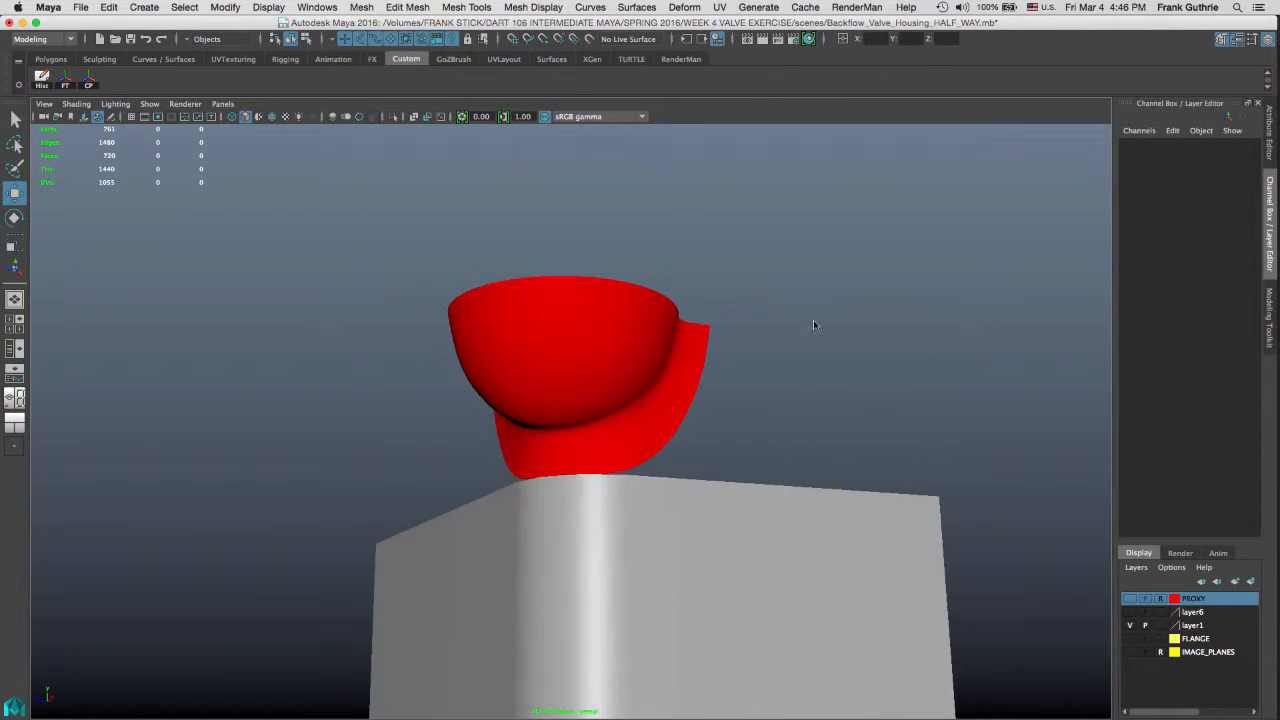
click(549, 517)
key(1)
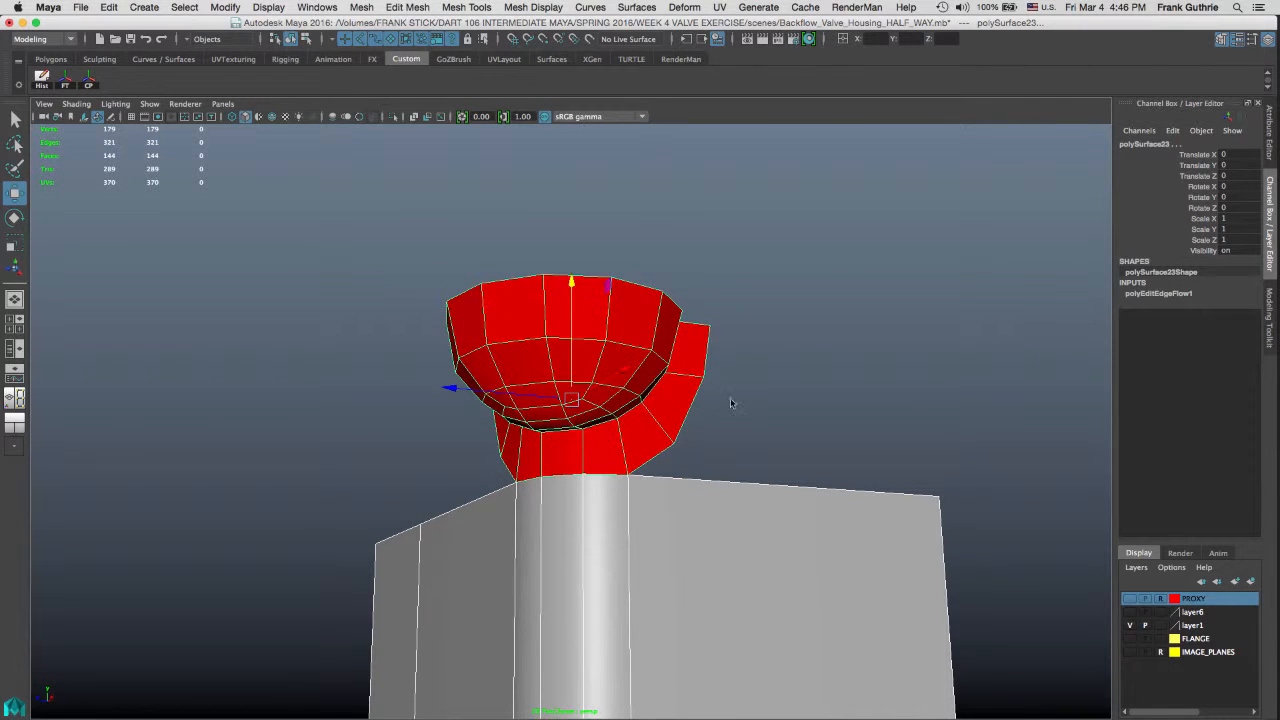
Step: Assign the same grey material to the red mesh and the layer1 body
click(760, 370)
alt+drag(760, 370, 716, 340)
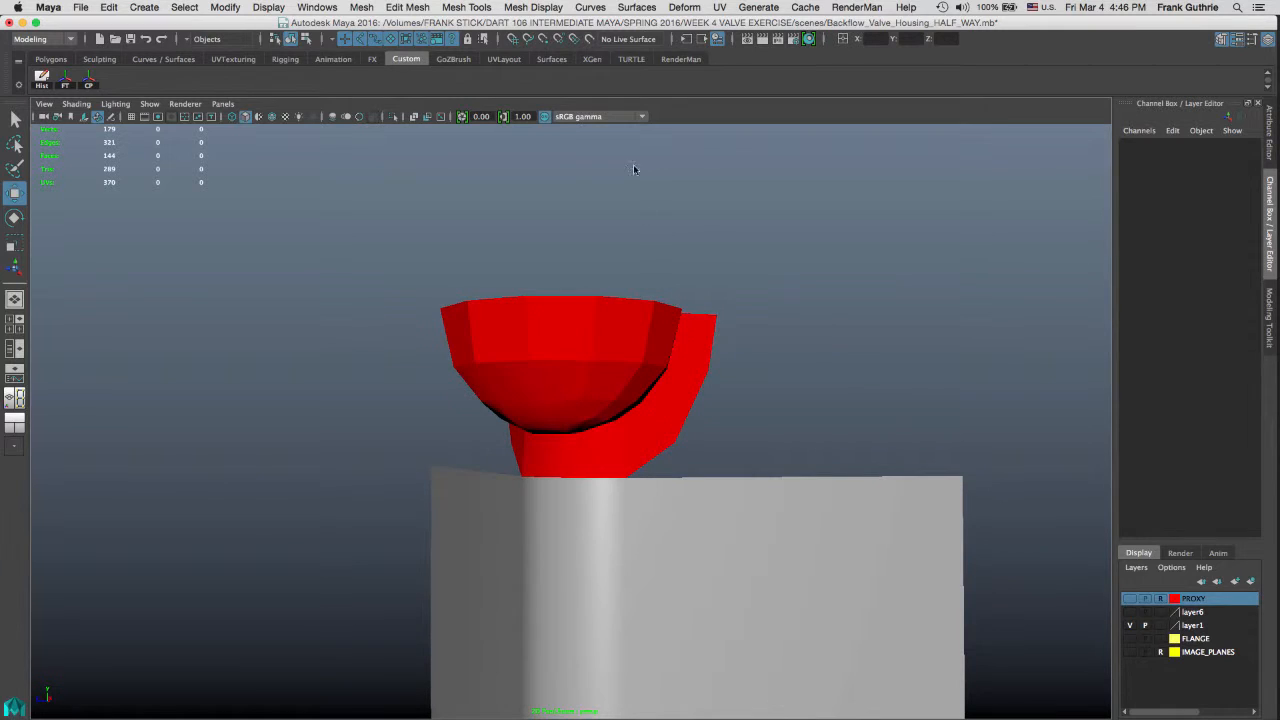
drag(920, 279, 602, 420)
click(808, 40)
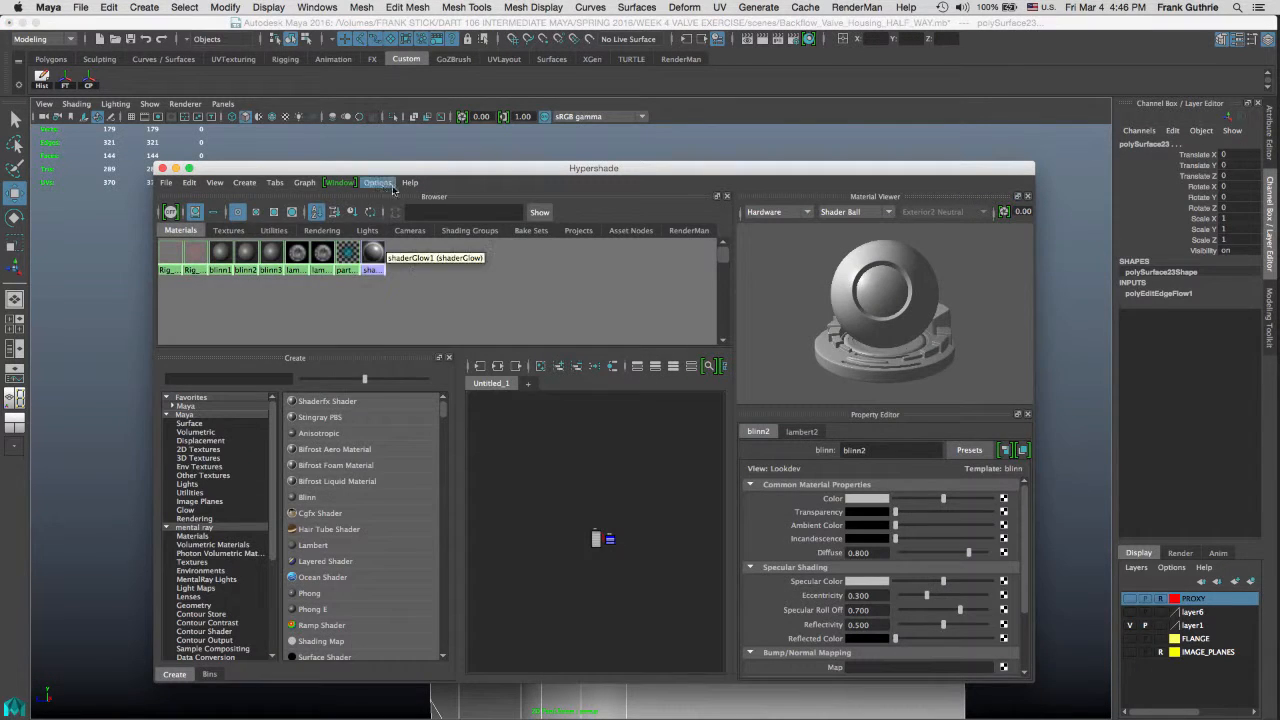
click(163, 168)
click(699, 428)
drag(688, 512, 690, 508)
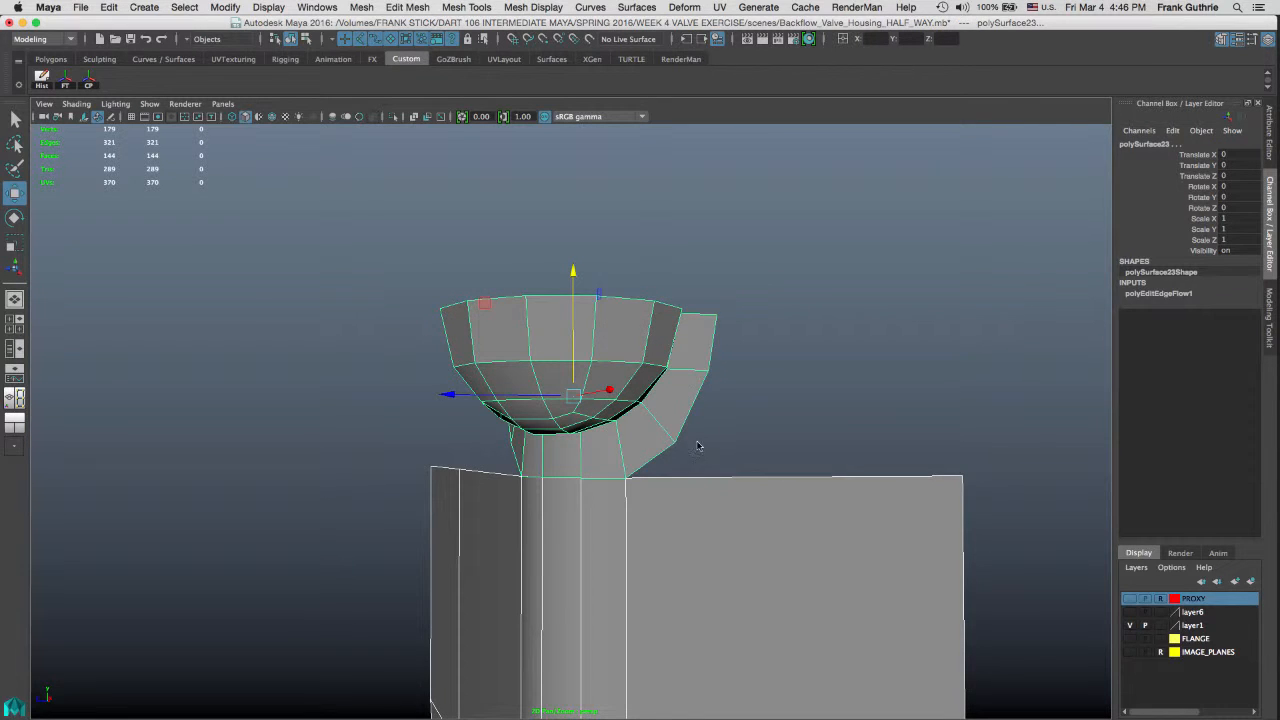
Step: Extrude the three open side edges of the cup-shaped mesh's skirt and pull the new edges out along Z above the body
alt+drag(690, 414, 712, 356)
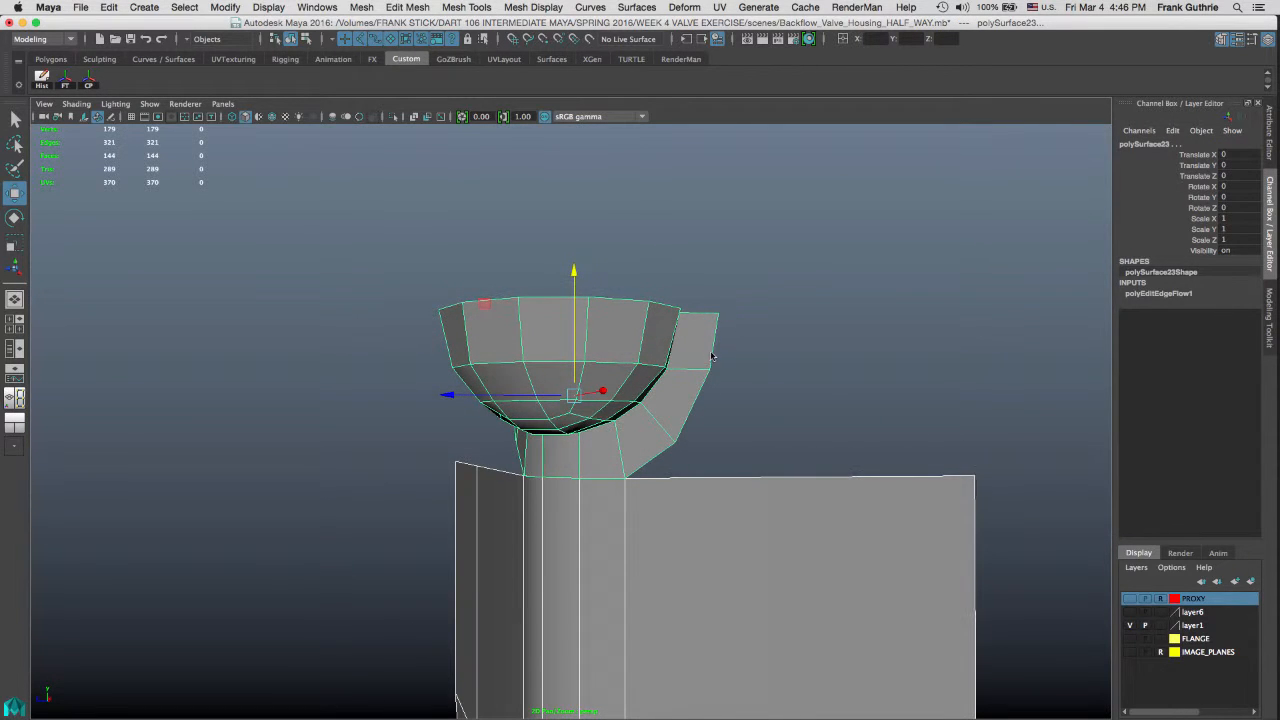
right_drag(714, 368, 719, 323)
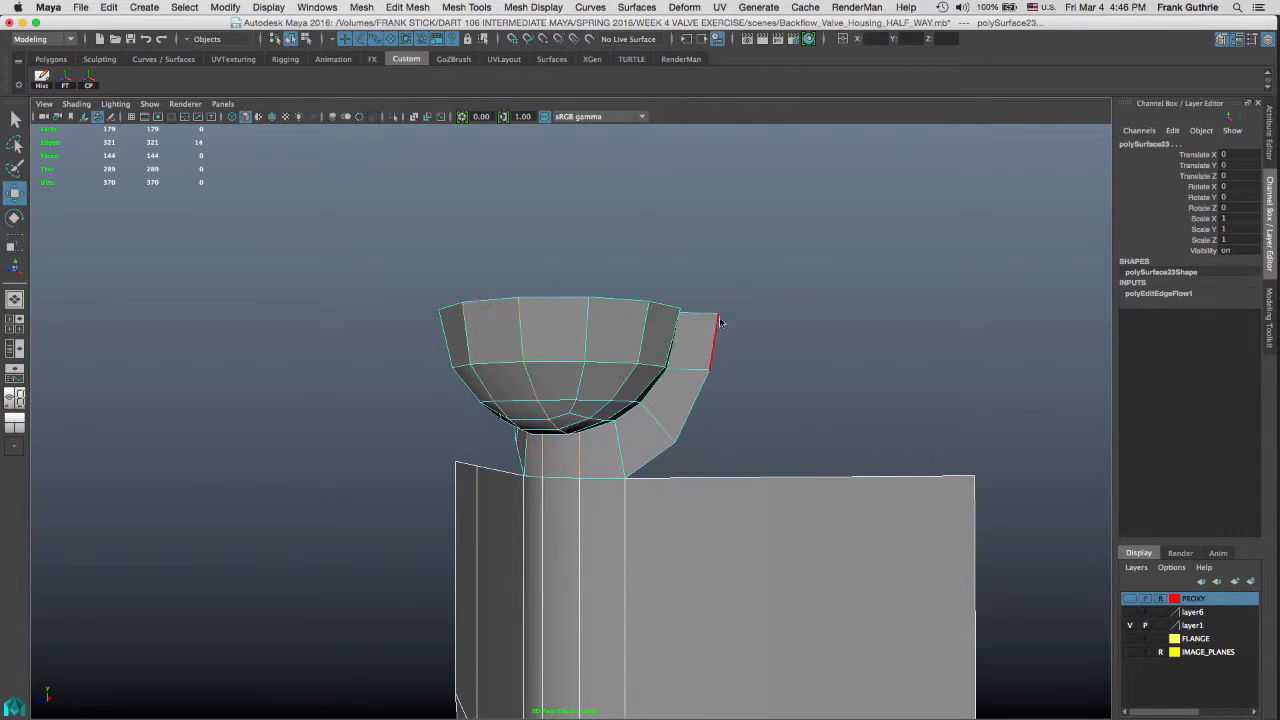
click(726, 420)
drag(695, 349, 739, 356)
shift+click(693, 406)
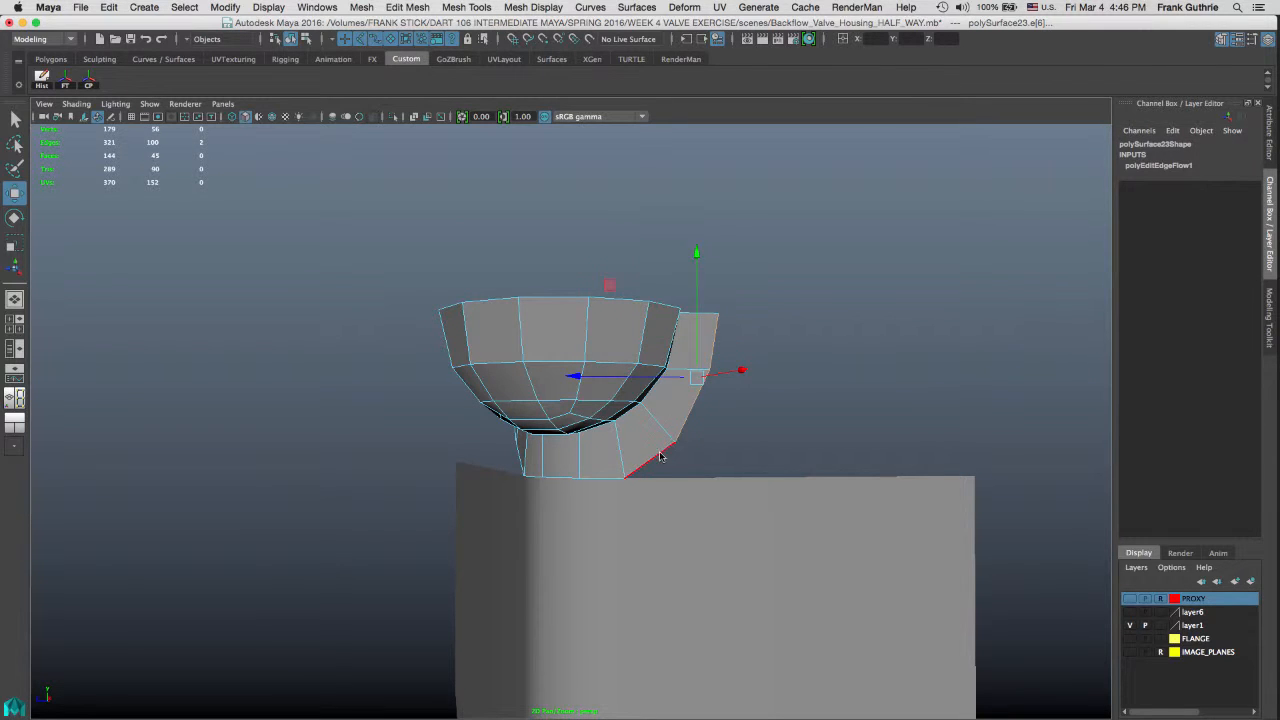
shift+click(660, 454)
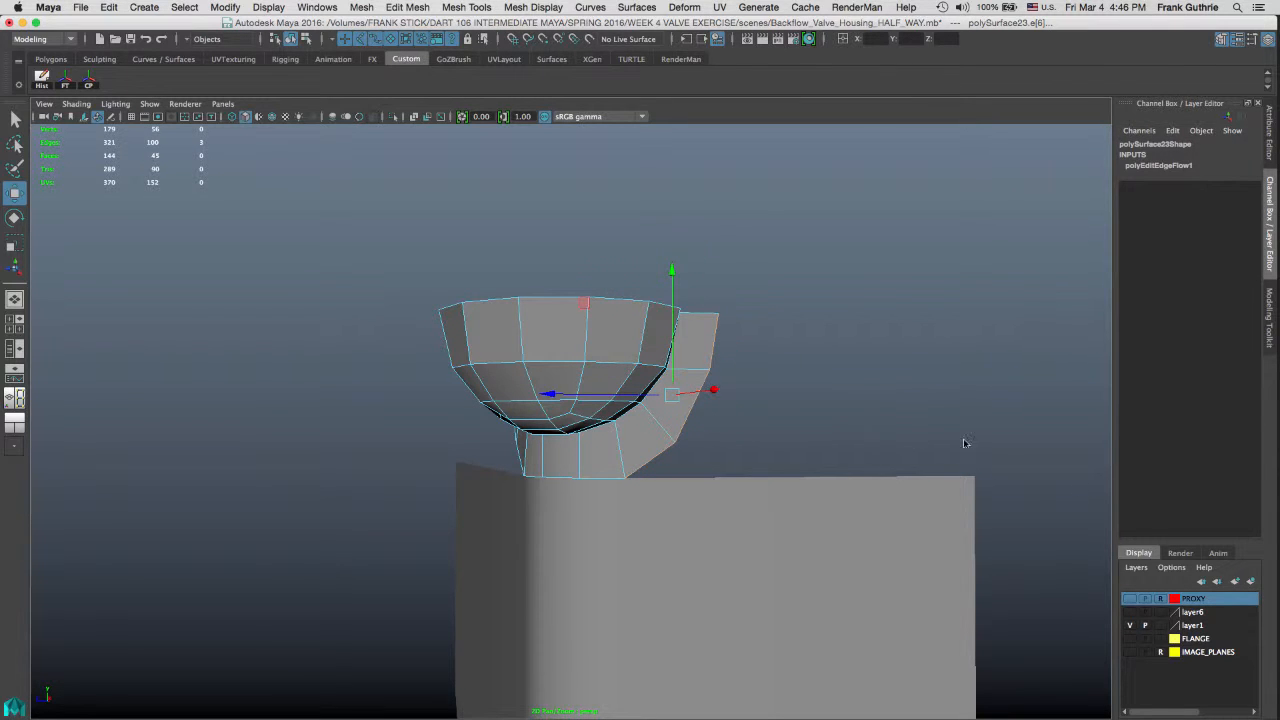
click(1269, 320)
click(1141, 448)
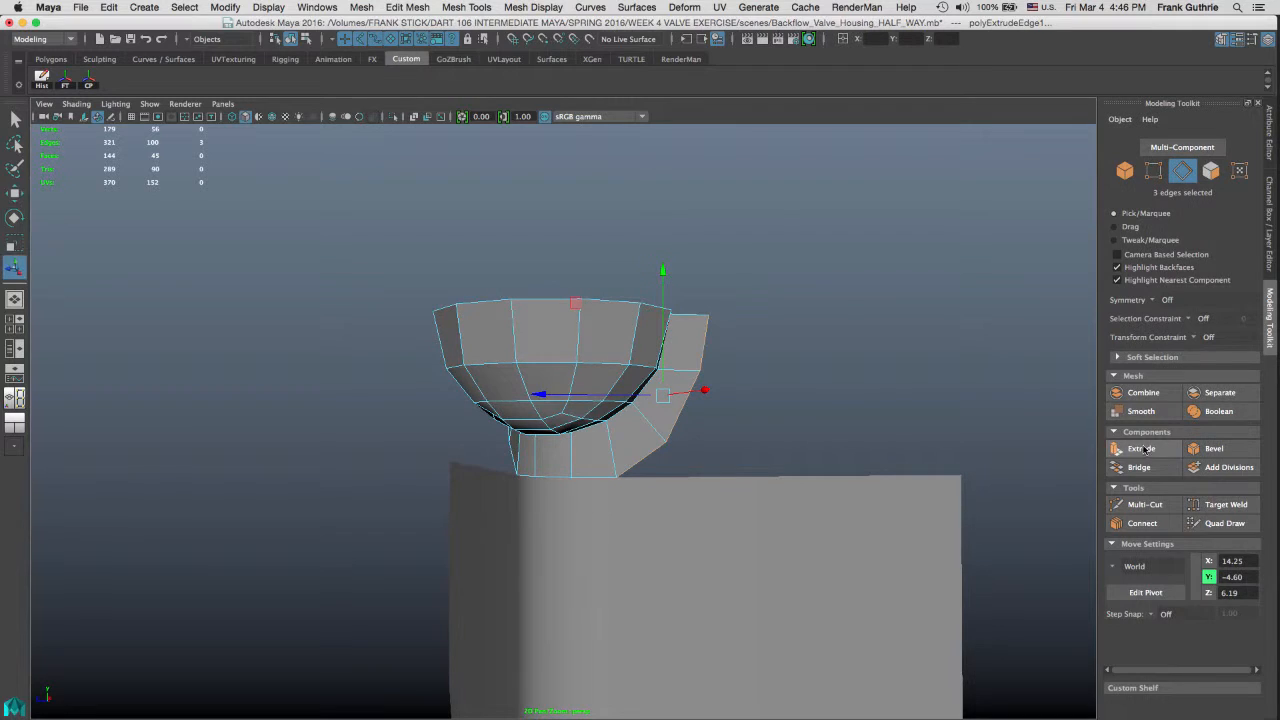
key(w)
drag(548, 397, 664, 405)
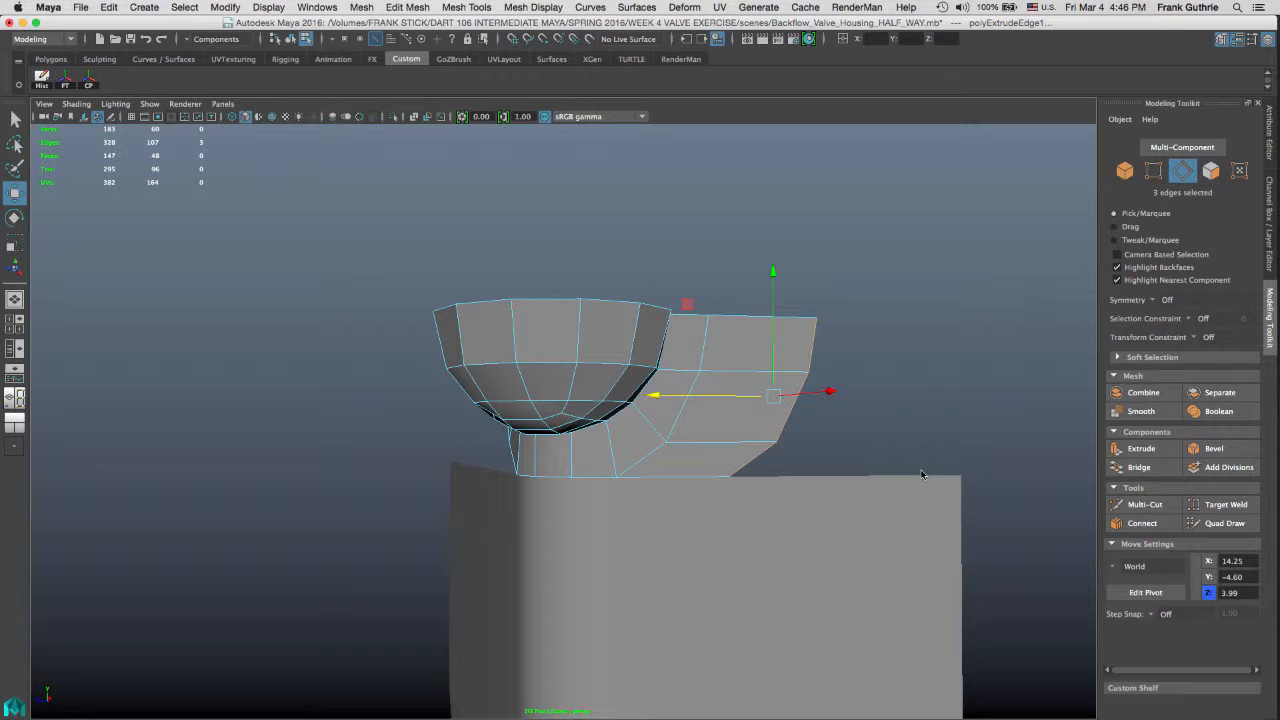
Step: Snap the extruded edges along Z to the body's far border so they end at Z 0
middle_drag(947, 482, 962, 478)
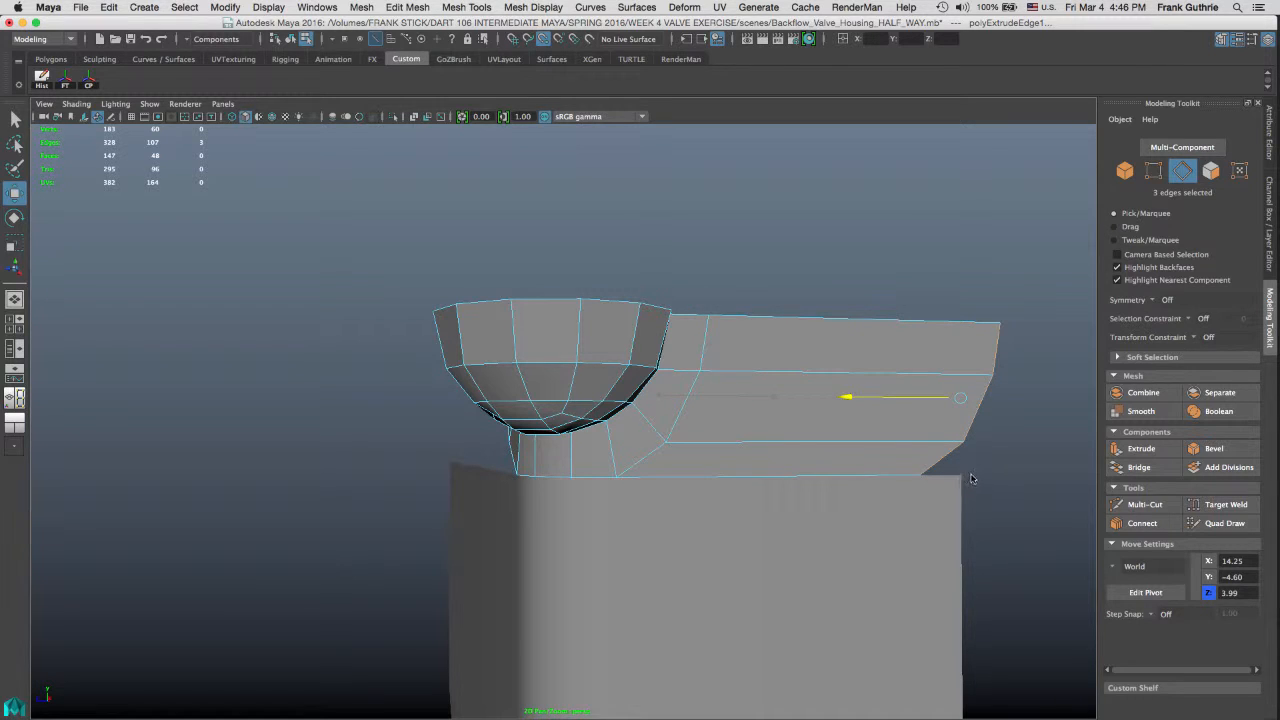
drag(857, 397, 766, 397)
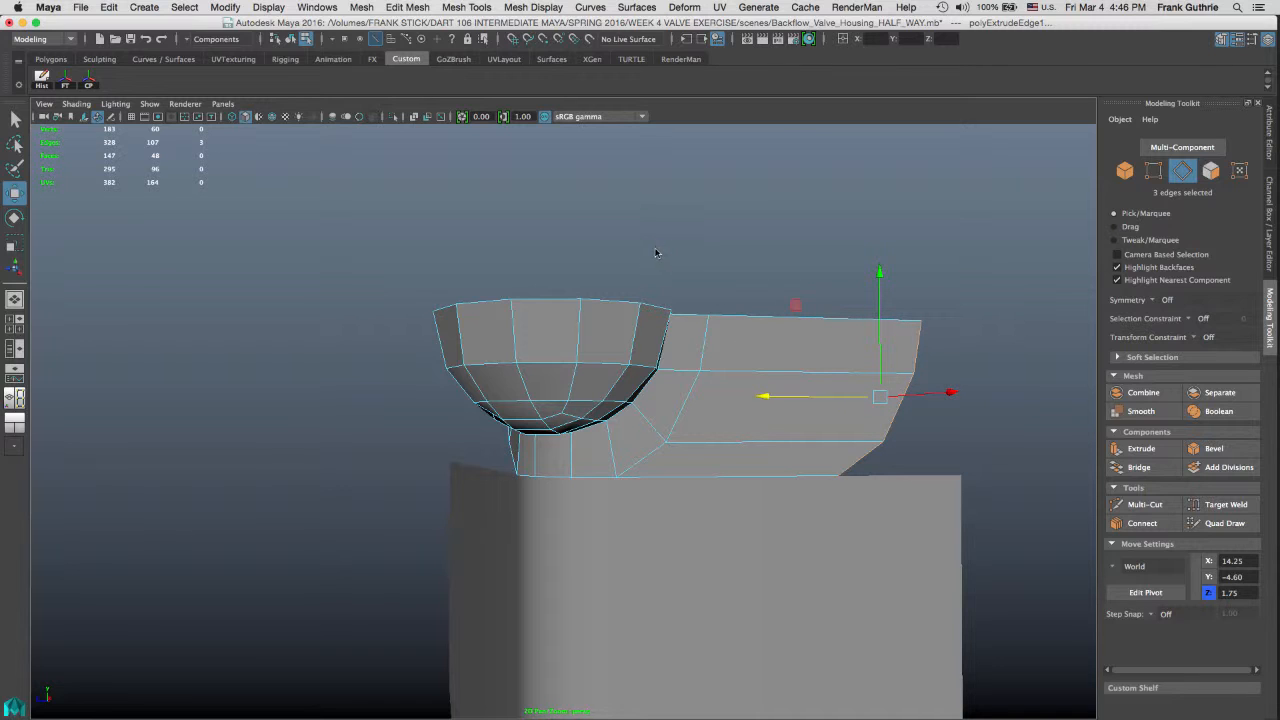
right_drag(639, 215, 692, 242)
mouse_move(766, 400)
mouse_down()
mouse_move(749, 397)
mouse_move(772, 398)
mouse_up()
key(z)
key(z)
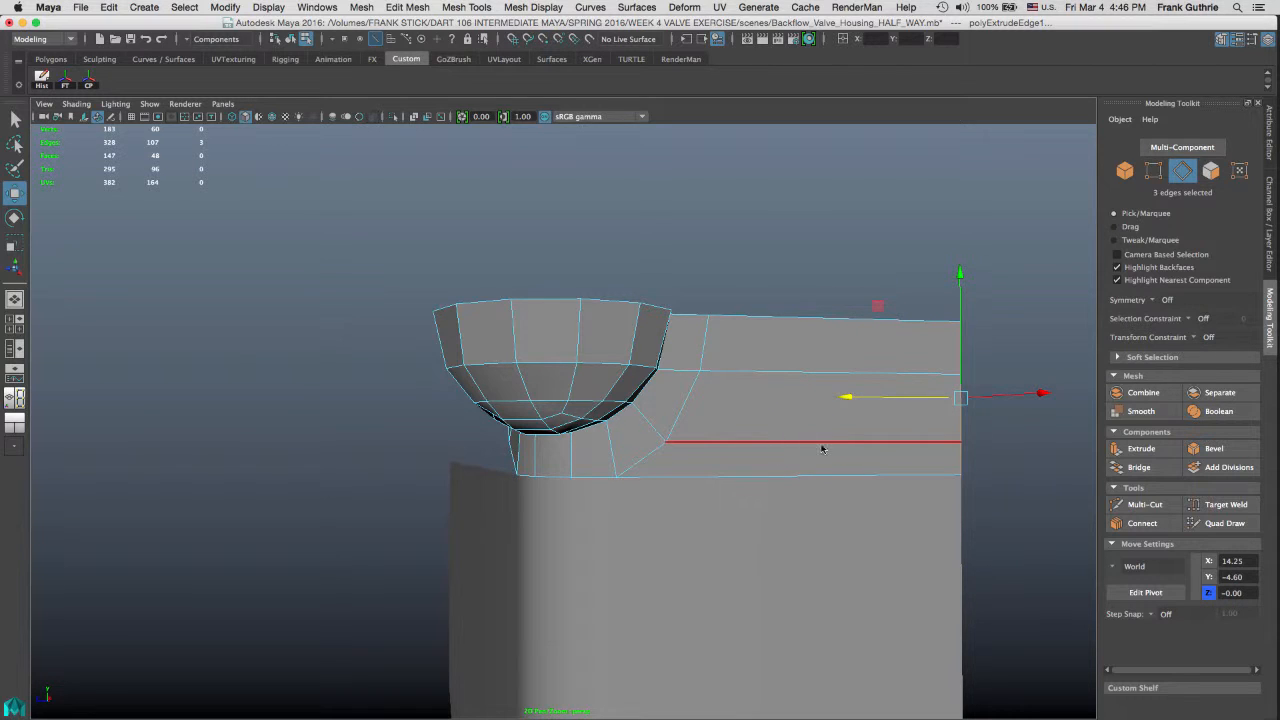
Step: Extrude the three open edges on the opposite side of the skirt and pull them out along X above the body
alt+drag(823, 449, 860, 530)
key(z)
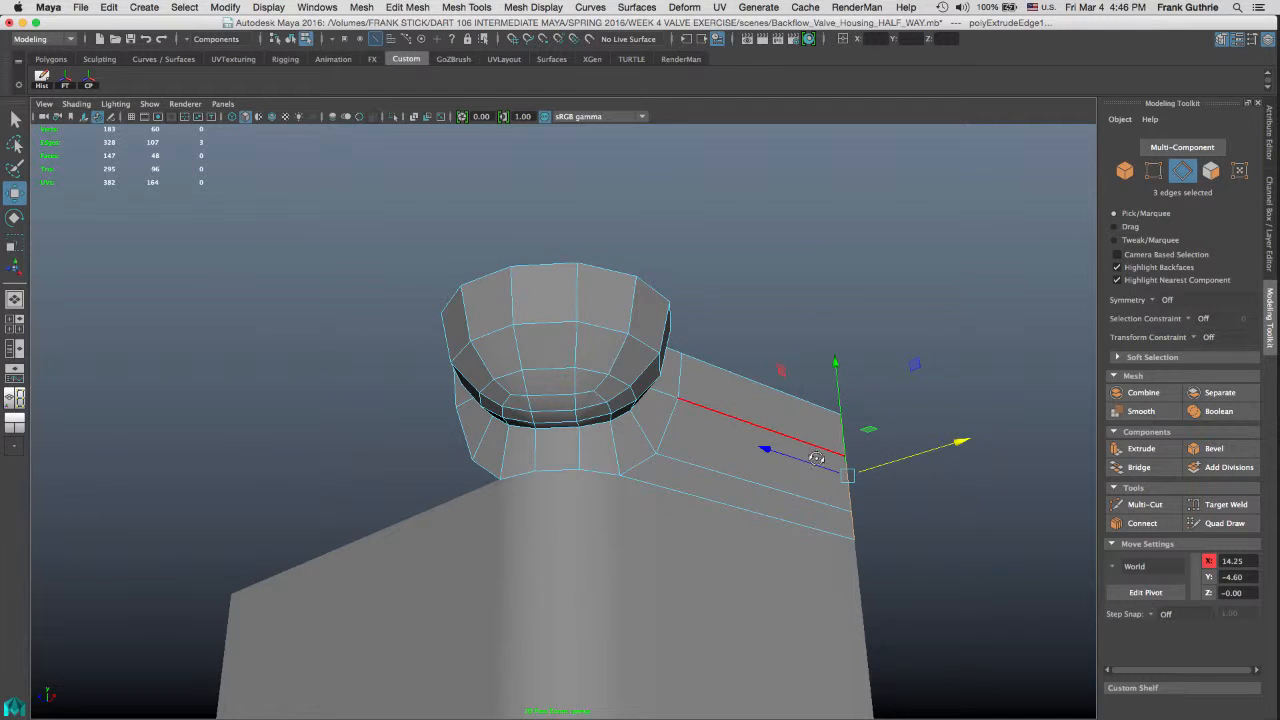
alt+drag(840, 460, 917, 419)
alt+middle_drag(832, 367, 887, 377)
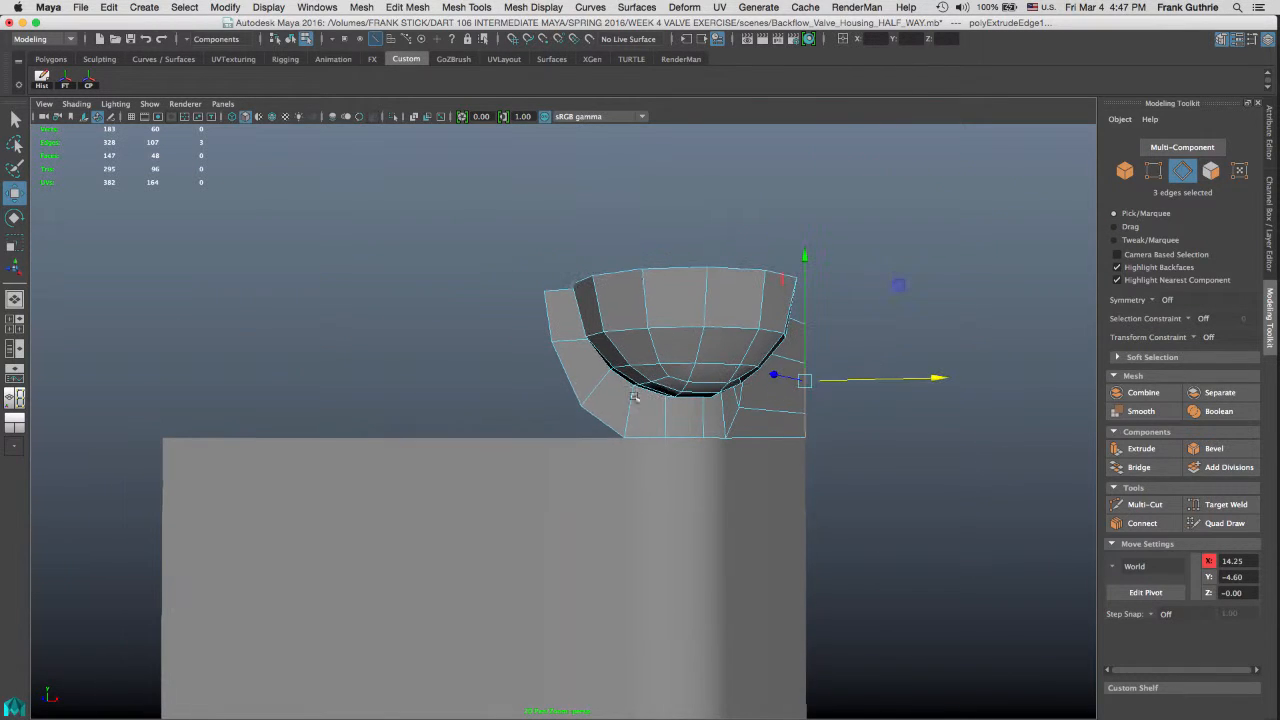
click(602, 421)
shift+click(567, 385)
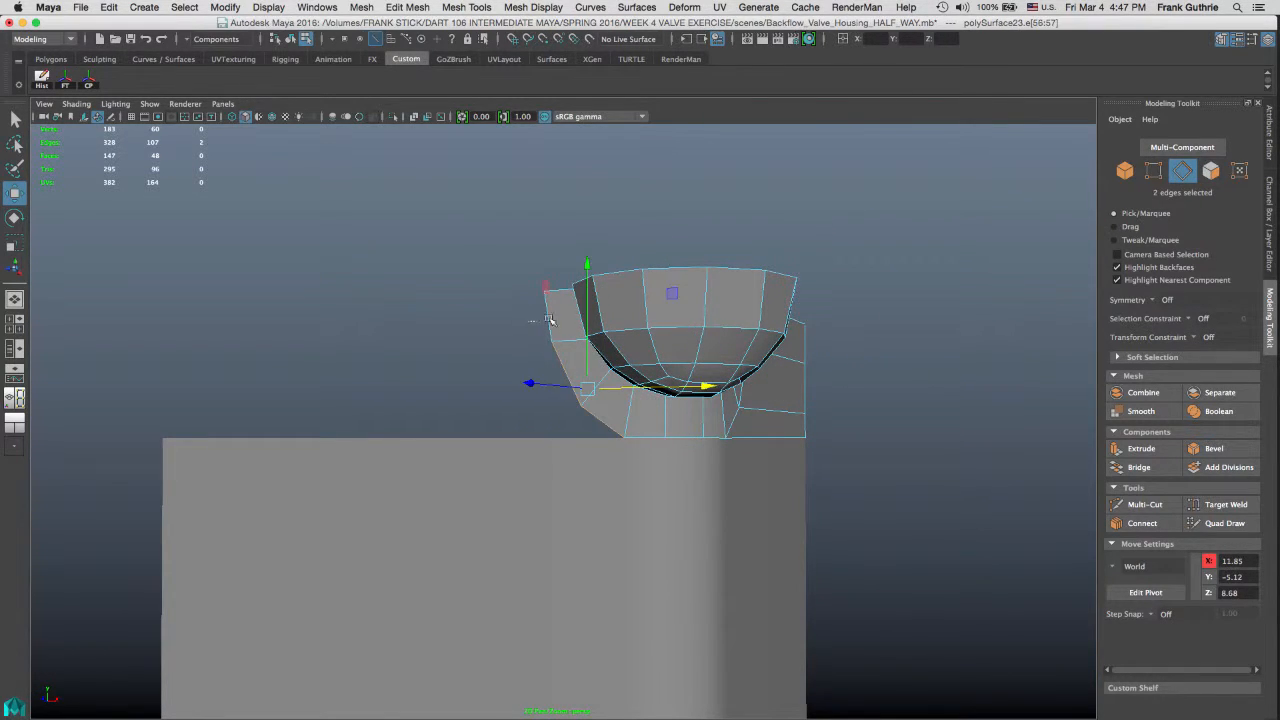
shift+click(550, 323)
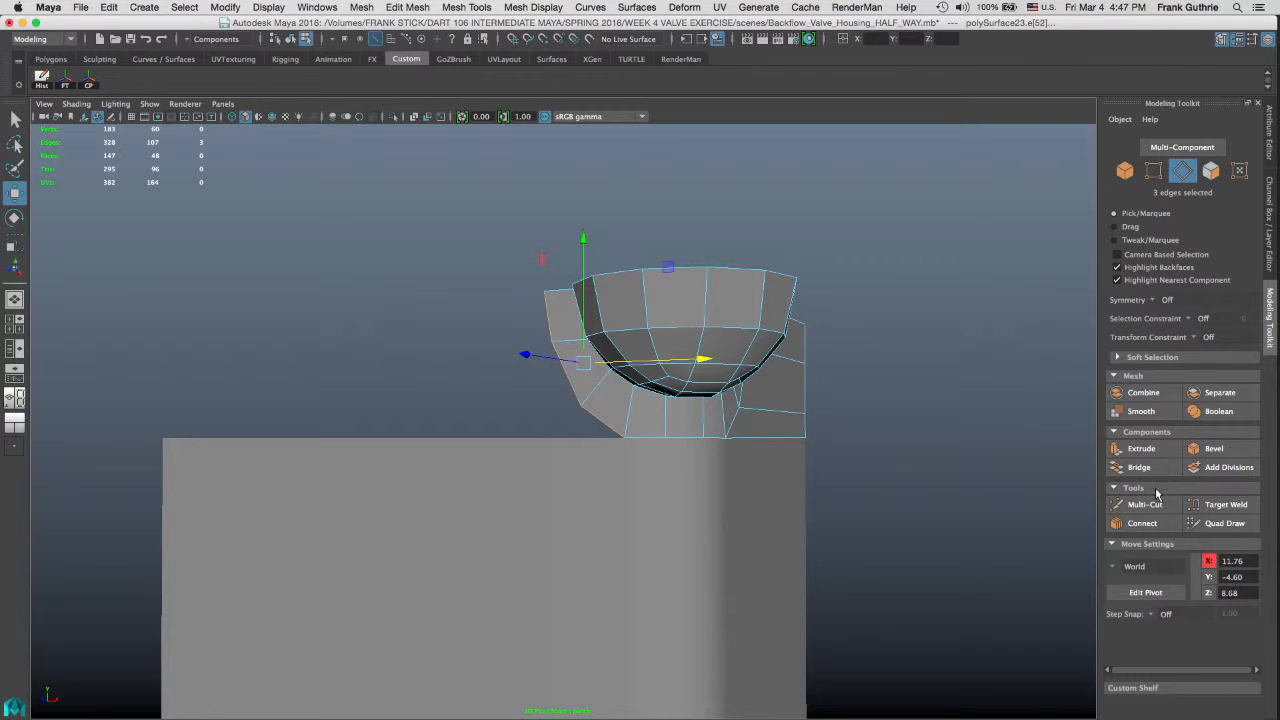
click(1146, 452)
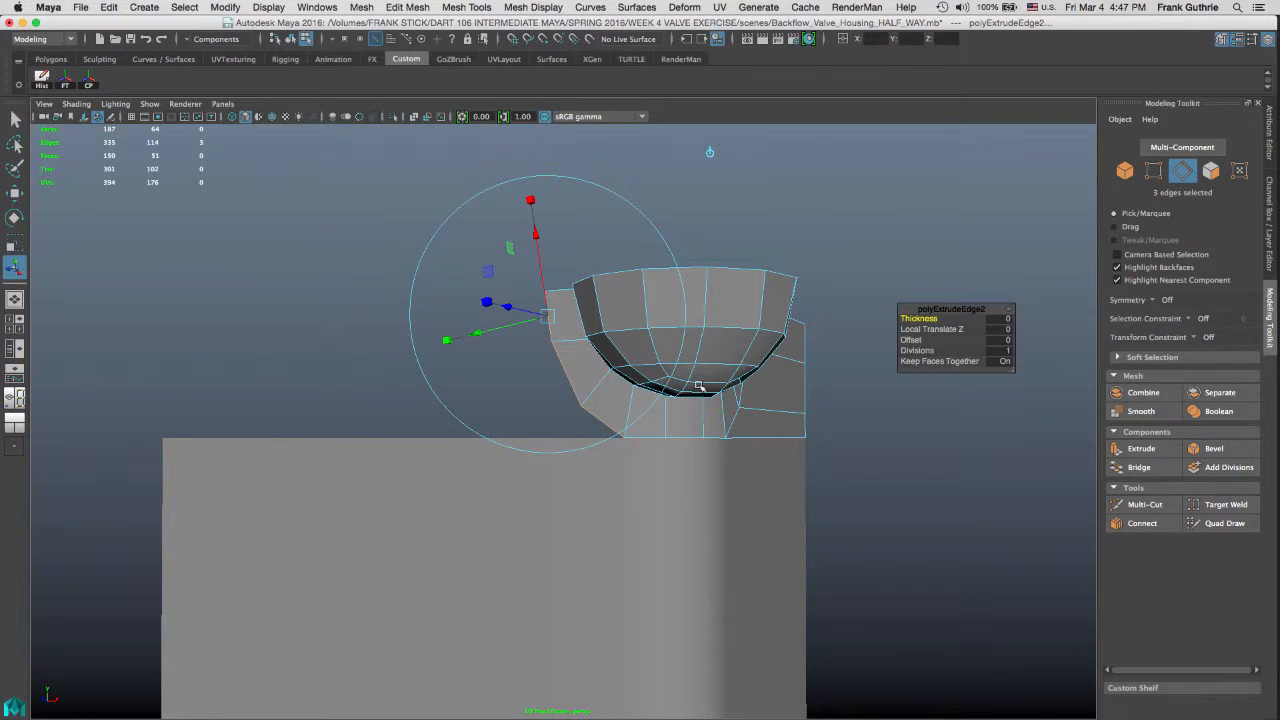
key(w)
drag(704, 361, 310, 336)
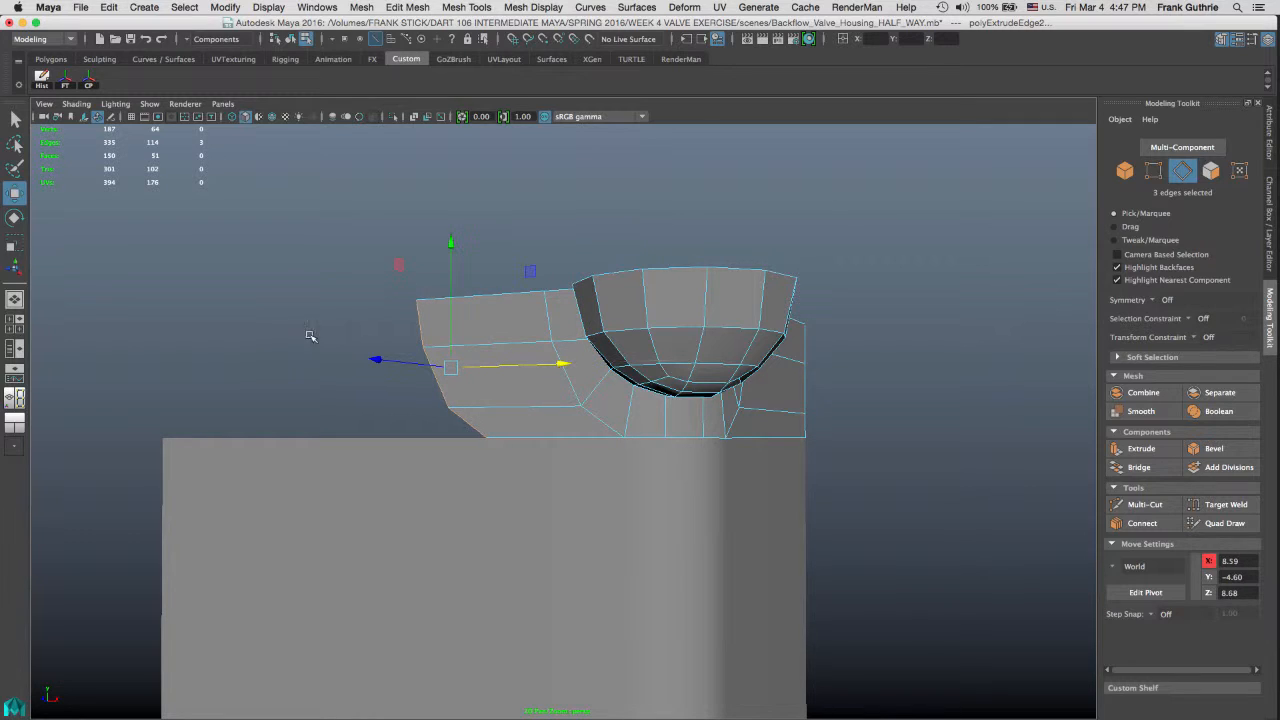
Step: Snap the new edges along X to the body's far border at X 0, keeping their Z position
alt+drag(414, 409, 434, 377)
key(v)
middle_drag(404, 338, 391, 305)
drag(298, 291, 400, 277)
key(super+z)
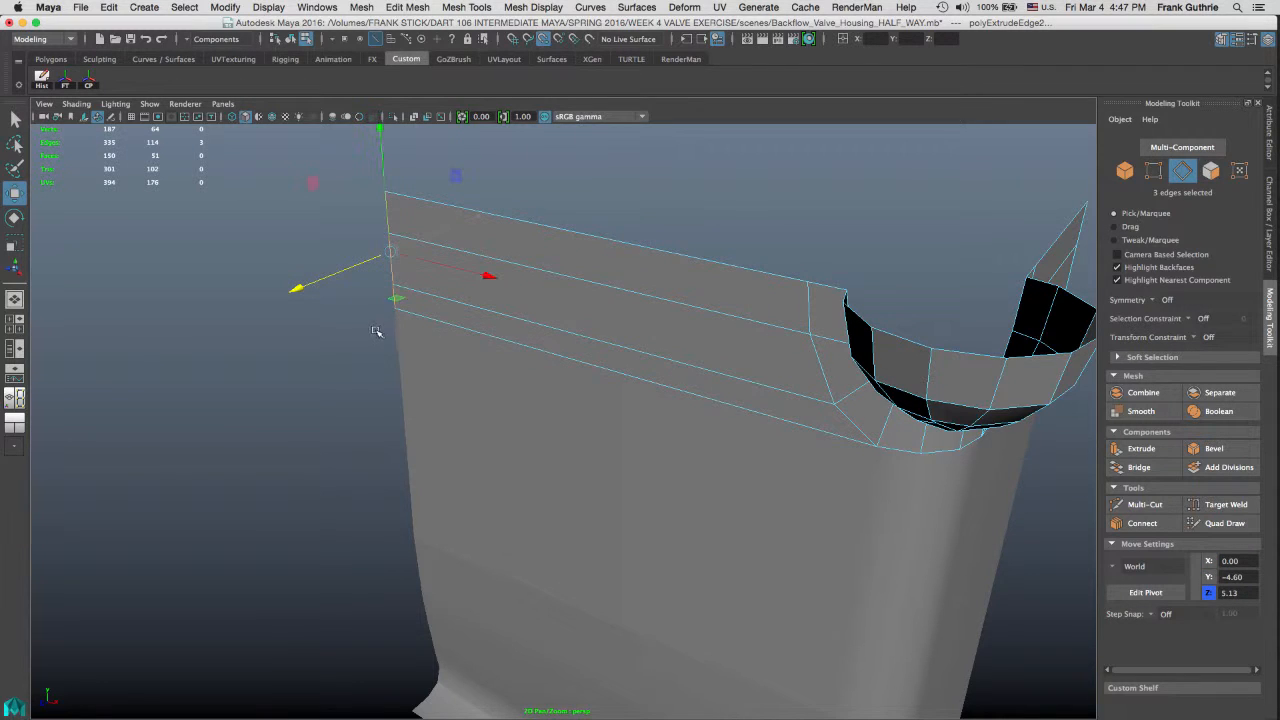
alt+drag(729, 378, 733, 408)
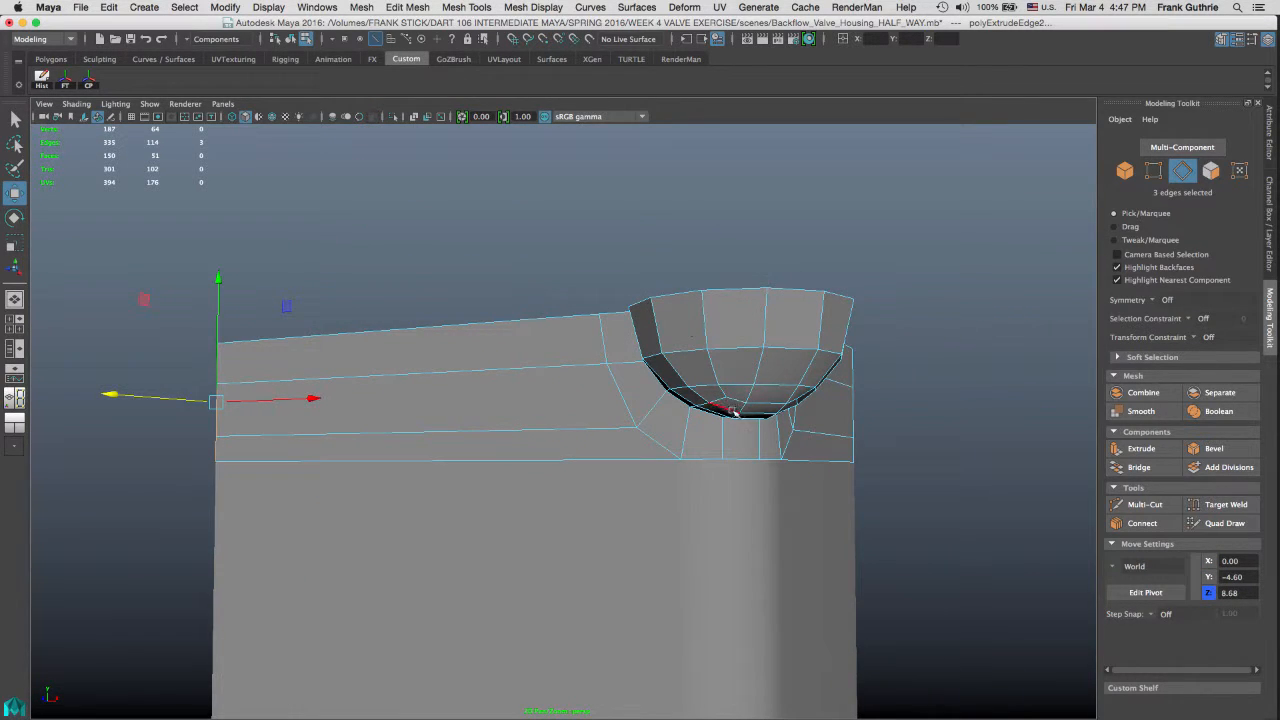
Step: Move the strip's four end vertices back along X and snap them to the body's nearest interior vertical edge
right_drag(736, 404, 796, 383)
drag(943, 274, 492, 585)
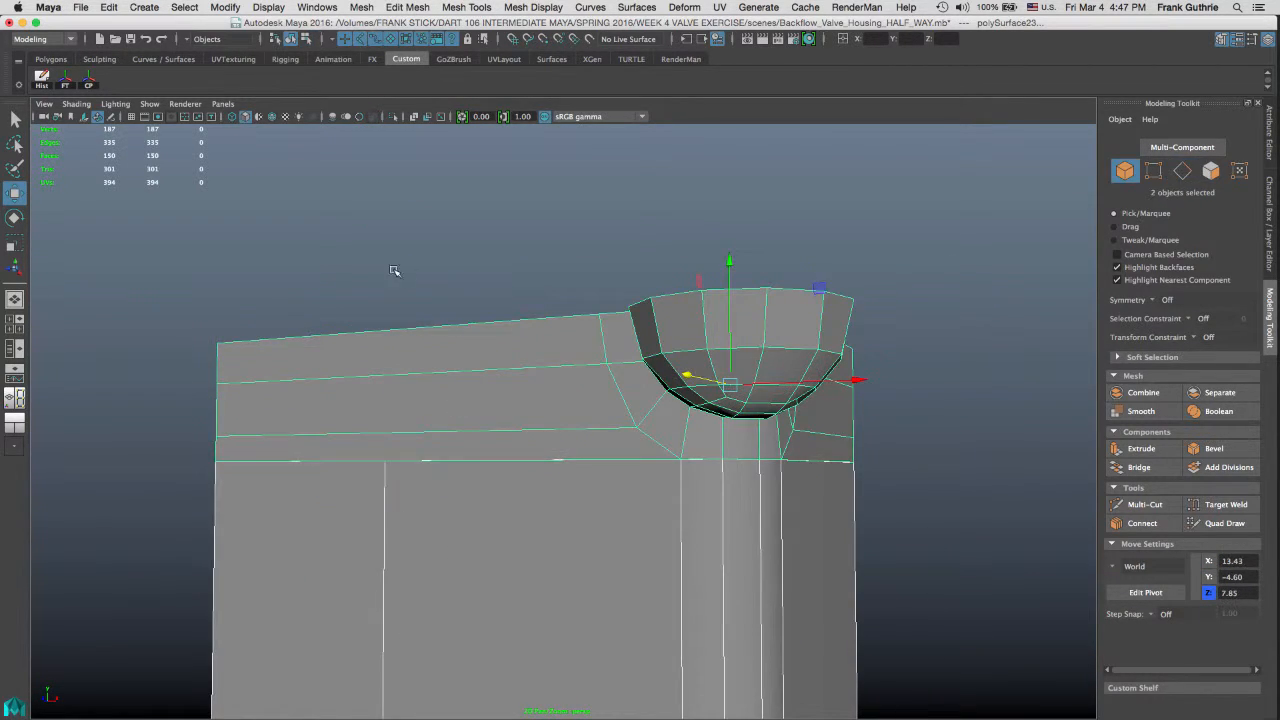
alt+middle_drag(503, 287, 490, 232)
alt+drag(490, 232, 580, 334)
alt+middle_drag(523, 343, 567, 338)
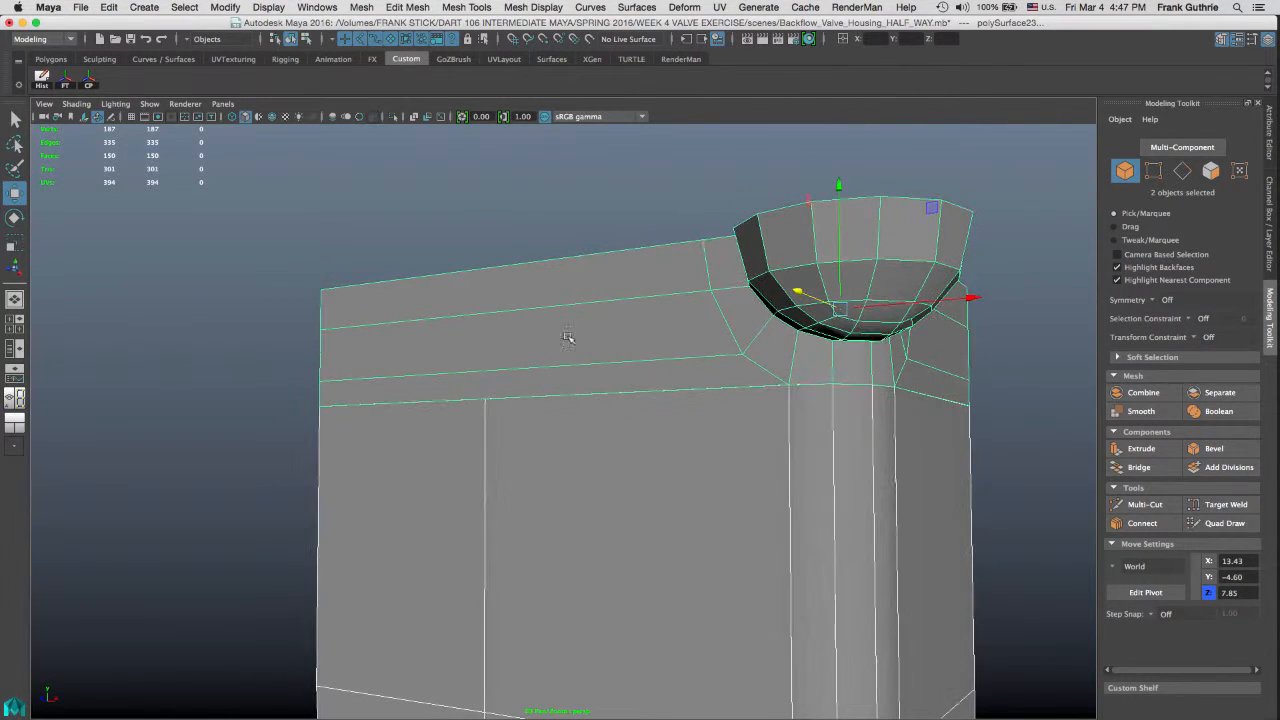
right_drag(383, 318, 319, 318)
drag(363, 249, 252, 453)
alt+drag(371, 356, 380, 326)
drag(286, 303, 424, 319)
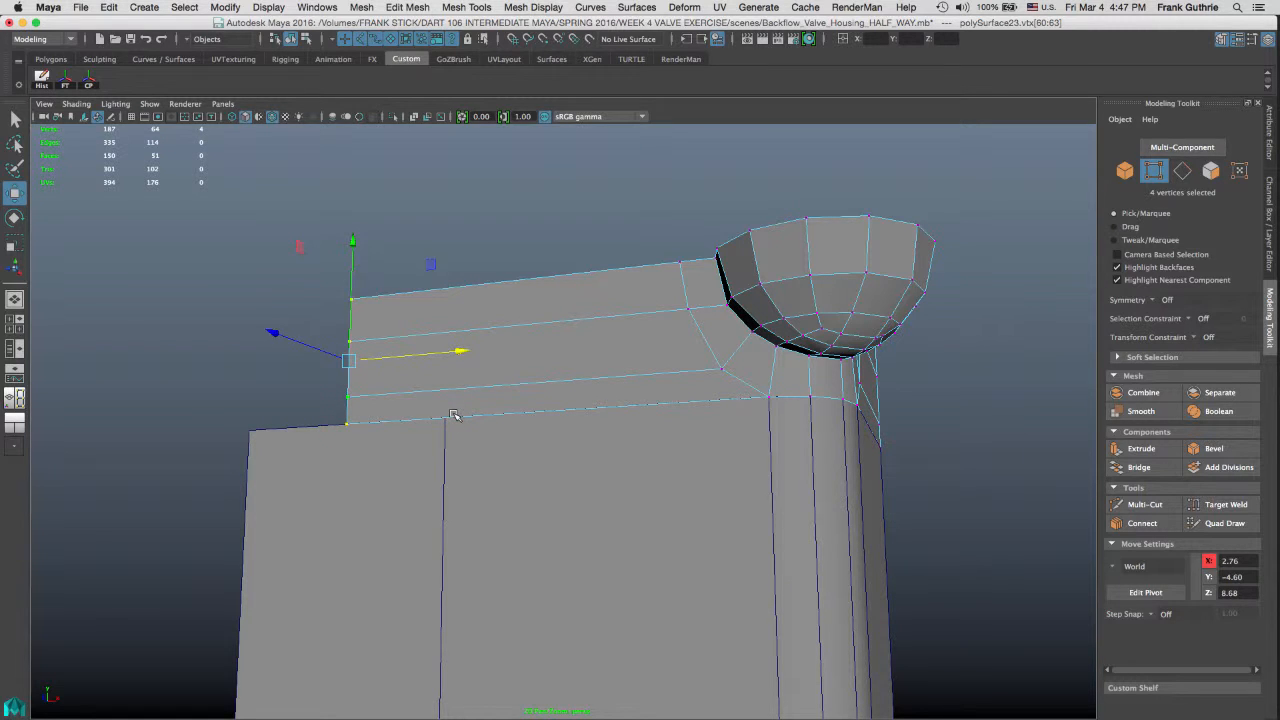
key(v)
middle_drag(452, 414, 446, 424)
Step: Extrude the strip's three end edges and snap them along X to the body's far border at X 0
right_drag(473, 307, 423, 306)
drag(423, 306, 528, 268)
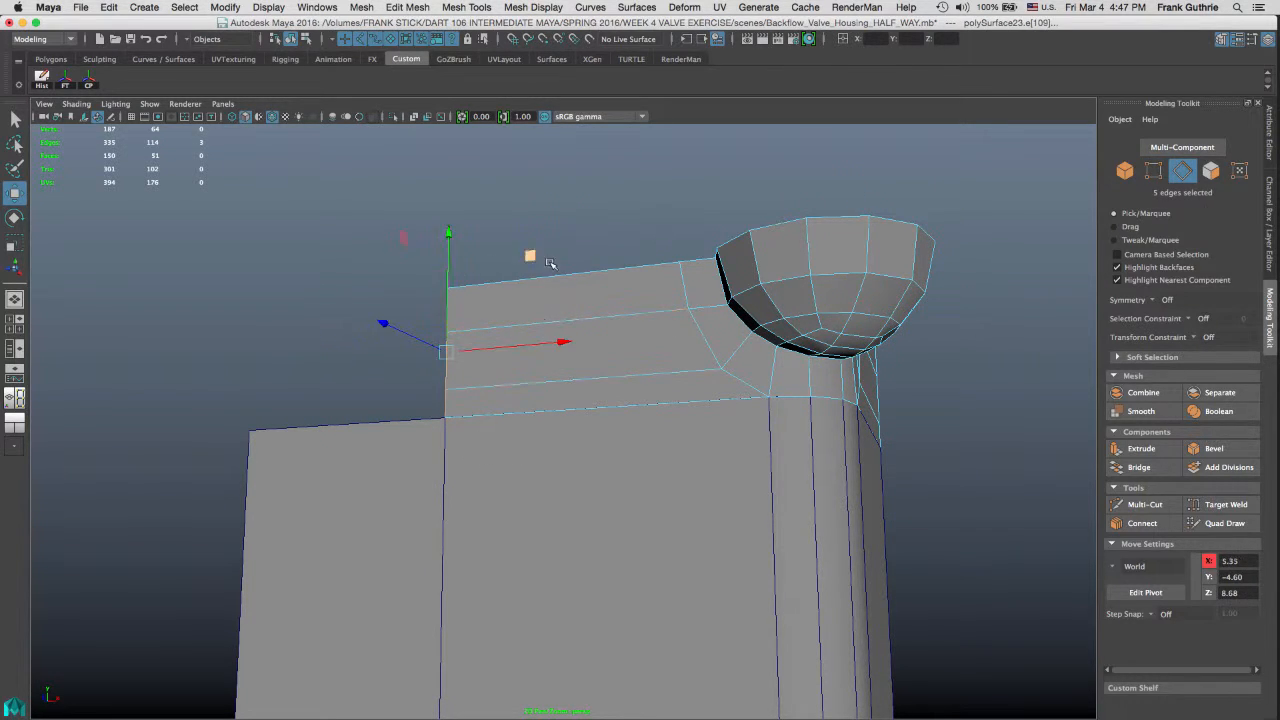
click(1142, 452)
key(w)
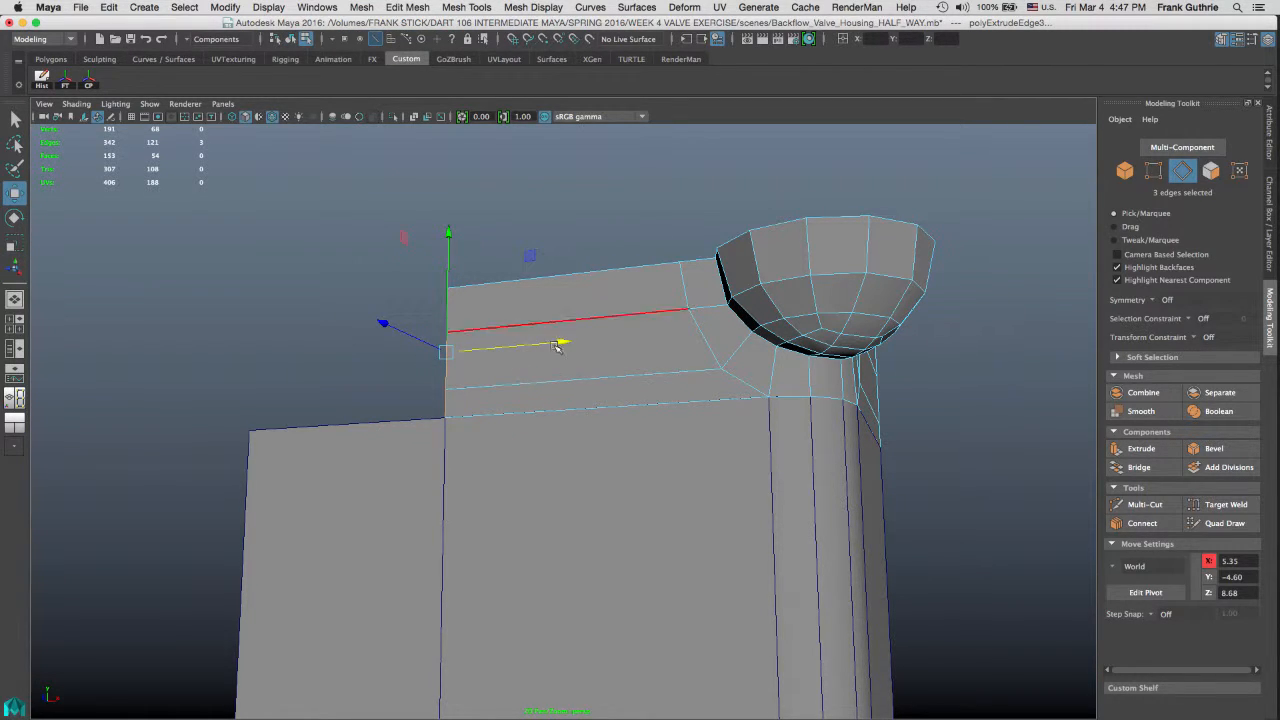
drag(563, 346, 545, 344)
key(v)
middle_drag(268, 412, 250, 430)
drag(168, 345, 128, 332)
key(ctrl+z)
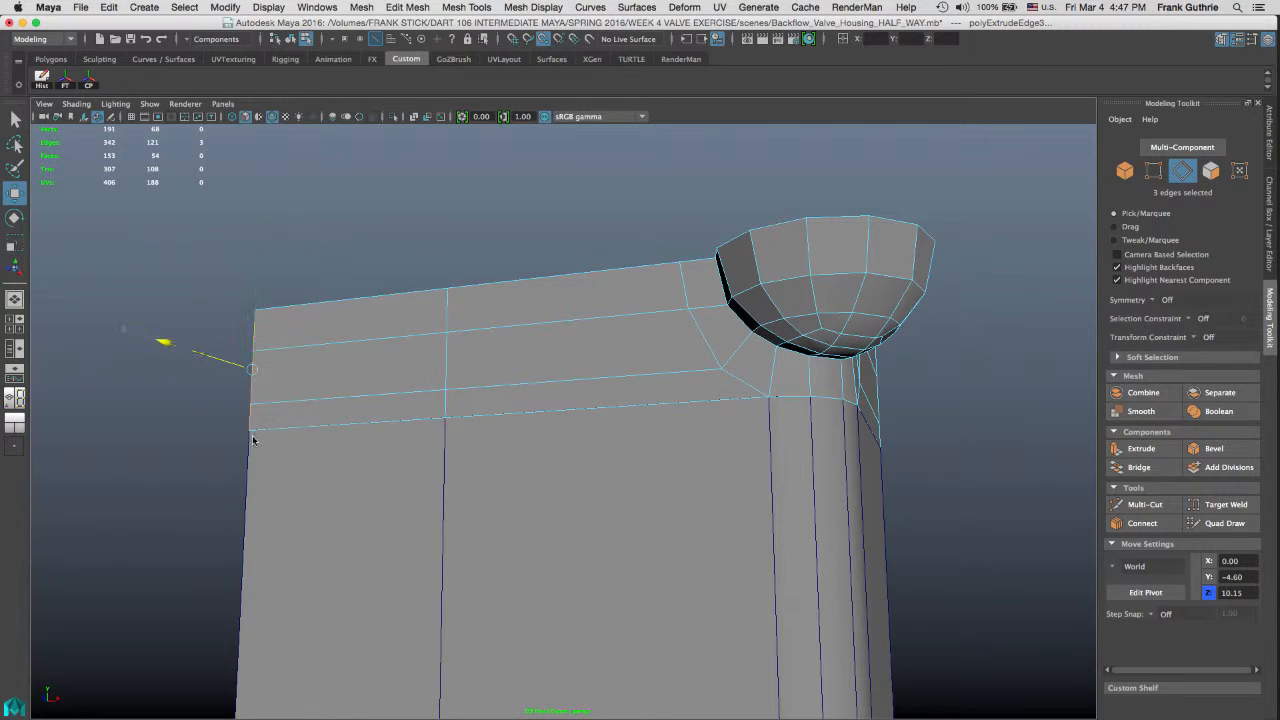
Step: Select the cup mesh and the housing body, center their pivots and combine them into one mesh
right_drag(414, 400, 682, 241)
alt+drag(930, 317, 693, 312)
alt+right_drag(790, 357, 541, 339)
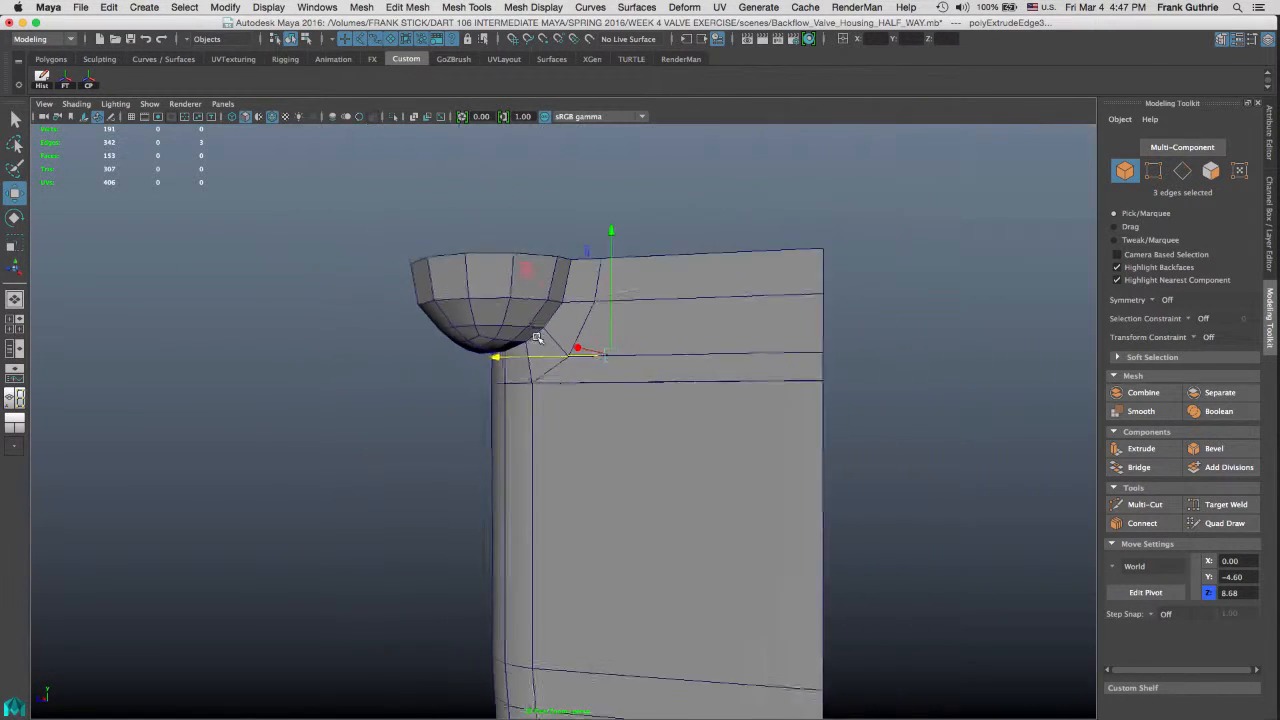
alt+drag(541, 339, 612, 331)
drag(747, 225, 161, 551)
alt+drag(591, 349, 597, 351)
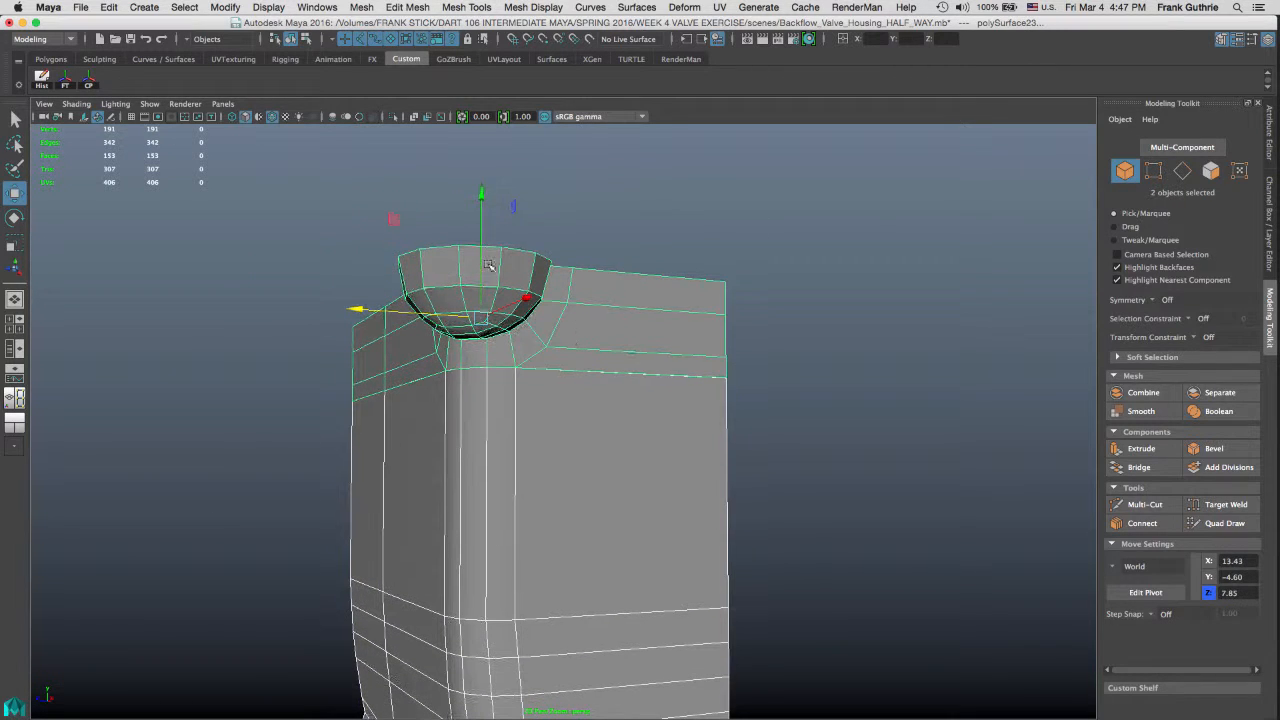
click(89, 85)
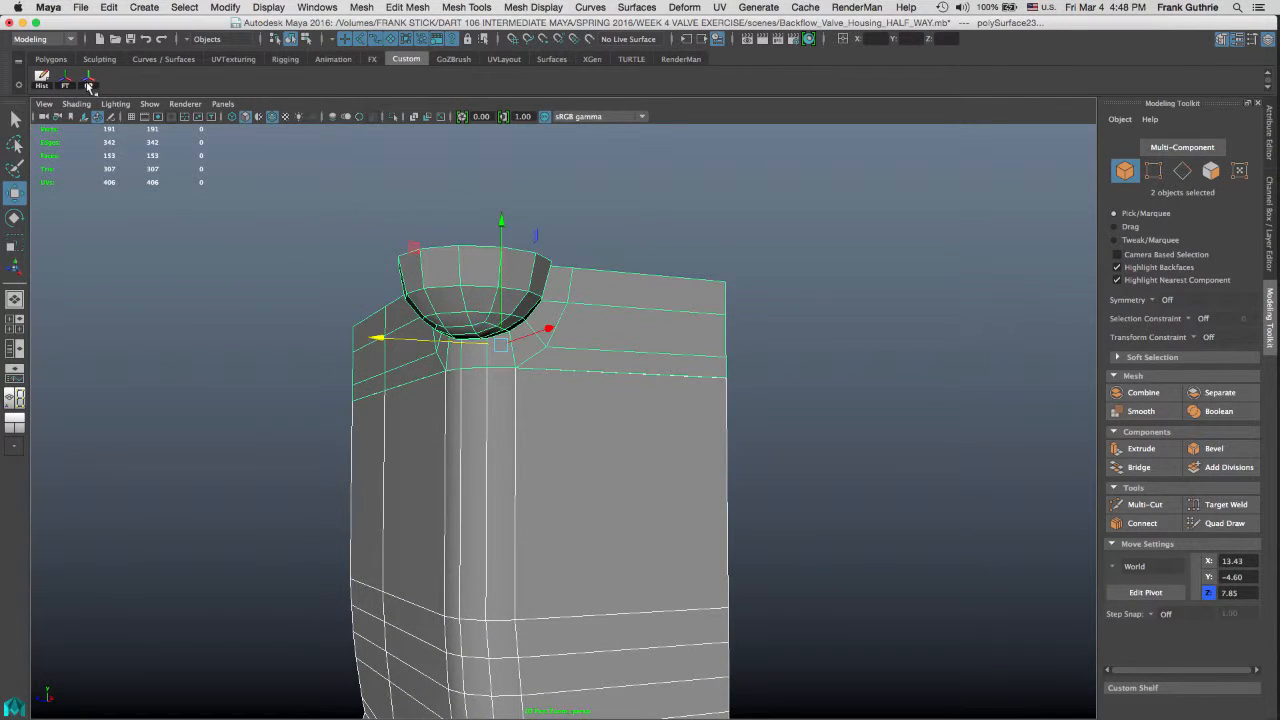
click(1146, 394)
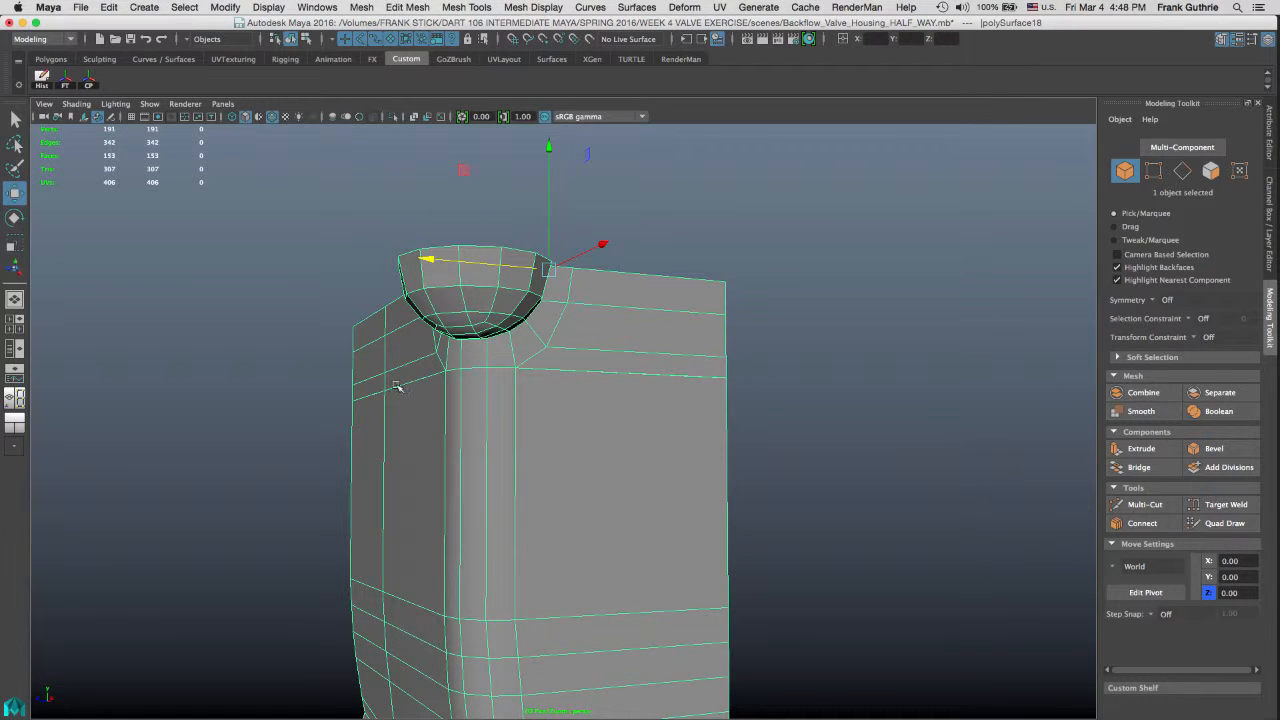
Step: Increase the polygon edge width display so the combined mesh's border edges stand out, and inspect the seam
alt+right_drag(421, 398, 542, 366)
mouse_move(691, 357)
alt+mouse_down()
mouse_move(651, 329)
mouse_move(626, 334)
mouse_move(708, 358)
alt+mouse_up()
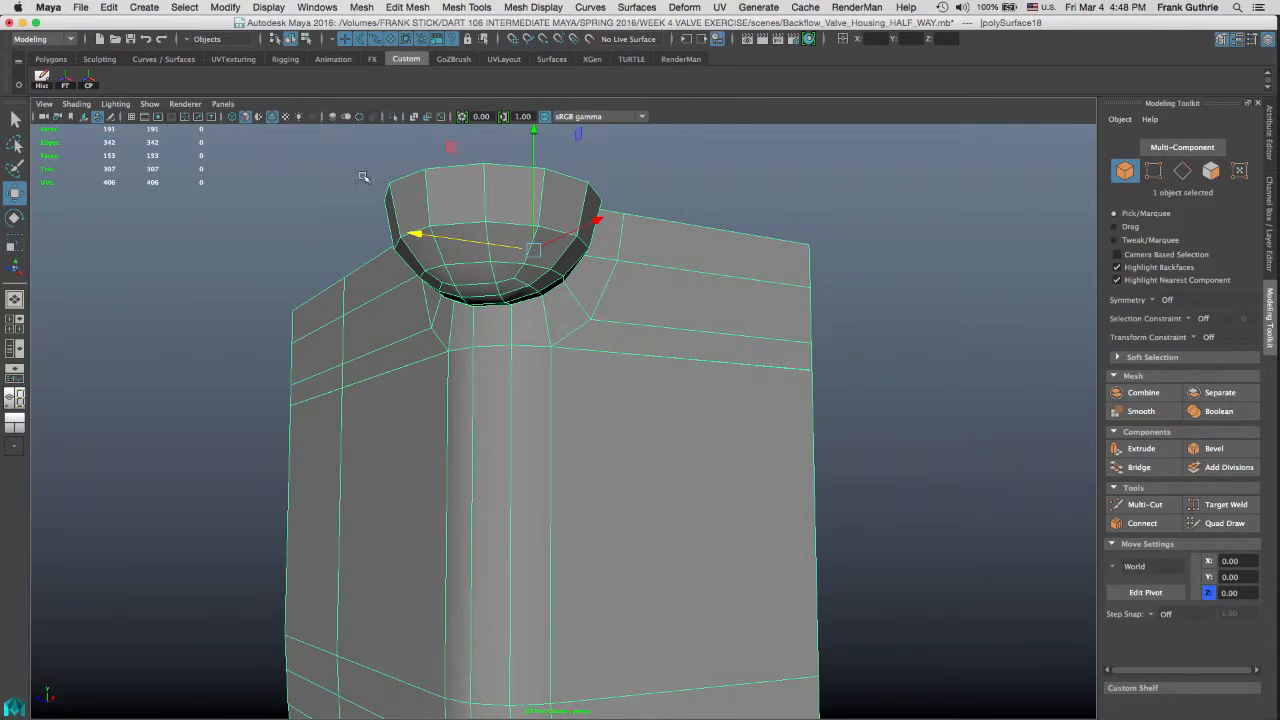
click(52, 60)
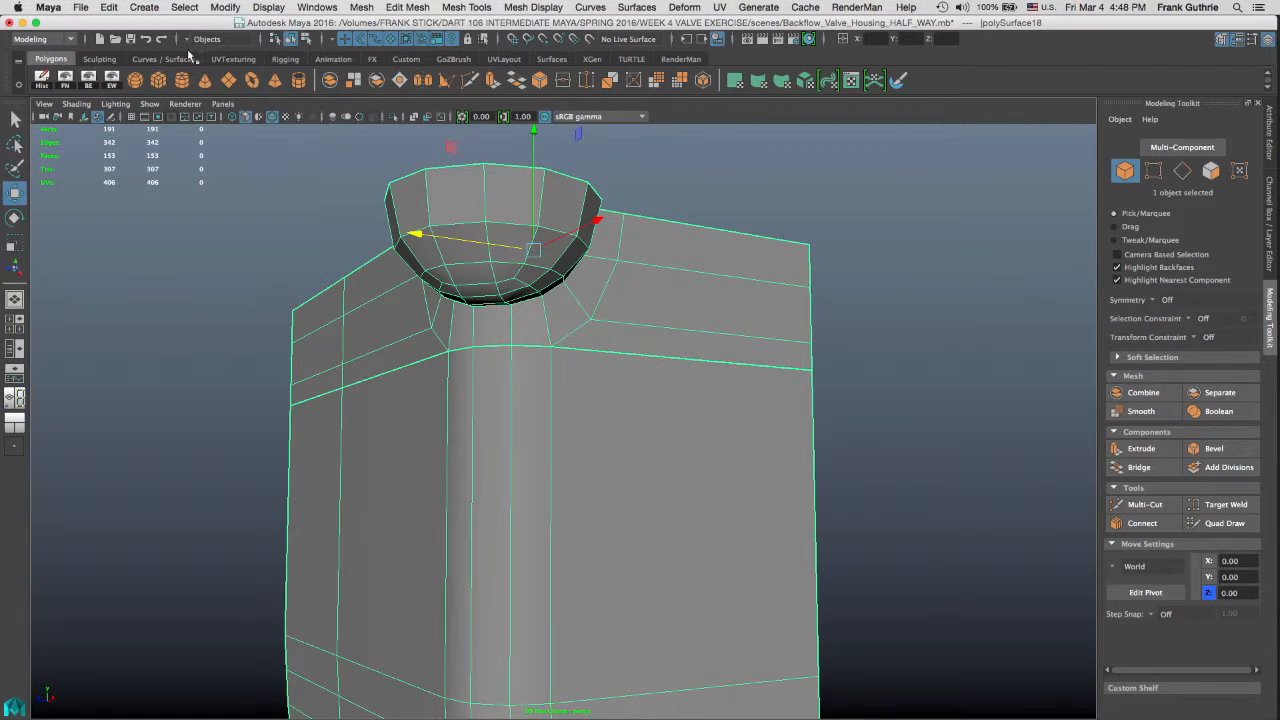
click(269, 7)
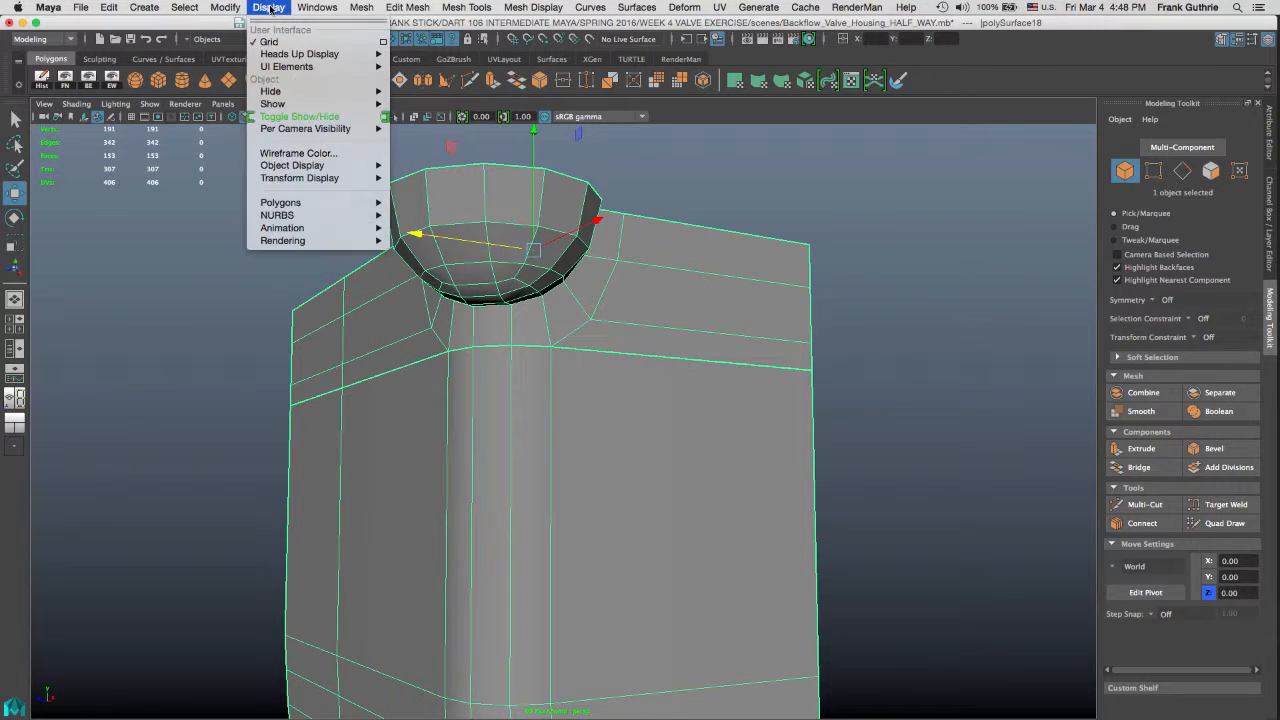
mouse_move(282, 202)
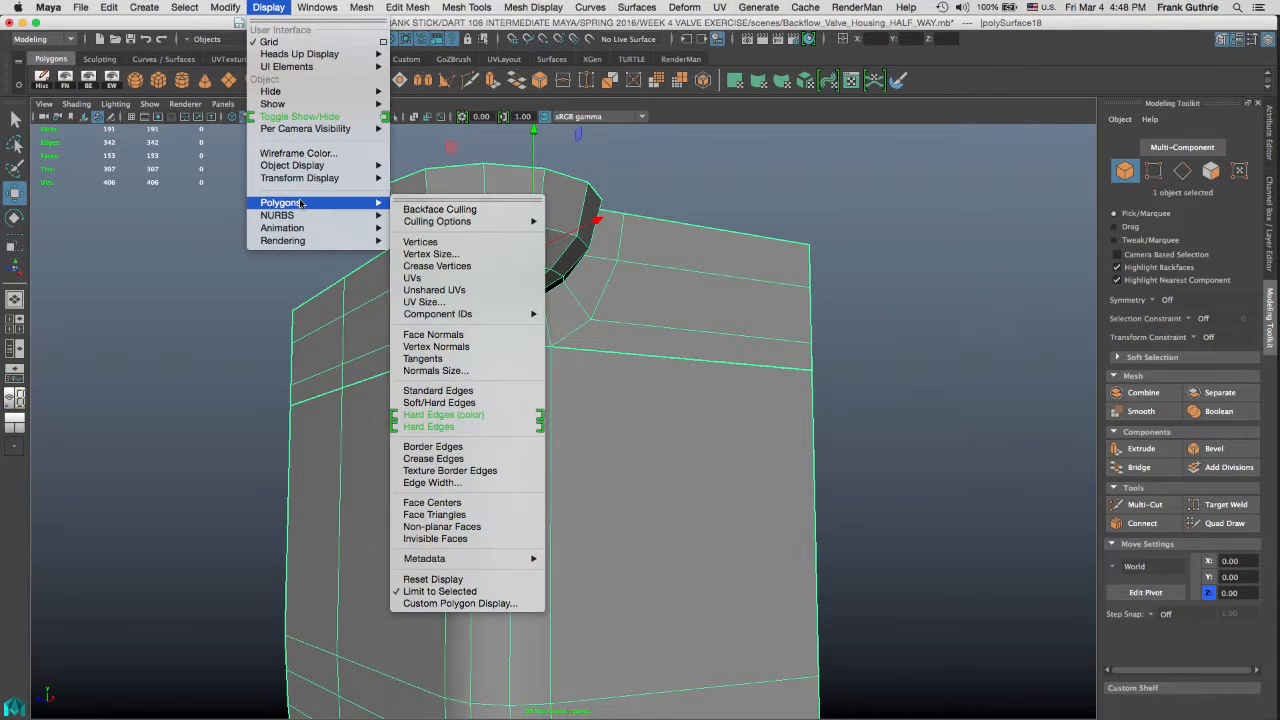
click(447, 483)
drag(531, 298, 570, 305)
click(434, 259)
alt+drag(763, 282, 749, 374)
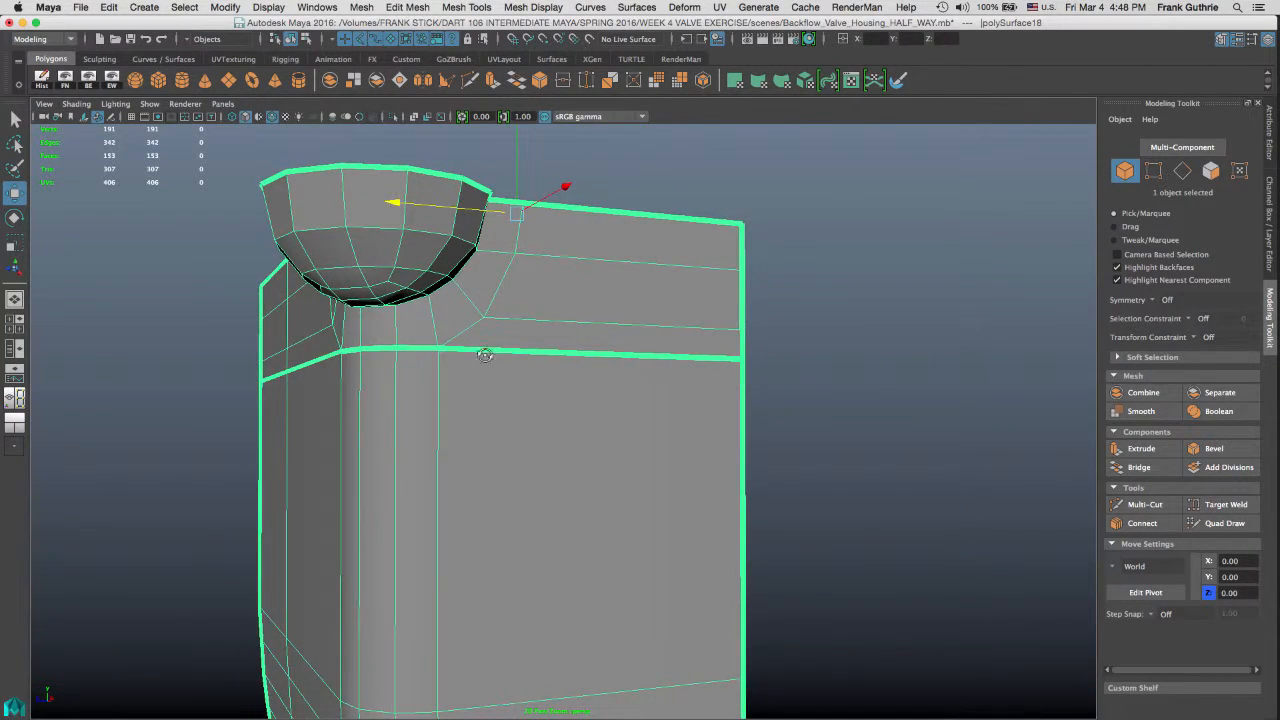
alt+drag(485, 355, 500, 359)
alt+drag(594, 335, 645, 340)
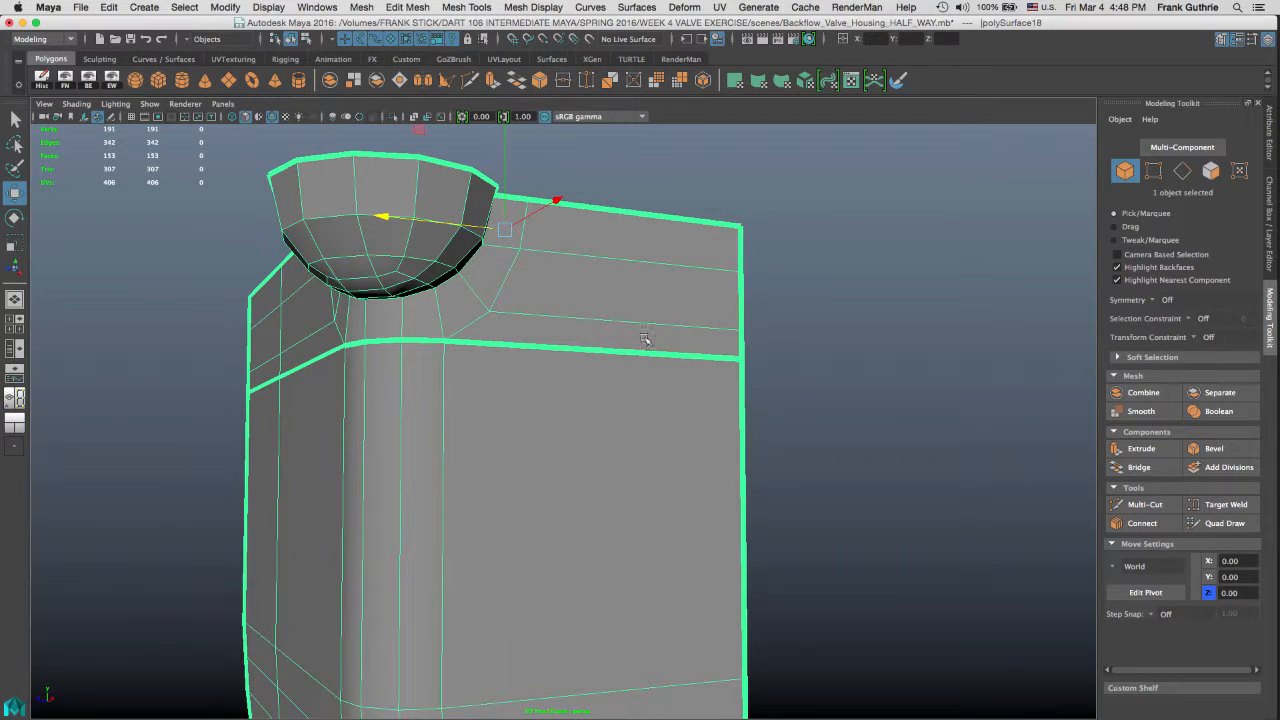
Step: Merge the two overlapping vertices at the Z 0 end of the seam between the upper strip and the body
right_click(723, 344)
right_drag(723, 344, 661, 343)
drag(774, 348, 707, 392)
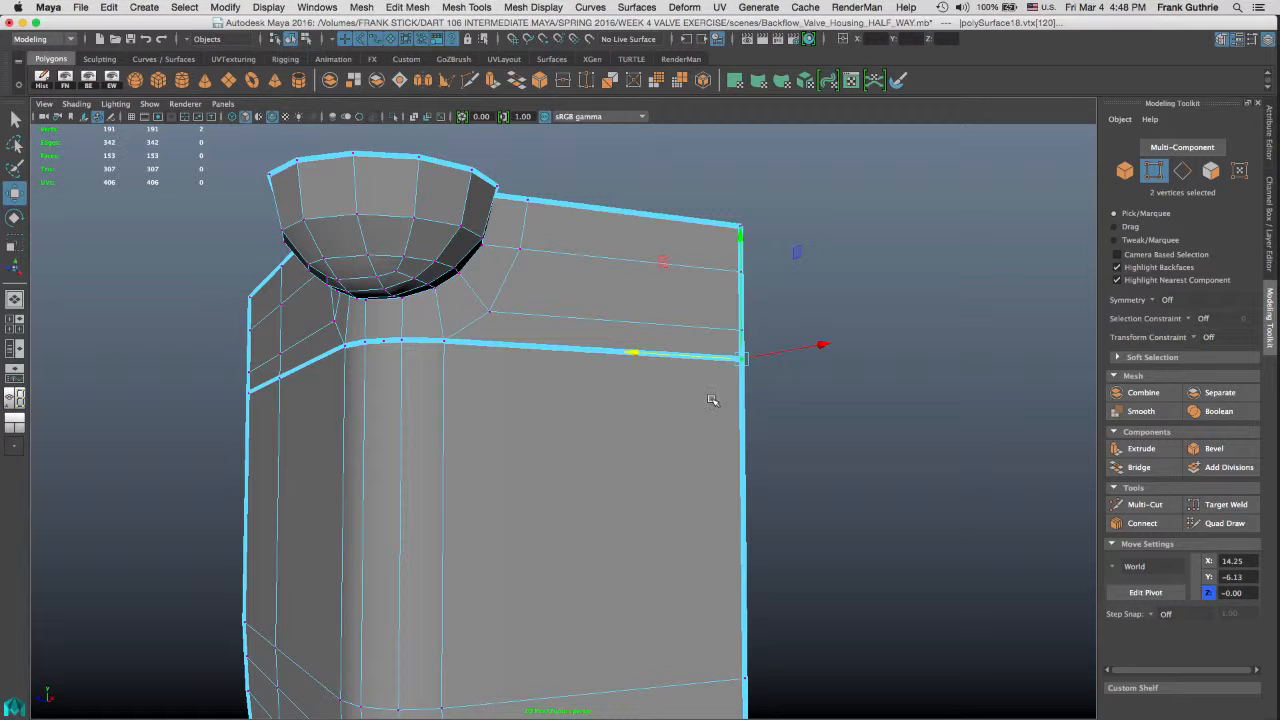
shift+right_drag(716, 390, 715, 330)
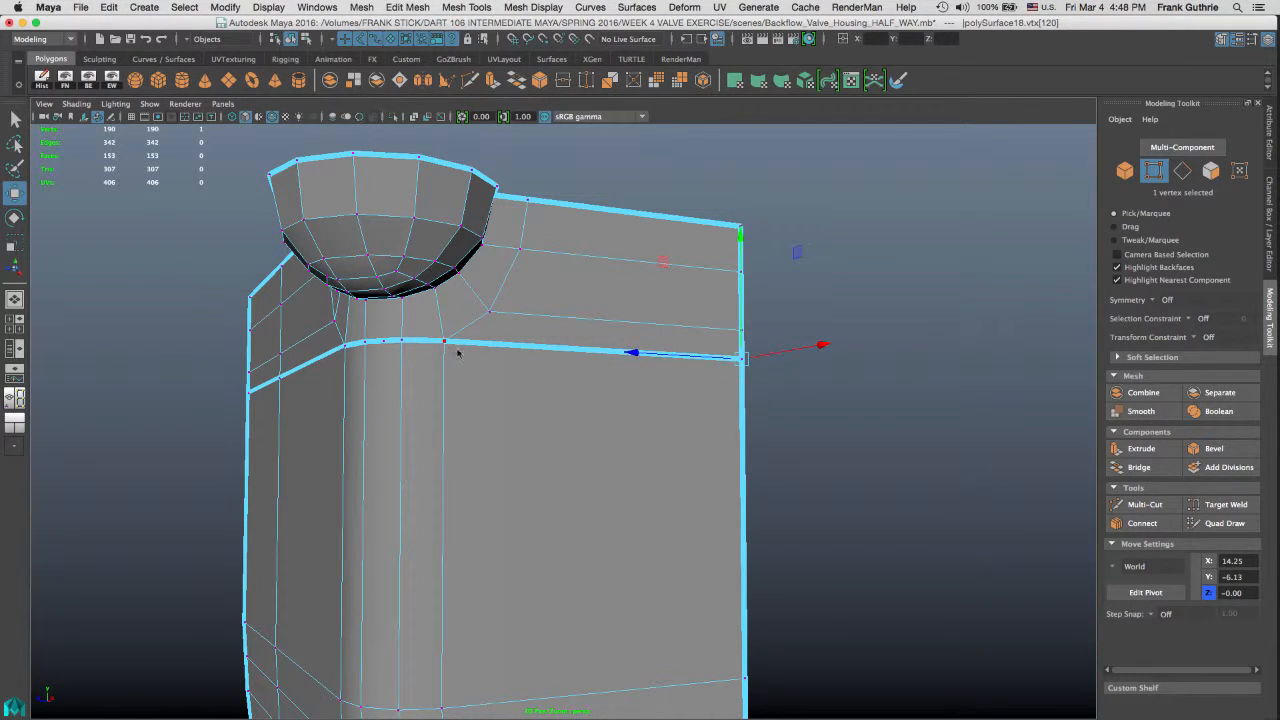
Step: Merge the overlapping vertex pairs along the seam across the rounded corner beneath the cup
key(q)
drag(465, 329, 597, 361)
key(g)
key(g)
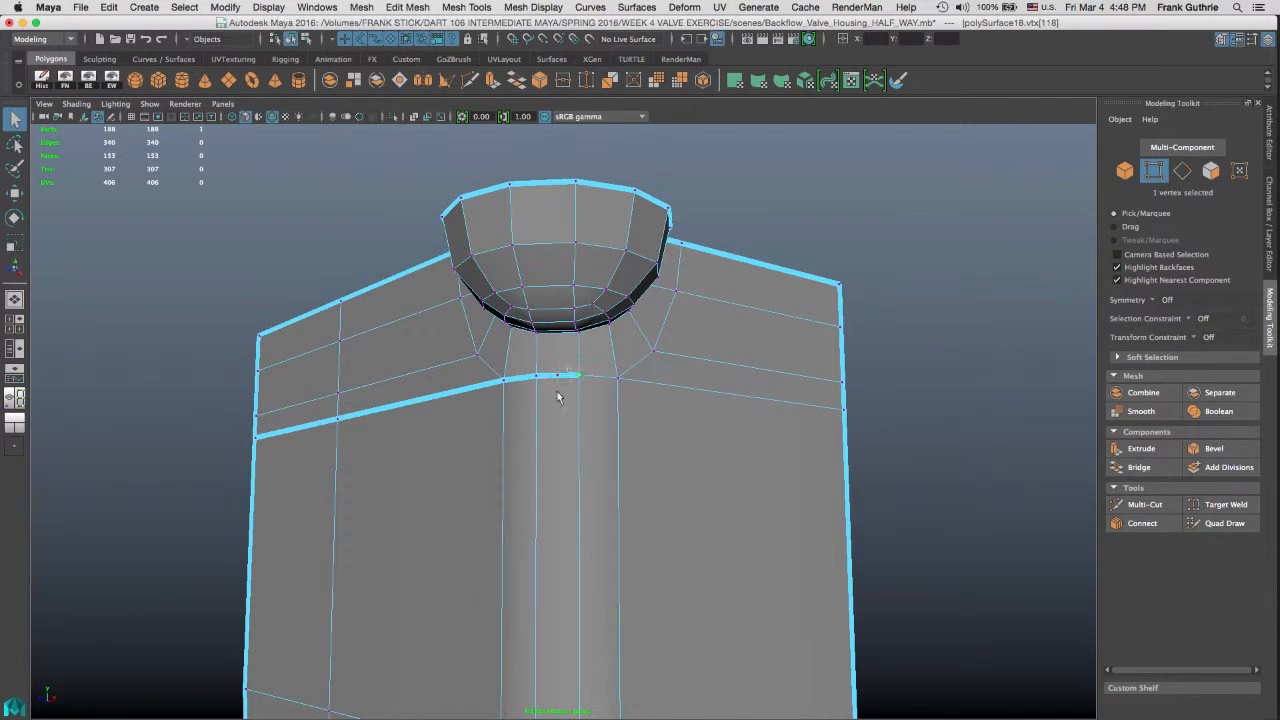
key(Delete)
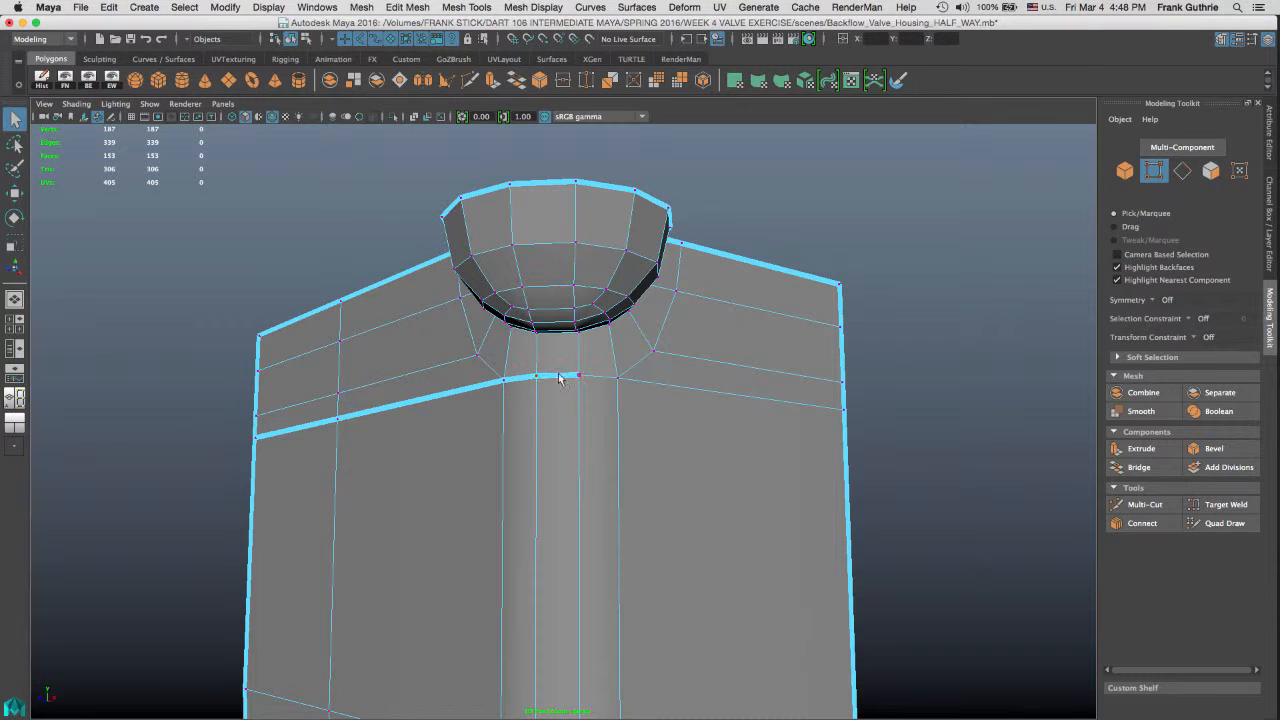
mouse_move(575, 385)
alt+mouse_down()
mouse_move(609, 366)
mouse_move(585, 382)
alt+mouse_up()
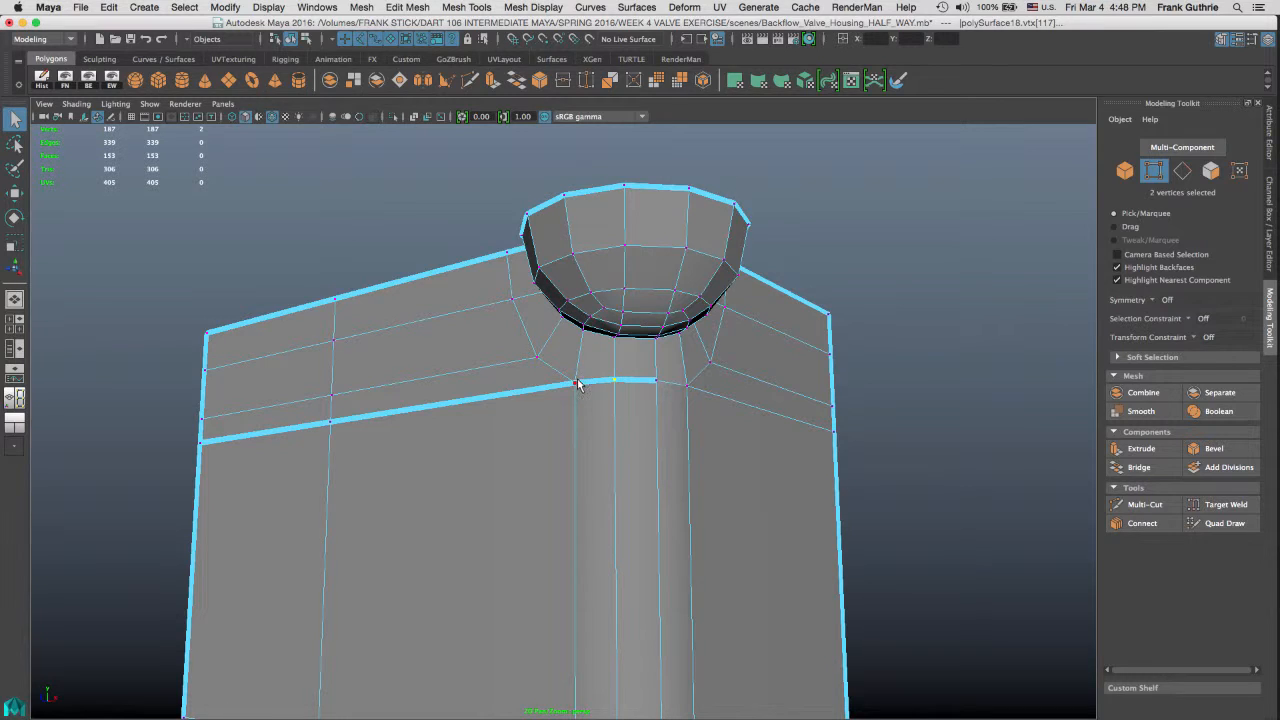
key(g)
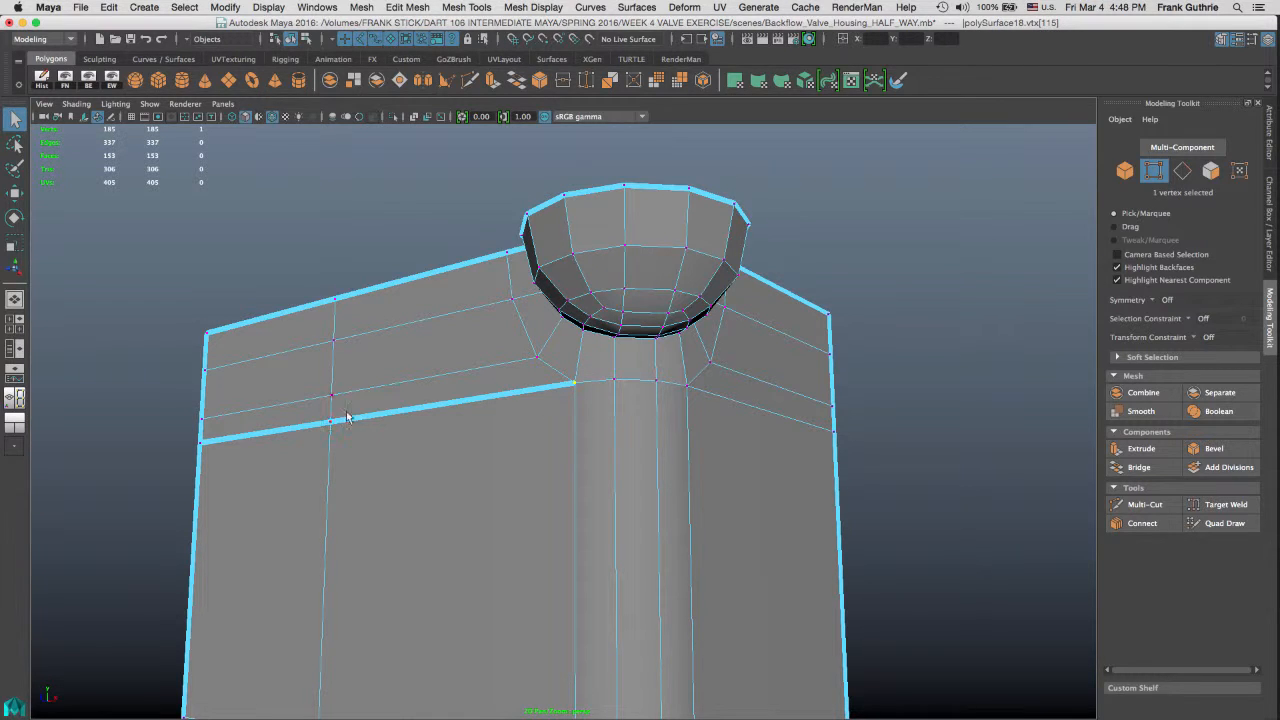
Step: Merge the remaining two overlapping vertex pairs on the flat side of the seam, out to the body's border
drag(346, 411, 316, 433)
key(g)
drag(186, 480, 214, 430)
key(g)
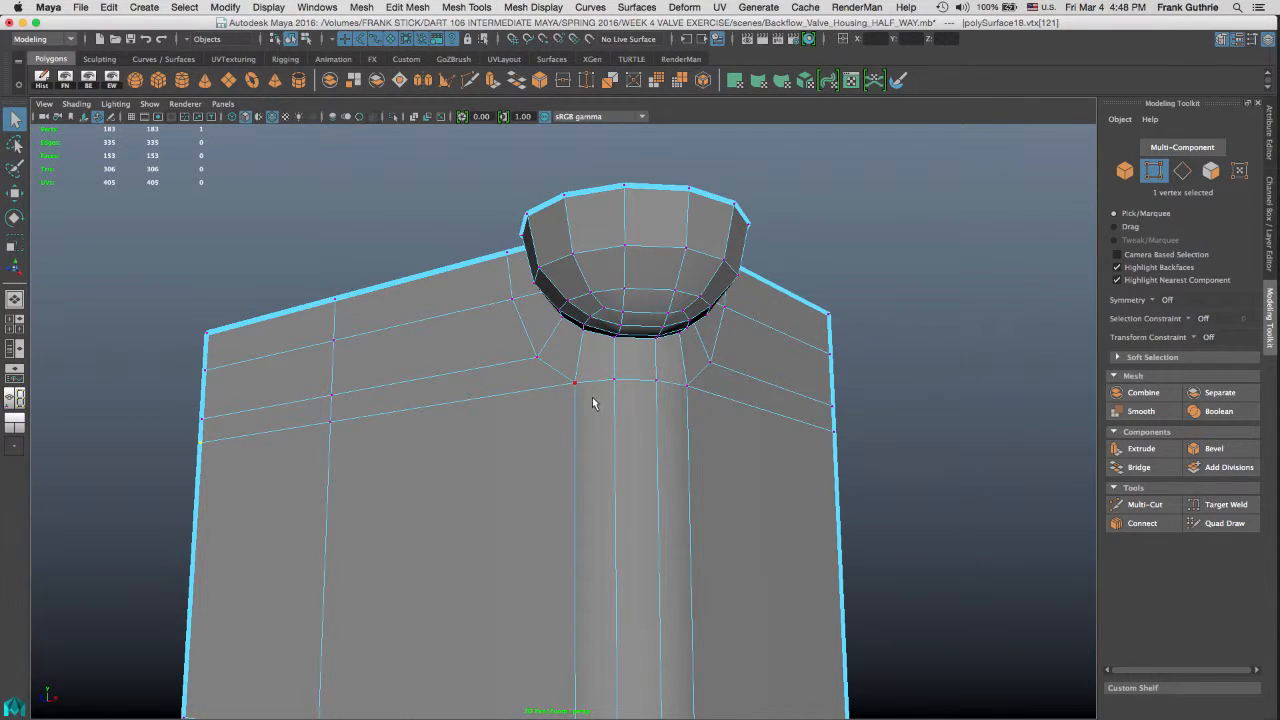
Step: Select all edges of the cup and the upper housing down past the seam and soften them
right_drag(597, 398, 586, 357)
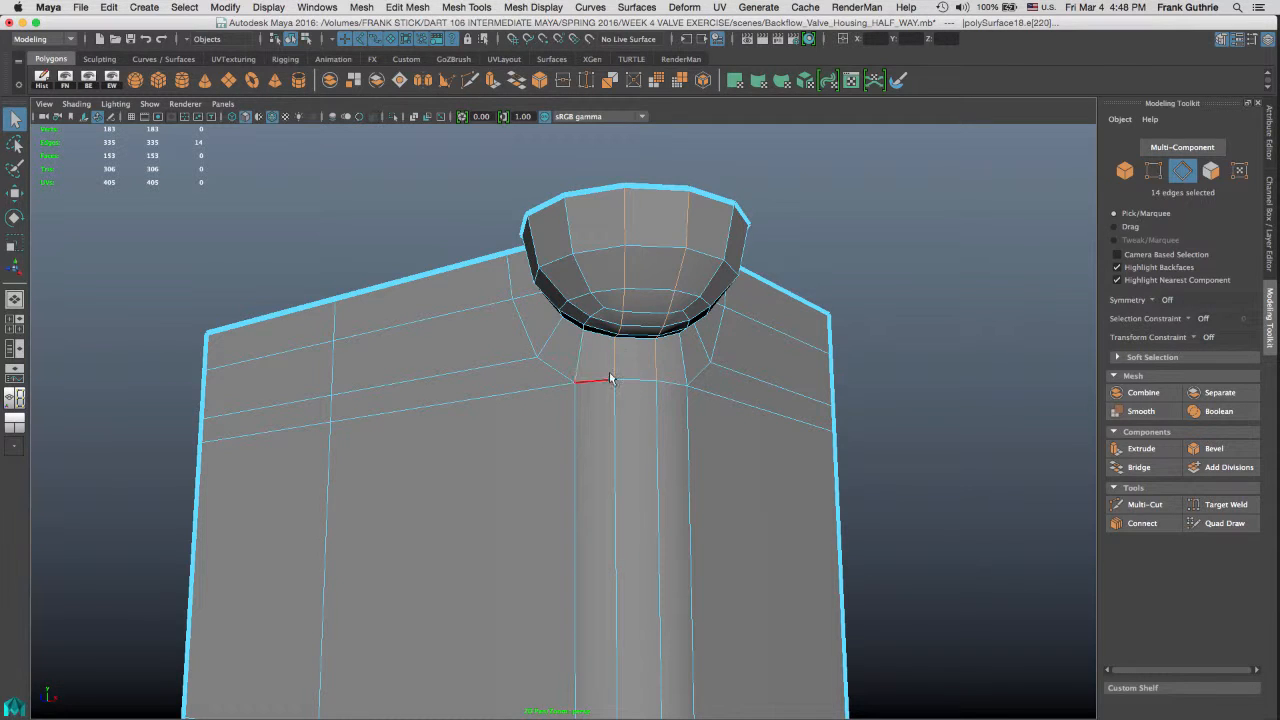
alt+drag(600, 377, 757, 383)
drag(797, 309, 302, 536)
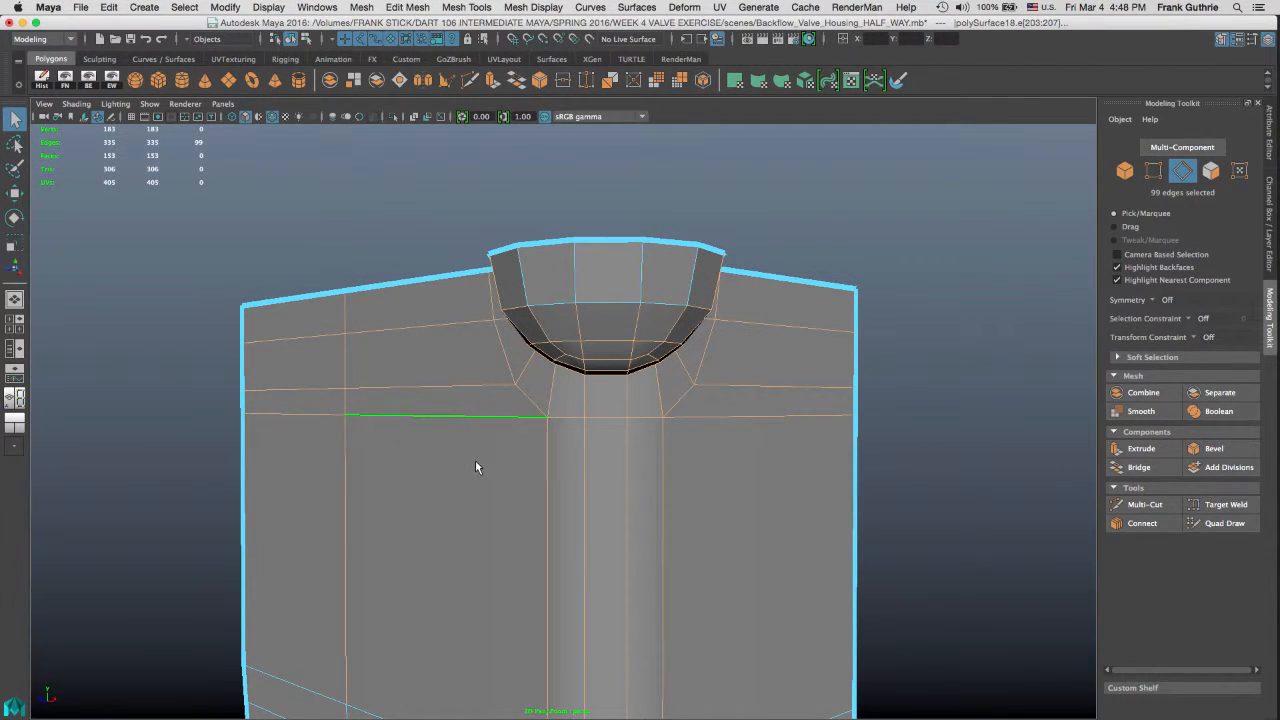
shift+double_click(487, 300)
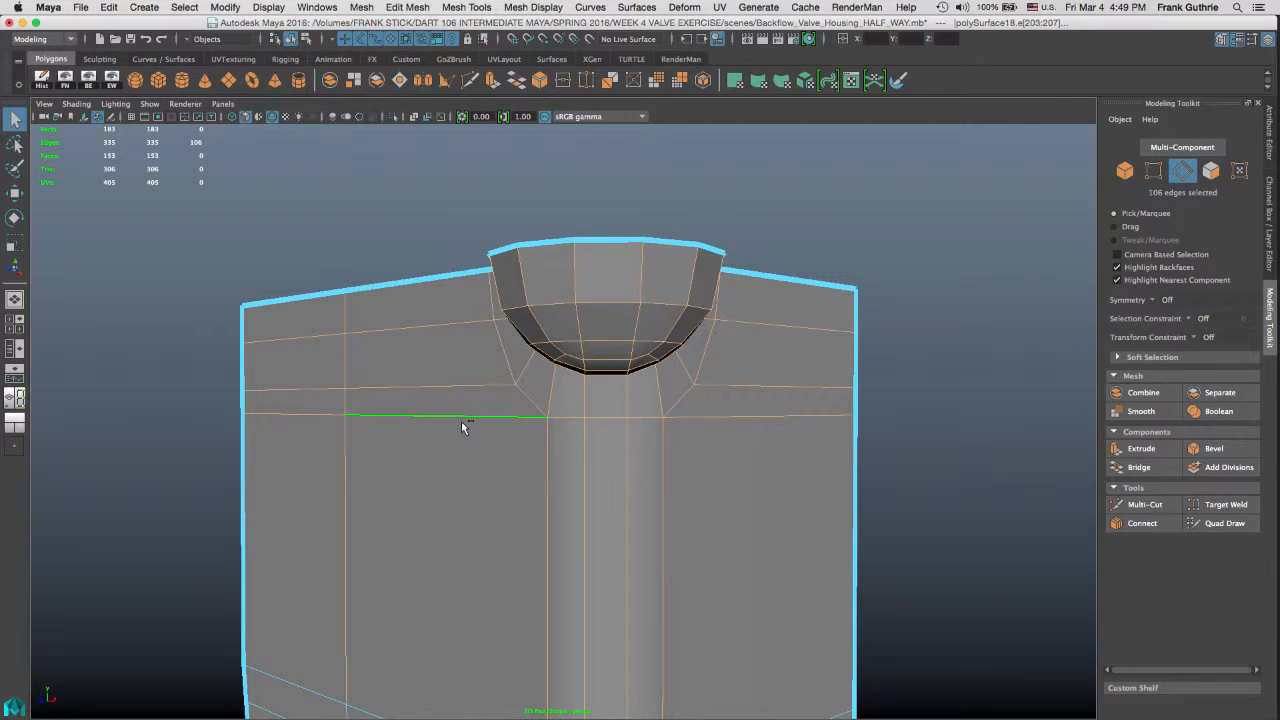
shift+right_drag(461, 421, 585, 424)
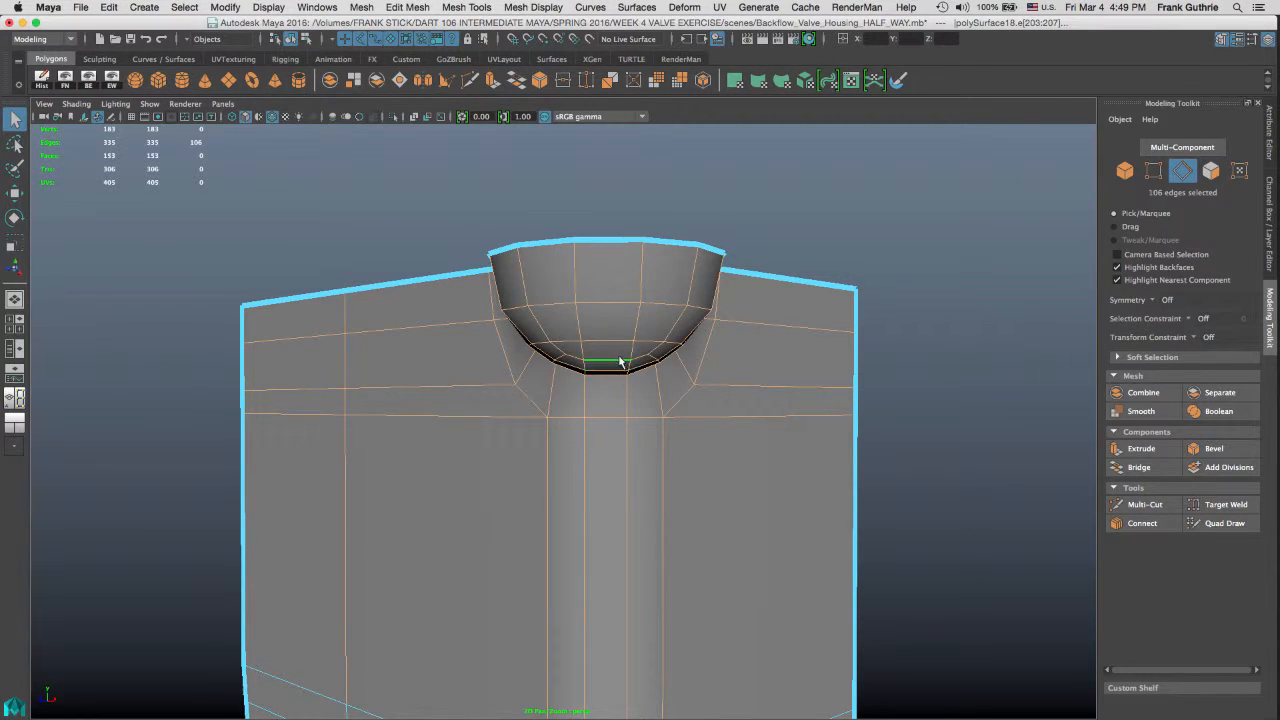
Step: Return to object selection and examine the softened shading around the cup and the merged seam
right_drag(620, 362, 622, 322)
alt+drag(680, 345, 620, 369)
right_drag(619, 375, 698, 317)
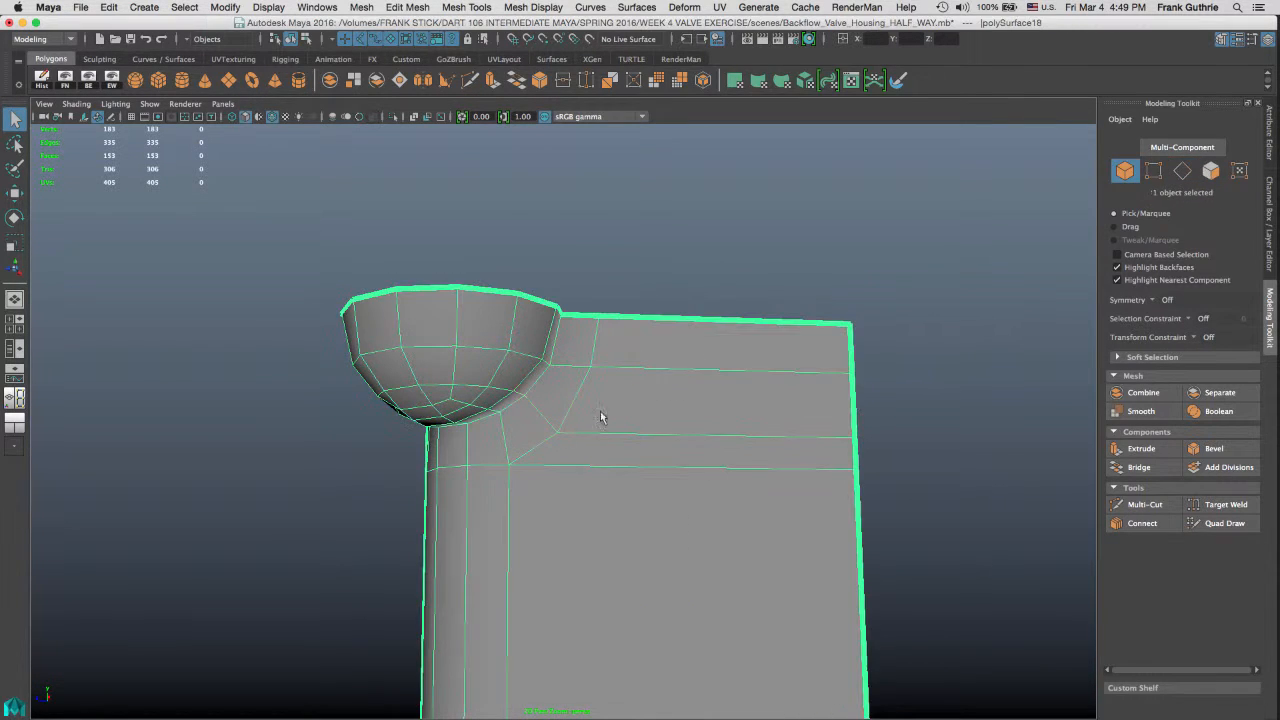
click(671, 250)
alt+drag(671, 250, 681, 281)
click(680, 345)
alt+right_drag(473, 226, 660, 242)
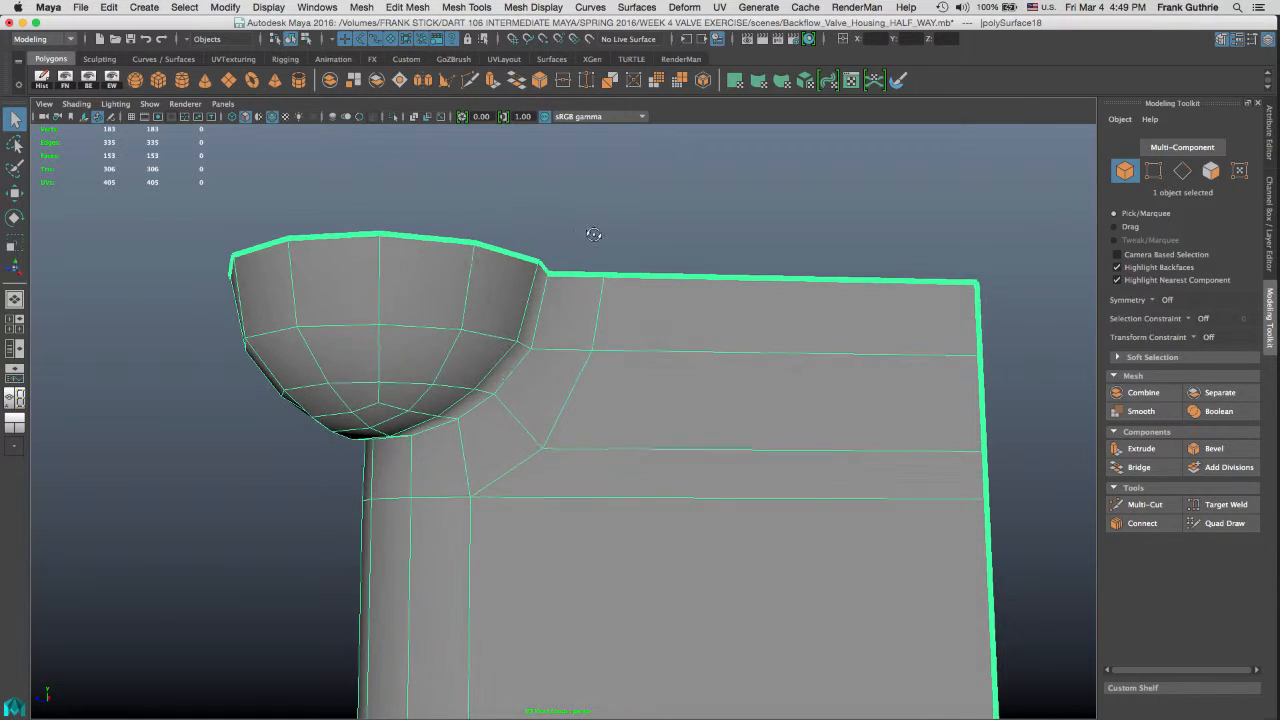
click(273, 118)
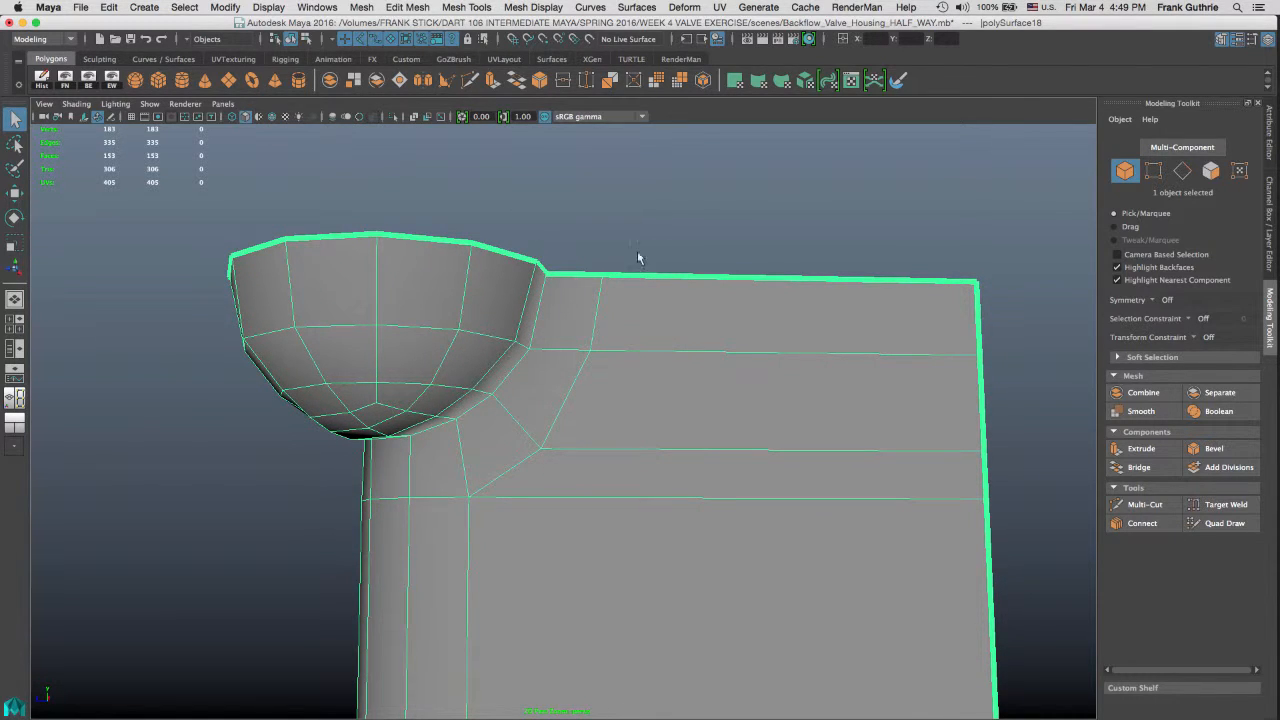
Step: Preview the housing mesh smoothed, examine the blend between cup and body, and return to the unsmoothed display
key(3)
click(711, 240)
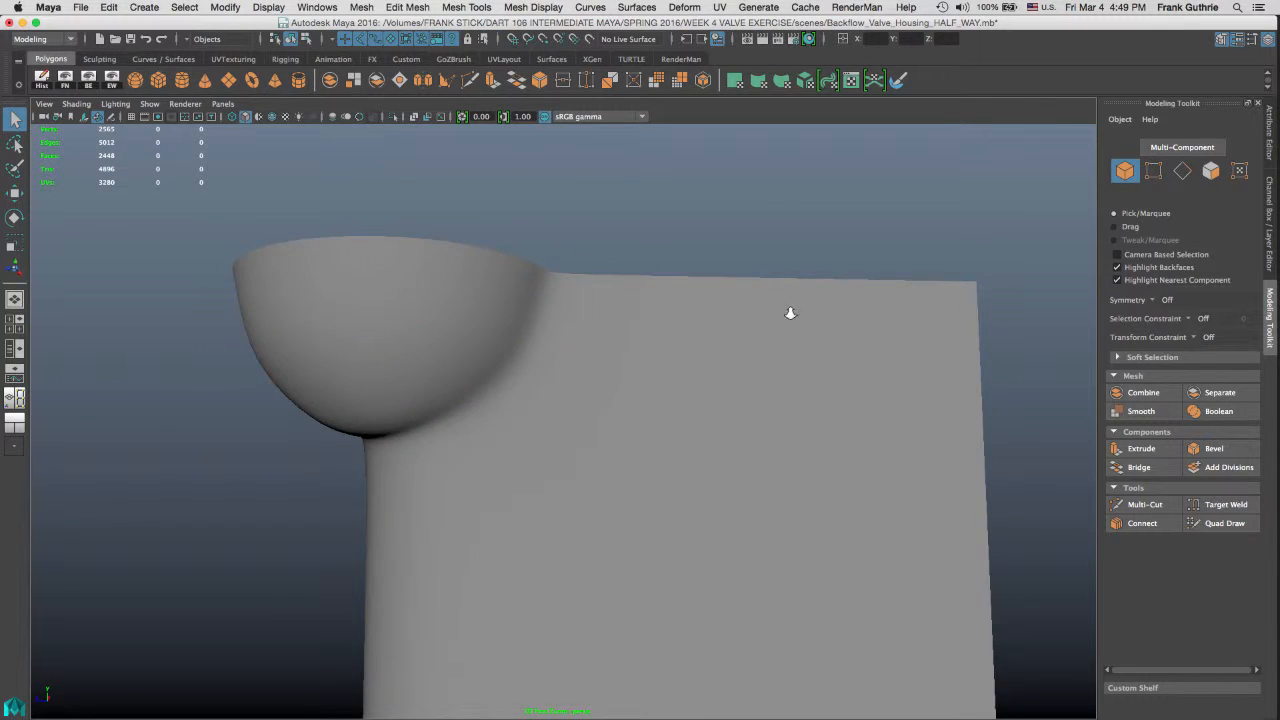
alt+right_drag(789, 311, 578, 352)
alt+drag(578, 352, 610, 347)
drag(709, 311, 405, 499)
alt+drag(538, 372, 570, 397)
alt+drag(662, 455, 660, 422)
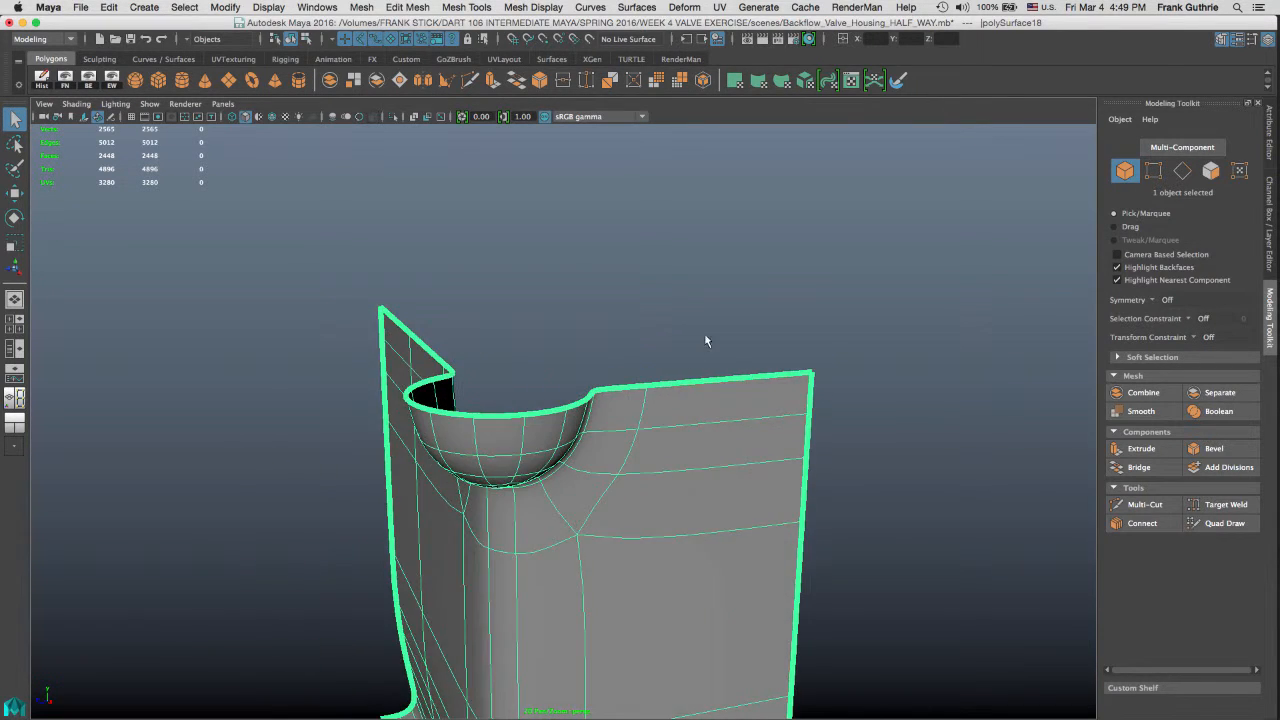
click(704, 333)
alt+drag(622, 365, 634, 340)
drag(688, 280, 526, 402)
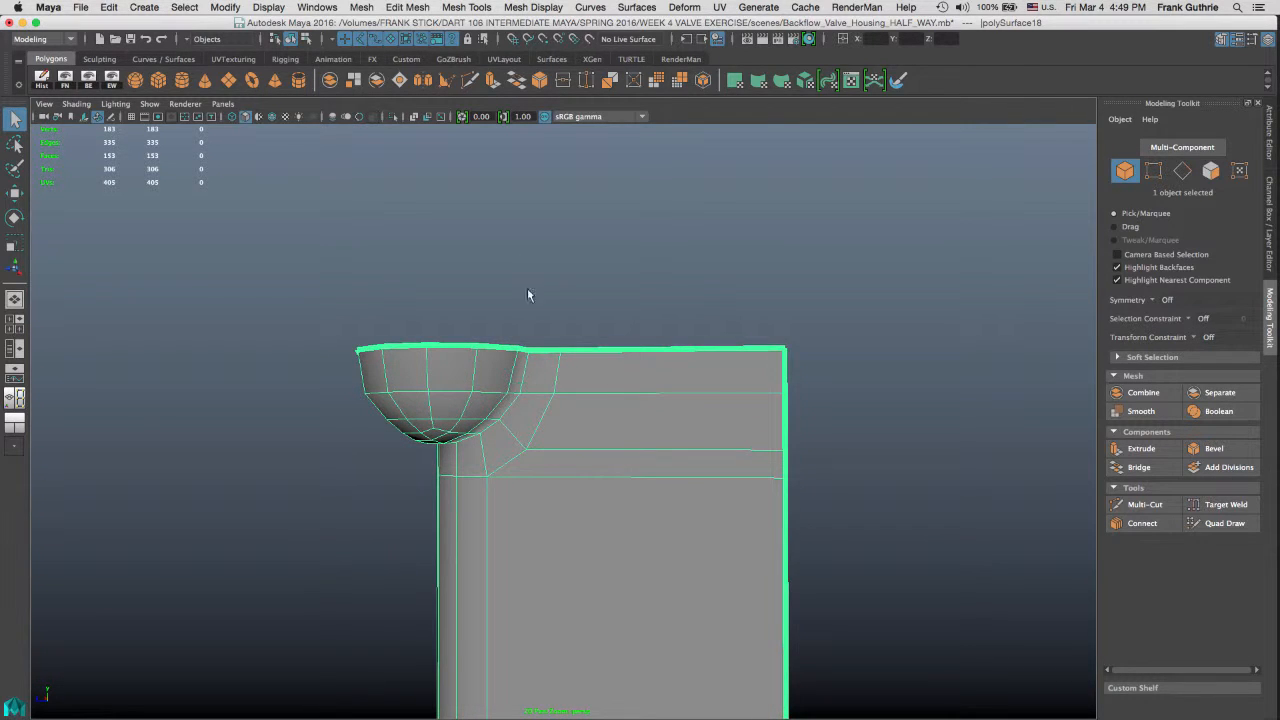
Step: Make the IMAGE_PLANES layer visible and maximize the side view showing the mesh over the valve drawing
click(1270, 258)
click(1130, 651)
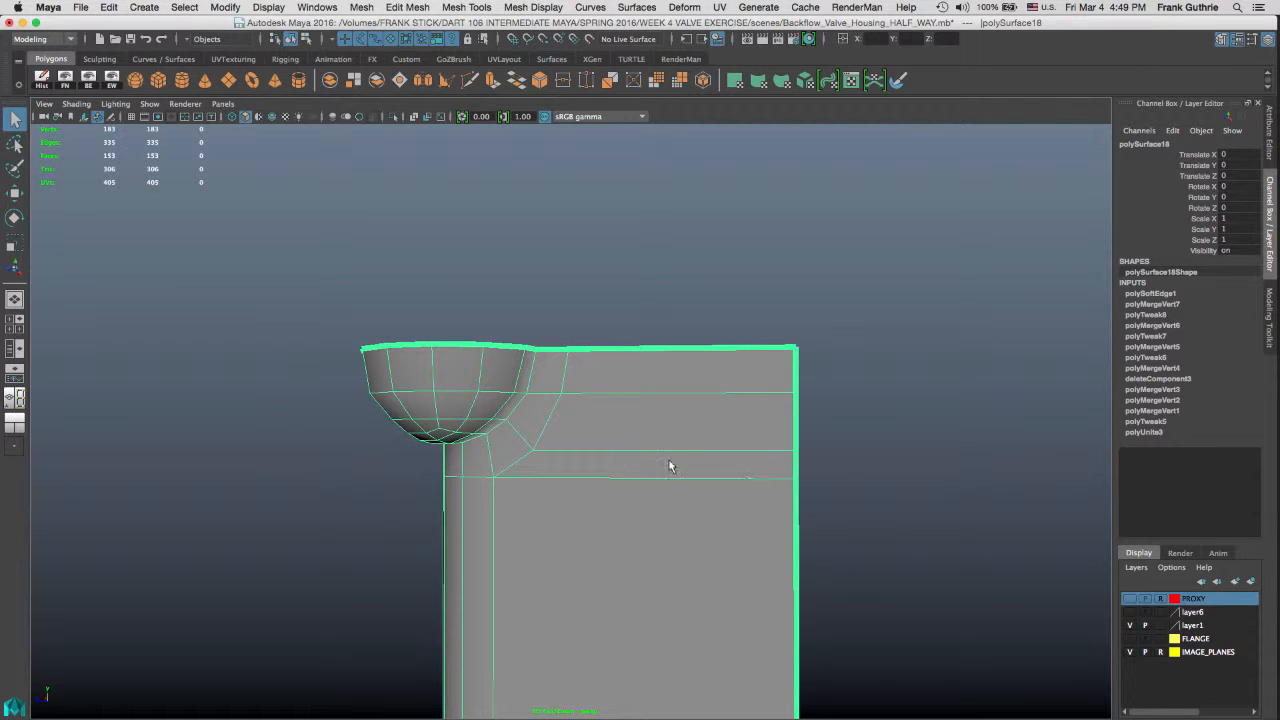
click(15, 323)
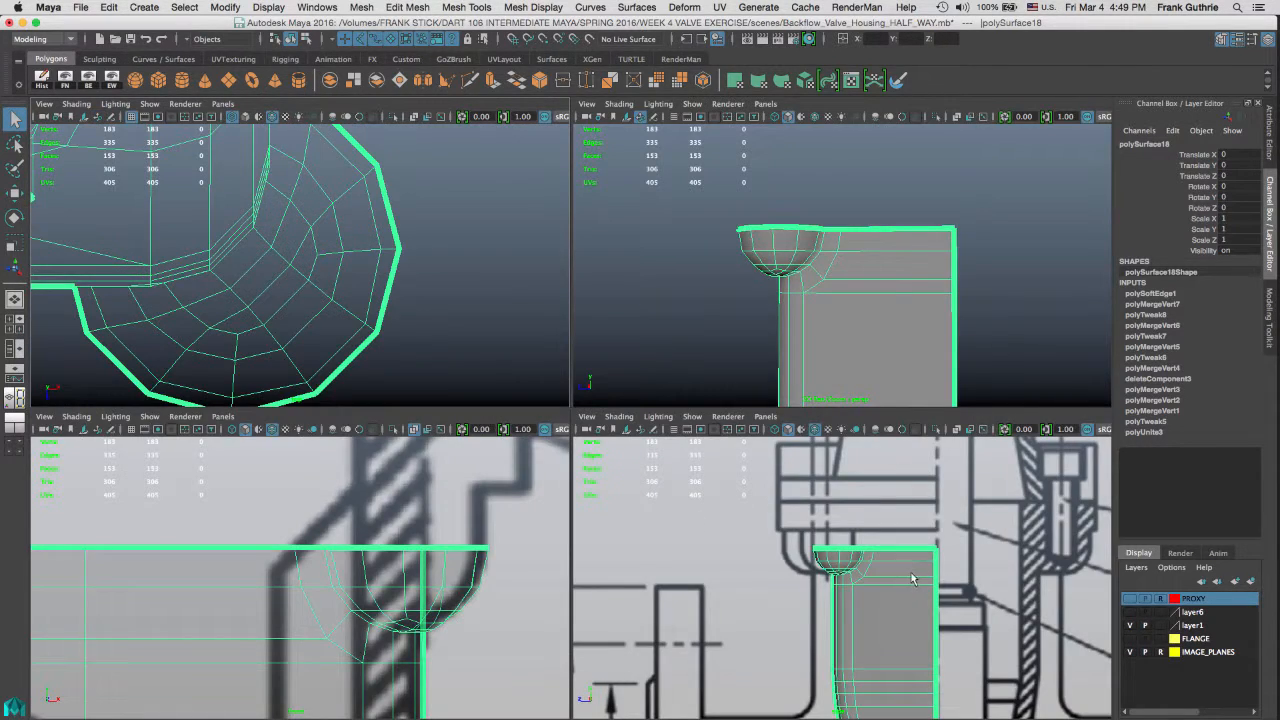
key(space)
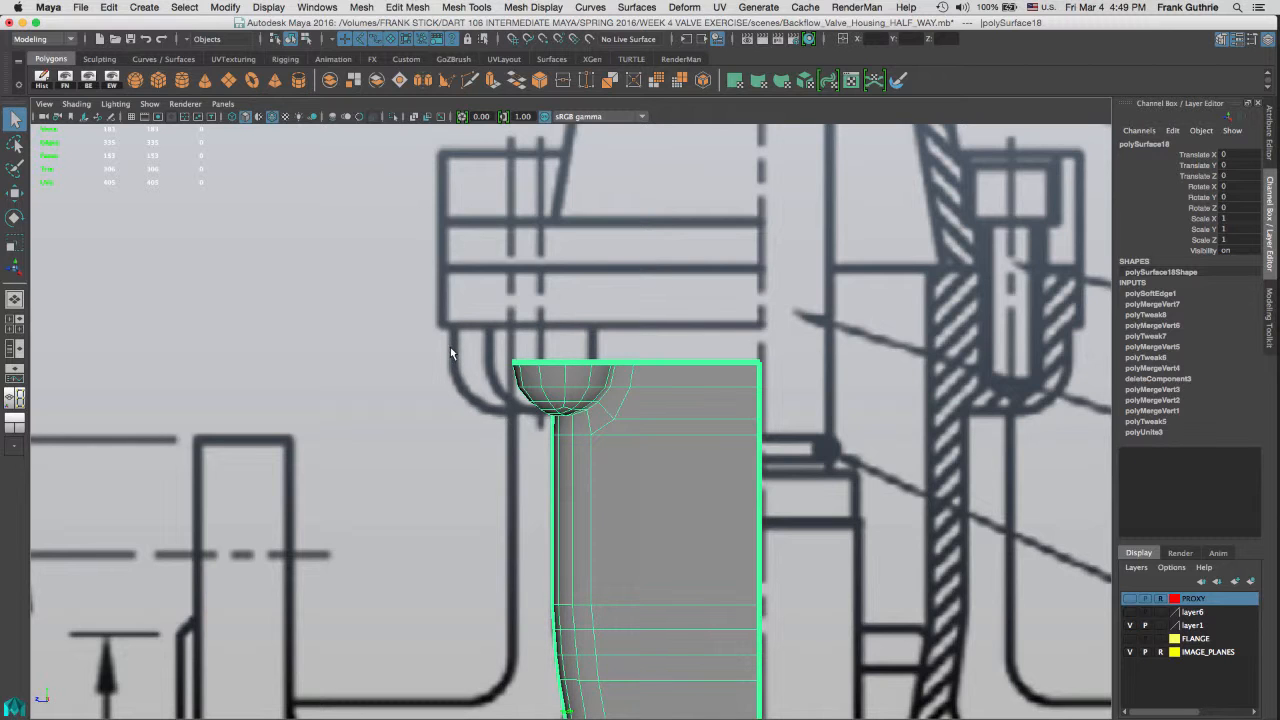
Step: Switch to Photoshop to examine the rounded bosses under the flange in the valve reference photo, and return to Maya
key(super+Tab)
key(super+Tab)
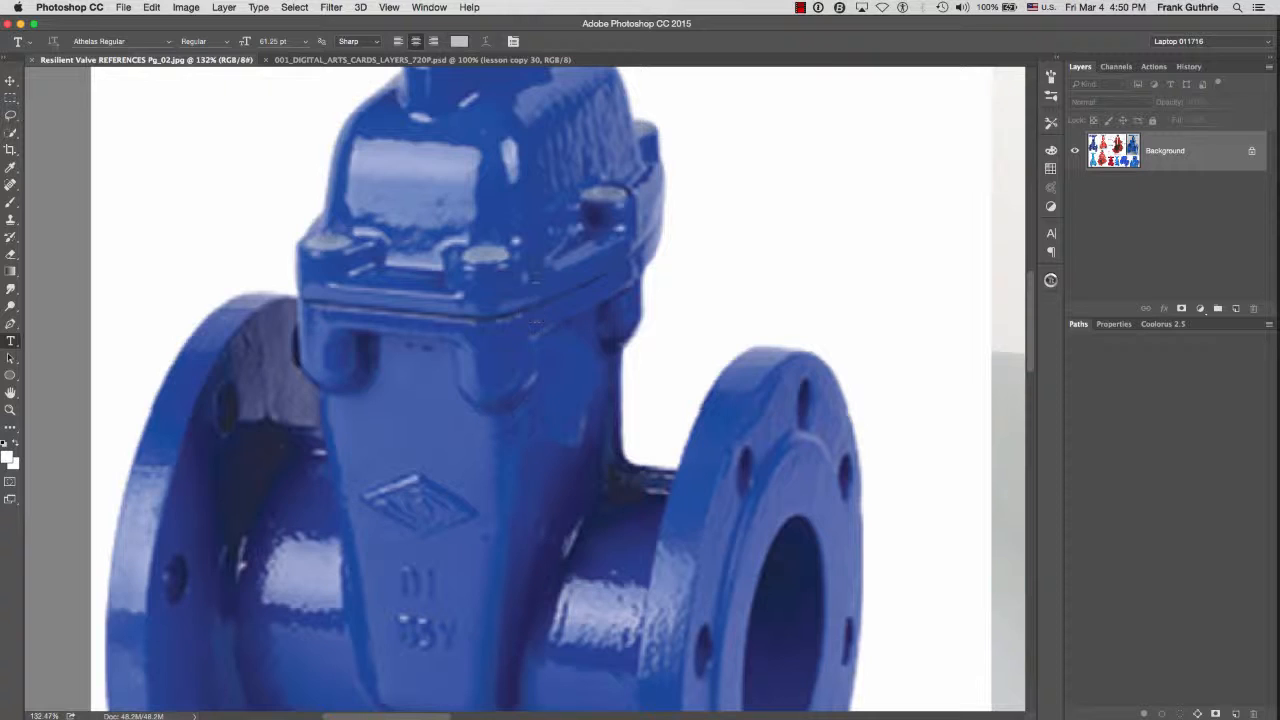
key(super+a)
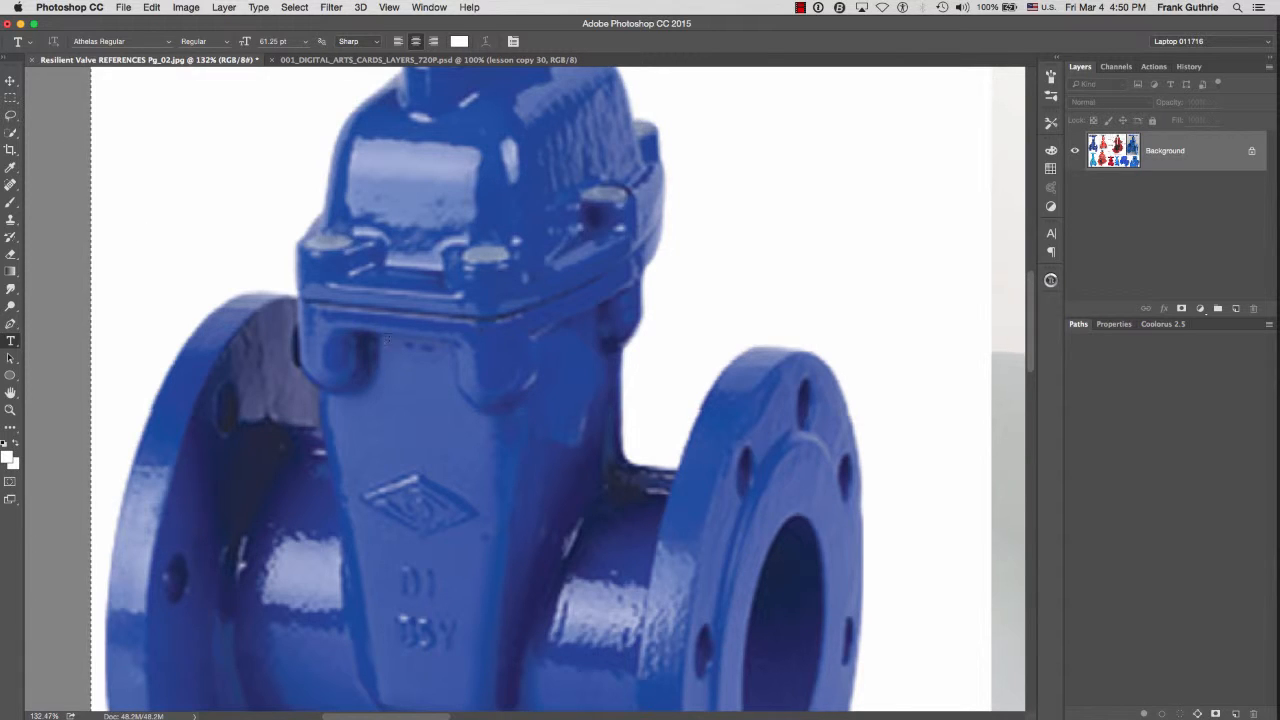
key(v)
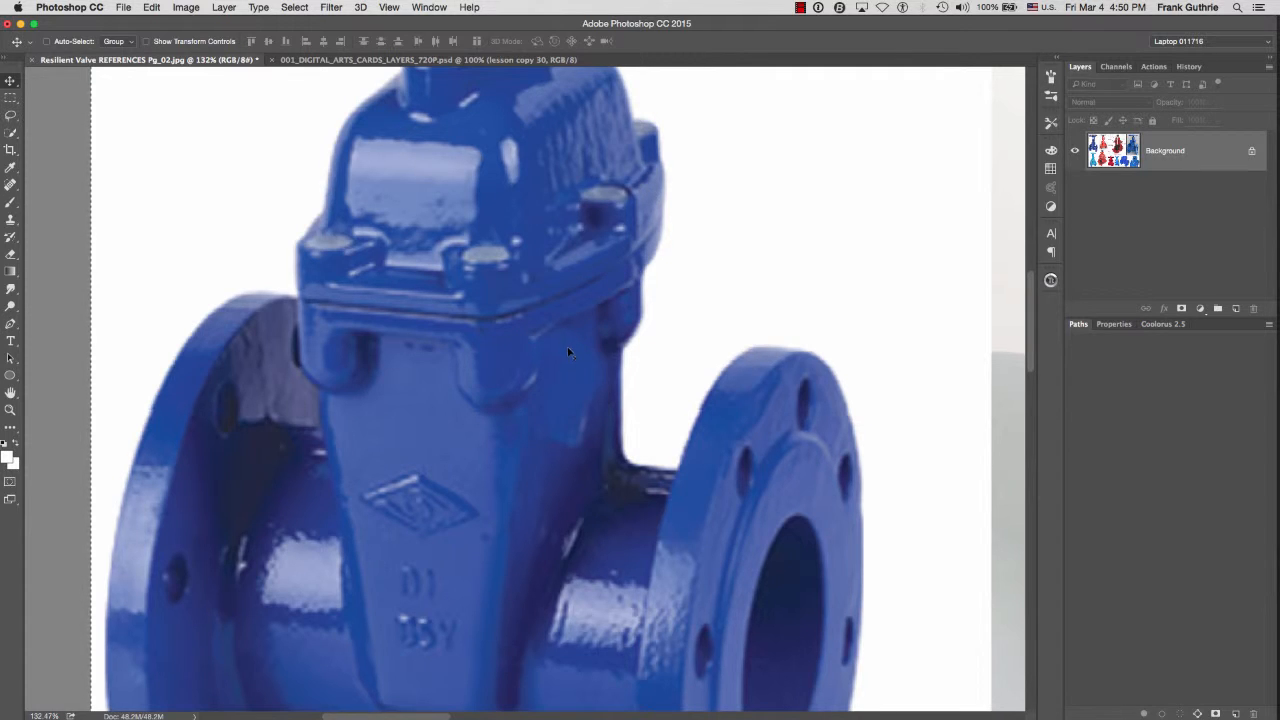
key(super+Tab)
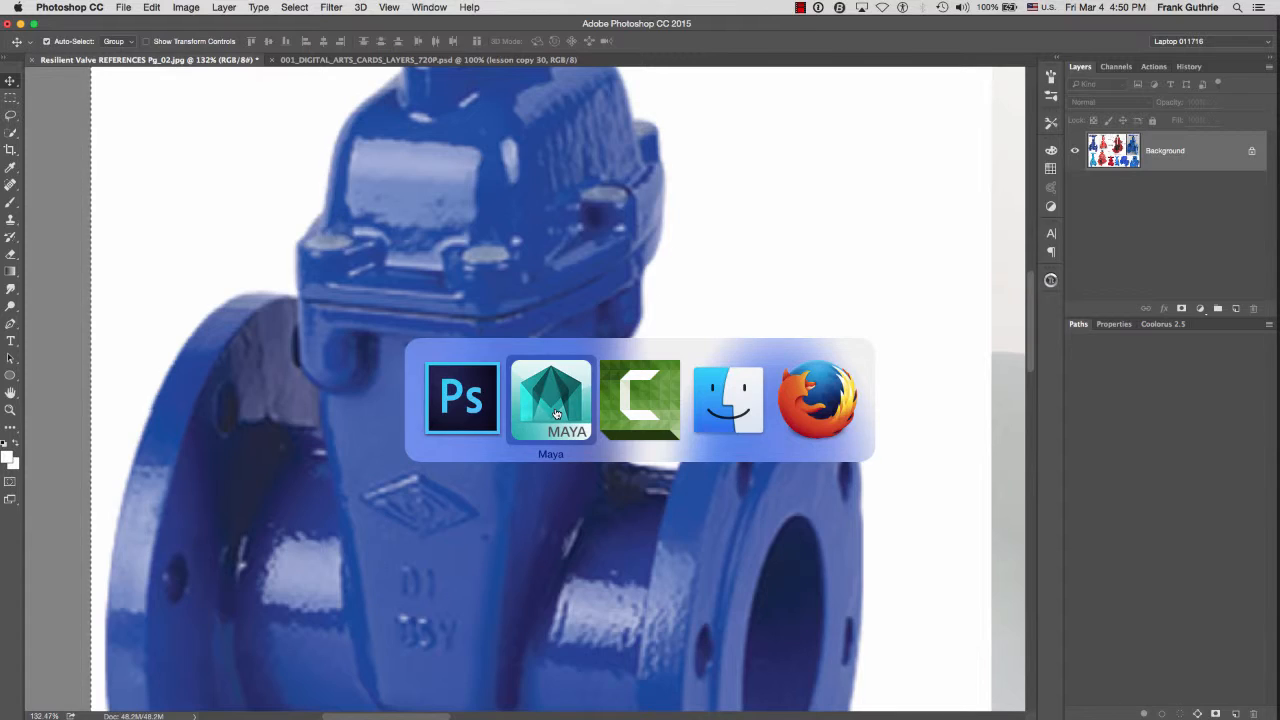
click(550, 412)
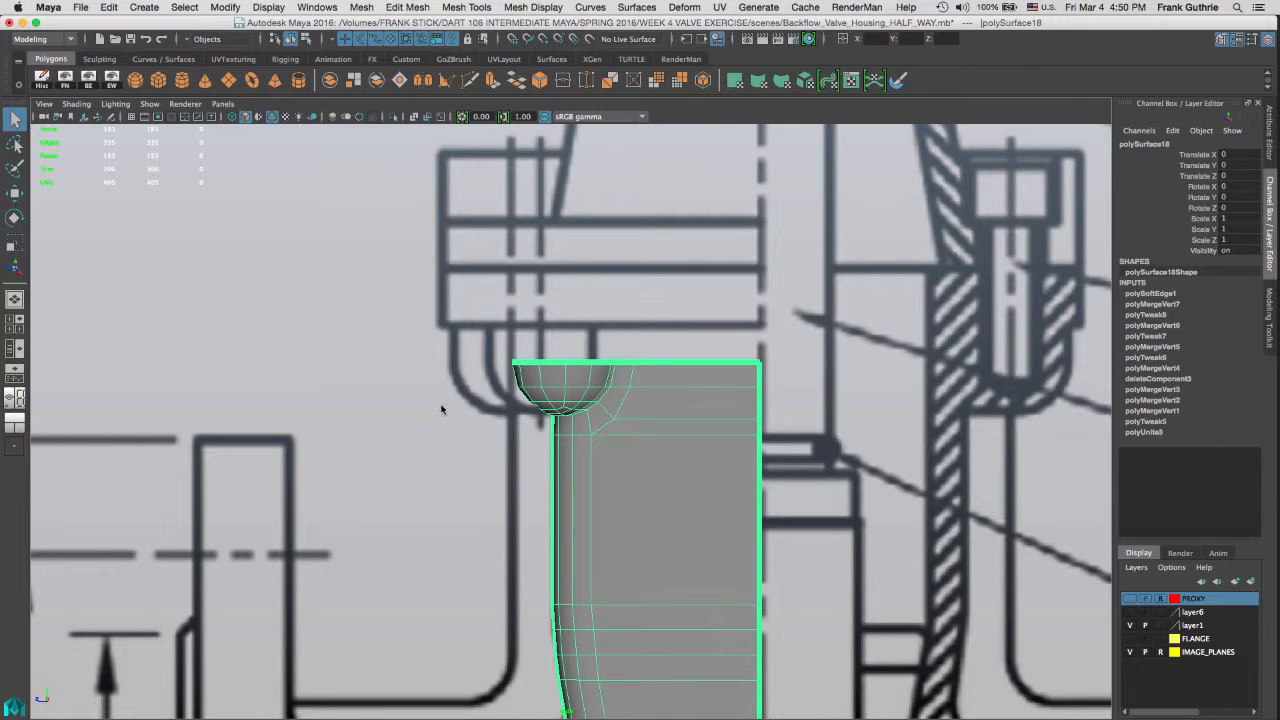
Step: Extrude the mesh's 14 top border edges and raise them along Y to the flange's underside in the drawing, about Y -1.52
right_drag(575, 365, 575, 335)
drag(433, 321, 800, 380)
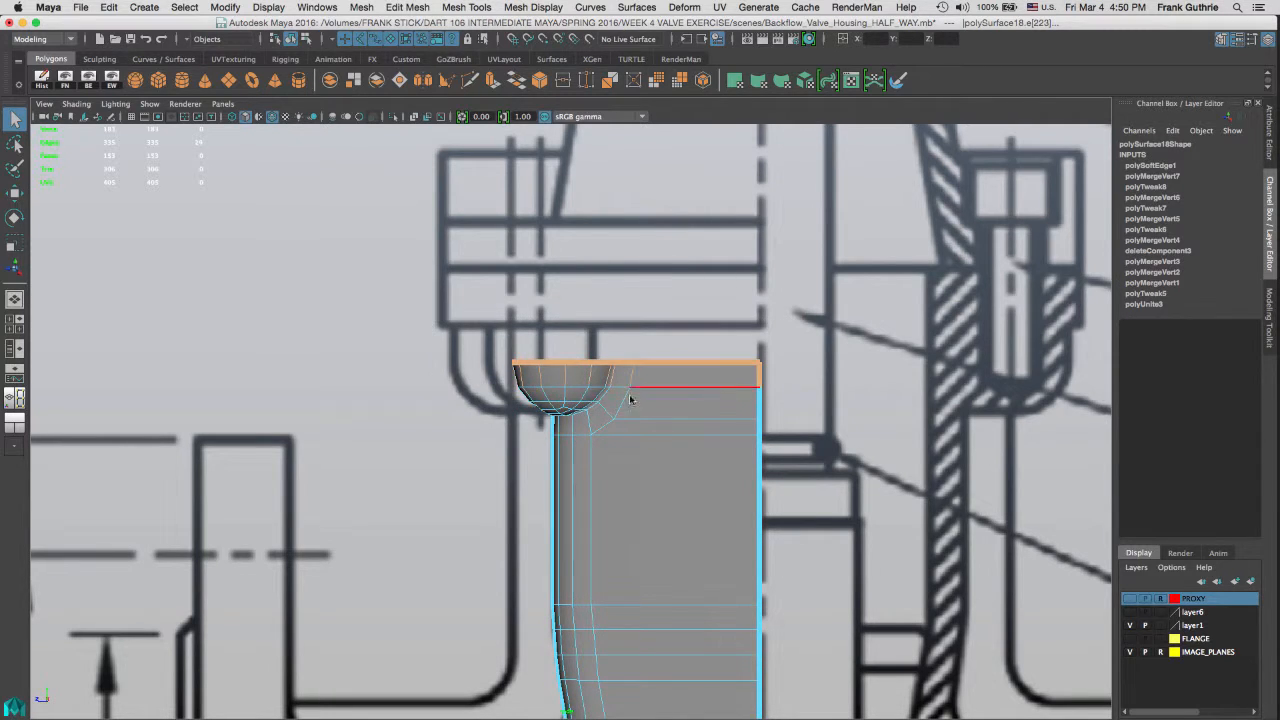
scroll(614, 400, up, 5)
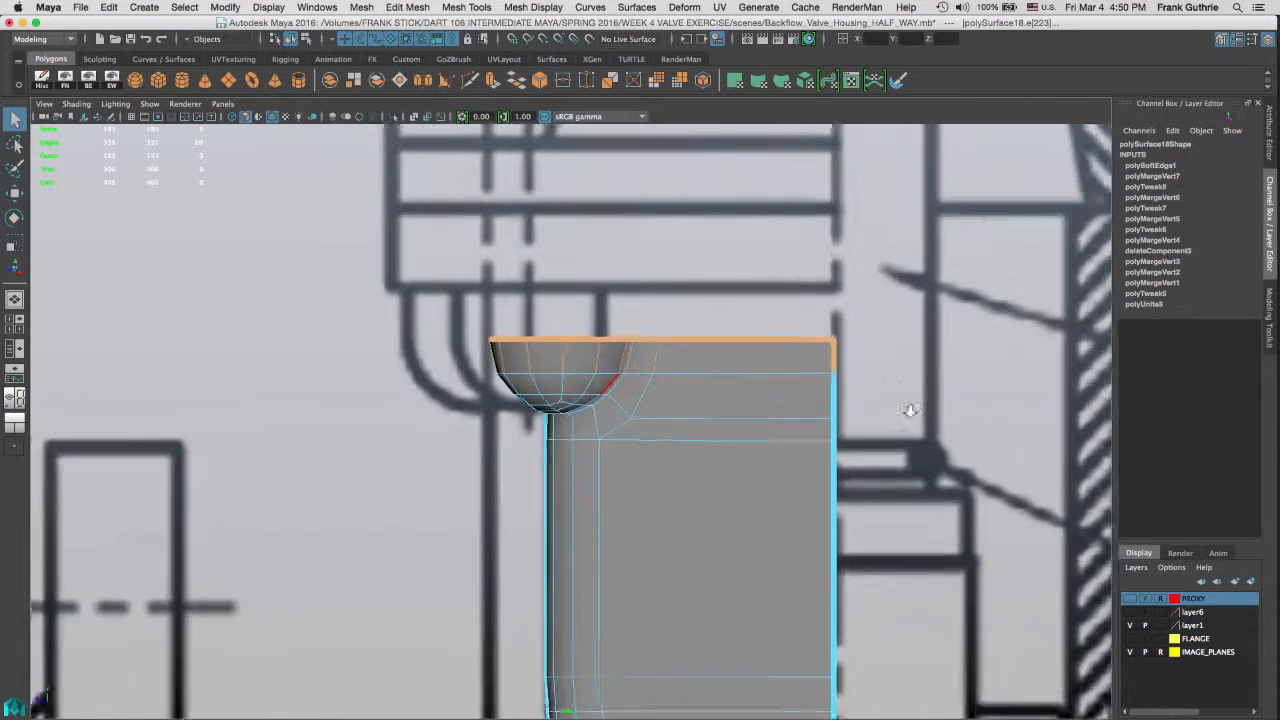
ctrl+drag(278, 452, 836, 346)
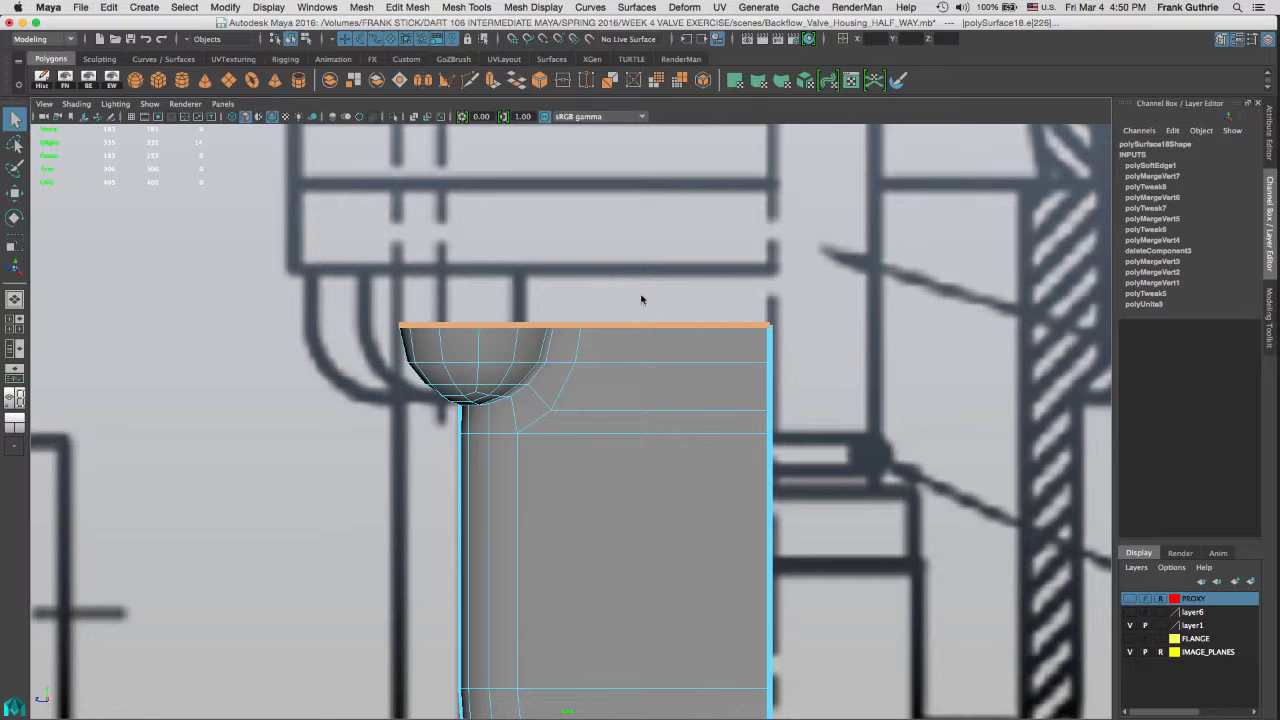
shift+right_drag(665, 300, 665, 305)
click(1270, 328)
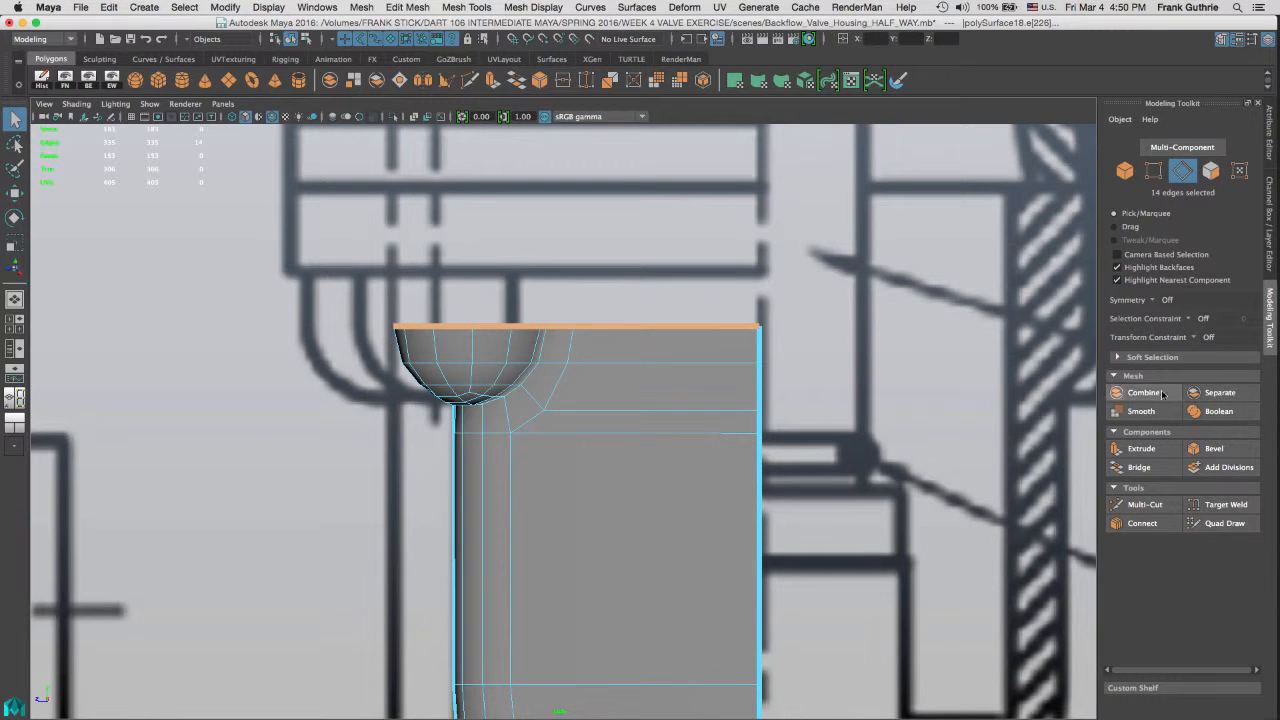
click(1142, 448)
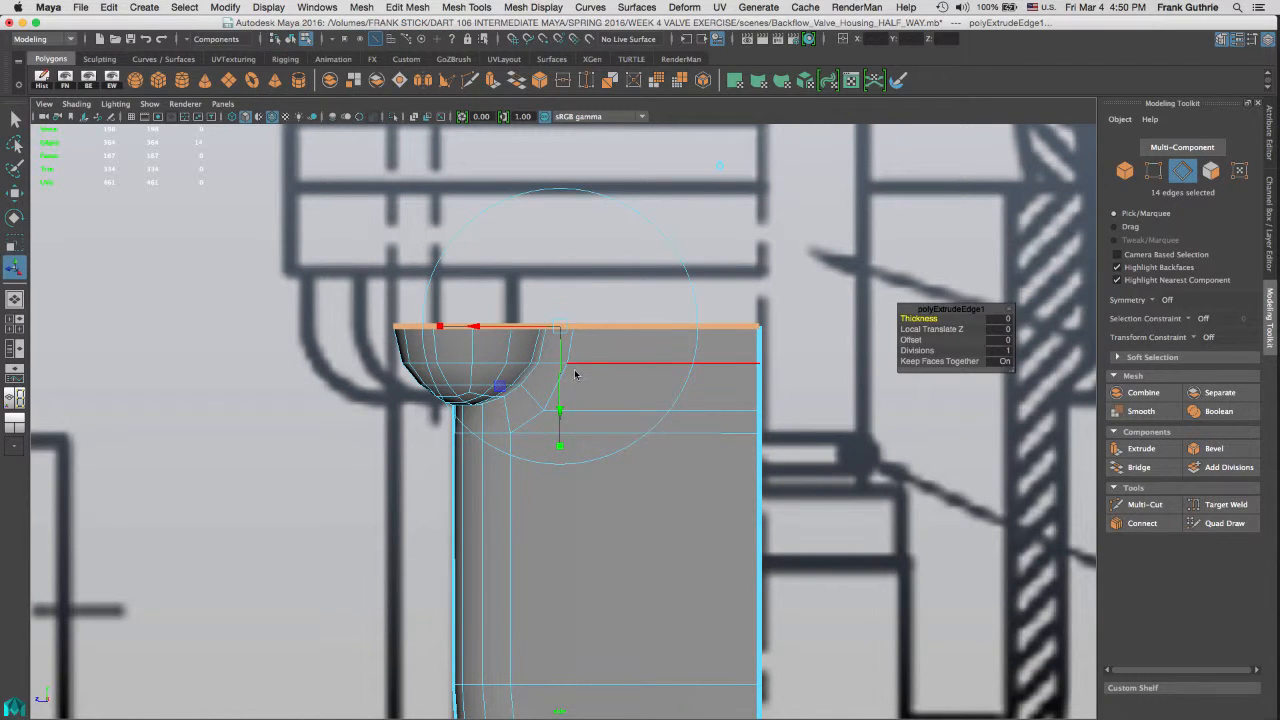
key(w)
drag(577, 299, 583, 242)
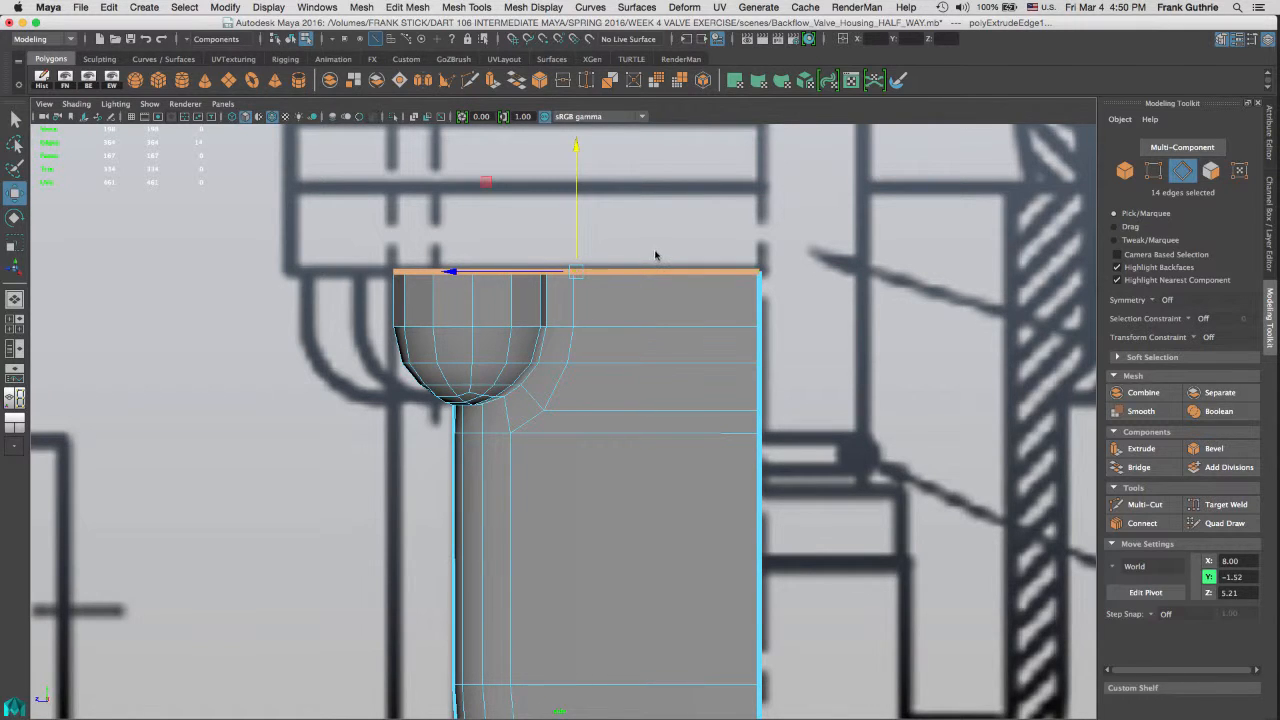
Step: In the perspective view, extrude the 14 top border edges outward with a Local Translate Z of 0.7
key(space)
key(space)
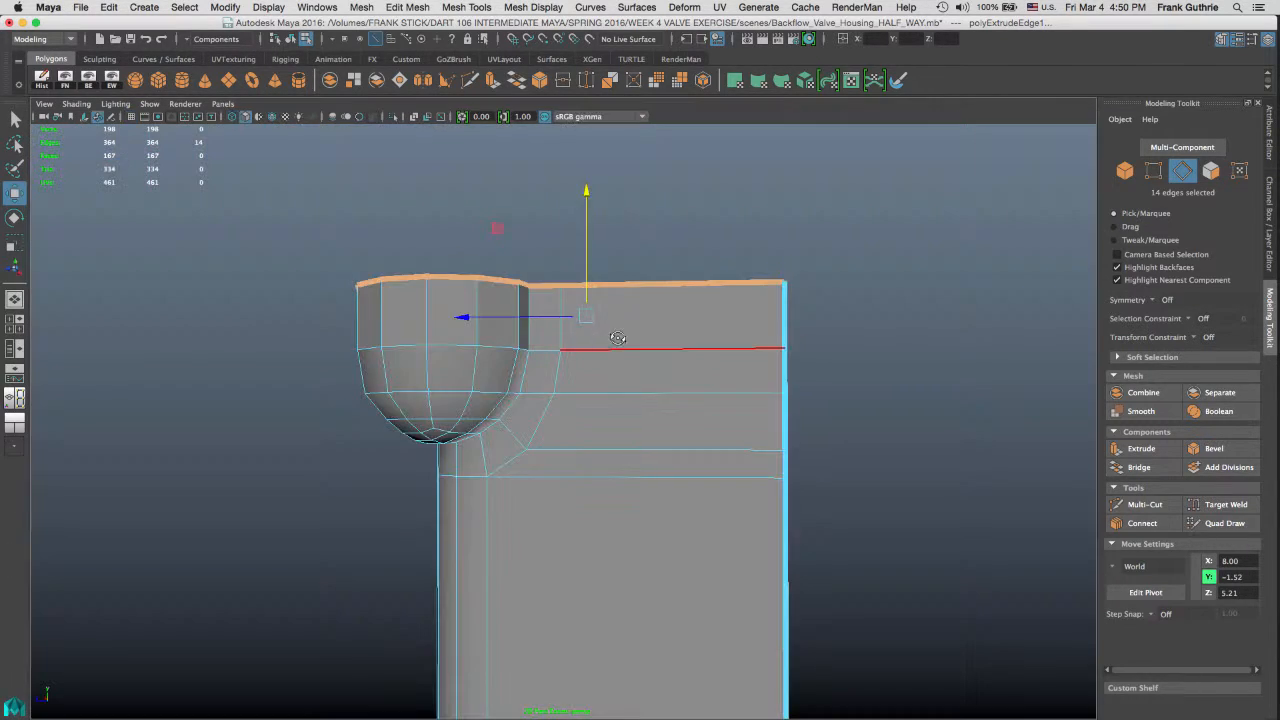
alt+drag(618, 338, 565, 338)
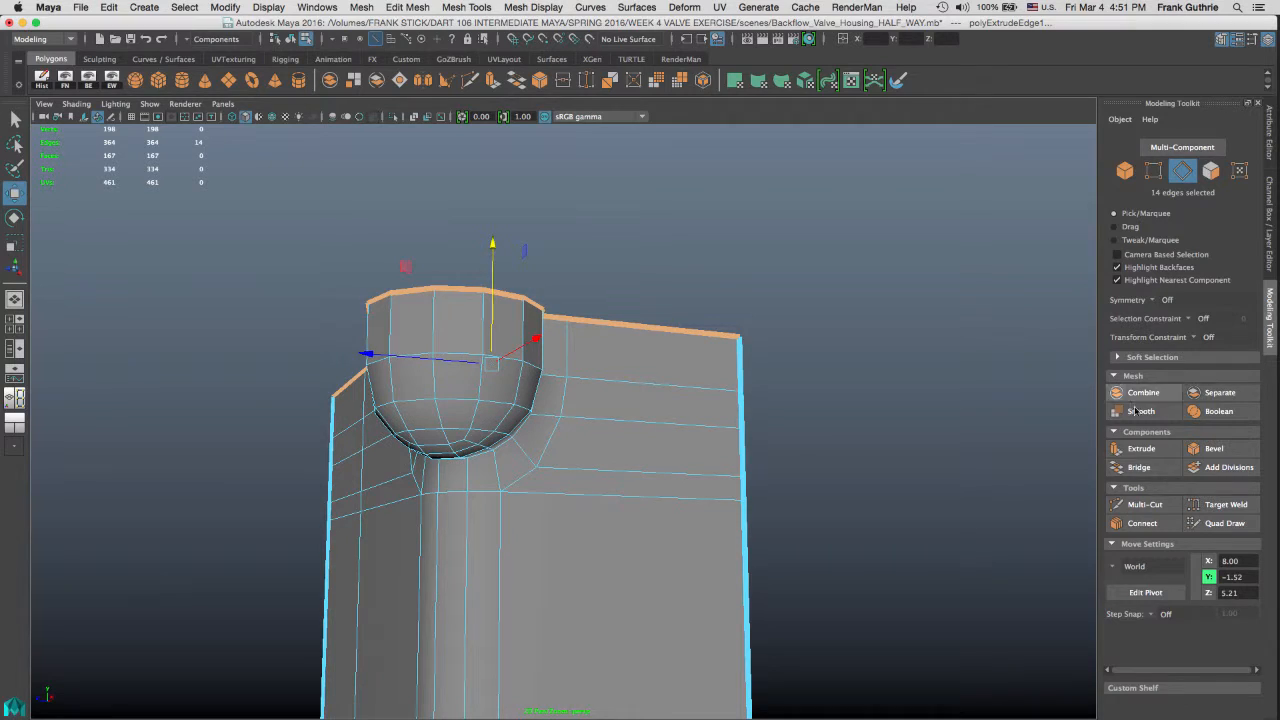
click(1141, 450)
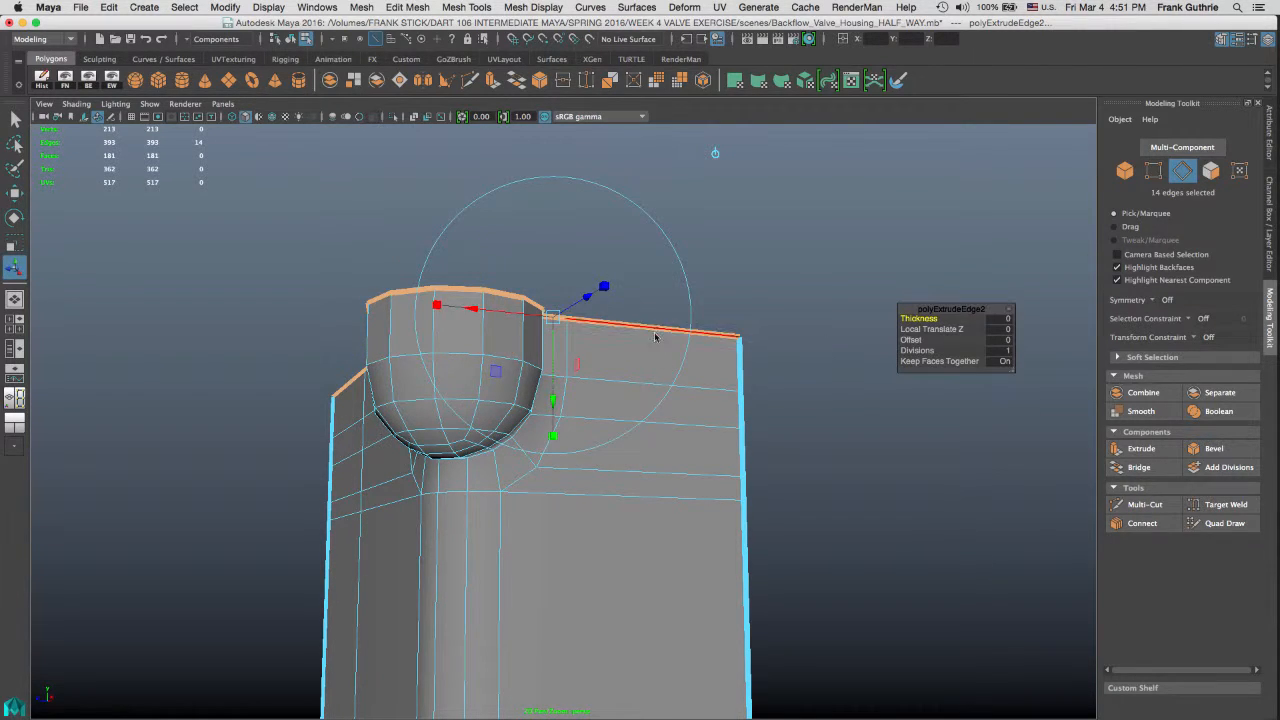
alt+drag(655, 337, 671, 390)
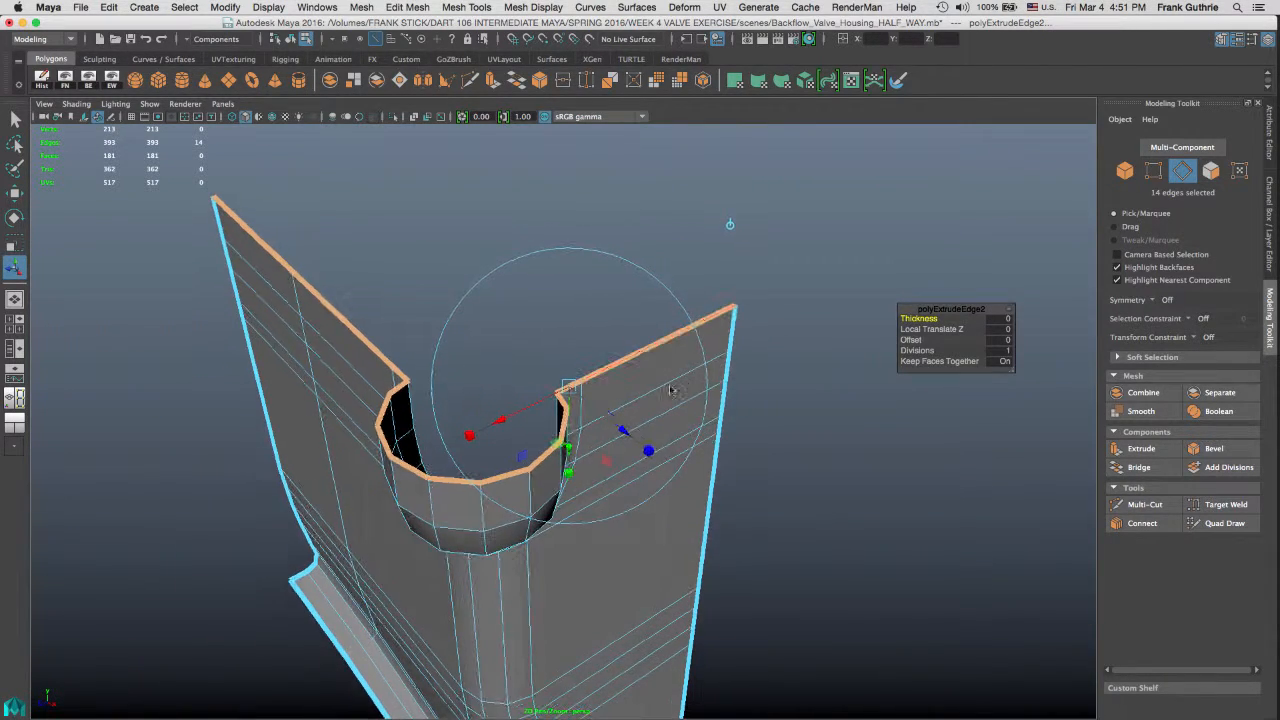
drag(622, 430, 638, 443)
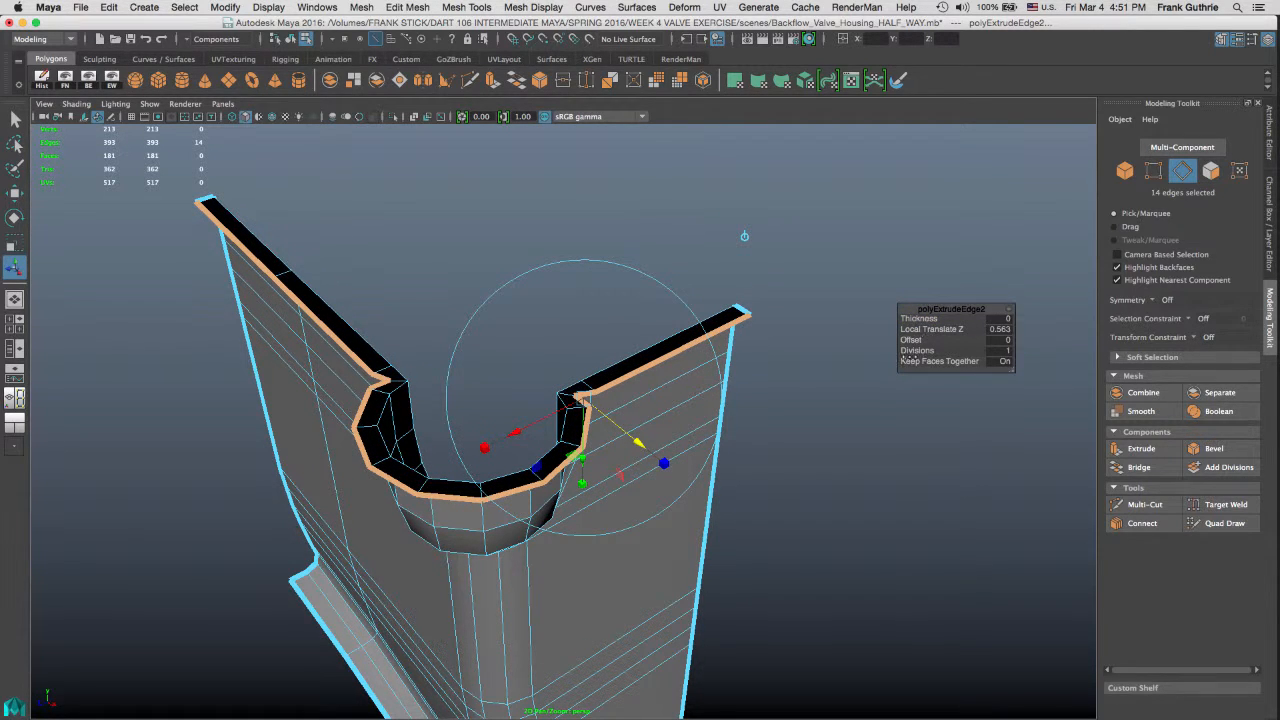
key(ctrl+z)
alt+drag(749, 394, 740, 306)
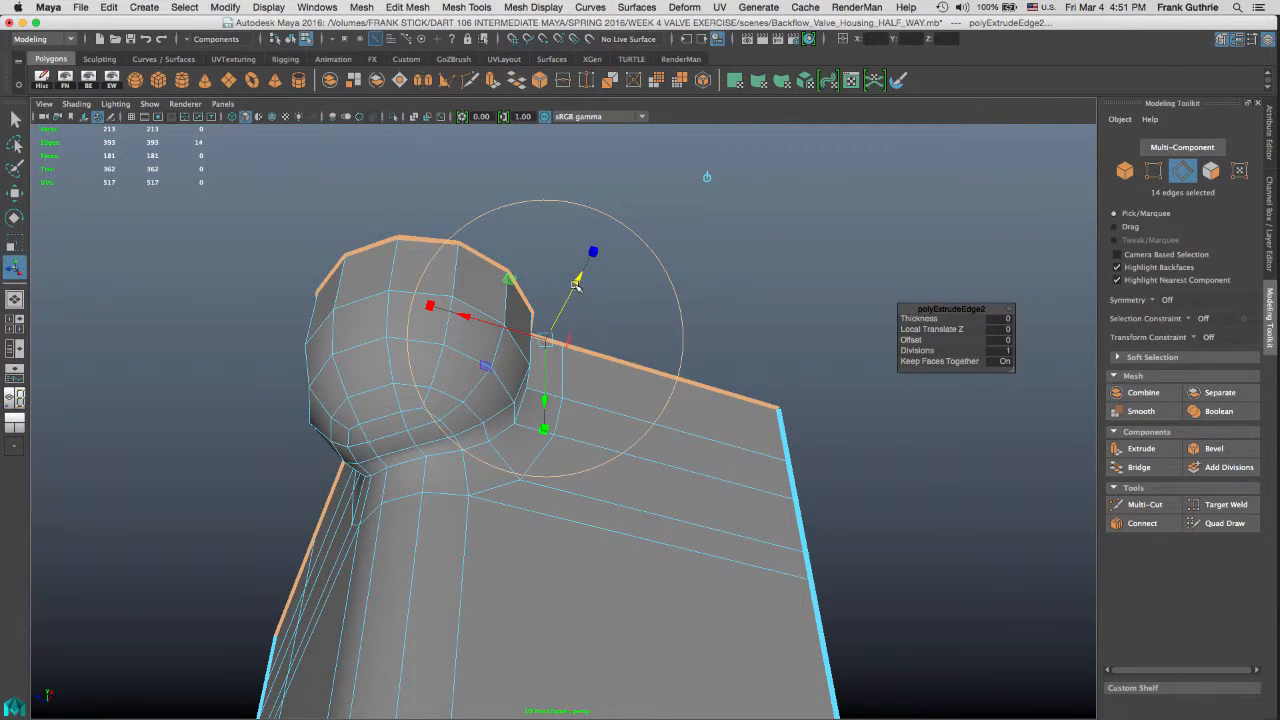
drag(924, 329, 926, 329)
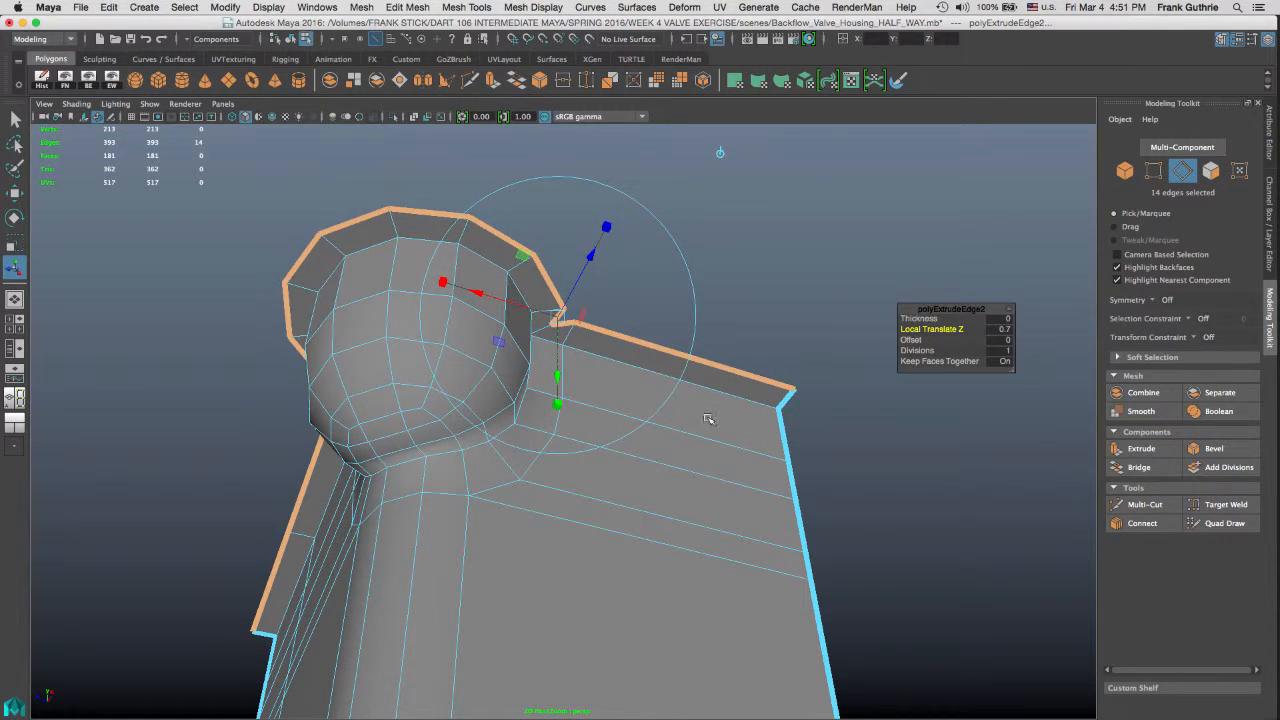
Step: Examine the extruded lip around the rounded boss and the notch where it meets the straight wall
alt+drag(709, 420, 651, 251)
alt+middle_drag(651, 251, 688, 164)
alt+right_drag(476, 378, 576, 374)
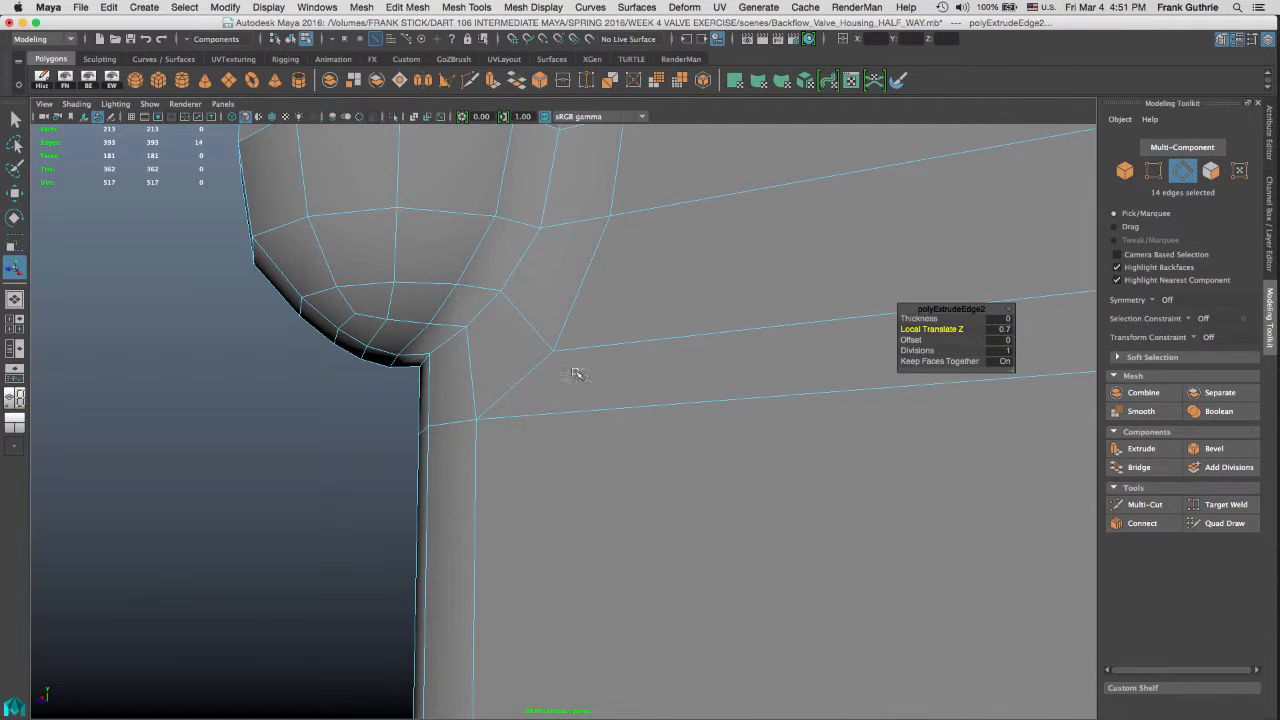
alt+drag(422, 364, 523, 366)
alt+middle_drag(545, 250, 552, 372)
alt+drag(522, 322, 606, 331)
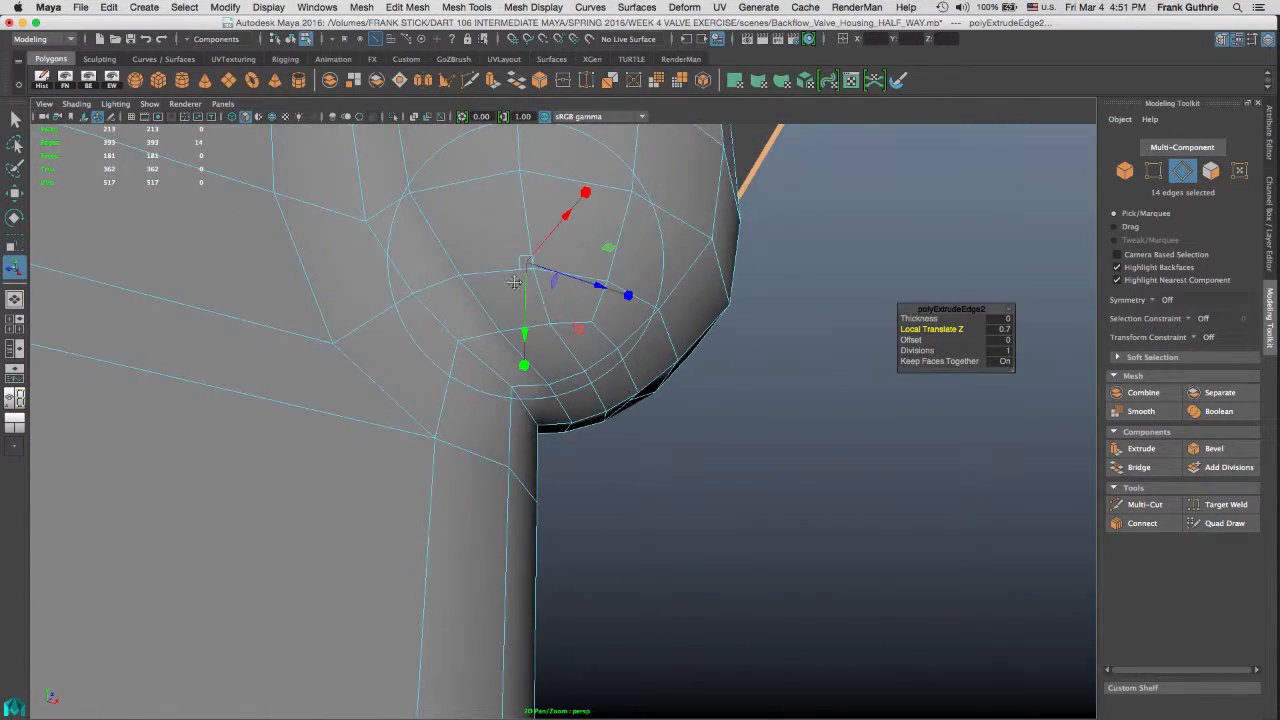
alt+drag(514, 283, 469, 530)
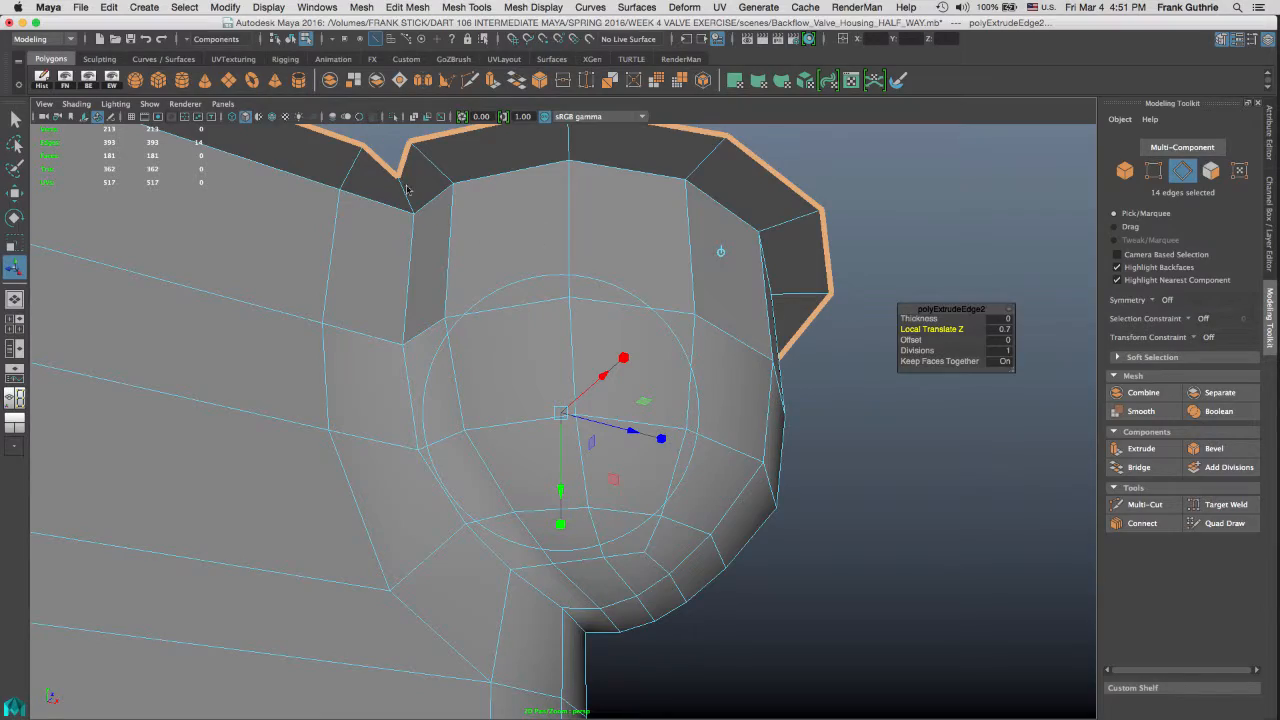
alt+drag(476, 190, 565, 295)
drag(947, 329, 947, 329)
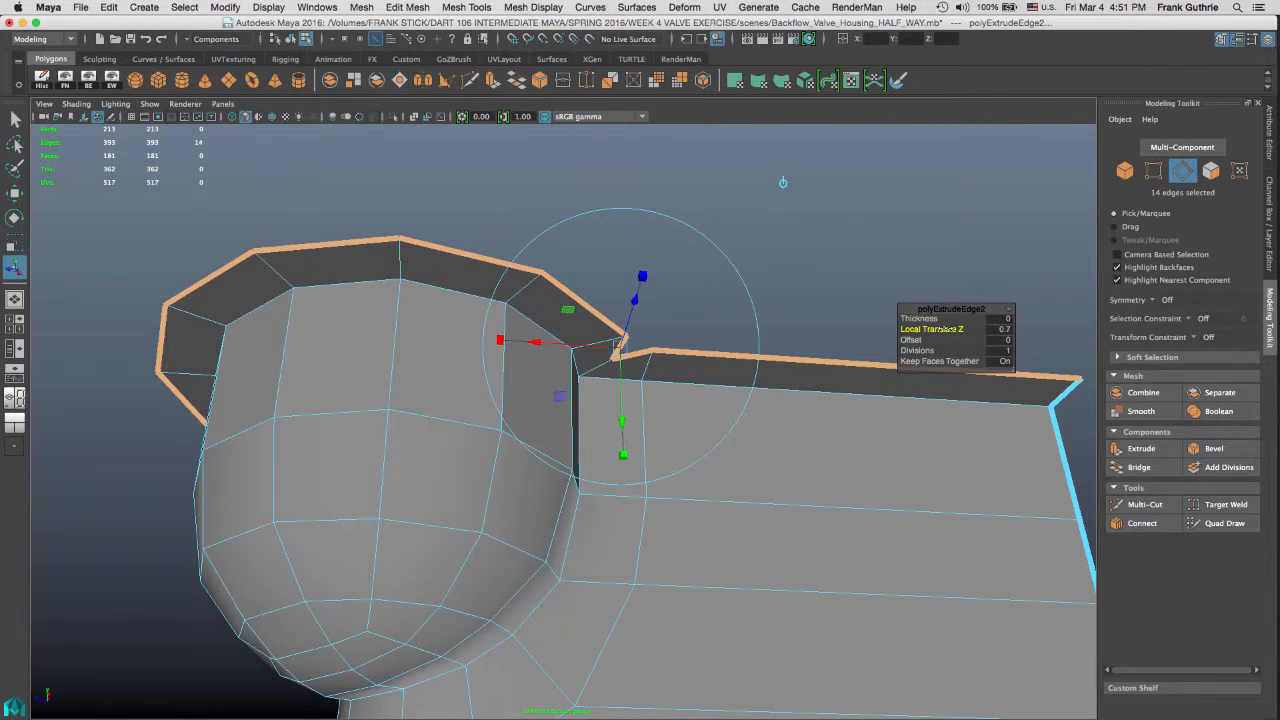
alt+middle_drag(591, 497, 534, 403)
alt+drag(534, 403, 646, 363)
Step: Snap the lip notch's inner vertex onto the adjacent straight-lip vertex and merge the two
key(q)
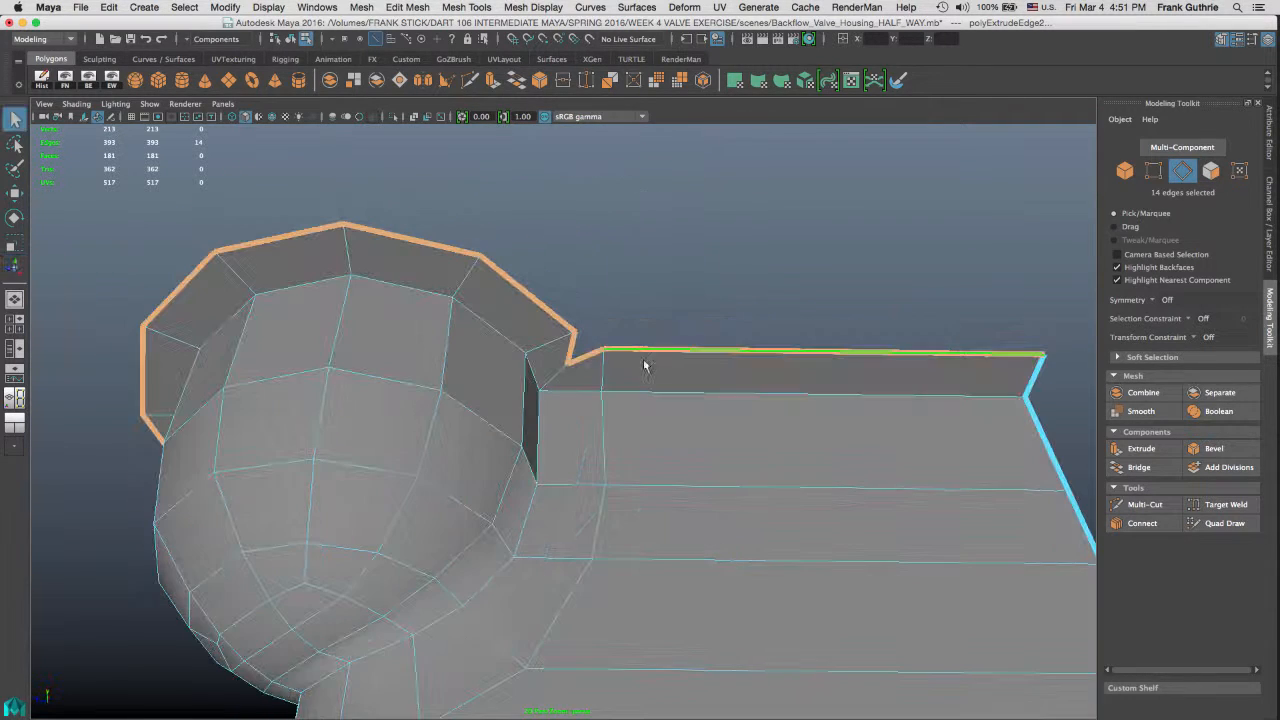
right_click(643, 360)
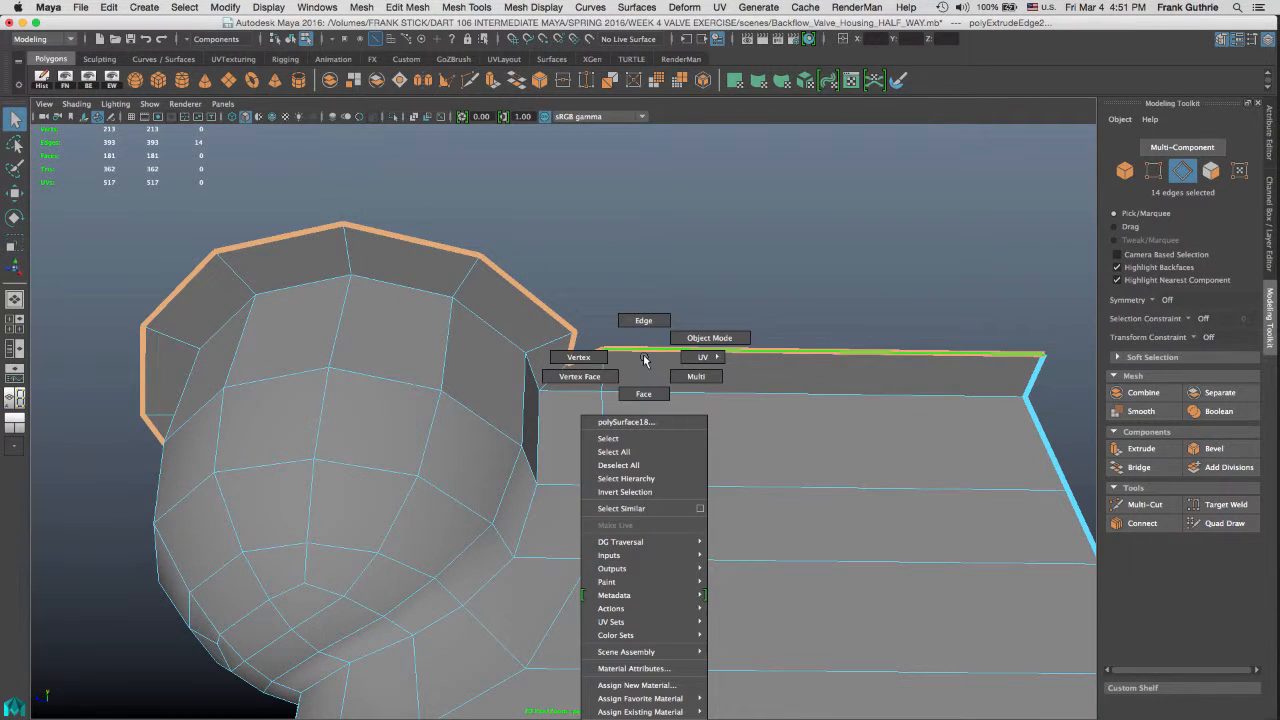
click(580, 357)
click(568, 362)
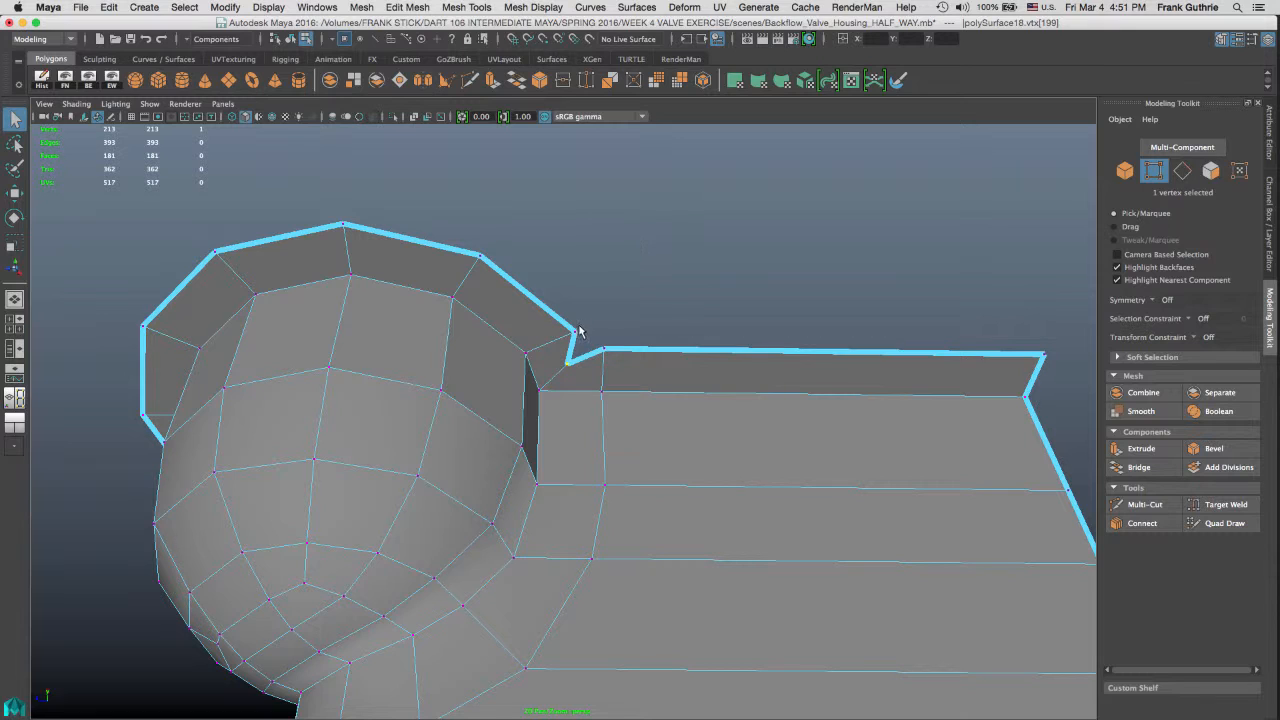
key(w)
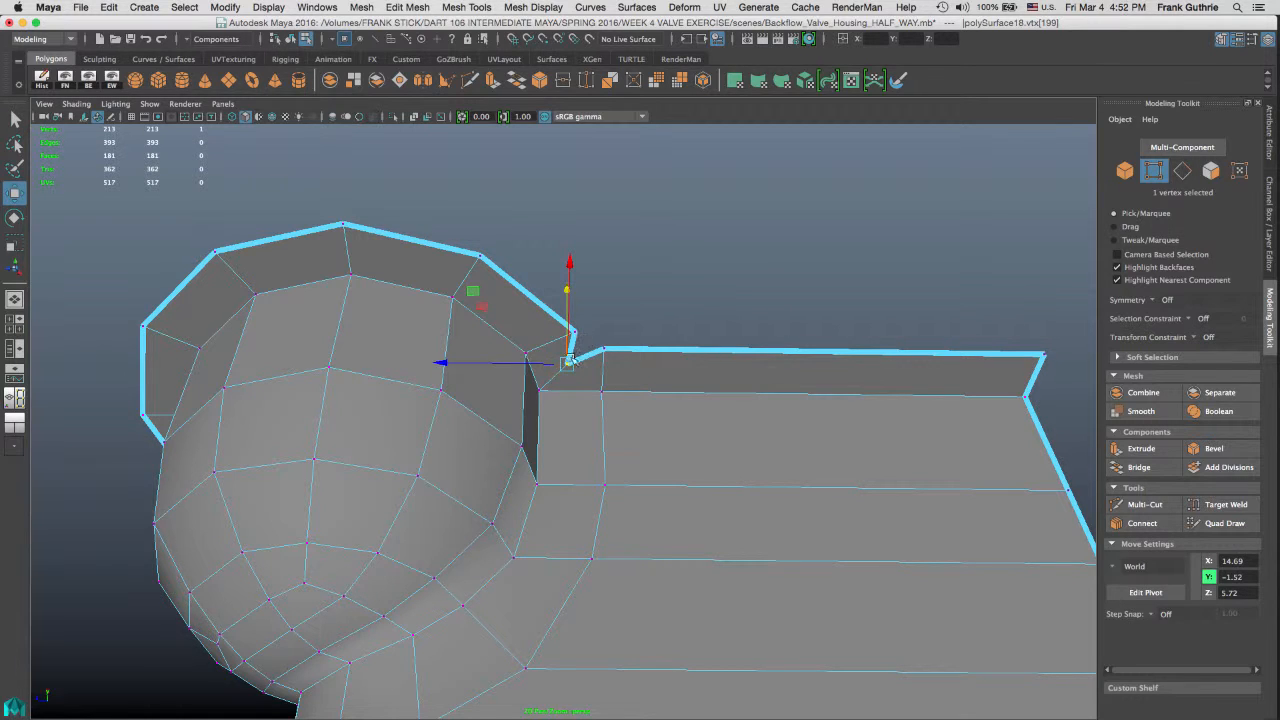
drag(568, 366, 608, 347)
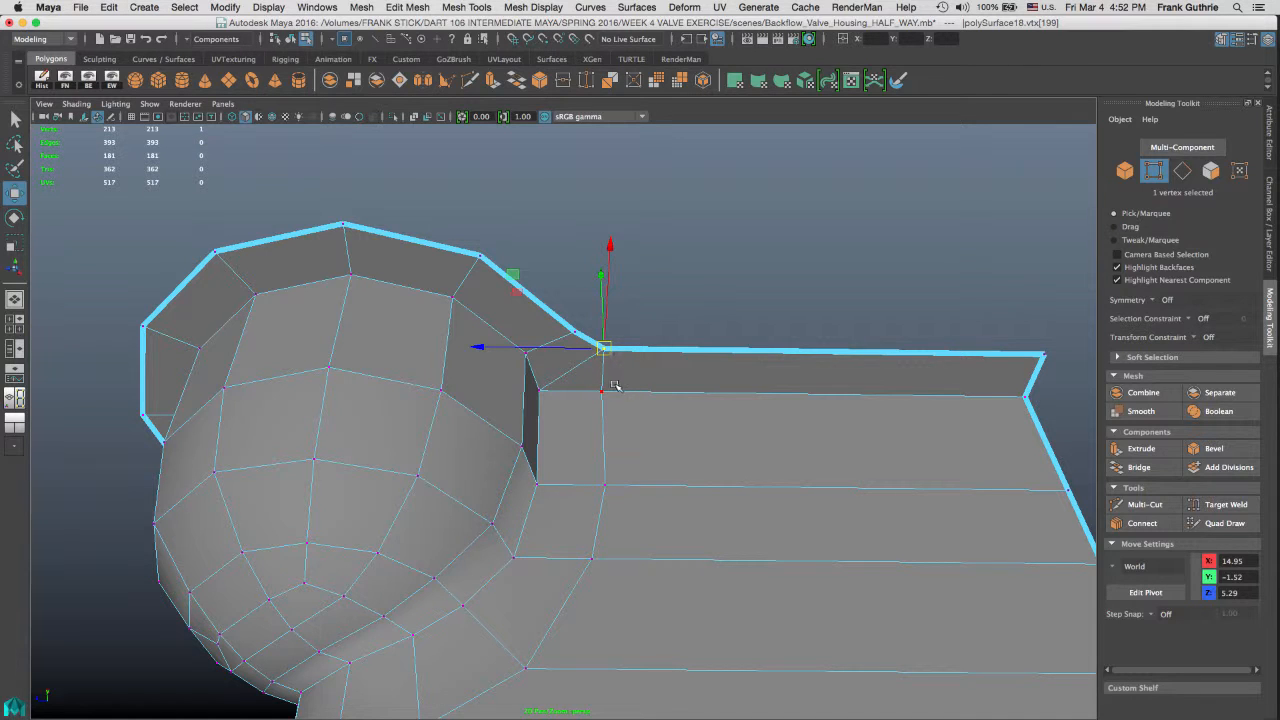
shift+click(617, 343)
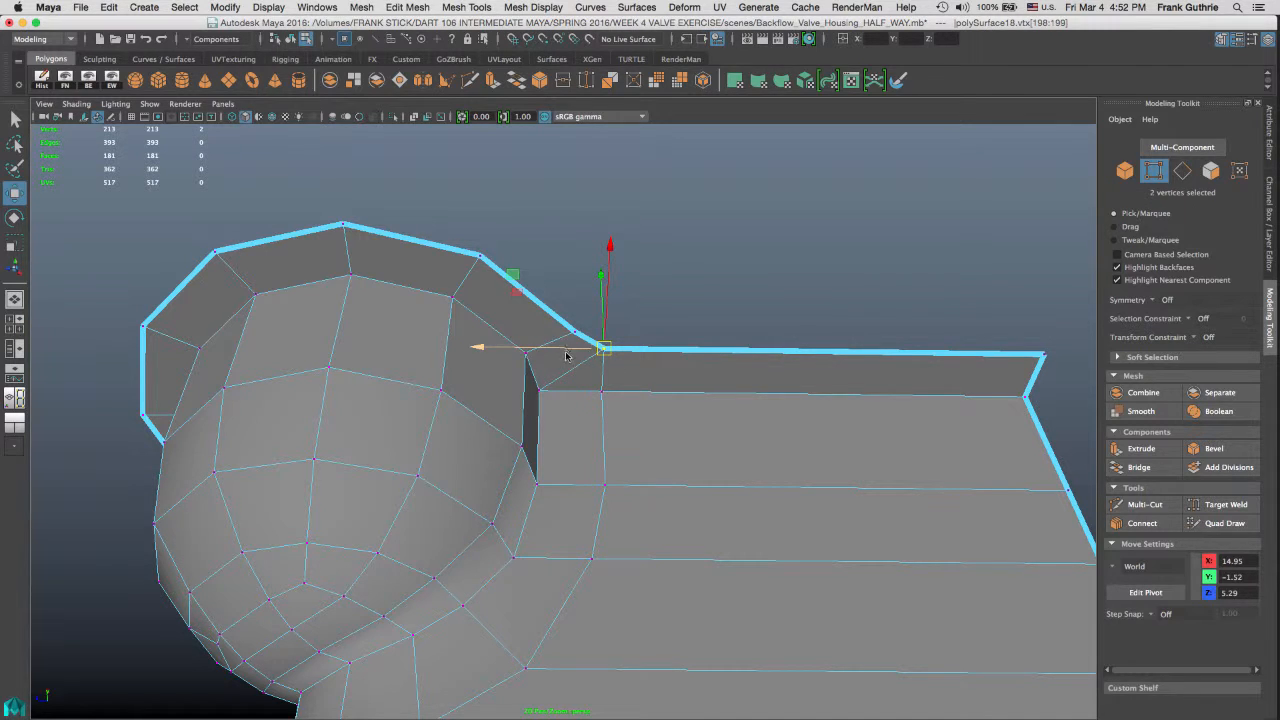
scroll(566, 356, up, 5)
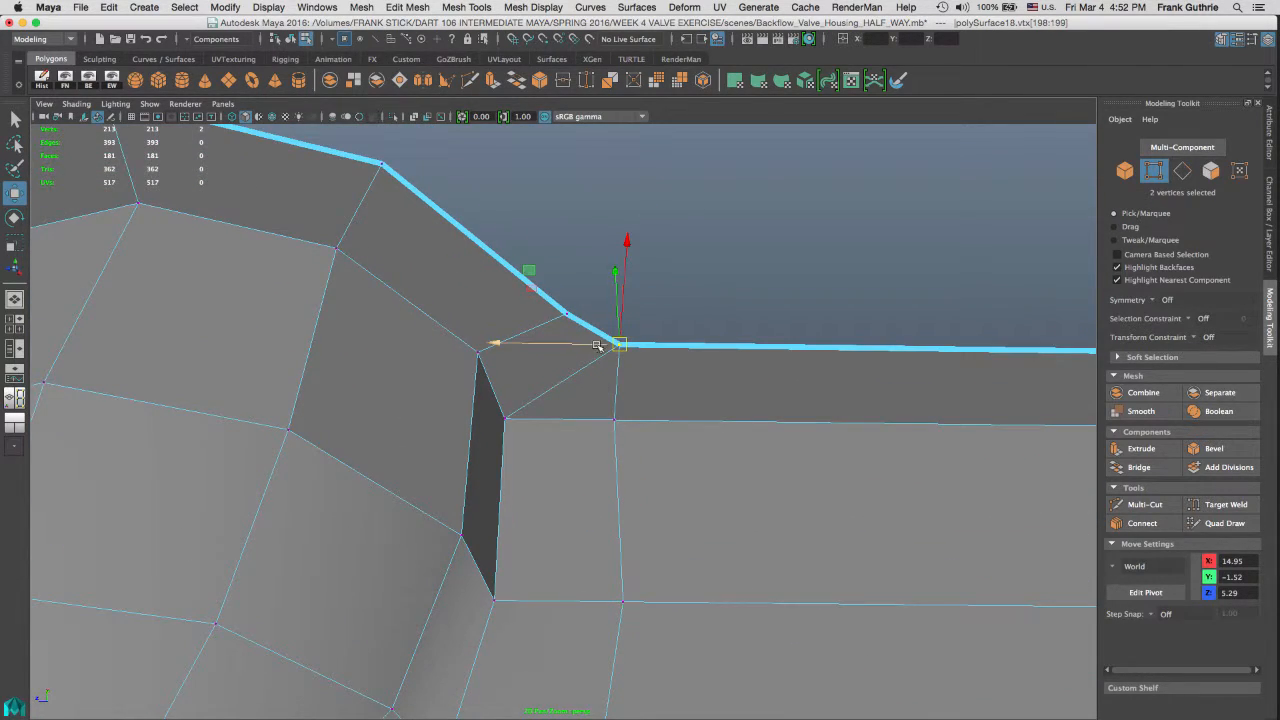
drag(597, 346, 520, 321)
key(g)
Step: Align the merged vertex to Z 5.64 and the straight lip to X 15.21, and merge it with the boss's lip vertex
alt+drag(690, 332, 540, 320)
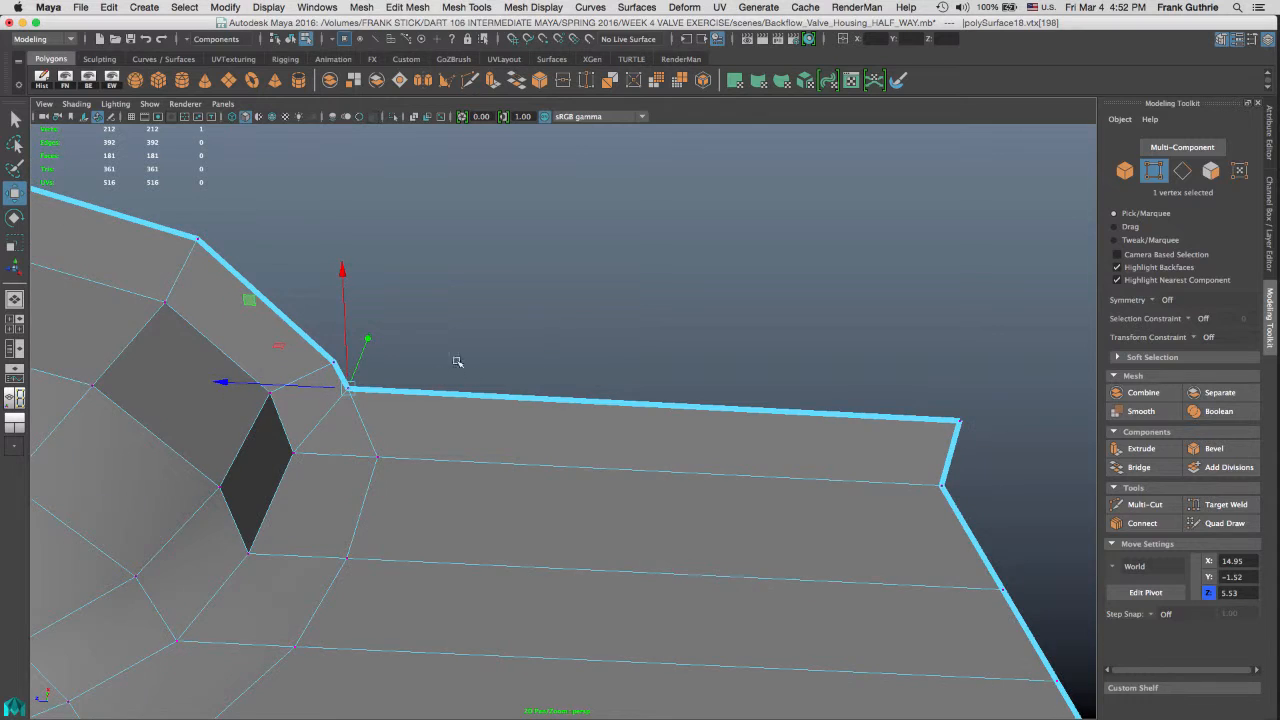
alt+drag(457, 362, 443, 400)
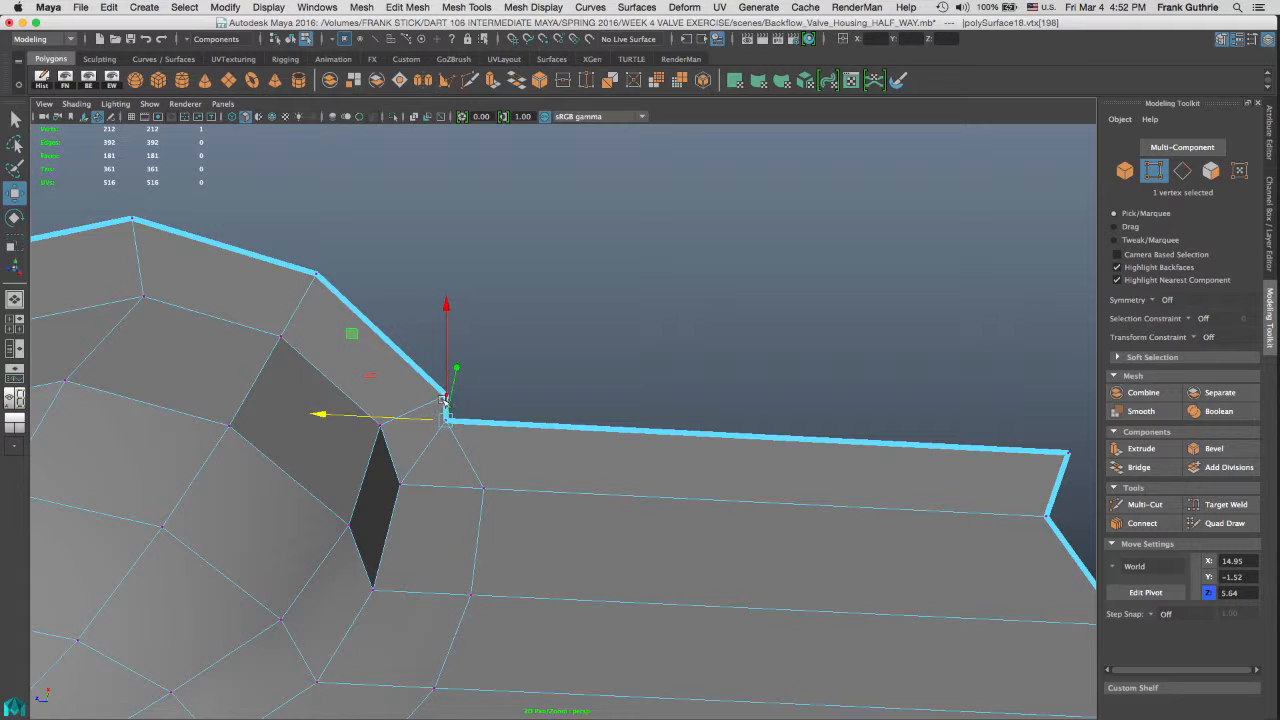
shift+click(1063, 452)
drag(792, 340, 788, 348)
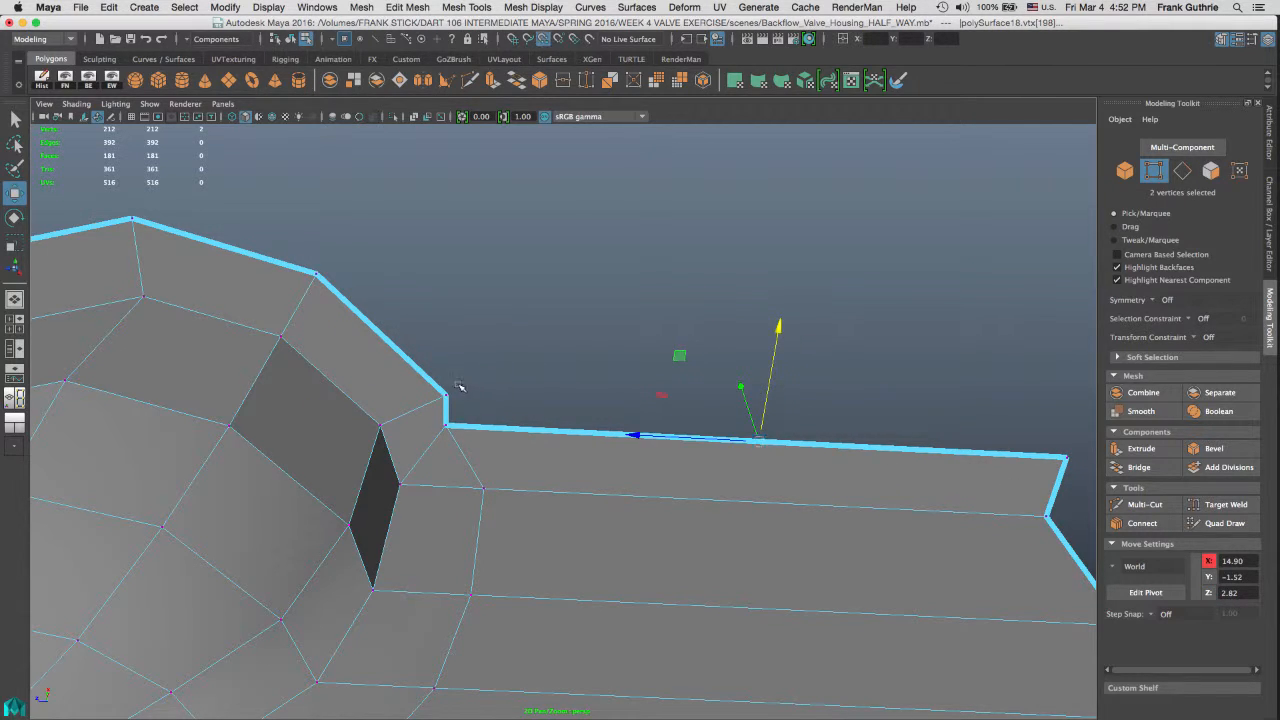
middle_drag(453, 390, 444, 402)
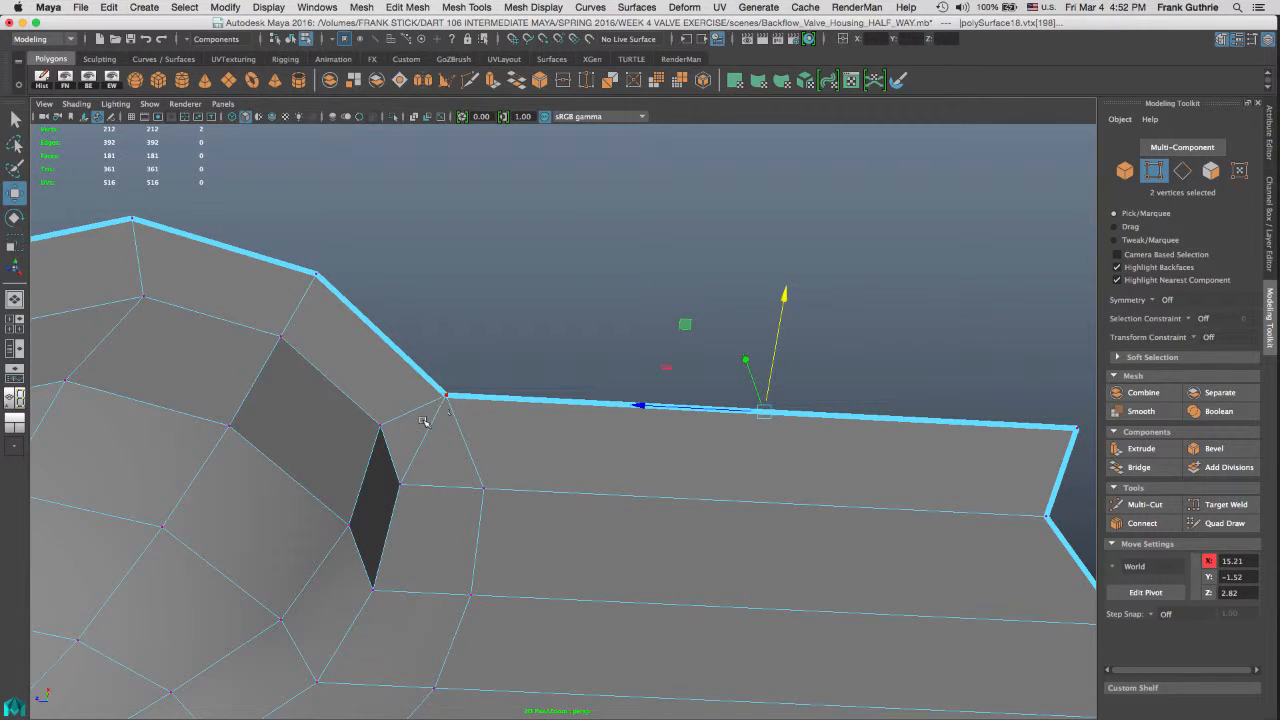
drag(425, 420, 472, 381)
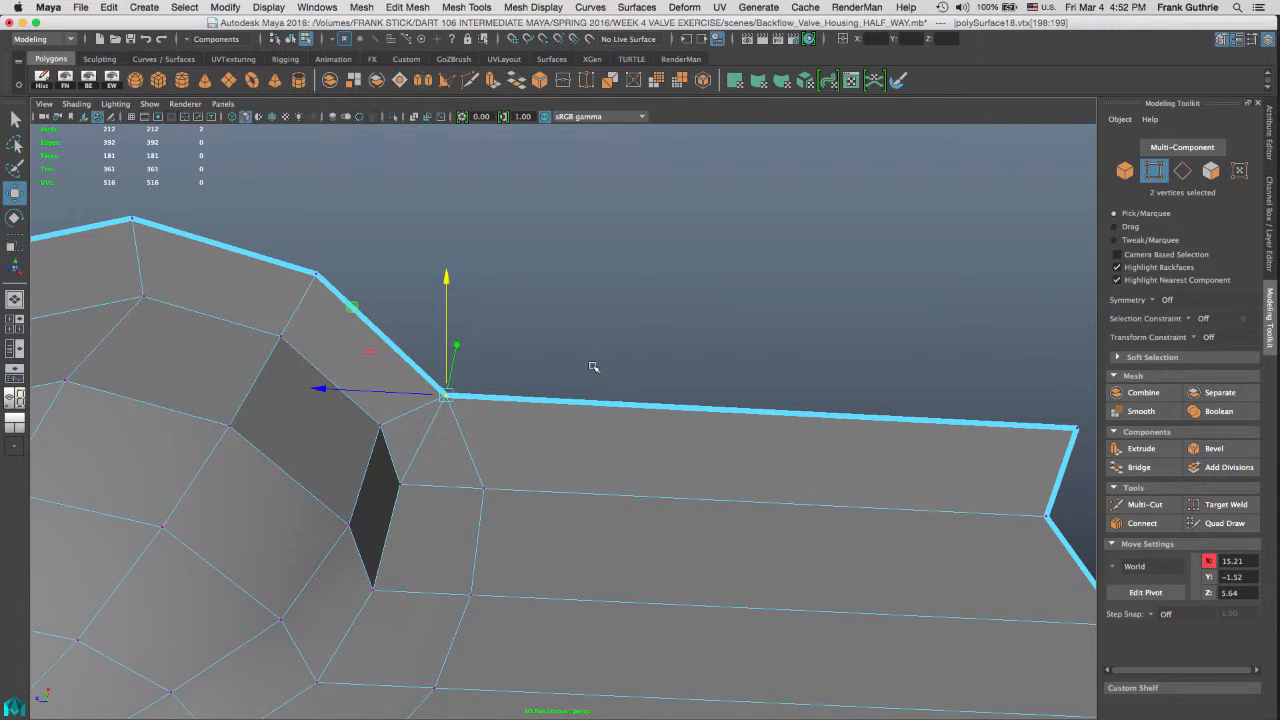
key(g)
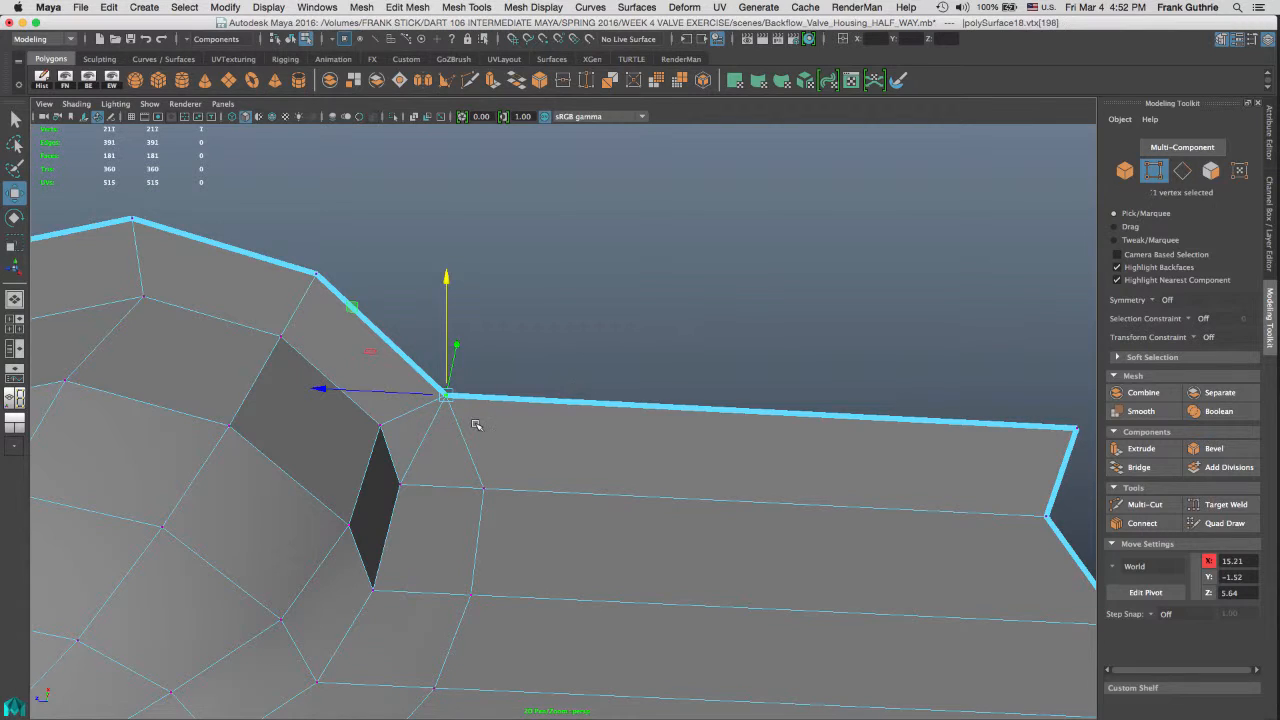
Step: Delete the surplus diagonal edge running from the merged corner vertex to the wall
right_drag(474, 425, 474, 385)
click(455, 445)
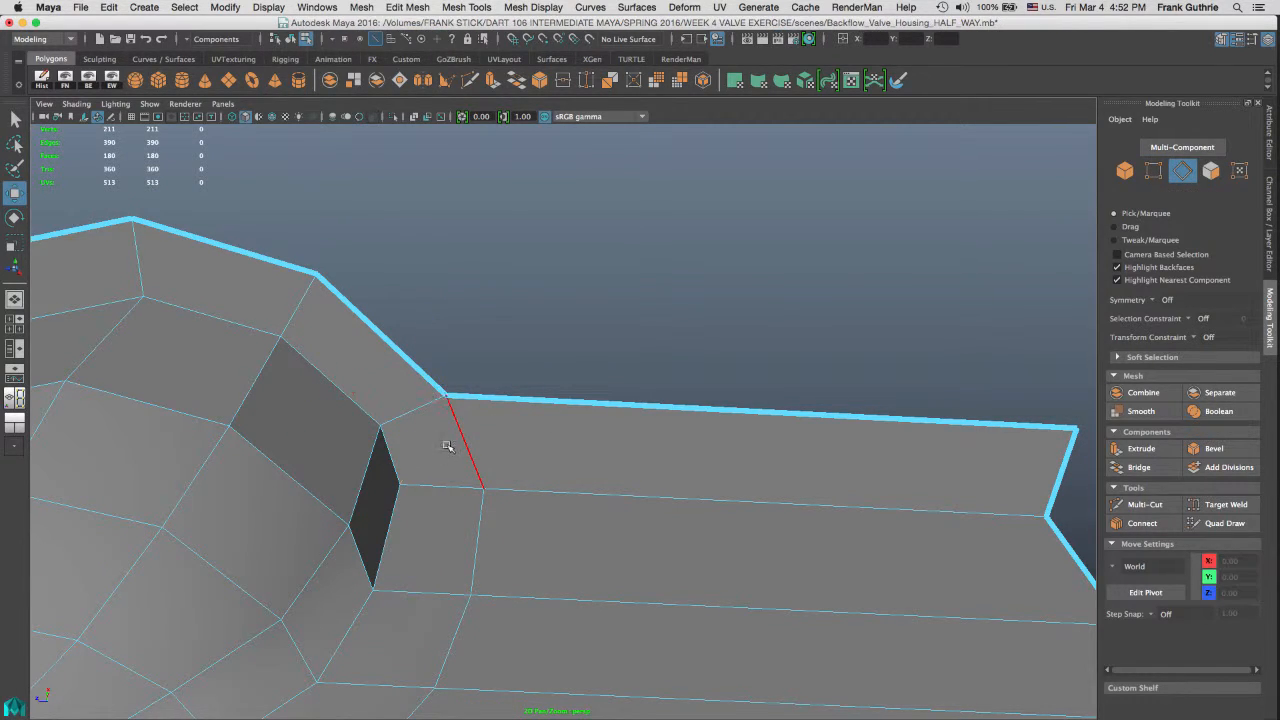
key(Delete)
Step: On the boss's other side, bring the notch's inner vertex onto the adjacent straight-lip vertex
alt+drag(247, 336, 896, 342)
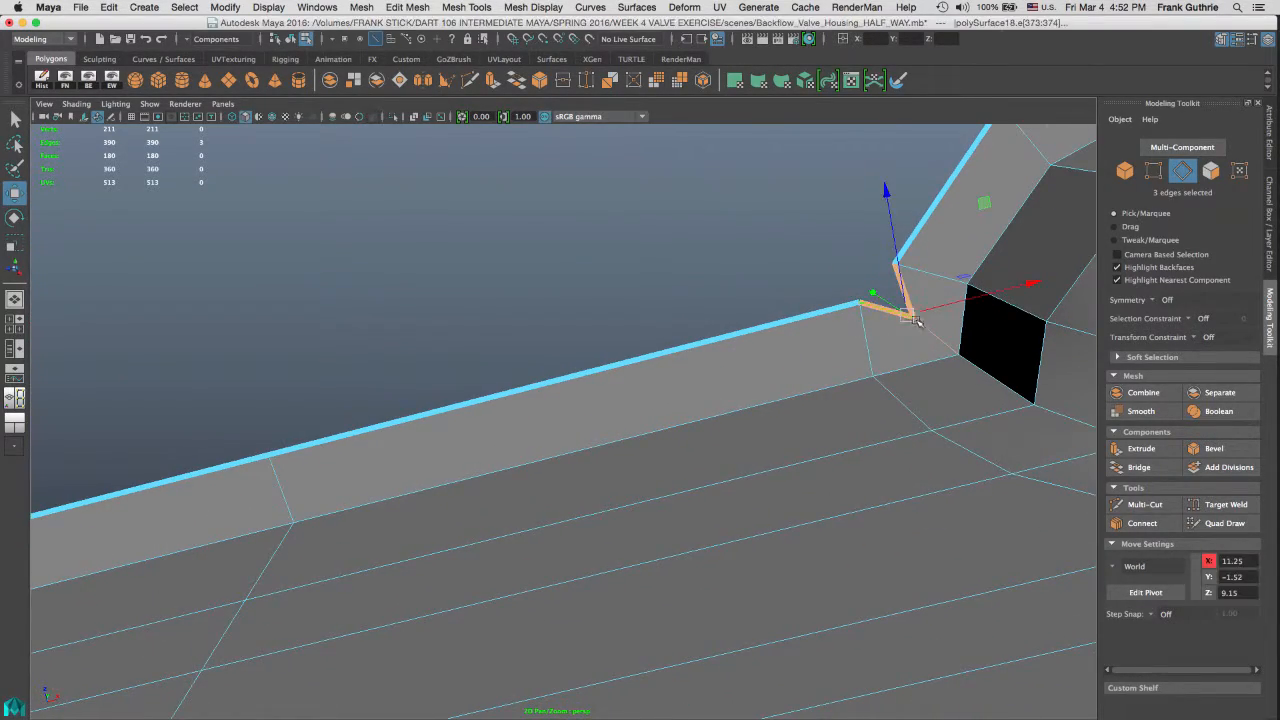
alt+middle_drag(882, 347, 814, 372)
right_drag(823, 379, 775, 384)
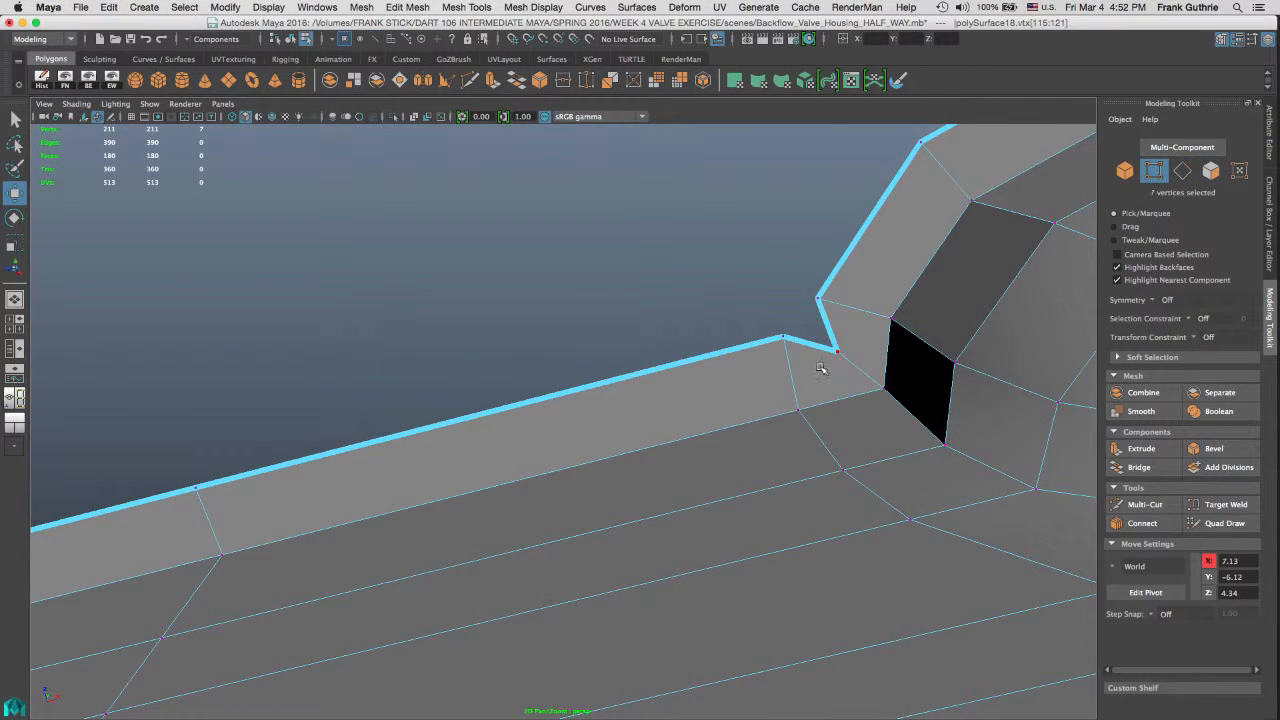
click(830, 337)
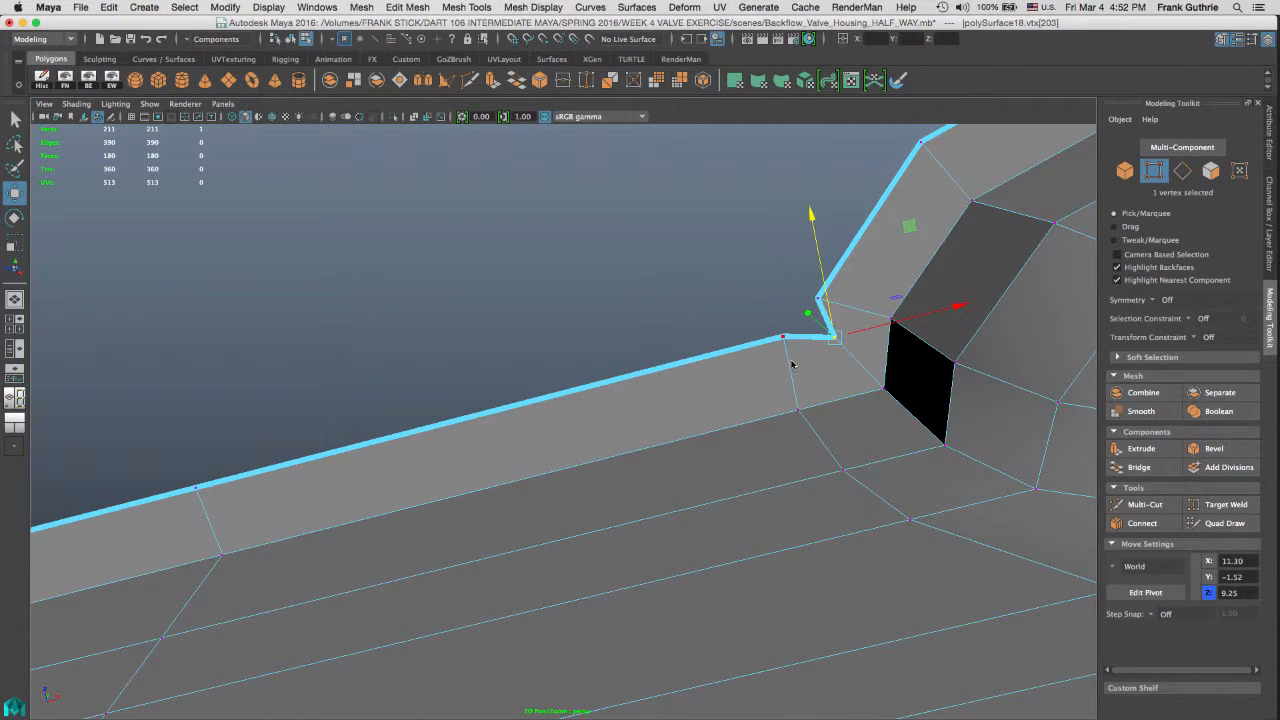
mouse_move(791, 365)
middle_down()
mouse_move(777, 340)
mouse_move(851, 322)
mouse_move(771, 350)
middle_up()
click(867, 318)
drag(750, 368, 822, 326)
Step: Snap the straight lip's vertices on this side along Z to the boss's lip vertex at Z 9.63
alt+drag(648, 312, 643, 407)
shift+drag(189, 497, 117, 569)
alt+drag(665, 382, 561, 368)
alt+middle_drag(688, 332, 575, 408)
drag(204, 428, 195, 405)
key(v)
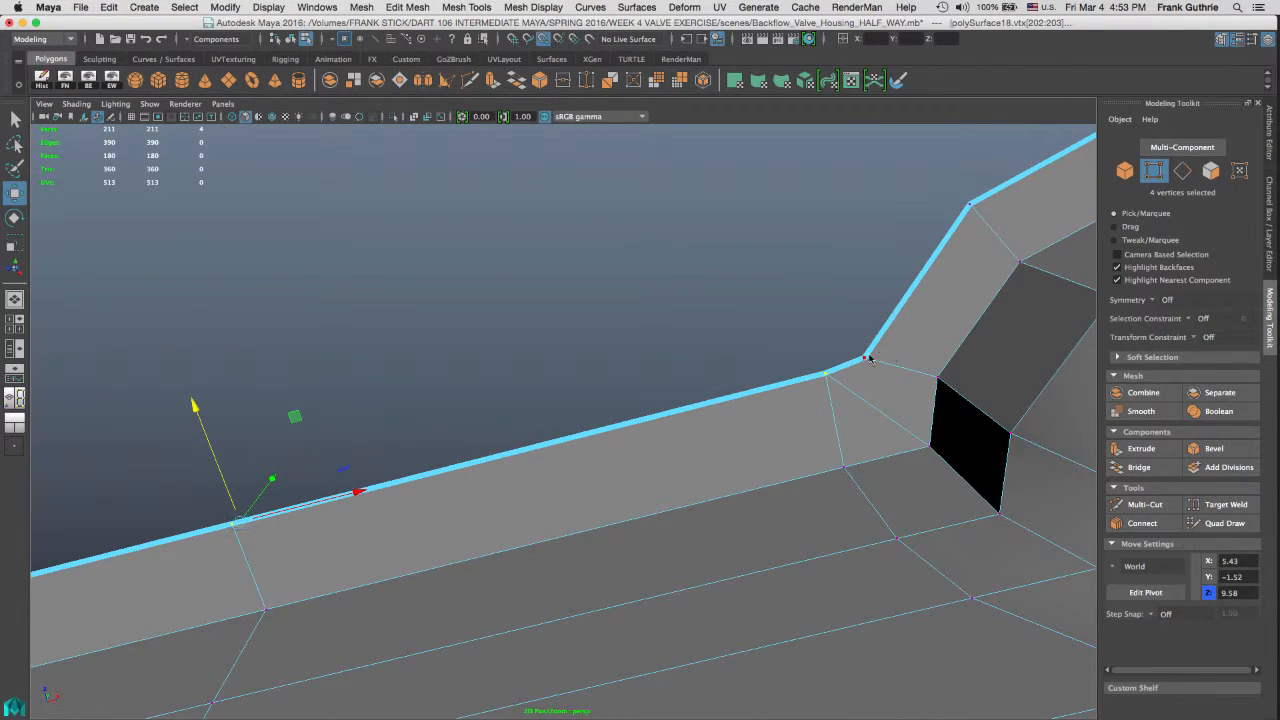
middle_click(868, 359)
Step: Snap the two corner vertices along X to the boss's lip vertex at X 11.22 and merge all three
drag(844, 357, 783, 400)
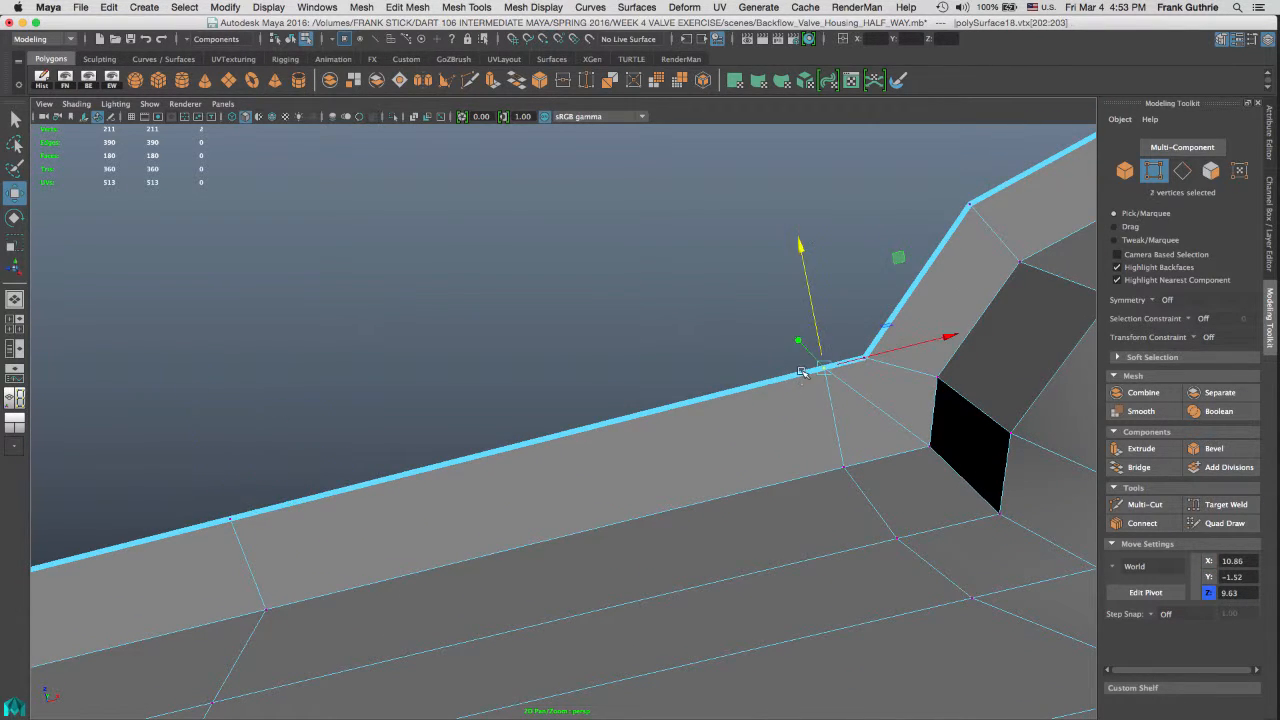
drag(868, 359, 612, 438)
key(v)
middle_click(865, 361)
shift+drag(799, 400, 890, 228)
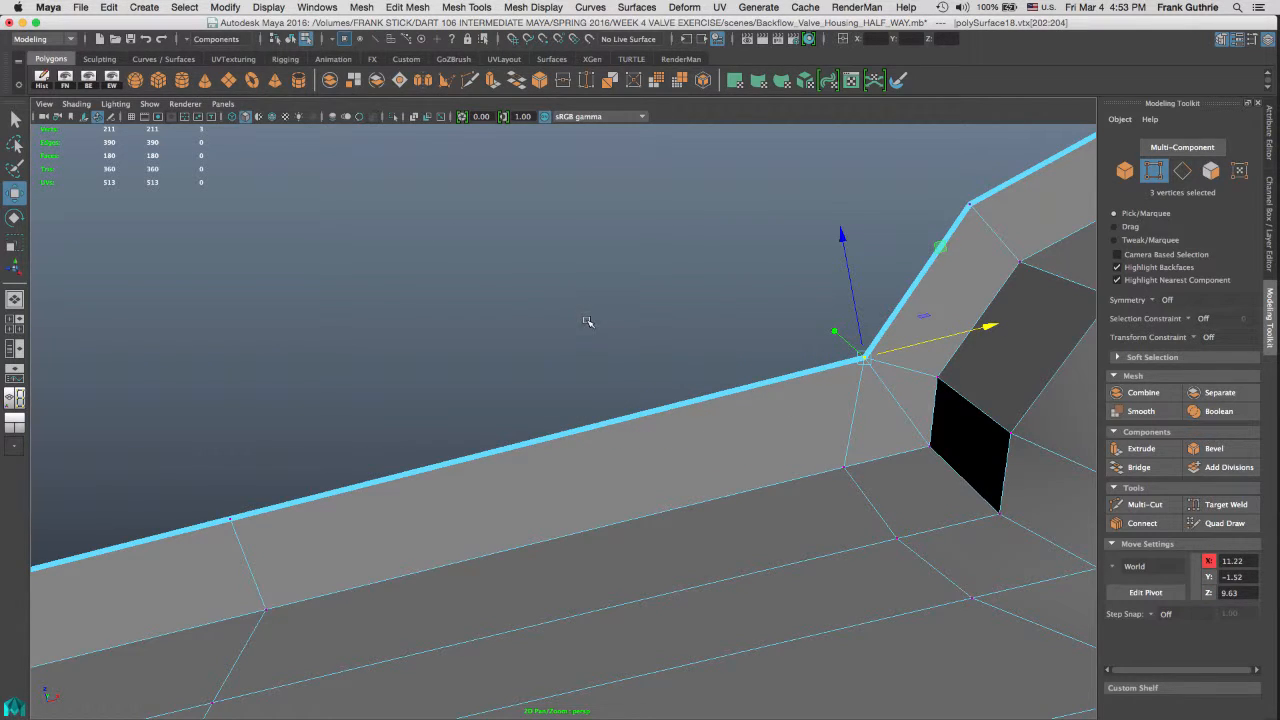
shift+right_drag(584, 322, 592, 256)
Step: Delete the surplus diagonal edge at the corner on the boss's other side
shift+right_drag(904, 400, 893, 415)
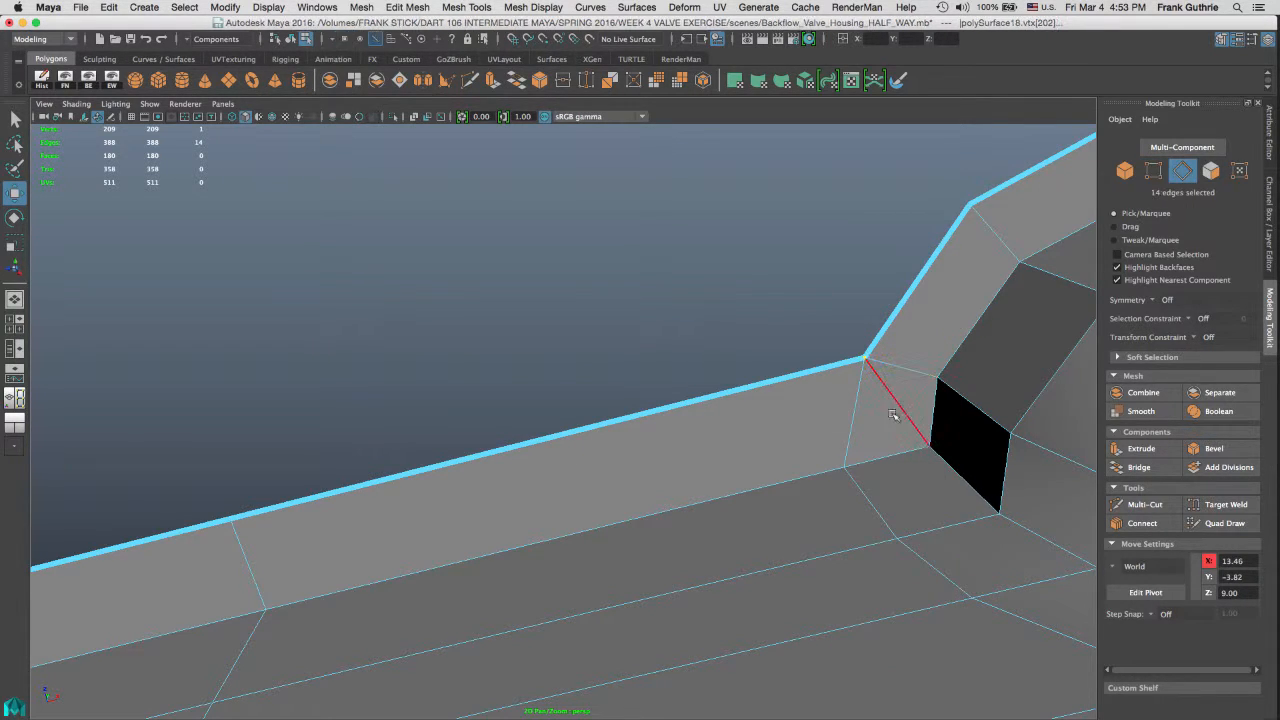
click(886, 427)
key(Delete)
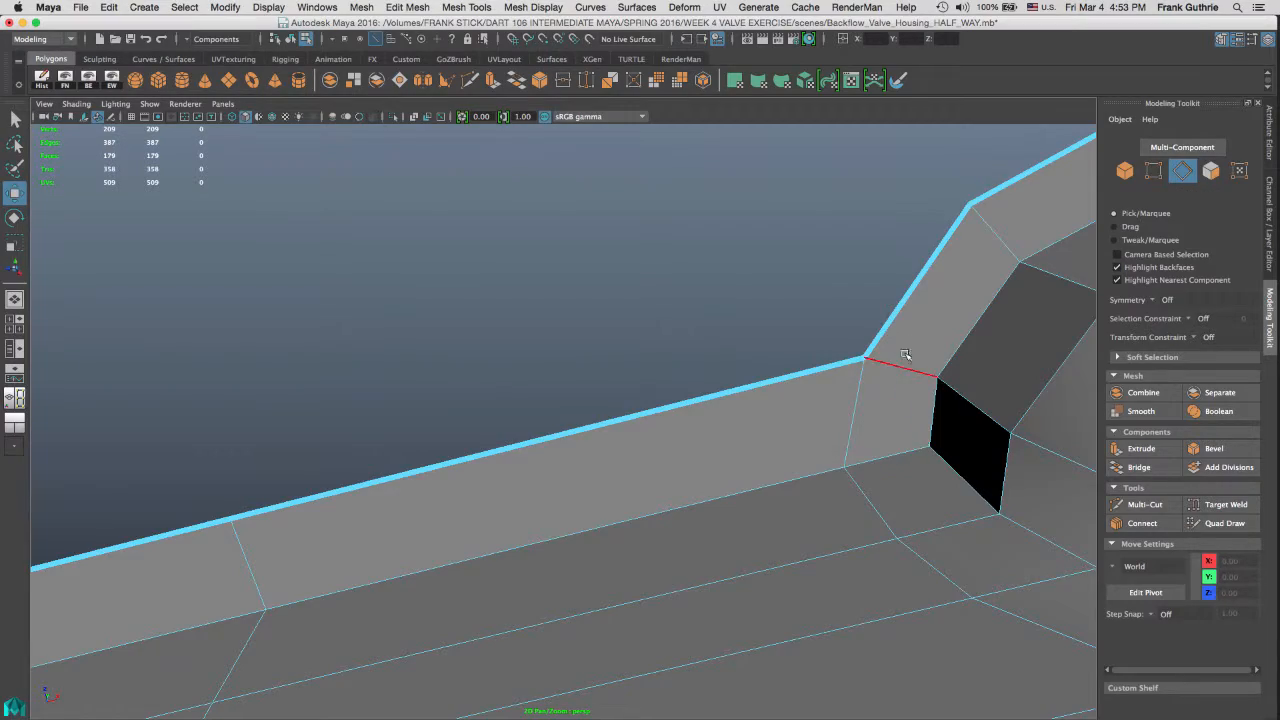
Step: Bevel the inner edge loop below the flange lip and around the boss's junction with the body, using a Fraction of 1
alt+right_drag(908, 357, 586, 387)
alt+drag(819, 373, 672, 326)
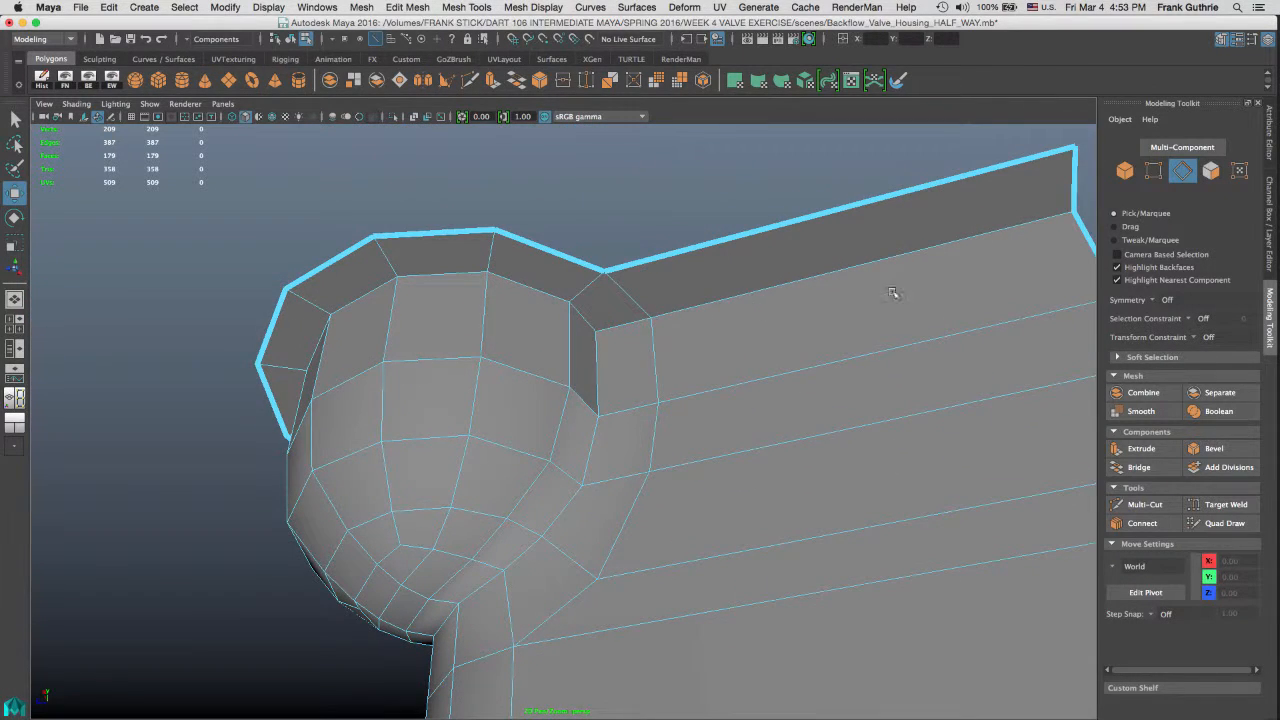
click(712, 303)
shift+click(571, 323)
alt+drag(571, 323, 677, 317)
shift+double_click(455, 310)
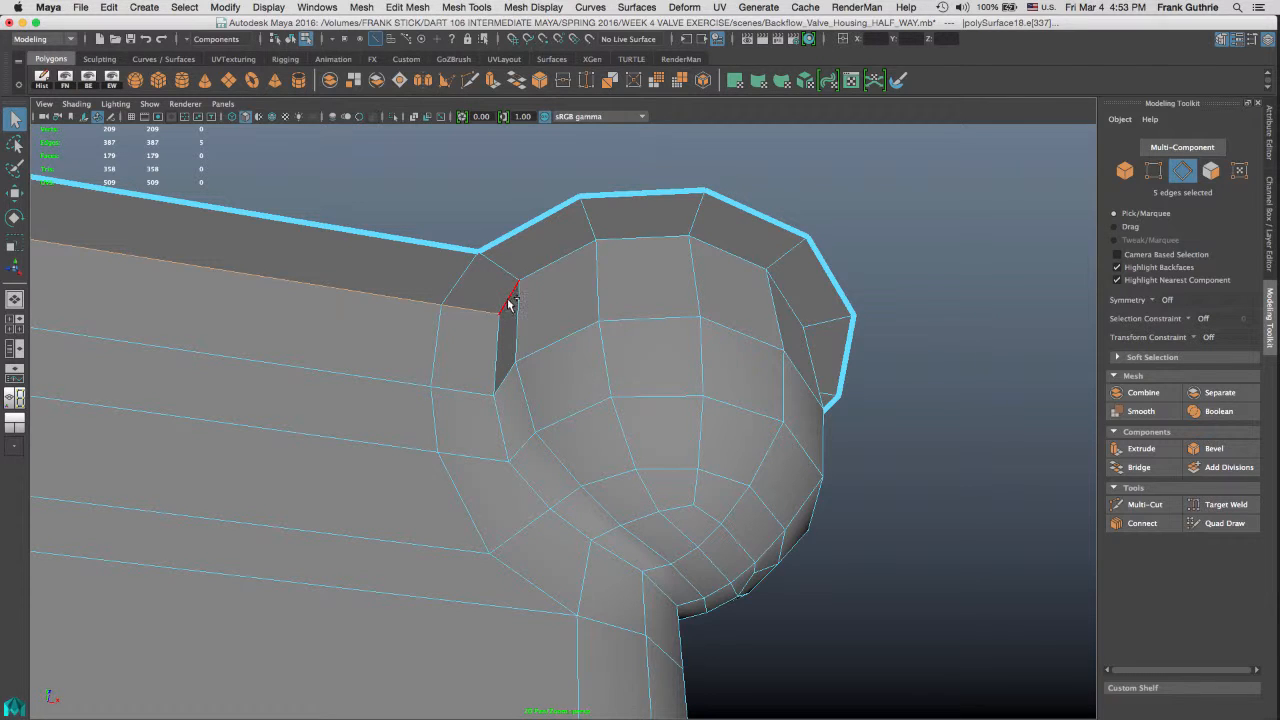
shift+double_click(510, 303)
alt+drag(858, 340, 593, 336)
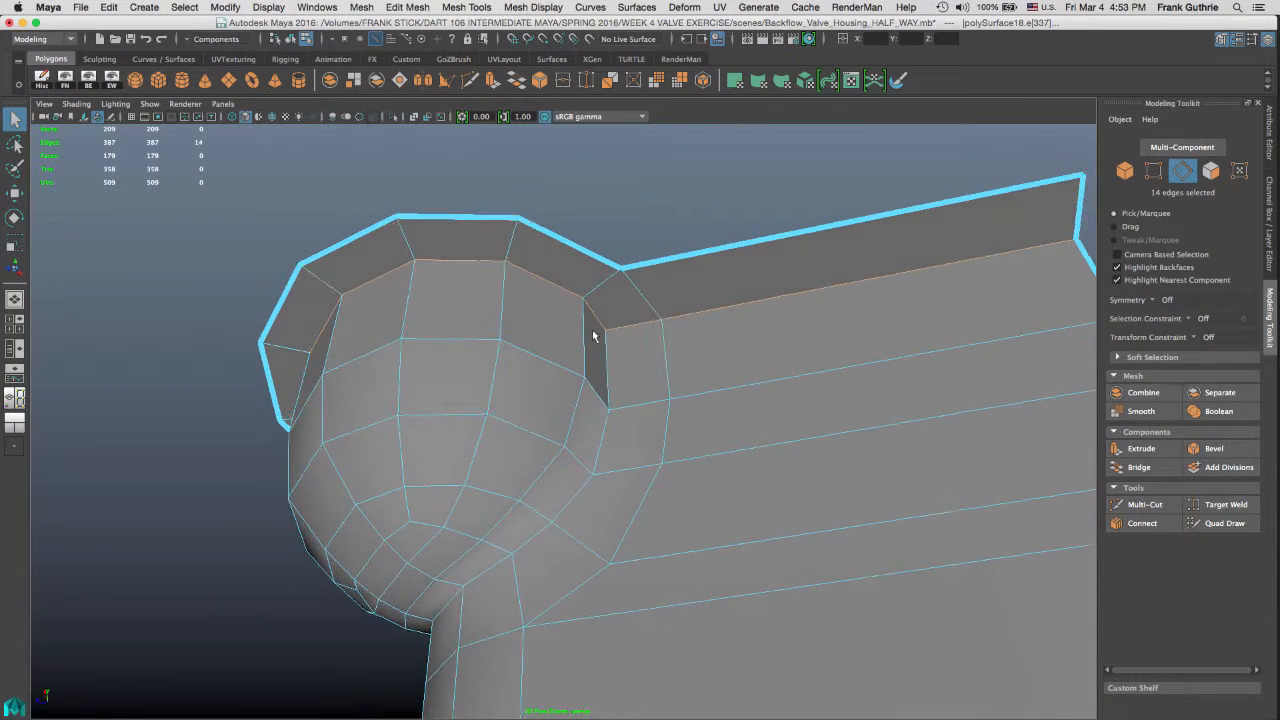
shift+double_click(610, 382)
alt+drag(628, 360, 663, 304)
alt+middle_drag(663, 304, 625, 343)
alt+right_drag(625, 343, 744, 298)
alt+middle_drag(744, 298, 723, 336)
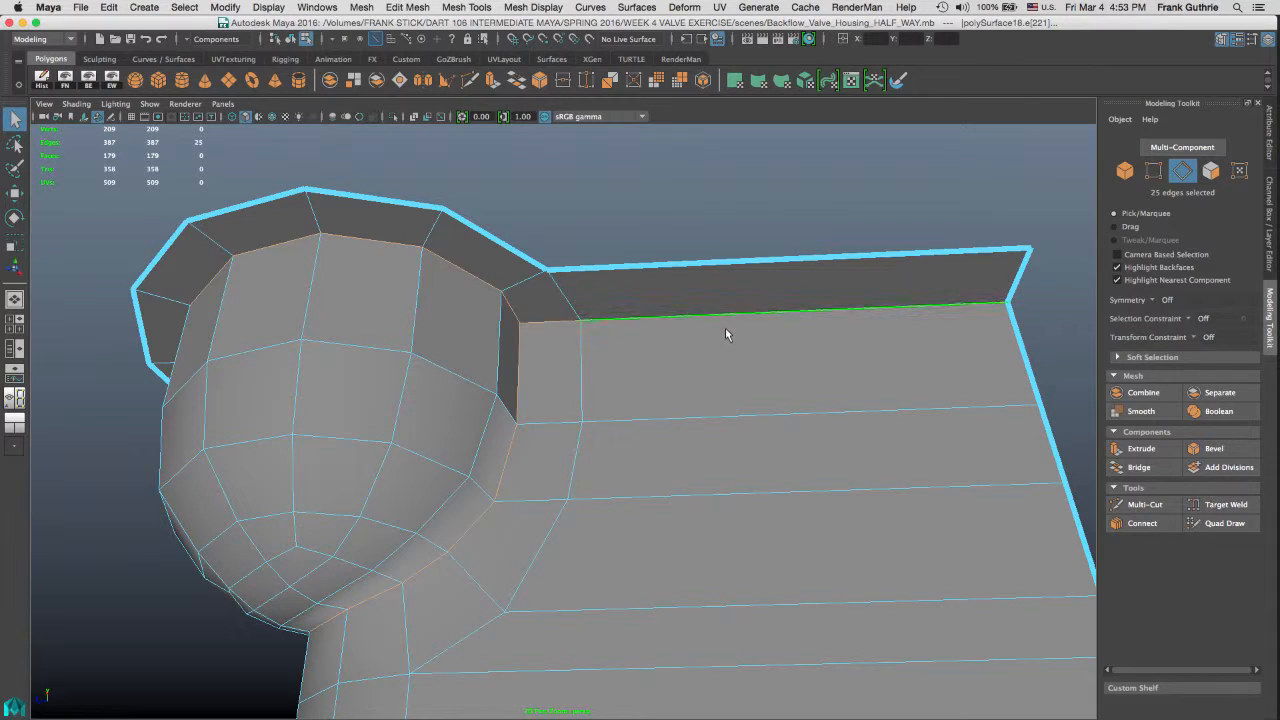
click(1218, 450)
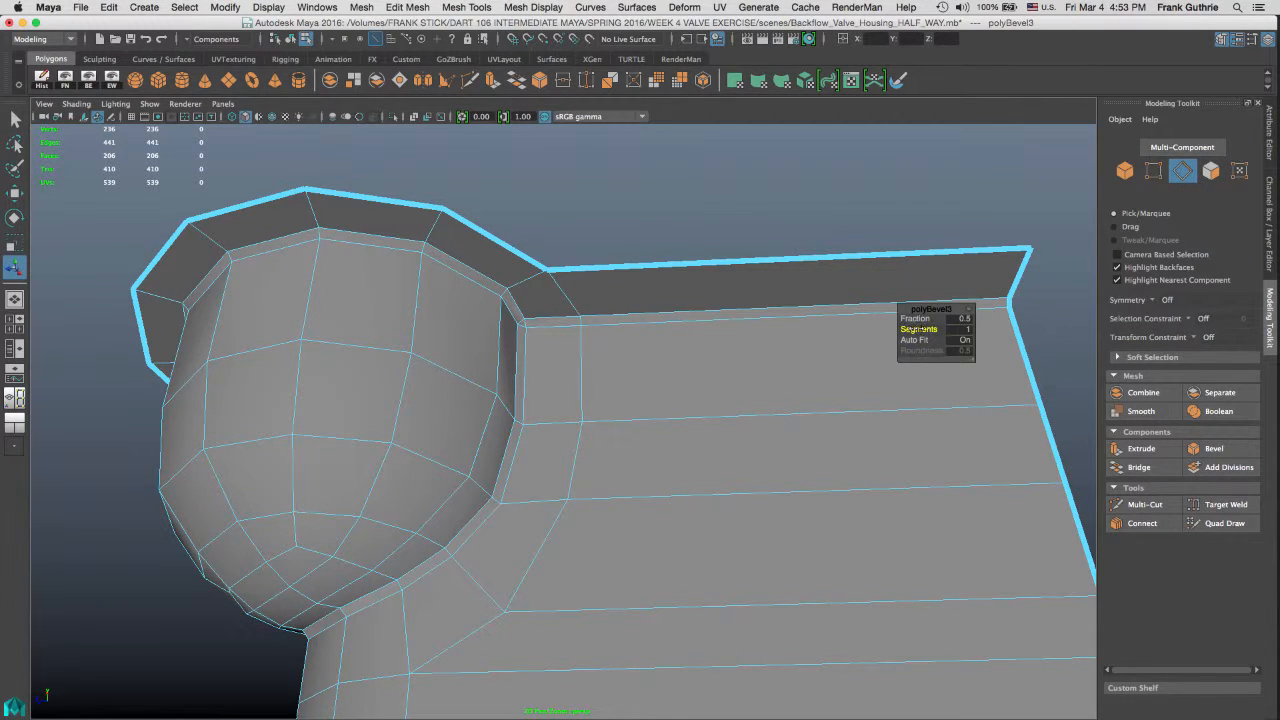
drag(922, 318, 970, 318)
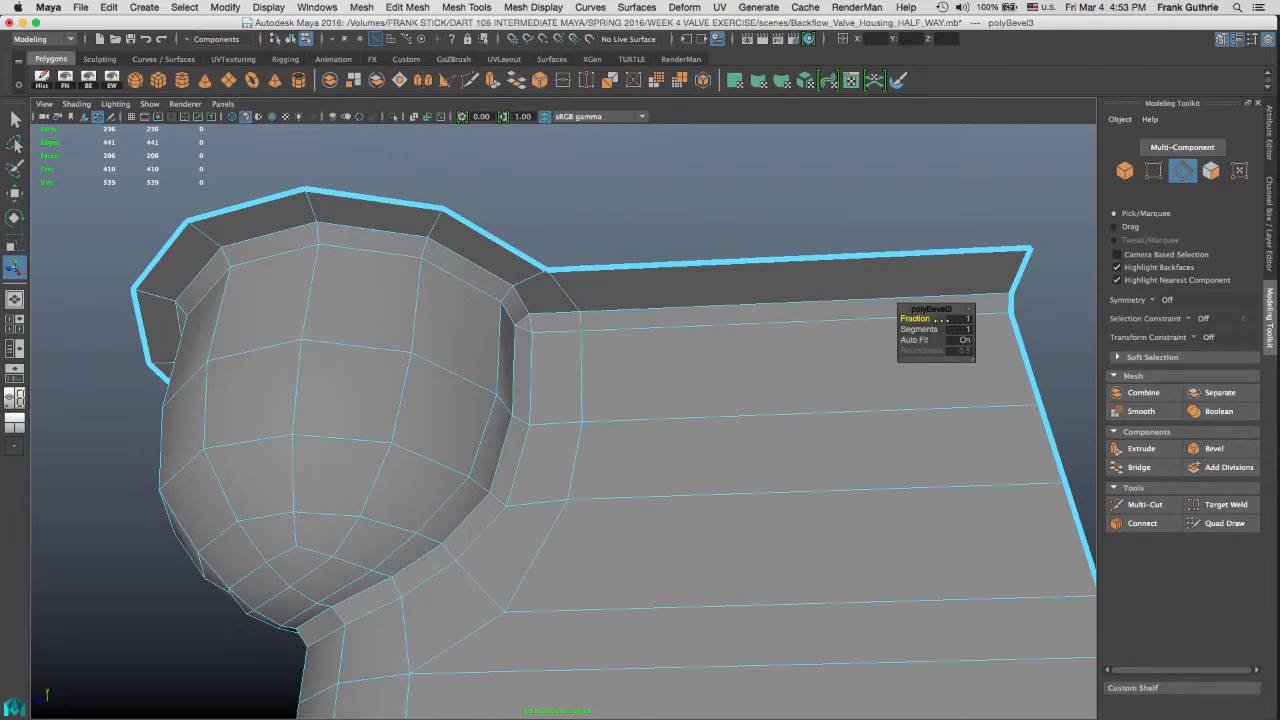
Step: Examine the beveled lip and boss junction from several angles, first as the cage mesh and then in smooth preview
alt+drag(720, 250, 667, 284)
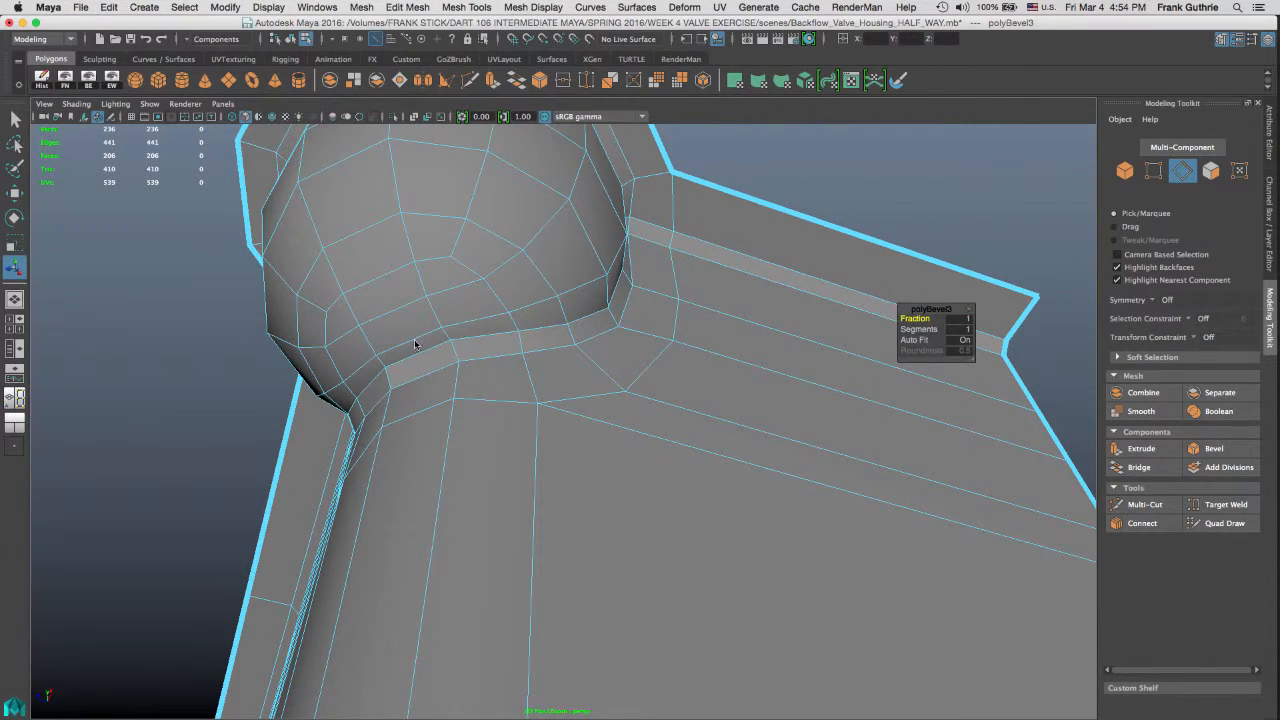
alt+drag(485, 371, 322, 470)
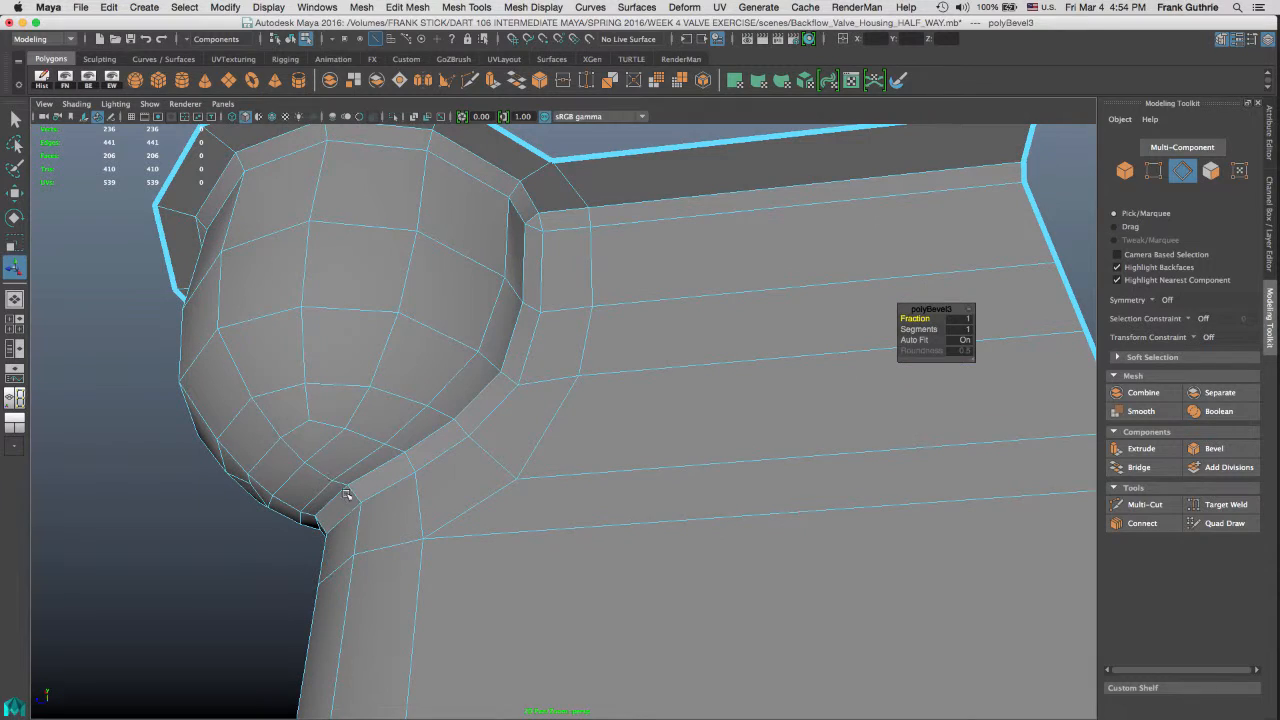
alt+drag(591, 356, 633, 296)
key(3)
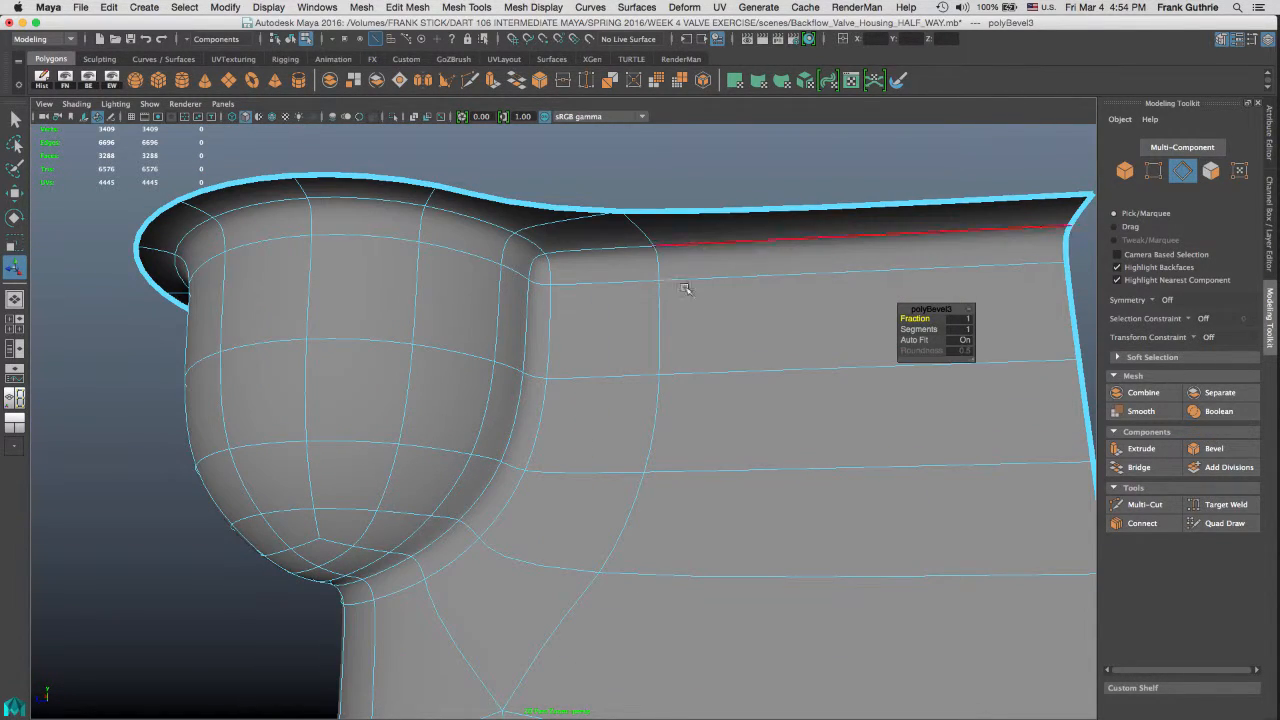
right_drag(688, 292, 763, 234)
alt+right_drag(790, 298, 489, 326)
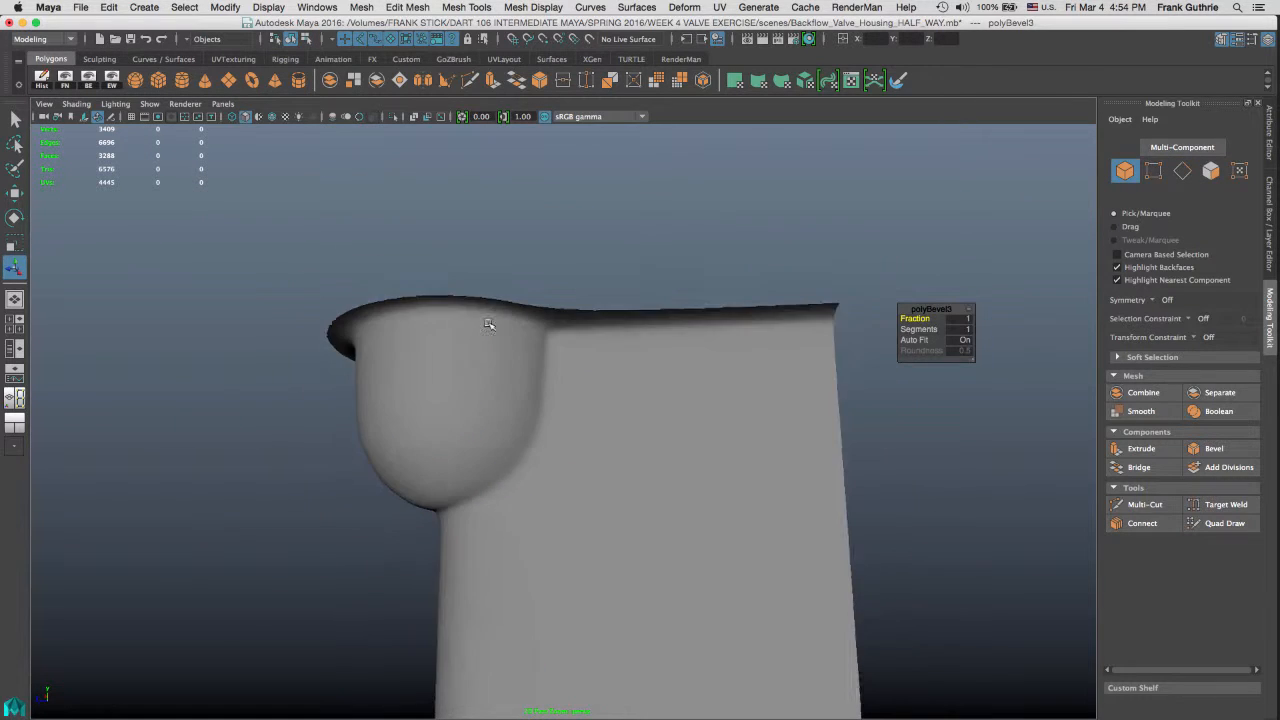
alt+drag(489, 326, 765, 357)
alt+drag(768, 359, 550, 349)
alt+right_drag(550, 349, 595, 338)
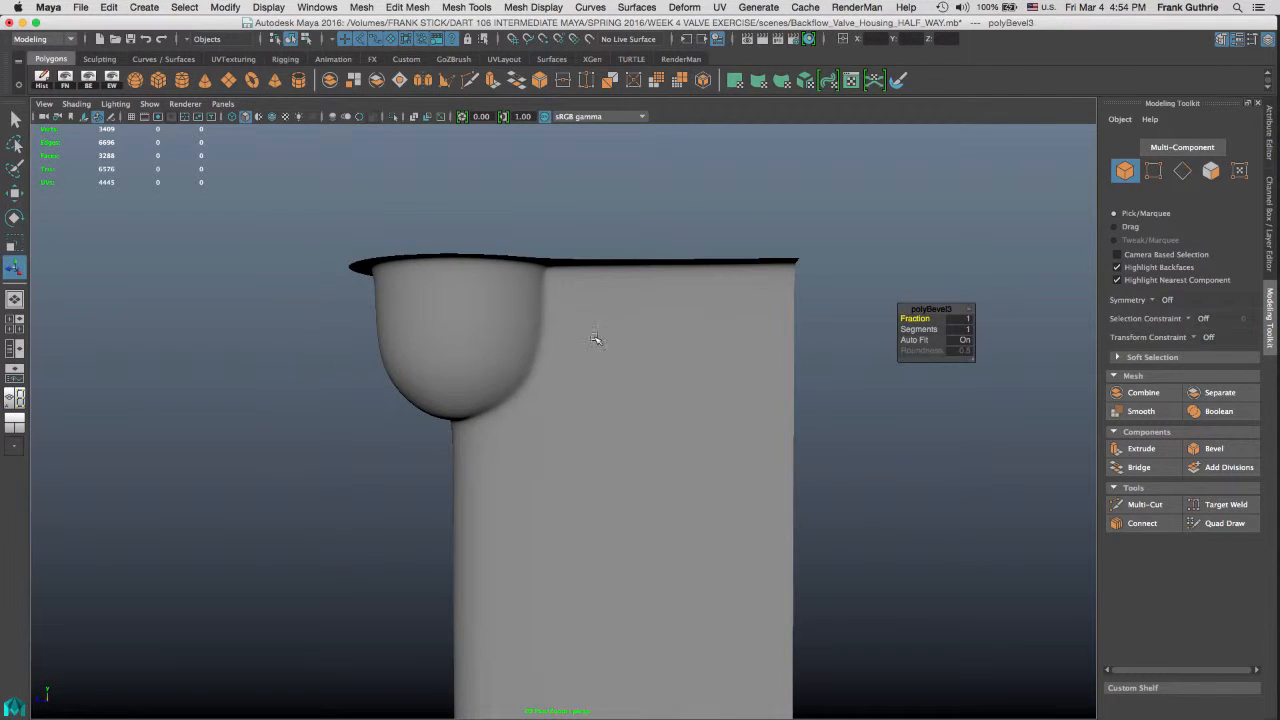
Step: Switch to Photoshop, examine the flange and wall profile in the valve reference photos, and return to Maya
key(super+Tab)
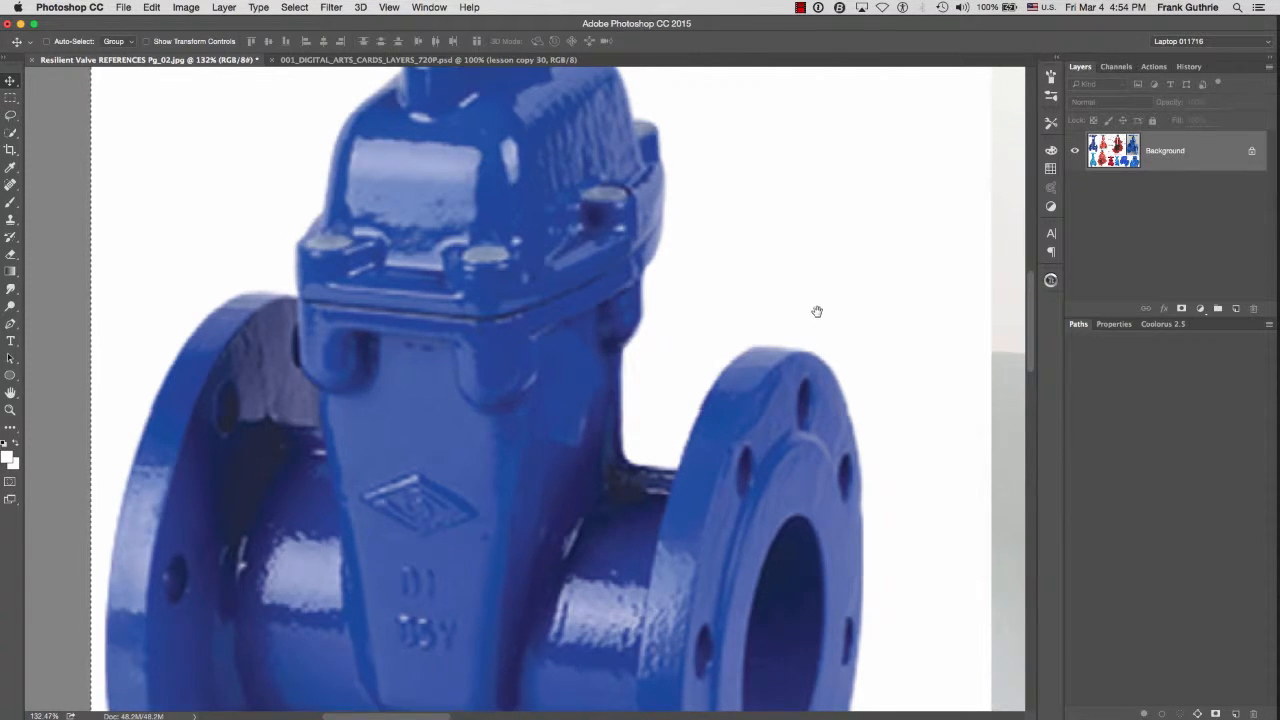
drag(817, 309, 648, 398)
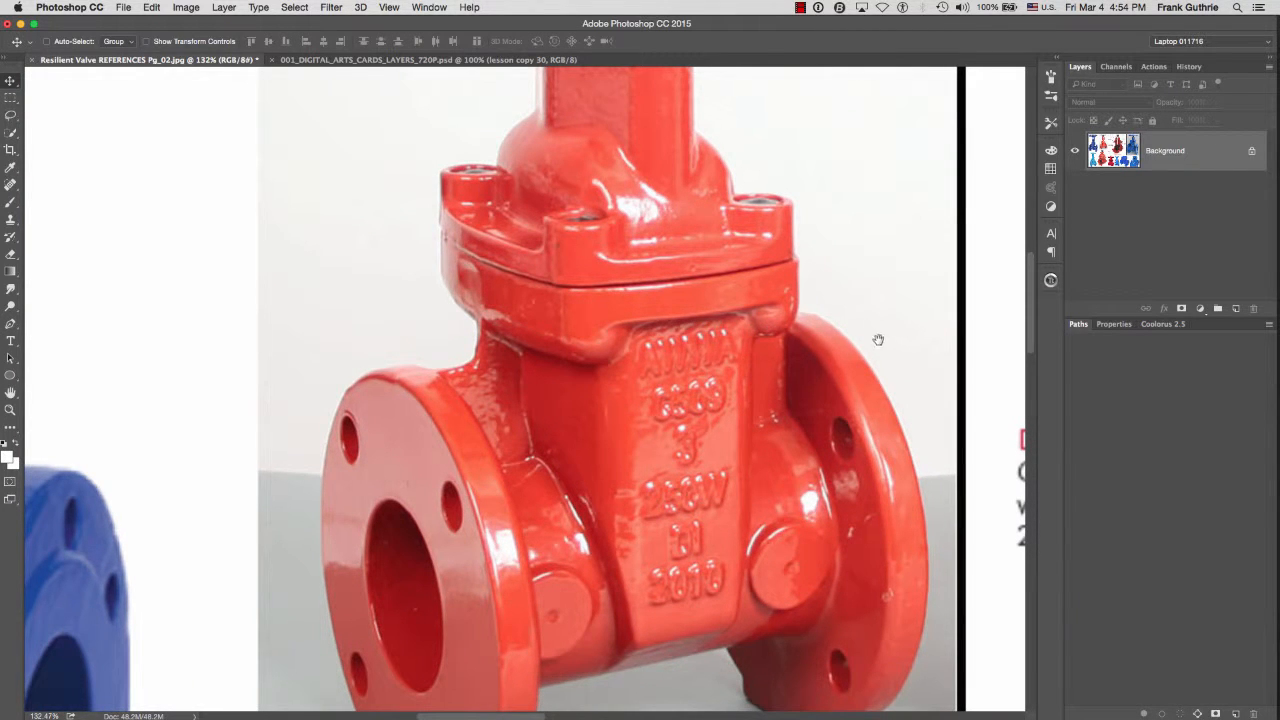
drag(878, 340, 243, 424)
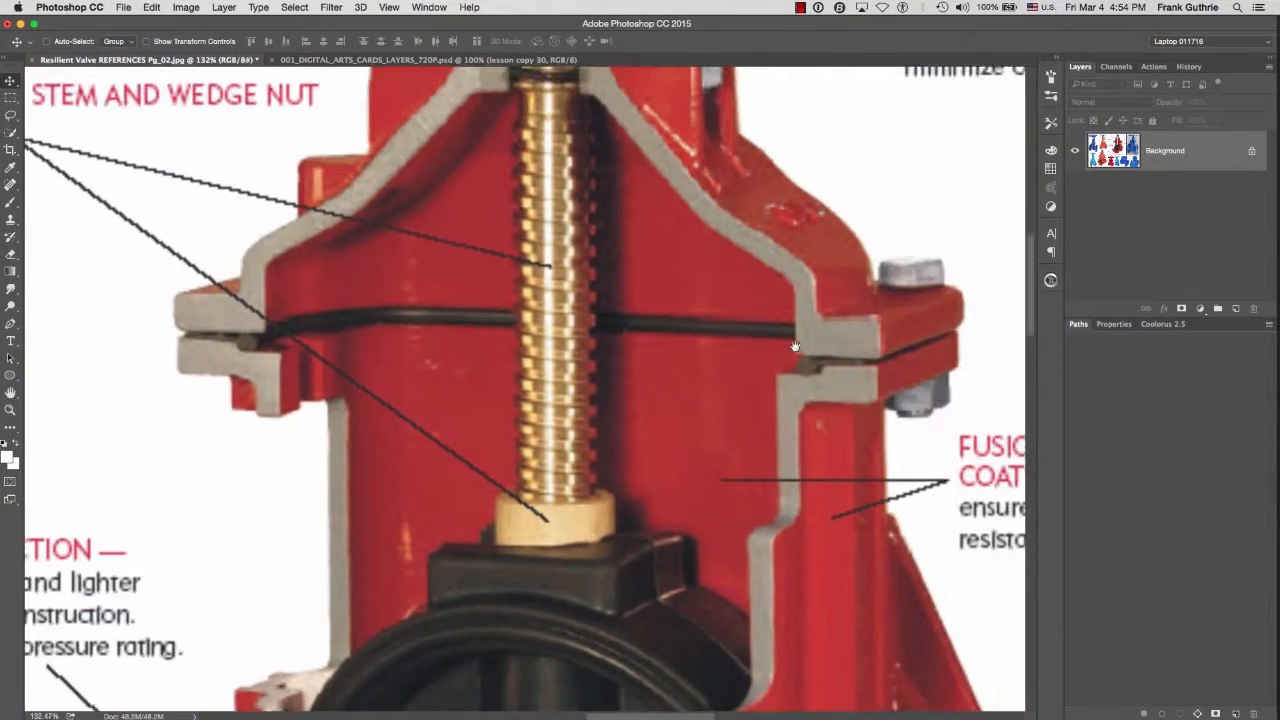
drag(794, 346, 638, 341)
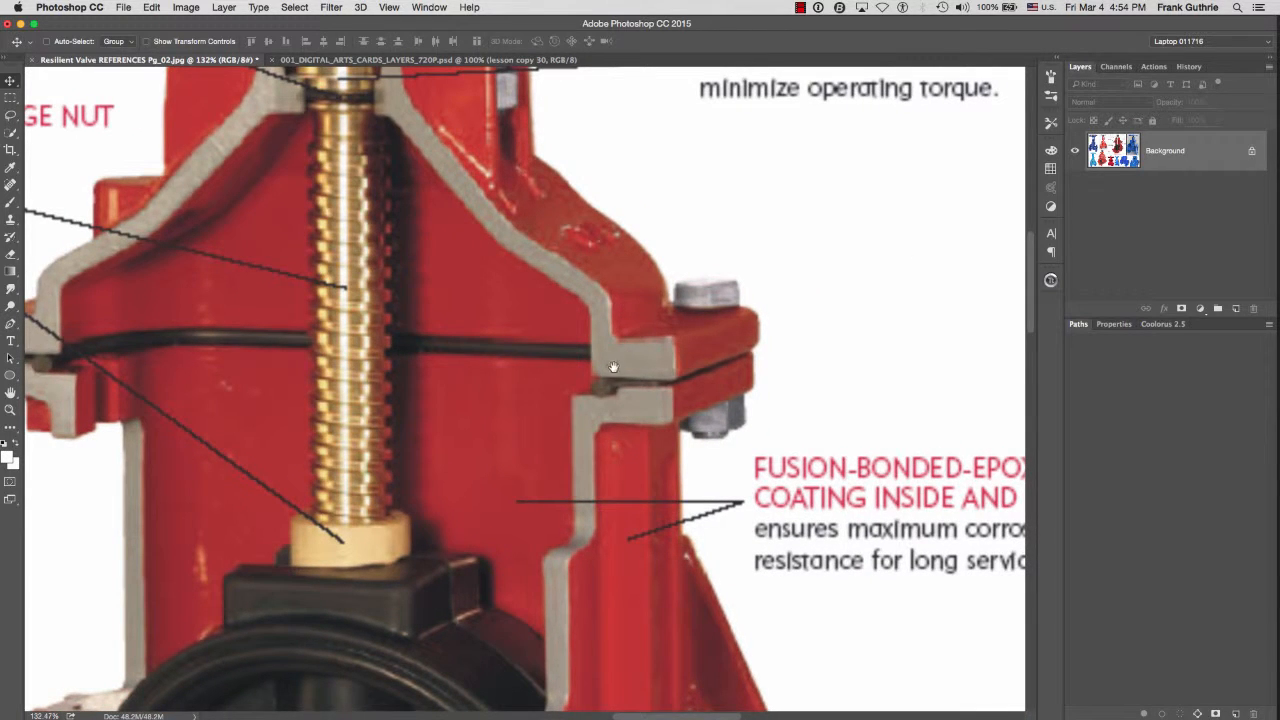
key(super+Tab)
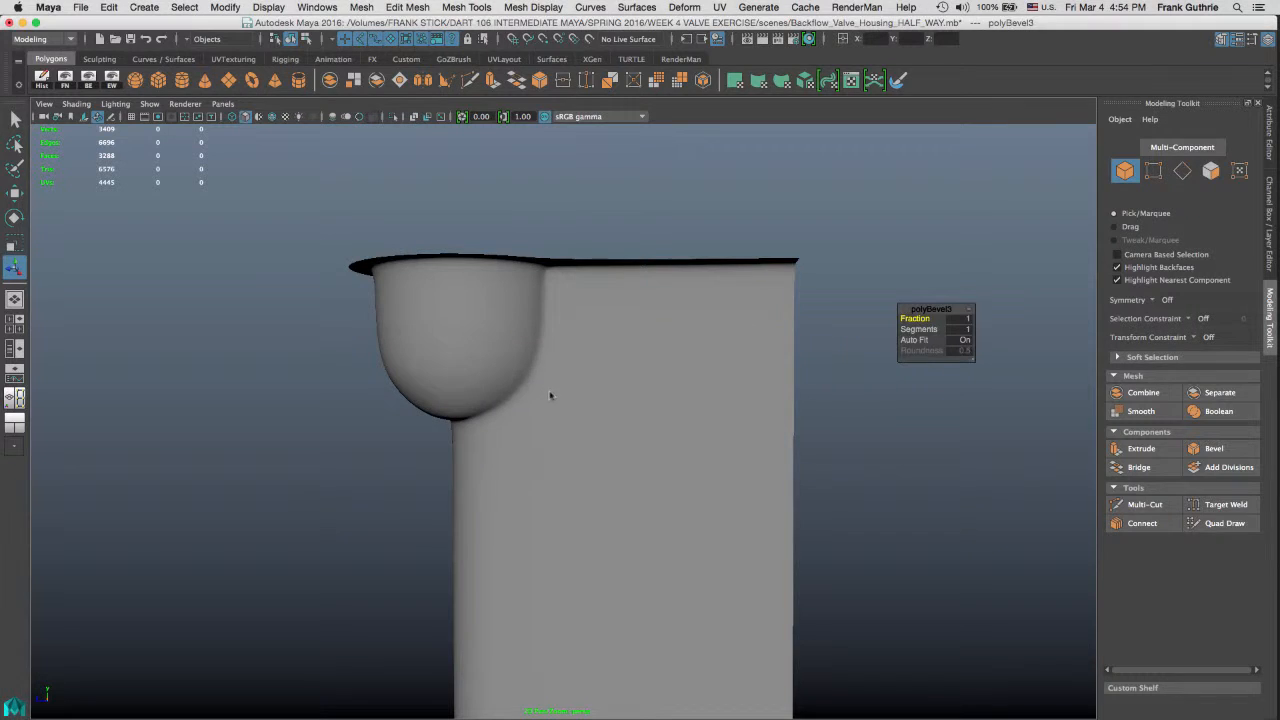
Step: Show the housing as its unsmoothed cage and set the bevel's Segments to 2
alt+drag(530, 379, 509, 334)
alt+drag(634, 331, 543, 357)
click(642, 326)
alt+right_drag(543, 357, 728, 347)
alt+drag(729, 348, 646, 244)
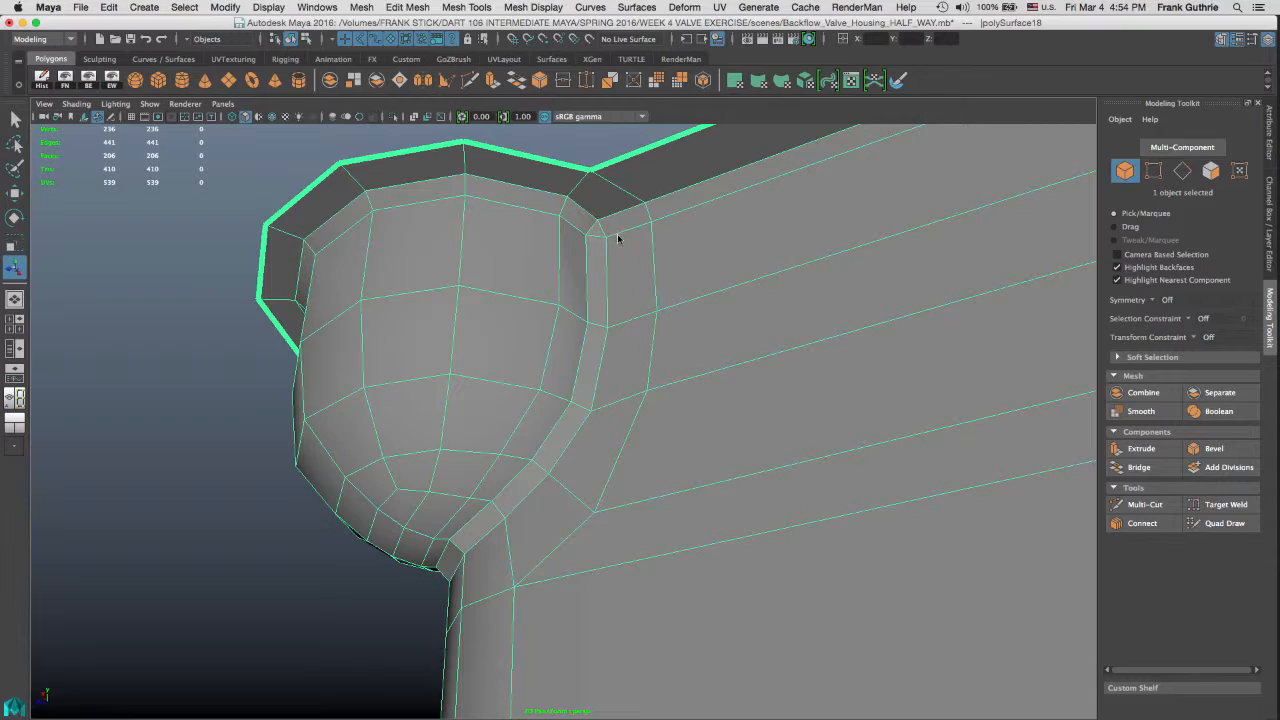
alt+drag(618, 238, 709, 279)
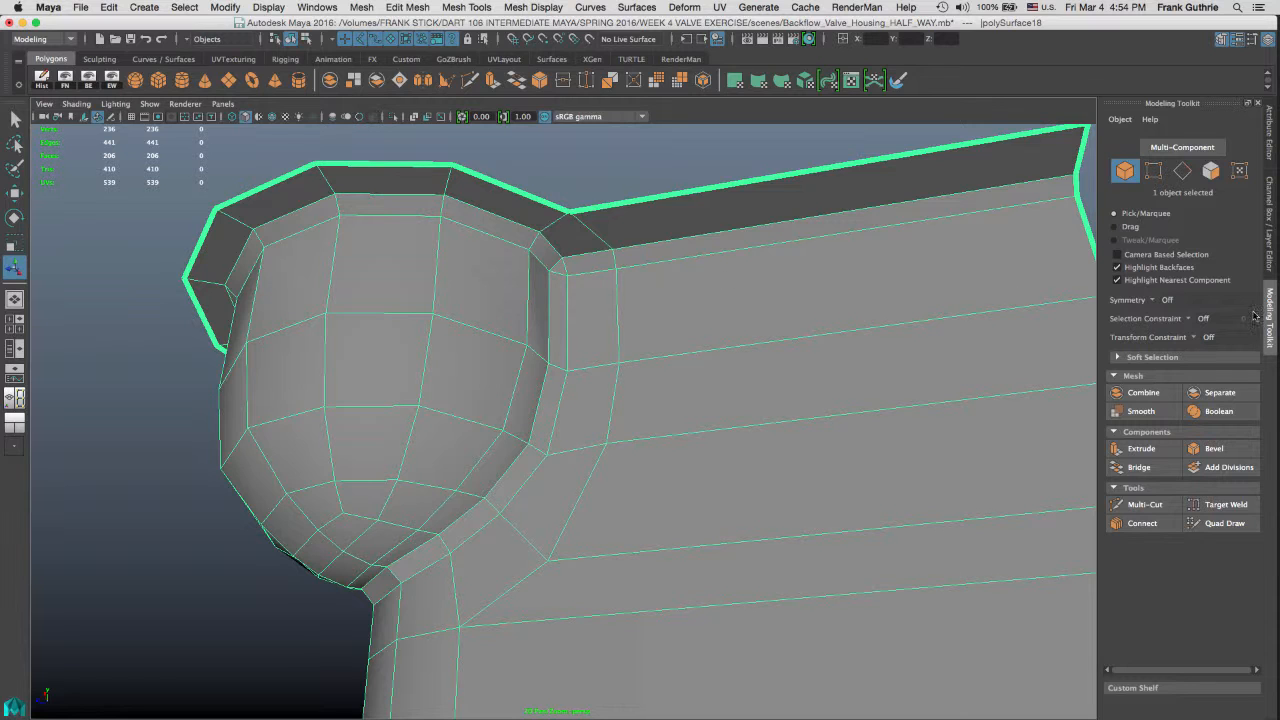
click(1271, 262)
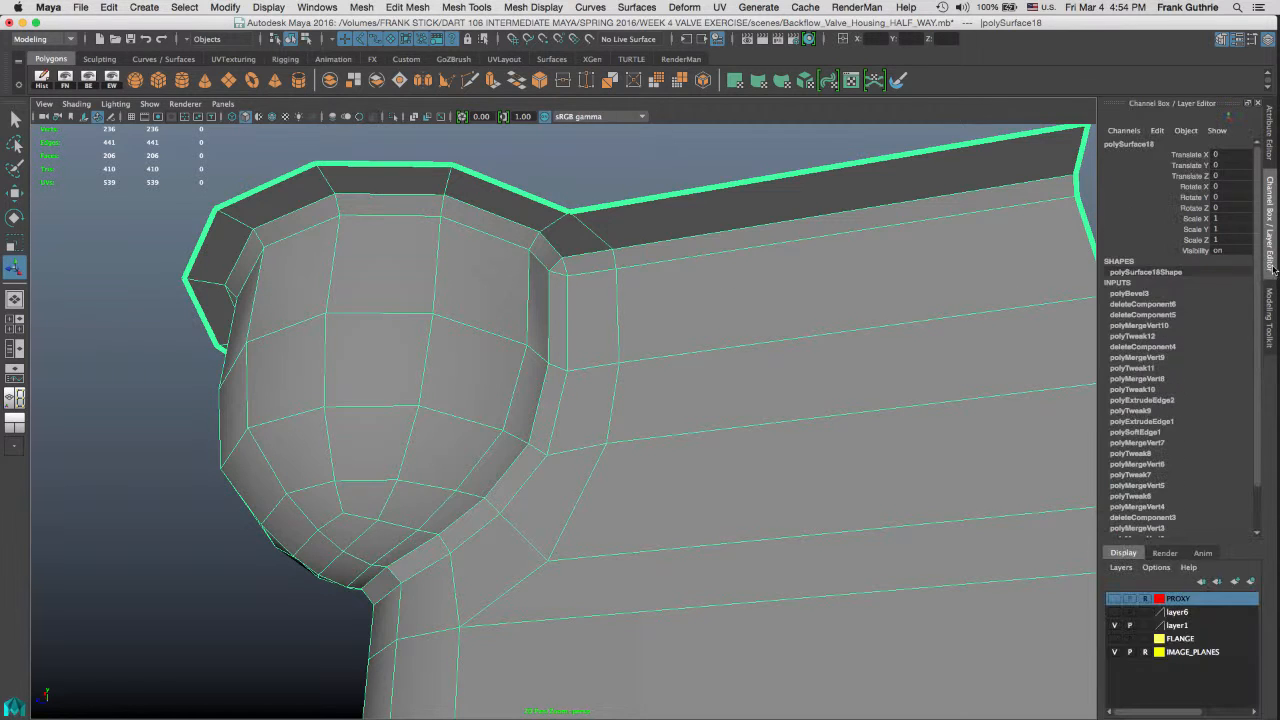
click(1155, 294)
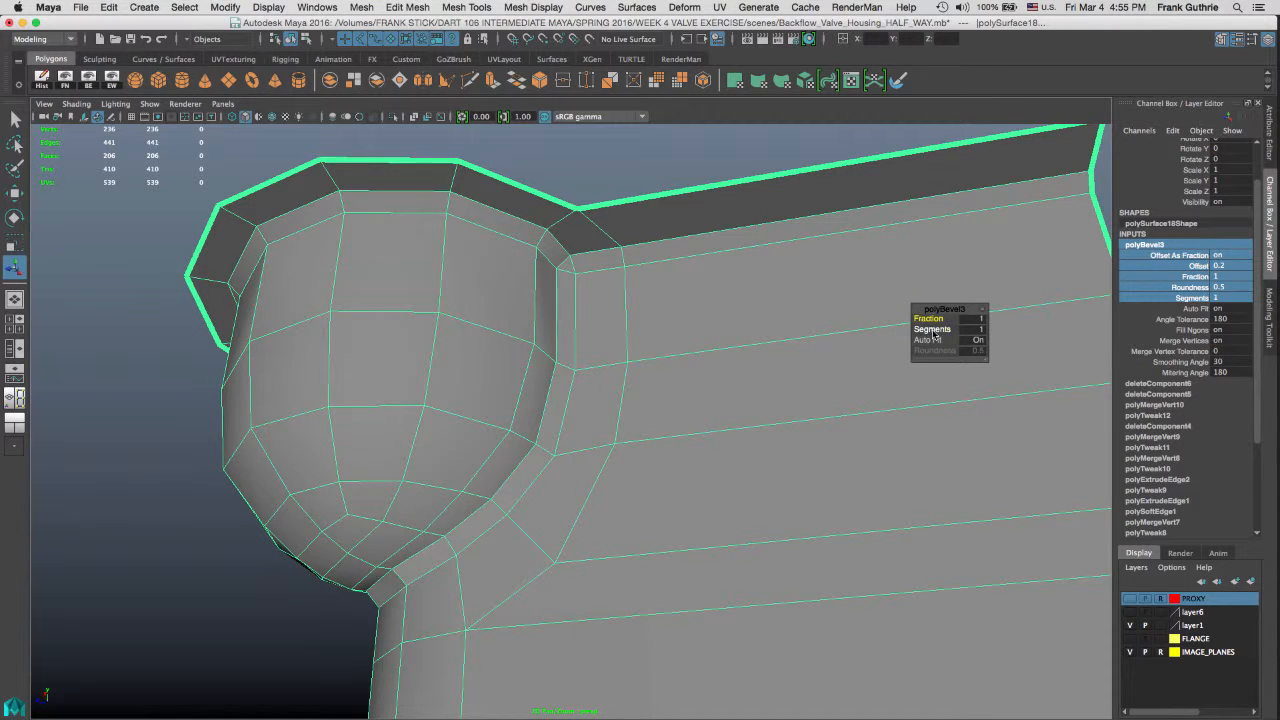
drag(935, 333, 944, 331)
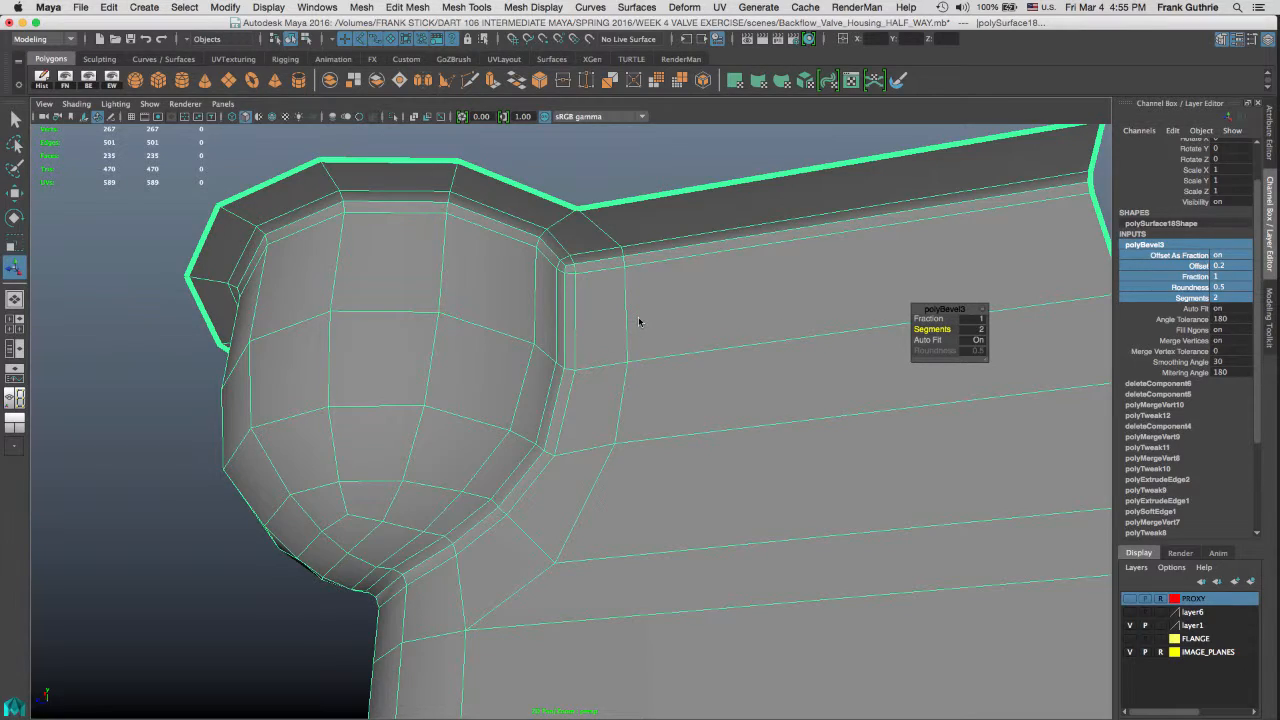
Step: Examine the two-segment bevel around the boss from both sides in smooth preview
alt+drag(638, 320, 663, 290)
right_drag(670, 296, 737, 274)
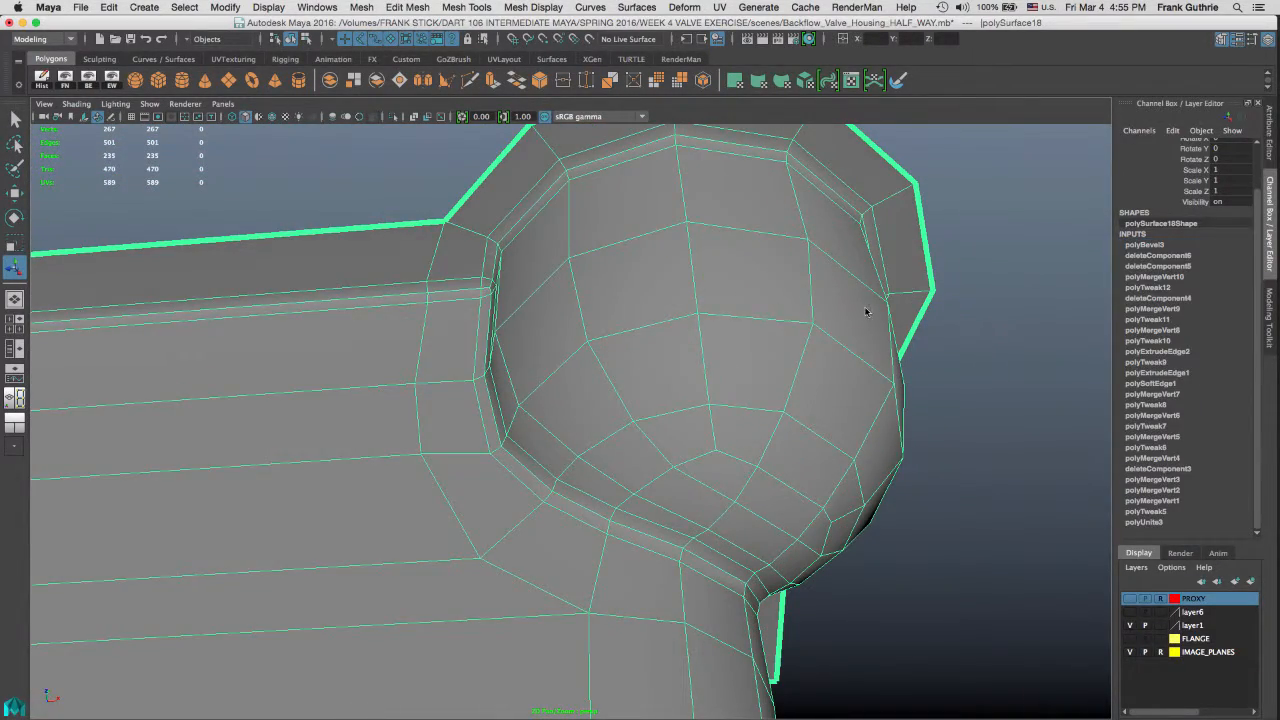
key(3)
click(970, 308)
alt+drag(986, 309, 637, 327)
click(488, 399)
Step: Undo the bevel on the lip and boss junction together with its segment change
key(super+z)
key(super+z)
key(super+z)
key(super+z)
key(super+z)
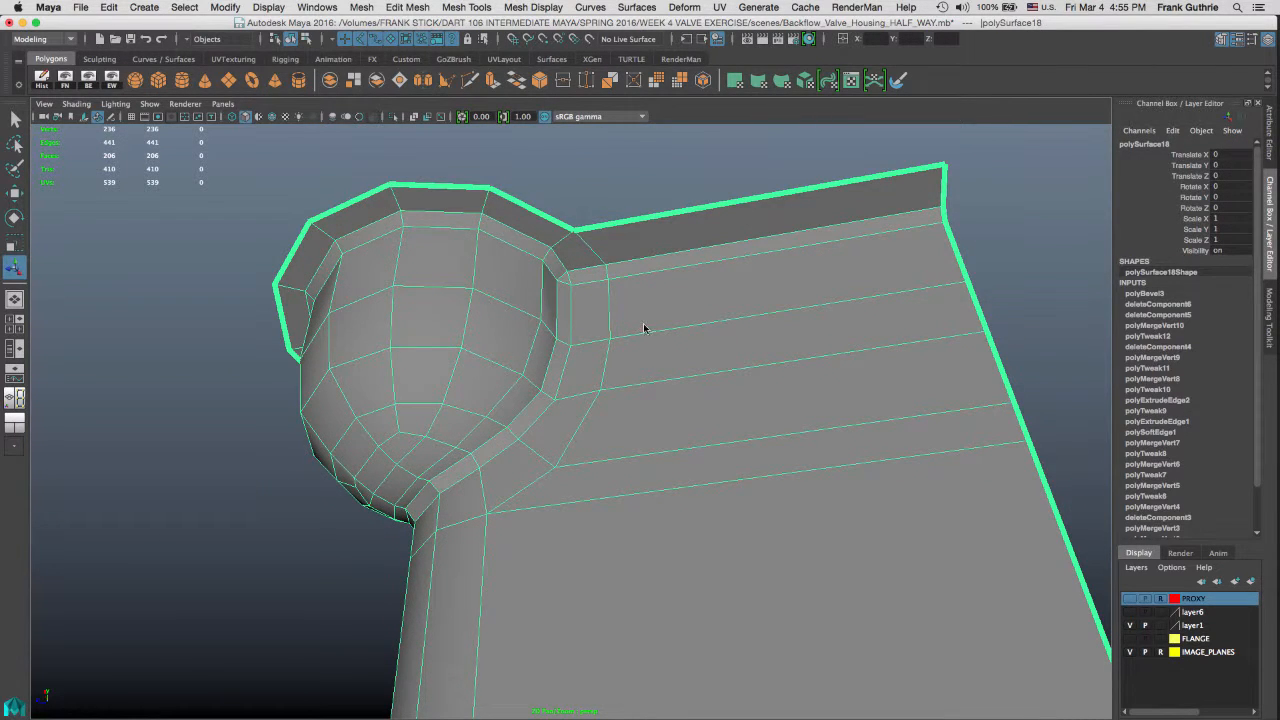
key(super+z)
key(super+z)
key(super+z)
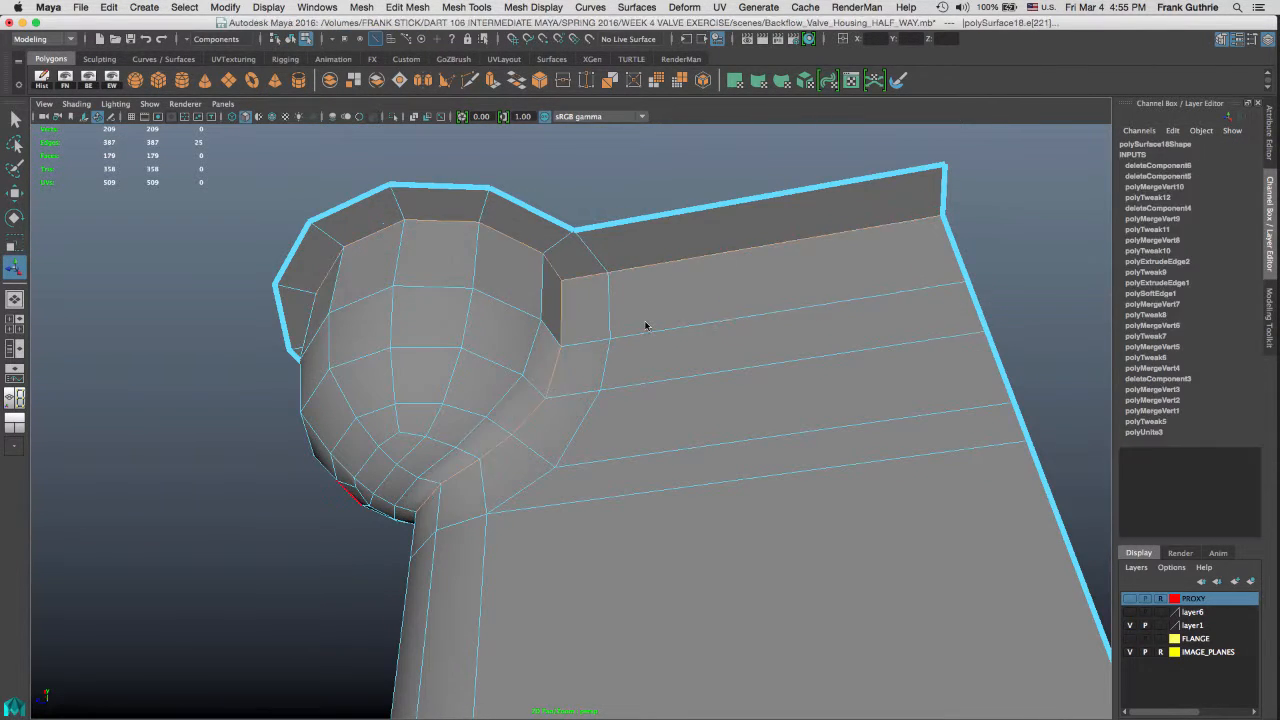
Step: Select a short edge on the boss's lower side near the body and align the Move tool's custom axes to it
alt+drag(637, 326, 464, 340)
alt+middle_drag(441, 508, 603, 354)
alt+drag(603, 354, 555, 387)
alt+drag(612, 255, 580, 283)
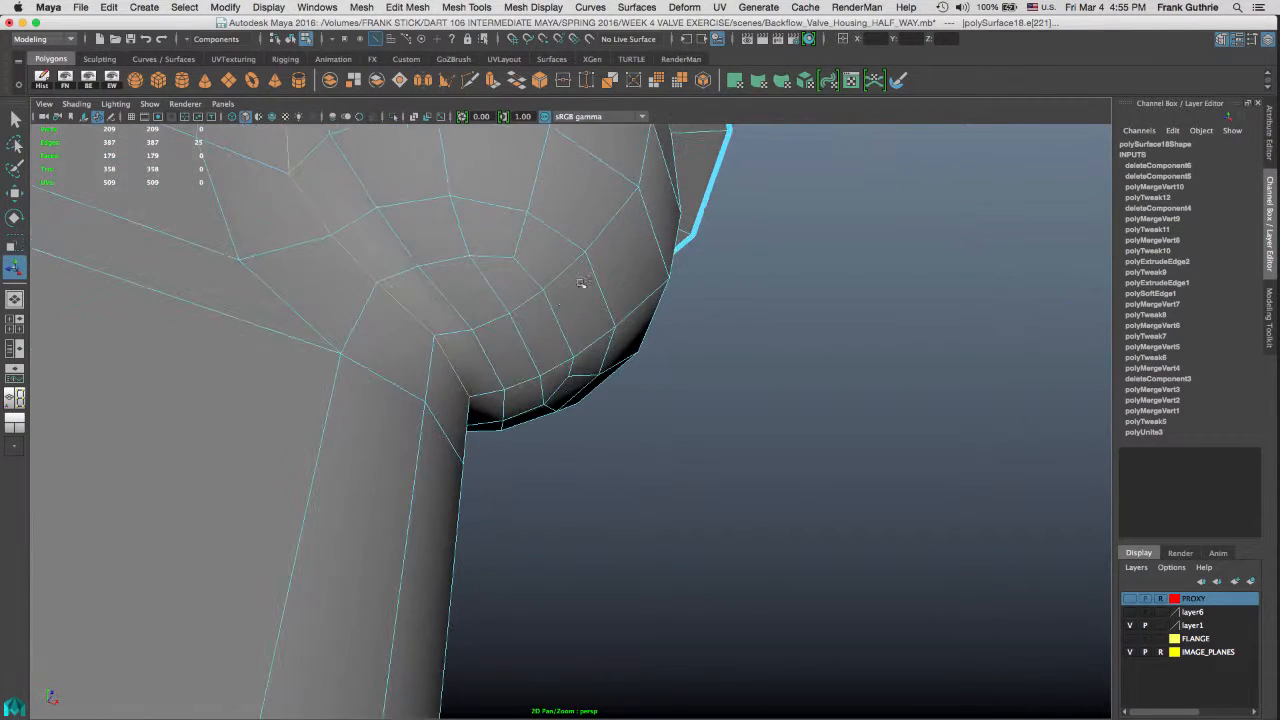
right_drag(487, 356, 488, 332)
click(493, 366)
alt+drag(583, 309, 503, 360)
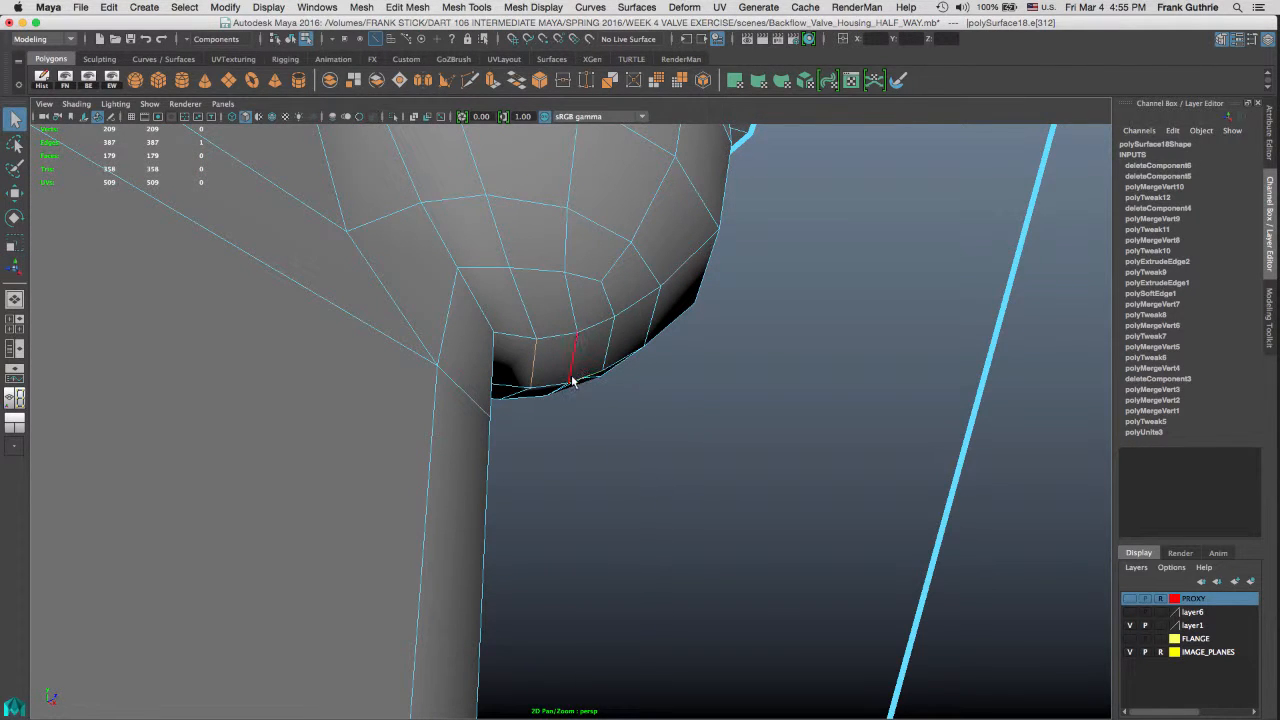
key(w)
alt+drag(609, 337, 636, 294)
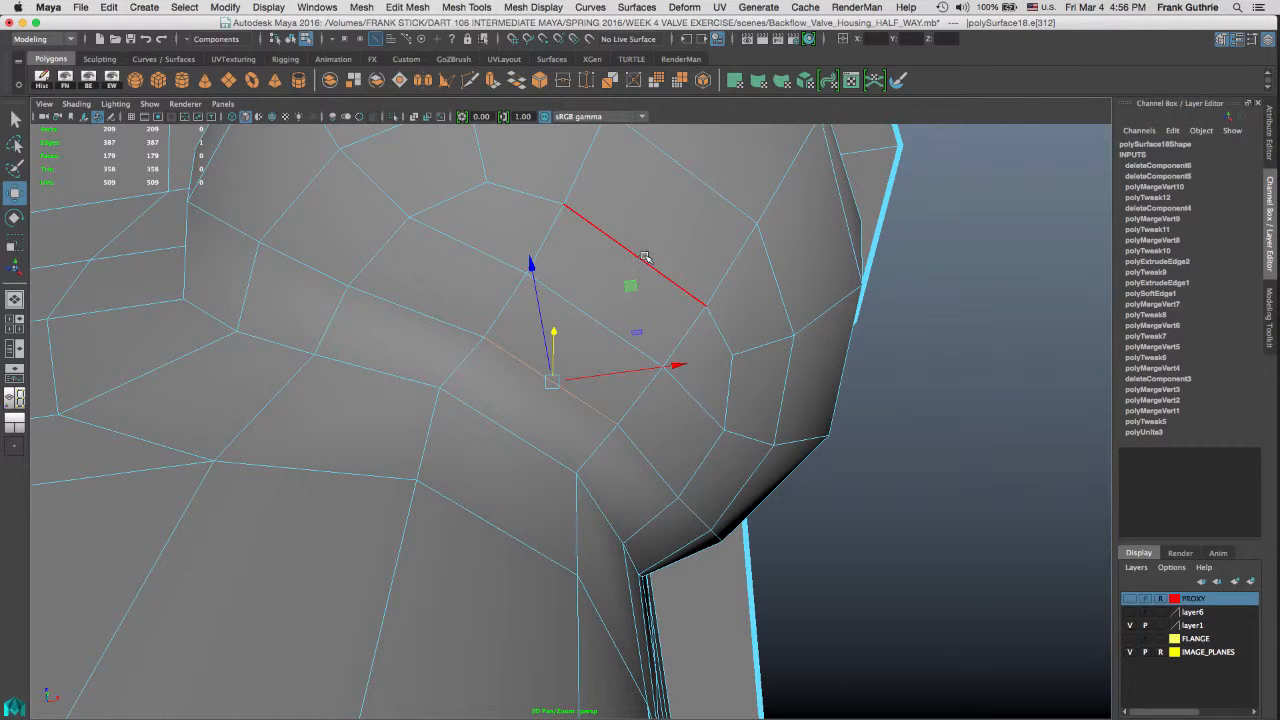
key(d)
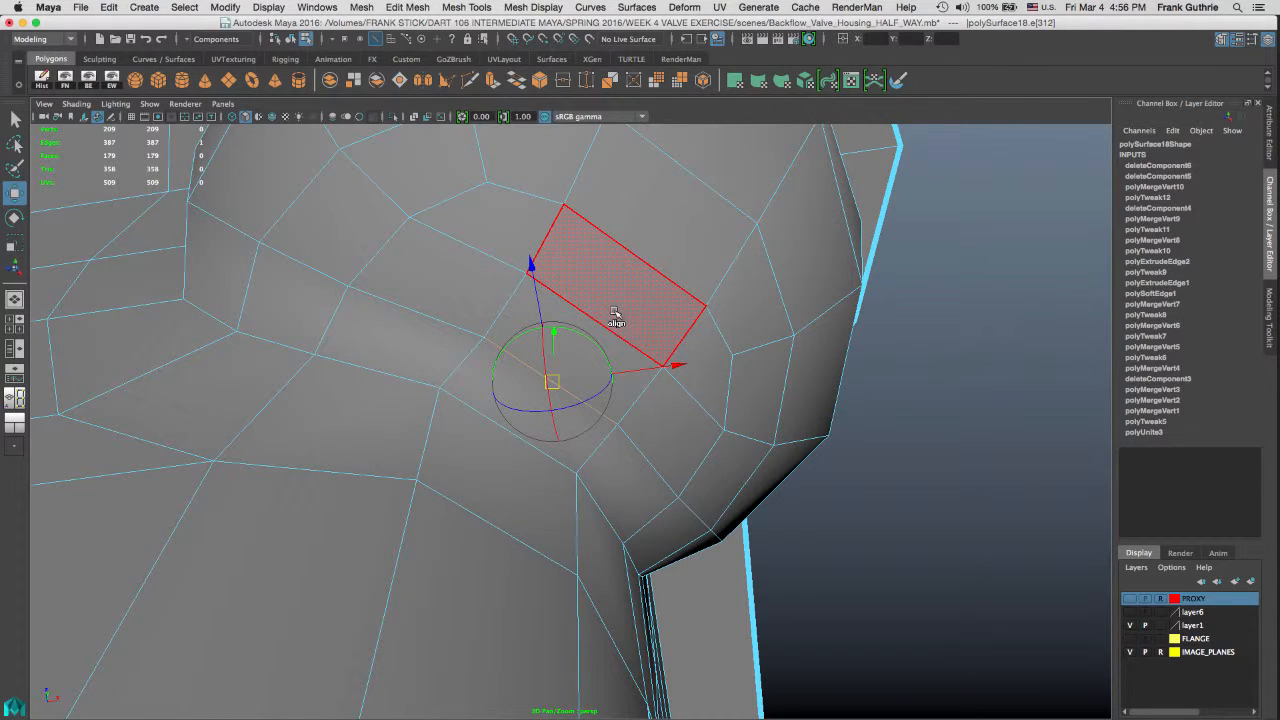
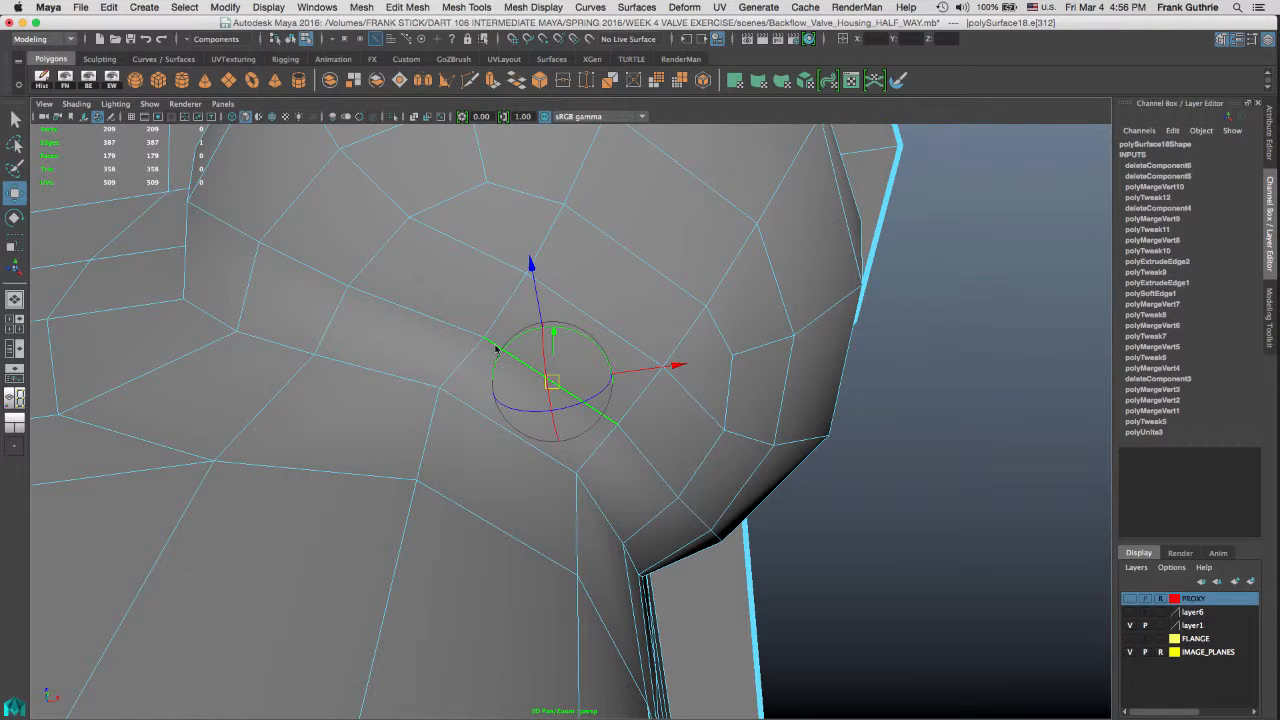
mouse_move(622, 338)
alt+mouse_down()
mouse_move(587, 338)
mouse_move(614, 336)
alt+mouse_up()
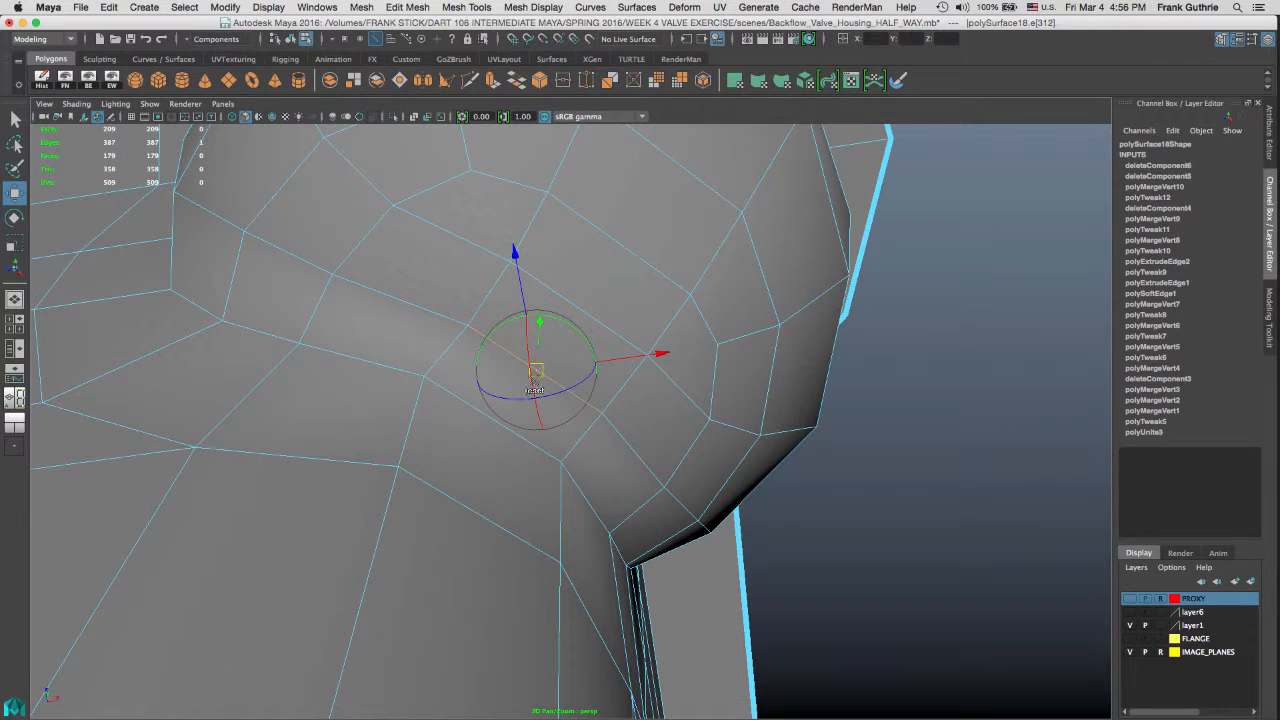
click(487, 471)
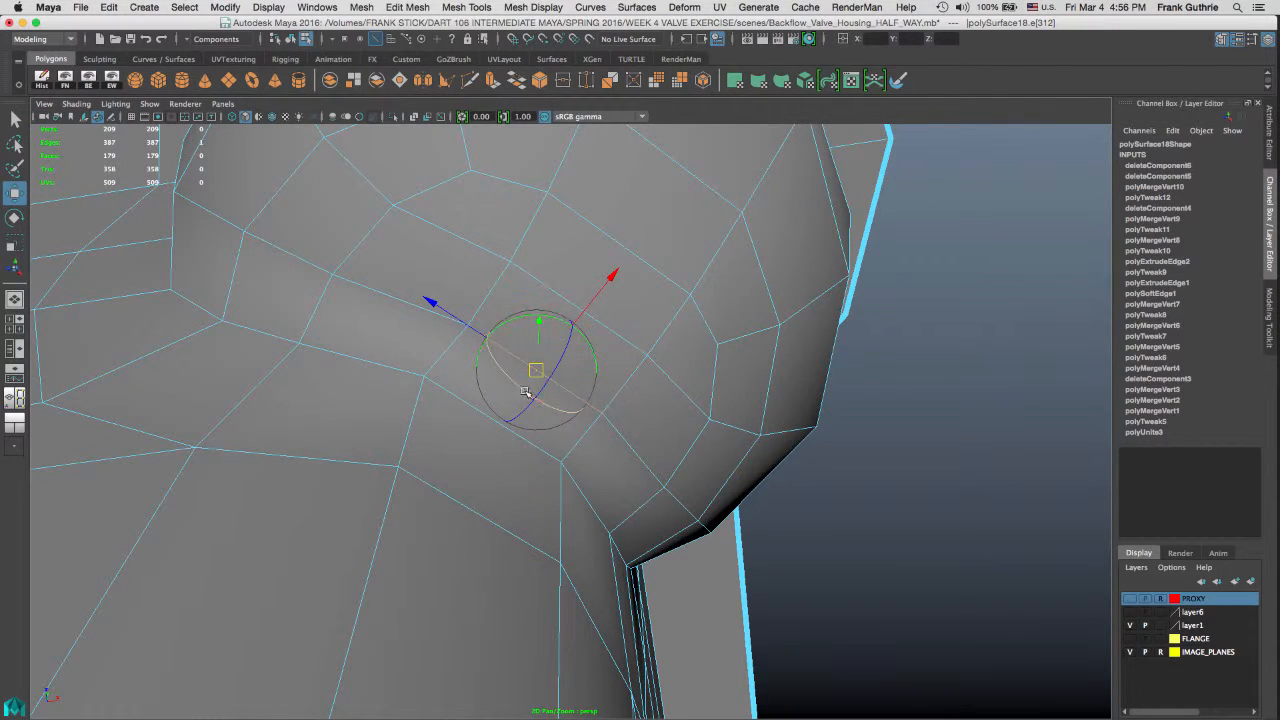
alt+drag(572, 362, 550, 400)
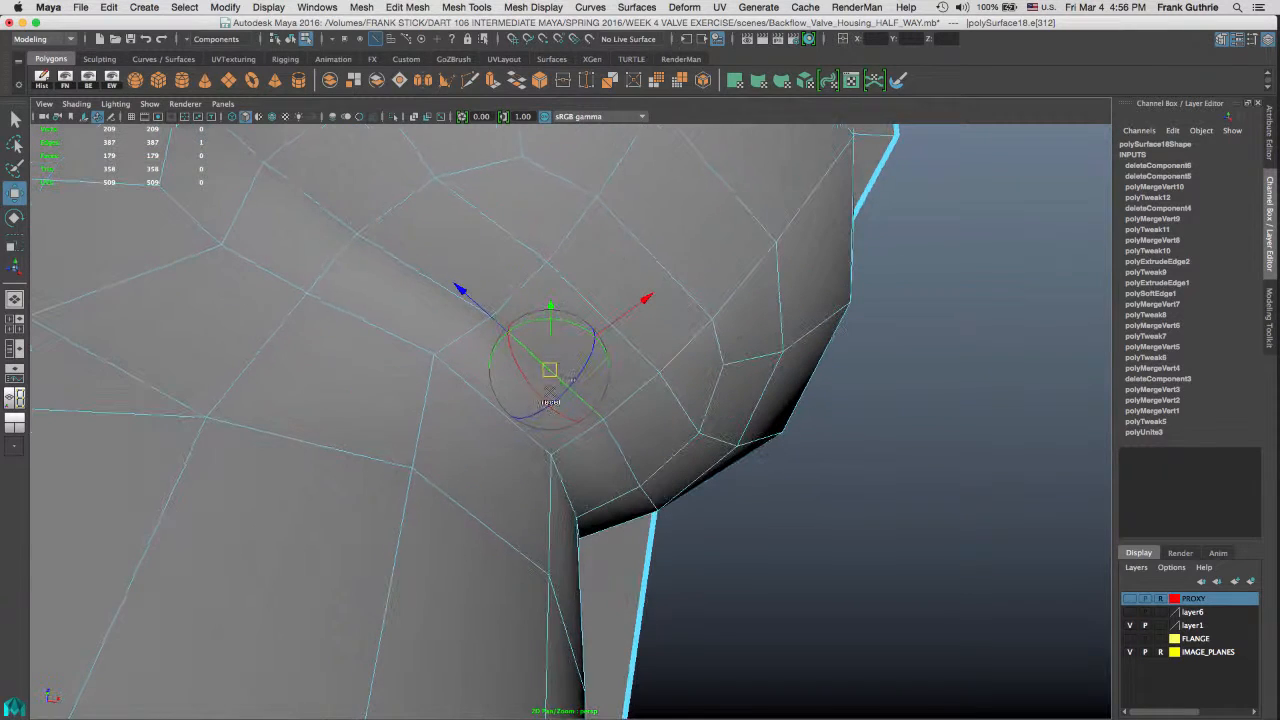
click(503, 467)
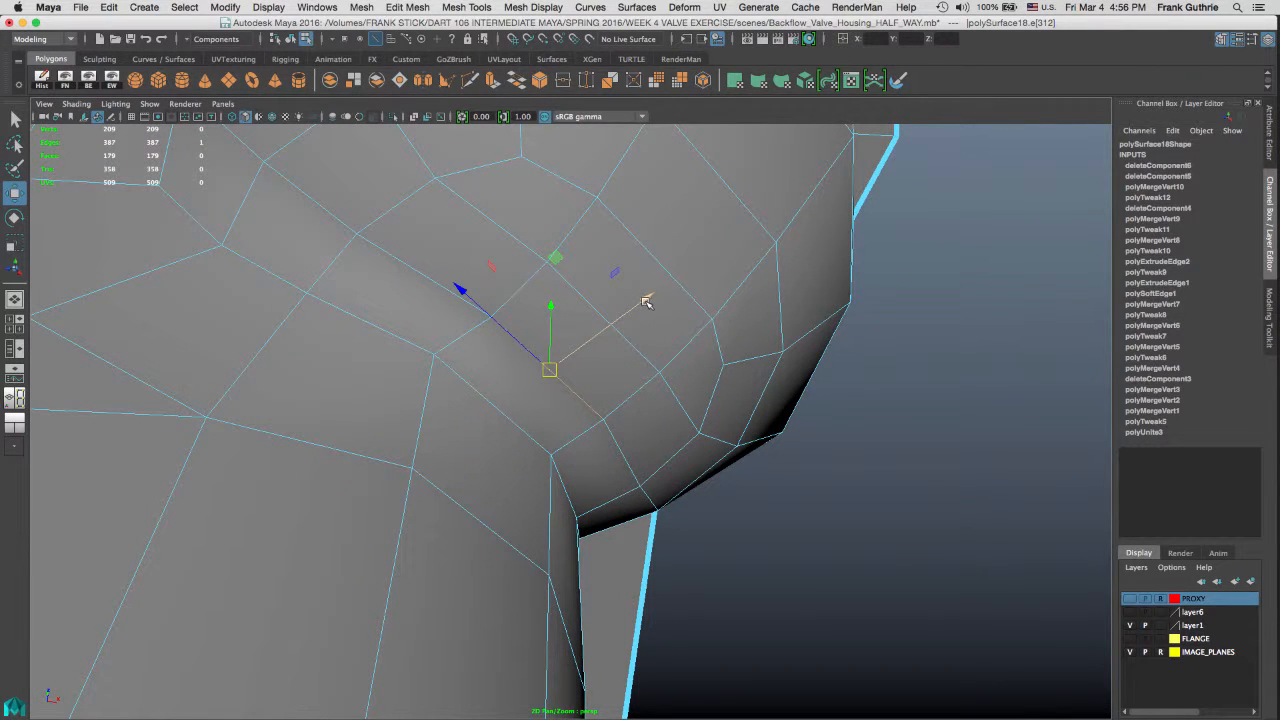
drag(651, 297, 572, 273)
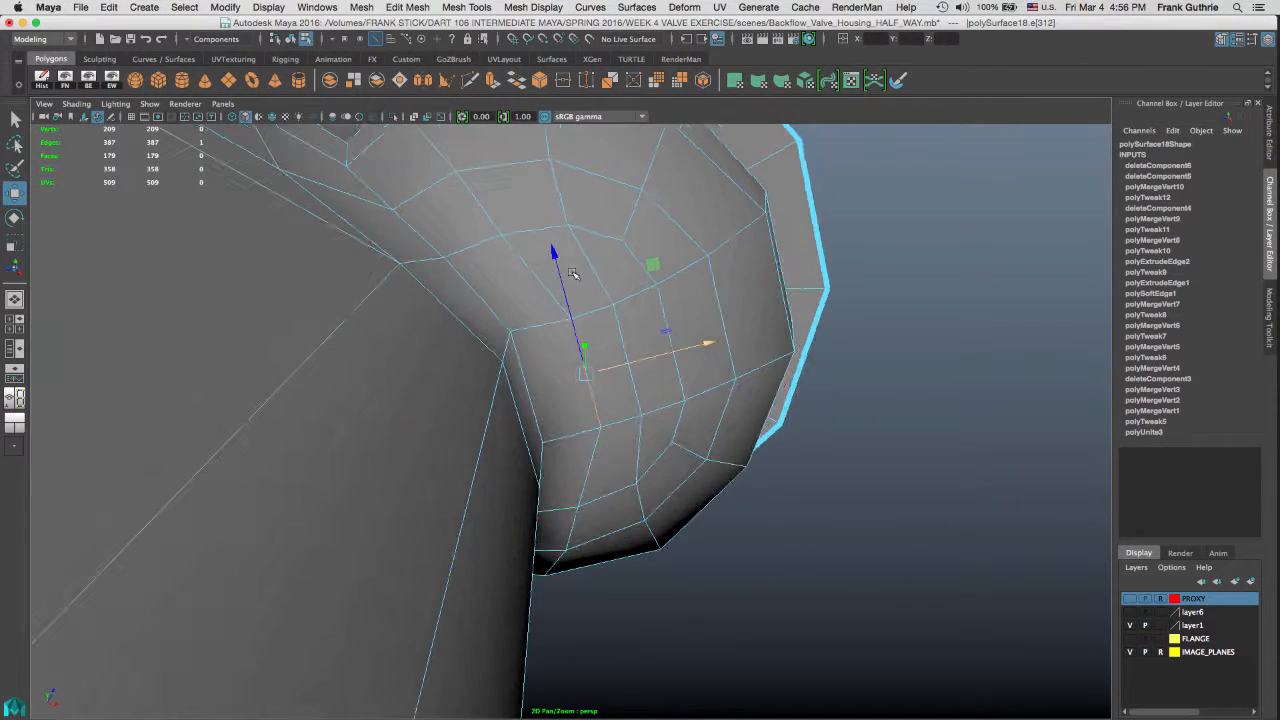
Step: Select a matching vertex on each side of the boss's lower face and nudge both along an axis aligned to the central edge
right_drag(503, 237, 439, 238)
click(500, 234)
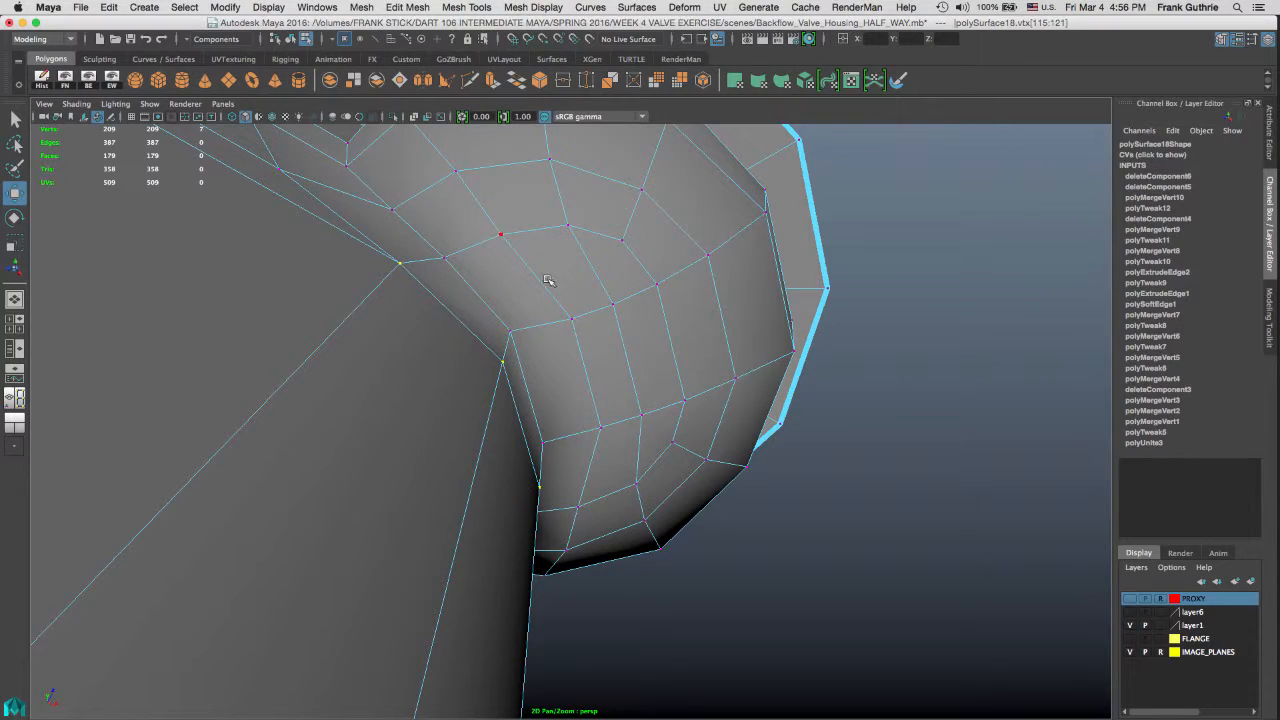
alt+drag(635, 268, 673, 447)
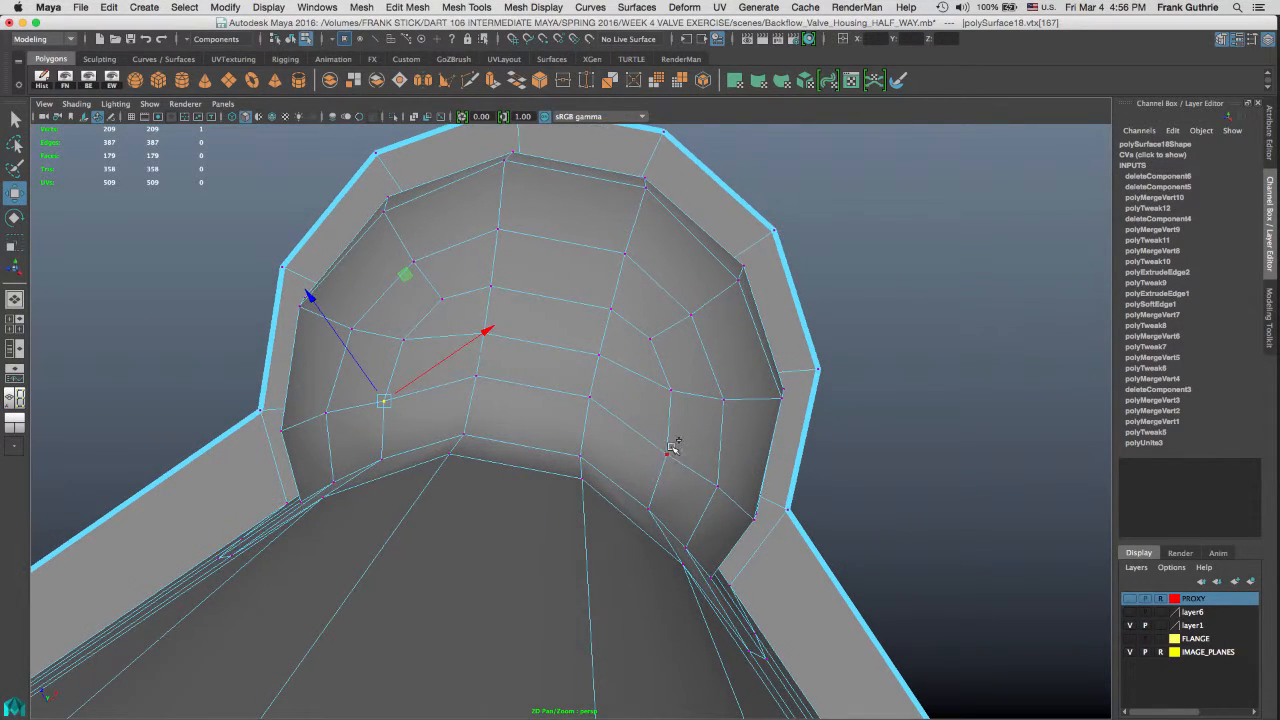
shift+click(661, 460)
alt+drag(550, 411, 527, 428)
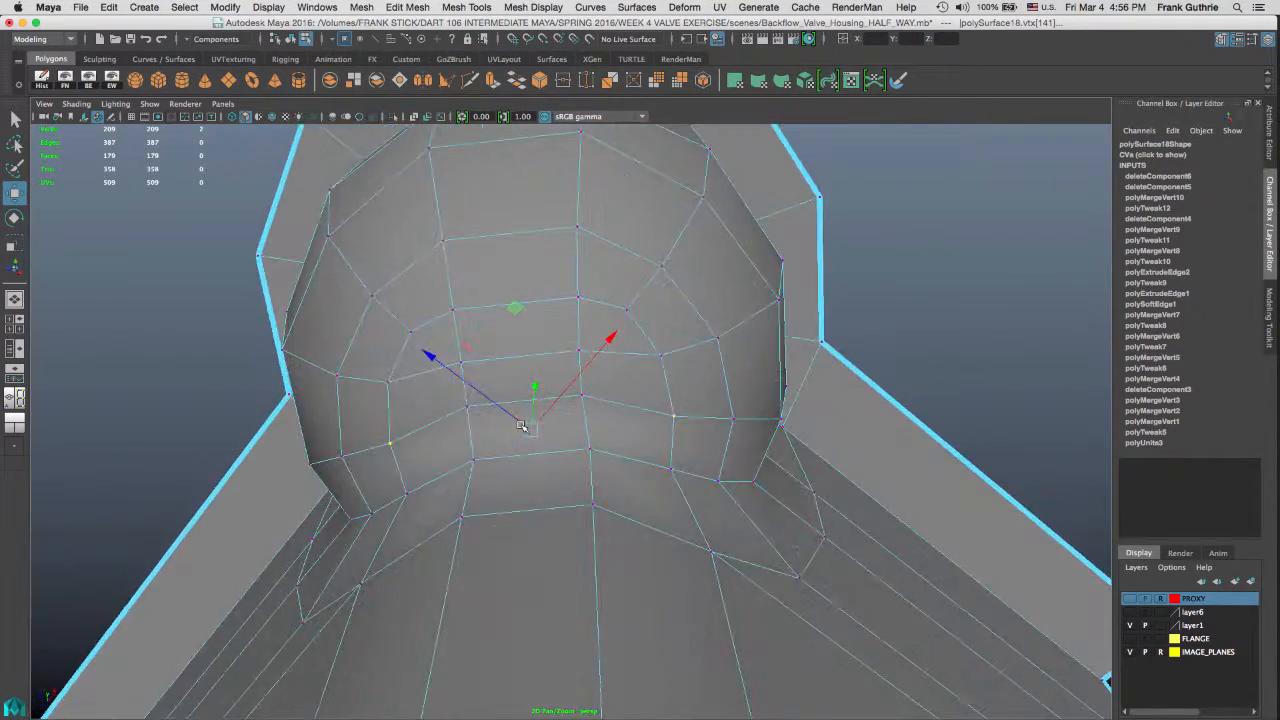
key(d)
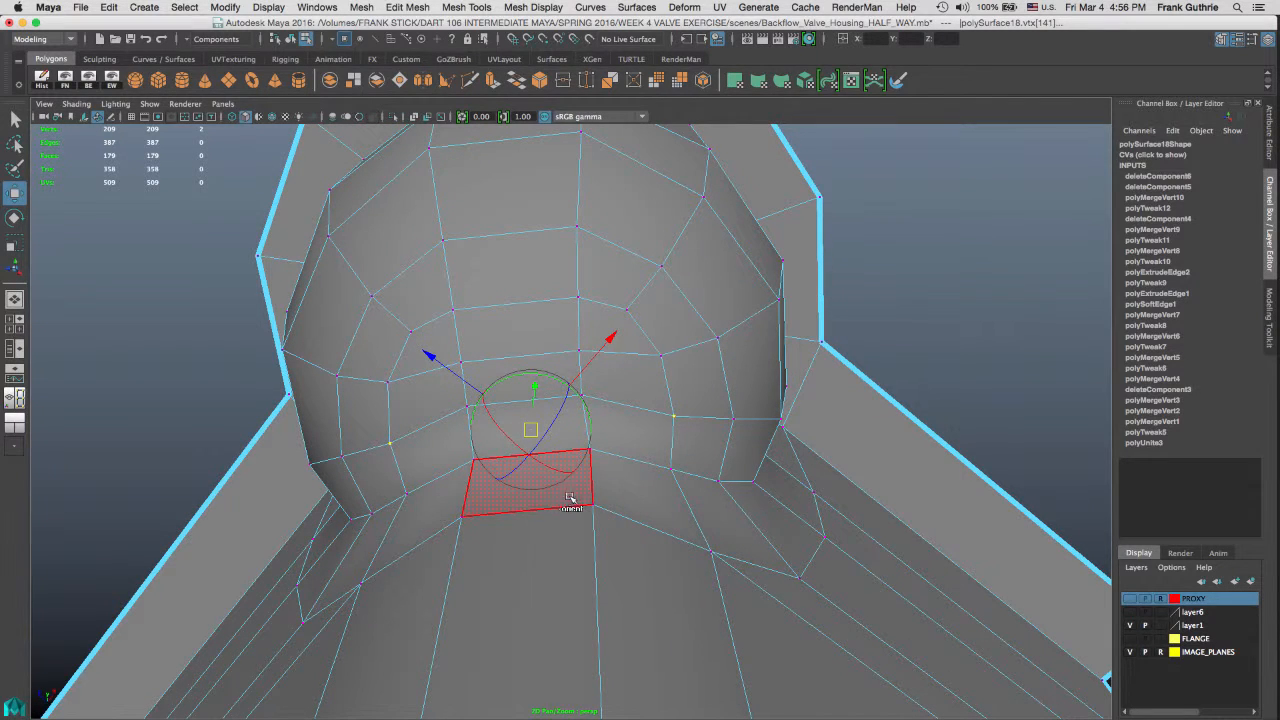
click(543, 543)
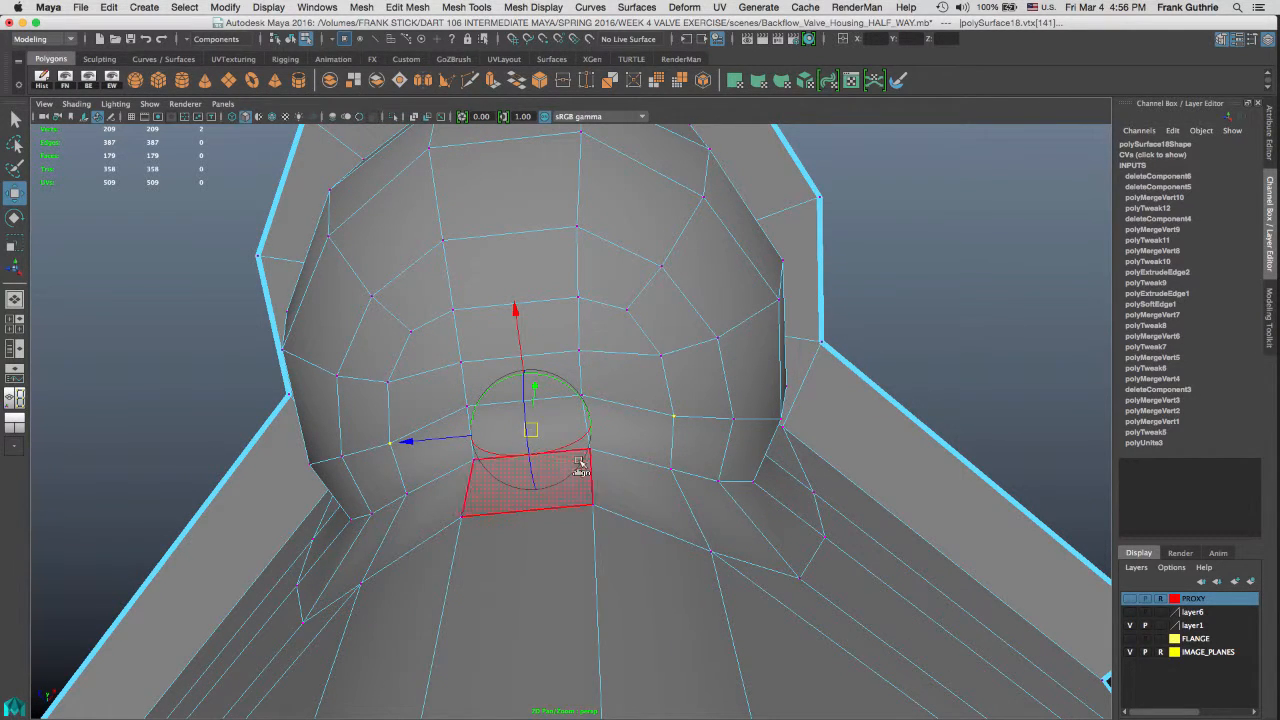
alt+drag(580, 466, 520, 314)
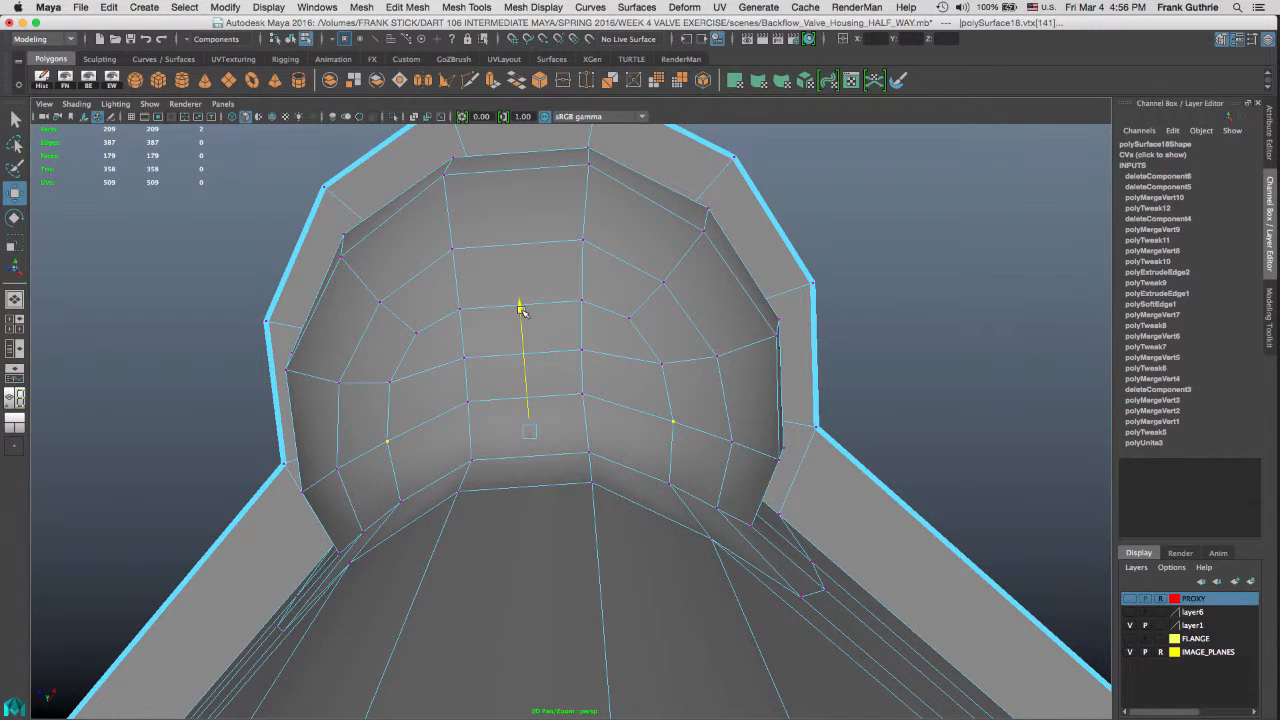
Step: Examine the boss's lower junction with the body from both sides in smooth preview, and return to the unsmoothed cage
right_drag(705, 353, 764, 333)
drag(846, 274, 717, 378)
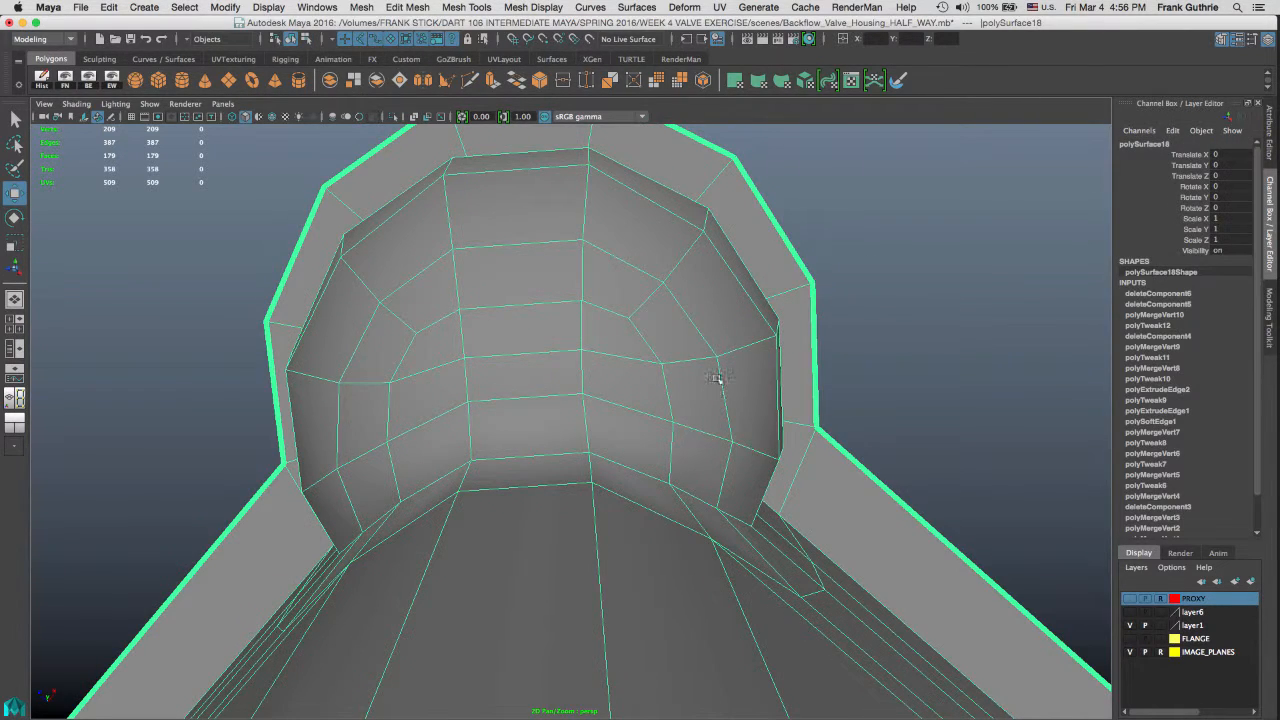
key(3)
scroll(882, 320, up, 5)
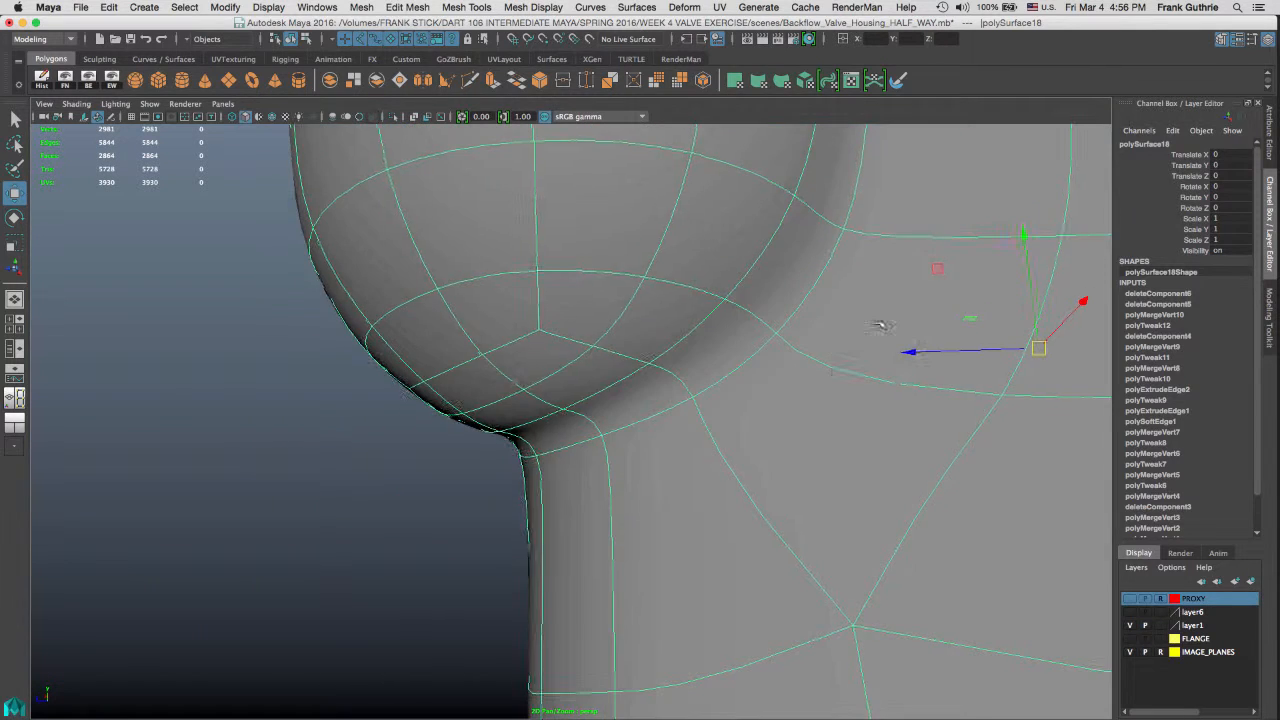
click(390, 504)
alt+drag(423, 380, 663, 317)
drag(823, 229, 577, 379)
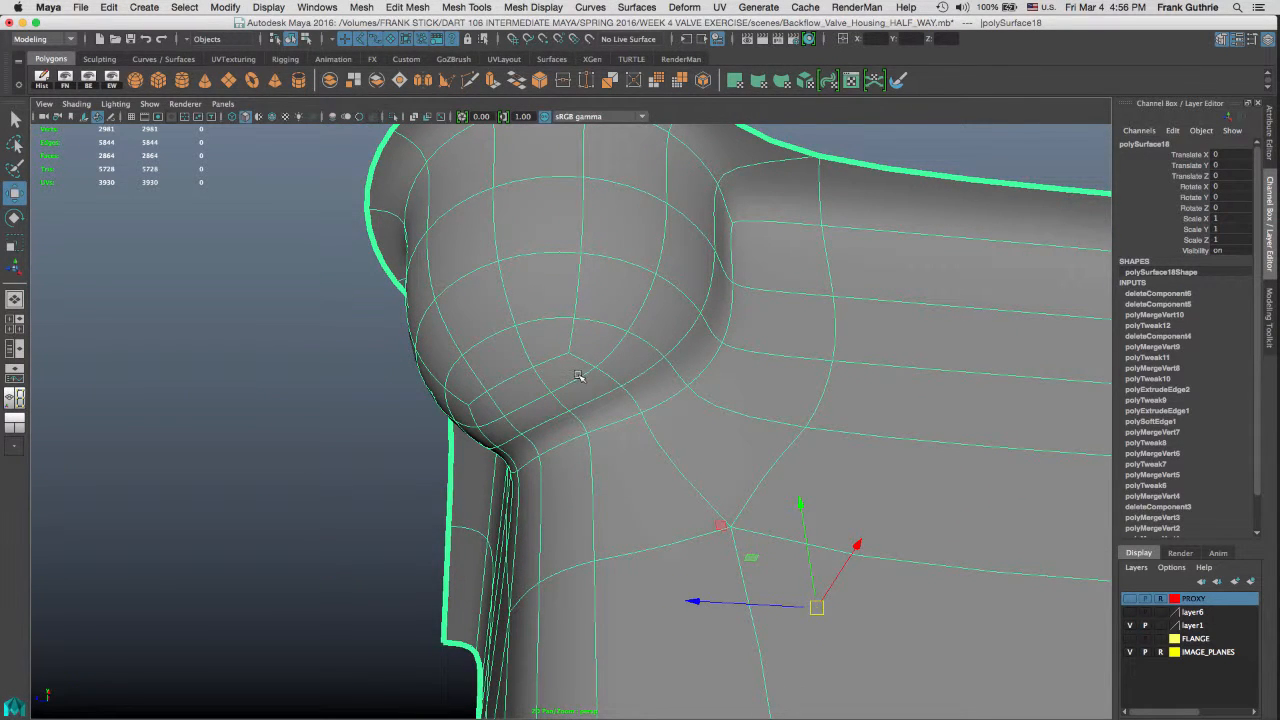
key(1)
Step: Apply Edit Edge Flow to the short edge on the boss's lower side near the body
alt+drag(575, 386, 605, 370)
alt+right_drag(605, 370, 729, 357)
alt+drag(729, 357, 671, 394)
alt+right_drag(671, 394, 767, 338)
alt+drag(767, 338, 626, 332)
right_drag(600, 351, 600, 316)
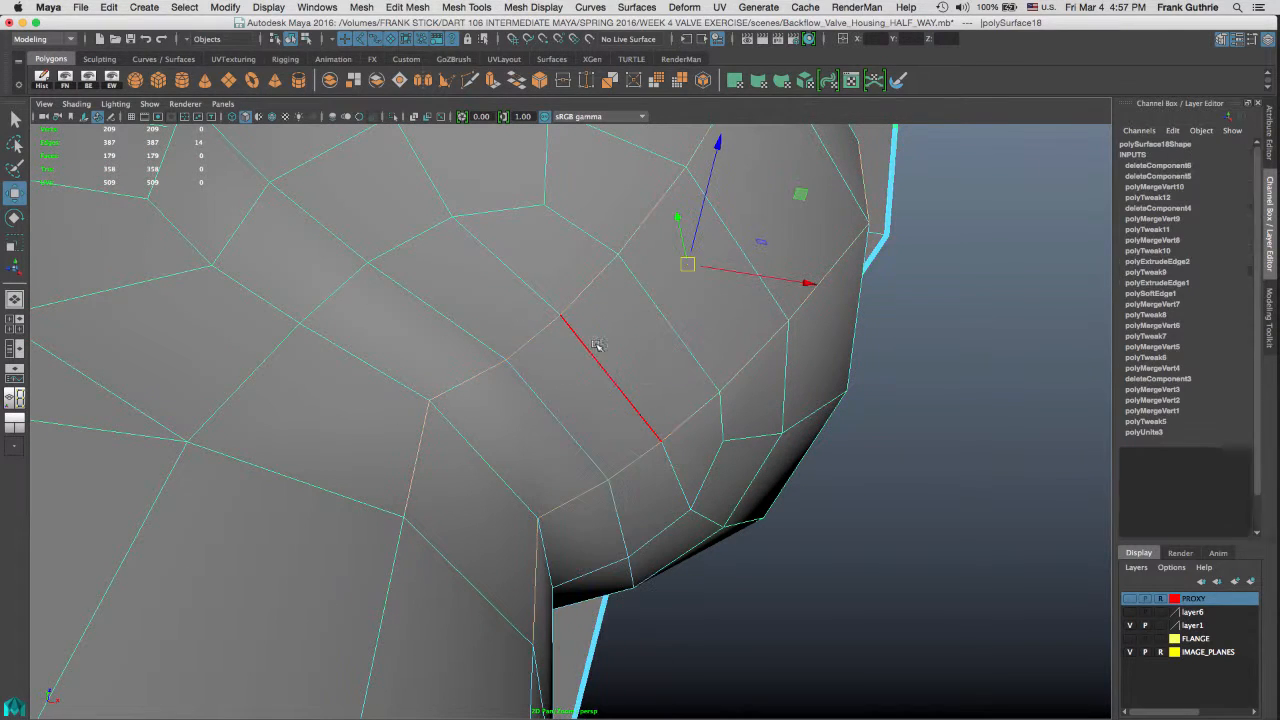
click(610, 346)
alt+drag(610, 346, 716, 350)
shift+right_click(720, 340)
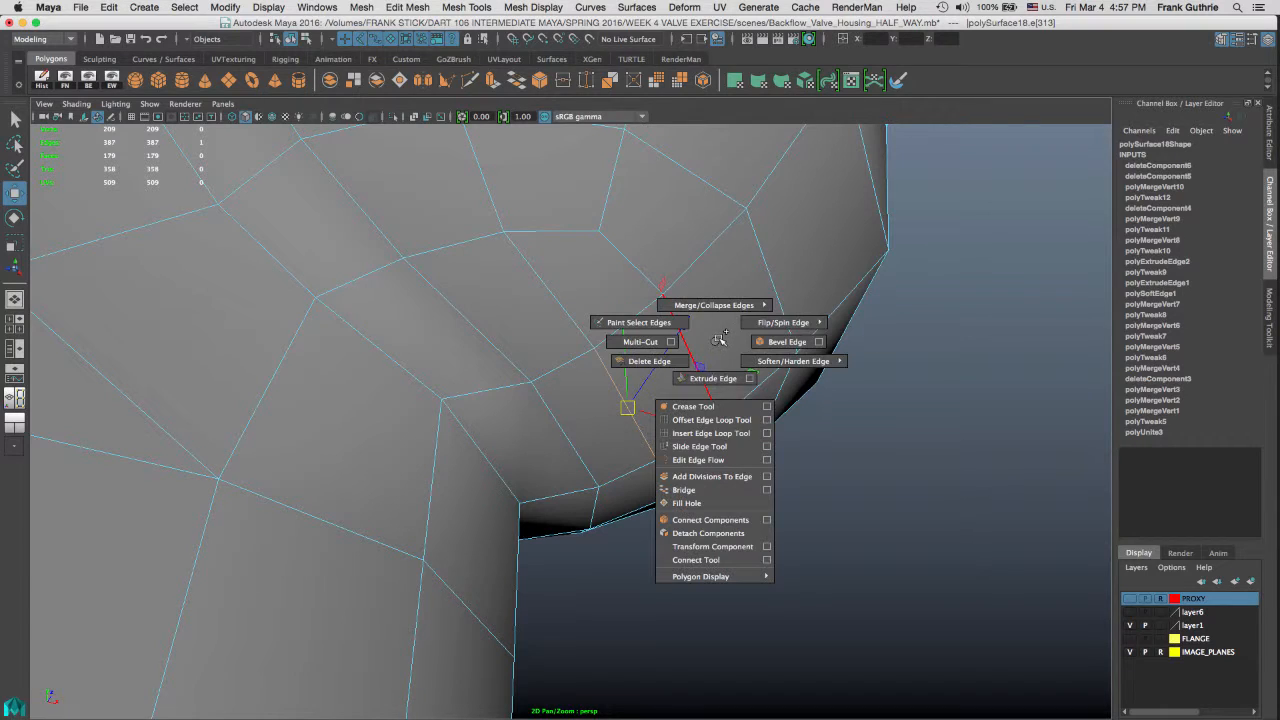
click(713, 459)
Step: Return to object selection and delete the housing's construction history
alt+drag(631, 374, 619, 331)
right_drag(618, 336, 682, 313)
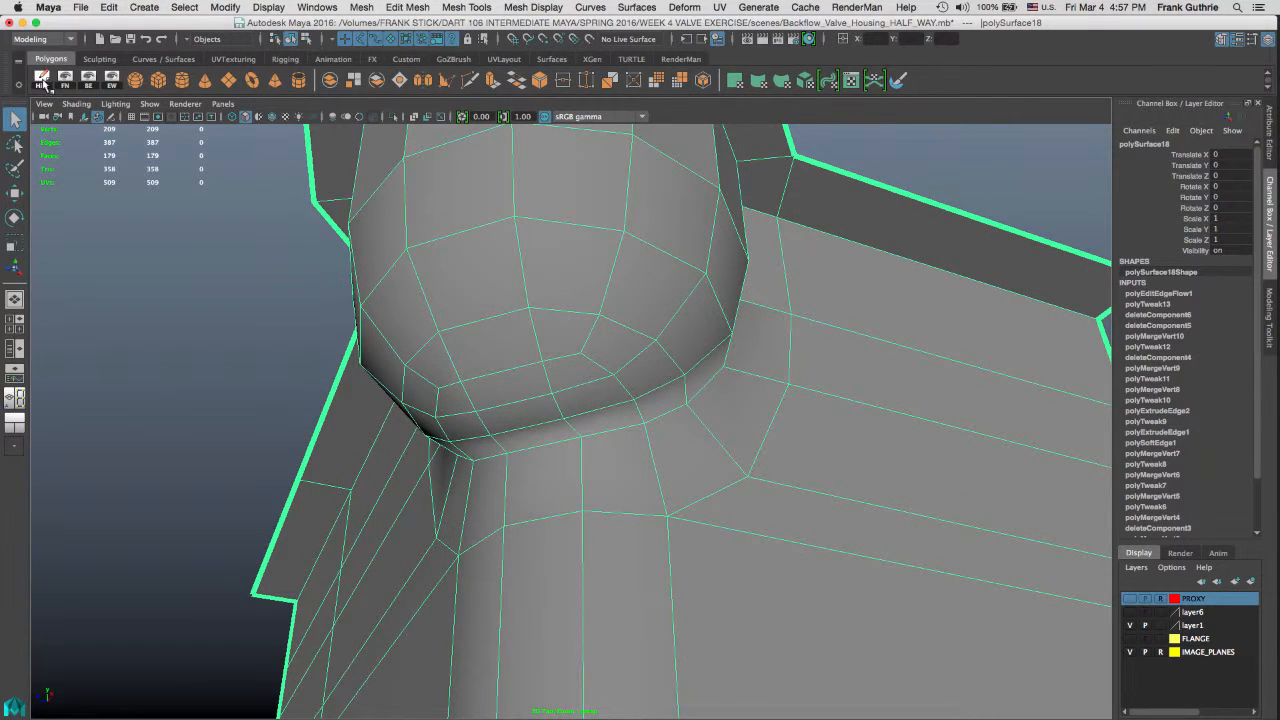
click(41, 80)
Step: Select the flange lip's inner edge loop together with the edge loop where the boss meets the body
alt+drag(736, 333, 651, 259)
right_drag(668, 219, 600, 210)
click(664, 223)
alt+drag(664, 223, 492, 290)
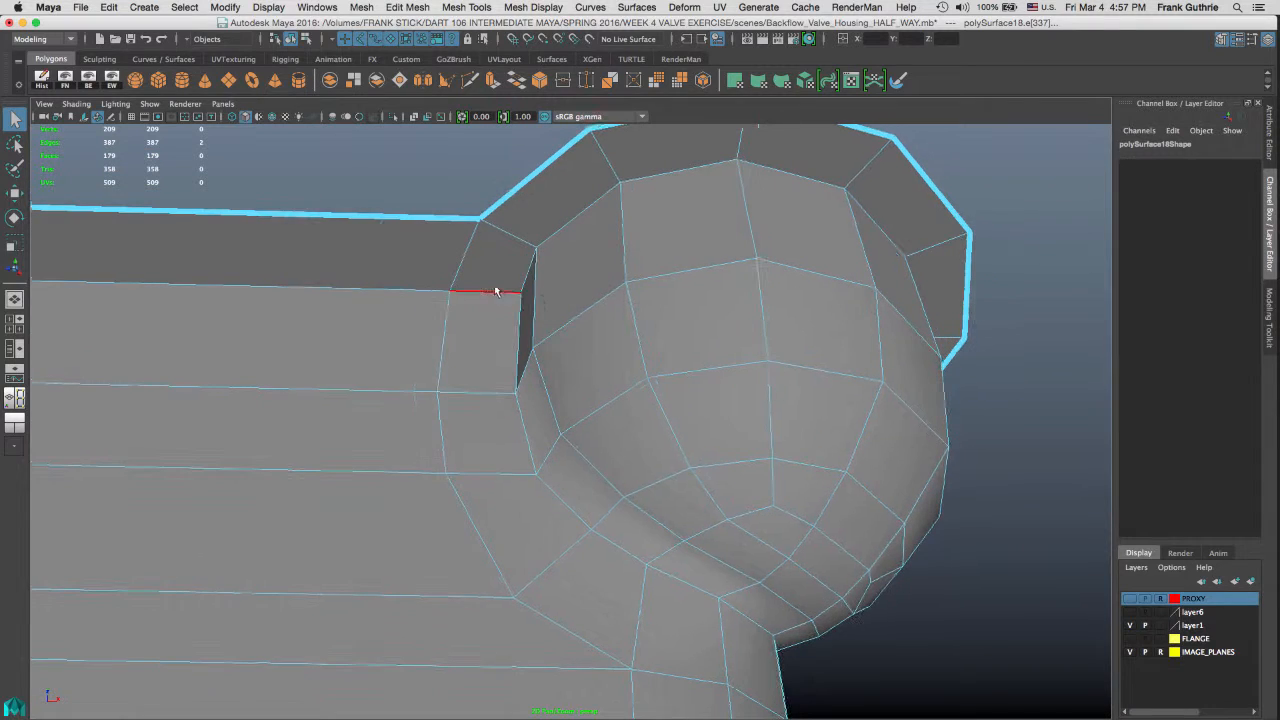
click(389, 289)
shift+click(566, 222)
alt+drag(634, 277, 591, 343)
shift+double_click(513, 380)
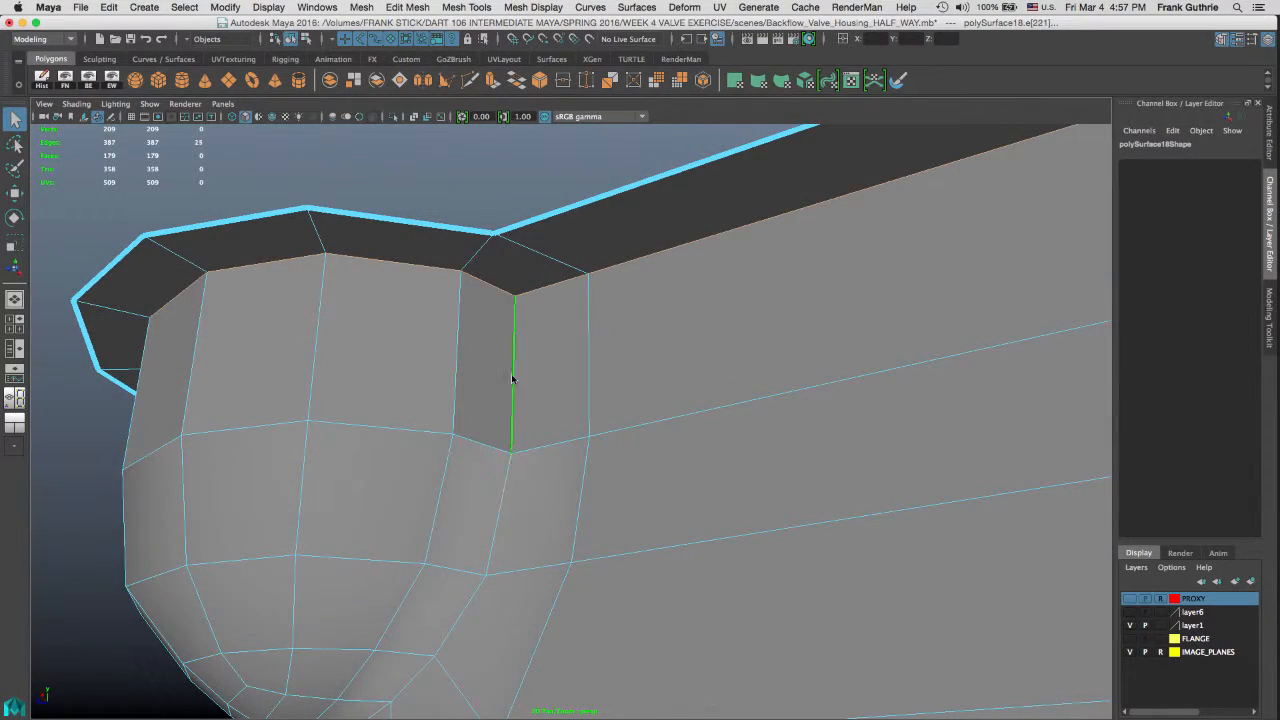
Step: Bevel the selected lip and boss junction edges with Fraction 1 and Segments 2
alt+right_drag(751, 291, 630, 268)
alt+middle_drag(706, 280, 766, 246)
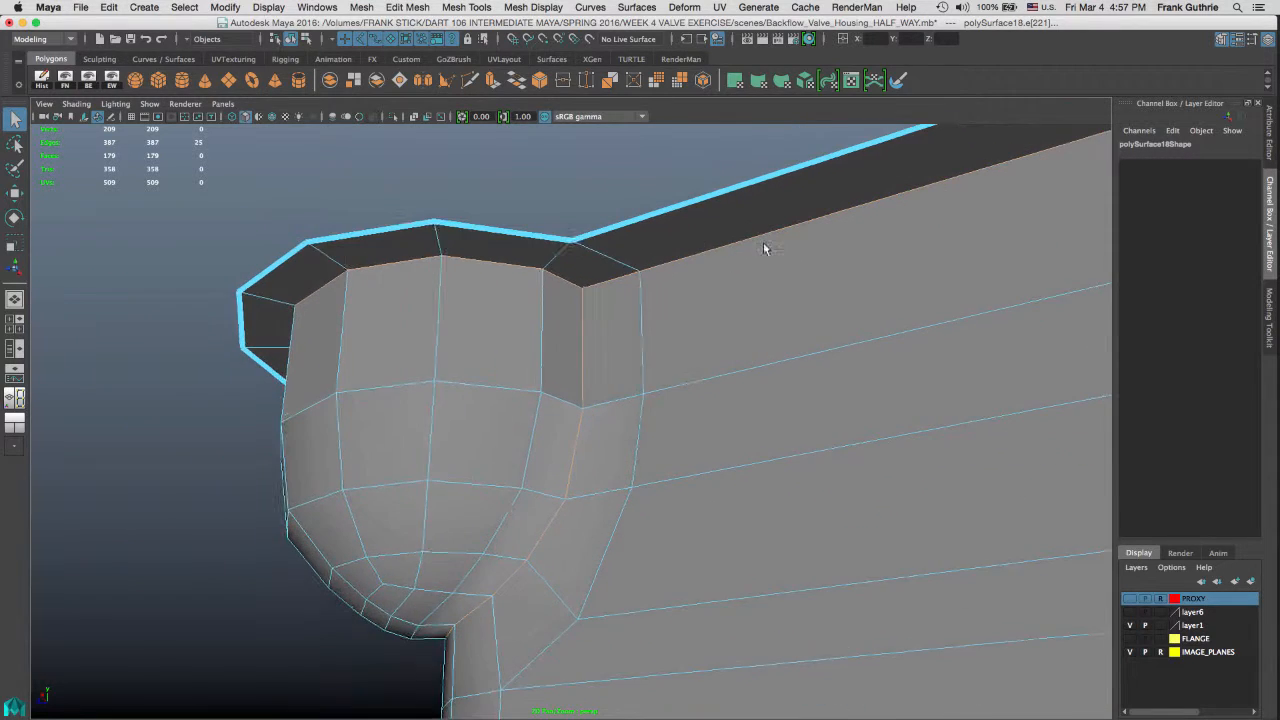
alt+middle_drag(1088, 303, 930, 285)
click(1271, 330)
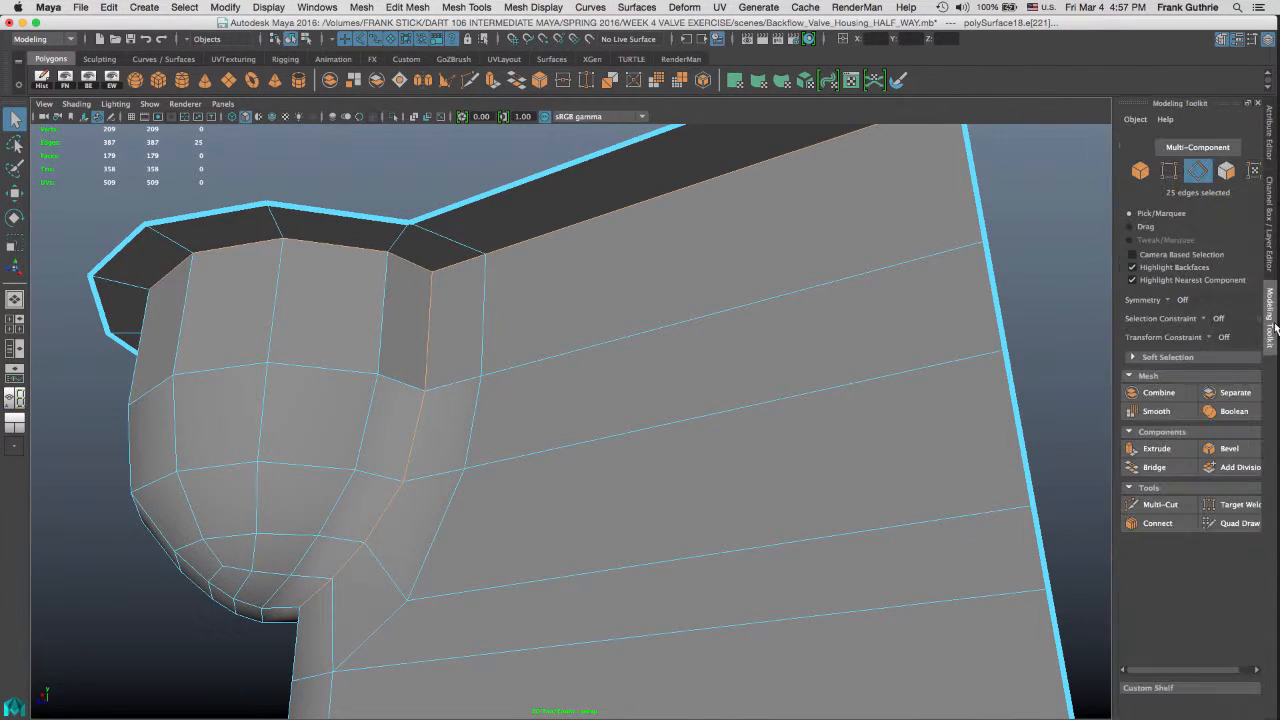
click(1213, 450)
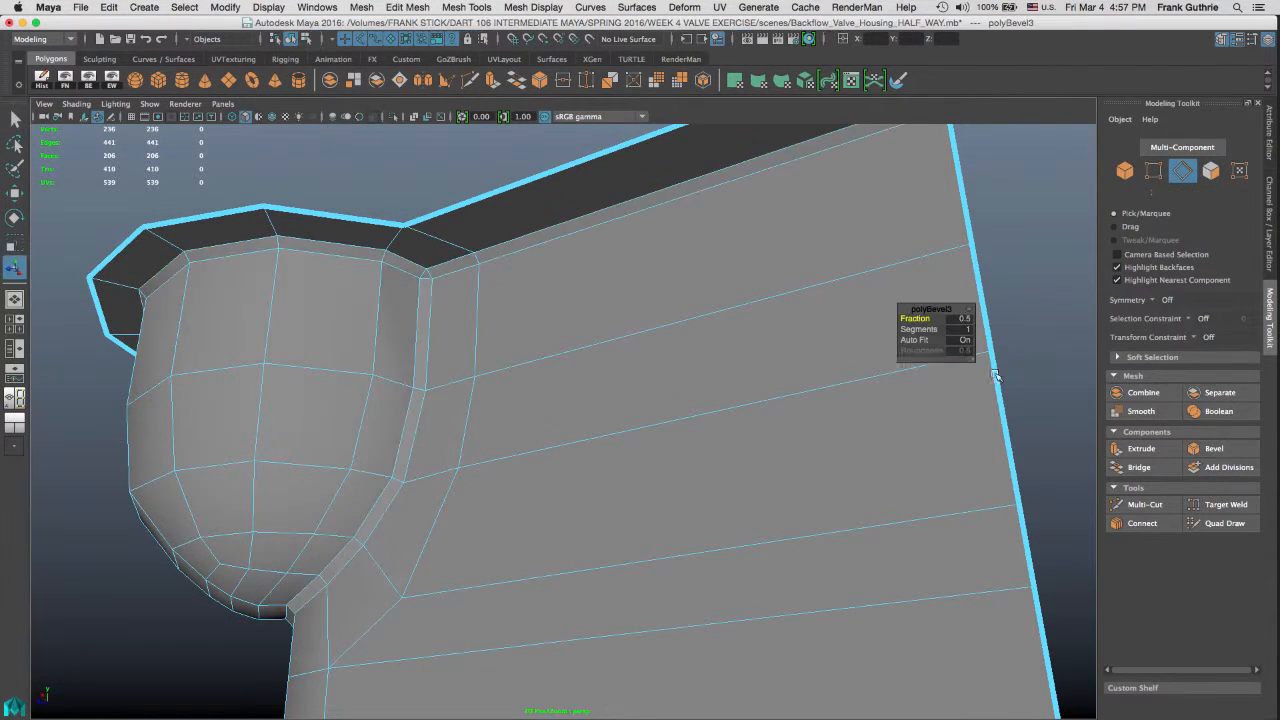
alt+drag(685, 332, 776, 332)
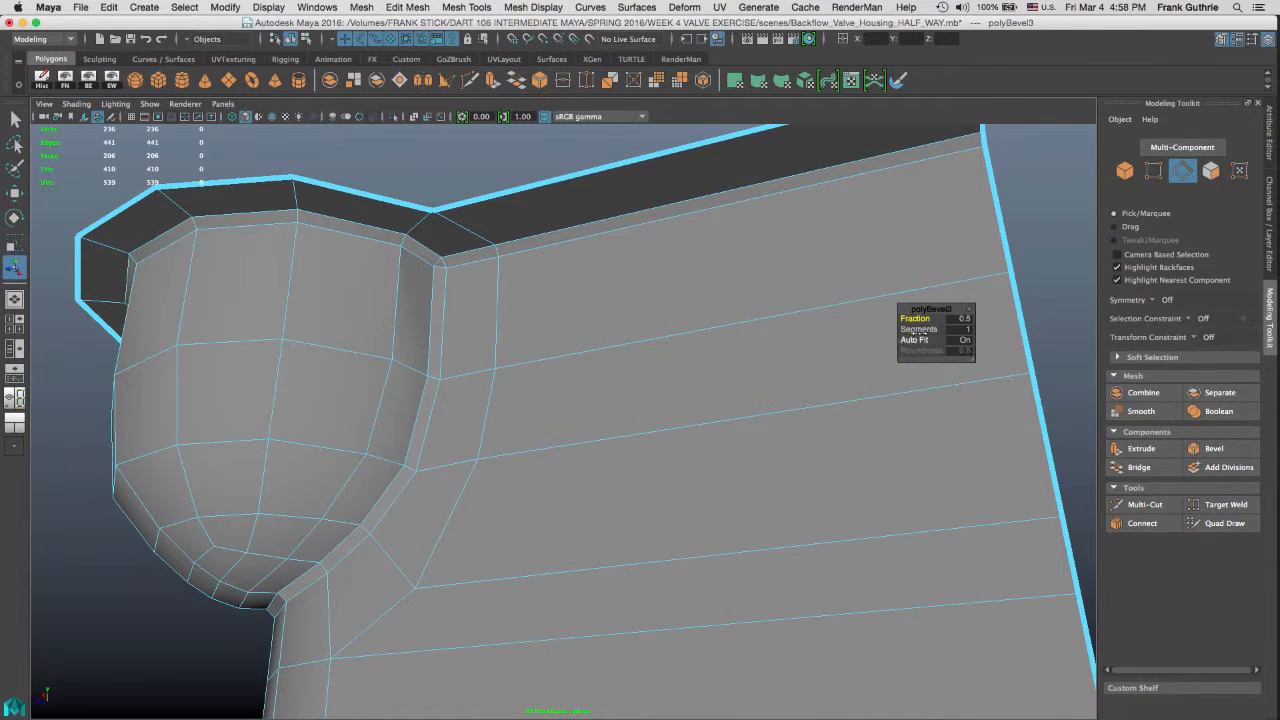
drag(916, 318, 980, 323)
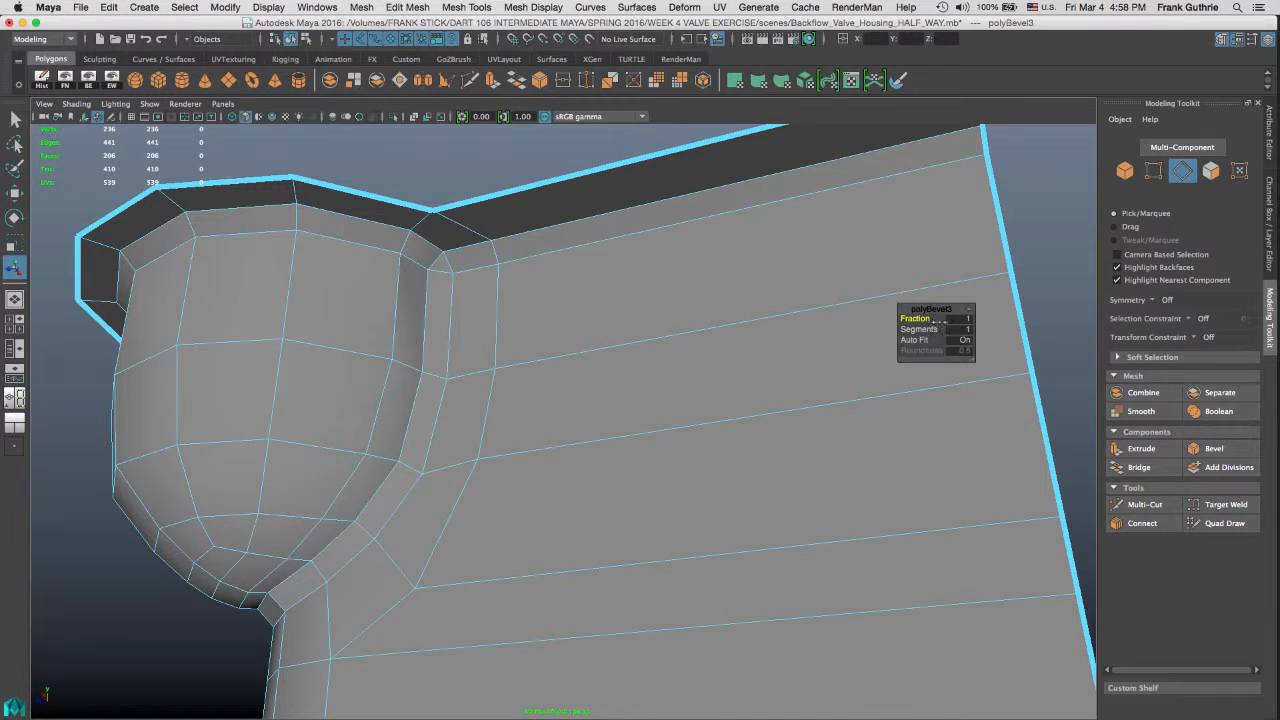
alt+drag(837, 334, 770, 328)
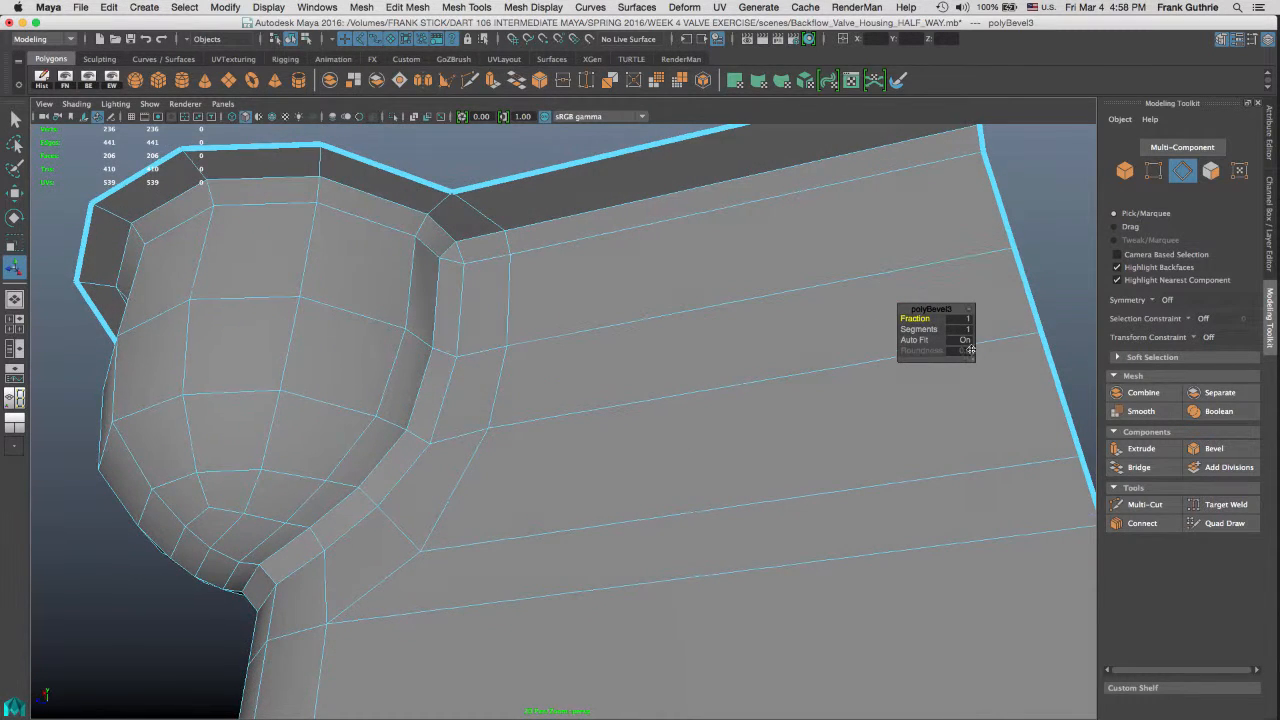
drag(921, 329, 931, 329)
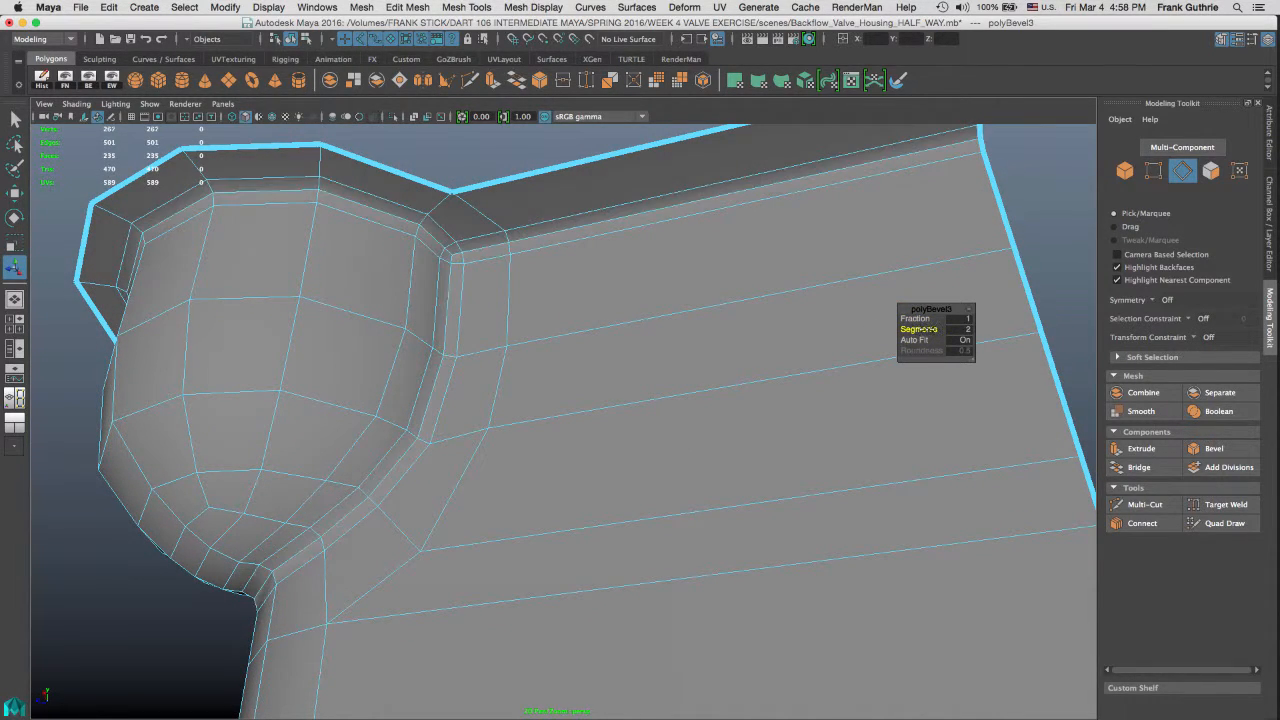
Step: Examine the bevel at the boss and lip corner up close, and inspect the housing in smooth preview from several angles
alt+right_drag(423, 237, 654, 266)
alt+middle_drag(455, 200, 545, 335)
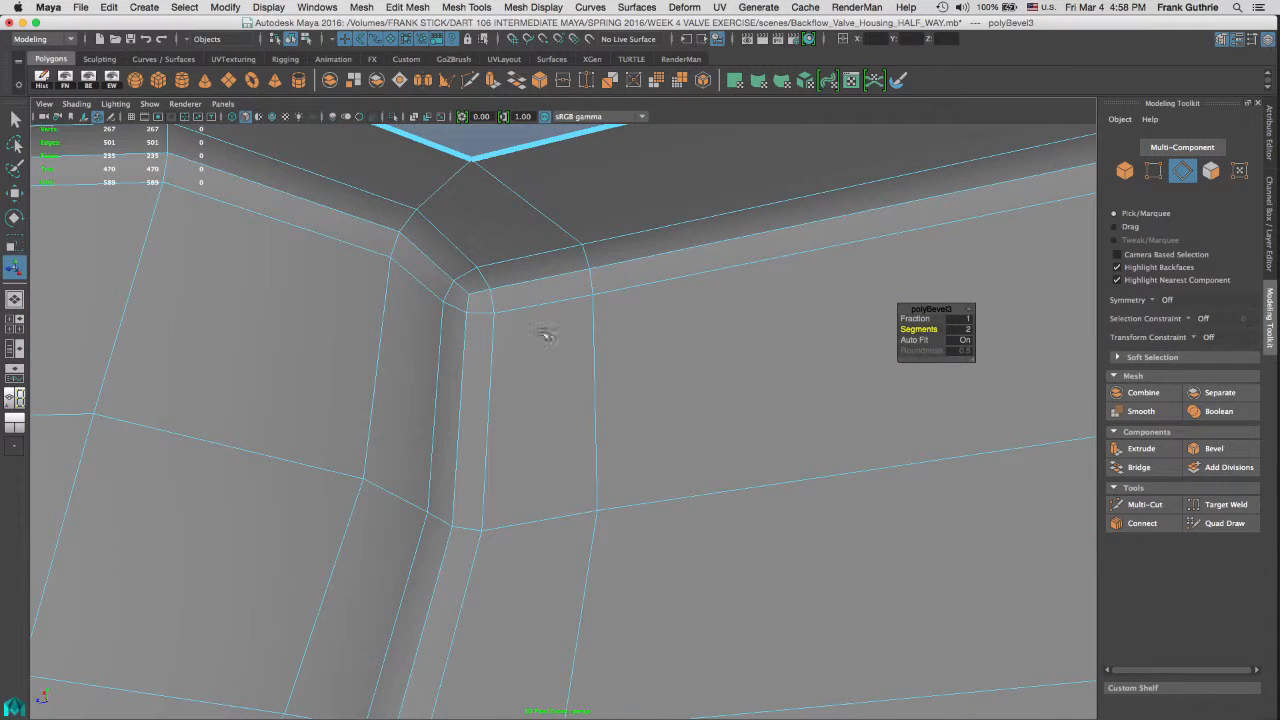
mouse_move(470, 301)
alt+mouse_down()
mouse_move(503, 300)
mouse_move(463, 314)
alt+mouse_up()
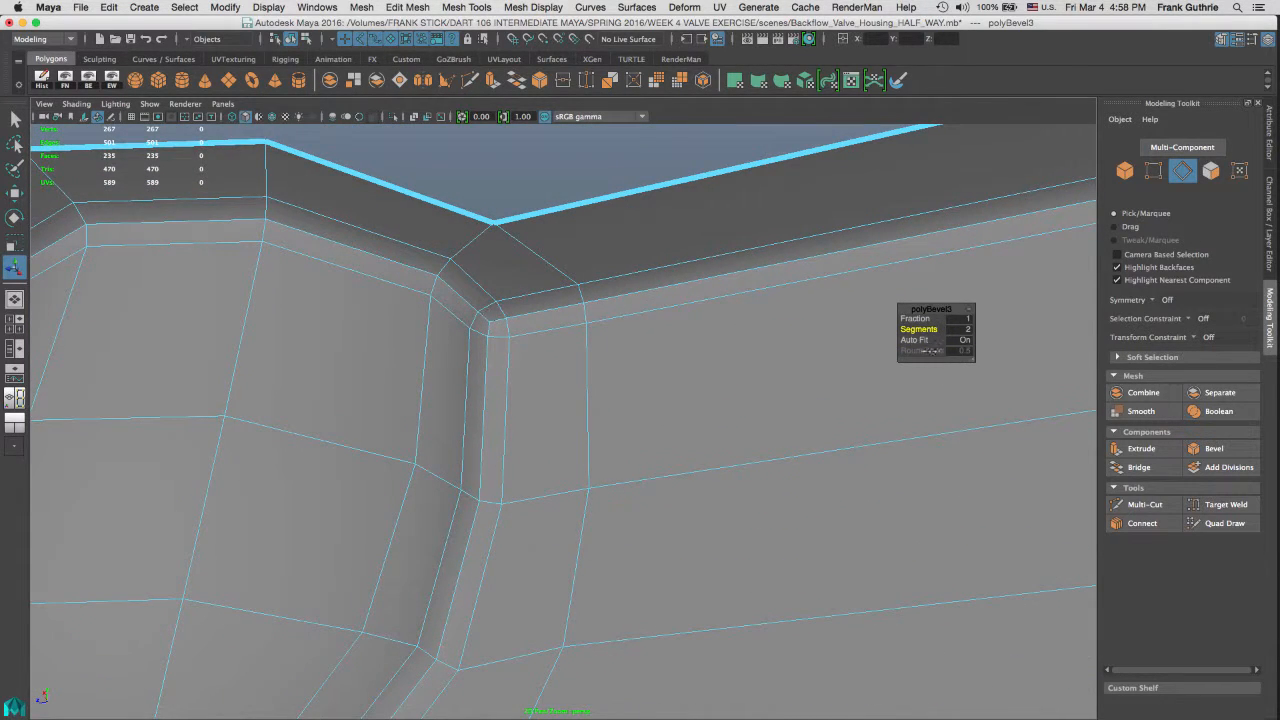
drag(918, 328, 924, 333)
alt+right_drag(590, 326, 430, 325)
alt+drag(430, 325, 573, 357)
right_drag(573, 356, 634, 317)
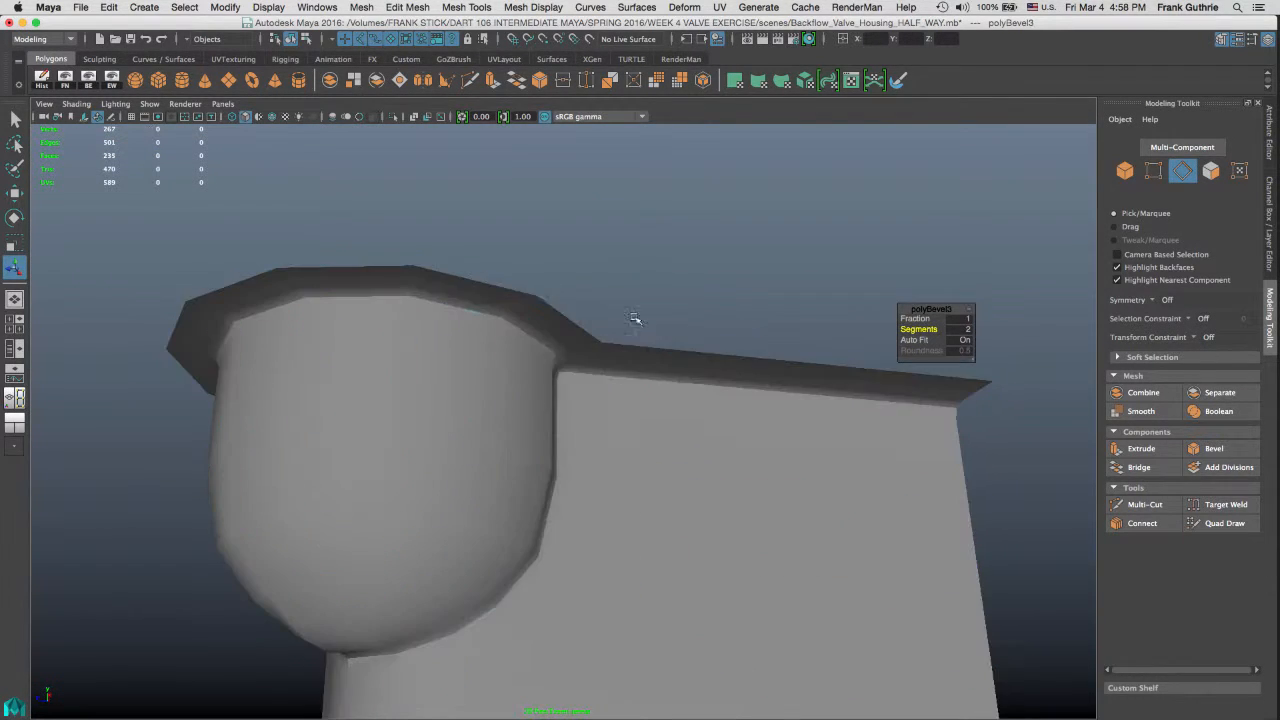
click(604, 358)
key(3)
click(680, 289)
alt+drag(664, 325, 623, 361)
alt+right_drag(623, 361, 441, 335)
alt+drag(524, 313, 699, 321)
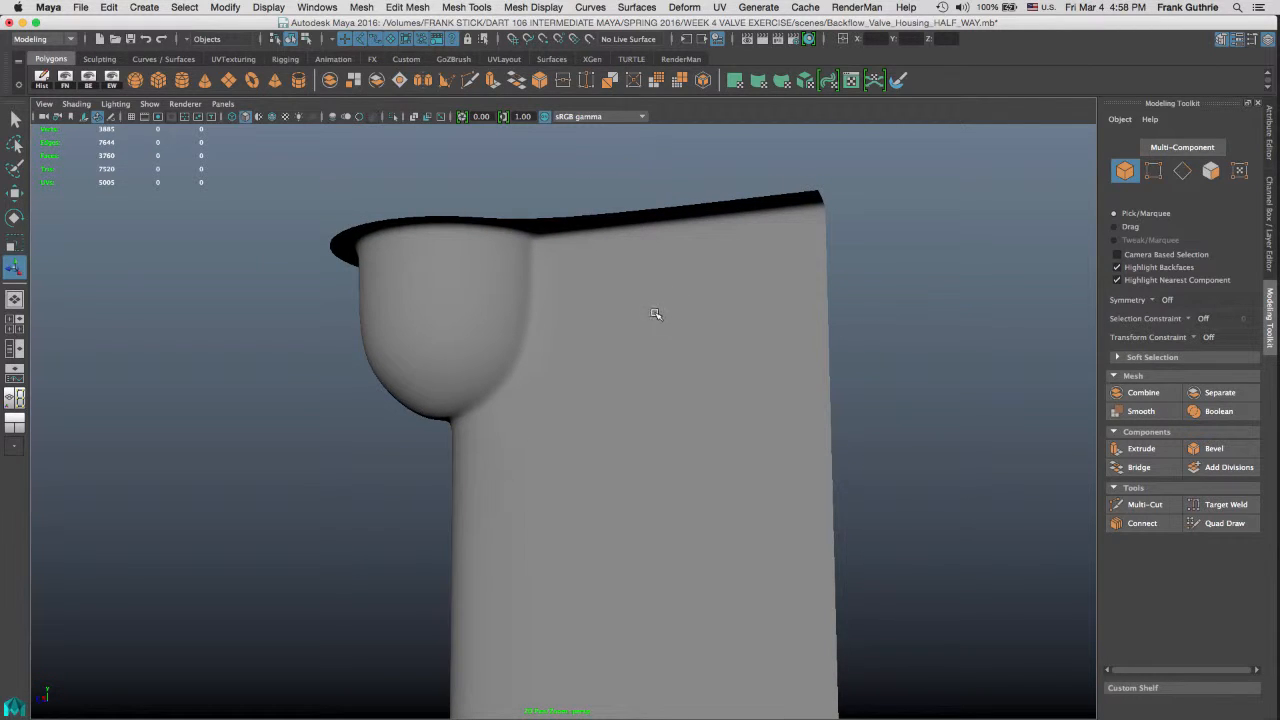
alt+drag(661, 306, 692, 297)
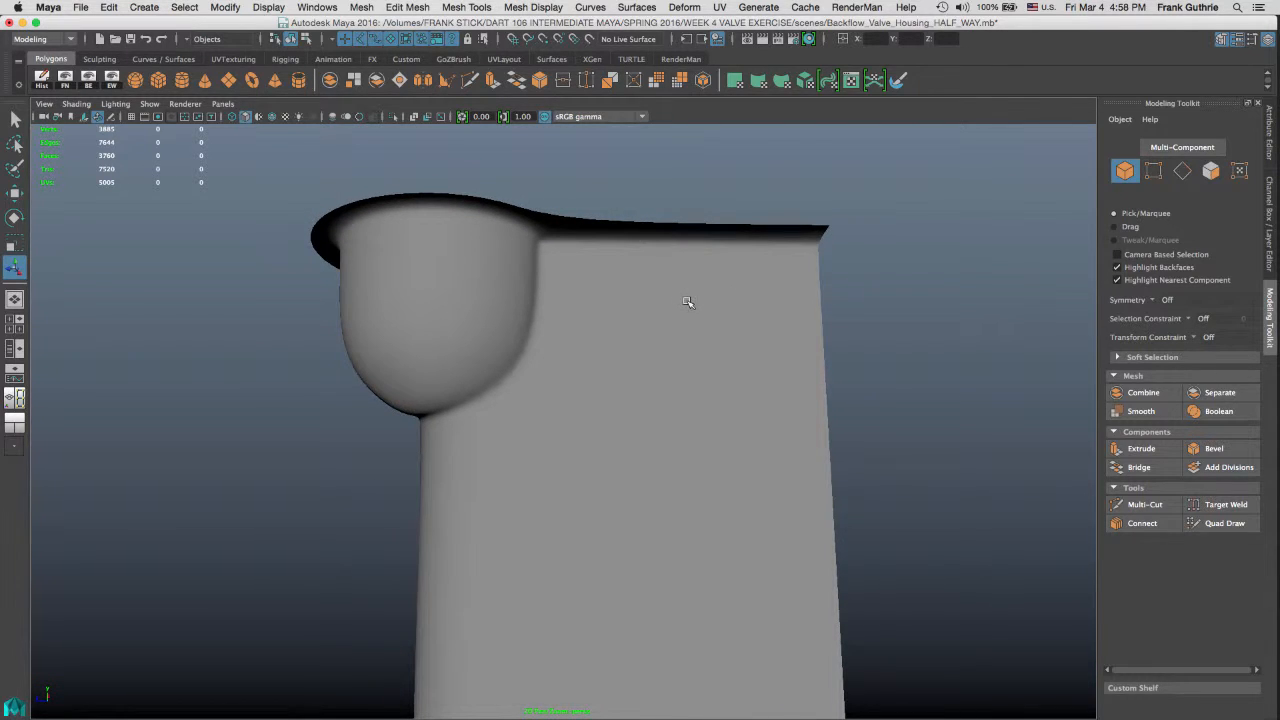
Step: Overlay the wireframe on the shaded, smoothed housing and examine its edge flow around the boss and flange
drag(698, 174, 526, 268)
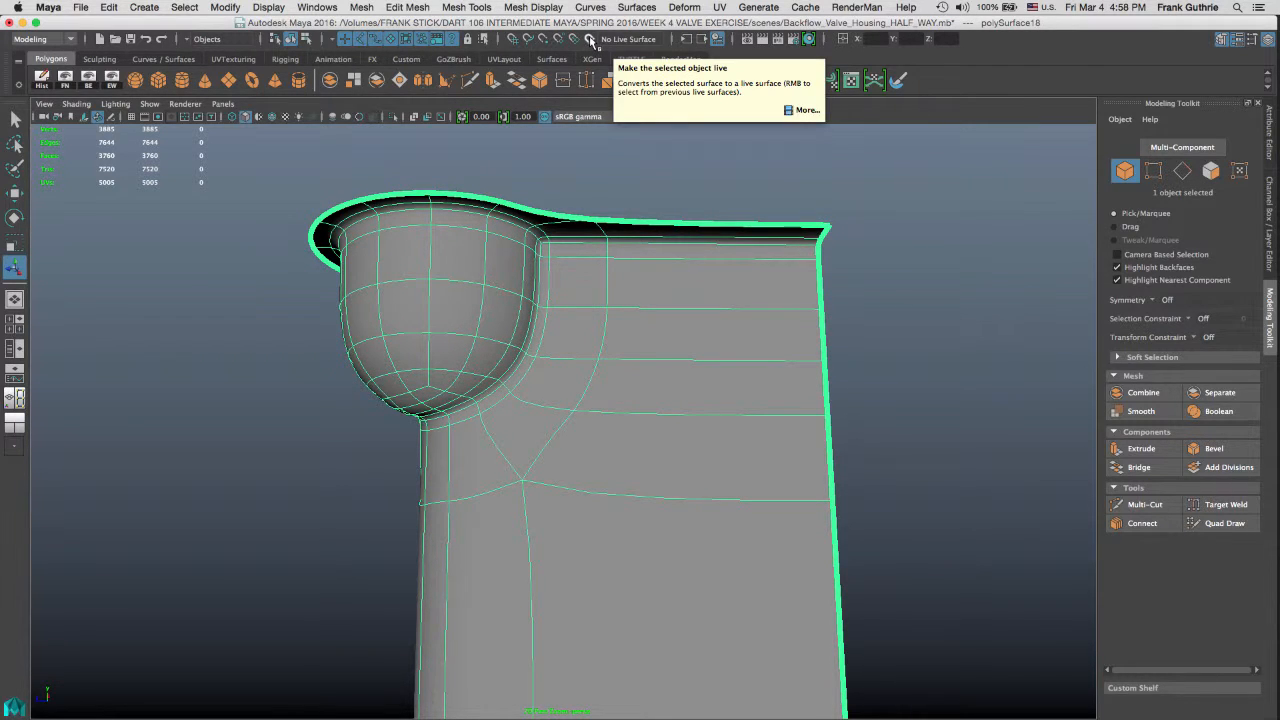
click(590, 40)
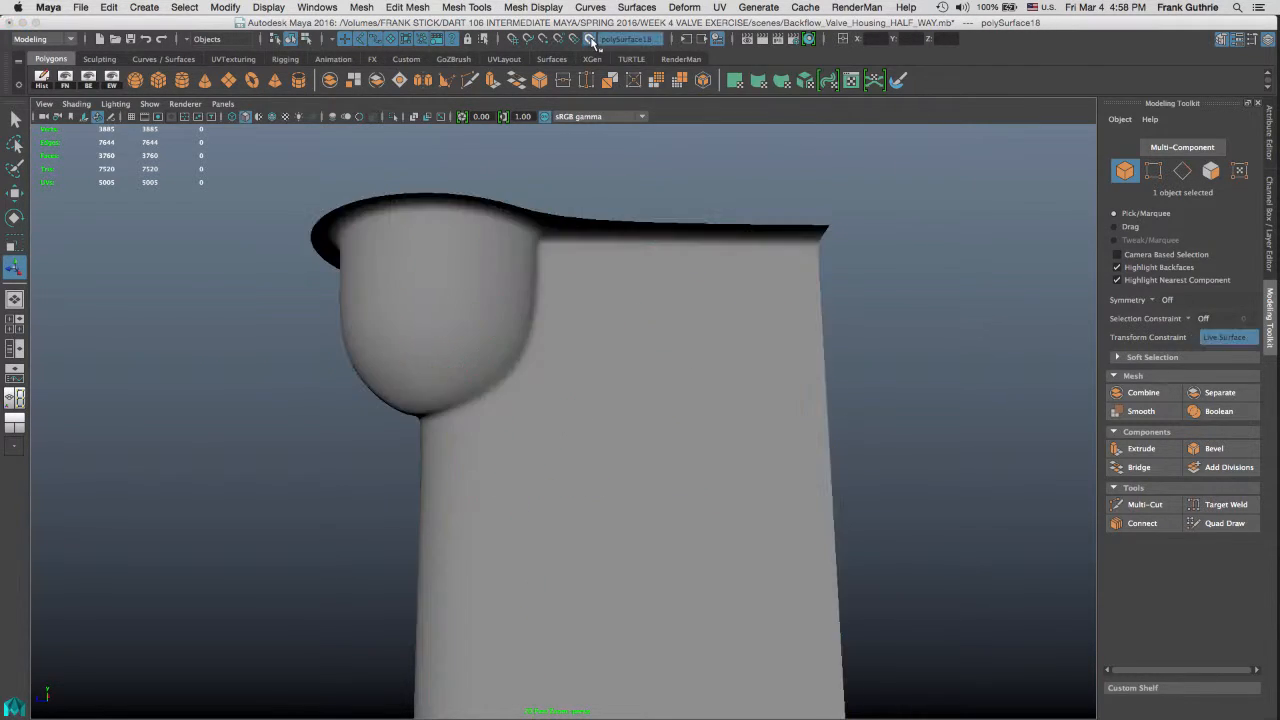
click(271, 116)
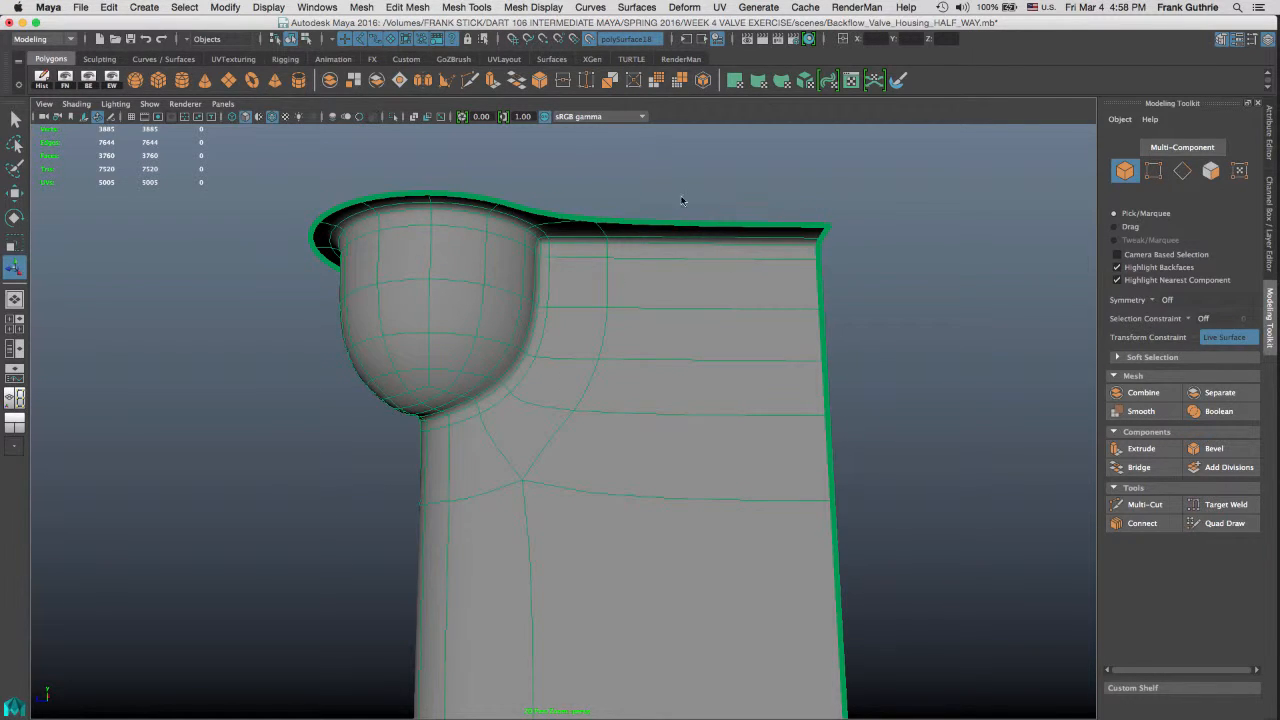
click(590, 40)
click(602, 236)
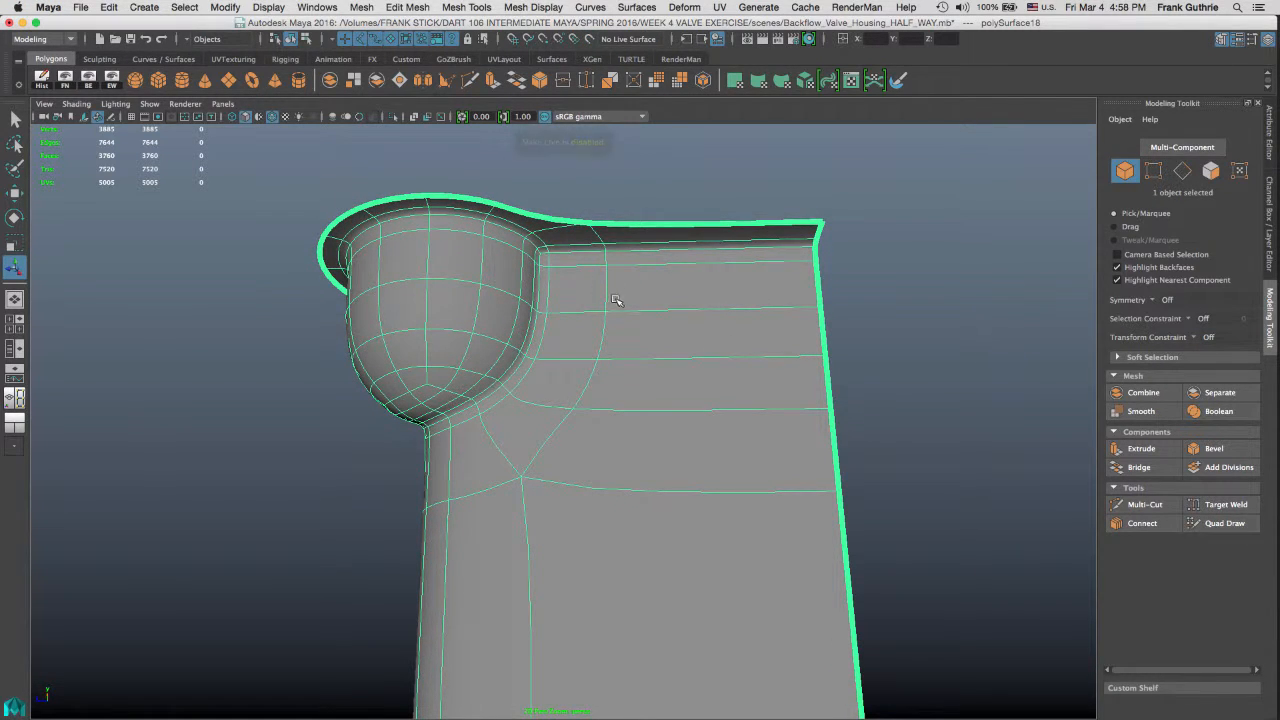
alt+drag(600, 288, 594, 278)
scroll(600, 280, up, 4)
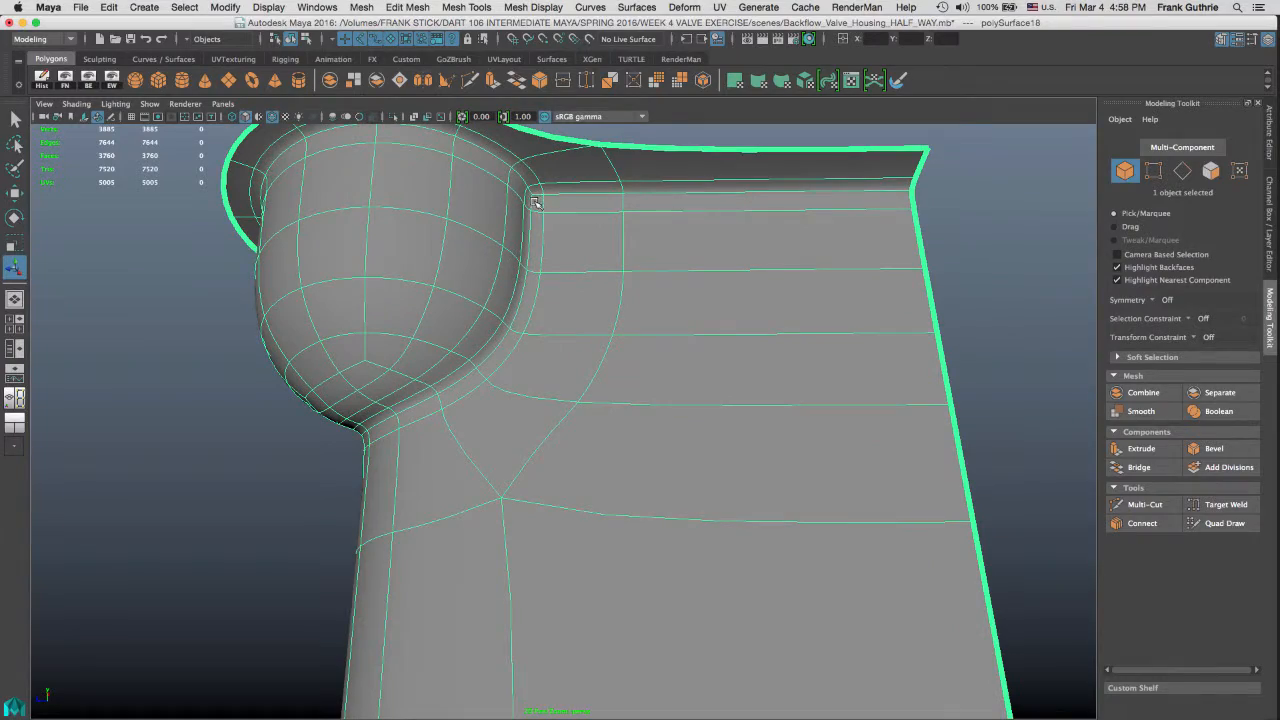
alt+drag(630, 290, 548, 343)
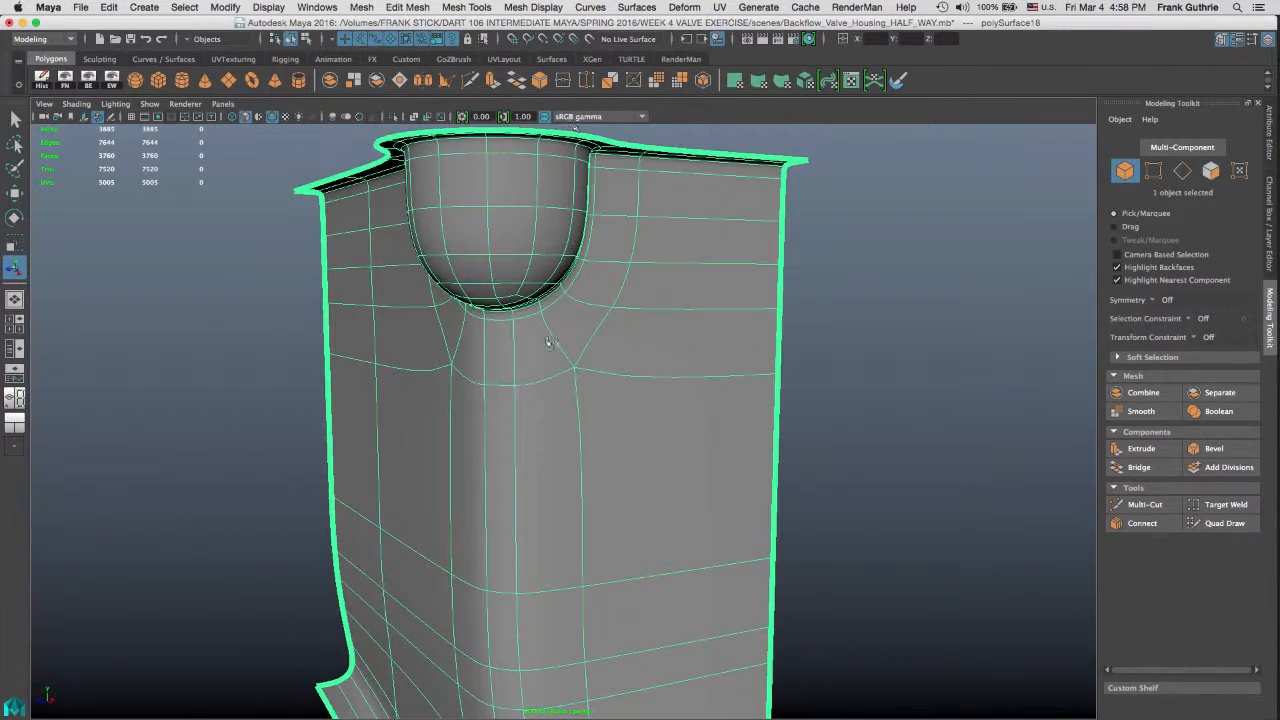
Step: Deselect the housing, hide the wireframe overlay and inspect the smoothed boss and flange from several angles
right_drag(722, 360, 814, 309)
click(272, 117)
mouse_move(543, 386)
alt+mouse_down()
mouse_move(551, 357)
mouse_move(533, 381)
mouse_move(505, 335)
mouse_move(514, 383)
alt+mouse_up()
alt+drag(511, 328, 591, 280)
alt+drag(648, 230, 672, 334)
alt+drag(569, 275, 549, 336)
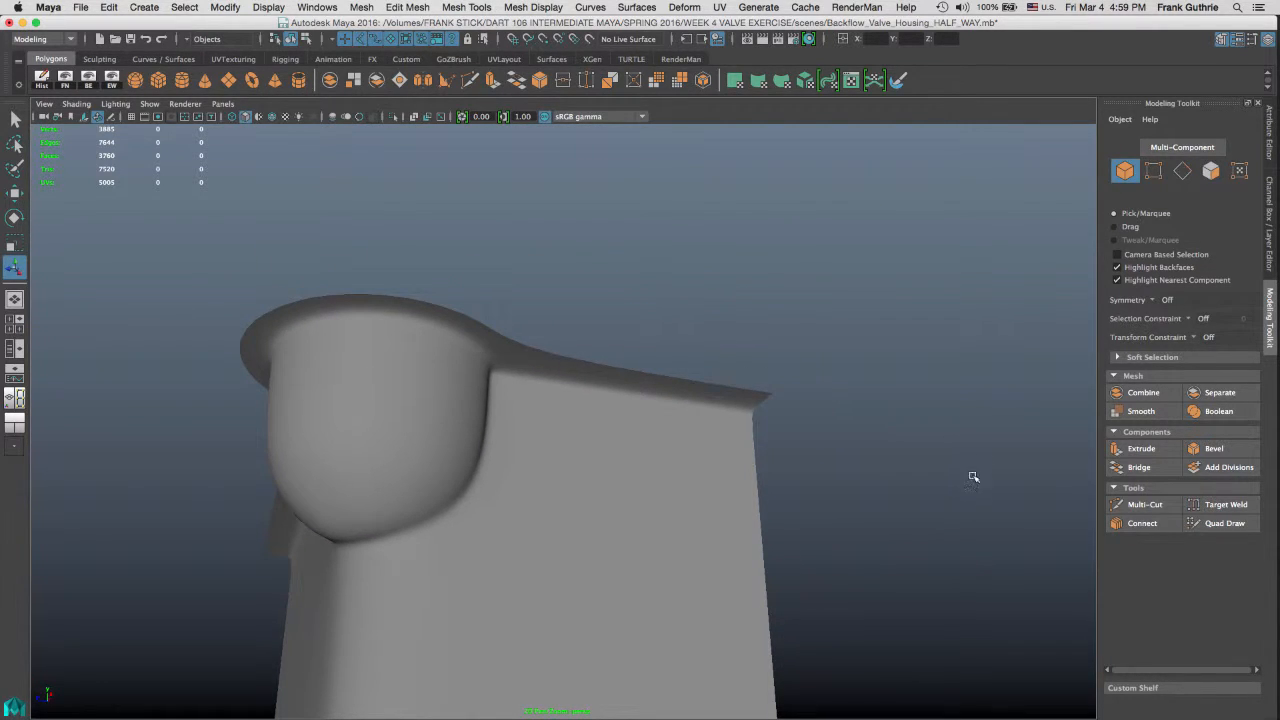
Step: Check the flange and boss against the reference drawing in the side view, and return to the four-view layout
key(space)
key(space)
alt+middle_drag(615, 309, 672, 577)
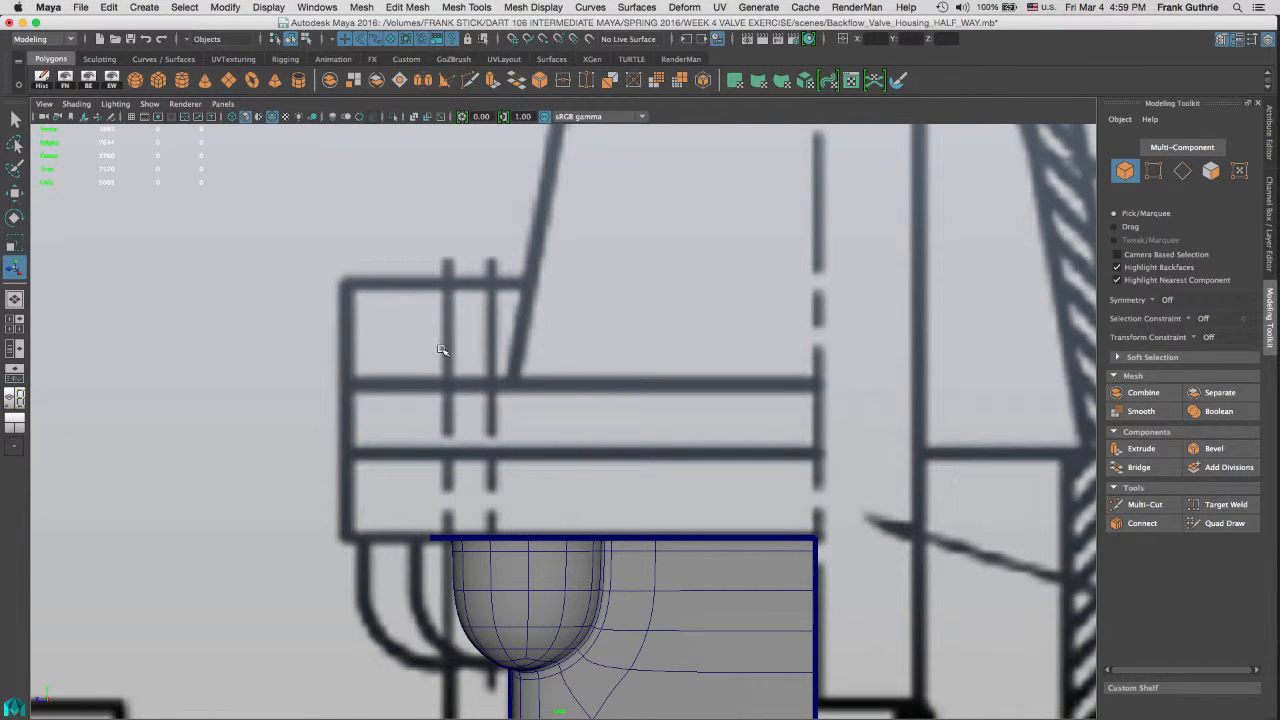
key(space)
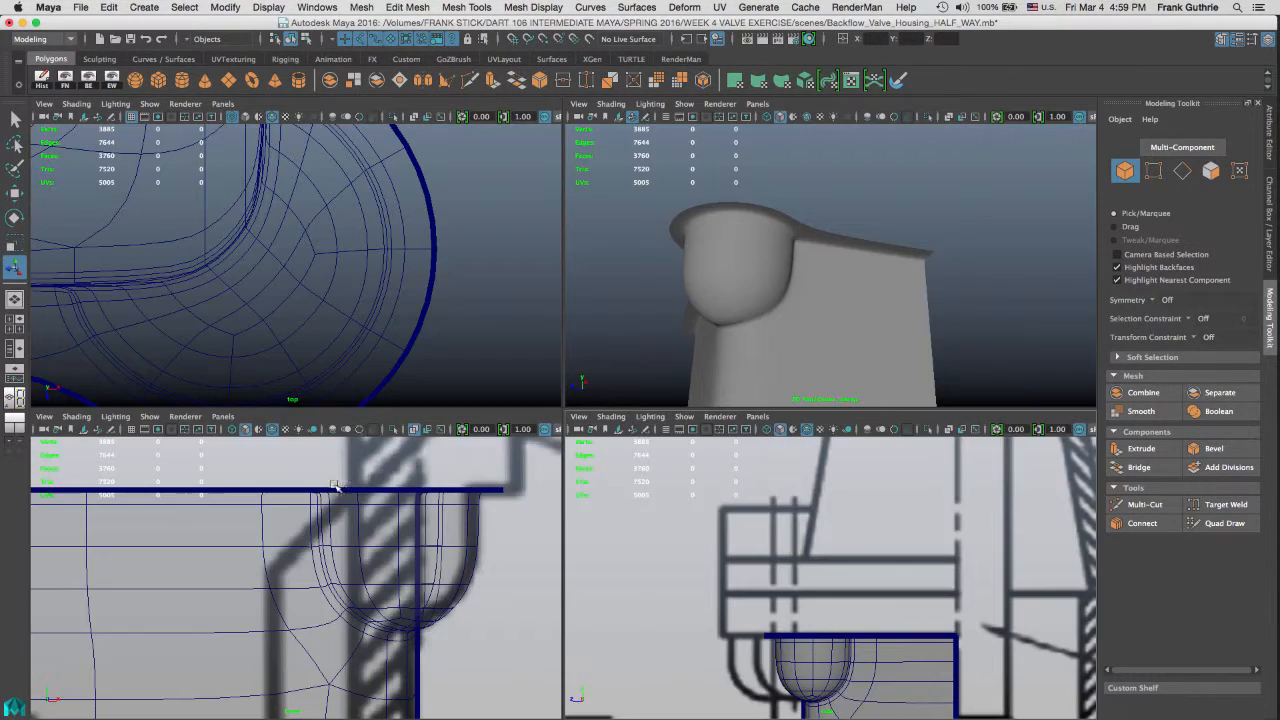
Step: Check the housing's flange and boss against the sectioned reference drawing in the front view, and return to the four-view layout
key(space)
scroll(398, 380, down, 1)
scroll(398, 380, down, 4)
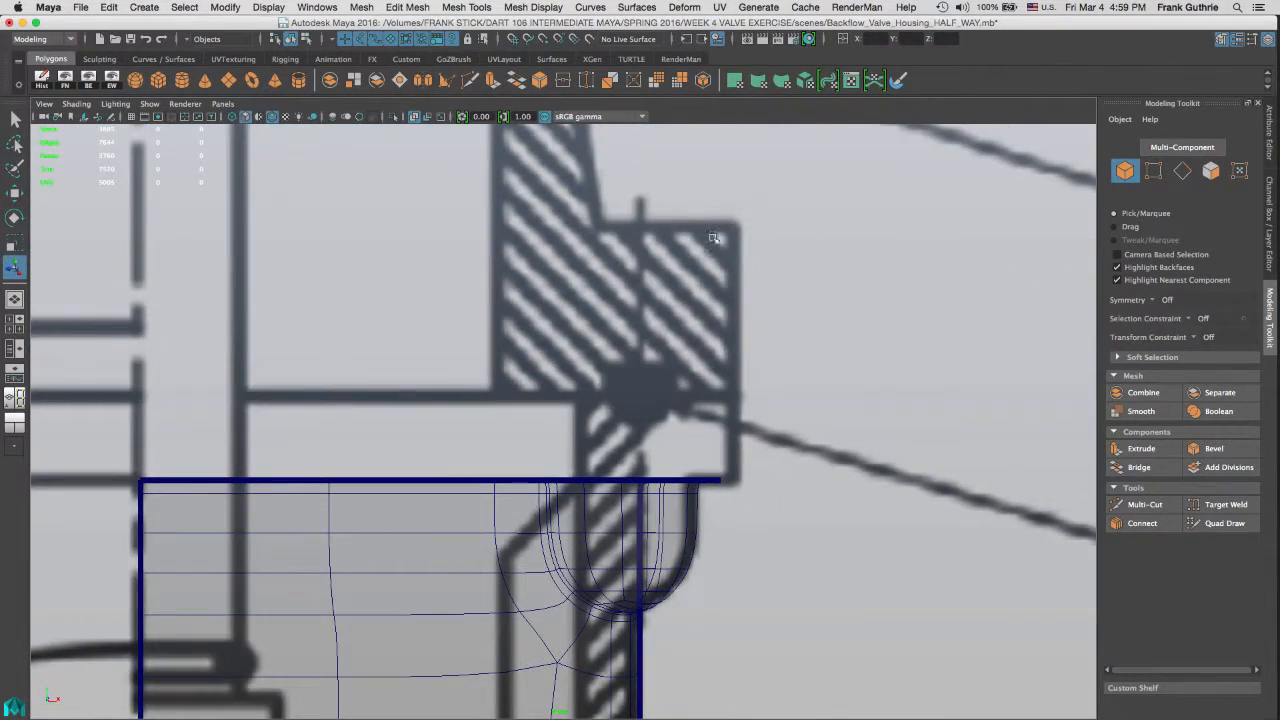
key(space)
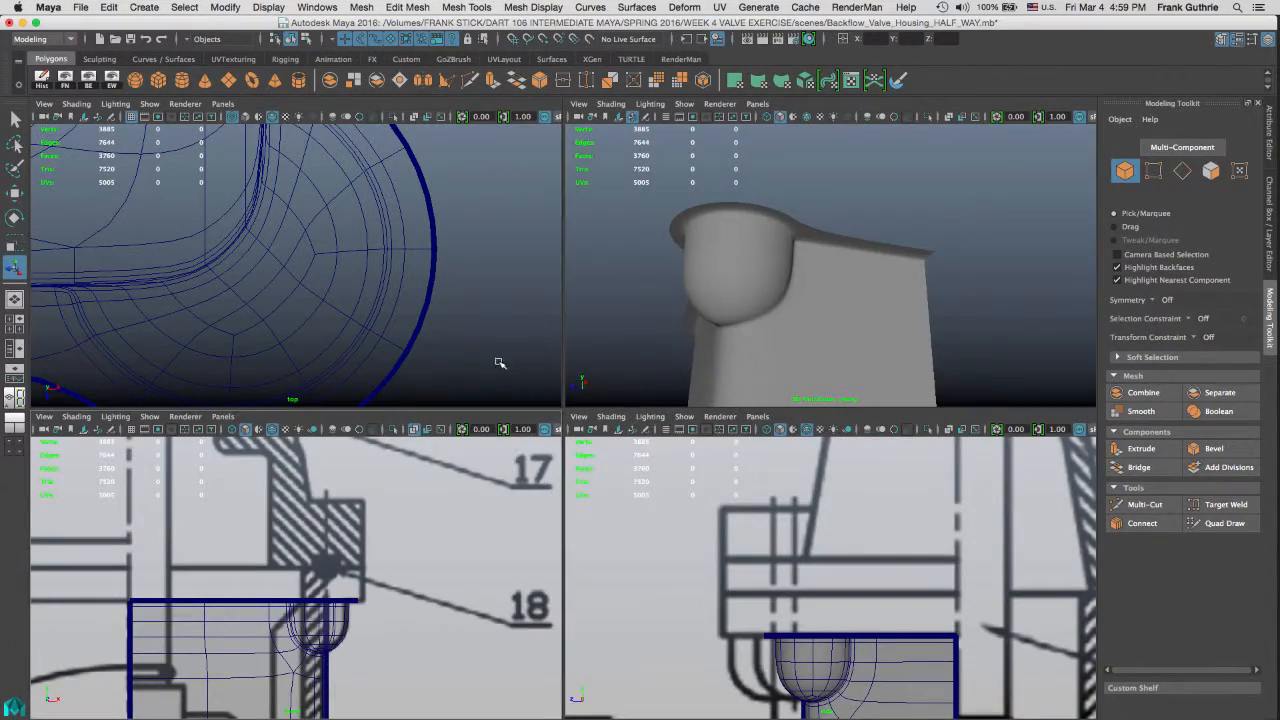
Step: Switch to Photoshop and examine the blue valve's bonnet, flange and bolt bosses in the reference photos
key(super+Tab)
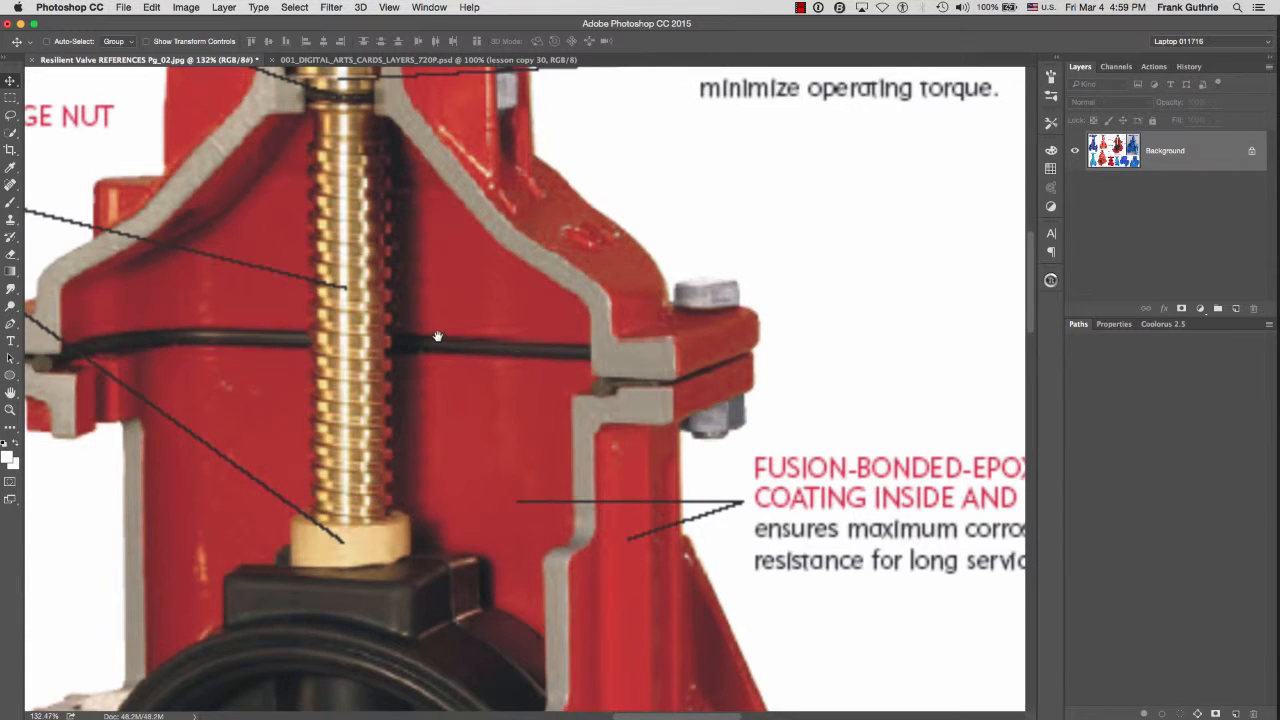
drag(408, 331, 870, 376)
scroll(870, 376, left, 15)
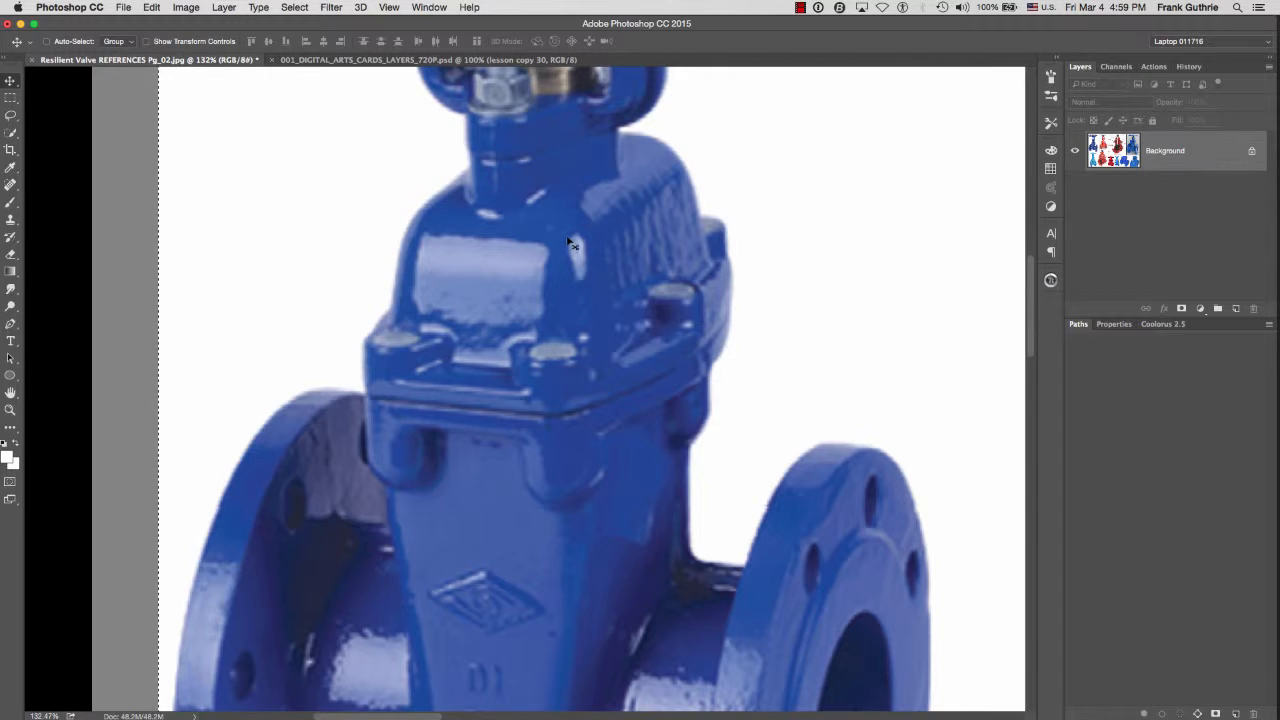
drag(613, 221, 568, 370)
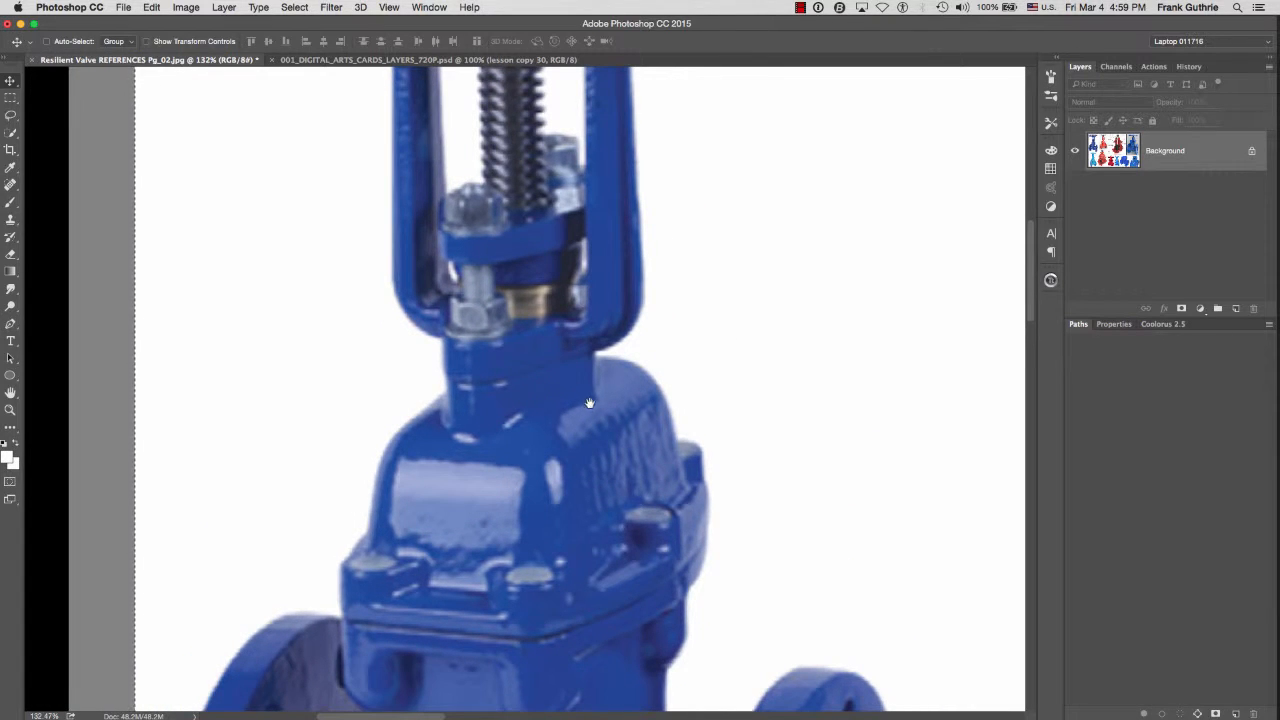
Step: Switch back to Maya and examine the bonnet above the housing in the side view's reference drawing
key(super+Tab)
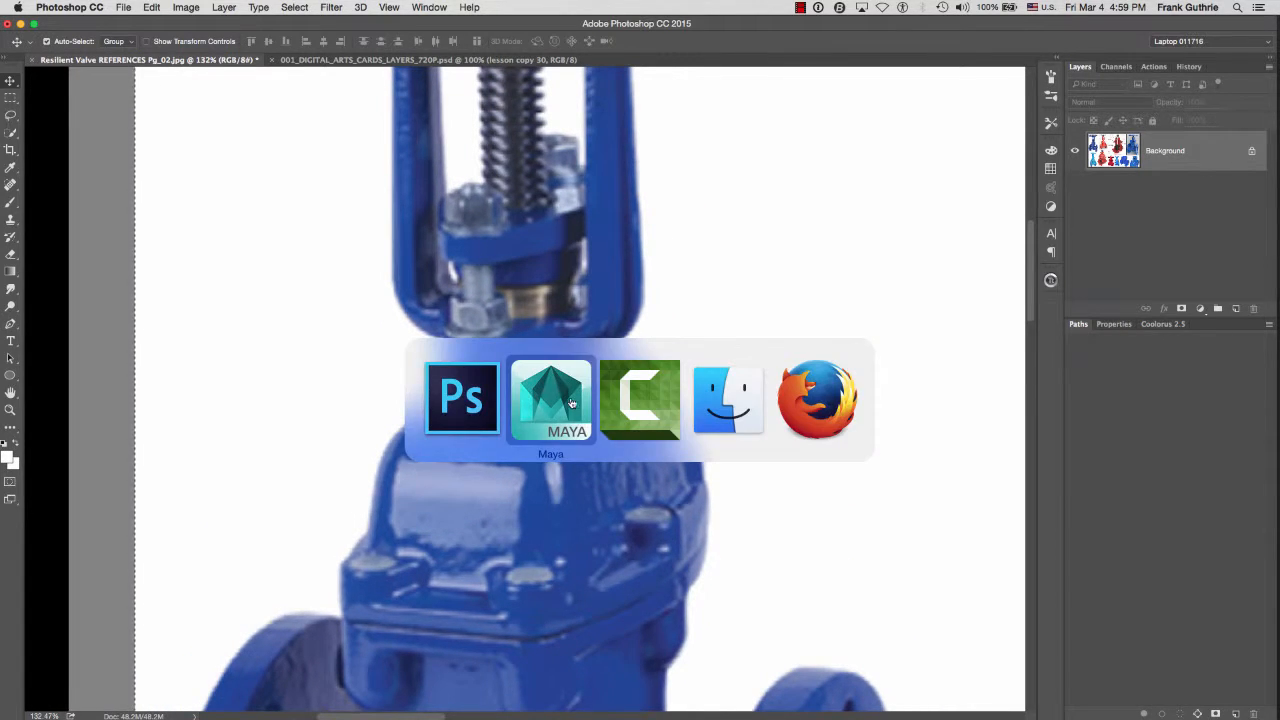
key(space)
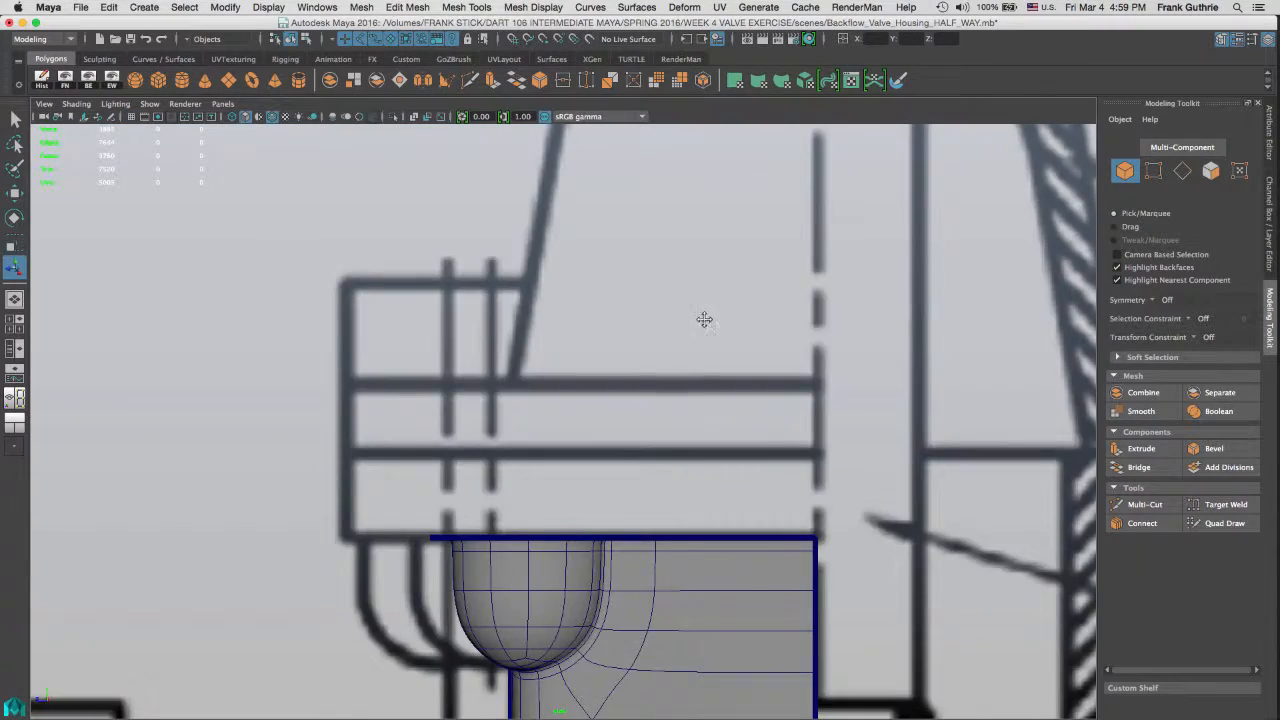
alt+middle_drag(706, 320, 648, 573)
alt+right_drag(740, 401, 109, 354)
alt+right_drag(790, 300, 488, 292)
scroll(488, 292, down, 1)
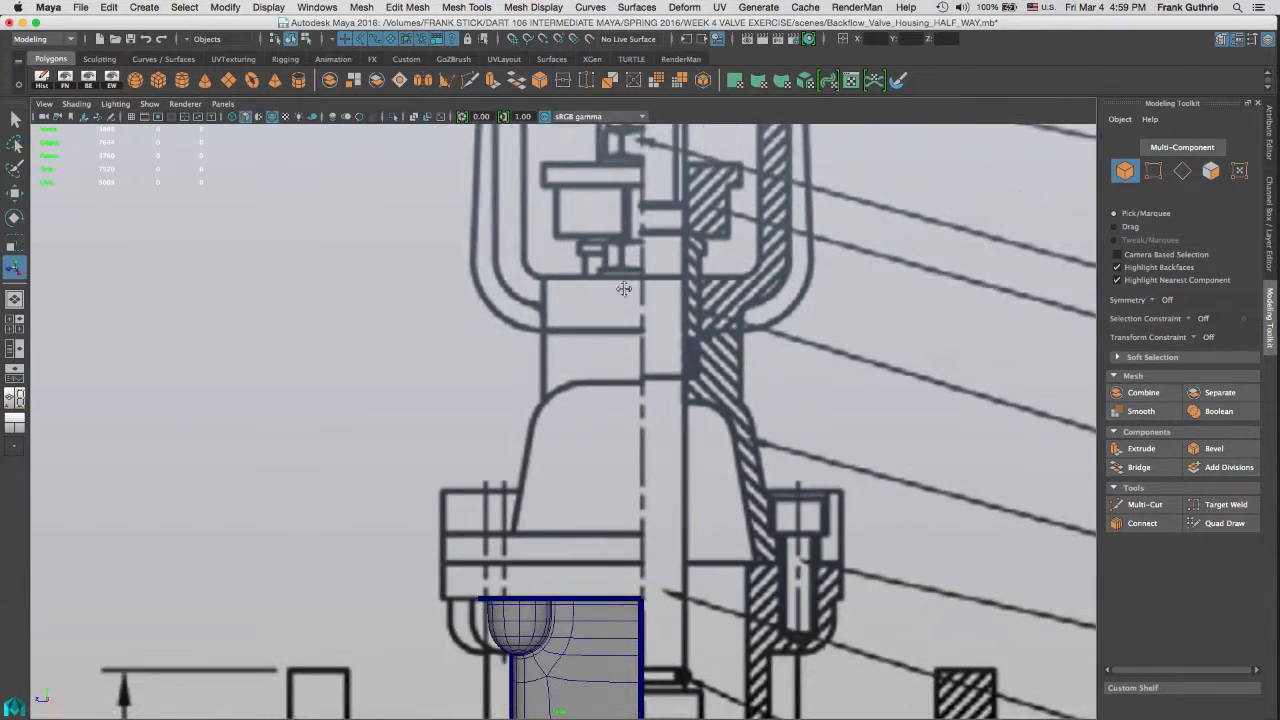
scroll(623, 286, down, 1)
key(space)
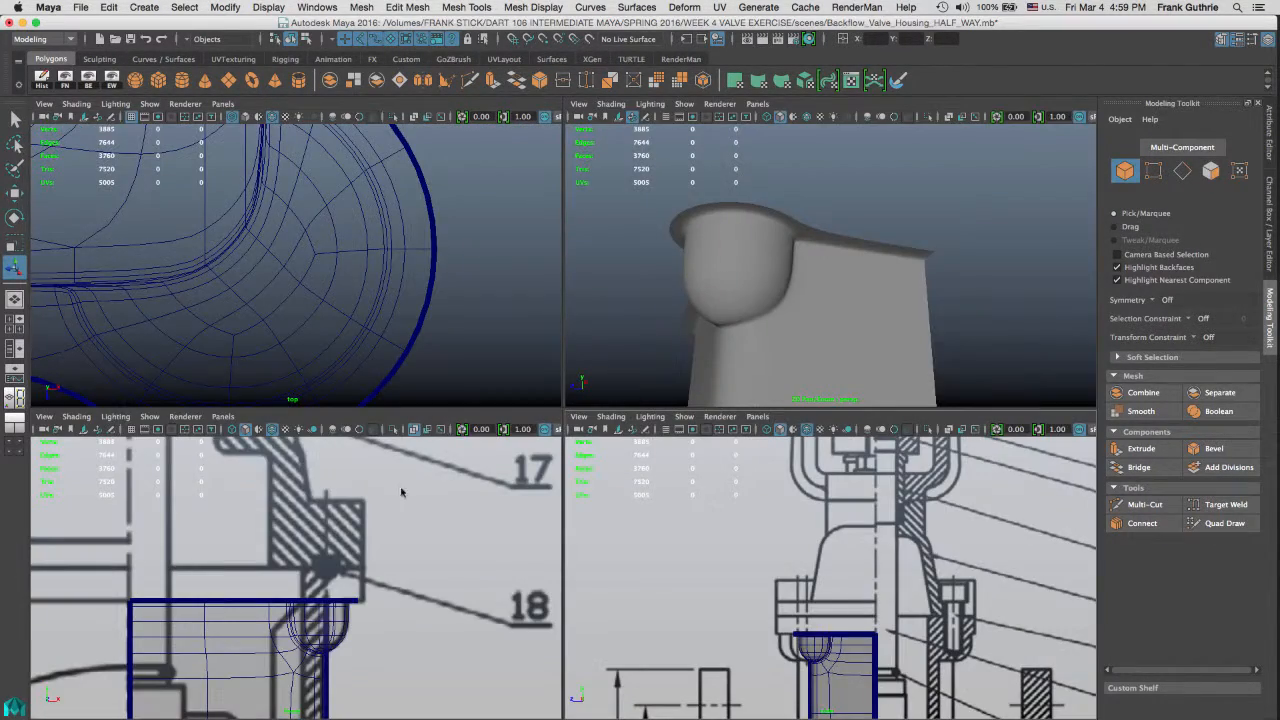
Step: Examine the bonnet's profile and sectioned upper flange in the front view's reference drawing, and return to the four-view layout
key(space)
alt+right_drag(401, 491, 60, 240)
alt+middle_drag(299, 352, 354, 426)
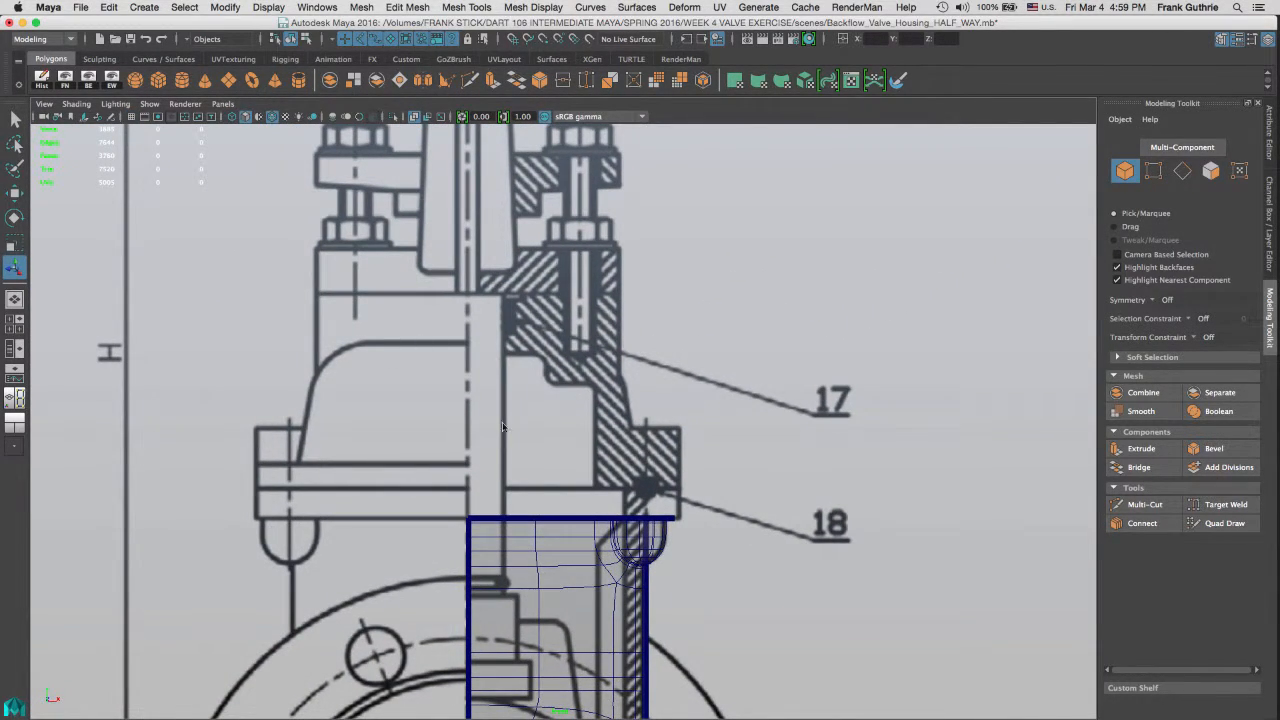
scroll(502, 427, up, 1)
scroll(477, 357, up, 1)
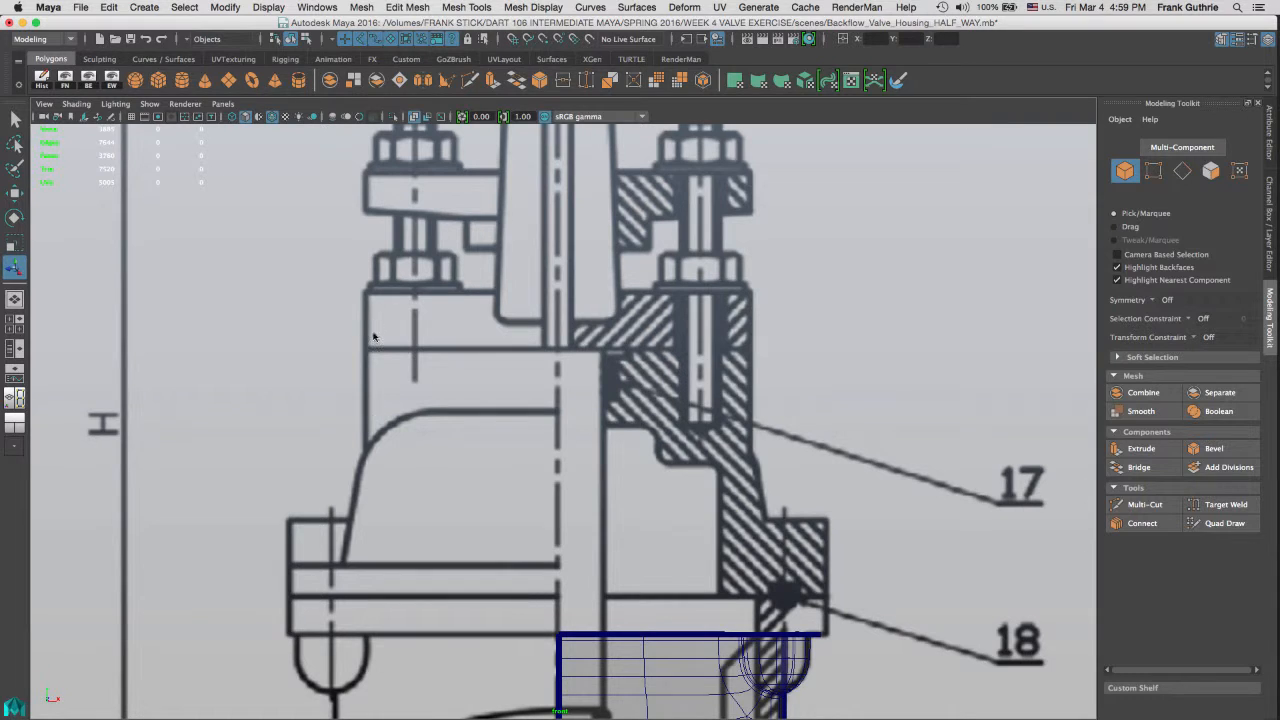
key(space)
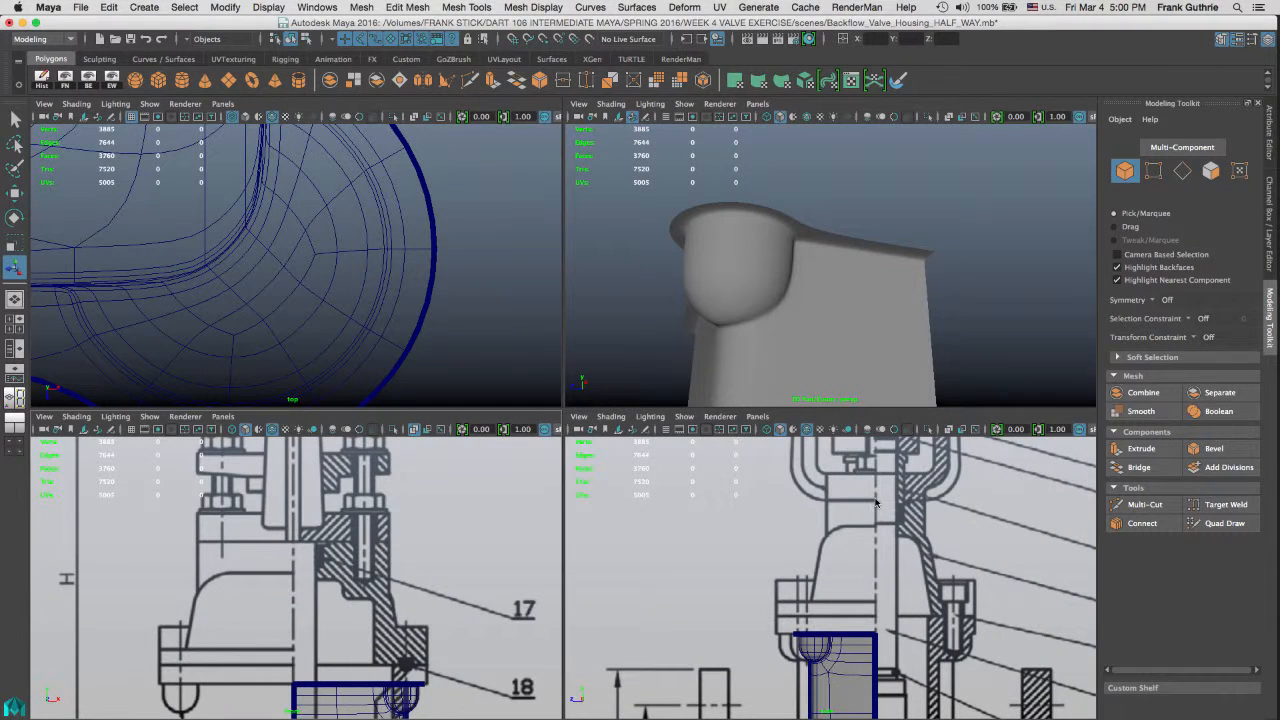
Step: Switch to Photoshop, fit the whole reference sheet in view, and compare the blue and red valves' bonnets up close
key(super+Tab)
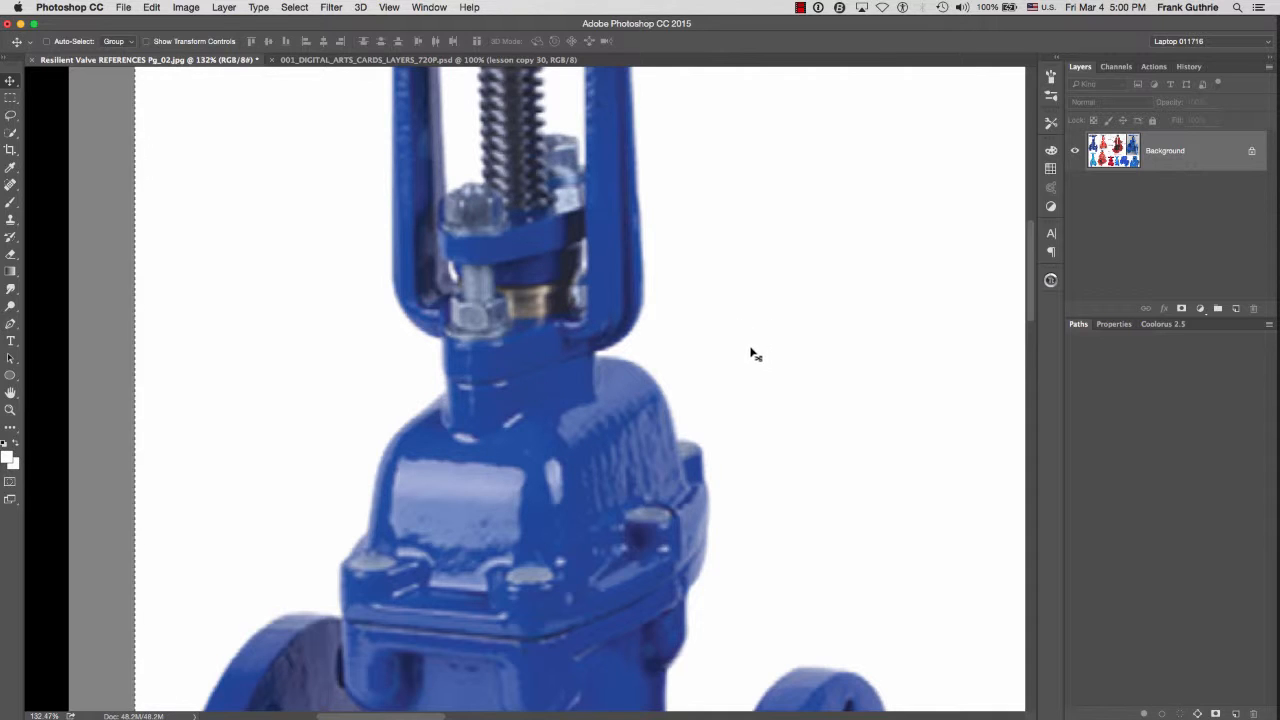
key(super+0)
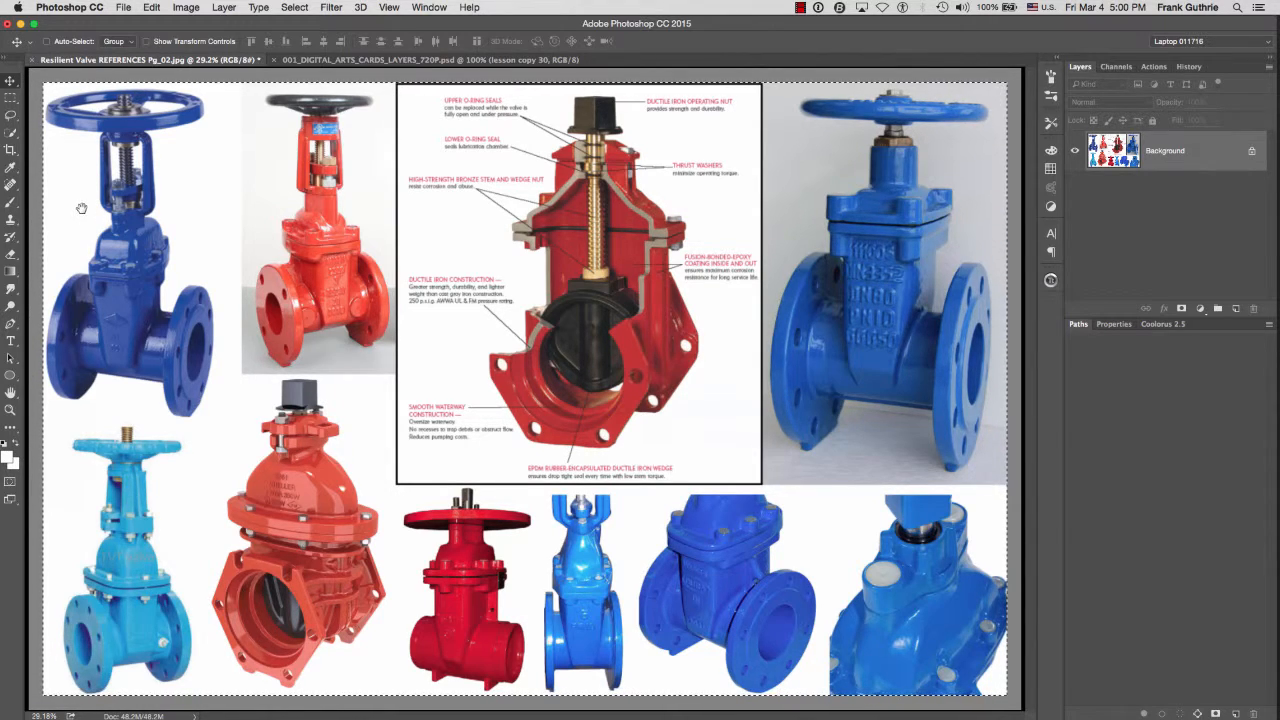
drag(85, 210, 181, 276)
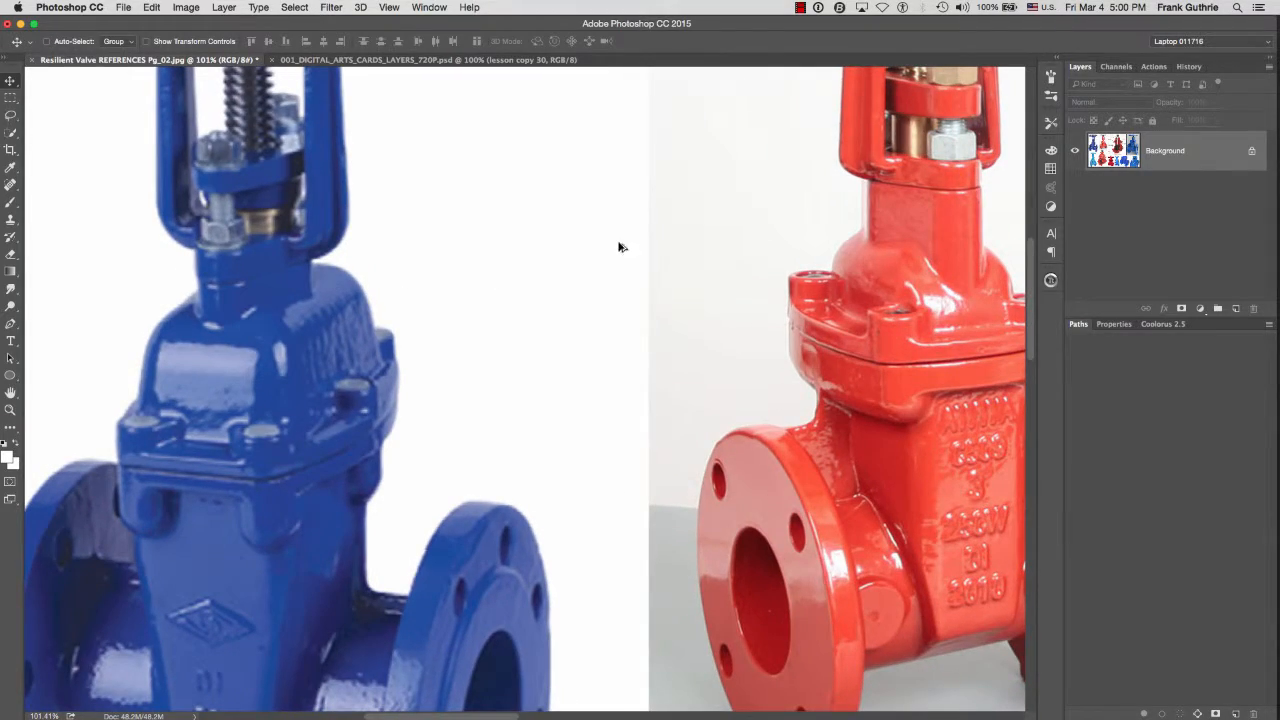